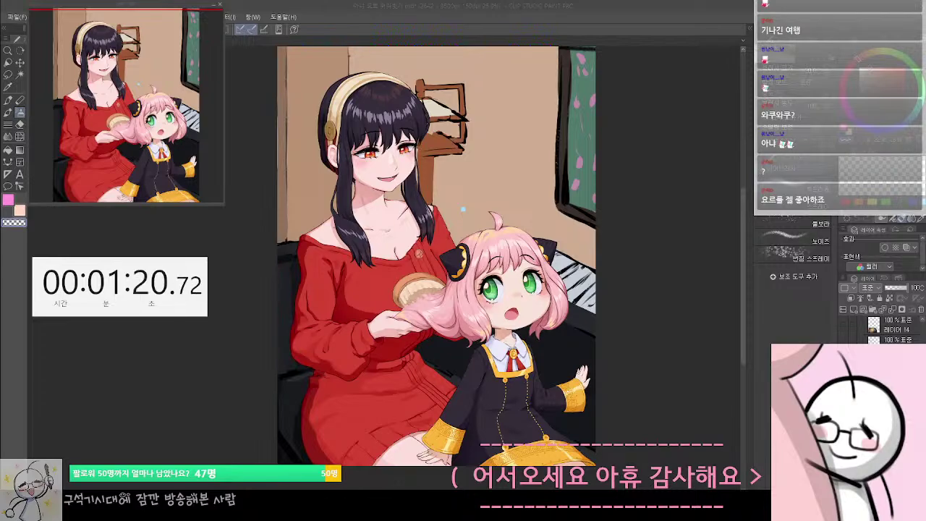
Examine the whole illustration and the pink-haired girl's head and hair up close to judge their proportions
scroll(527, 289, "up", 1)
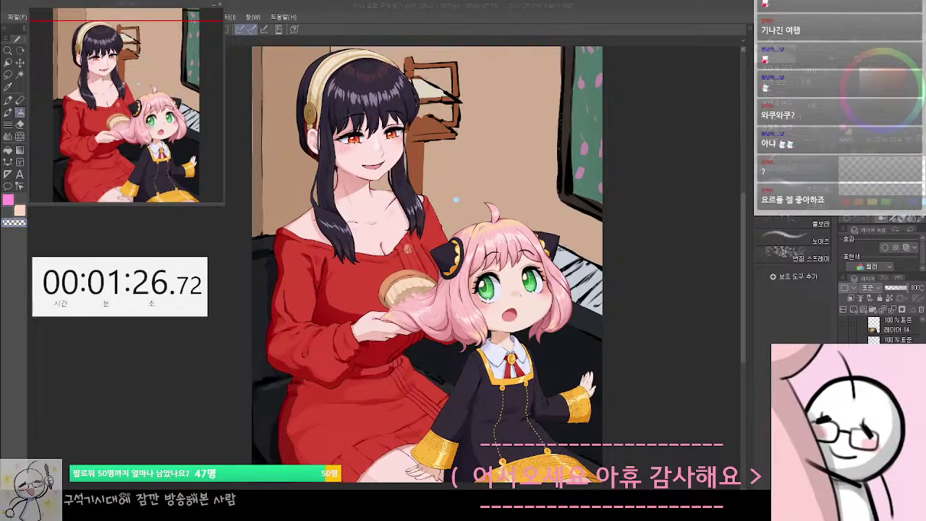
scroll(513, 272, "up", 1)
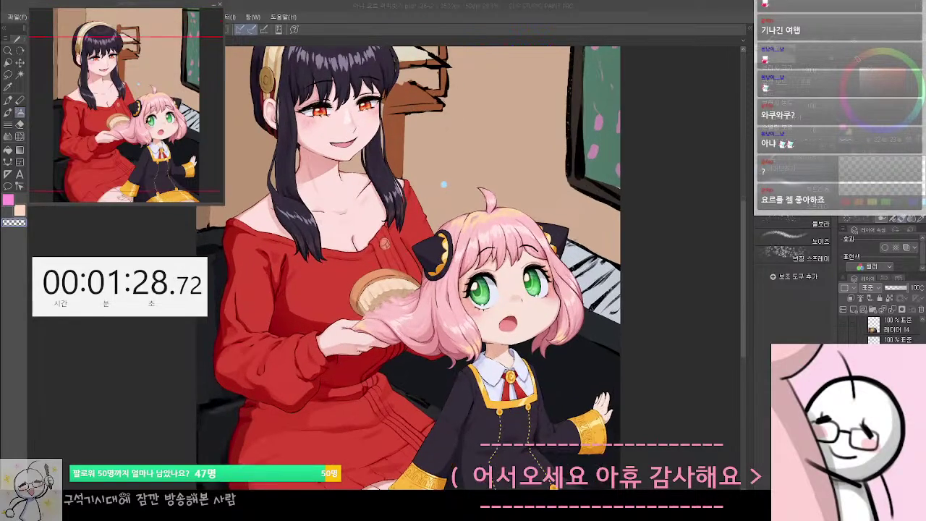
scroll(489, 323, "up", 2)
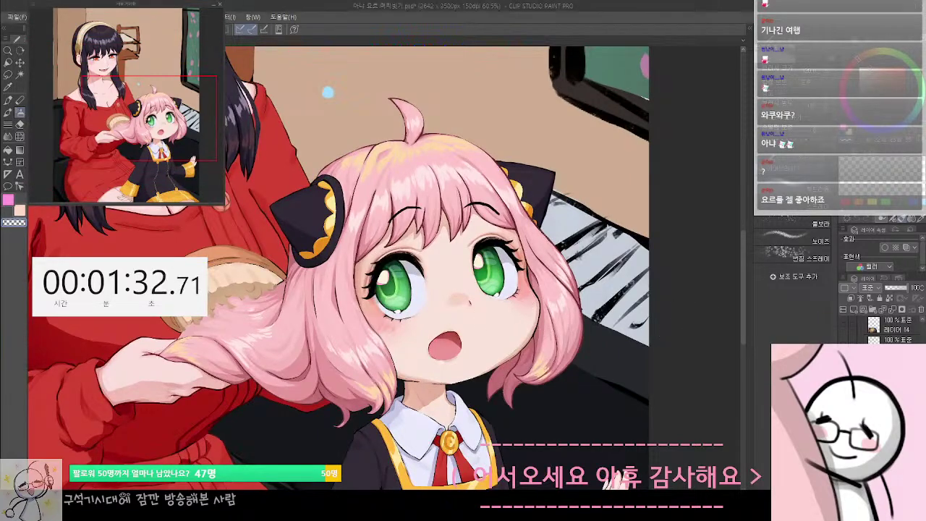
left_click_drag(370, 304, 526, 323)
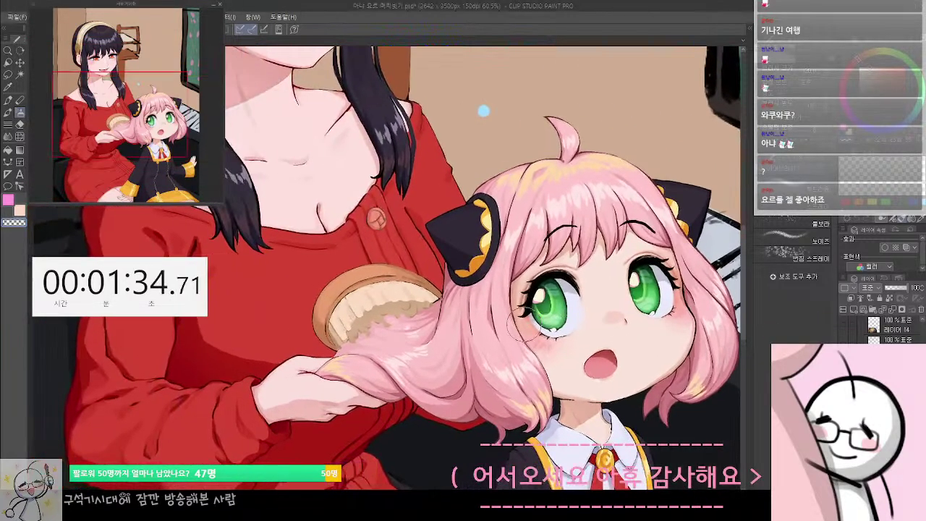
scroll(526, 323, "down", 2)
scroll(879, 329, "down", 2)
scroll(879, 330, "down", 3)
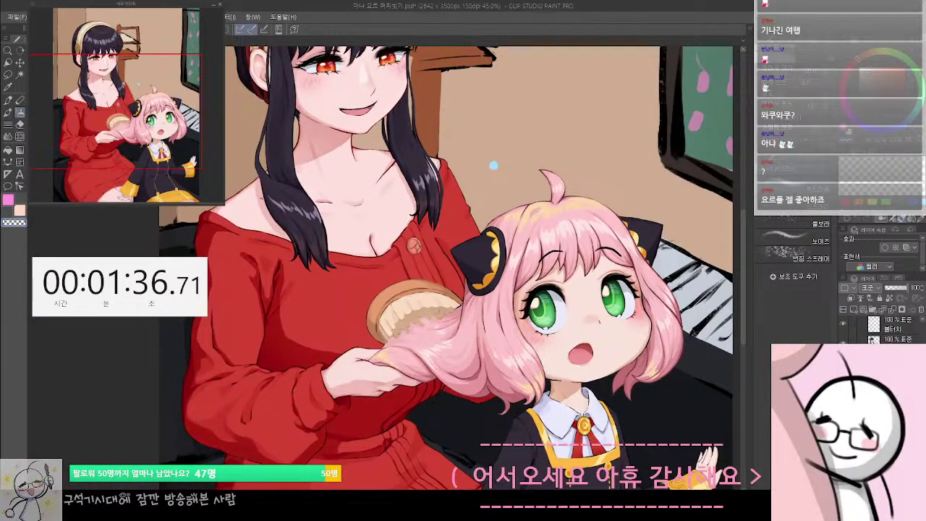
key("ctrl+z")
scroll(618, 354, "down", 3)
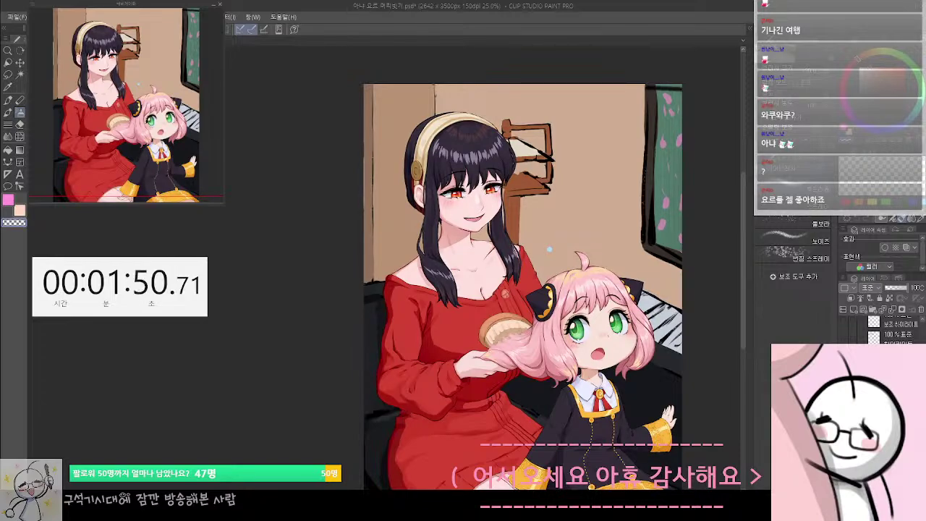
scroll(891, 330, "up", 1)
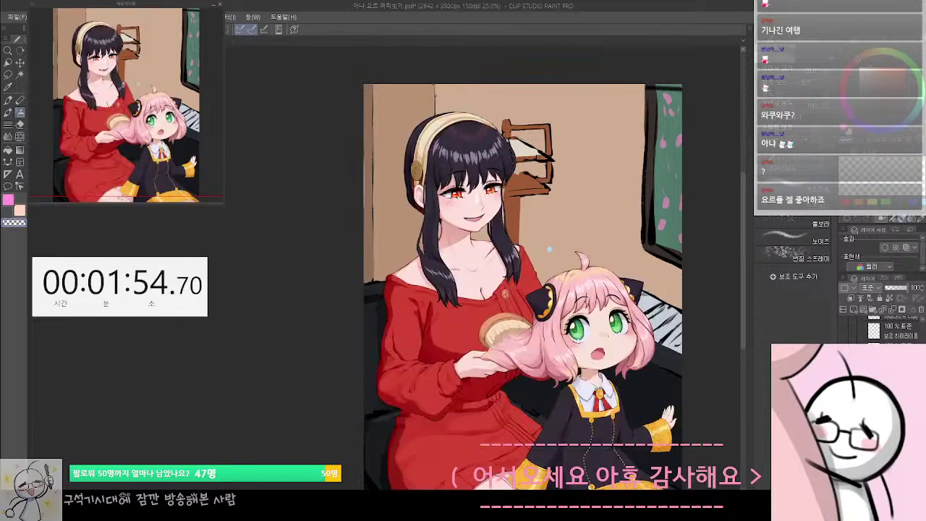
left_click_drag(591, 332, 549, 329)
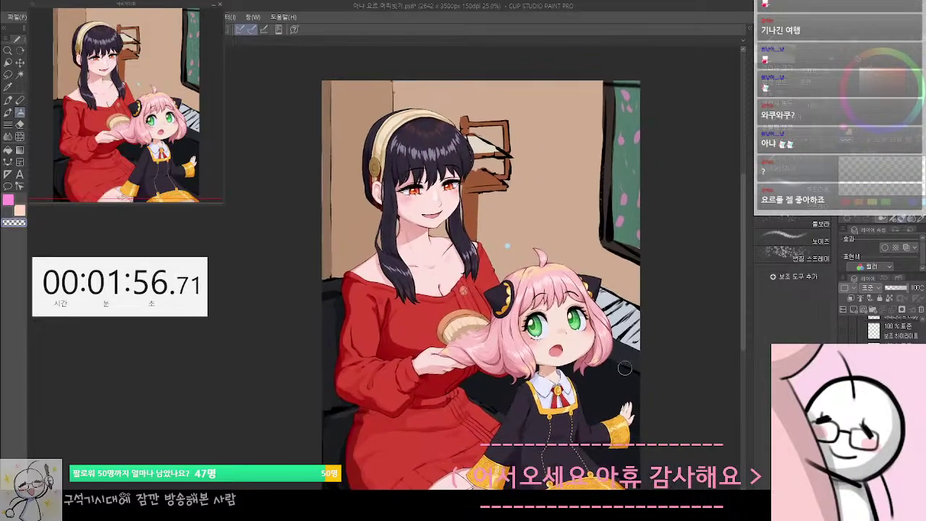
scroll(553, 332, "up", 3)
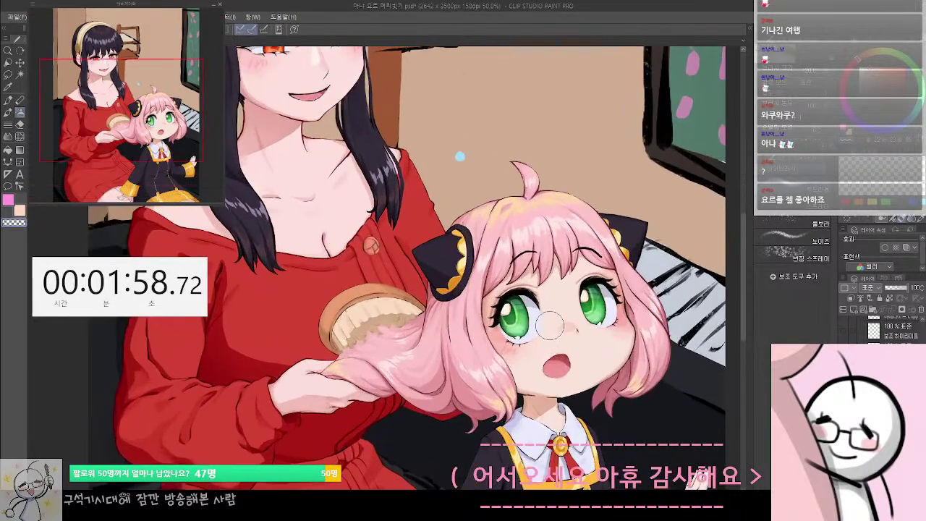
left_click_drag(506, 285, 483, 269)
Pick the lasso selection tool and hide the highlight layers on both characters' hair and eyes
key("m")
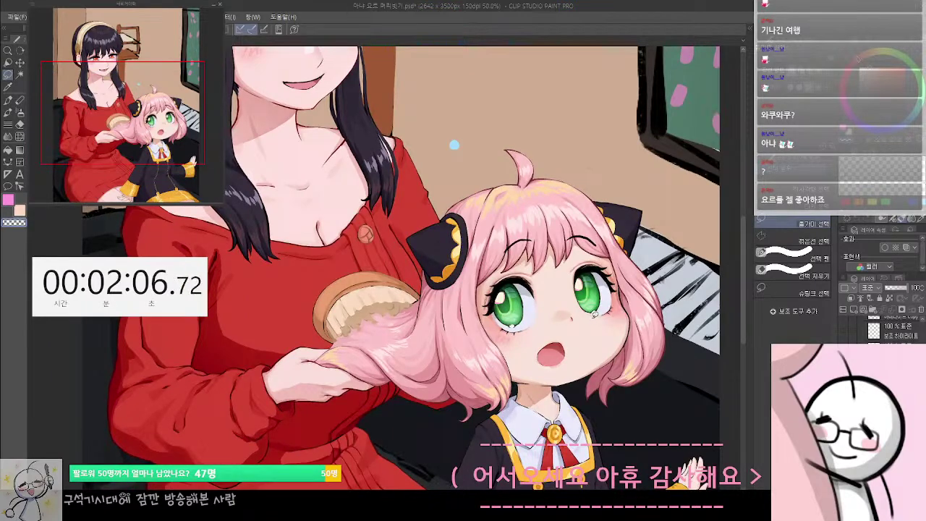
scroll(454, 145, "up", 1)
scroll(466, 159, "down", 3)
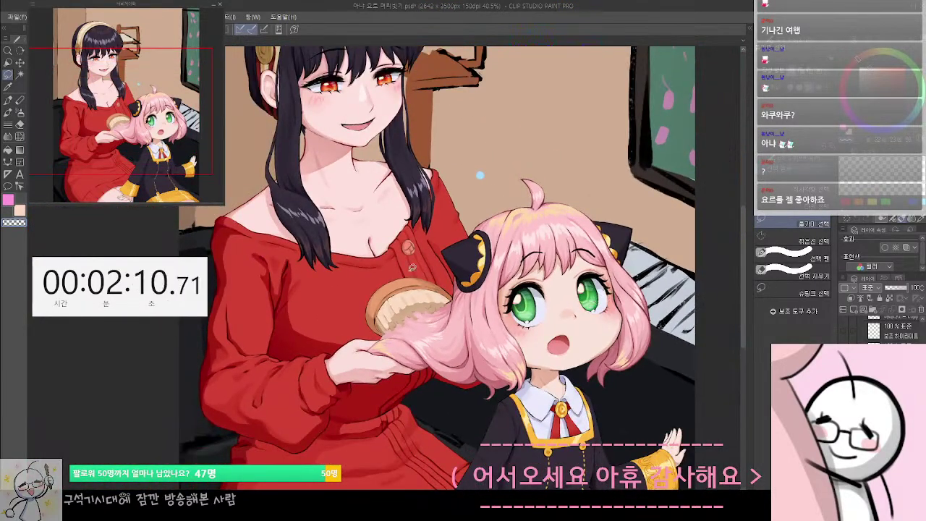
left_click_drag(443, 312, 439, 337)
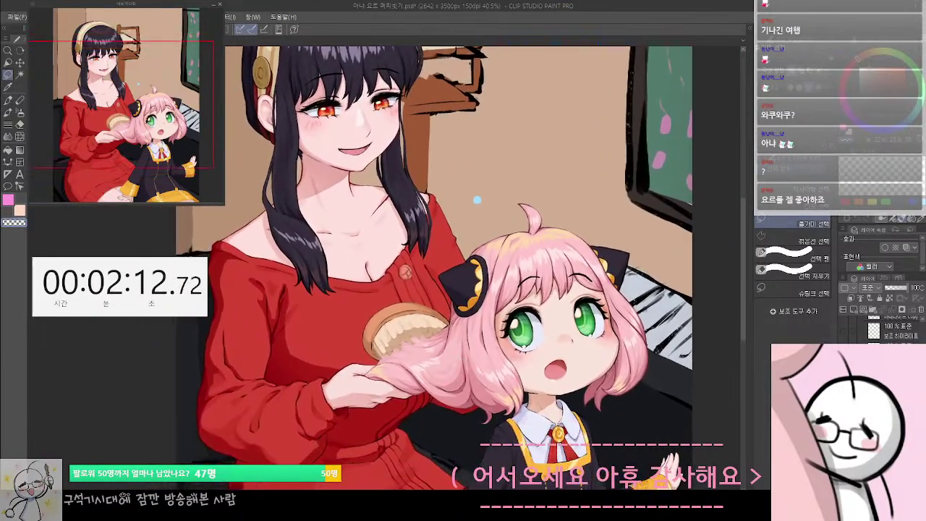
scroll(882, 330, "down", 2)
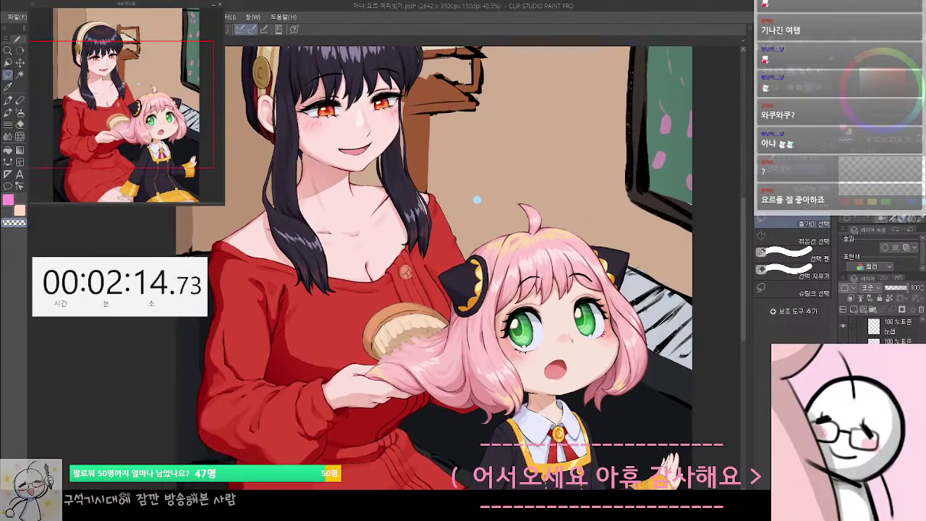
left_click(843, 346)
left_click(843, 345)
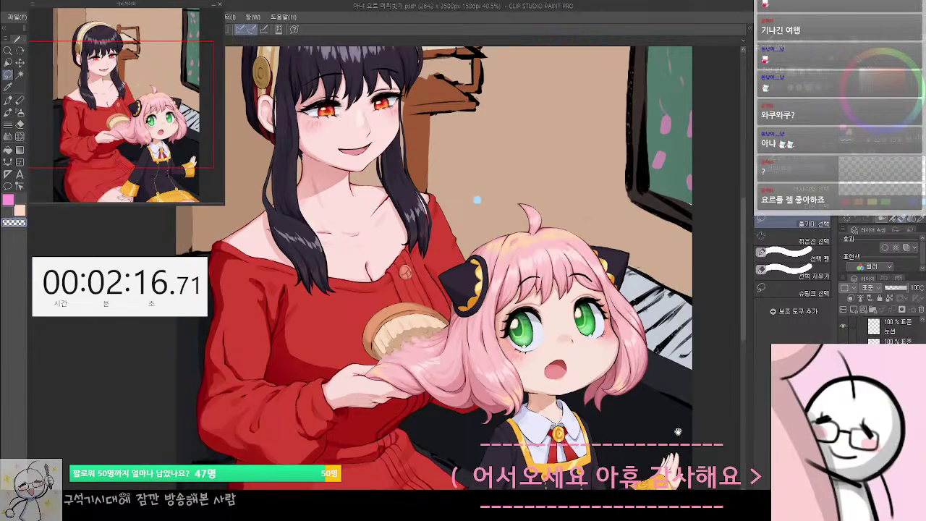
mouse_move(678, 431)
left_mouse_down()
mouse_move(656, 427)
mouse_move(662, 434)
left_mouse_up()
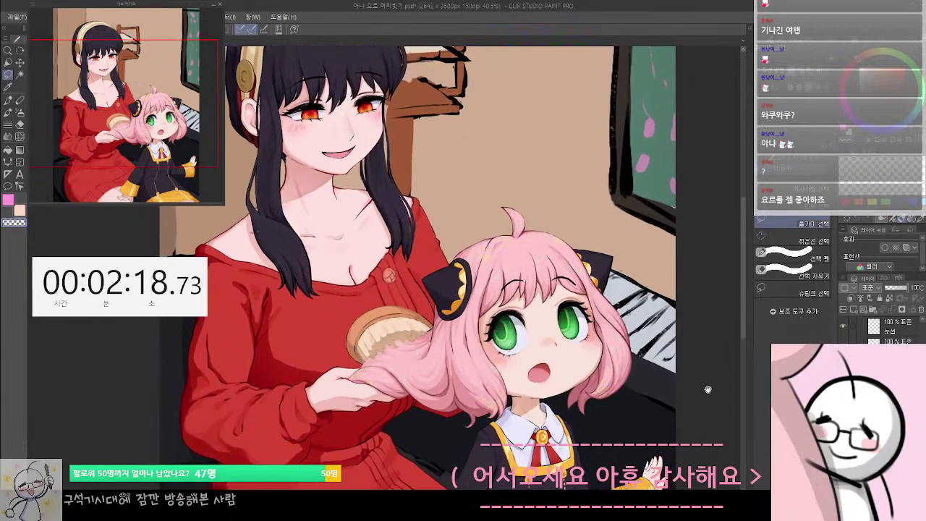
left_click_drag(560, 402, 558, 419)
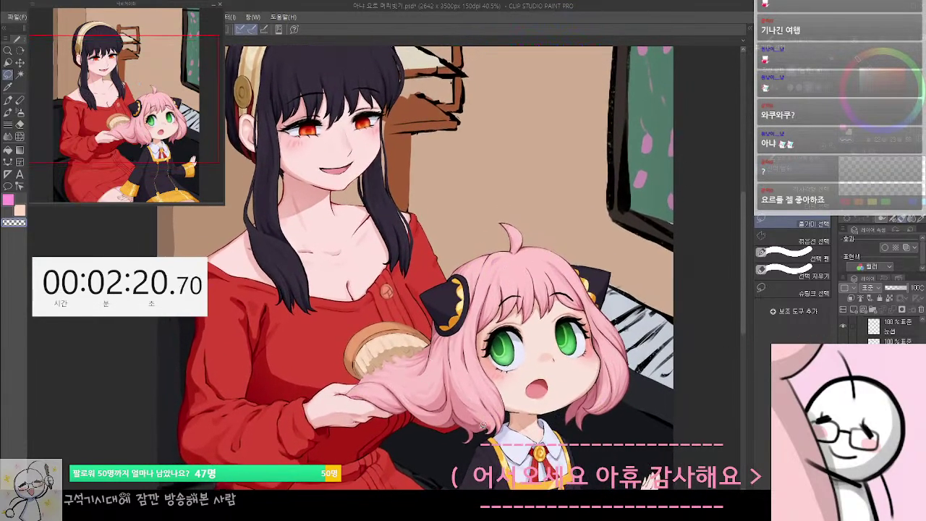
scroll(483, 425, "down", 2)
scroll(471, 406, "up", 2)
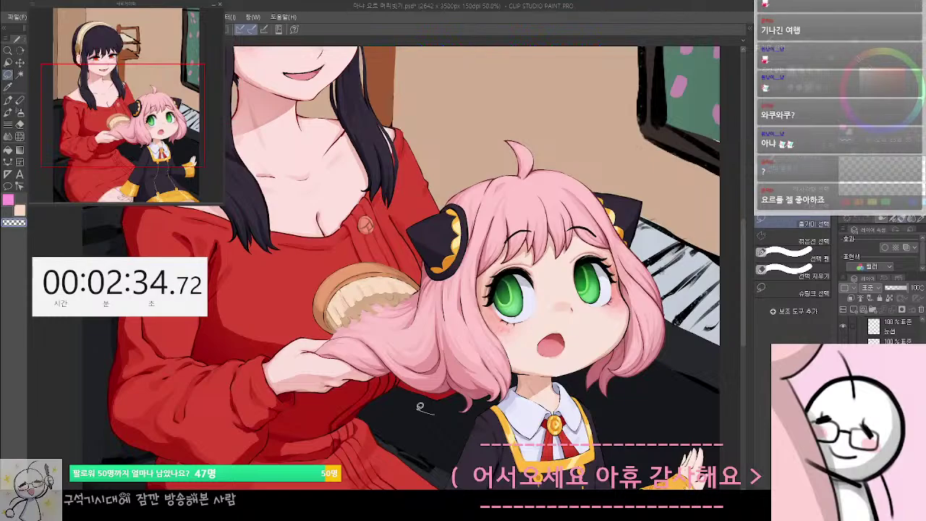
Lasso-select the pink-haired girl's whole head with its hair ornaments, following the chin line and cutting through the held hair strand
left_click_drag(434, 414, 420, 410)
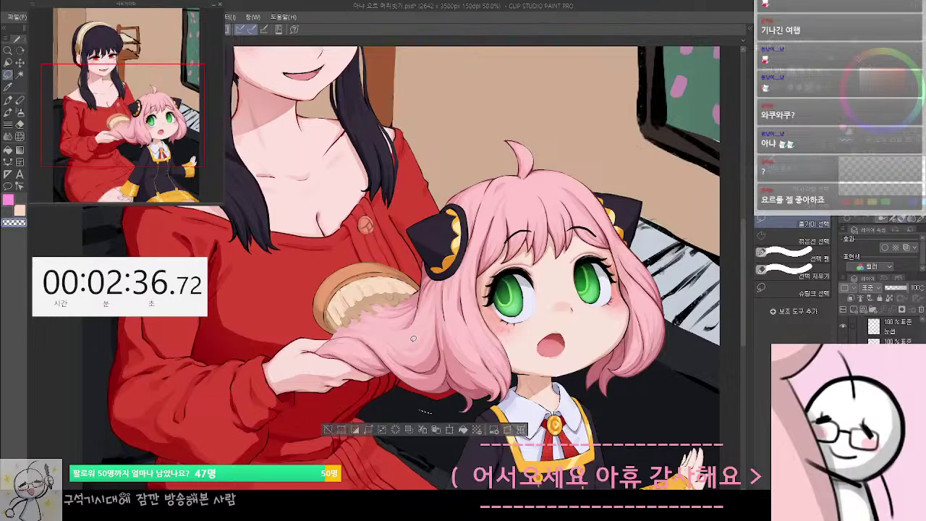
left_click(416, 311)
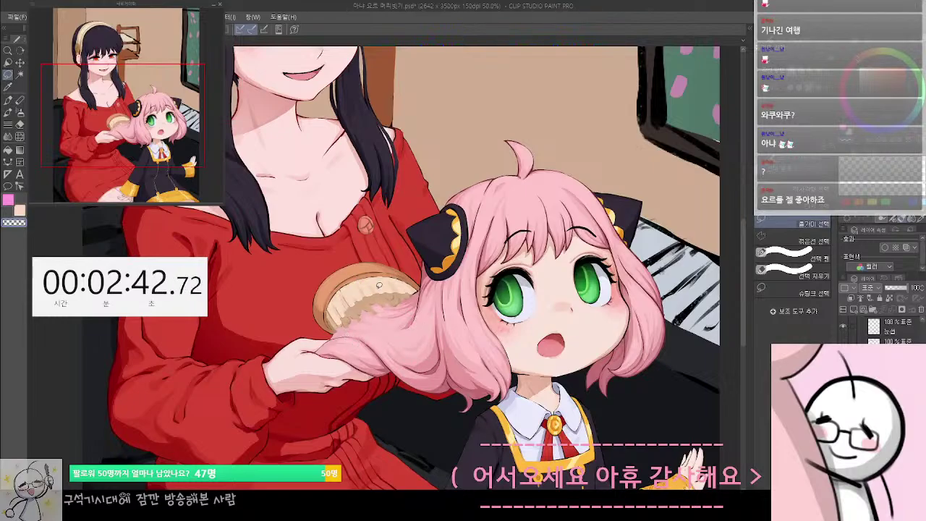
mouse_move(485, 122)
left_mouse_down()
mouse_move(437, 191)
mouse_move(442, 208)
mouse_move(407, 225)
mouse_move(423, 258)
mouse_move(422, 302)
mouse_move(412, 321)
mouse_move(412, 311)
mouse_move(388, 327)
mouse_move(404, 350)
mouse_move(385, 329)
mouse_move(380, 338)
mouse_move(398, 364)
mouse_move(398, 395)
mouse_move(433, 423)
mouse_move(502, 397)
mouse_move(520, 370)
mouse_move(572, 375)
mouse_move(583, 394)
mouse_move(685, 284)
mouse_move(557, 144)
mouse_move(499, 121)
left_mouse_up()
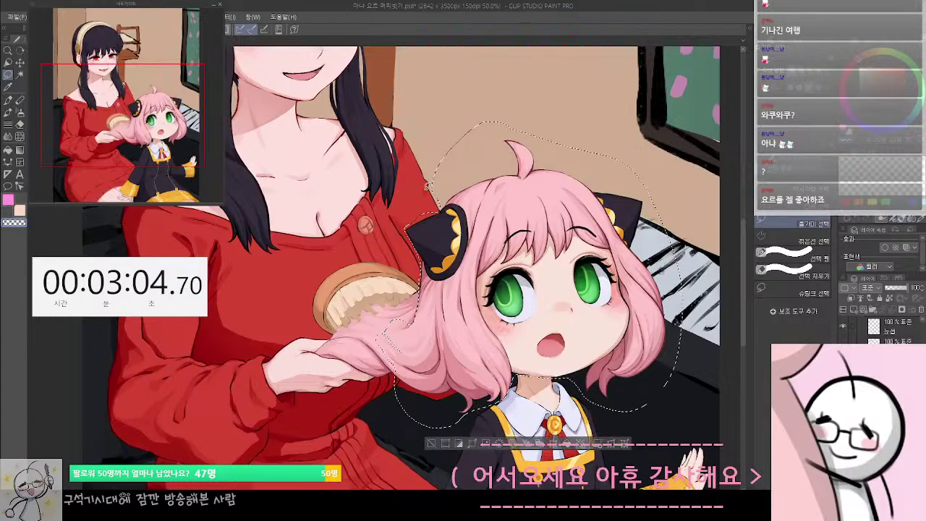
Refine the selection edge beside the girl's hair ornament, along the hairbrush and across the gathered hair strand
left_click_drag(400, 247, 417, 245)
scroll(426, 236, "up", 4)
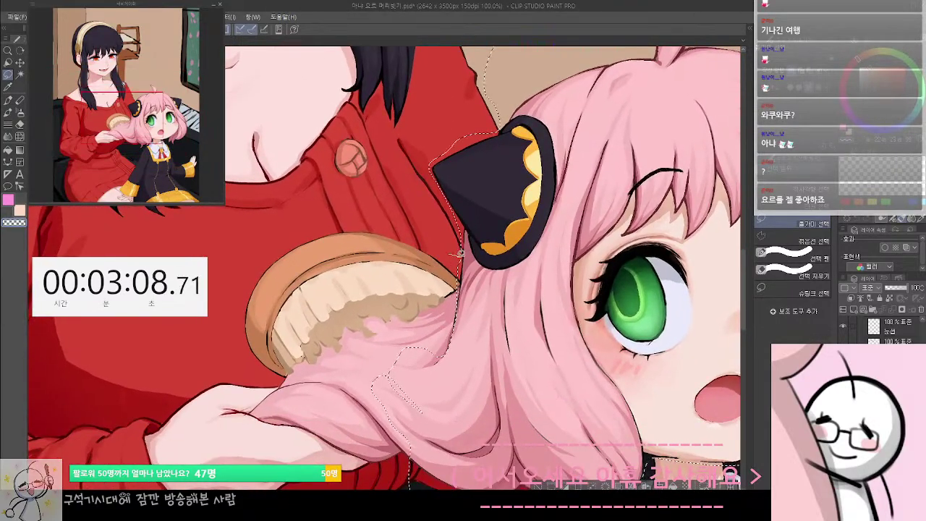
left_click_drag(460, 306, 457, 263)
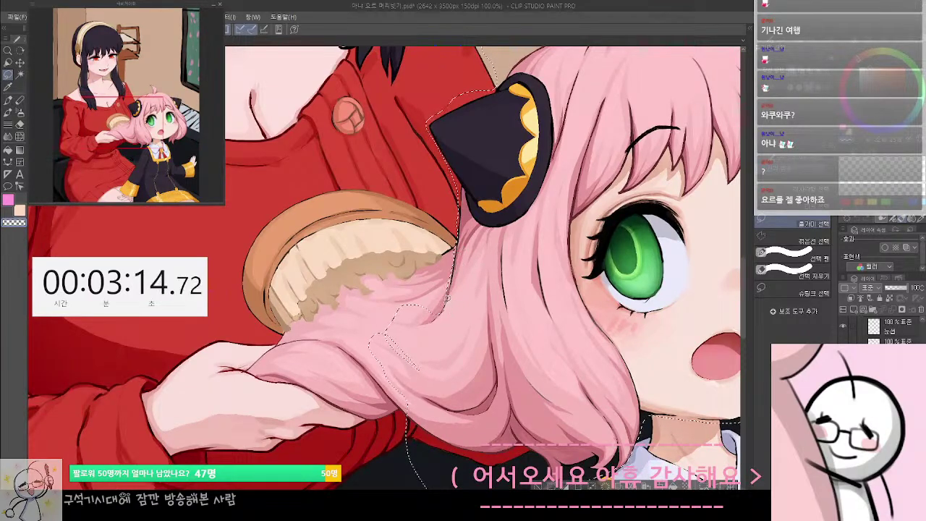
left_click_drag(456, 285, 453, 273)
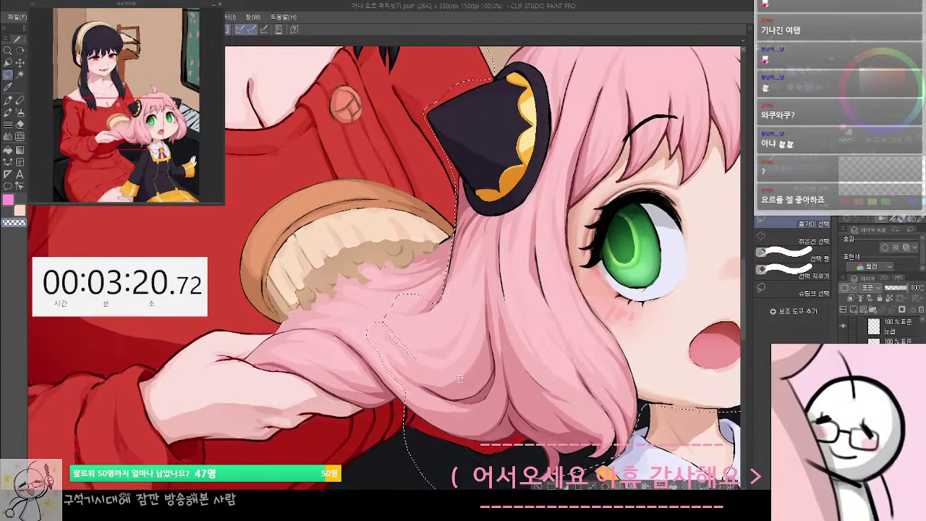
left_click_drag(433, 312, 434, 305)
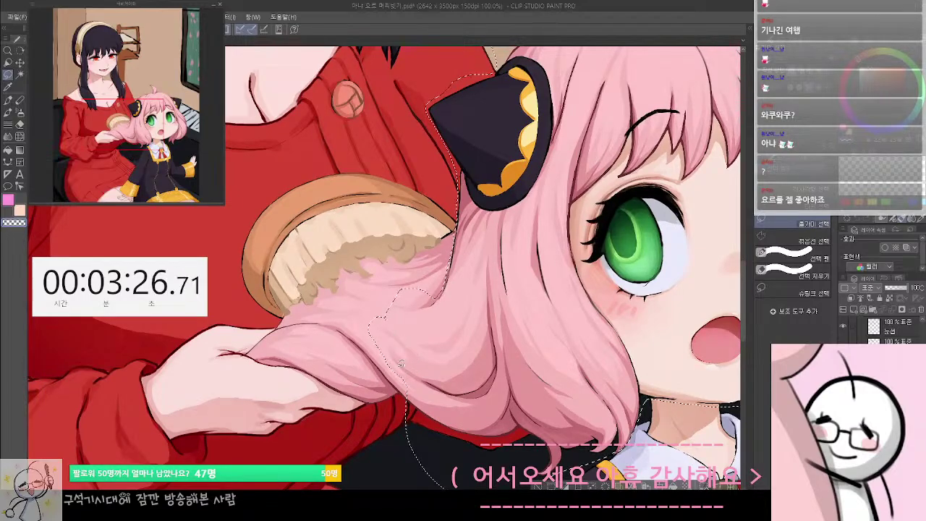
left_click_drag(446, 377, 391, 363)
Scale the selected head down slightly around its centre and nudge it a little left and down toward the collar
scroll(429, 353, "down", 3)
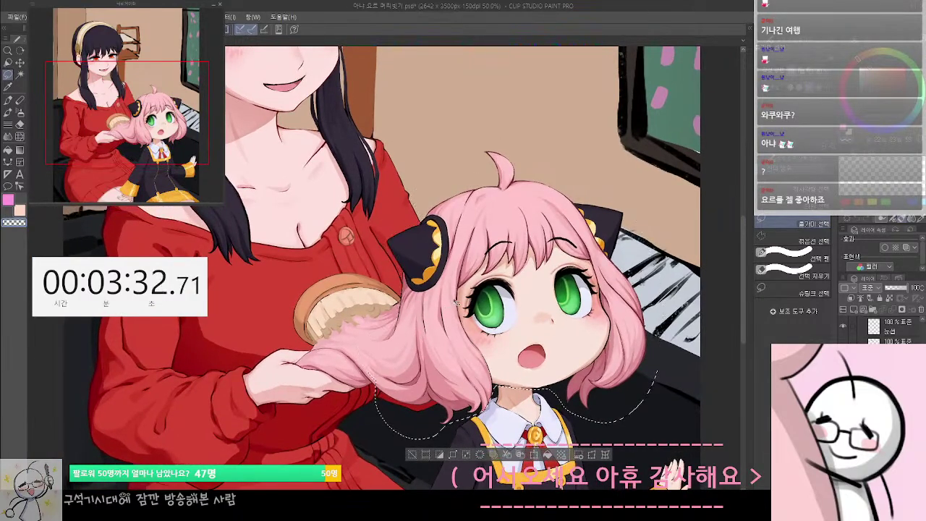
key("ctrl+t")
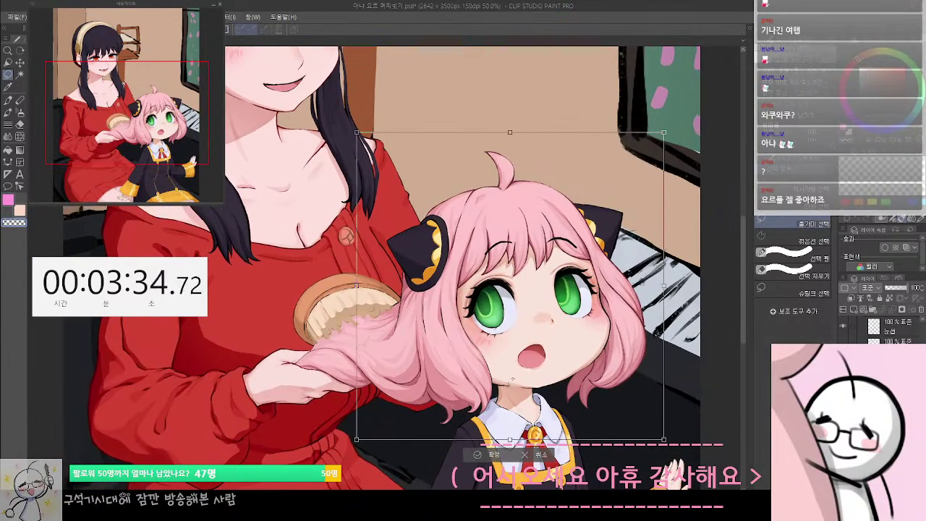
left_click_drag(664, 133, 653, 146)
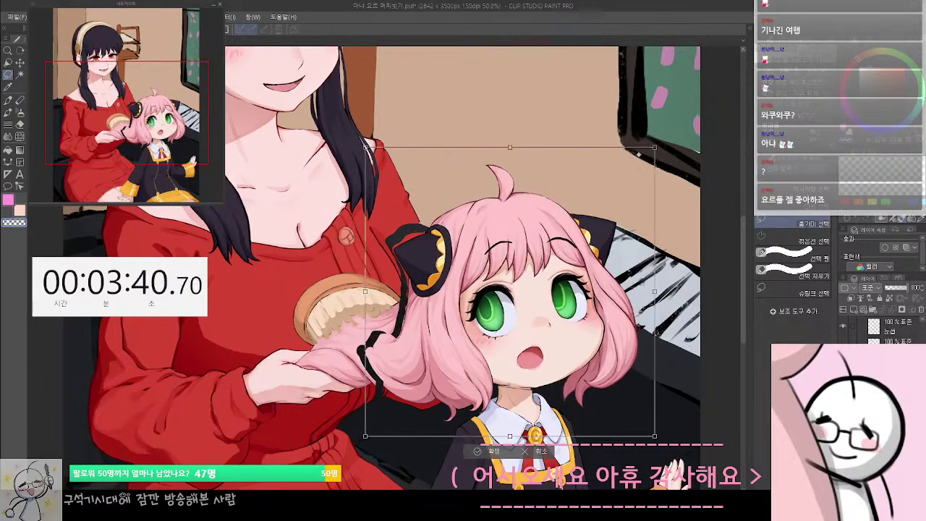
key("Left")
key("Down")
key("Down")
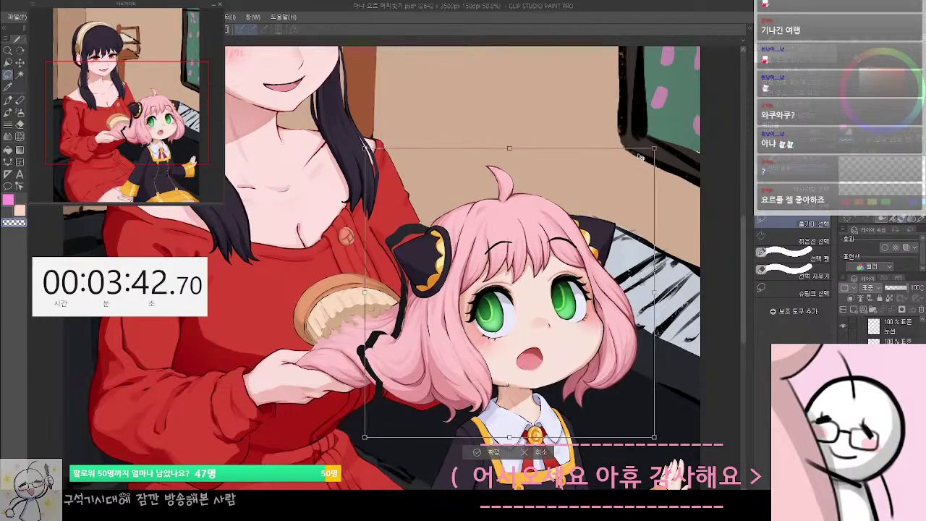
key("Left")
Shrink the girl's head by a small further amount while checking it against the full figure, and apply the transform
scroll(641, 157, "down", 4)
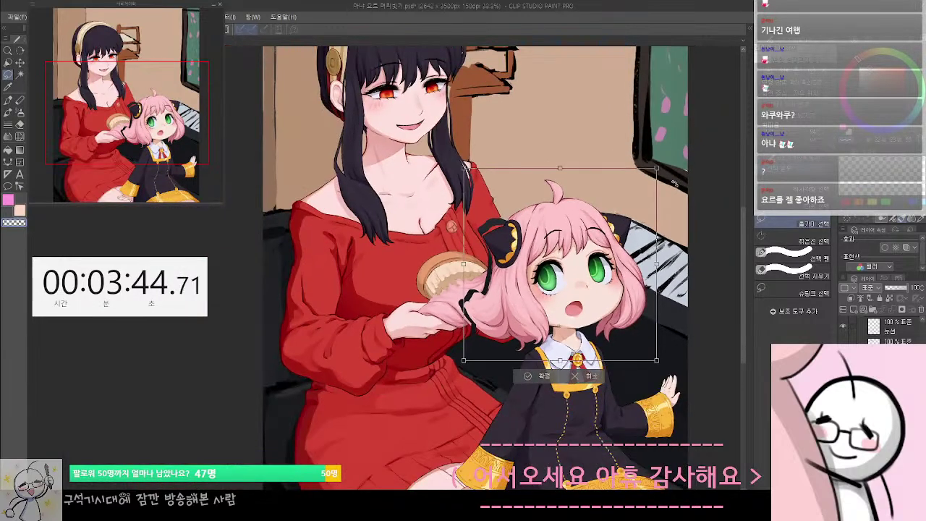
scroll(602, 270, "up", 4)
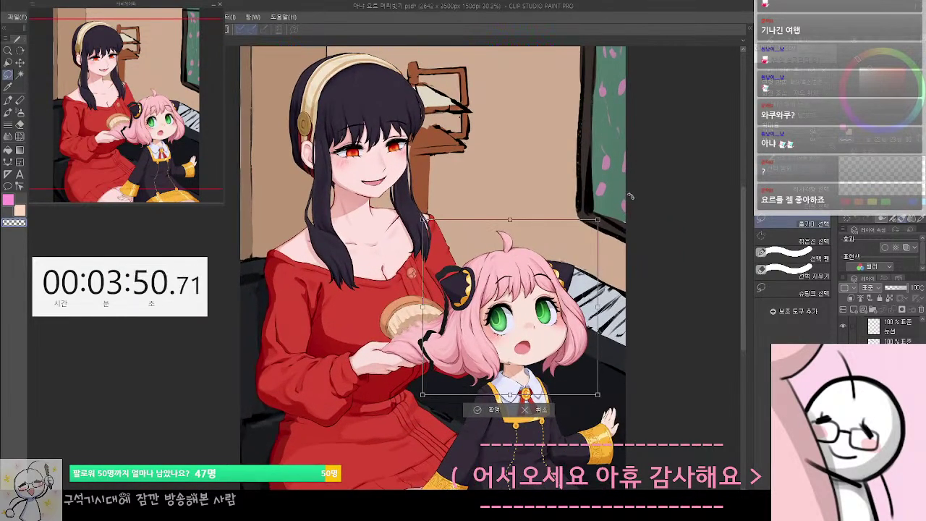
left_click_drag(597, 217, 596, 222)
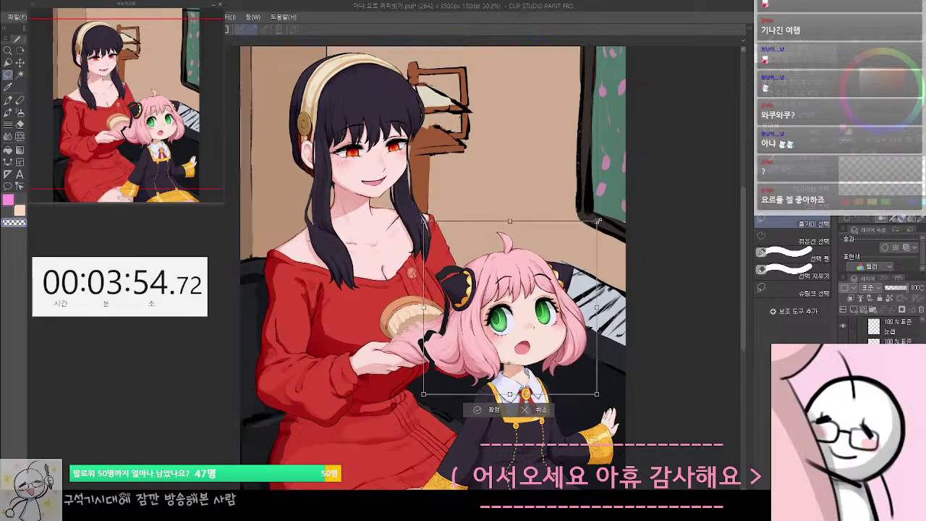
key("Return")
Transform the selected head again and nudge it slightly left and down so the chin sits closer to the collar
left_click_drag(538, 186, 541, 183)
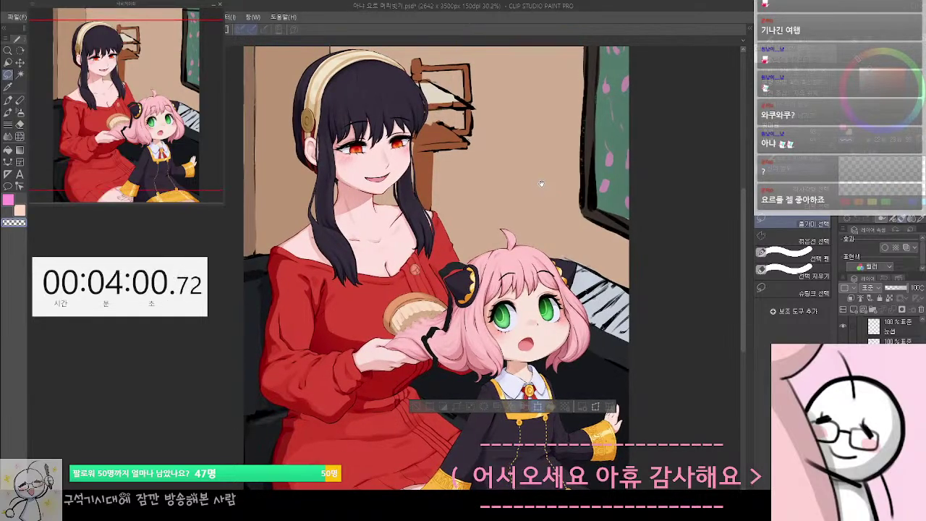
key("ctrl+t")
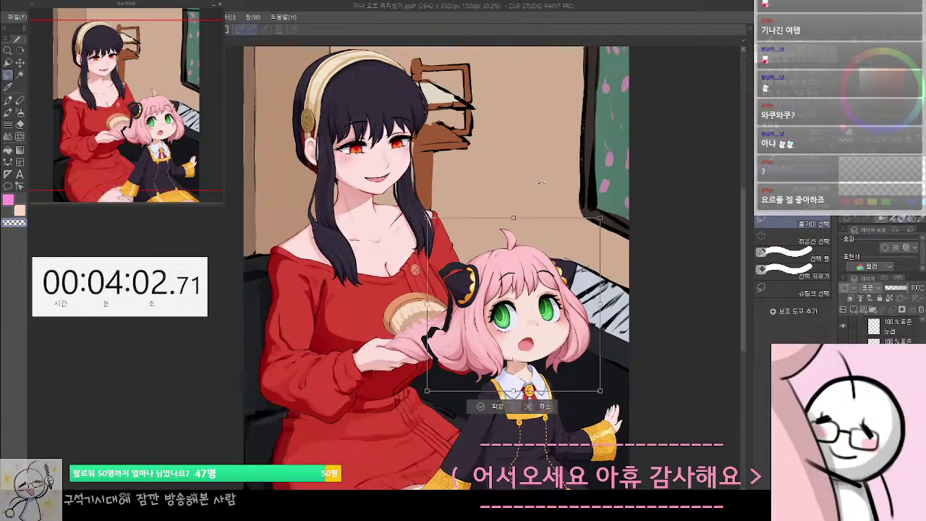
key("Left")
key("Left")
key("Down")
key("Left")
key("Down")
key("Down")
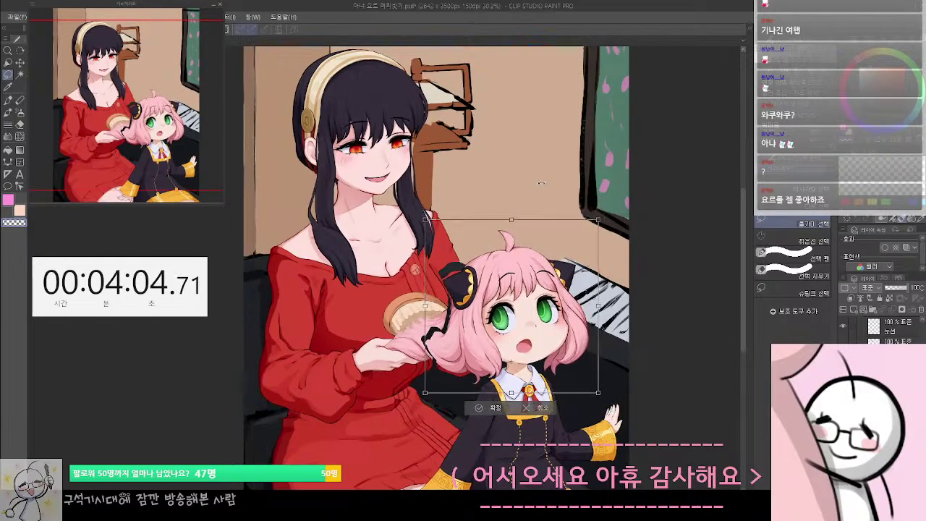
key("Right")
key("Down")
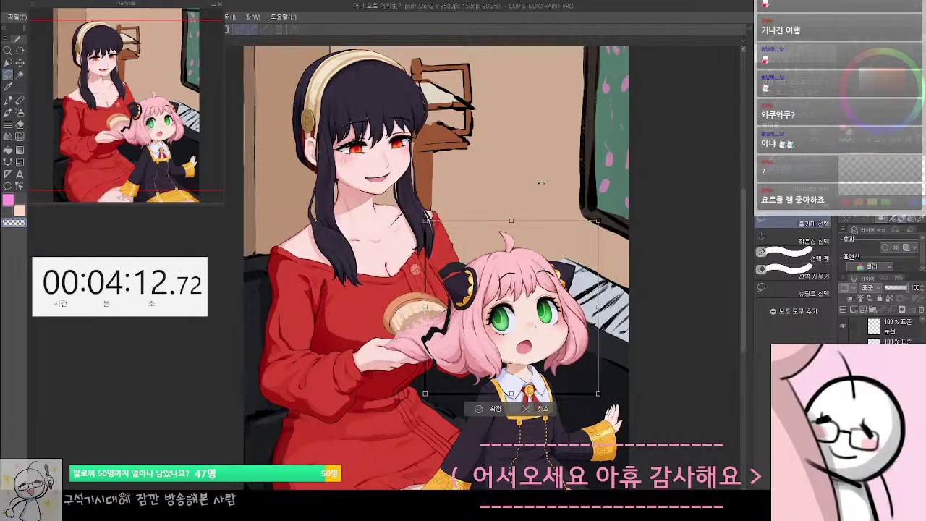
Fine-tune the head's position by raising it, lowering it partway and shifting it slightly left over the neck, and apply the transform
key("Up")
key("Up")
key("Up")
key("Up")
key("Up")
key("Up")
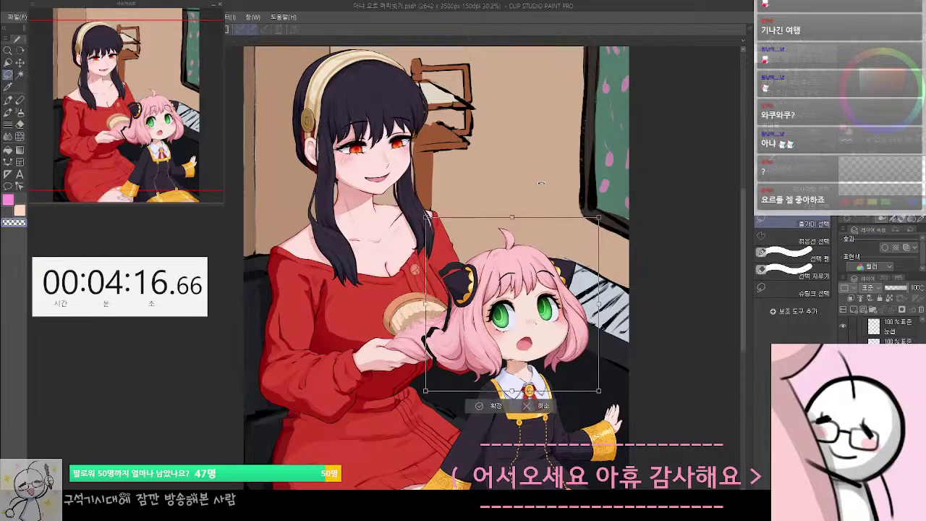
key("Down")
key("Down")
key("Down")
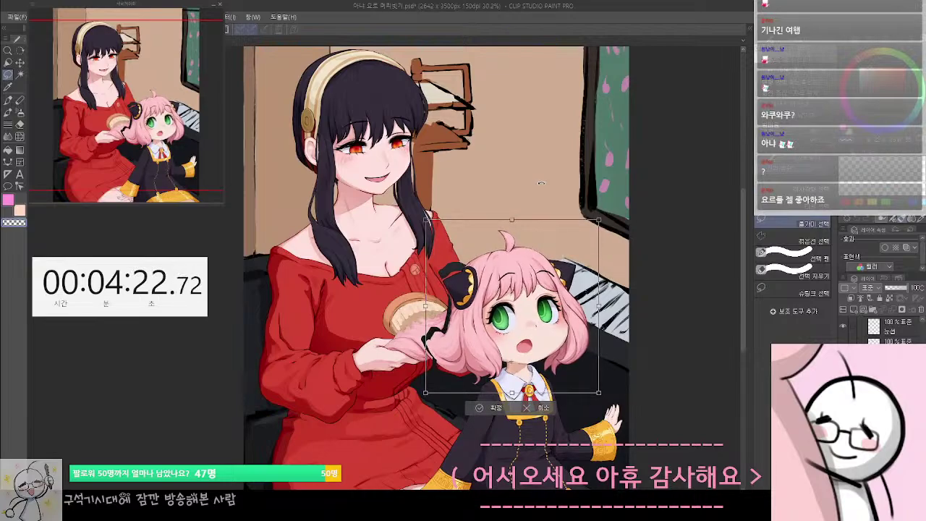
key("Left")
key("Left")
key("Left")
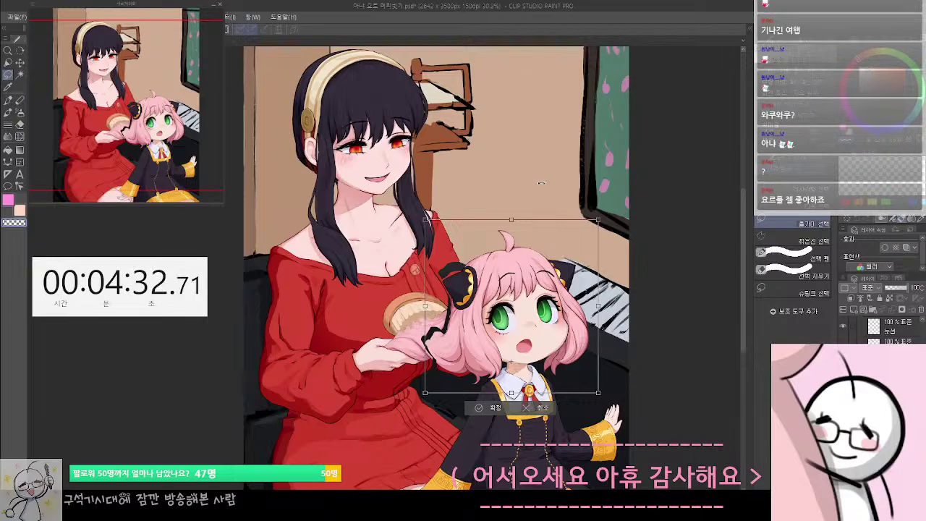
key("Return")
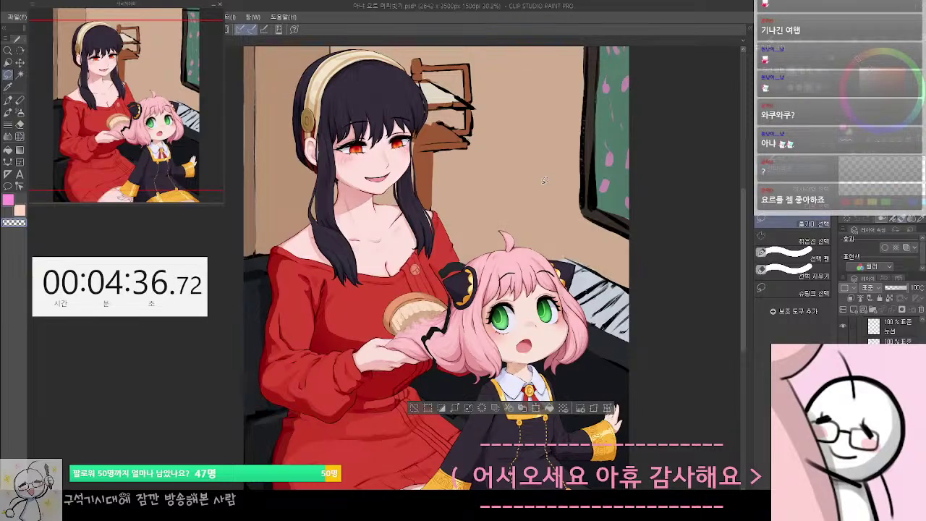
Compare the girl's proportions before and after the head transform by repeatedly undoing and redoing it, ending on the smaller head
key("ctrl+z")
key("ctrl+y")
key("ctrl+z")
key("ctrl+y")
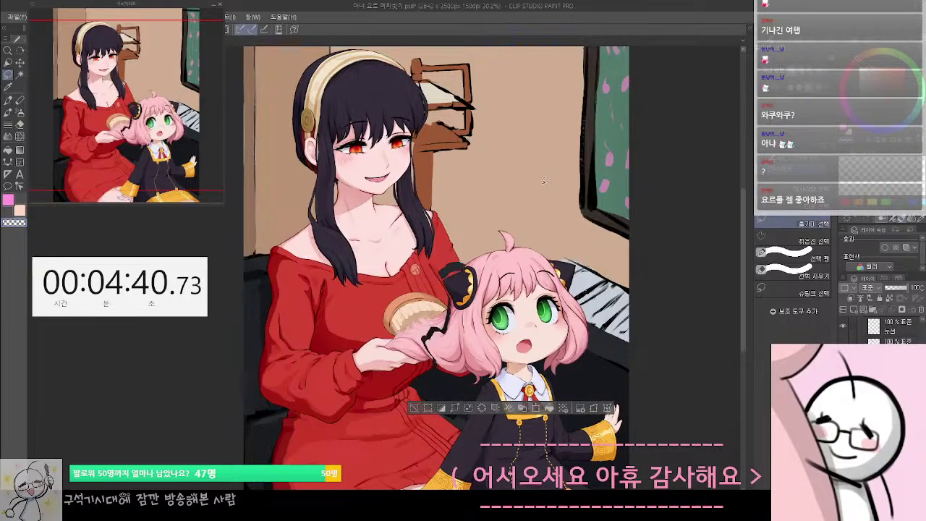
key("ctrl+z")
key("ctrl+y")
key("ctrl+z")
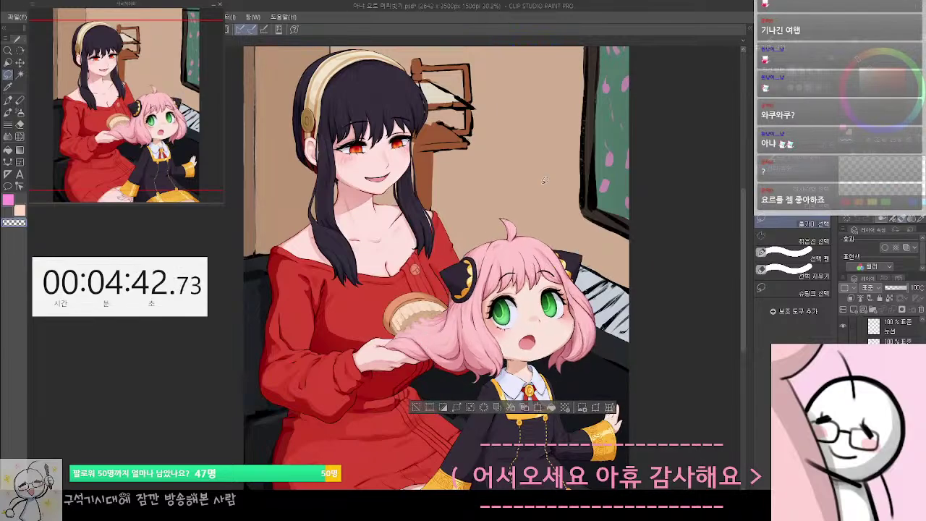
key("ctrl+y")
key("ctrl+z")
key("ctrl+y")
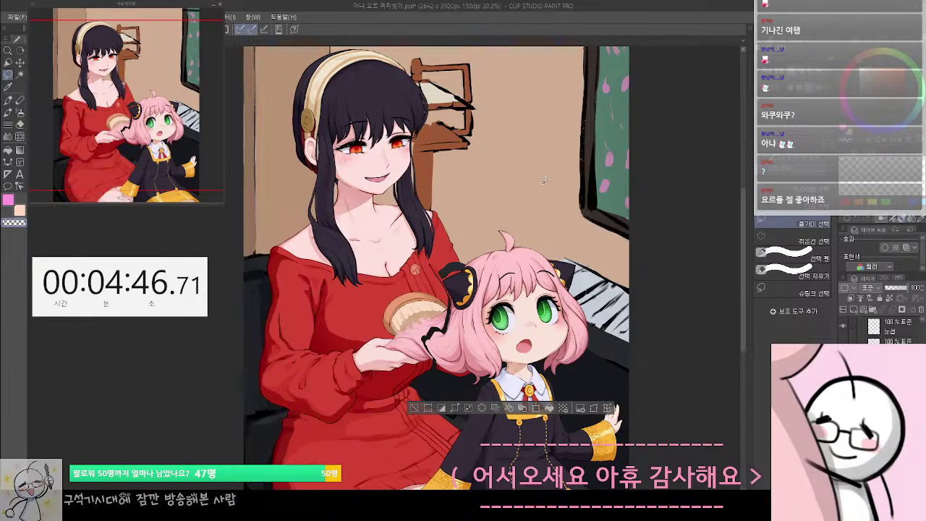
key("ctrl+z")
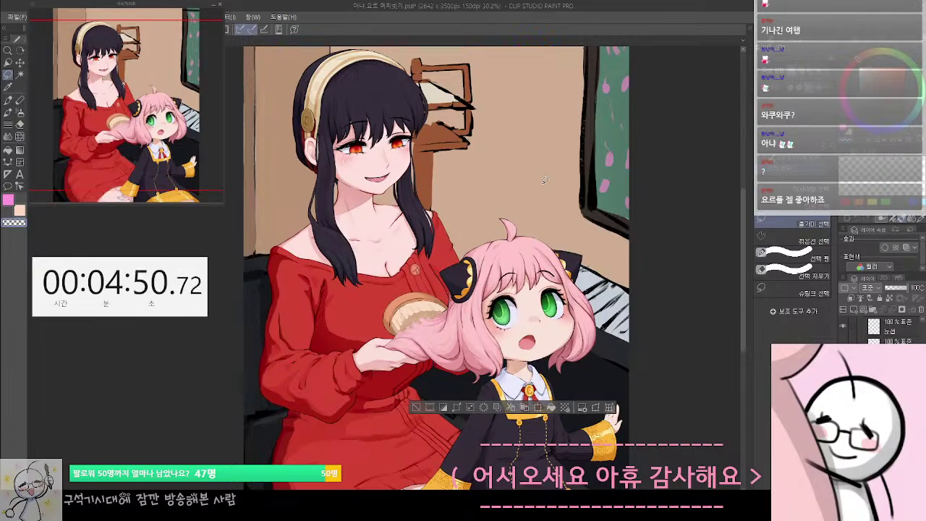
key("ctrl+y")
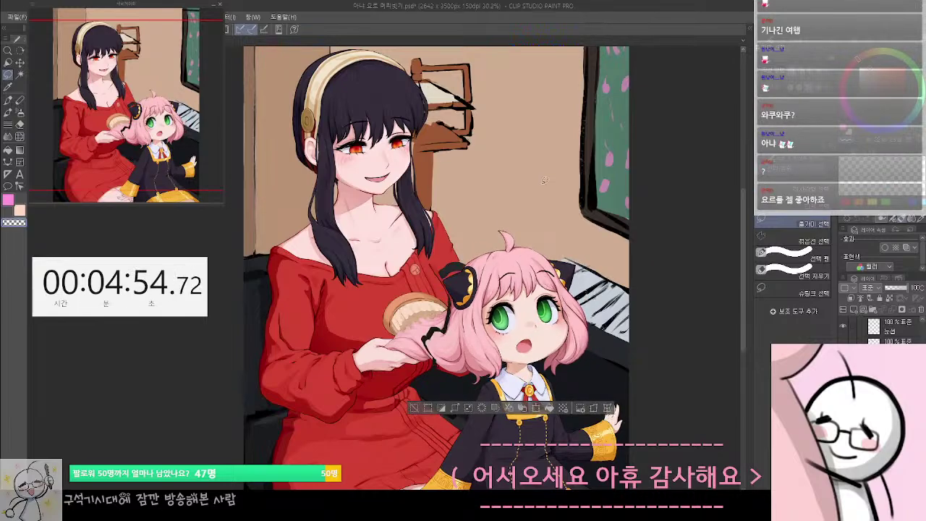
key("ctrl+z")
key("ctrl+y")
key("ctrl+z")
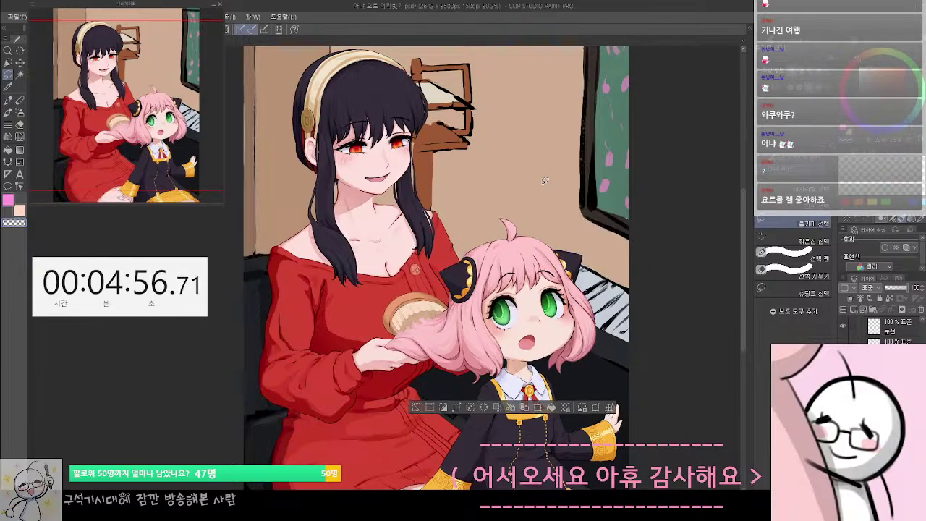
key("ctrl+y")
key("ctrl+z")
key("ctrl+y")
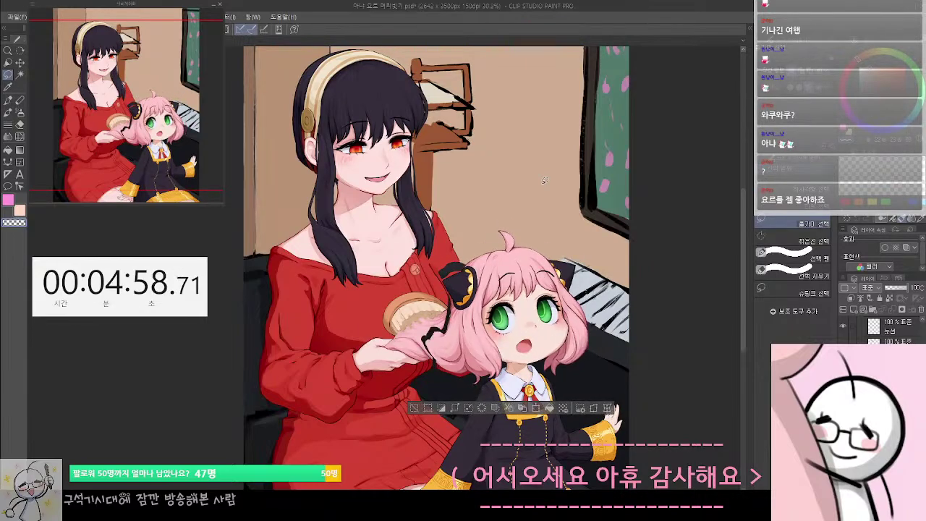
key("ctrl+z")
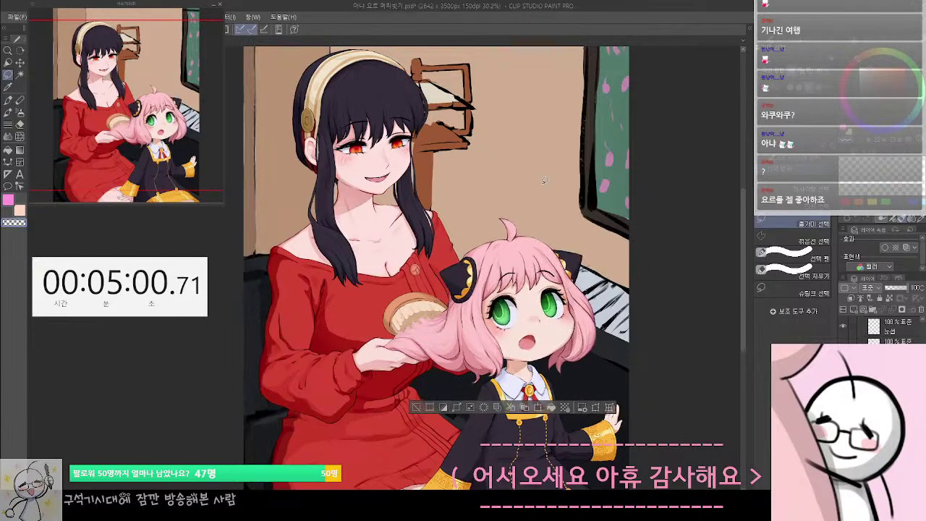
key("ctrl+y")
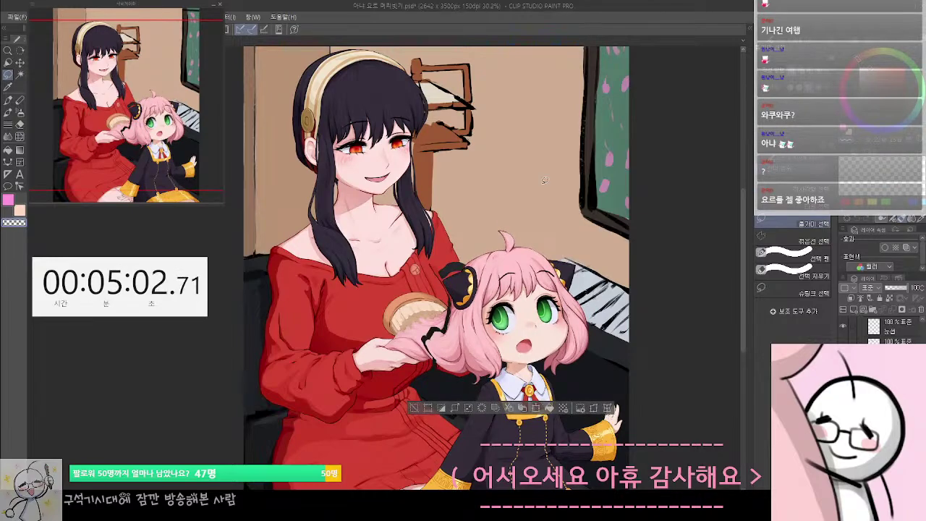
key("ctrl+z")
key("ctrl+y")
Try to shrink the upper part of the girl's head slightly by lasso-selecting it above the mouth and transforming it
left_click_drag(491, 236, 551, 250)
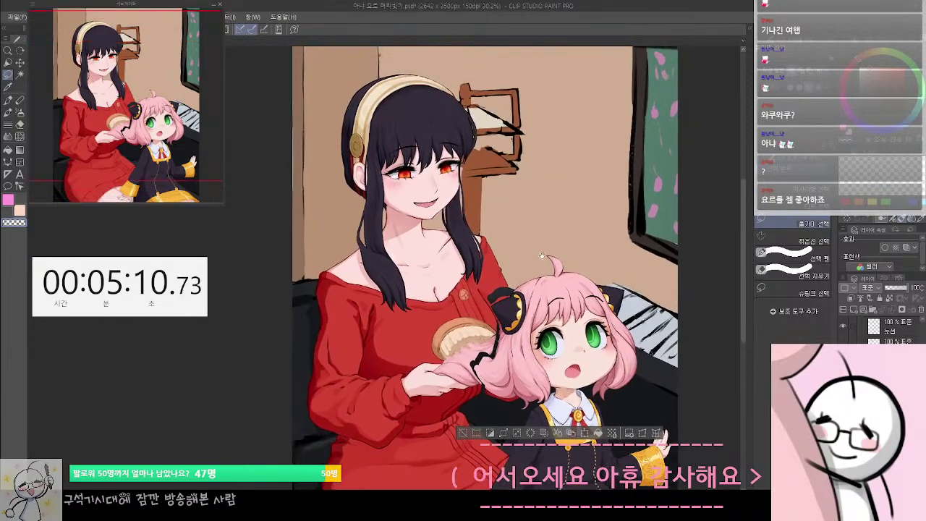
scroll(882, 327, "down", 3)
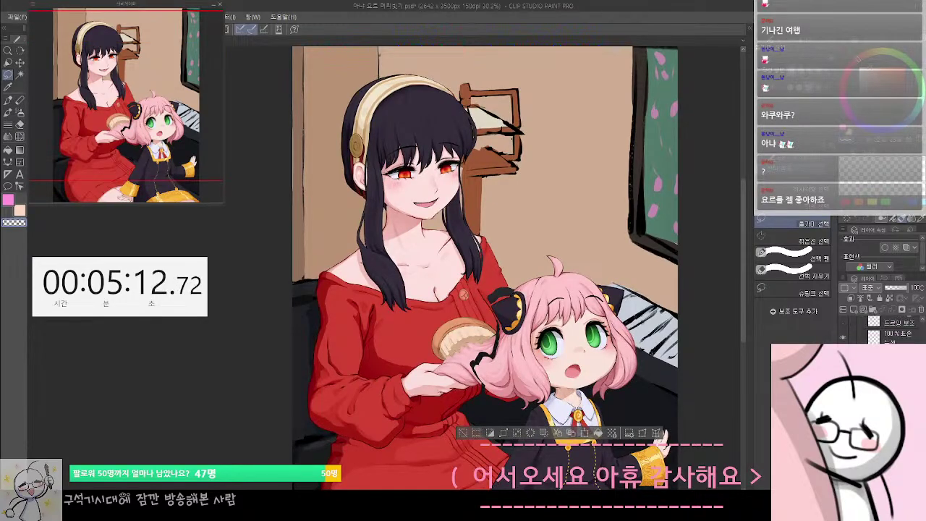
scroll(881, 327, "down", 1)
scroll(889, 330, "down", 3)
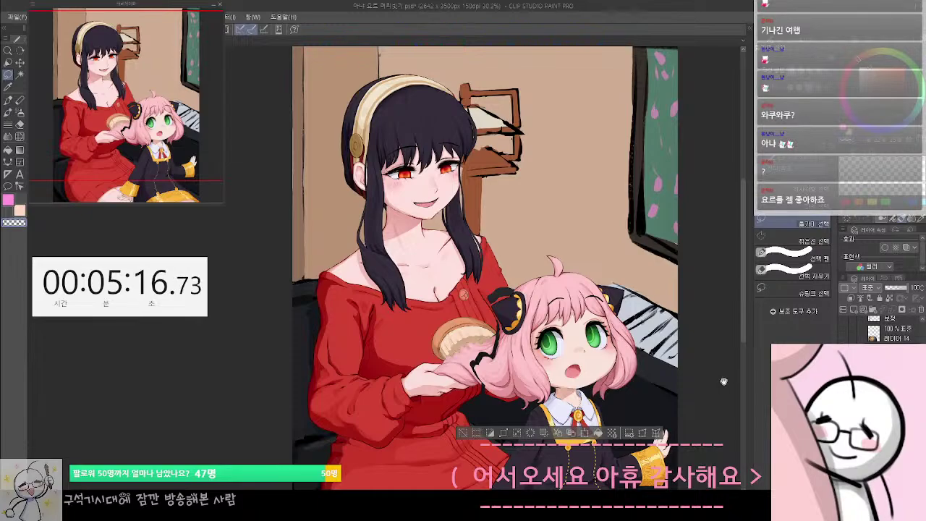
left_click_drag(723, 382, 659, 370)
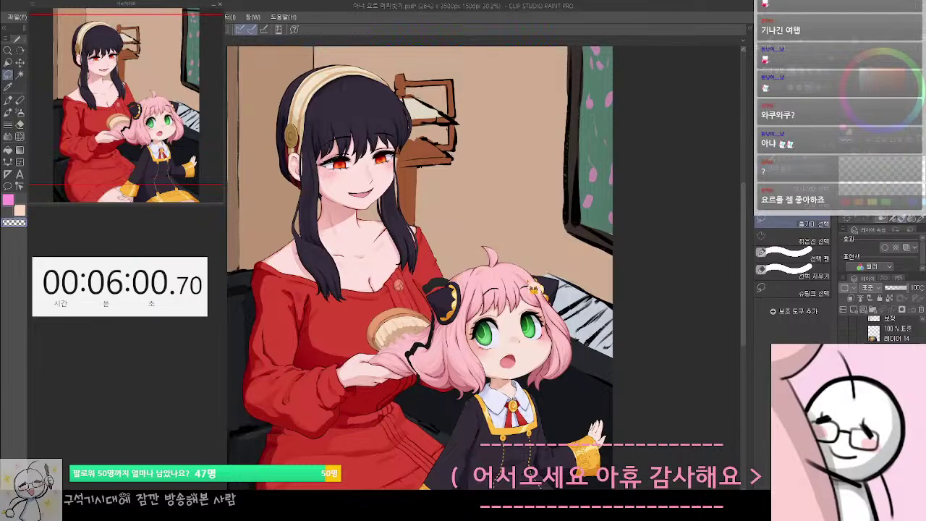
scroll(479, 332, "up", 1)
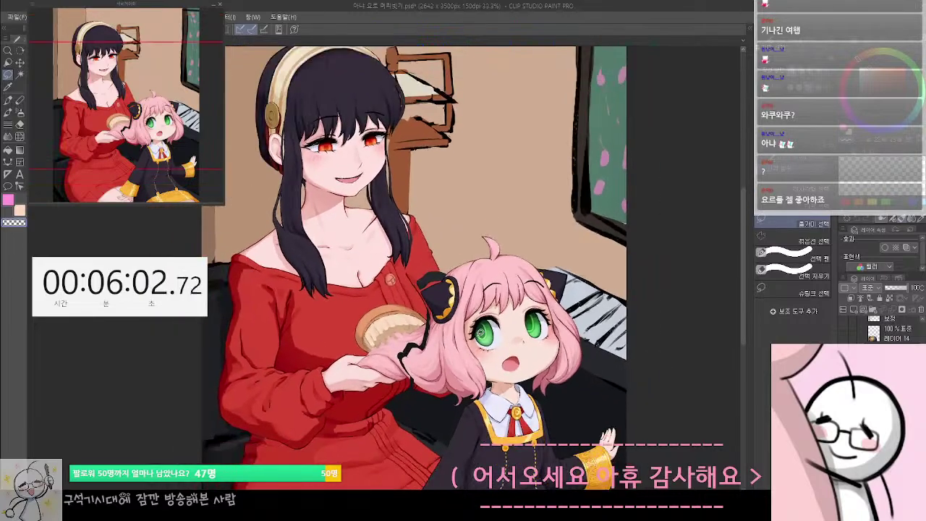
scroll(479, 333, "up", 1)
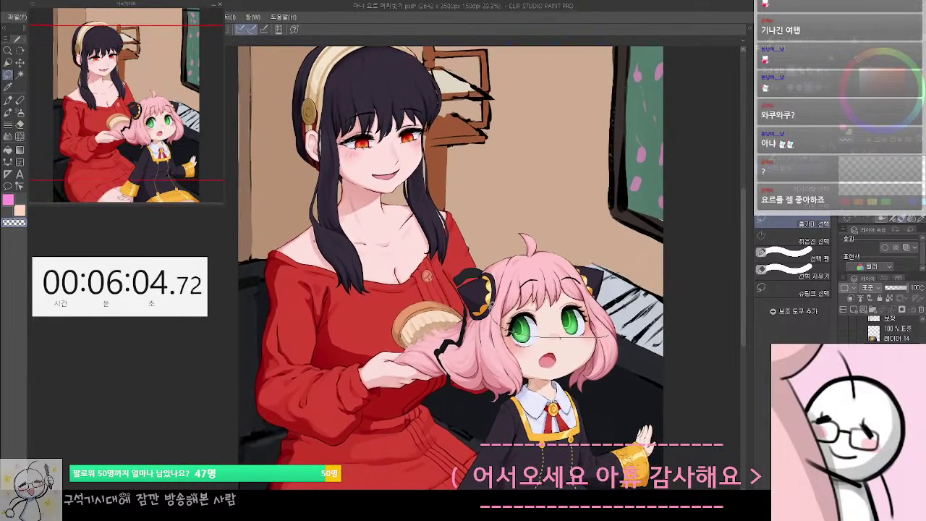
left_click_drag(491, 306, 622, 281)
key("ctrl+t")
left_click_drag(624, 244, 611, 252)
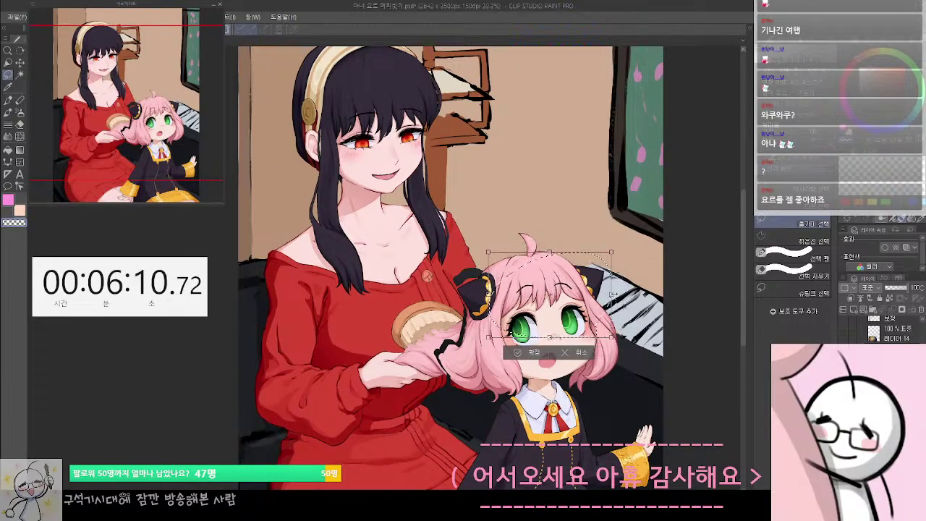
key("Return")
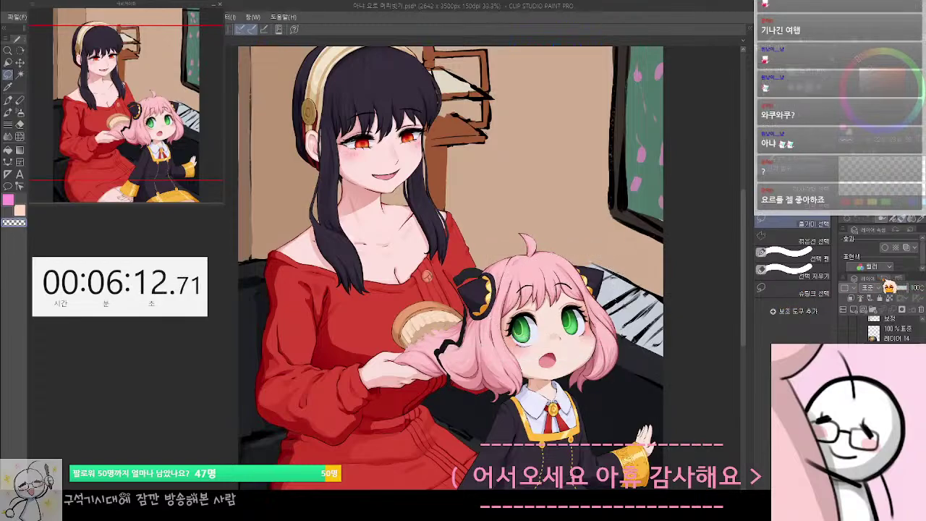
Compare the edited head with the file's opening state using the edit history
left_click(886, 279)
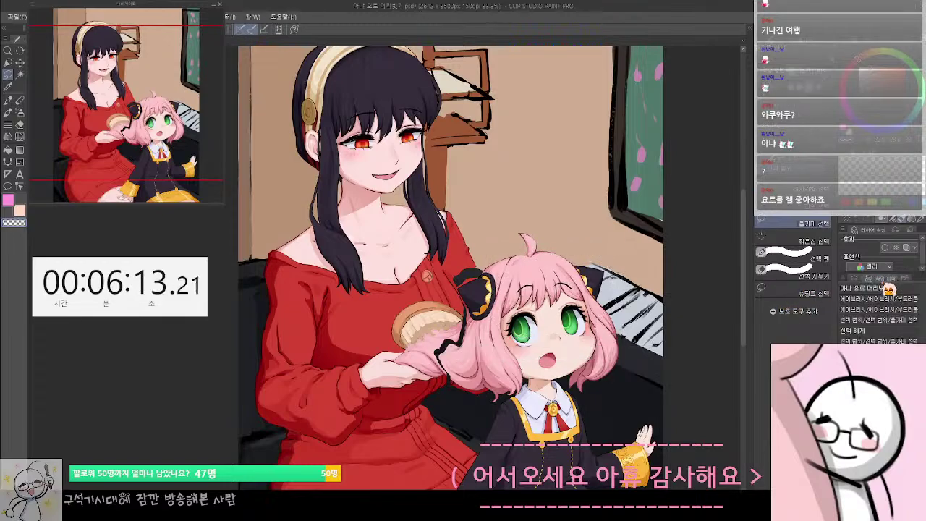
left_click(887, 290)
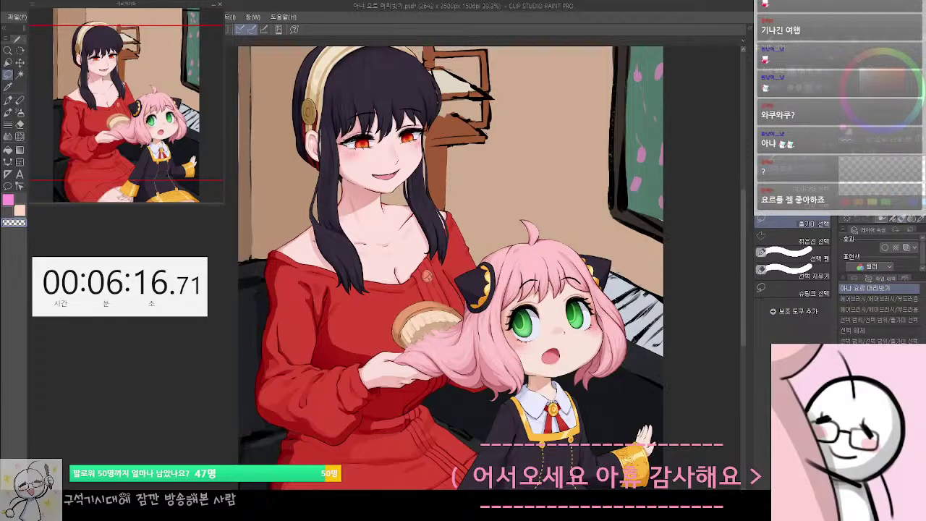
key("ctrl+y")
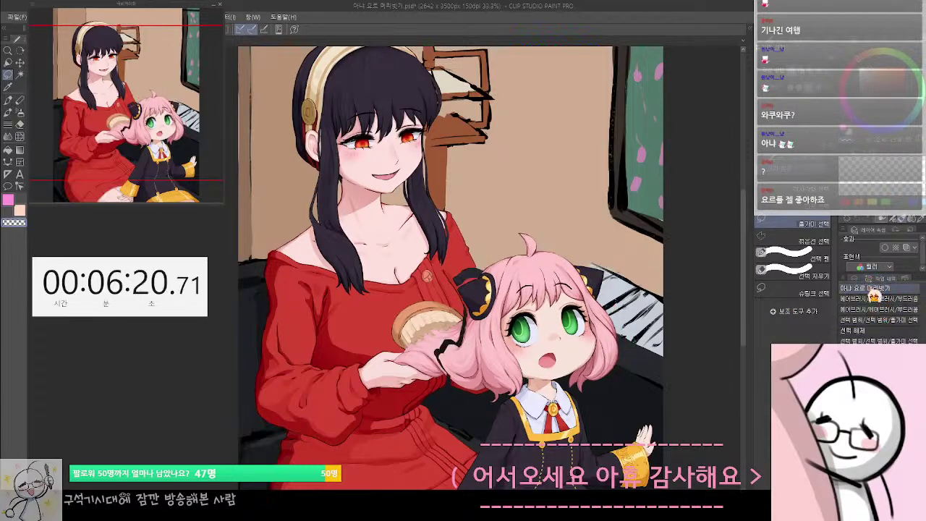
key("ctrl+z")
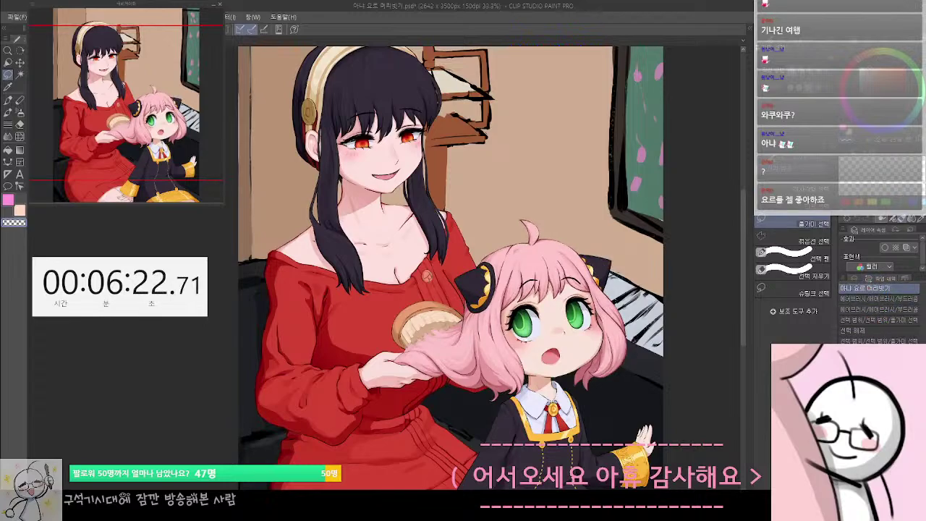
key("ctrl+y")
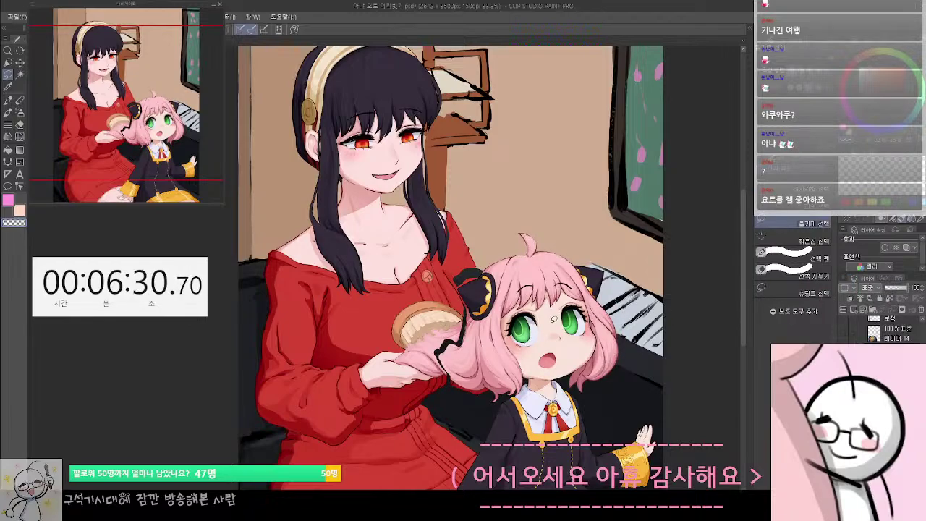
Undo the last change and alternate between the opening state and the latest head edit in the history
key("ctrl+z")
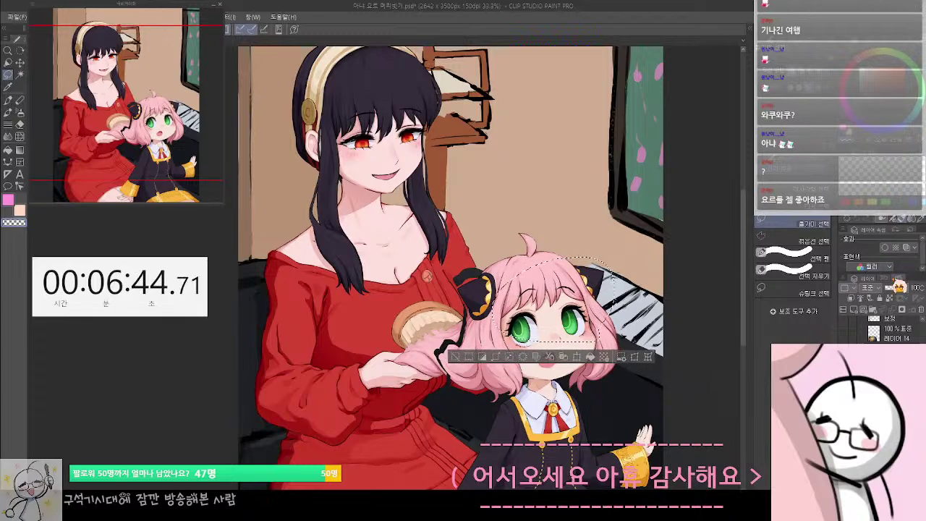
left_click(897, 277)
left_click(880, 278)
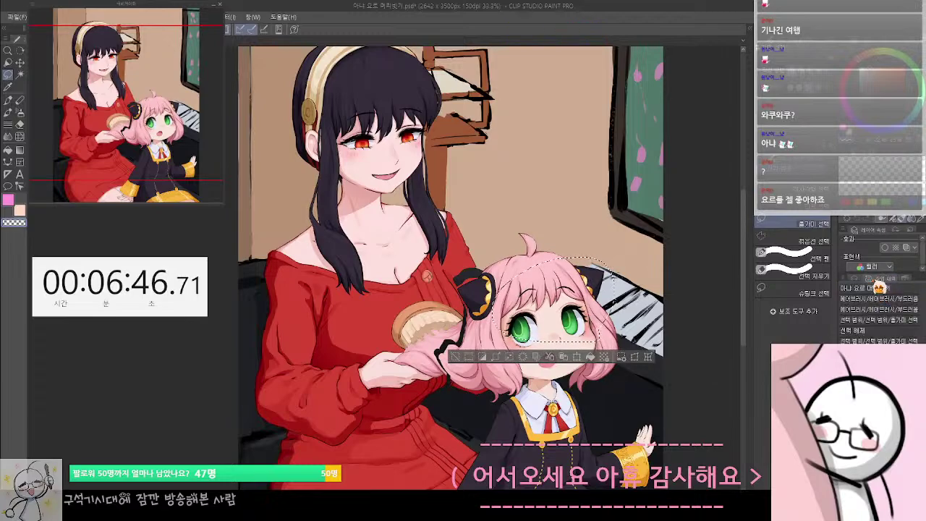
left_click(881, 289)
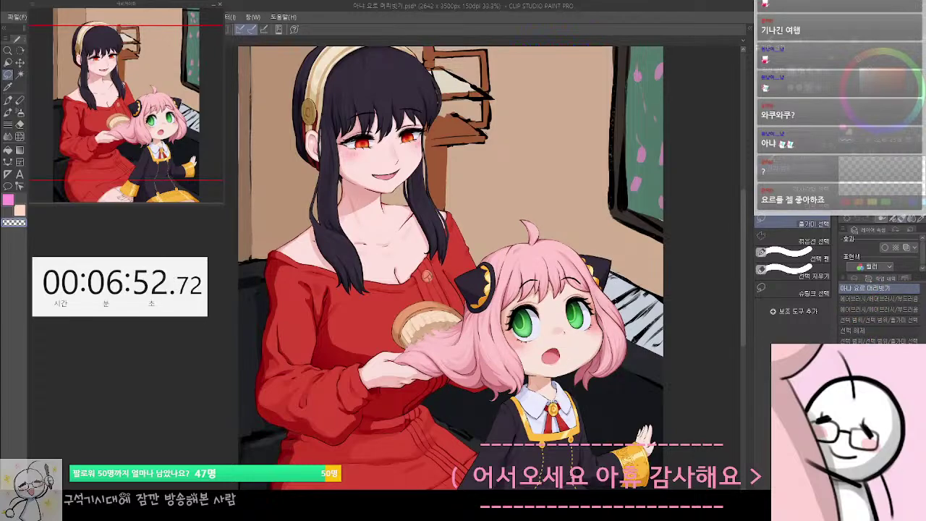
left_click(880, 352)
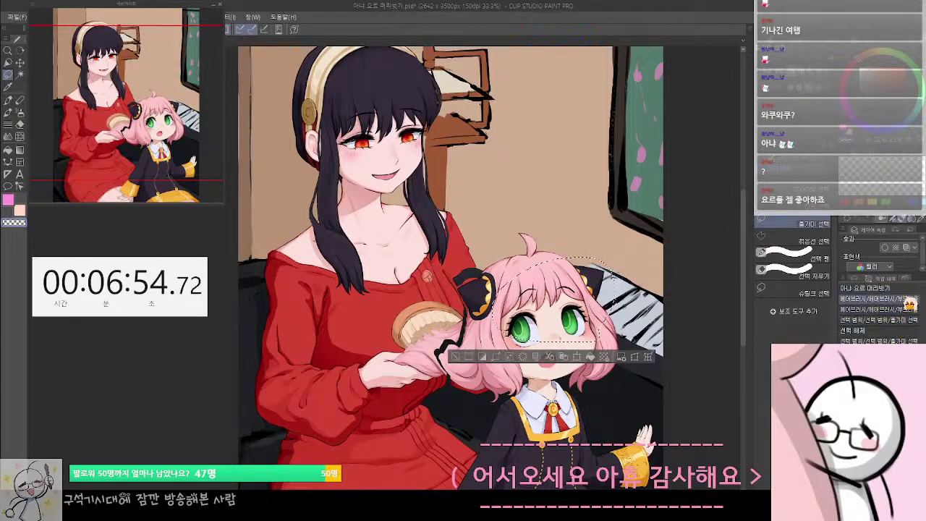
left_click(906, 289)
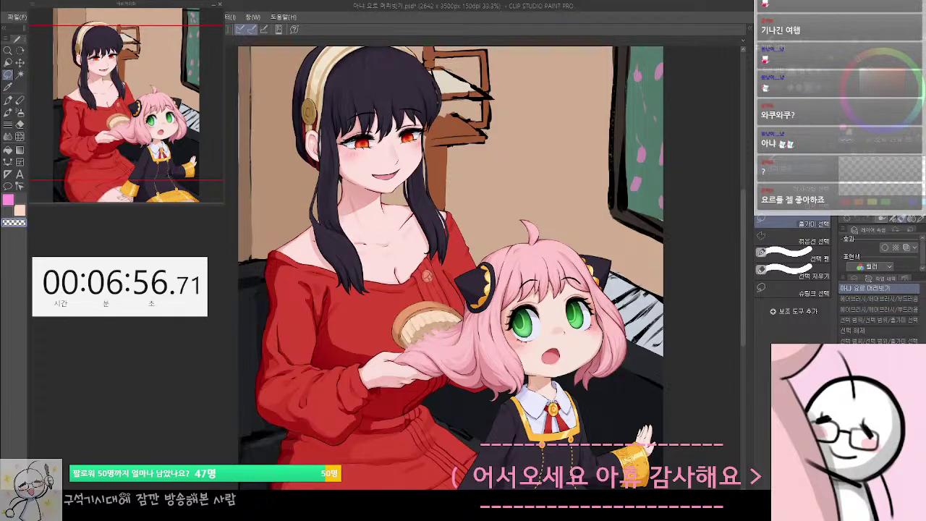
Compare the girl's head in the file's opening state with the latest edit by alternating between both history states
left_click(891, 299)
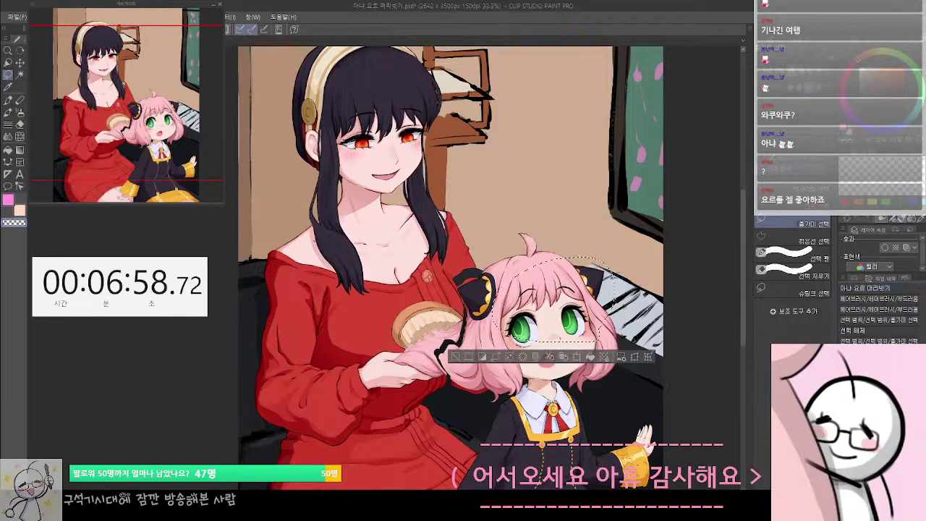
left_click(876, 287)
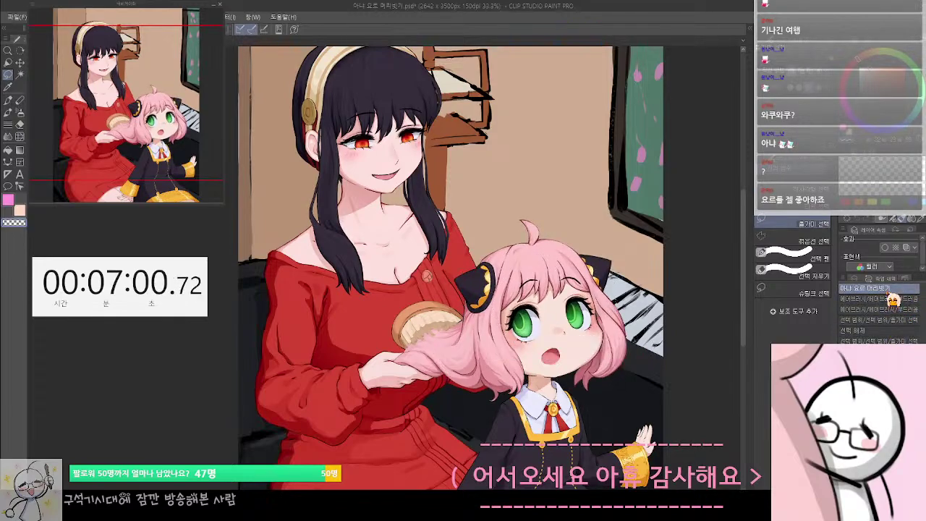
left_click(881, 297)
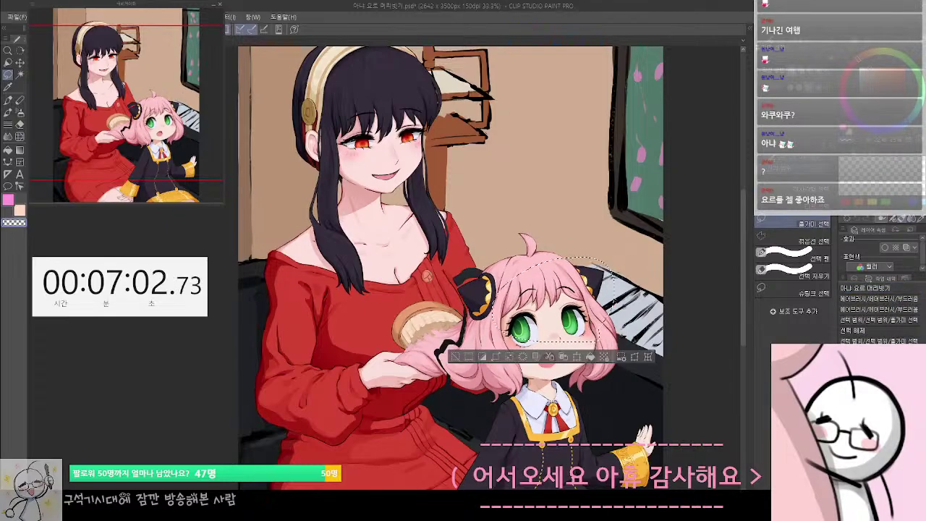
left_click(876, 289)
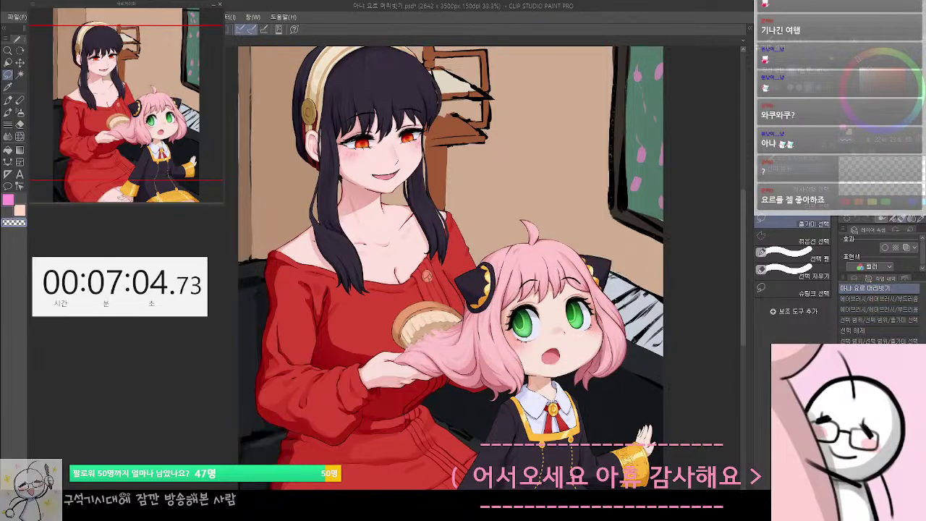
left_click(878, 341)
scroll(607, 417, "up", 1)
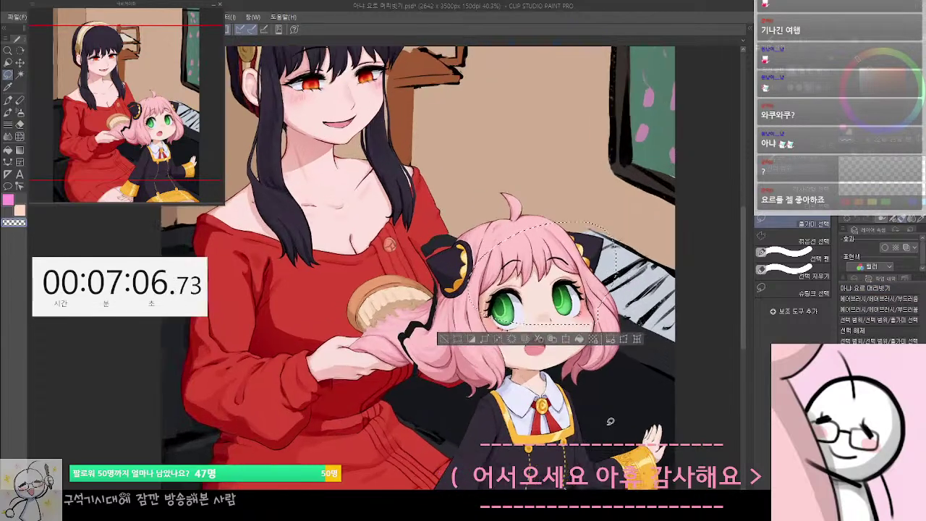
left_click_drag(554, 425, 581, 463)
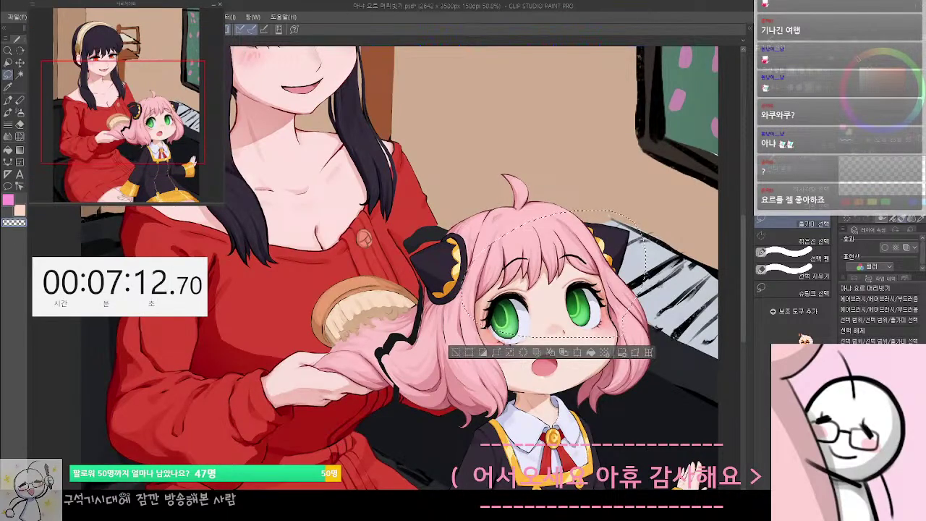
left_click(872, 288)
left_click(874, 351)
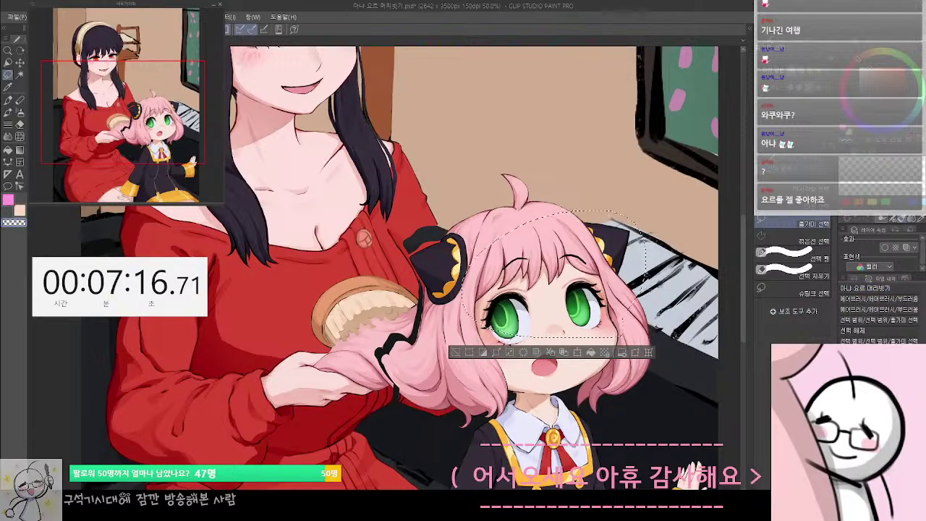
left_click(879, 289)
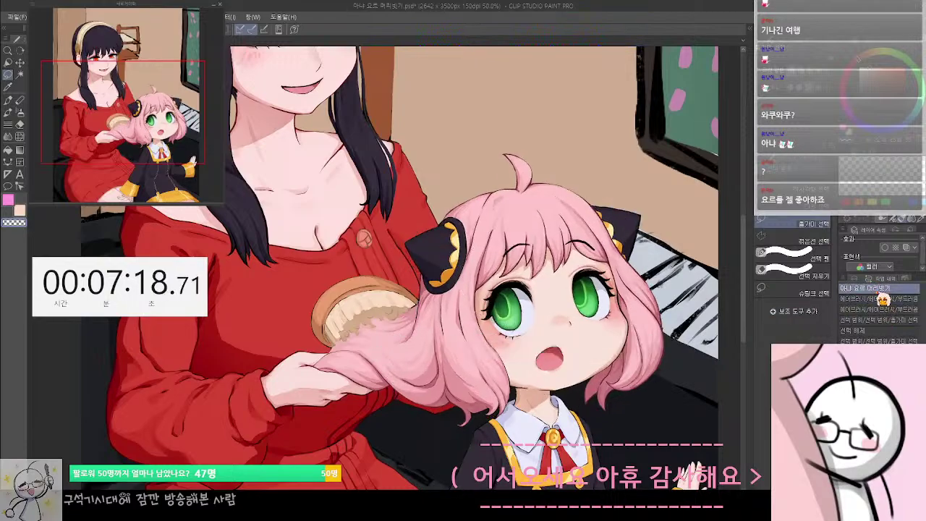
key("ctrl+y")
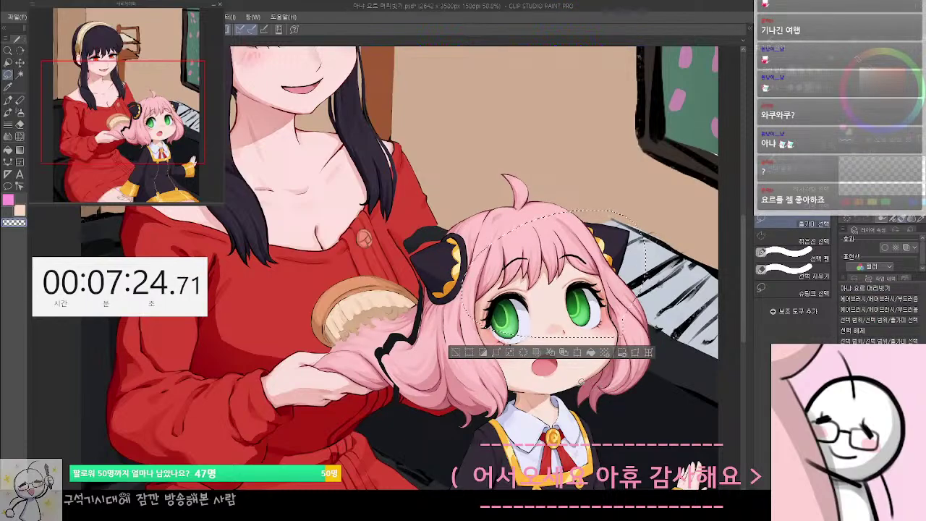
Slightly widen the selected upper part of the girl's head with a transform and nudge it right and up
key("ctrl+t")
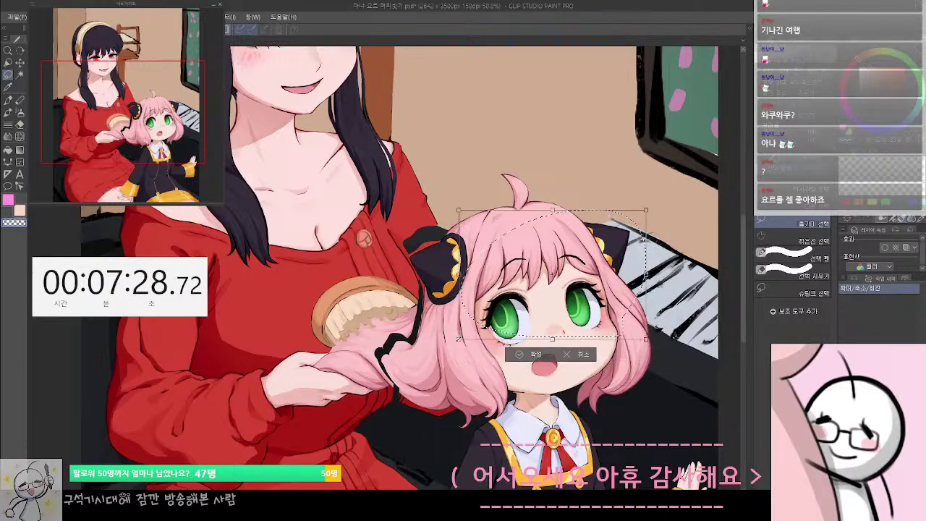
left_click_drag(456, 340, 451, 344)
key("Right")
key("Right")
key("Right")
key("Right")
key("Right")
key("Right")
key("Right")
key("Right")
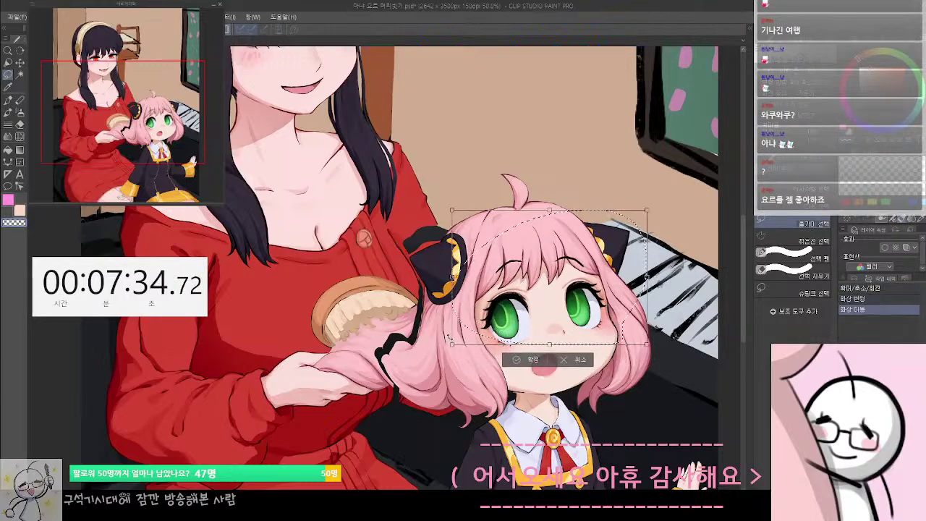
key("Up")
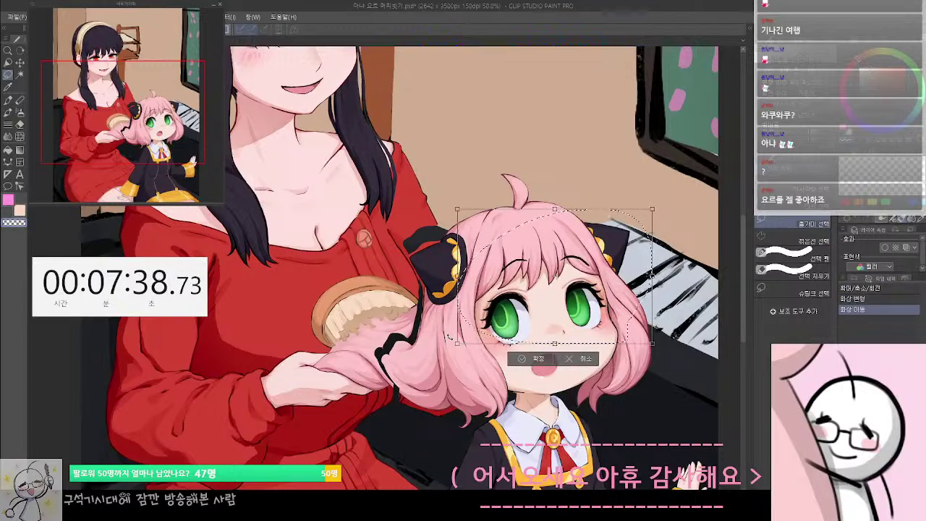
key("Right")
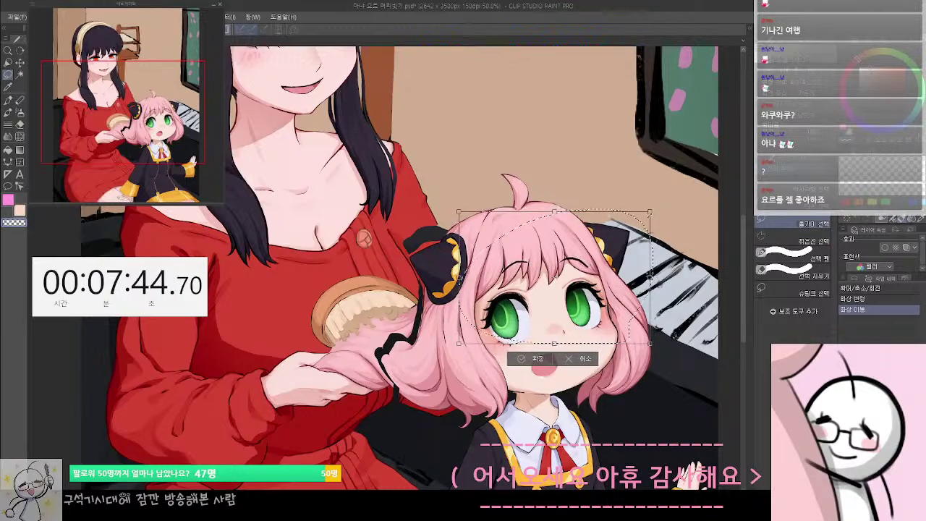
left_click_drag(649, 212, 647, 215)
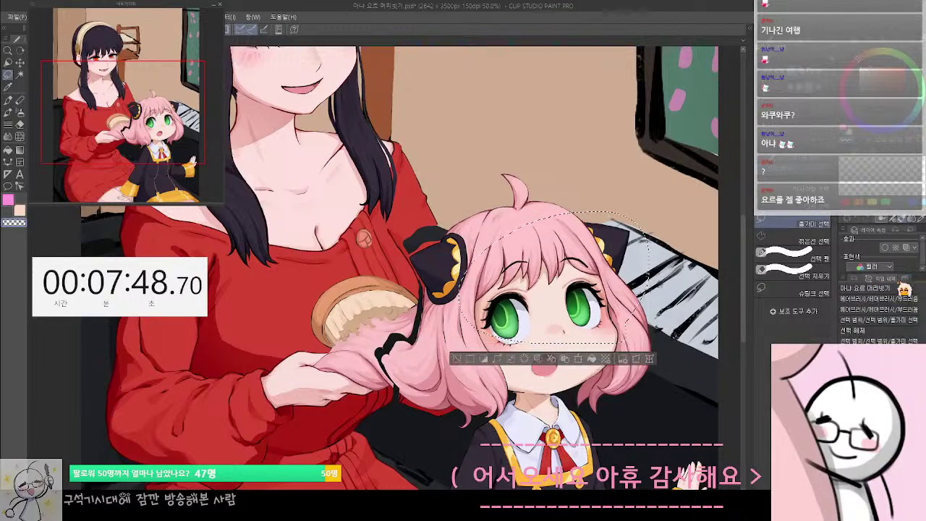
key("Return")
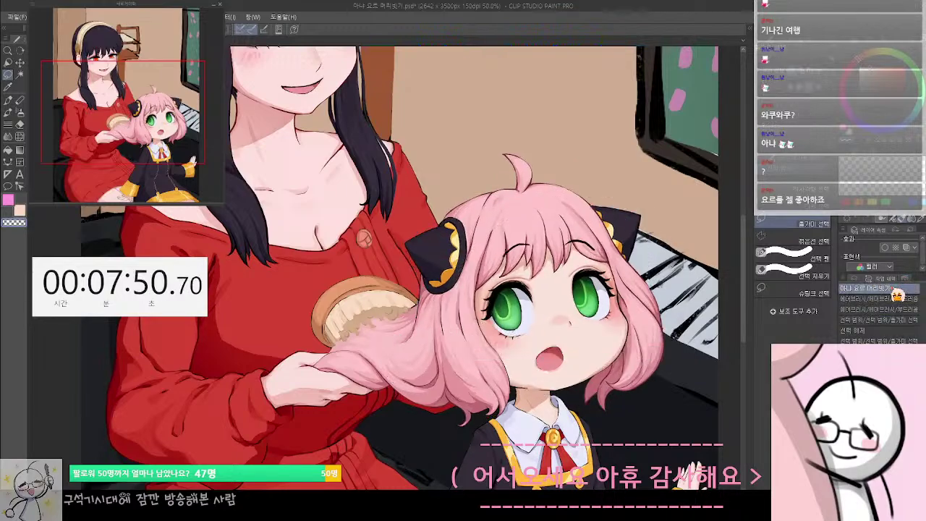
left_click(879, 351)
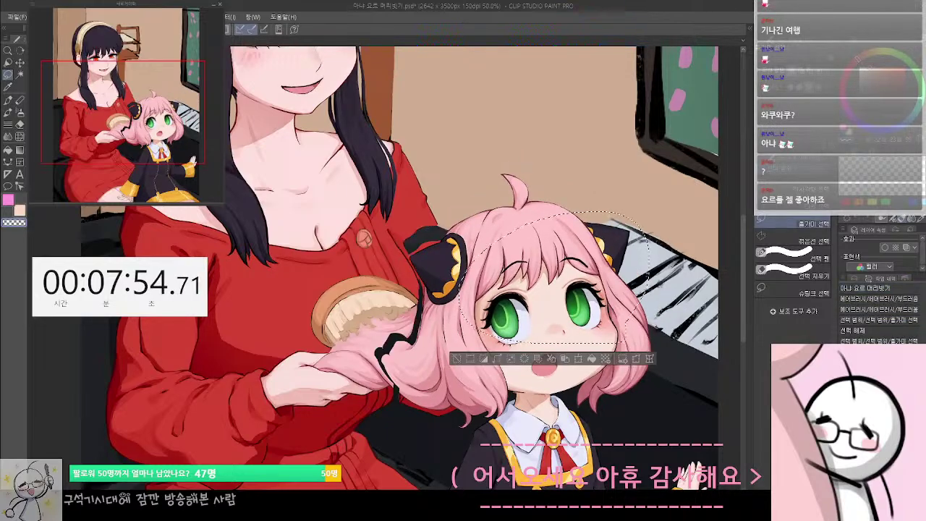
key("Up")
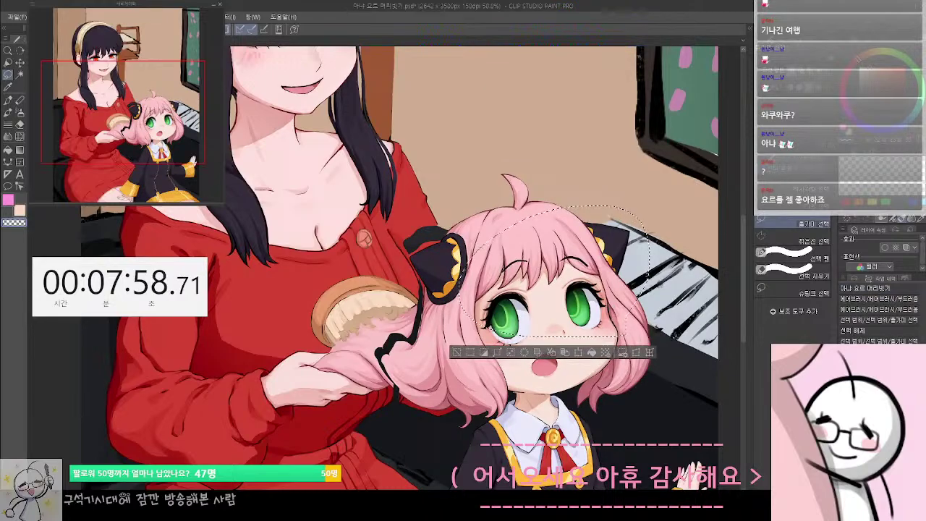
Check the adjusted upper head against the file's opening state using the edit history
left_click(890, 290)
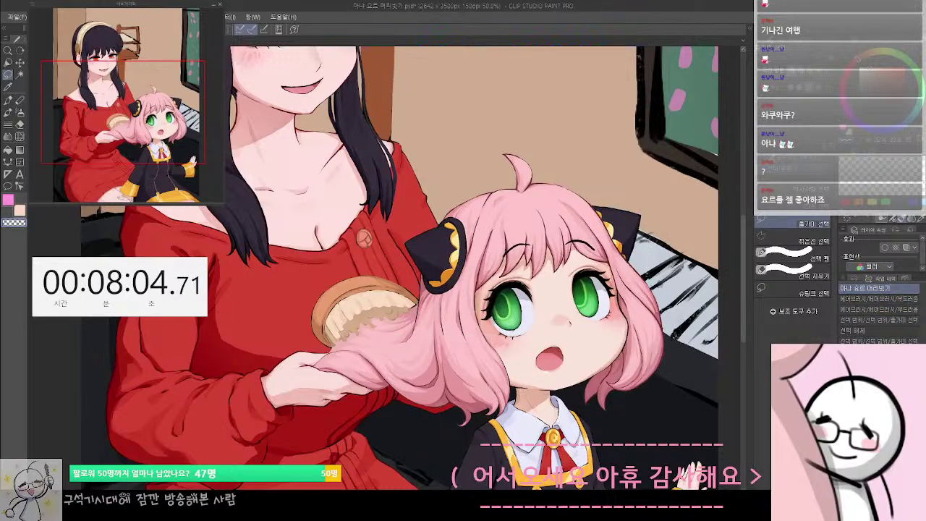
left_click(879, 352)
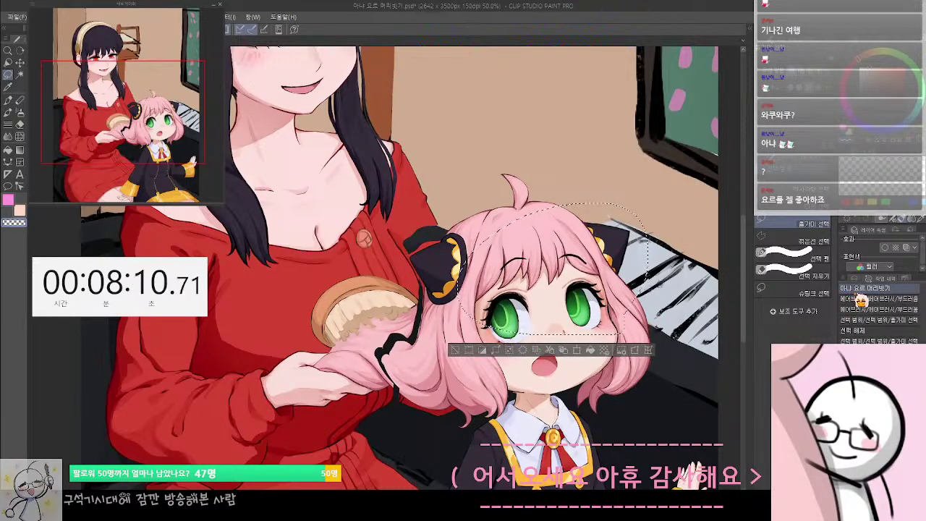
left_click(858, 289)
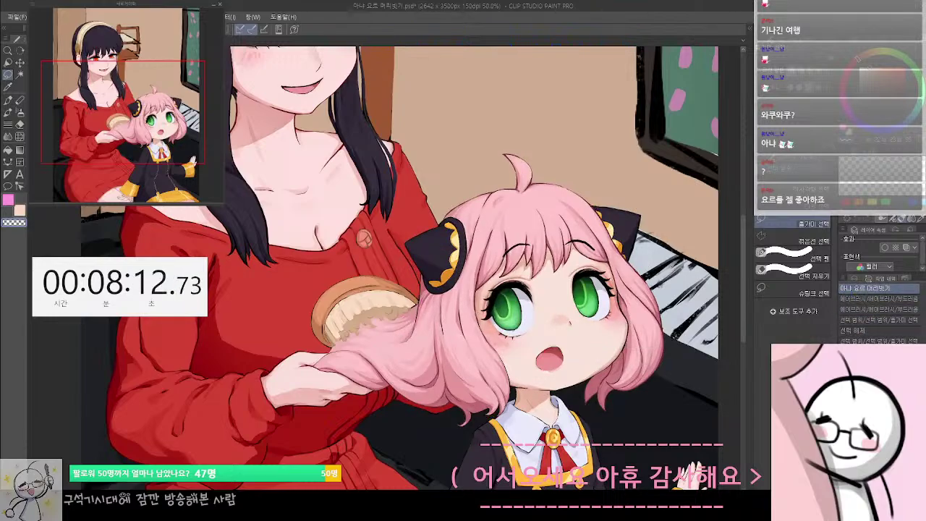
left_click(858, 351)
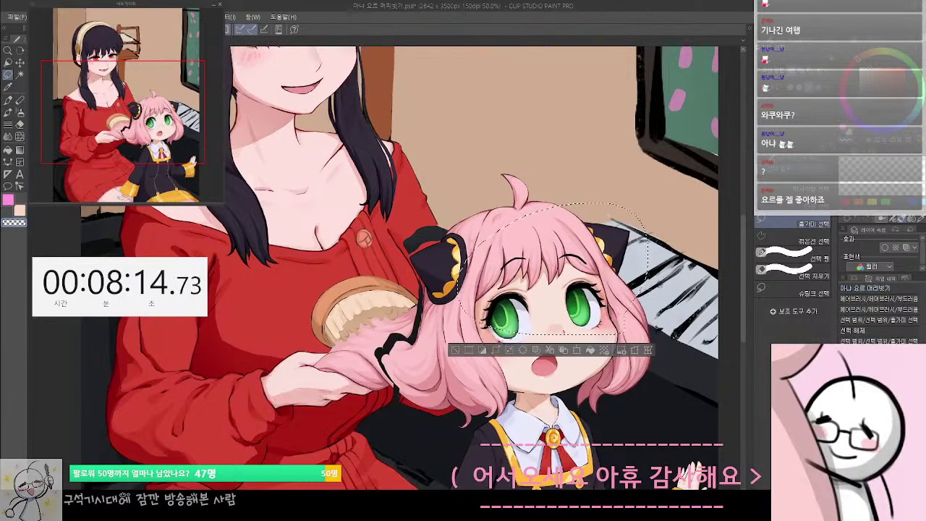
left_click(872, 289)
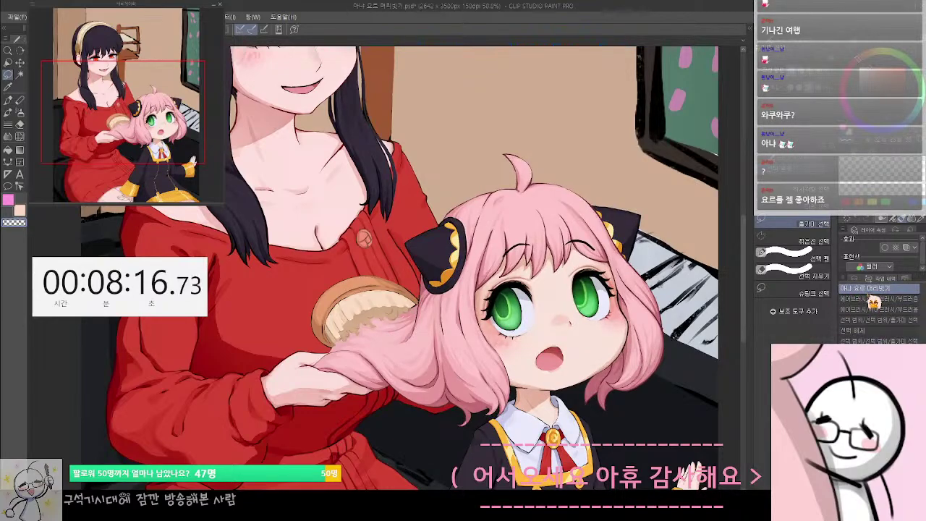
key("ctrl+y")
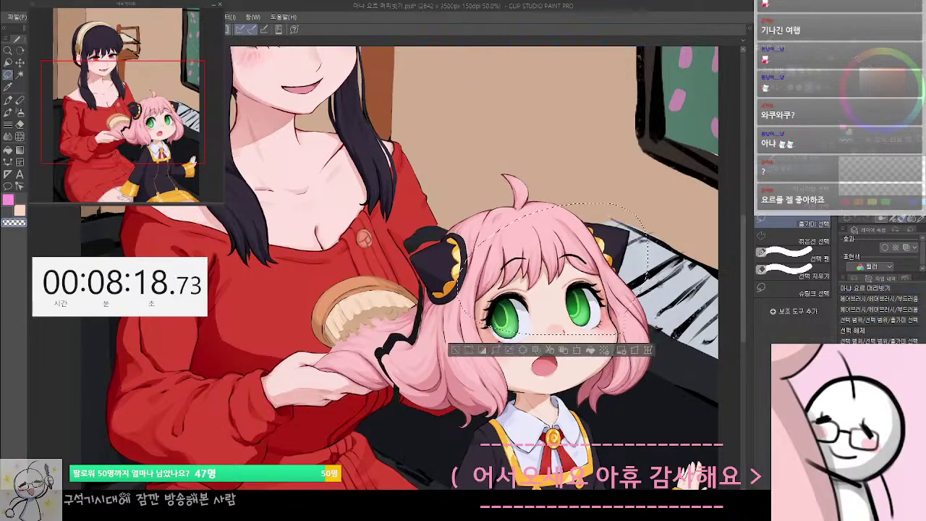
Clear the head selection and compare the whole illustration with its opening state, returning to the latest edit
left_click(877, 309)
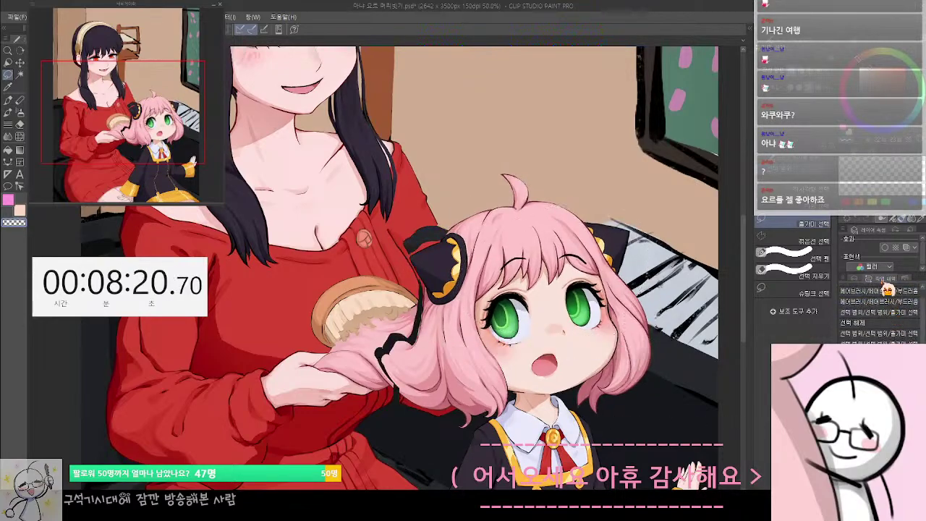
key("ctrl+y")
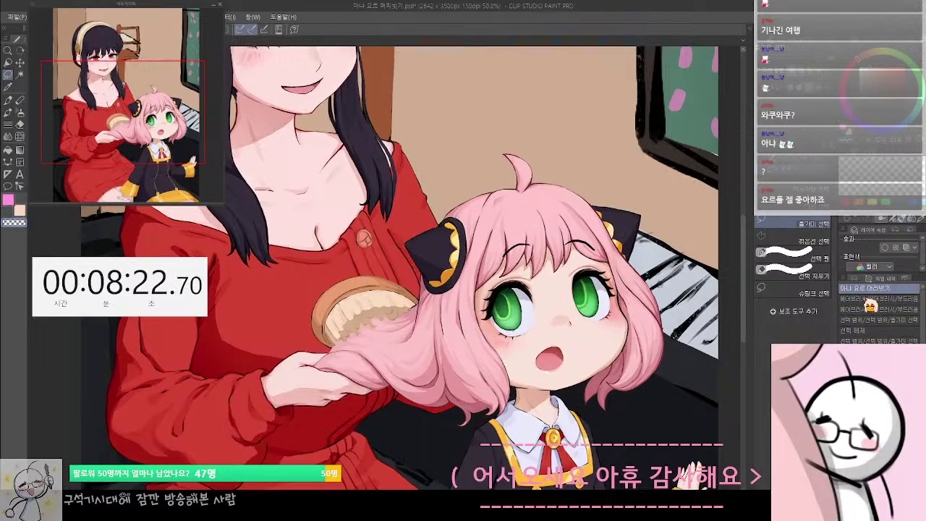
key("ctrl+0")
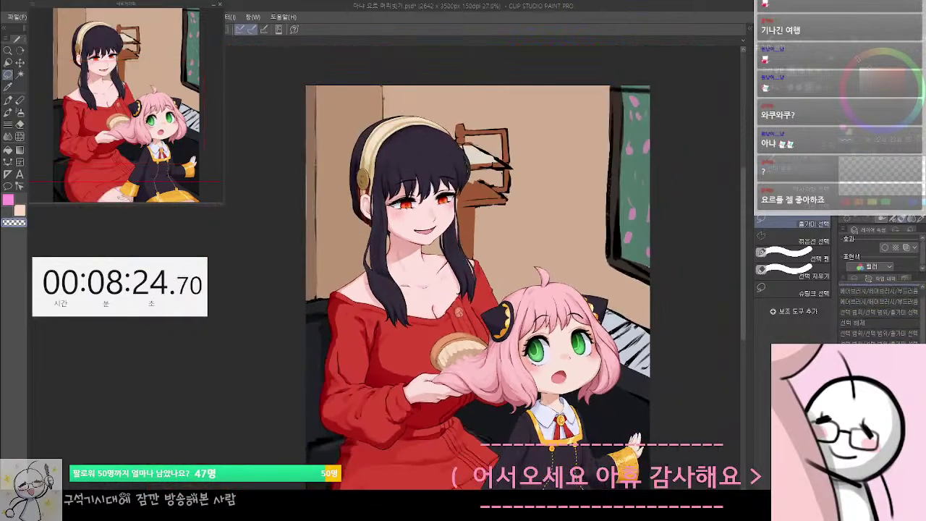
key("ctrl+z")
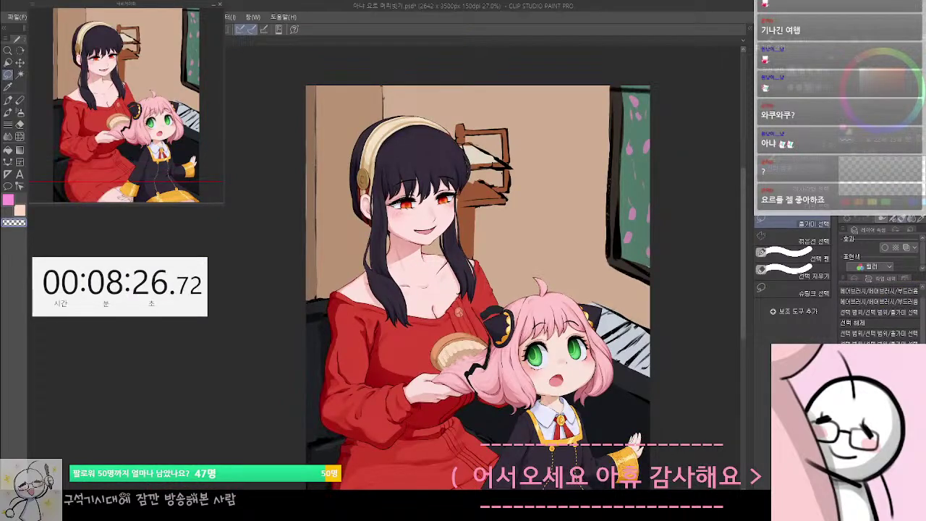
Look through the layers and show the hidden yellow and white highlight layers over the characters' hair
left_click(858, 279)
left_click_drag(571, 401, 515, 362)
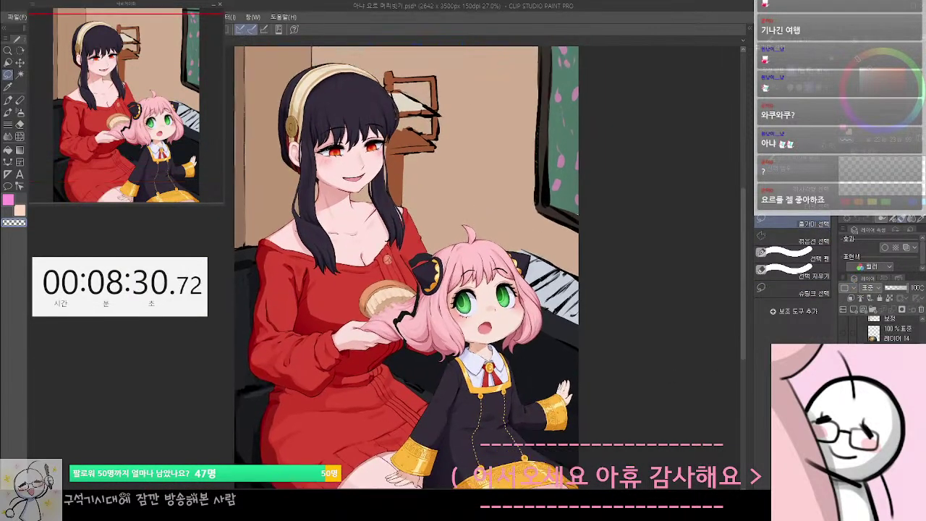
scroll(883, 329, "down", 5)
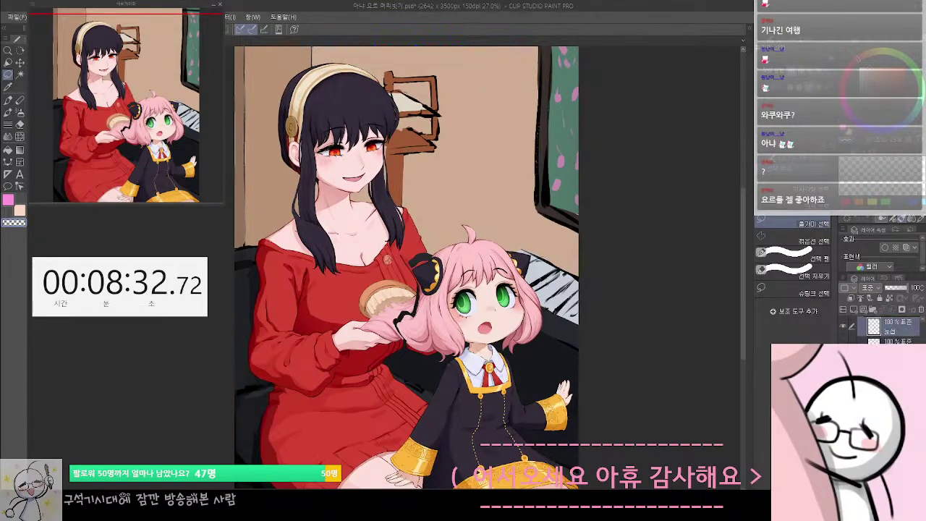
scroll(879, 330, "down", 2)
scroll(879, 329, "up", 1)
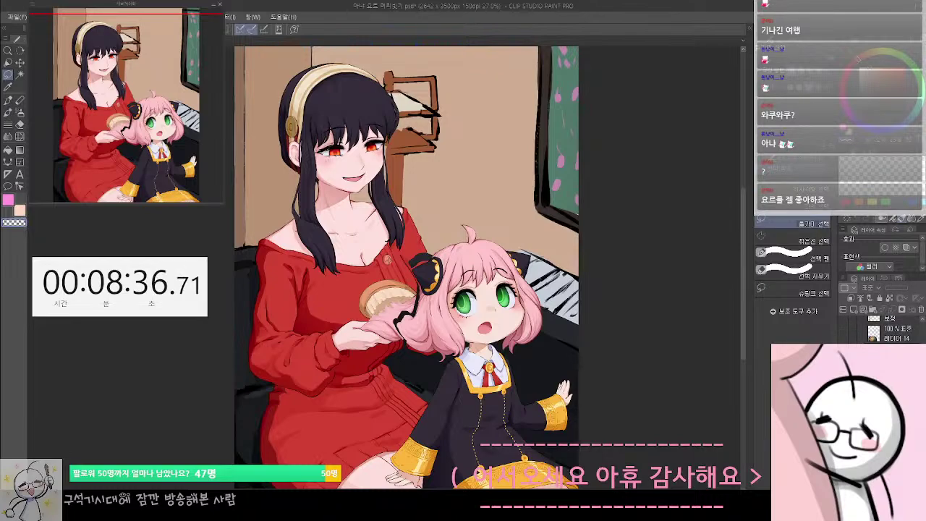
key("ctrl+z")
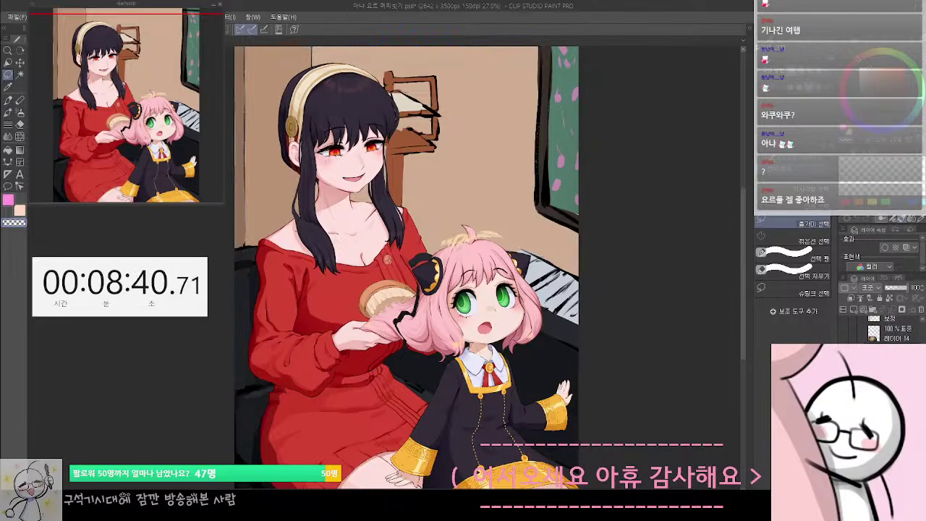
key("ctrl+z")
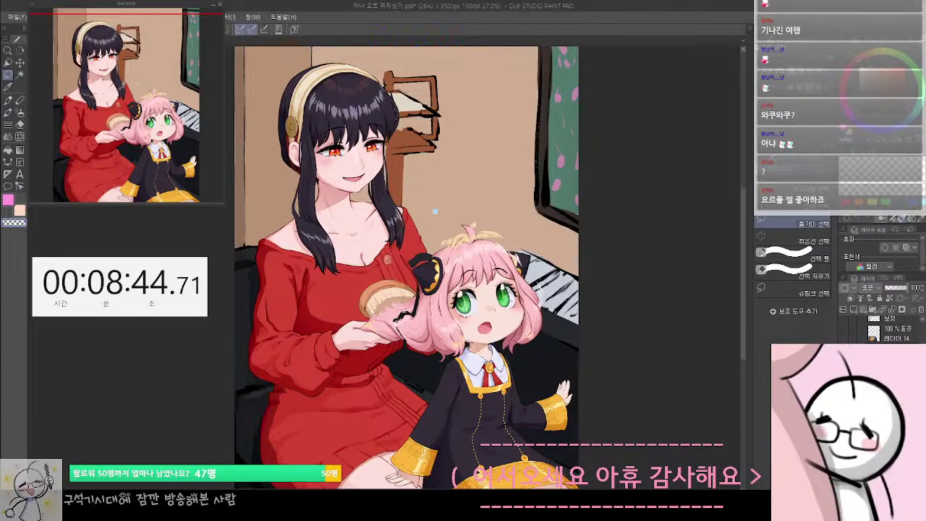
Hide the yellow strokes above the girl's hair and keep the white highlight layer visible over both characters
key("ctrl+z")
key("ctrl+z")
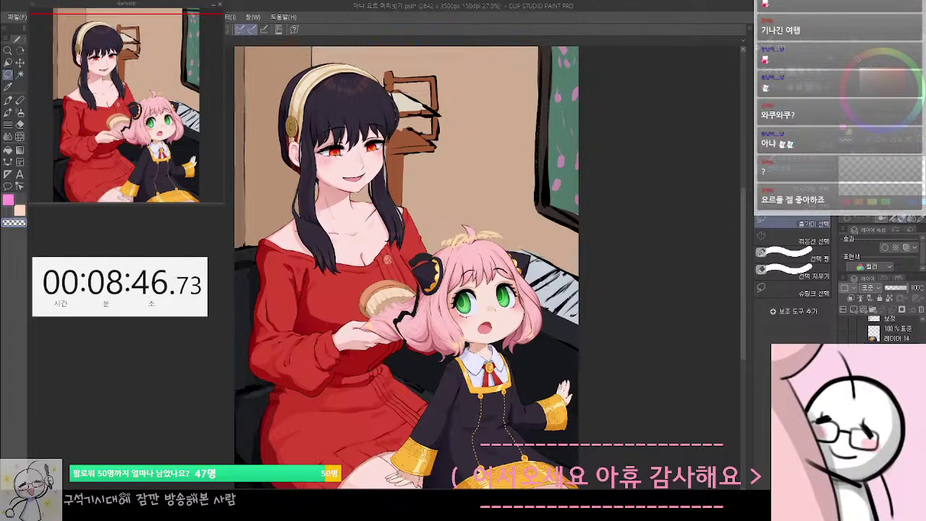
scroll(474, 318, "up", 3)
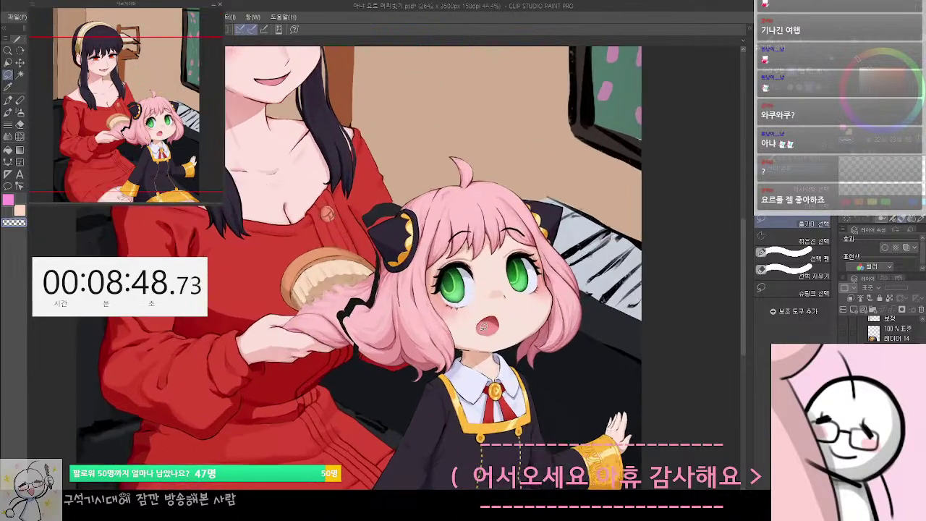
key("ctrl+y")
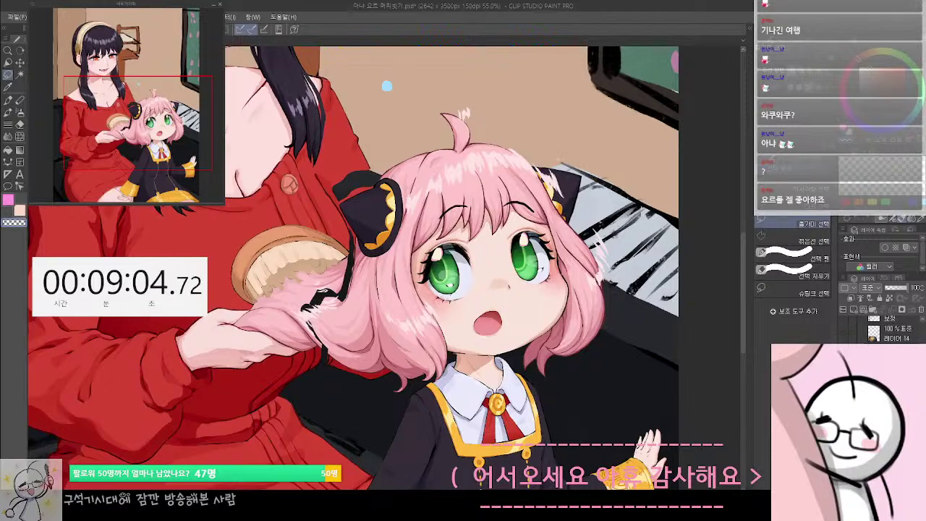
Select the area around the girl's head and scale its white hair highlights down towards the lower-left to fit the smaller head
scroll(683, 285, "down", 3)
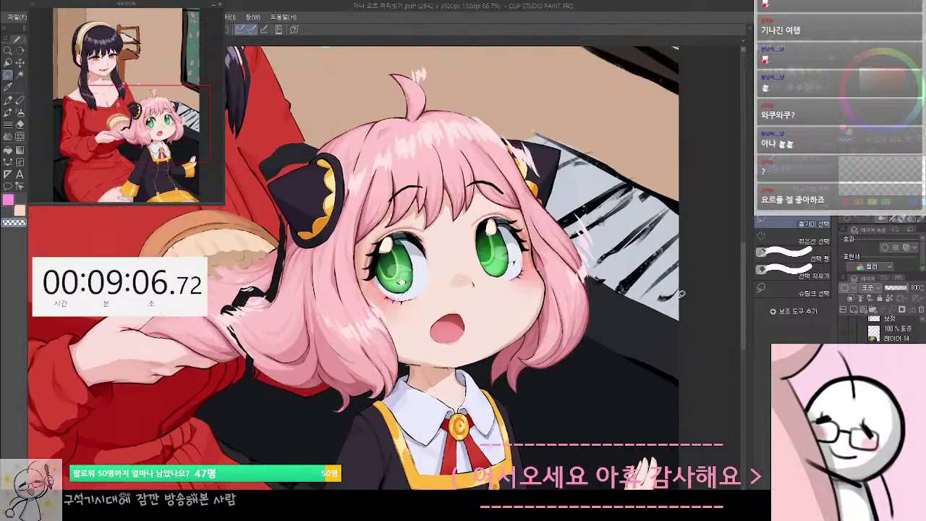
scroll(687, 278, "up", 2)
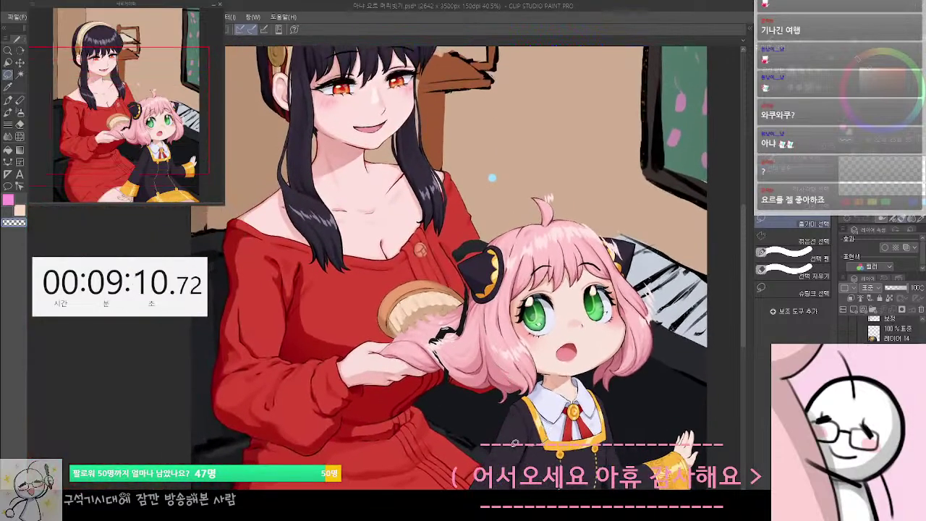
mouse_move(515, 445)
left_mouse_down()
mouse_move(392, 311)
mouse_move(485, 201)
mouse_move(560, 149)
mouse_move(684, 209)
mouse_move(683, 383)
left_mouse_up()
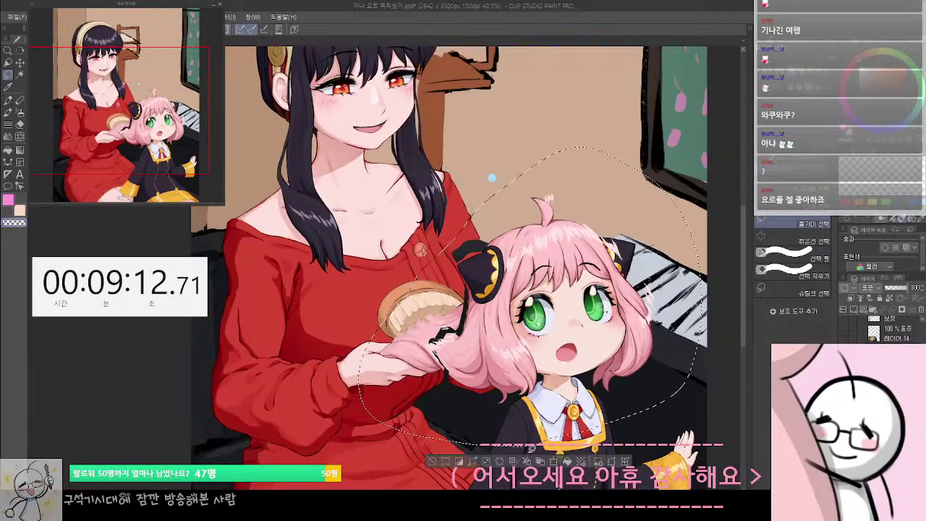
scroll(565, 328, "up", 2)
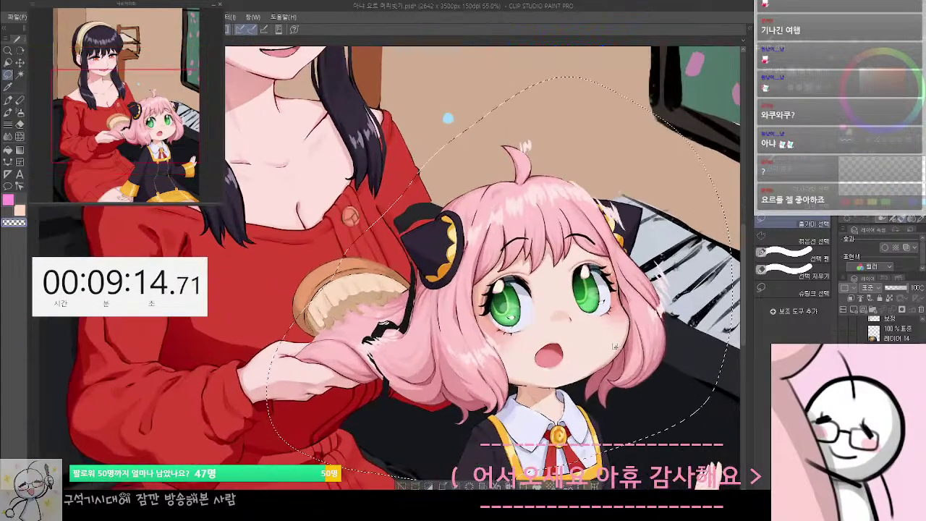
mouse_move(569, 330)
left_mouse_down()
mouse_move(575, 341)
mouse_move(541, 350)
left_mouse_up()
key("ctrl+t")
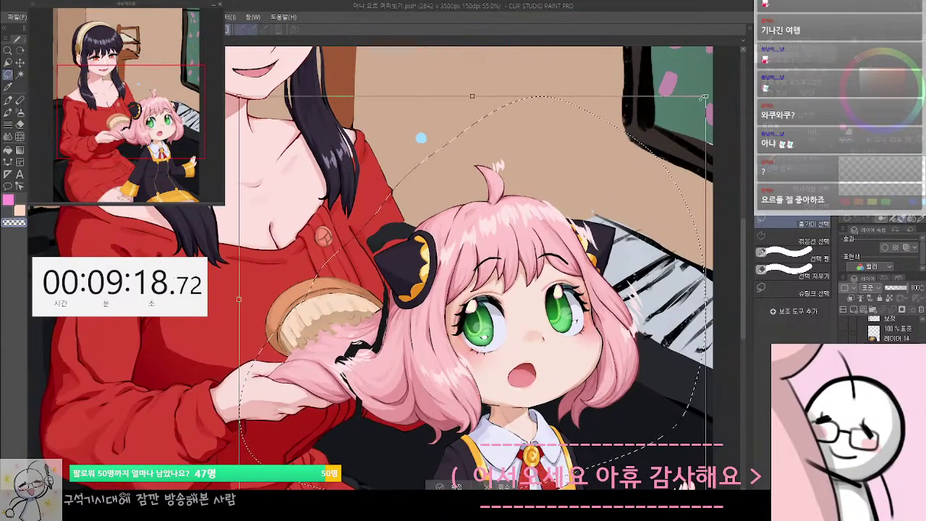
left_click_drag(673, 124, 692, 110)
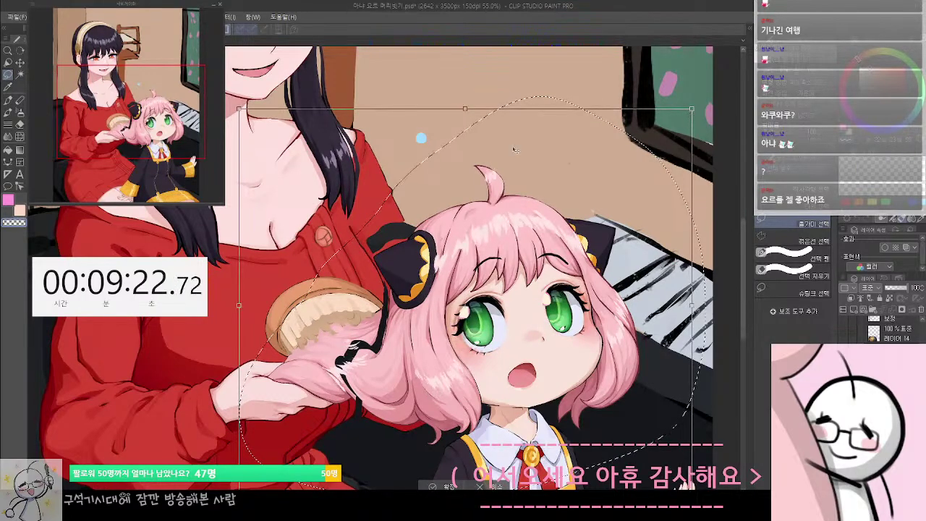
key("Return")
Shrink the selected head highlights a little more by moving the upper-left corner inward
mouse_move(377, 168)
left_mouse_down()
mouse_move(423, 143)
mouse_move(420, 158)
left_mouse_up()
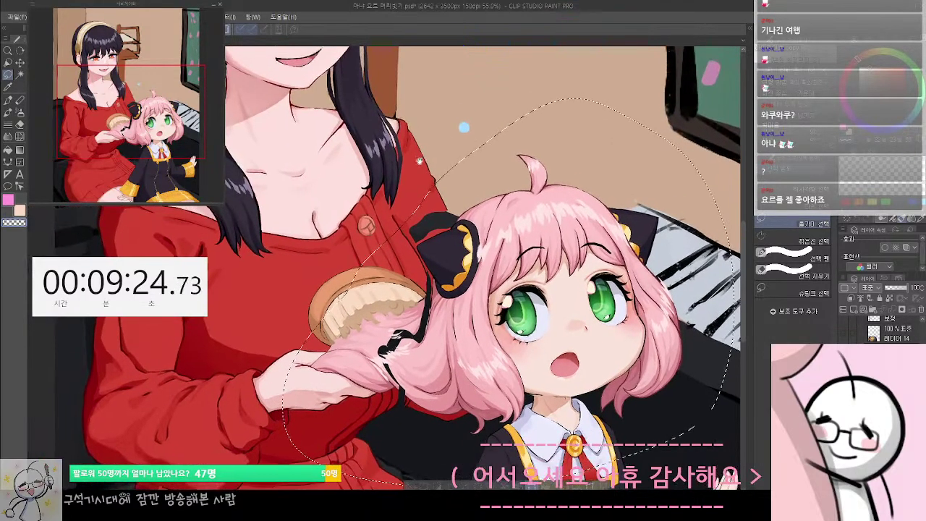
key("ctrl+t")
left_click_drag(283, 97, 292, 107)
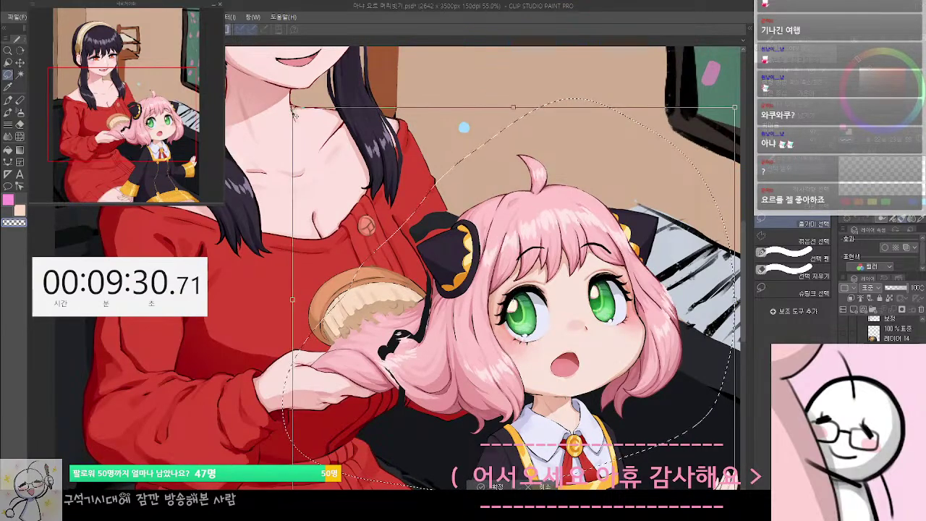
key("Return")
Reduce the head highlights very slightly by moving the upper-right corner inward in small adjustments
mouse_move(340, 197)
left_mouse_down()
mouse_move(297, 162)
mouse_move(293, 192)
left_mouse_up()
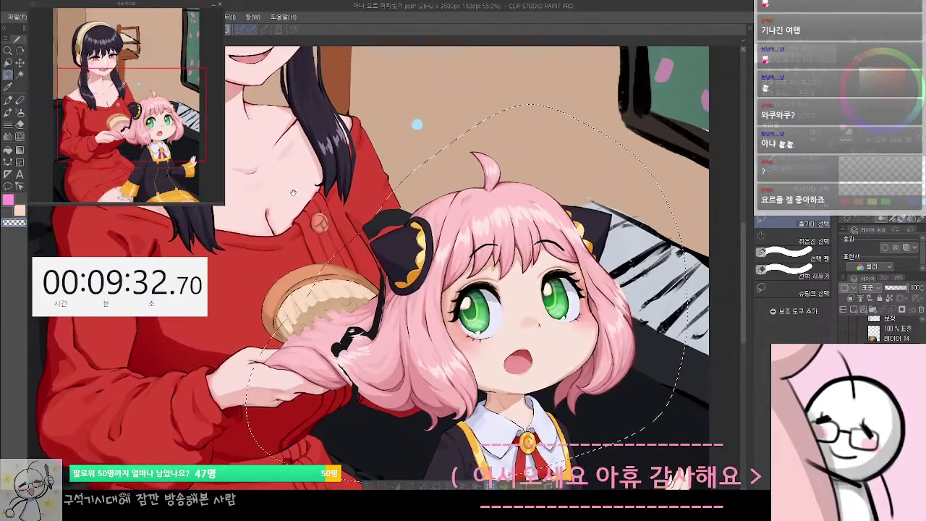
key("ctrl+t")
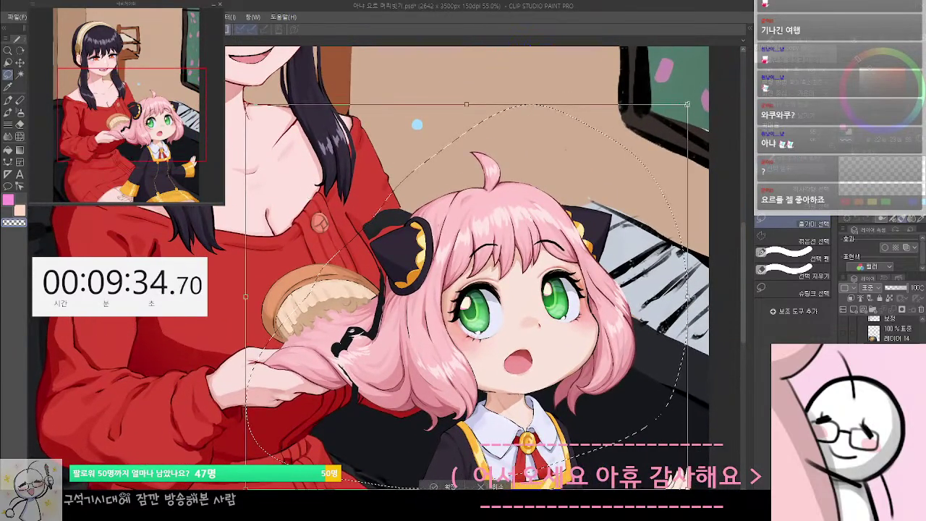
left_click_drag(687, 105, 686, 106)
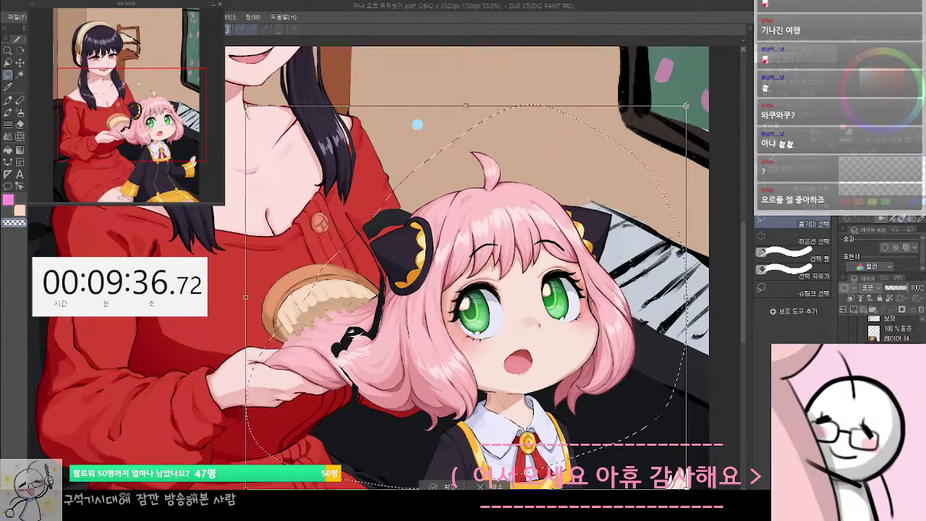
left_click_drag(686, 106, 685, 106)
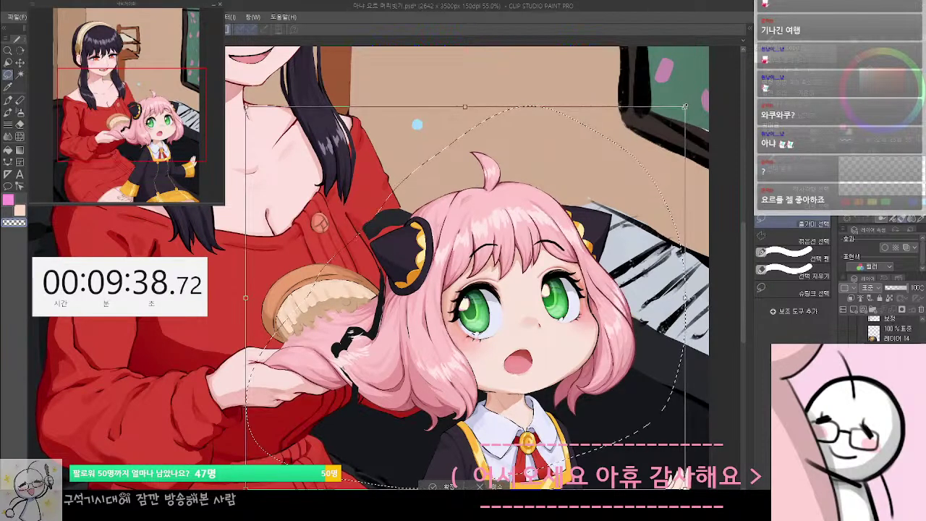
key("Return")
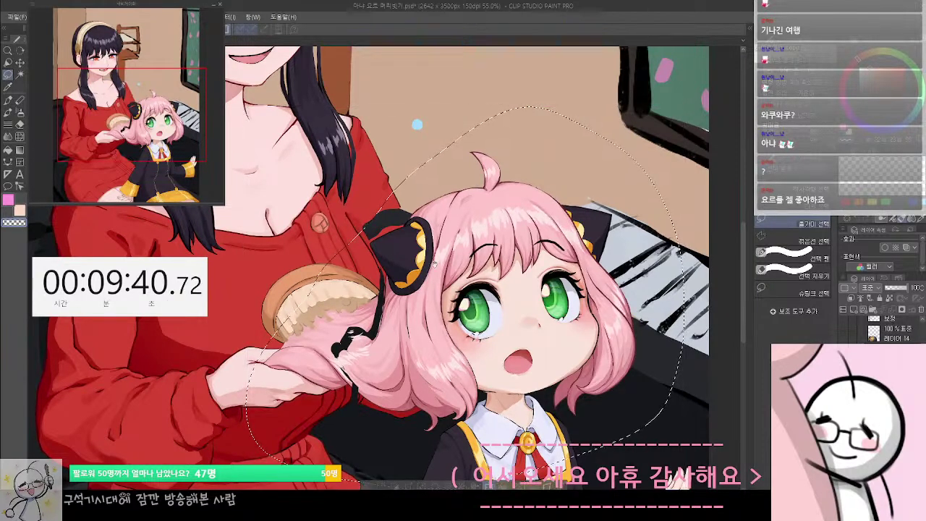
Fine-tune the scale of the head highlights from both upper corners so they line up with the girl's eyes and hair
left_click_drag(426, 304, 444, 317)
left_click_drag(297, 131, 305, 146)
key("ctrl+t")
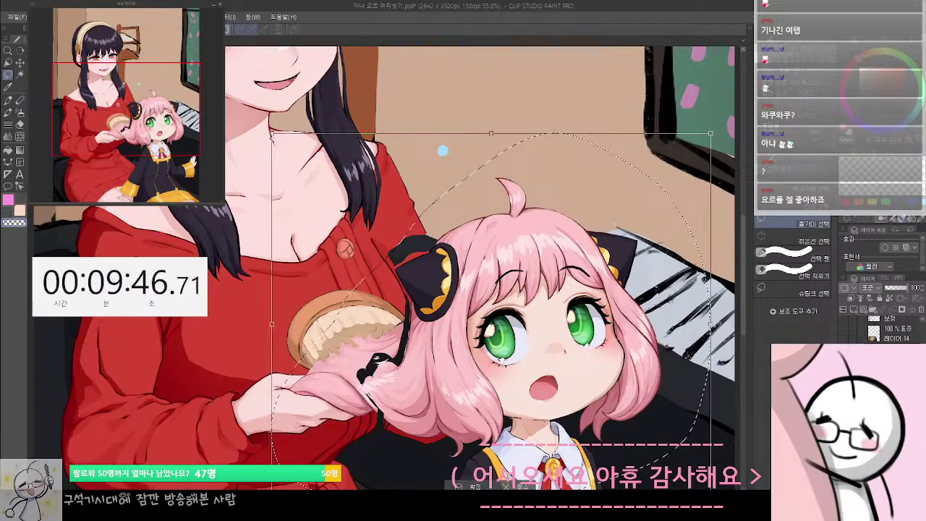
left_click_drag(272, 137, 273, 149)
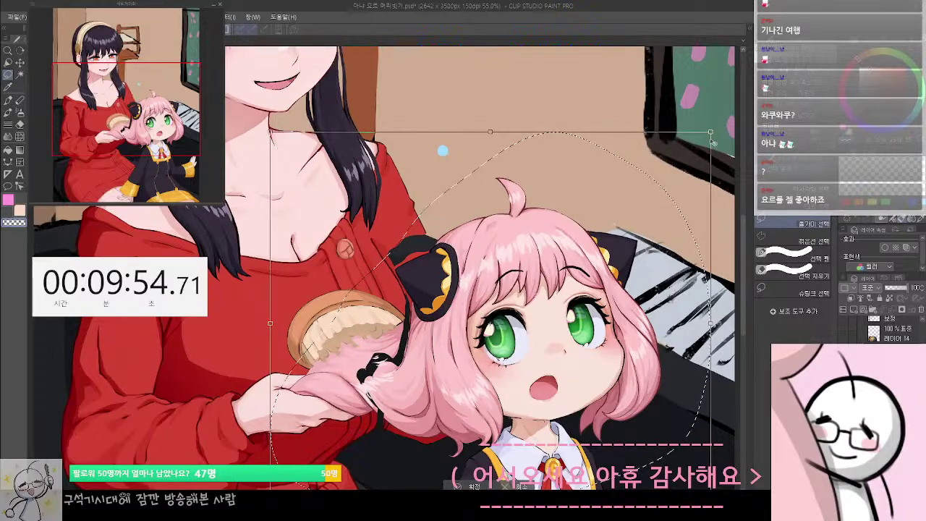
left_click_drag(711, 133, 715, 128)
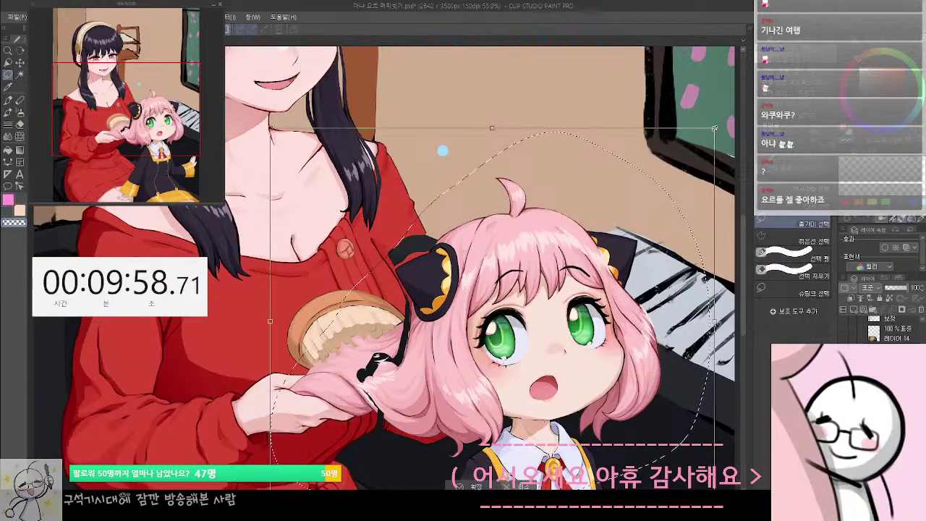
left_click_drag(715, 128, 711, 133)
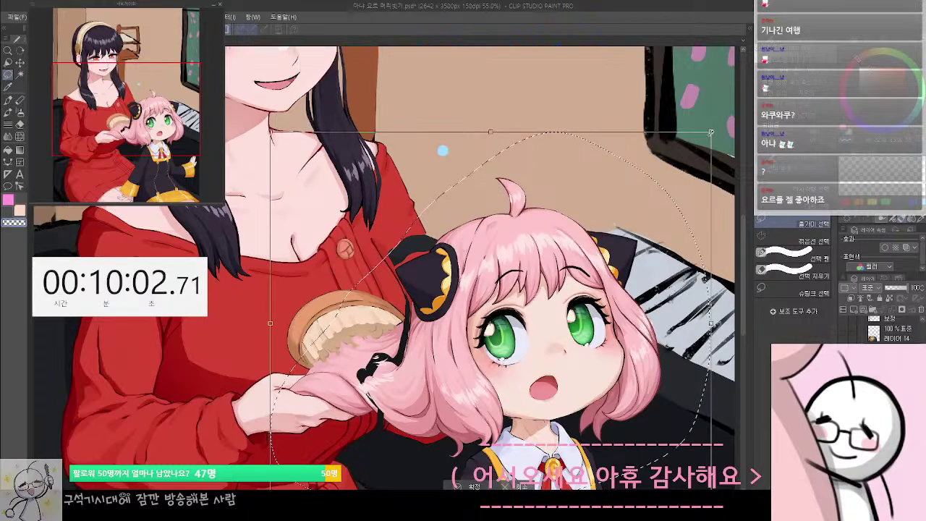
key("Return")
Nudge the selected highlights in small increments, settling them slightly higher over the girl's head
left_click_drag(654, 303, 654, 268)
key("ctrl+t")
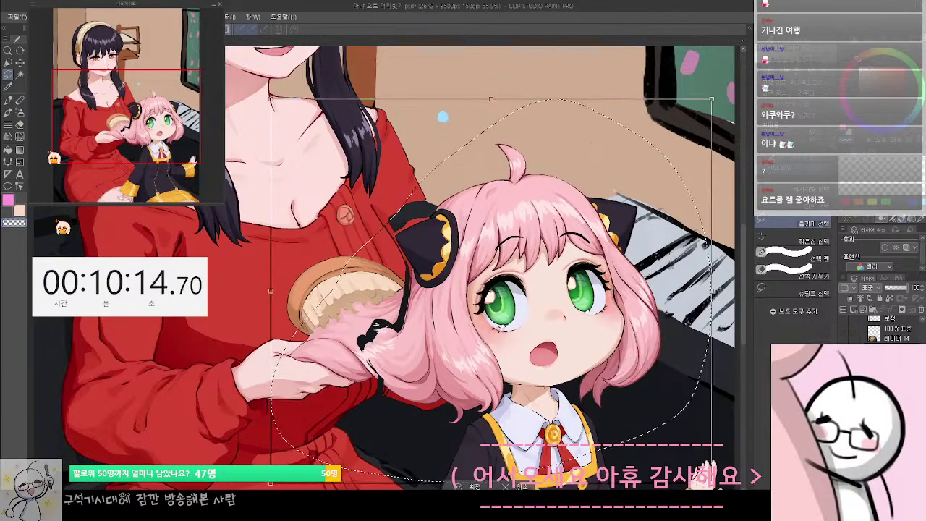
key("Up")
key("Up")
key("Up")
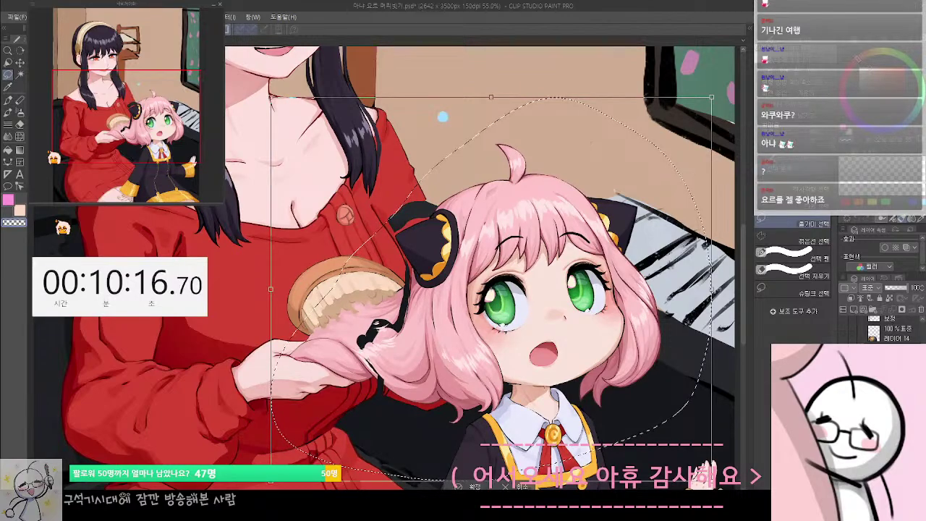
key("Right")
key("Down")
key("Right")
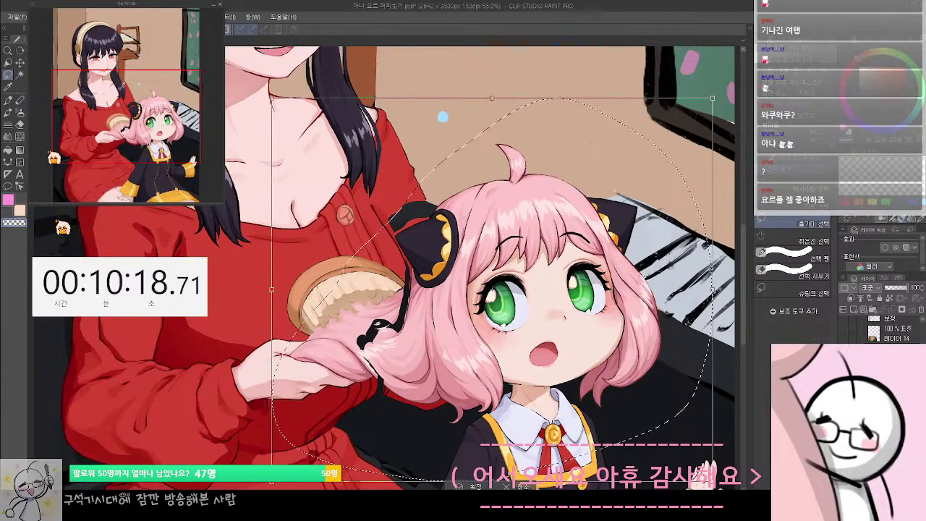
key("Right")
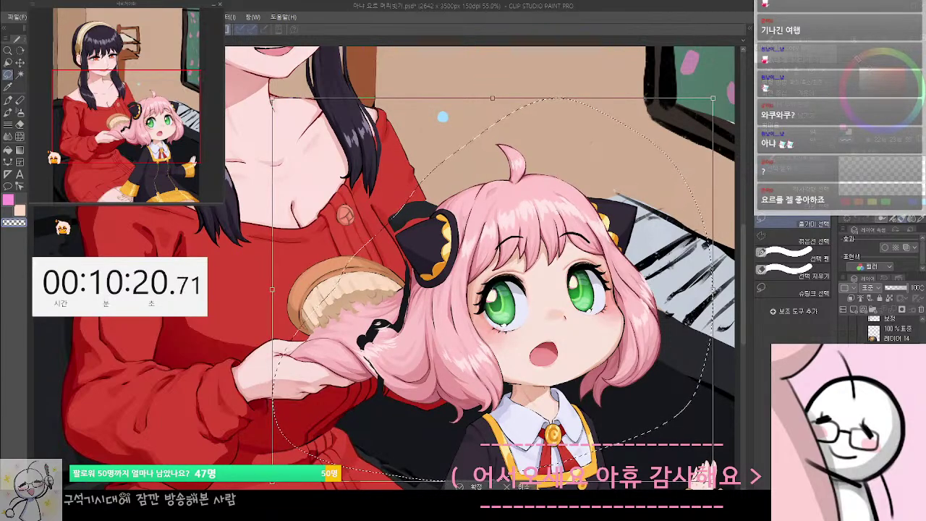
key("Left")
key("Up")
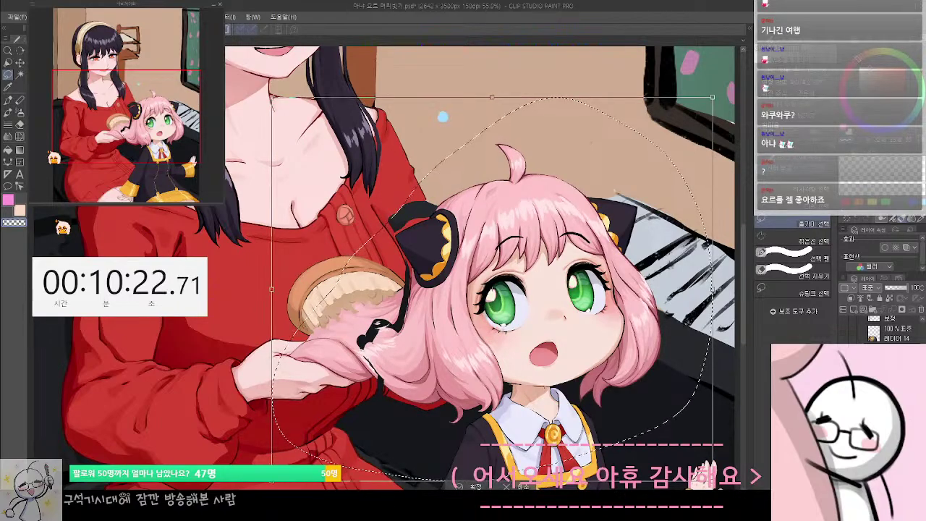
key("Left")
key("Up")
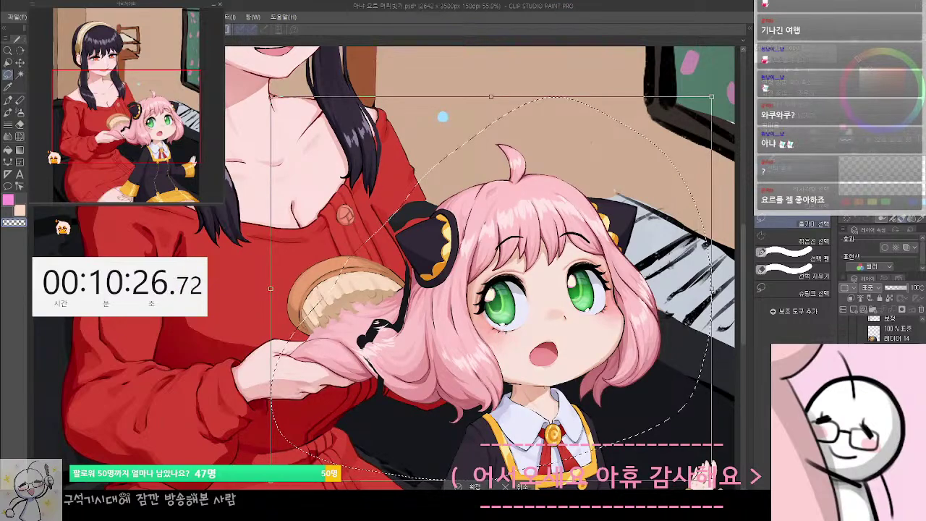
key("Return")
Make a final small scale and position correction to the head highlights, adjusting from the lower-right corner
left_click_drag(426, 251, 403, 196)
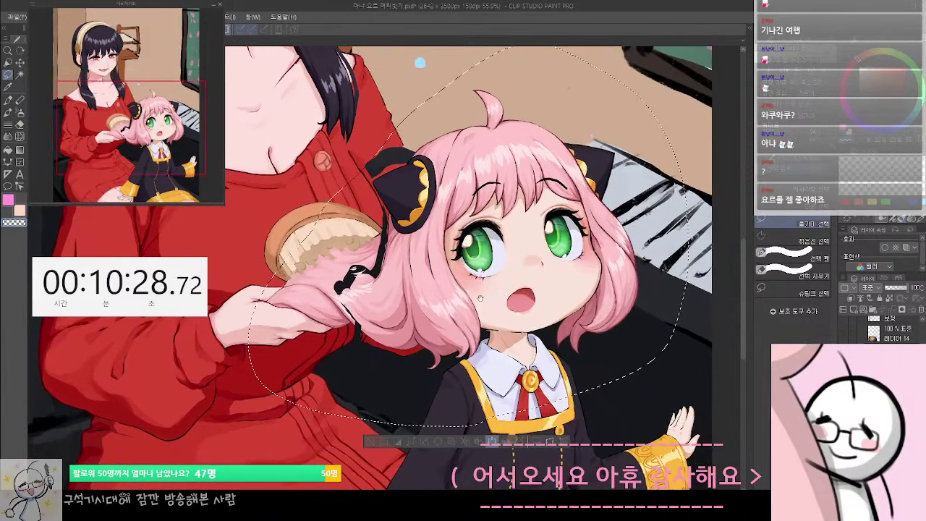
key("ctrl+t")
left_click_drag(689, 427, 690, 428)
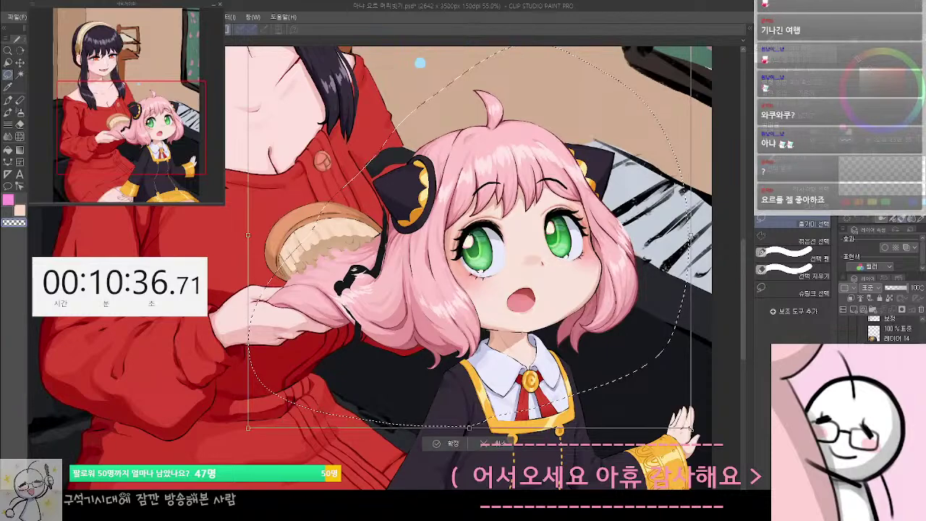
left_click_drag(691, 428, 689, 426)
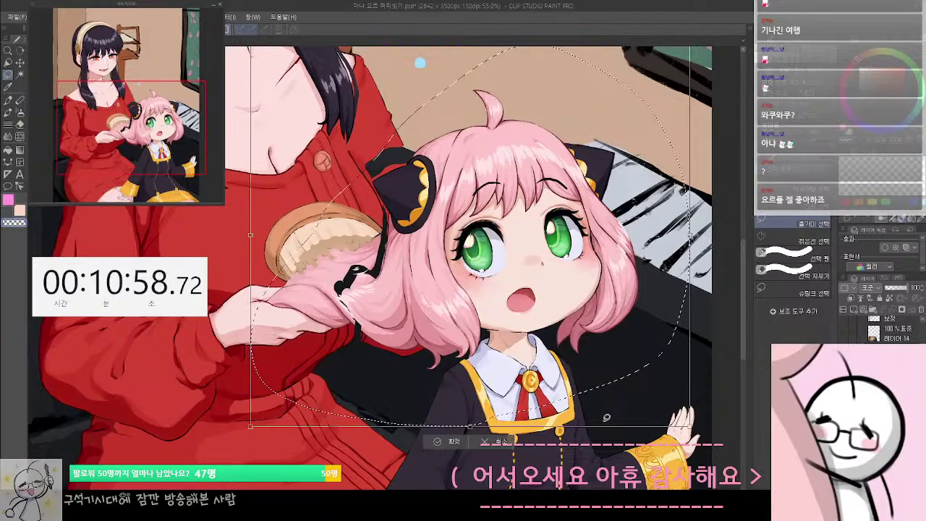
key("Return")
Compare the whole illustration with its opening state in the edit history, returning to the latest edit
scroll(607, 418, "down", 4)
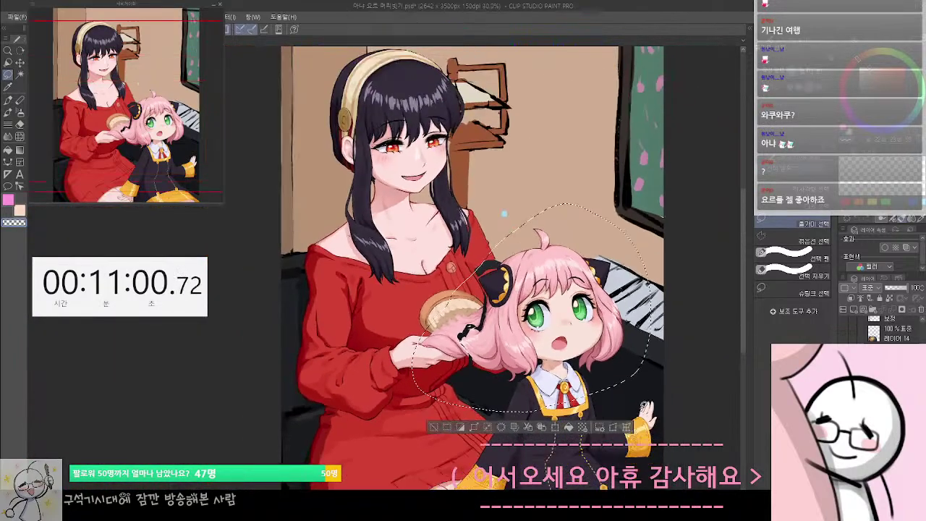
left_click(882, 278)
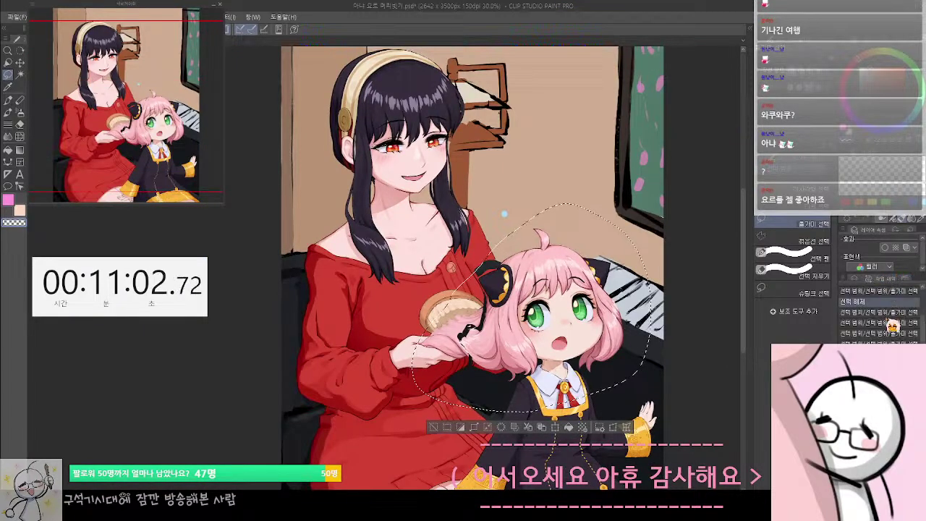
scroll(892, 324, "up", 4)
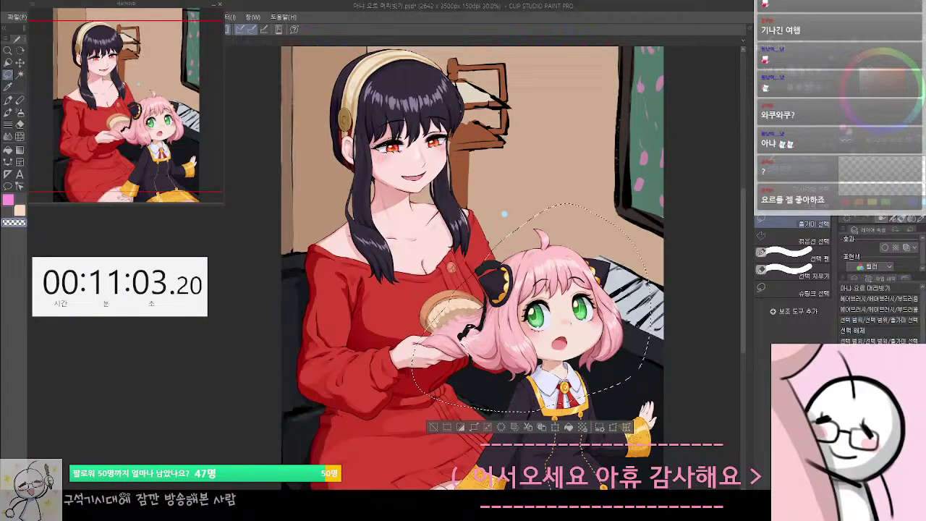
left_click(881, 291)
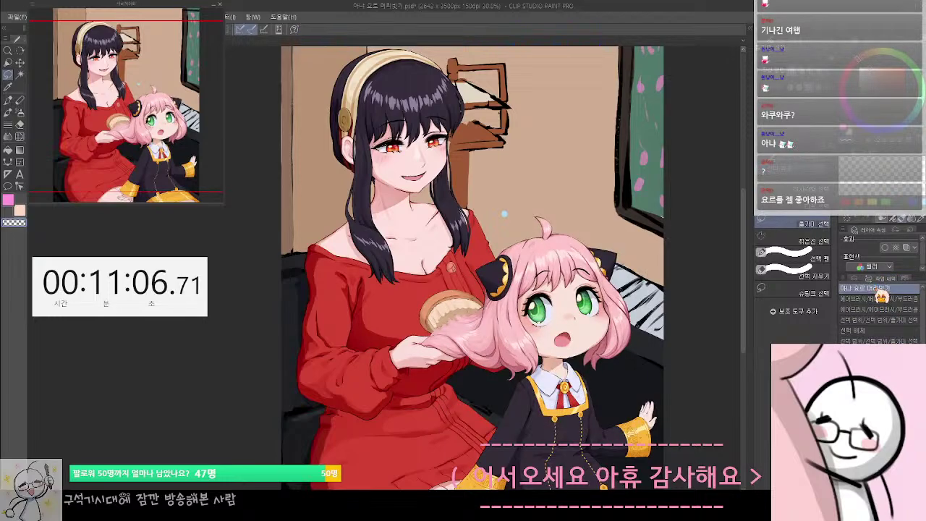
scroll(880, 315, "down", 1)
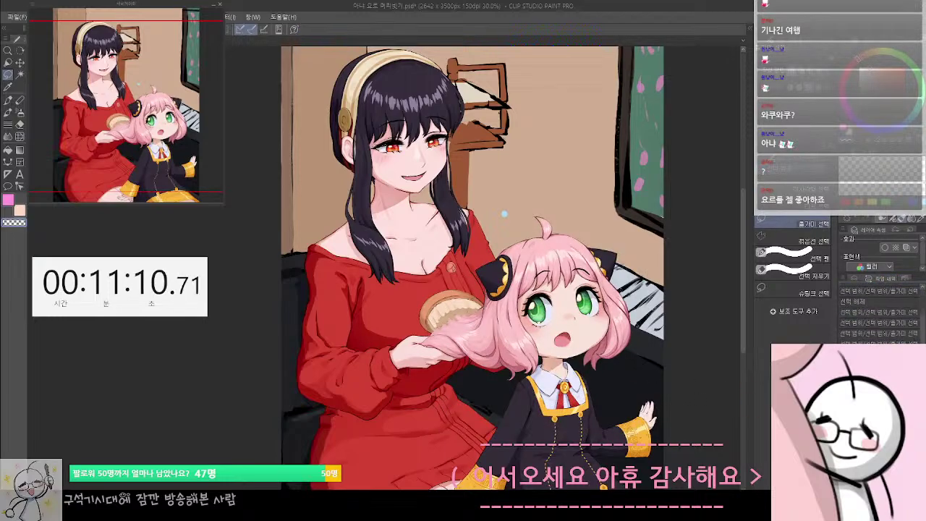
Compare the pink-haired girl's head up close with its original version by alternating between the opening and latest edit-history states
scroll(504, 213, "up", 5)
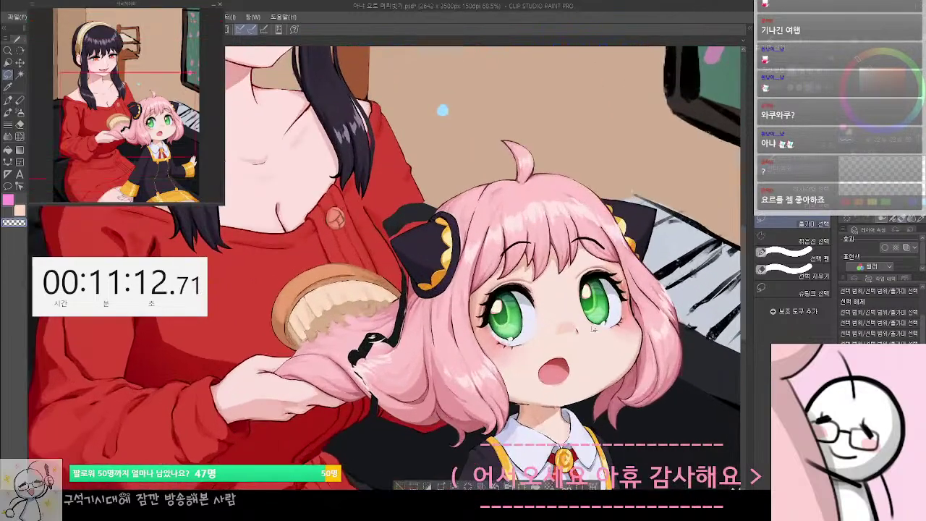
scroll(879, 311, "up", 3)
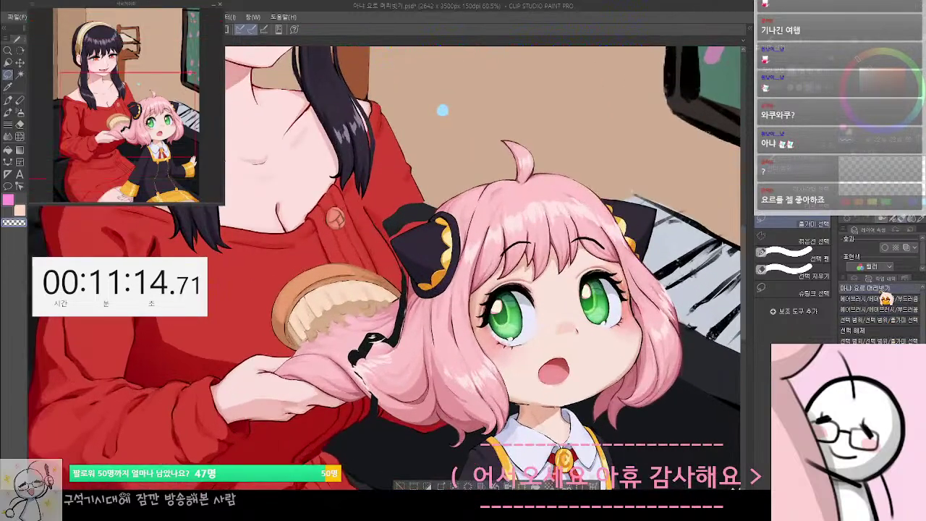
left_click(886, 298)
scroll(879, 311, "down", 3)
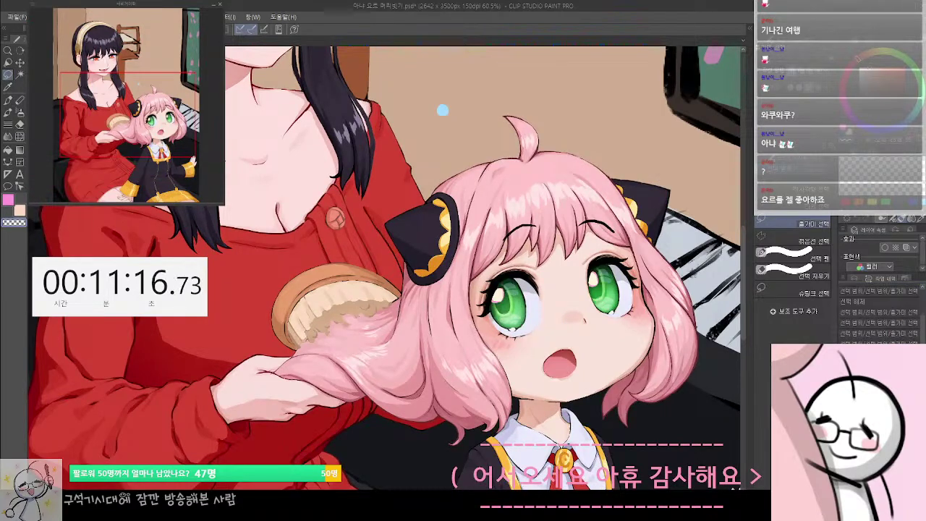
key("ctrl+z")
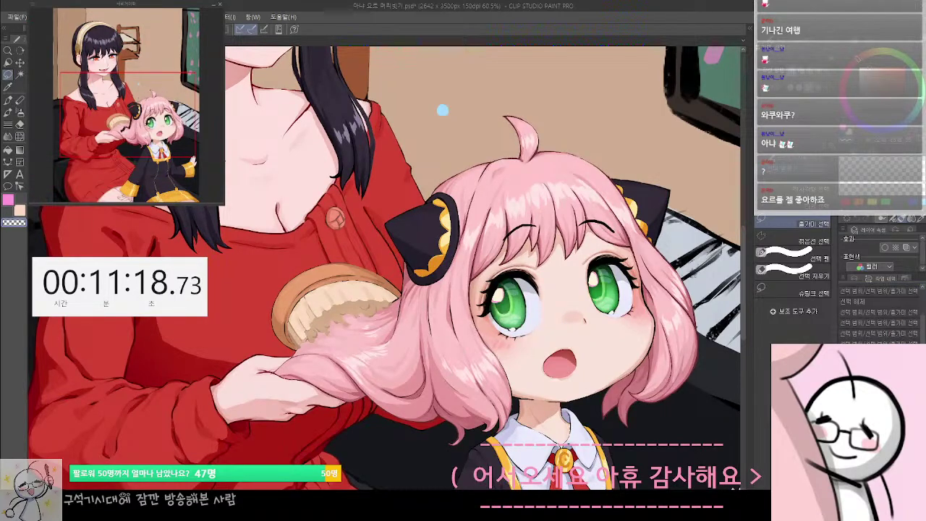
scroll(879, 311, "up", 3)
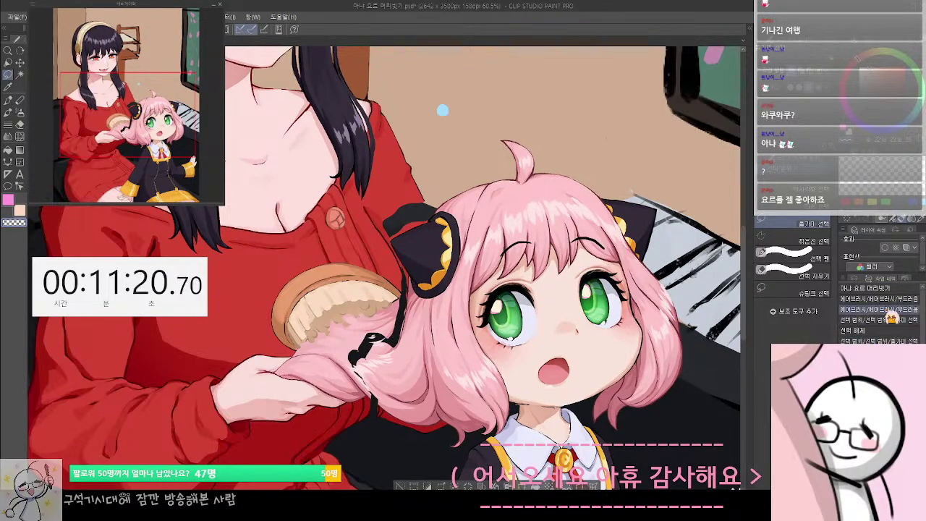
left_click(892, 294)
scroll(894, 298, "down", 4)
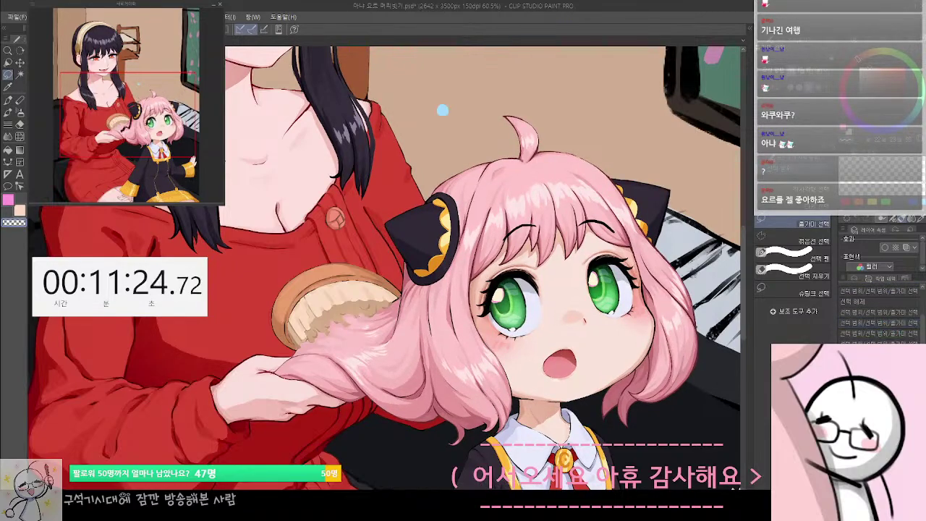
left_click(893, 323)
scroll(893, 327, "up", 1)
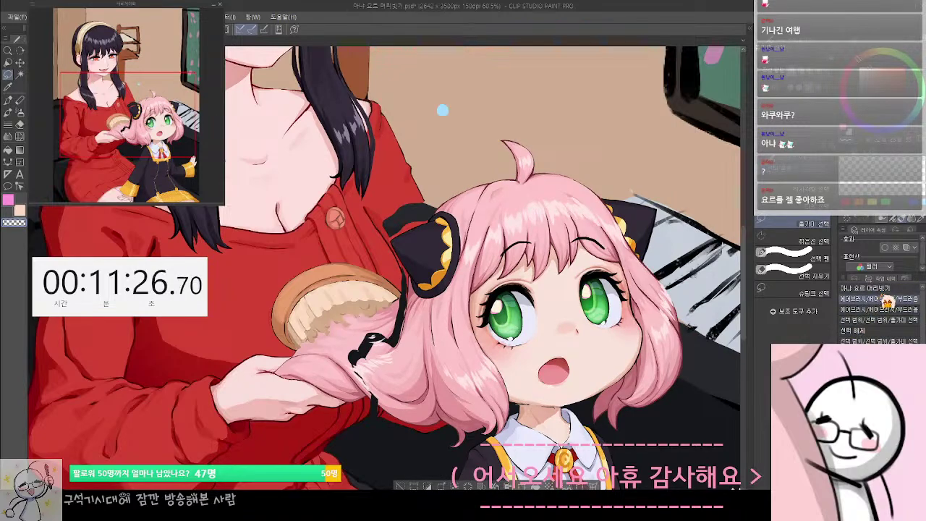
left_click(885, 289)
scroll(888, 299, "down", 4)
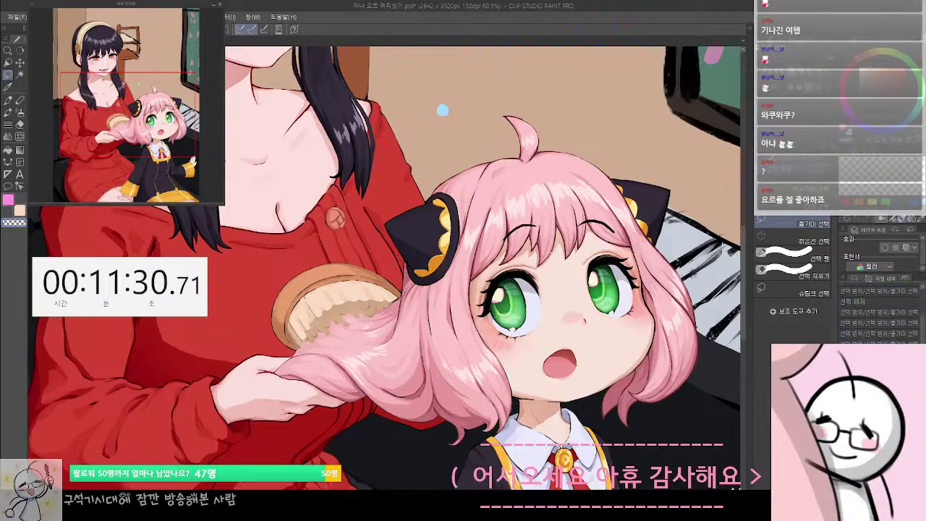
key("ctrl+z")
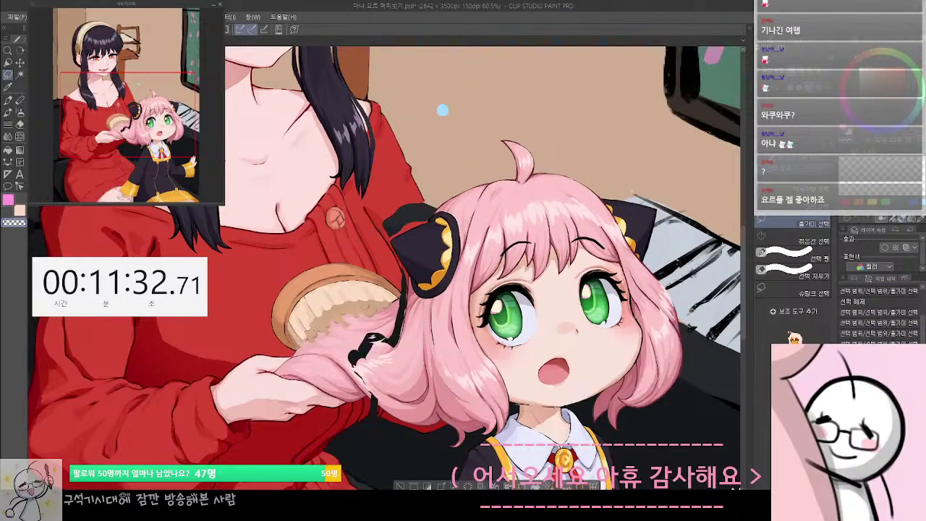
Scale the head highlights down very slightly from their upper-right corner to refine their fit on the girl's eyes and hair
key("ctrl+t")
key("space")
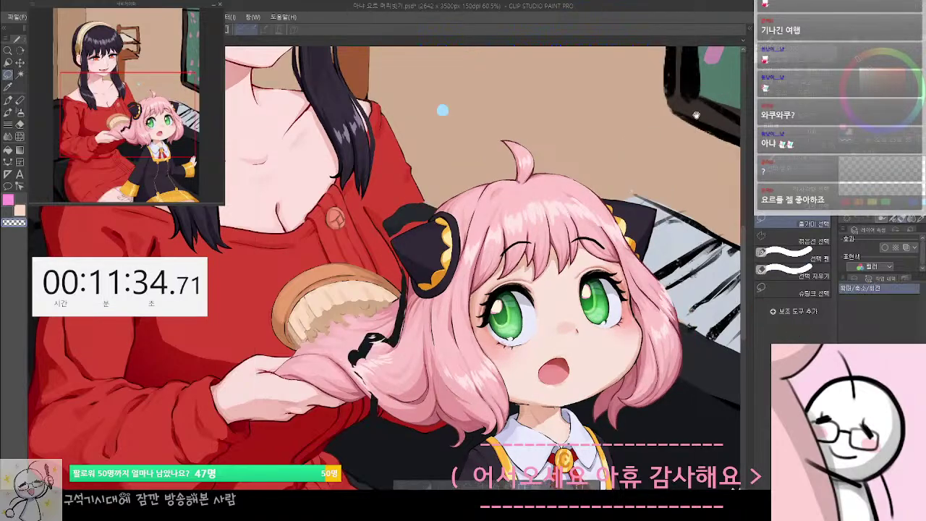
left_click_drag(696, 115, 671, 112)
left_click_drag(717, 86, 713, 88)
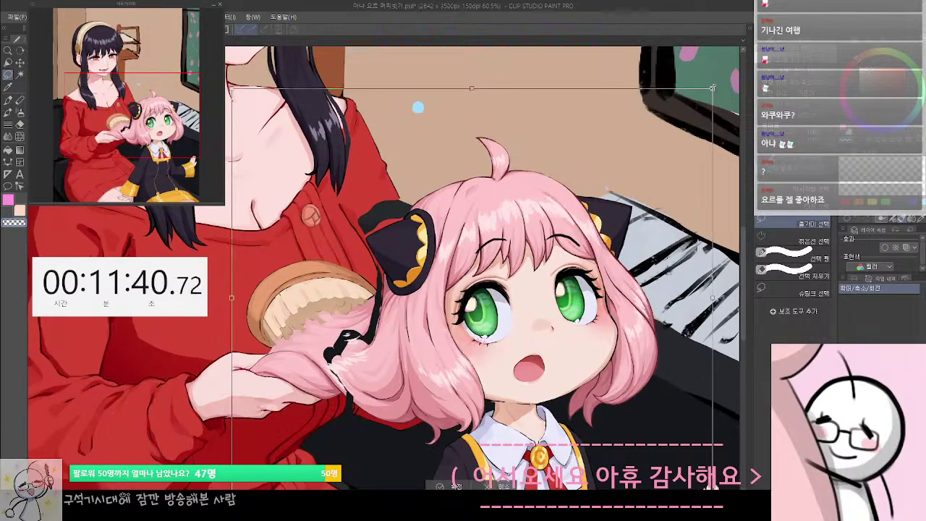
left_click_drag(713, 88, 713, 87)
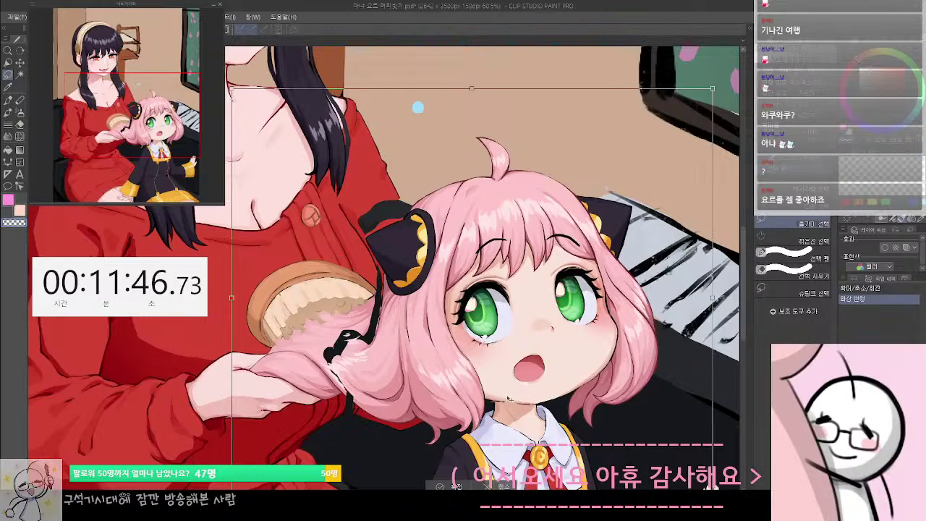
key("Return")
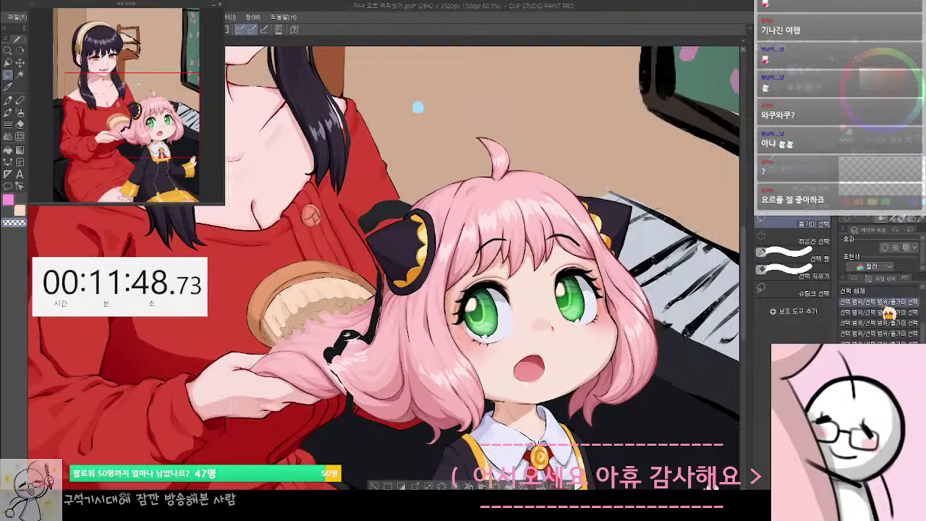
Check the refitted highlights and smaller head against the original drawing in the edit history, returning to the latest edit
scroll(864, 314, "up", 2)
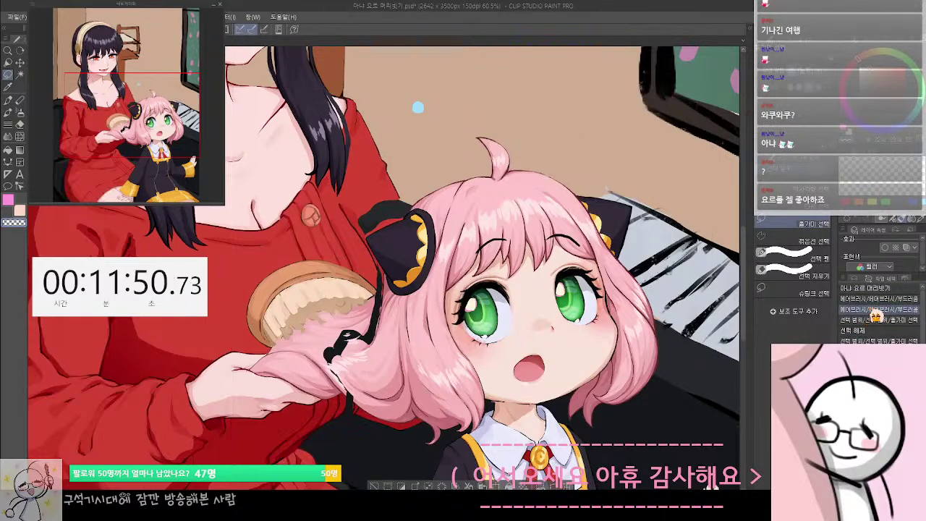
scroll(874, 314, "up", 4)
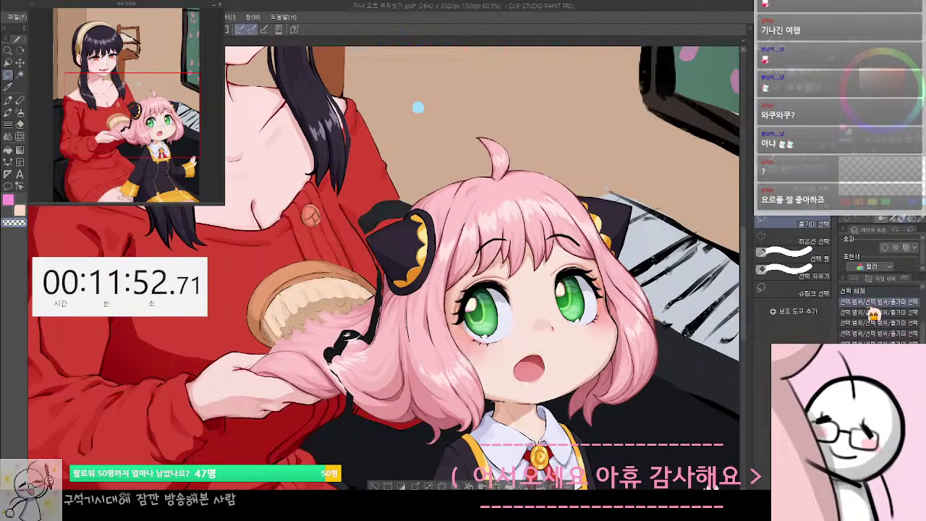
left_click(868, 289)
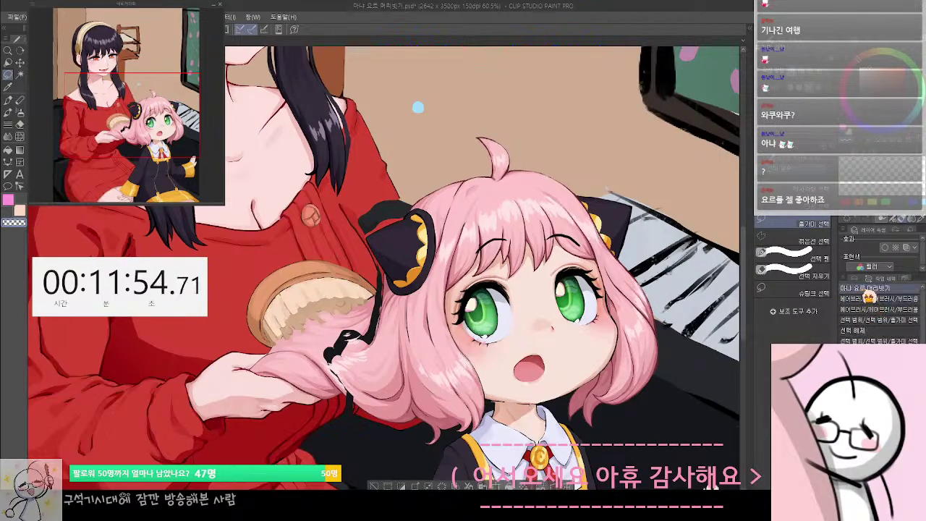
scroll(869, 314, "down", 3)
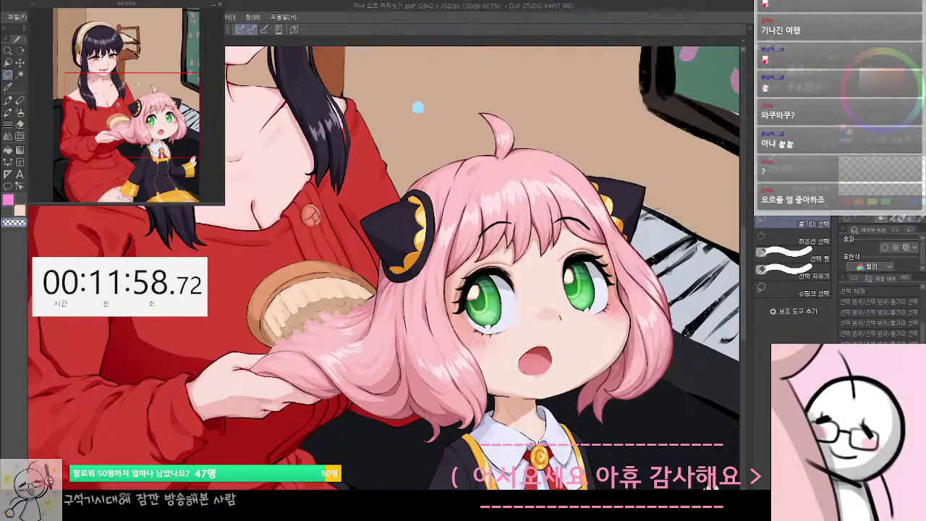
key("ctrl+y")
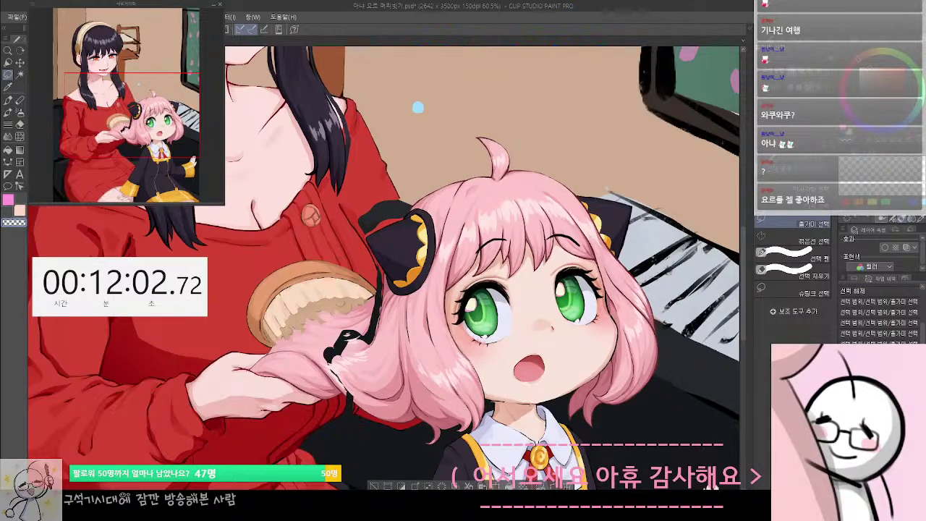
left_click(862, 294)
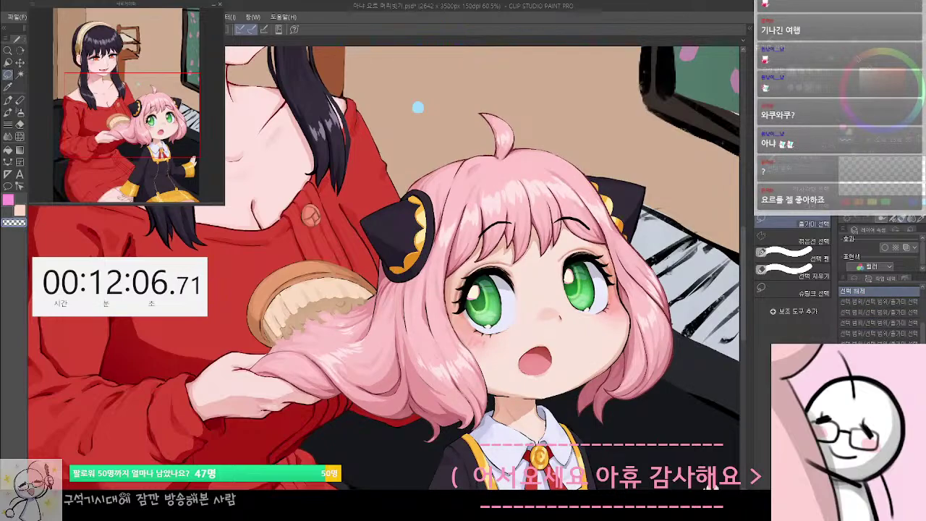
key("ctrl+z")
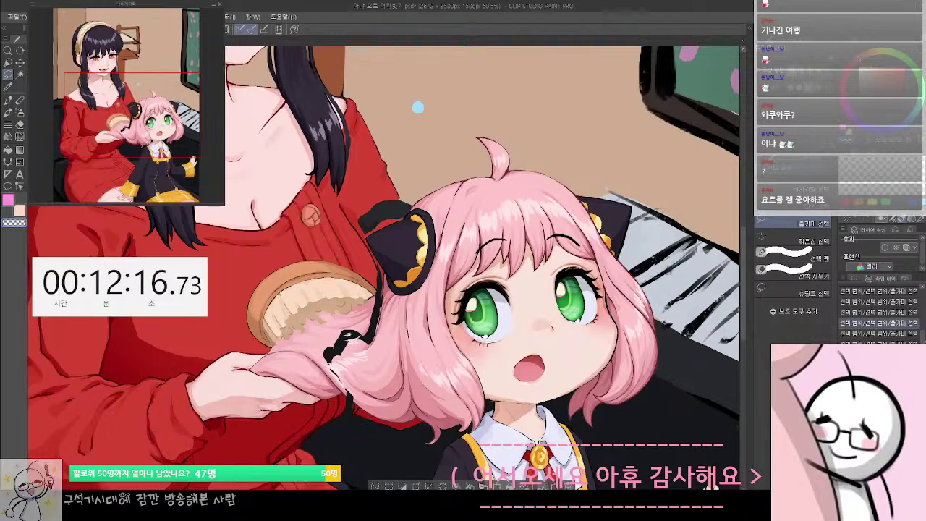
scroll(879, 311, "up", 5)
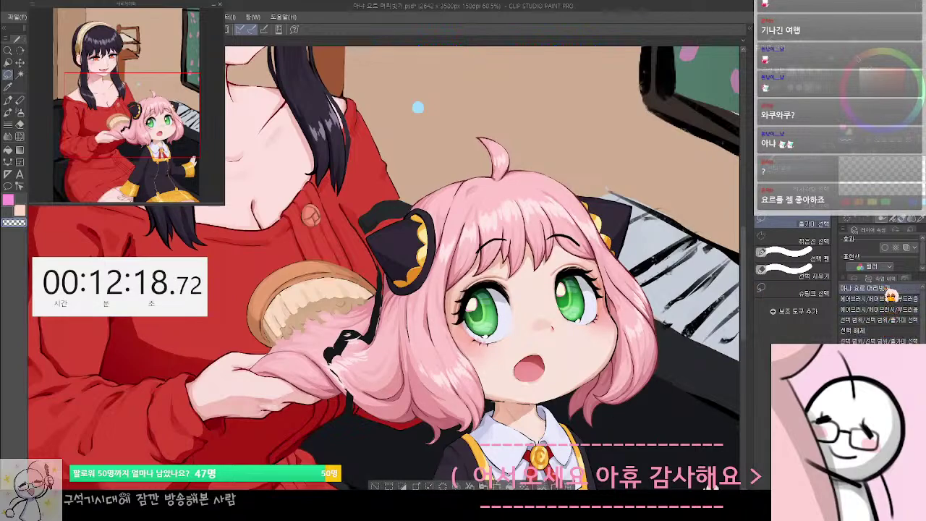
left_click(885, 289)
scroll(887, 311, "down", 5)
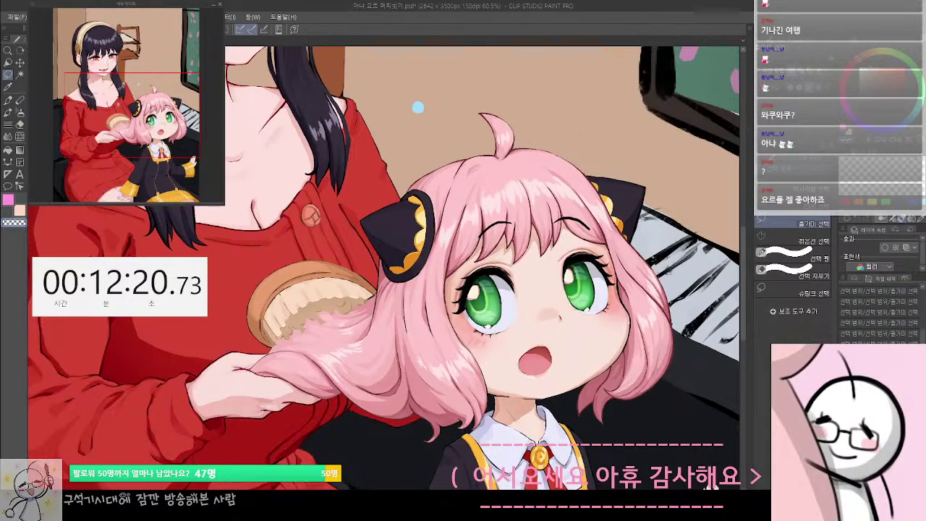
key("ctrl+y")
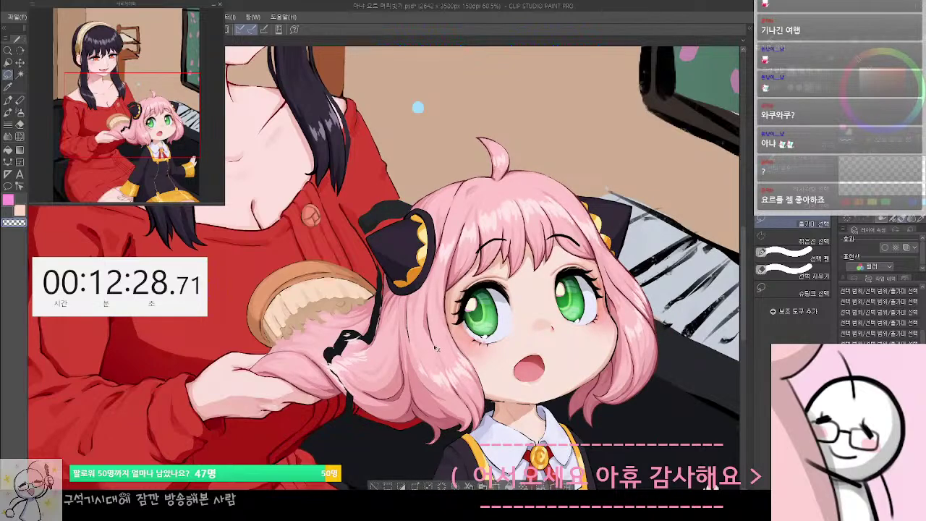
Lasso the small white highlight at the bottom of each of the girl's eyes in turn, adjust it slightly, and deselect
scroll(436, 348, "up", 6)
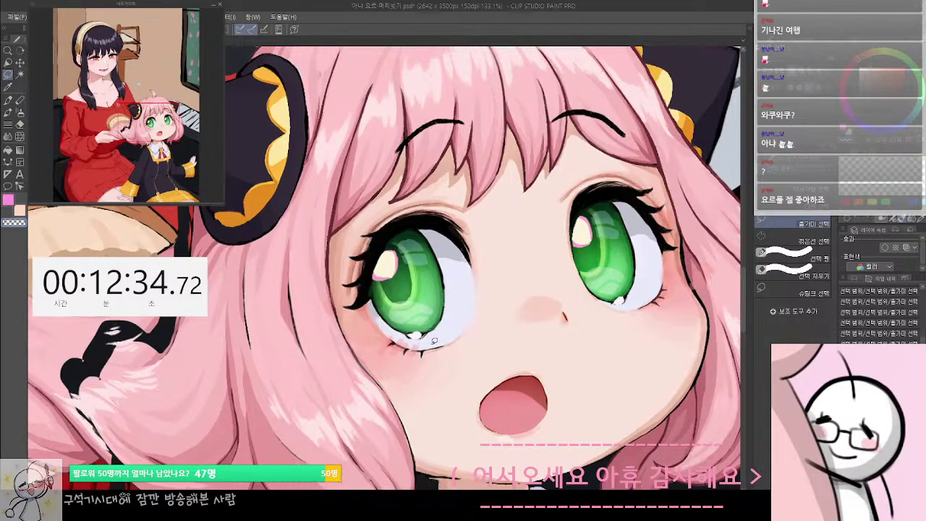
mouse_move(400, 342)
left_mouse_down()
mouse_move(405, 318)
mouse_move(441, 319)
mouse_move(450, 339)
left_mouse_up()
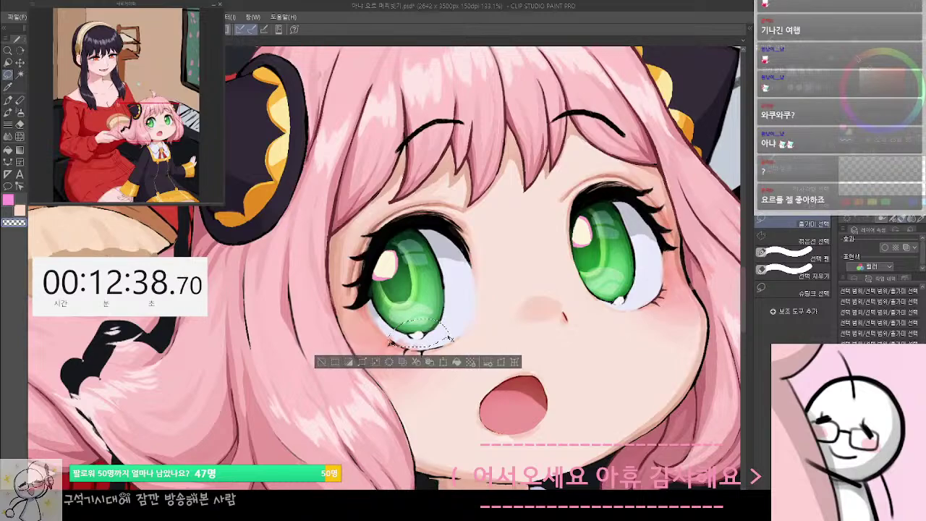
left_click(450, 337)
mouse_move(615, 282)
left_mouse_down()
mouse_move(638, 312)
mouse_move(642, 290)
left_mouse_up()
key("ctrl+Up")
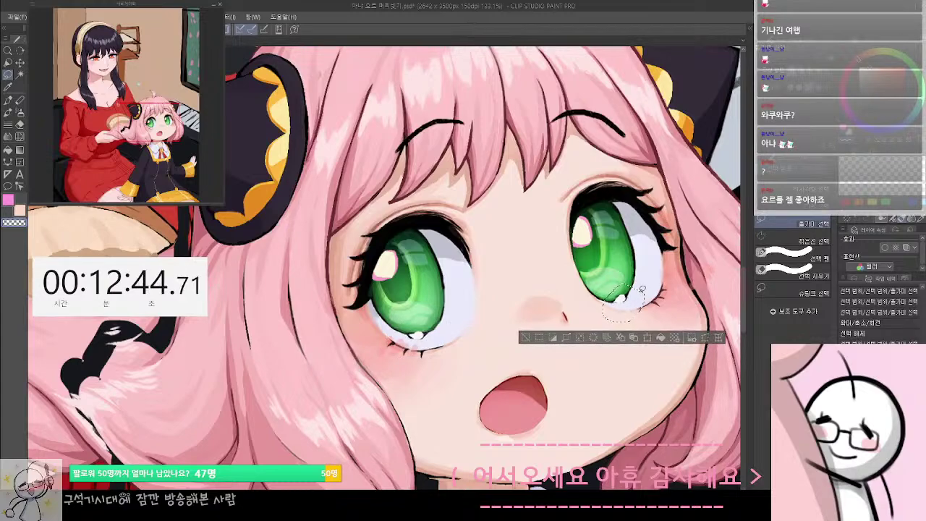
key("ctrl+d")
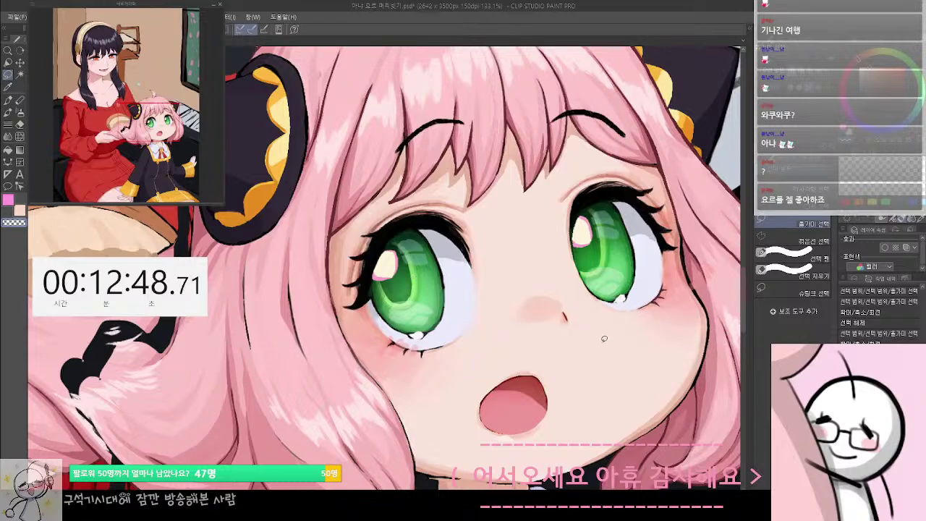
Compare the girl's face and adjusted eye highlights with the opening state in the edit history at 100% zoom
scroll(604, 339, "down", 1)
scroll(878, 311, "up", 5)
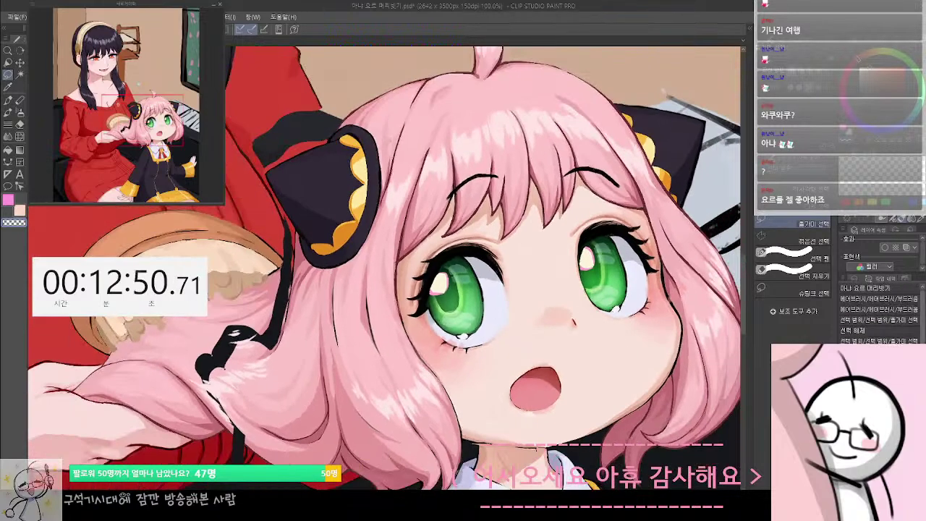
left_click(874, 289)
scroll(506, 326, "up", 1)
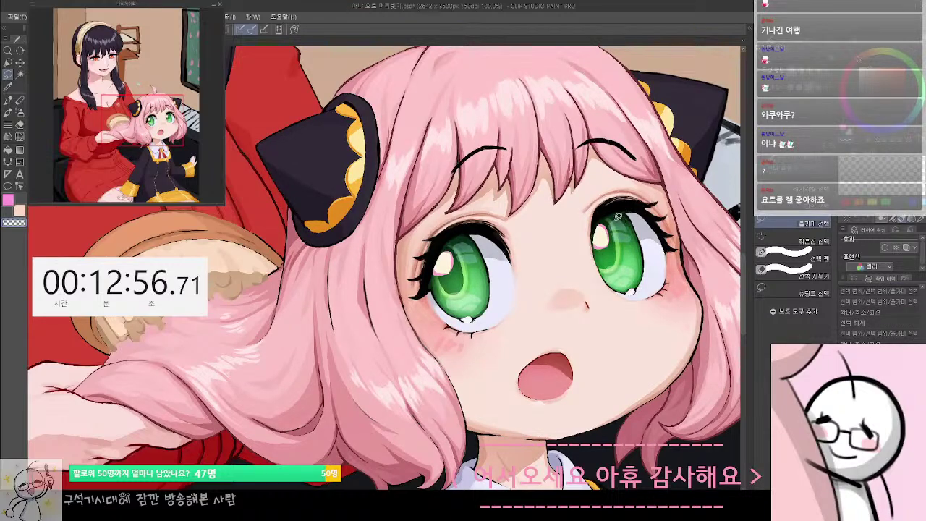
key("ctrl+z")
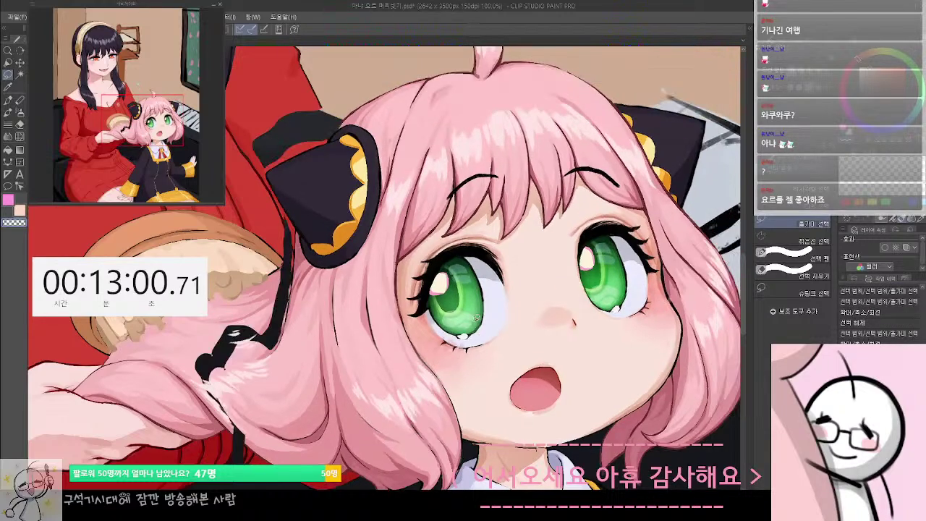
Return to the layer list and check the girl's head with and without its white highlights, leaving them shown
scroll(475, 316, "down", 2)
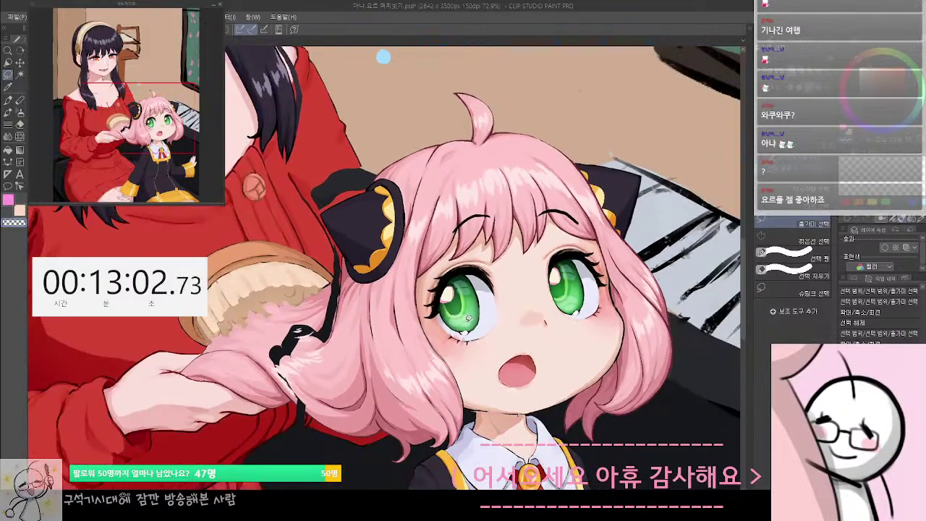
left_click(859, 278)
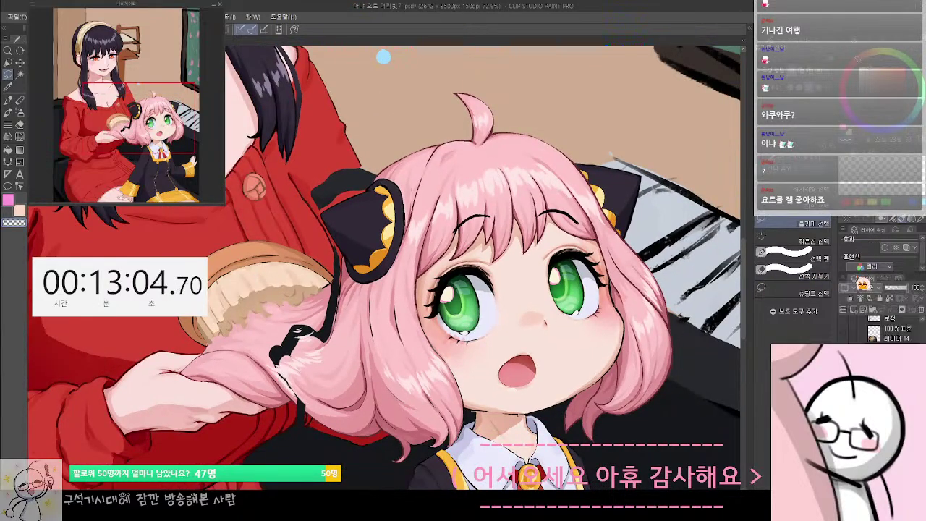
key("ctrl+z")
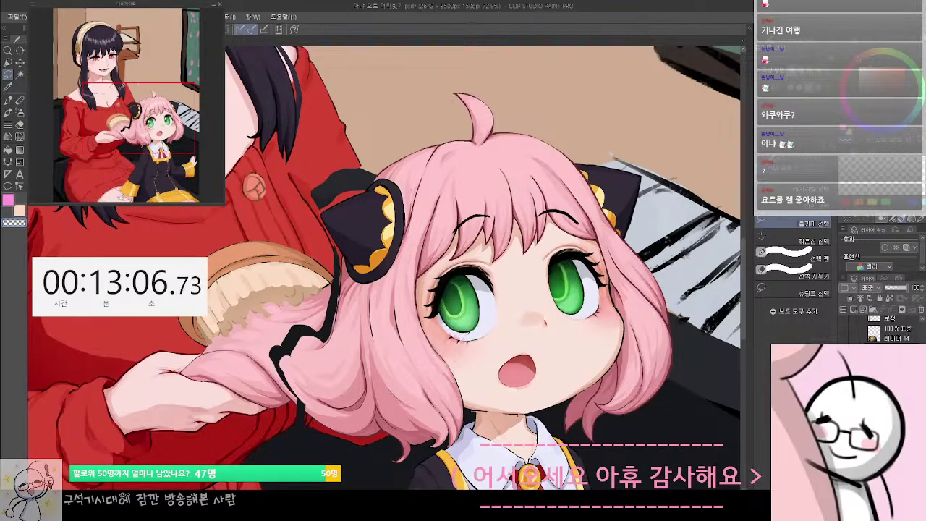
key("ctrl+y")
key("ctrl+z")
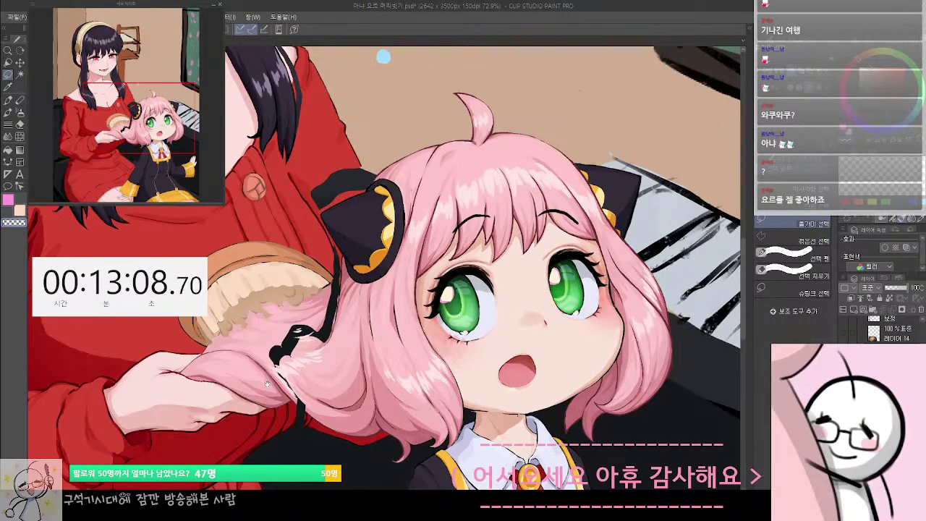
left_click_drag(265, 383, 373, 304)
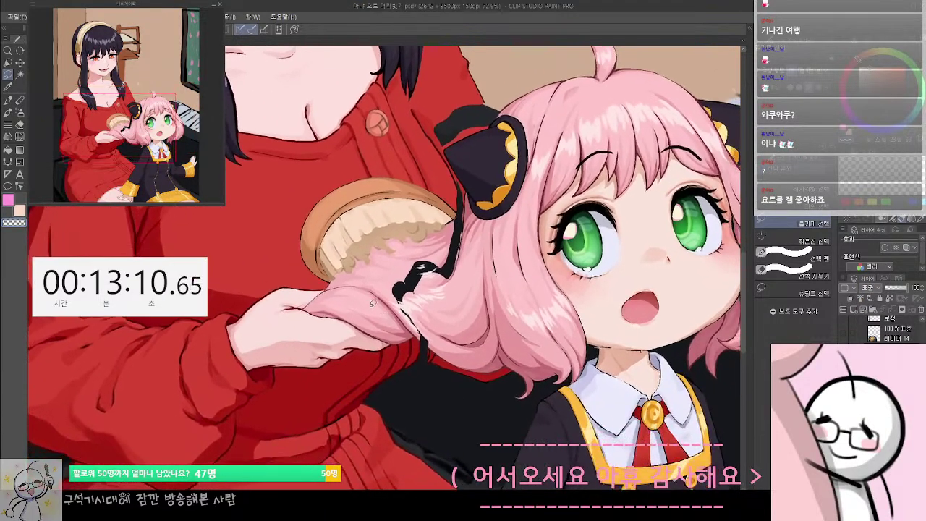
Compare the girl's smaller head with the opening state in the edit history, going back to the latest edit and the layer list
scroll(433, 330, "down", 6)
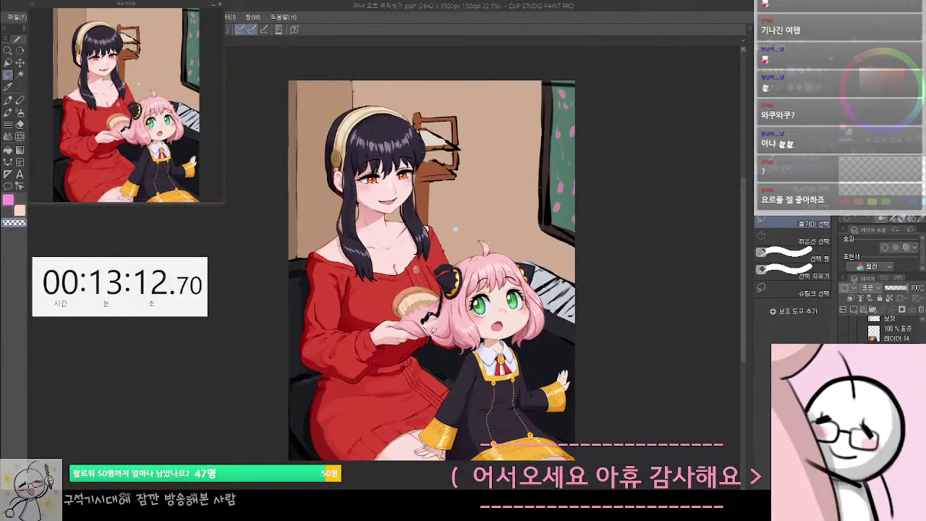
scroll(435, 331, "up", 4)
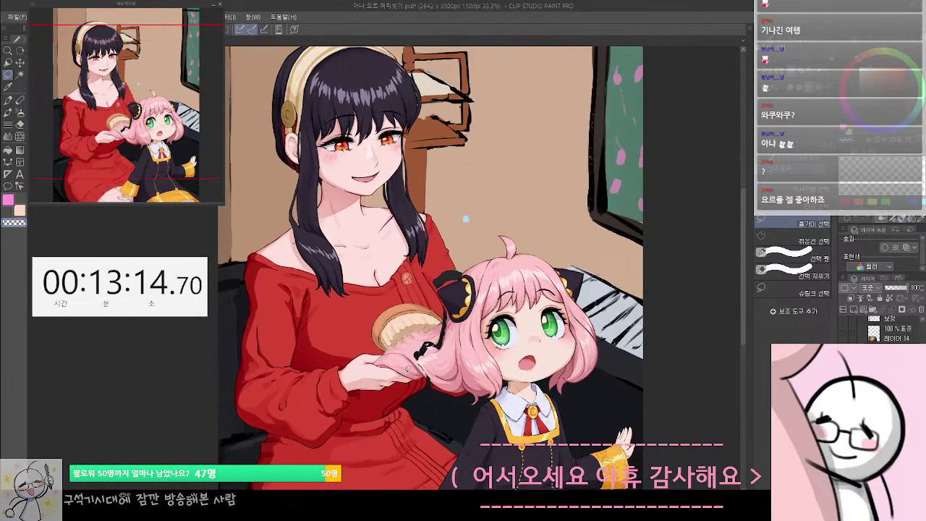
scroll(424, 353, "up", 4)
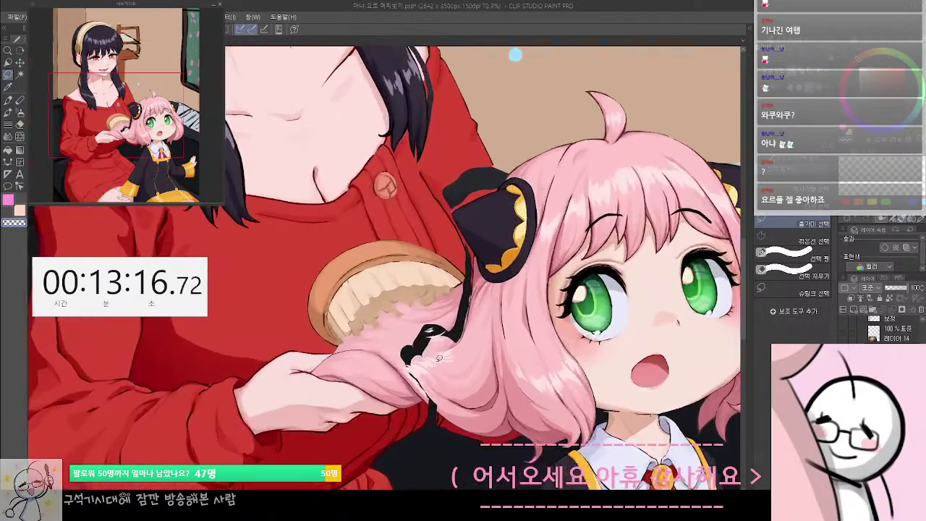
left_click_drag(567, 327, 531, 339)
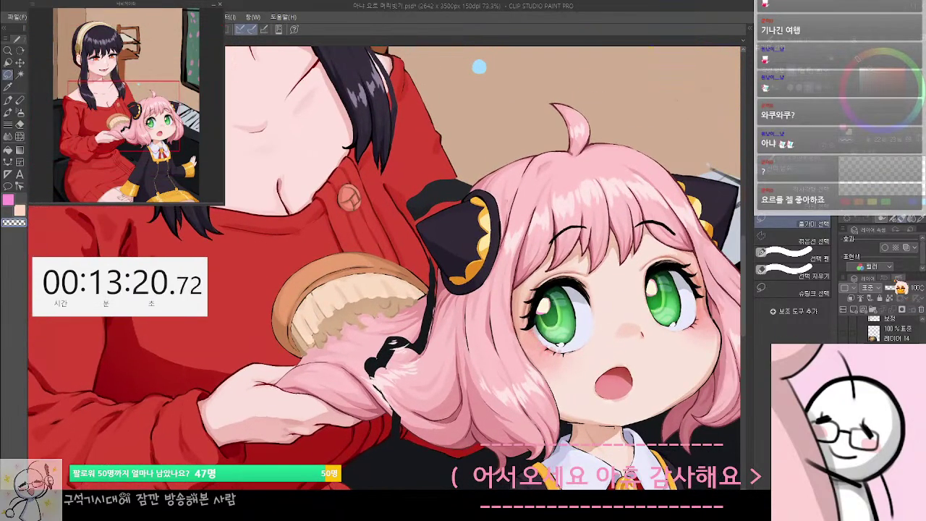
left_click(877, 279)
scroll(890, 295, "up", 4)
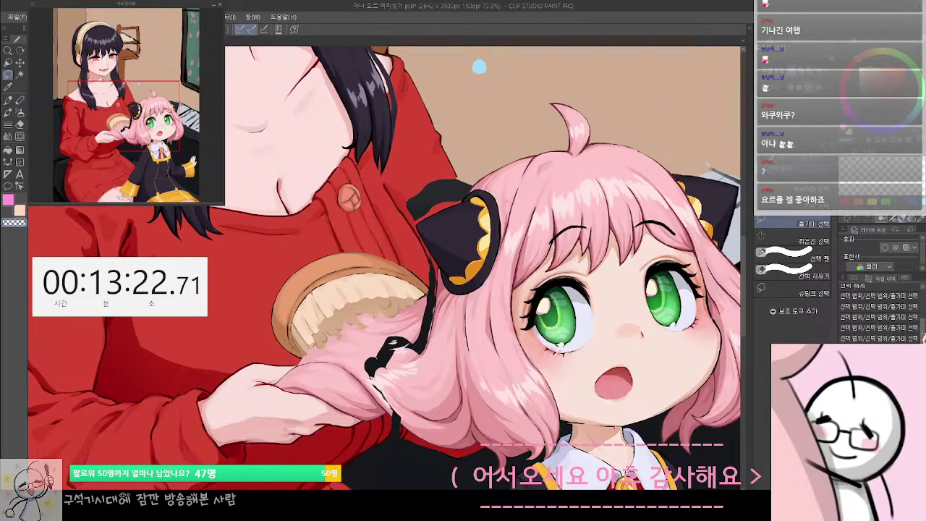
left_click(889, 289)
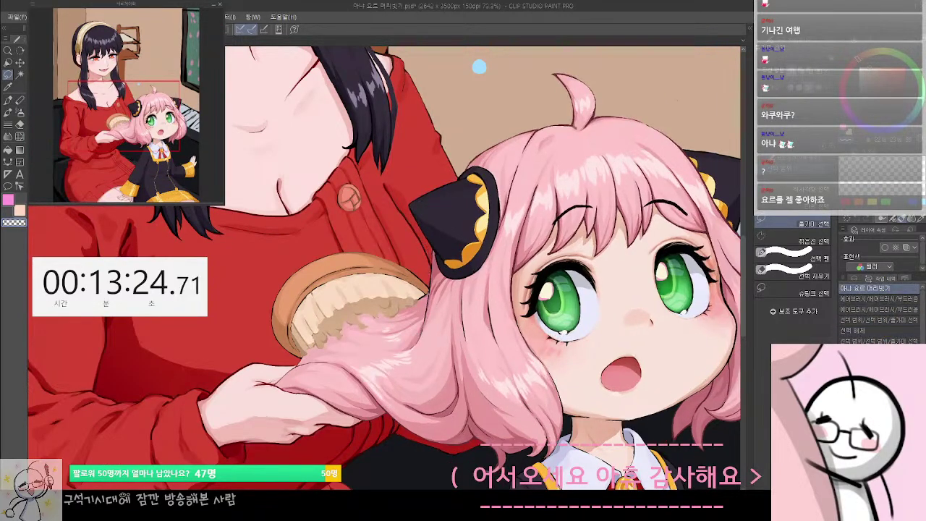
scroll(891, 295, "down", 3)
scroll(479, 67, "down", 5)
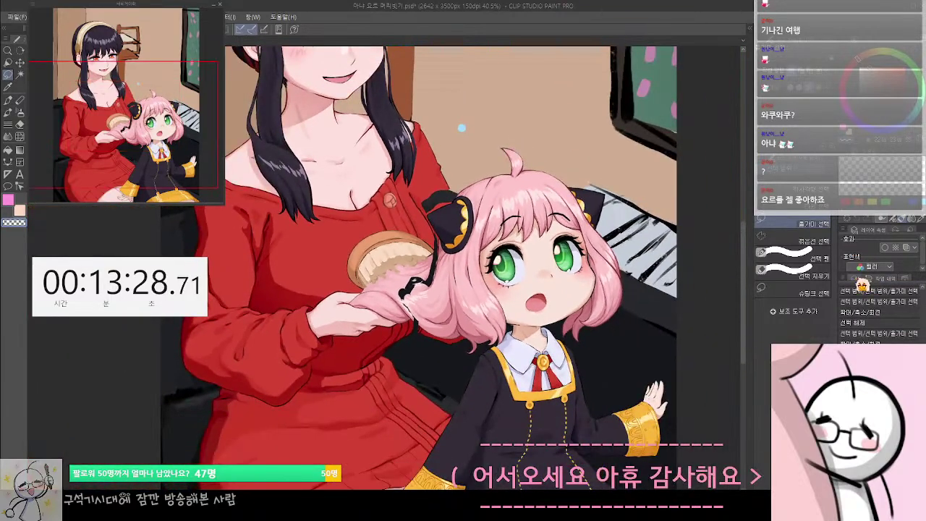
left_click(855, 279)
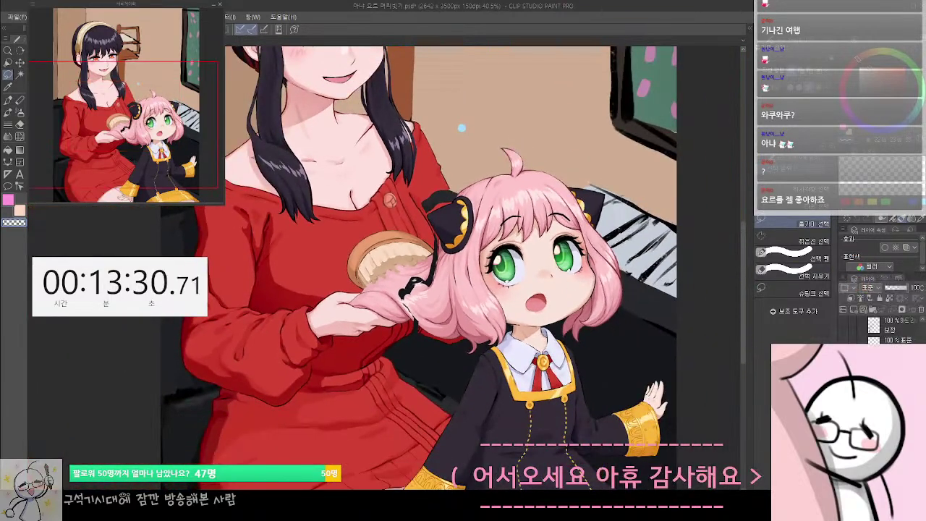
Show the yellow hair highlights and lasso a loose selection around the girl's whole head
key("ctrl+z")
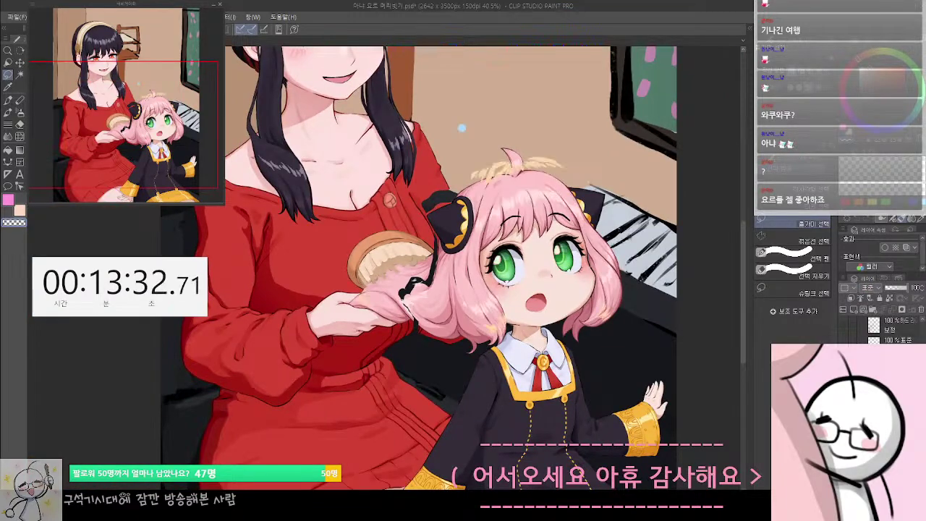
left_click_drag(654, 341, 709, 388)
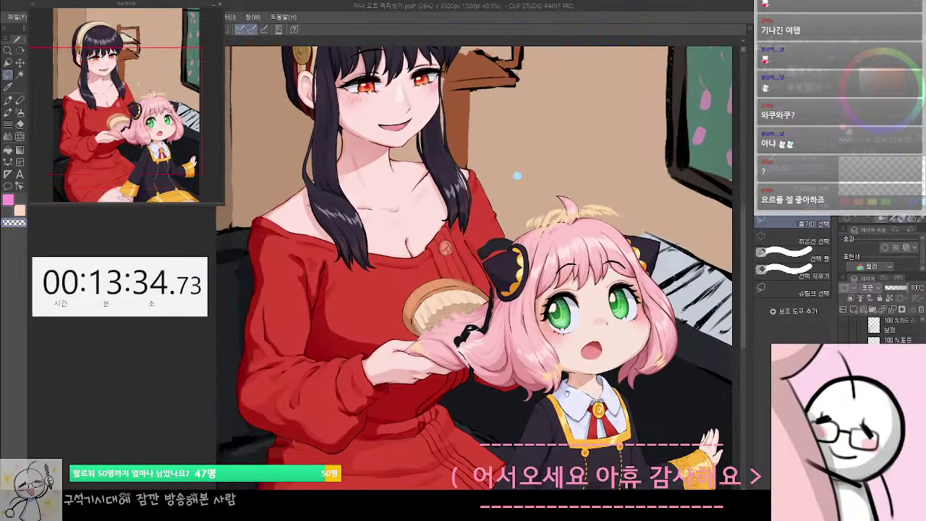
mouse_move(488, 408)
left_mouse_down()
mouse_move(379, 363)
mouse_move(426, 243)
mouse_move(470, 205)
mouse_move(571, 165)
left_mouse_up()
left_click_drag(644, 175, 552, 203)
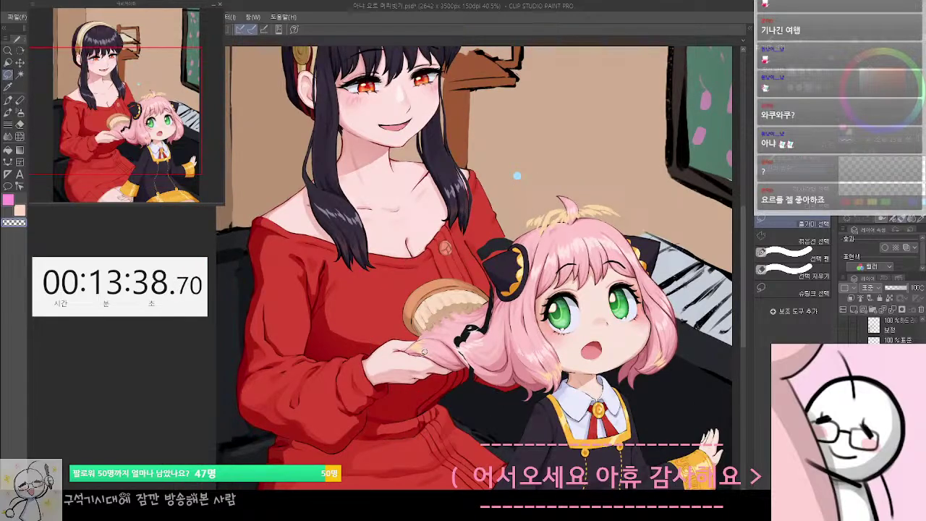
mouse_move(466, 296)
left_mouse_down()
mouse_move(451, 337)
mouse_move(542, 437)
mouse_move(650, 423)
mouse_move(693, 395)
left_mouse_up()
mouse_move(691, 249)
left_mouse_down()
mouse_move(500, 216)
mouse_move(458, 262)
left_mouse_up()
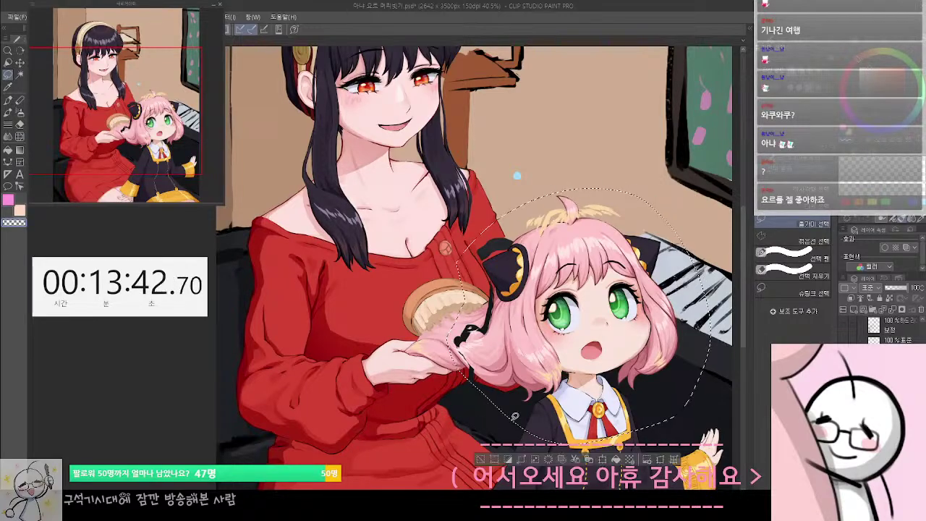
Scale the selected yellow highlights down and fit them to the crown and hair tips of the smaller head
scroll(591, 282, "up", 1)
scroll(591, 280, "down", 1)
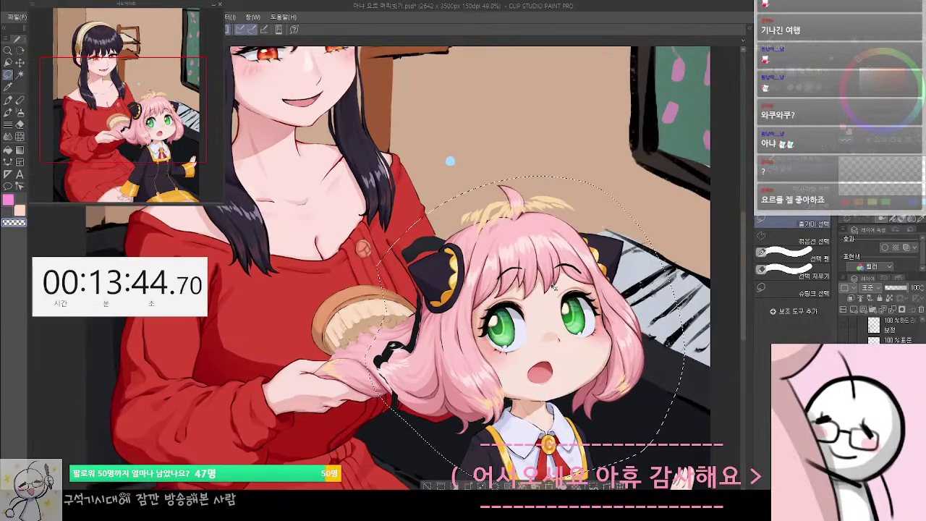
left_click_drag(608, 227, 621, 192)
key("ctrl+t")
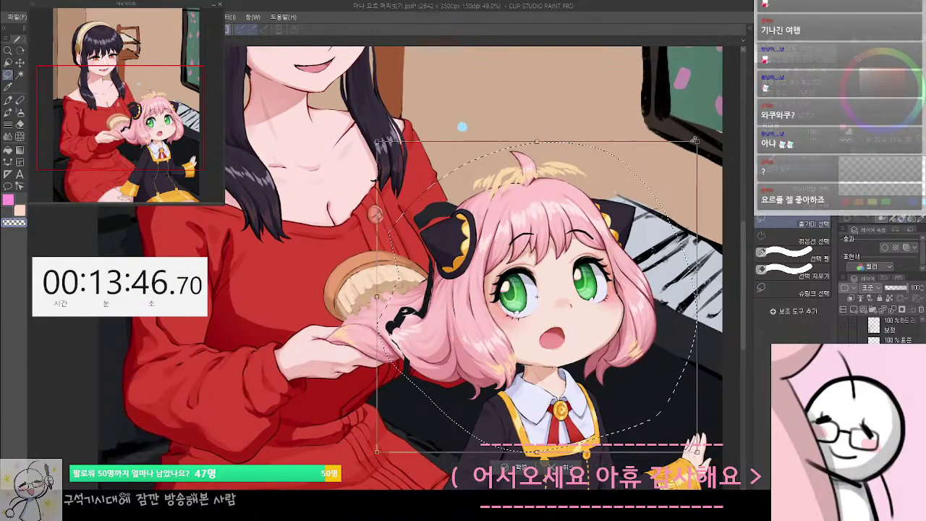
left_click_drag(696, 141, 678, 162)
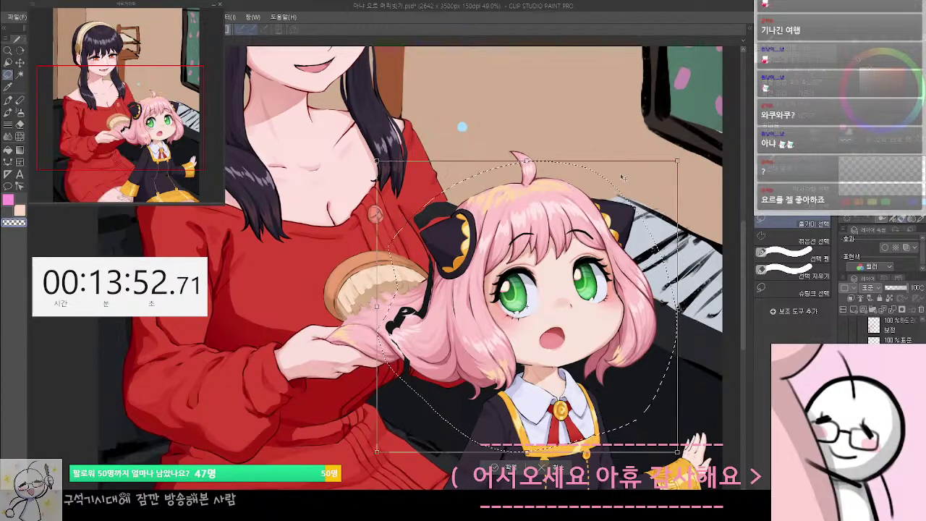
left_click_drag(376, 159, 379, 163)
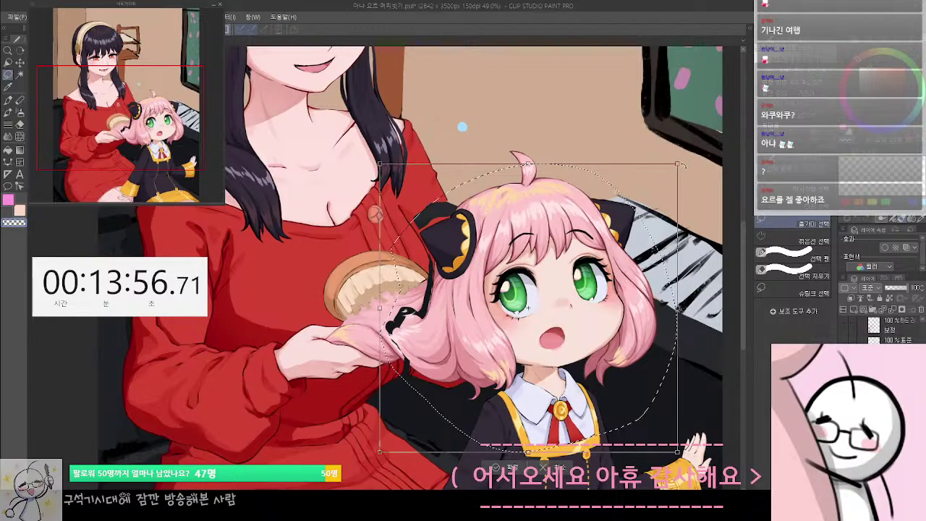
left_click_drag(679, 165, 681, 152)
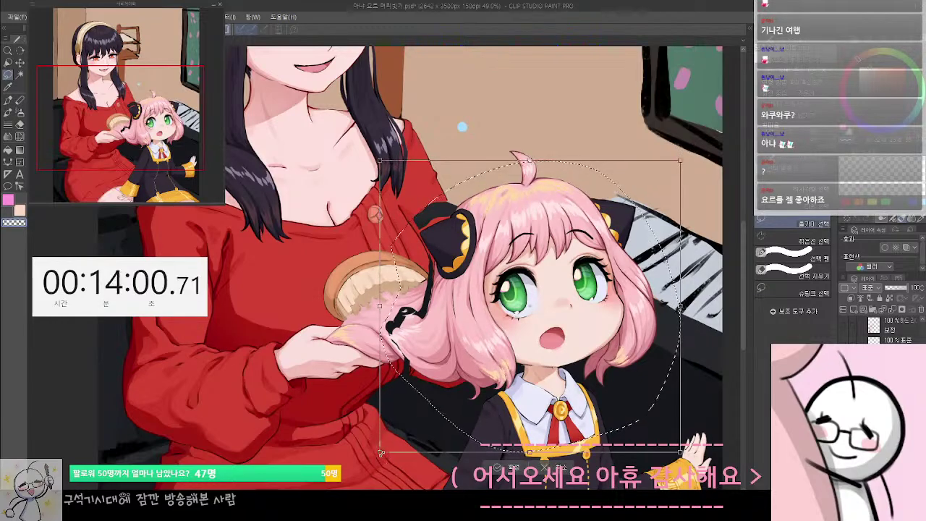
mouse_move(380, 453)
left_mouse_down()
mouse_move(388, 447)
mouse_move(382, 456)
left_mouse_up()
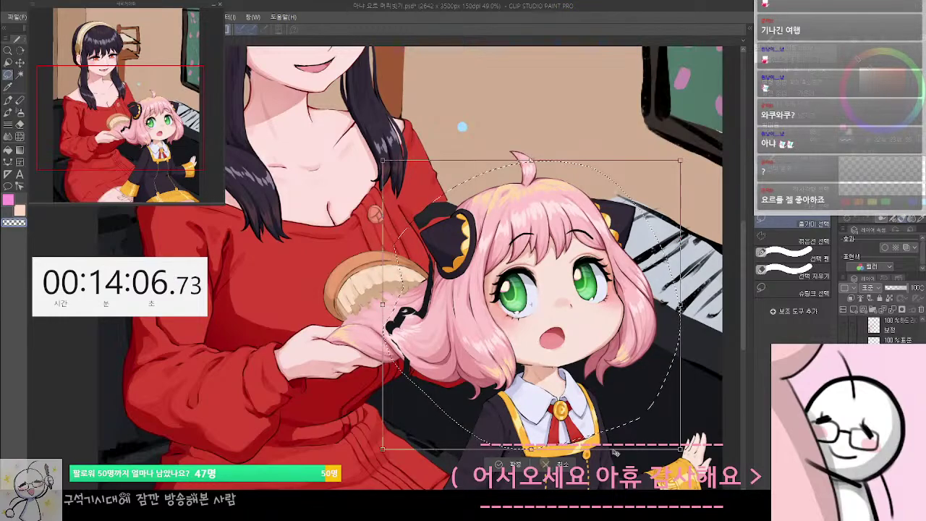
left_click_drag(680, 448, 683, 452)
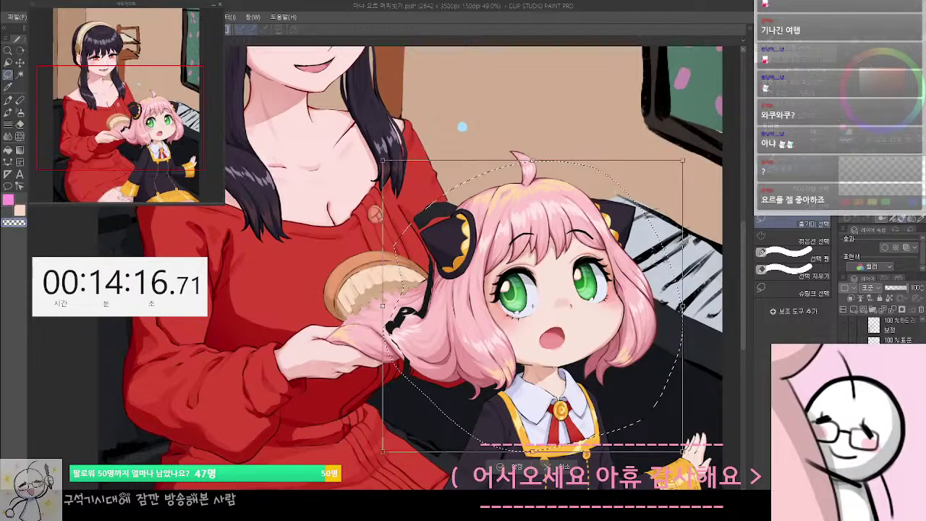
key("Return")
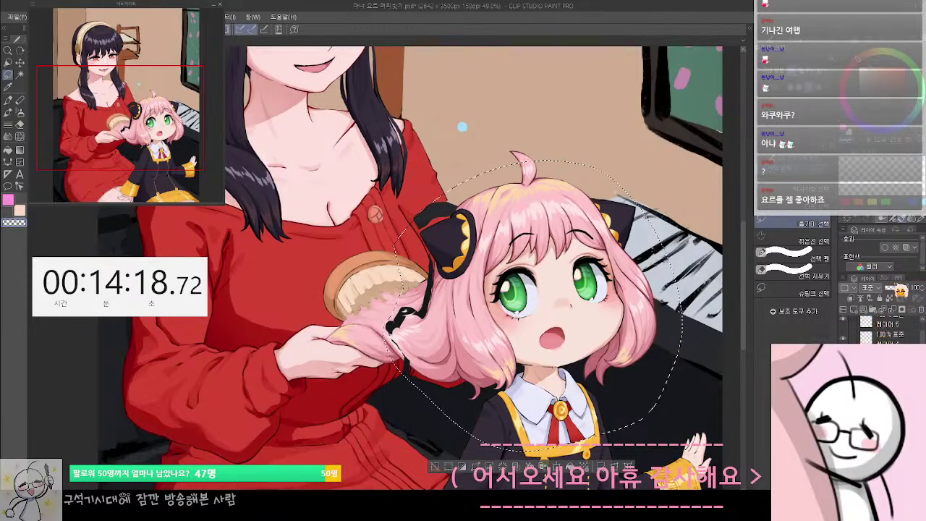
Compare the refitted yellow hair highlights with the opening state in the edit history, returning to the latest edit
left_click(884, 280)
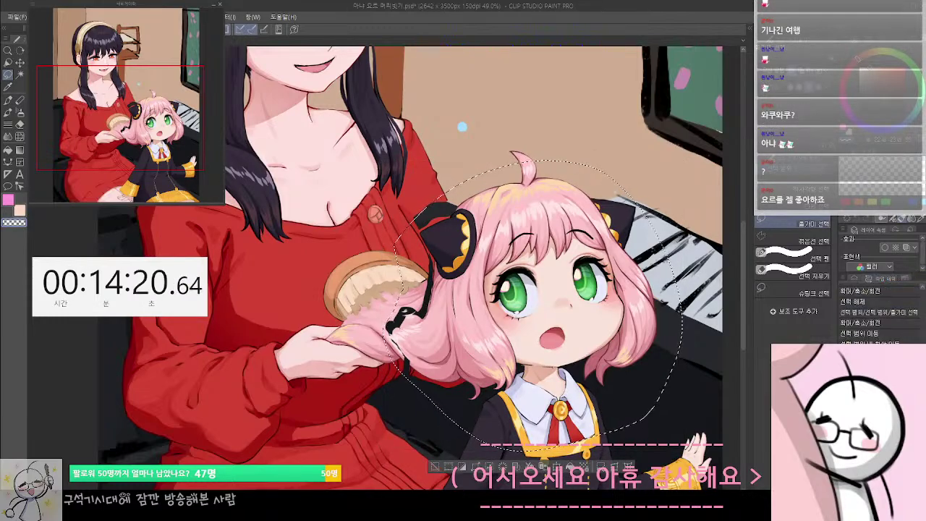
left_click_drag(922, 340, 920, 310)
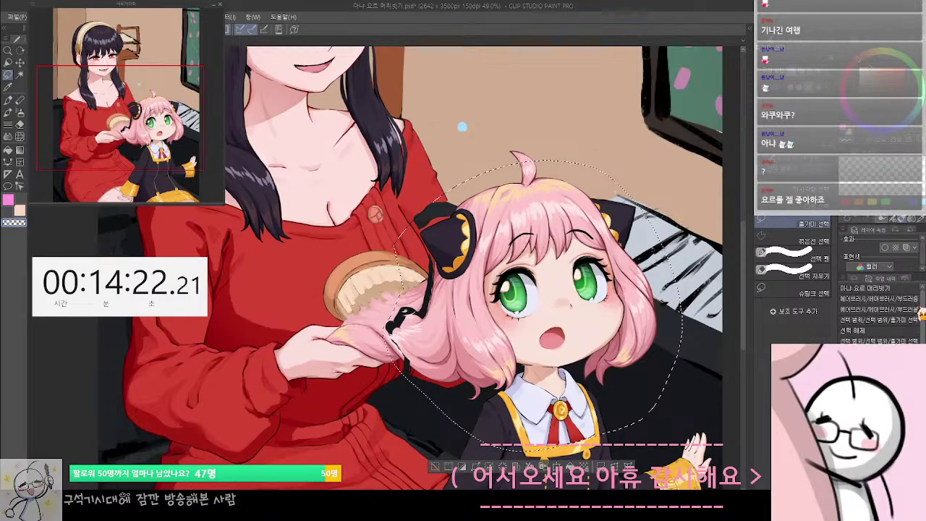
left_click(877, 290)
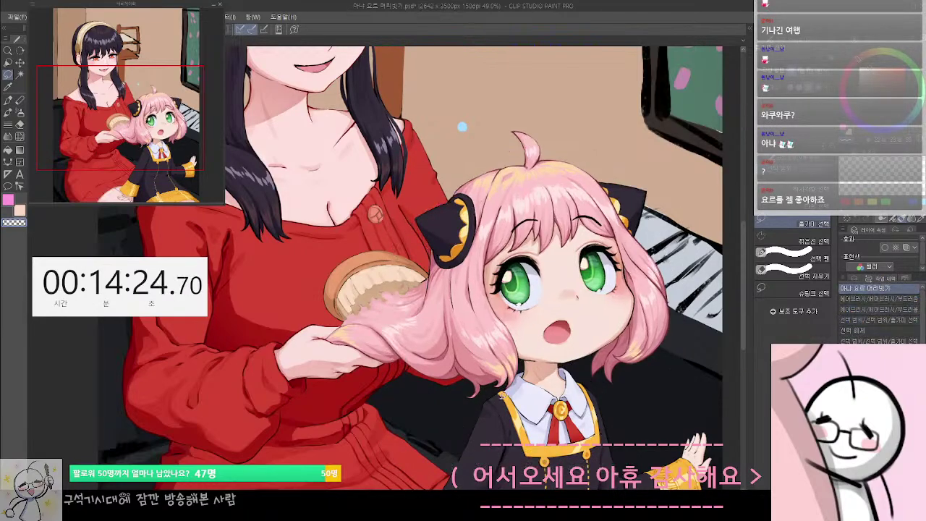
scroll(503, 361, "up", 1)
scroll(502, 360, "up", 4)
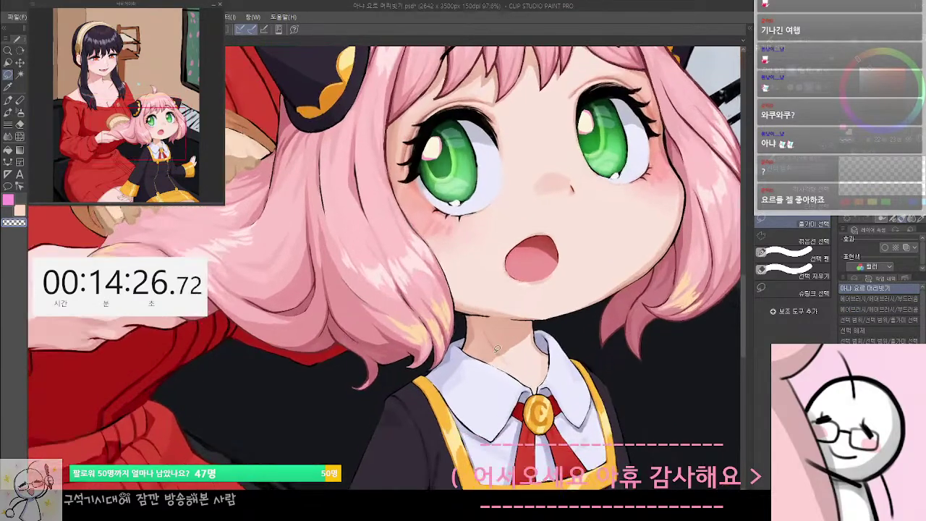
left_click_drag(624, 338, 592, 358)
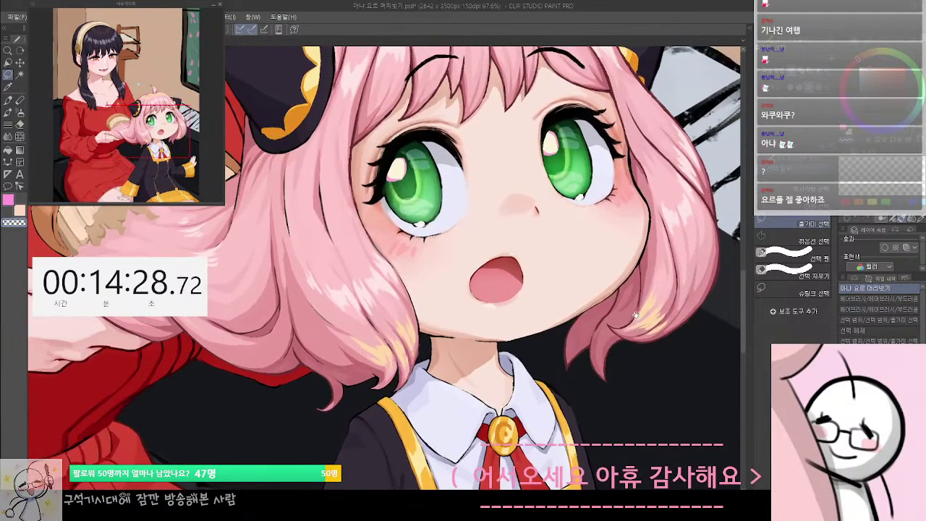
left_click_drag(635, 315, 584, 419)
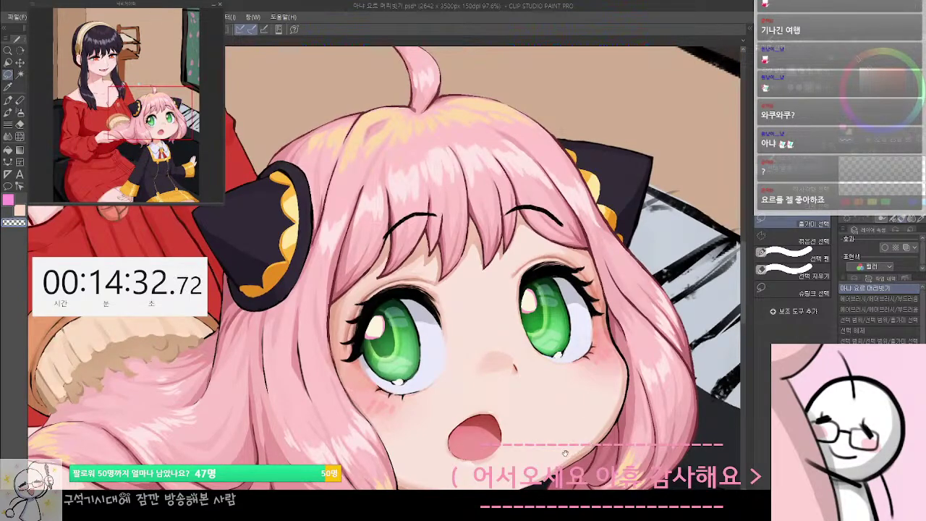
left_click_drag(564, 450, 593, 284)
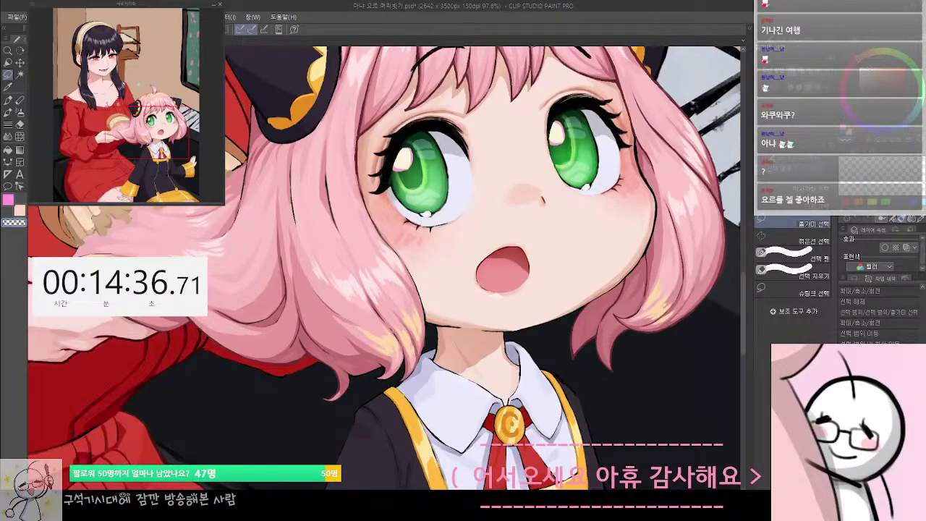
key("ctrl+z")
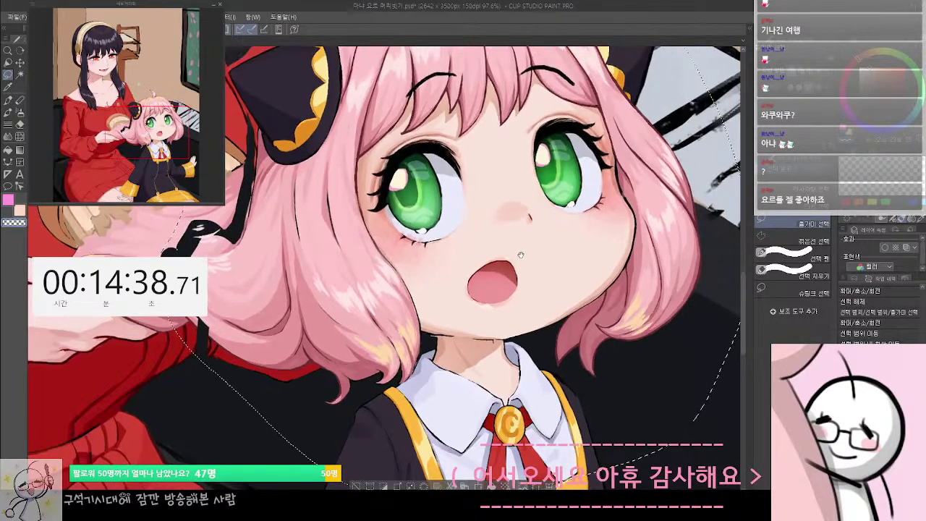
left_click_drag(520, 255, 551, 402)
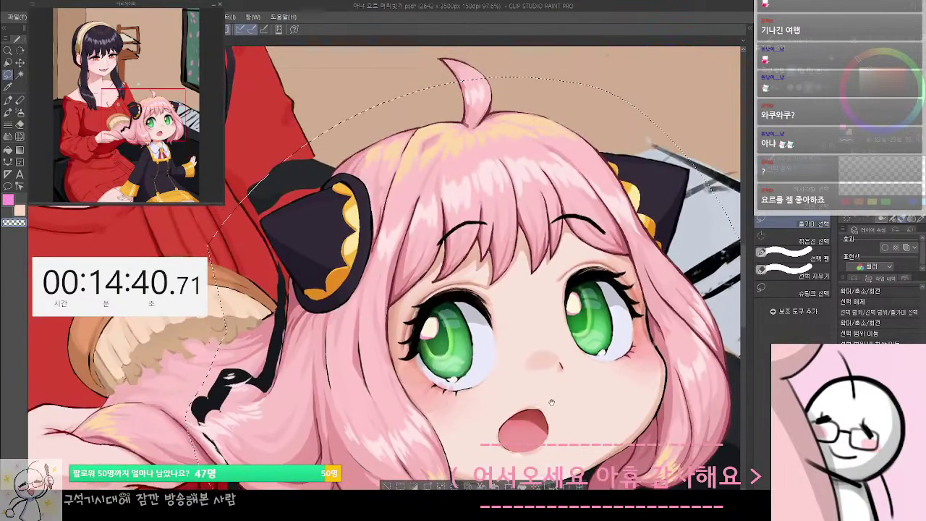
Transform the selected yellow hair highlights again, shrinking them very slightly from the frame corner above the hair bow
scroll(552, 403, "down", 3)
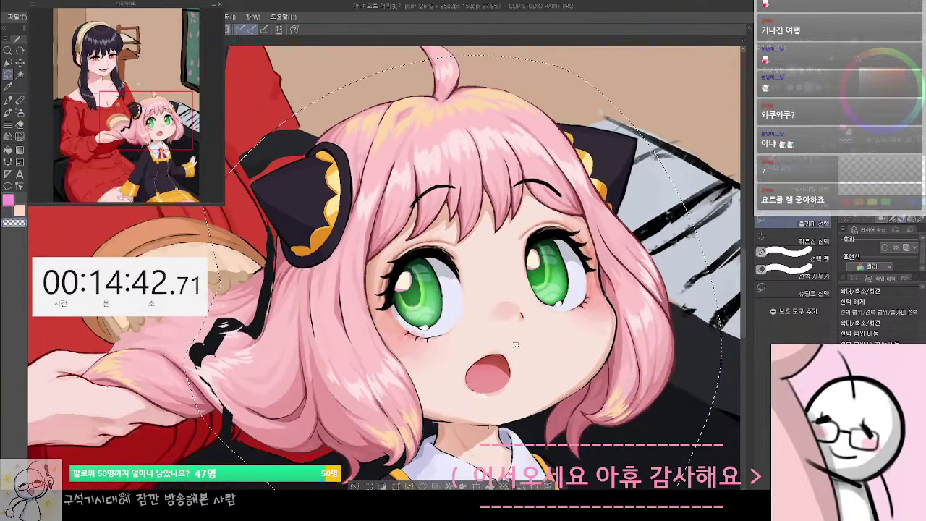
left_click_drag(511, 345, 513, 333)
key("ctrl+t")
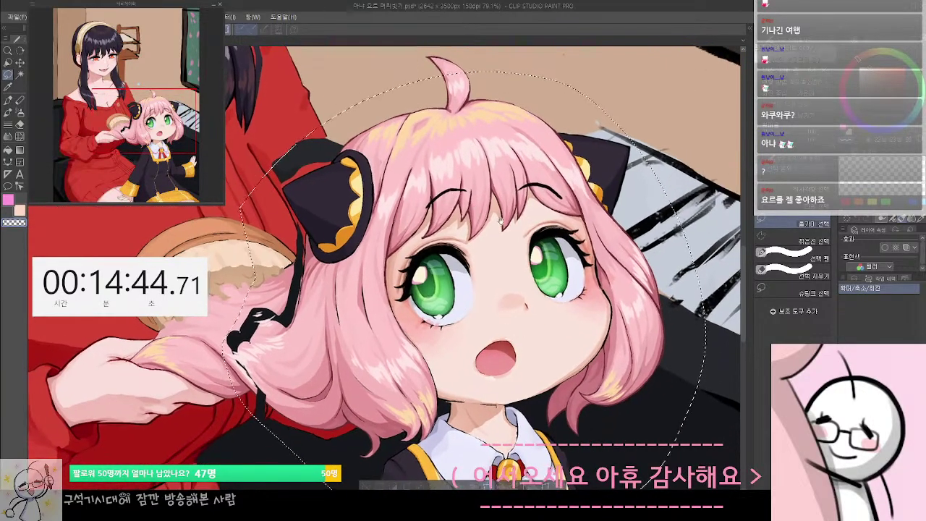
left_click_drag(496, 220, 552, 209)
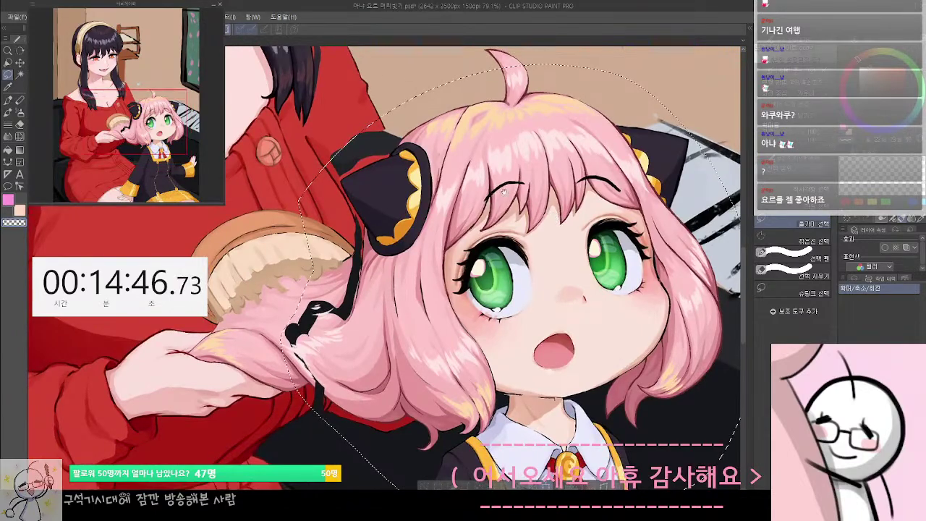
left_click_drag(494, 183, 512, 215)
key("ctrl+t")
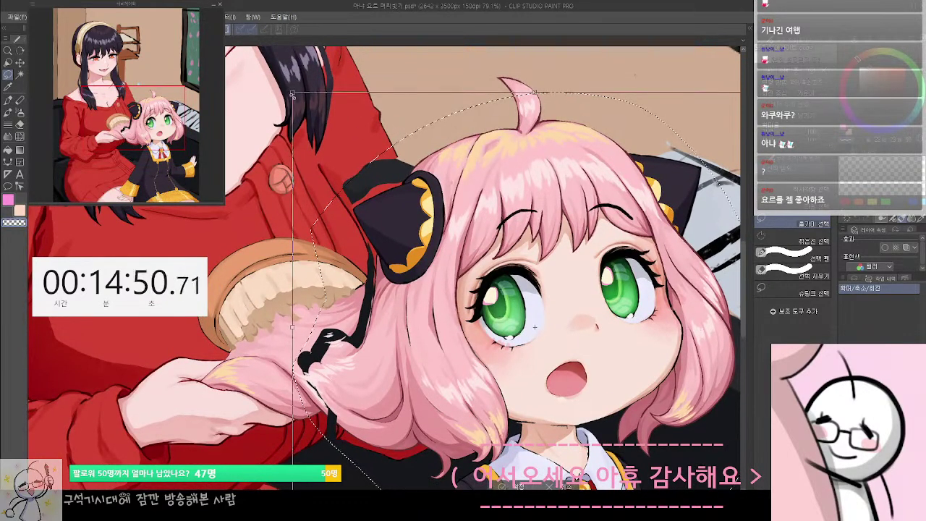
left_click_drag(293, 96, 293, 97)
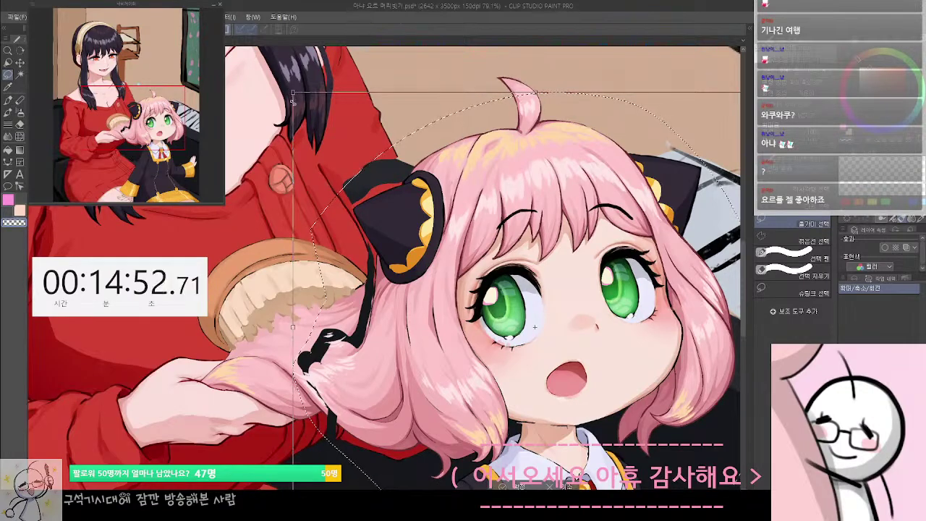
key("Return")
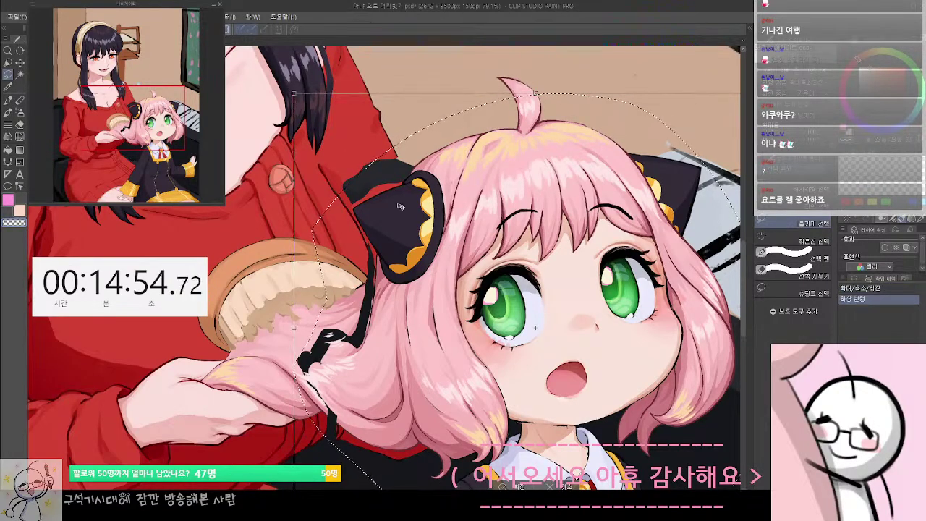
Pull the frame corner below the brushed hair slightly inward to refine the highlights' fit at the hair tips, and apply the transformation
left_click_drag(540, 322, 512, 215)
left_click_drag(391, 387, 428, 379)
key("ctrl+t")
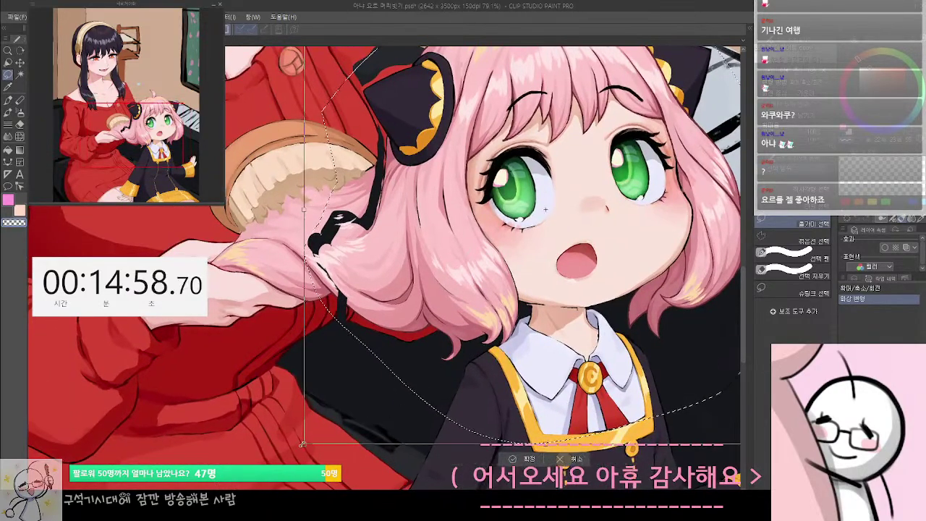
left_click_drag(303, 444, 307, 437)
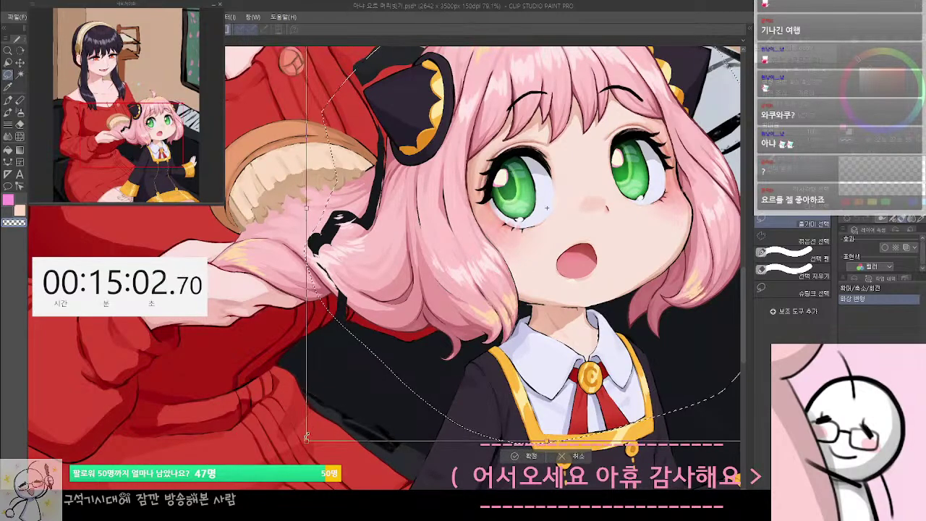
key("Return")
left_click_drag(474, 323, 430, 334)
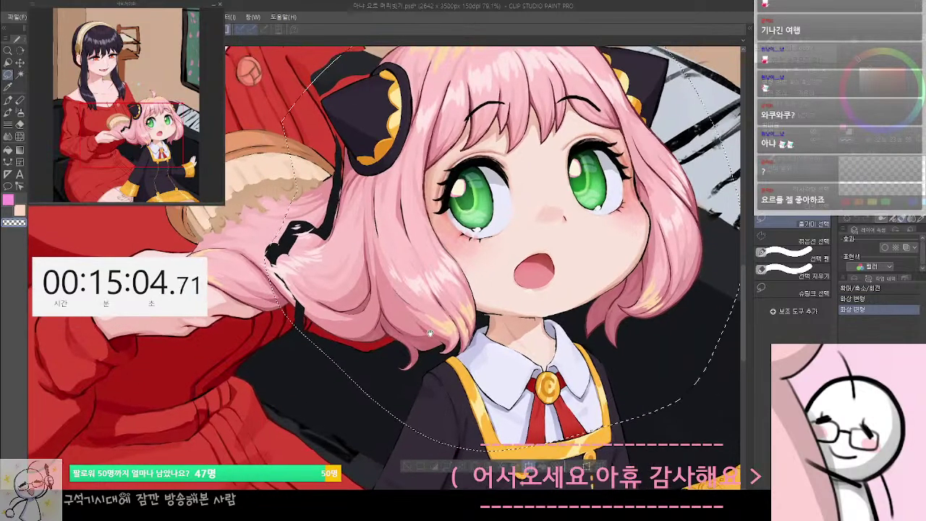
left_click_drag(435, 293, 409, 400)
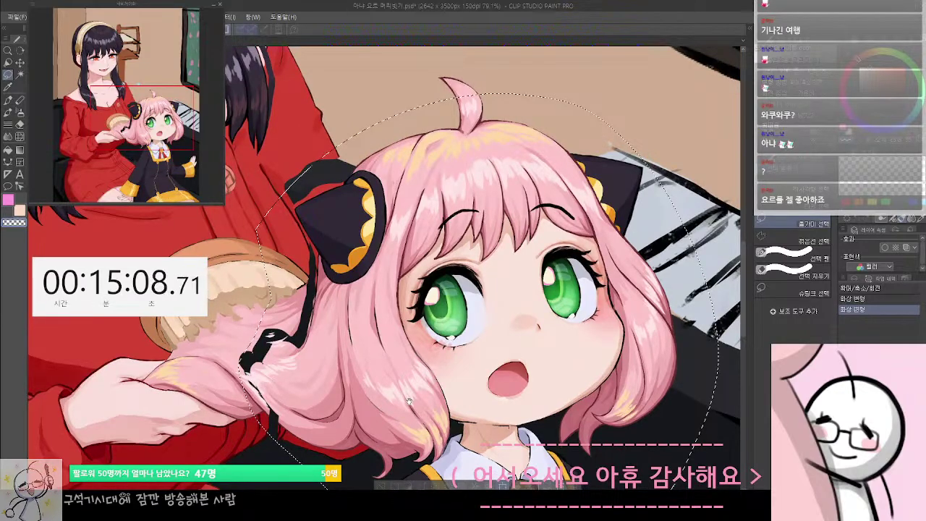
left_click(871, 309)
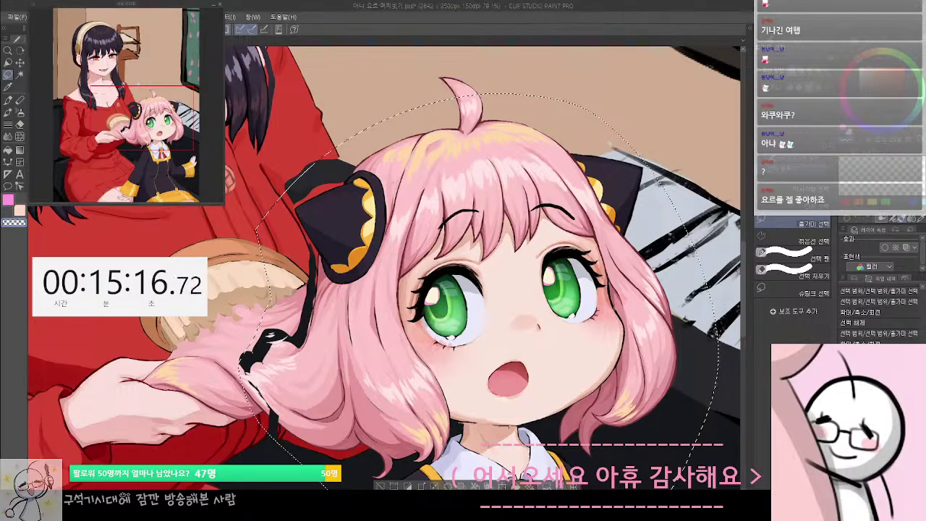
Compare the girl's refitted head and highlights repeatedly with the opening state in the edit history, ending on the latest edit
scroll(867, 316, "up", 3)
left_click(872, 289)
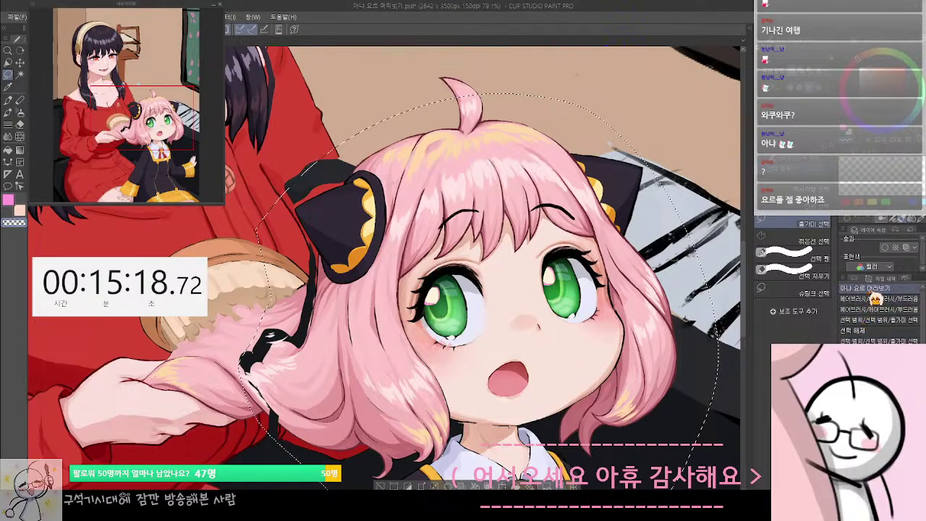
scroll(875, 298, "down", 3)
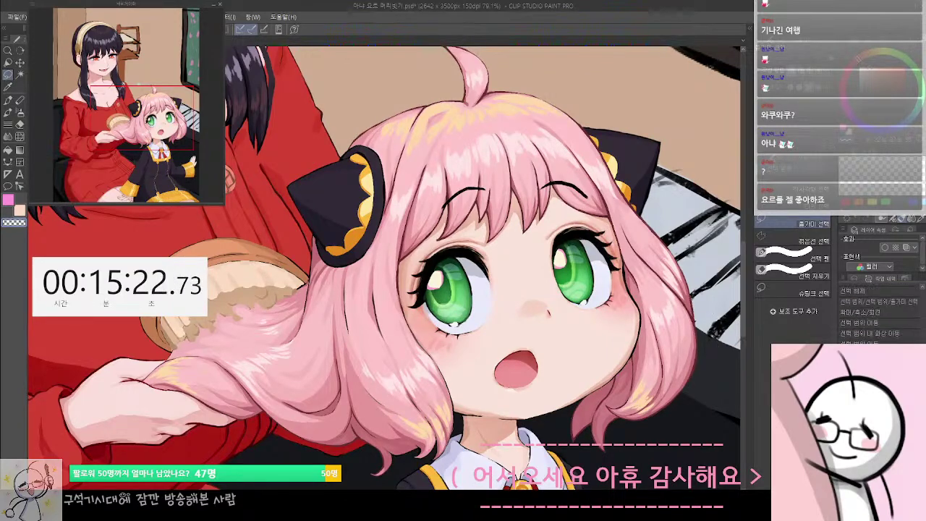
left_click(875, 353)
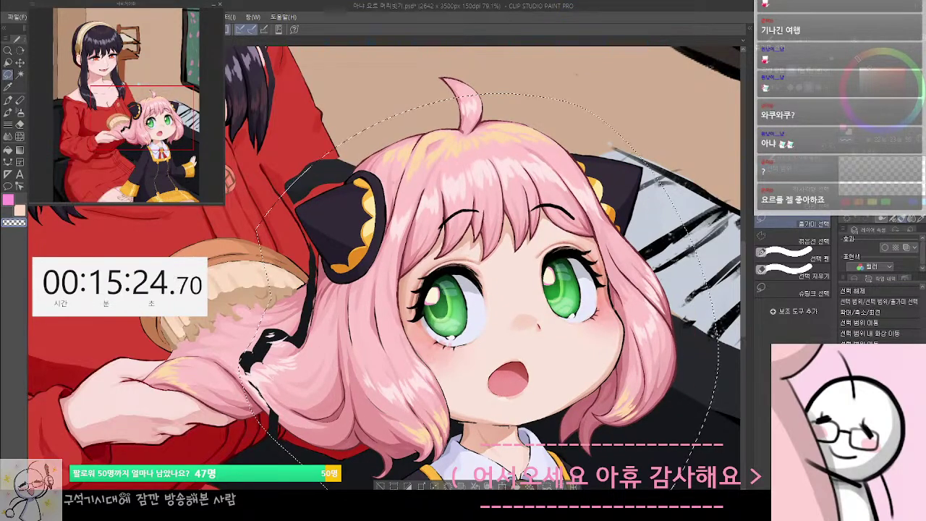
scroll(886, 300, "up", 3)
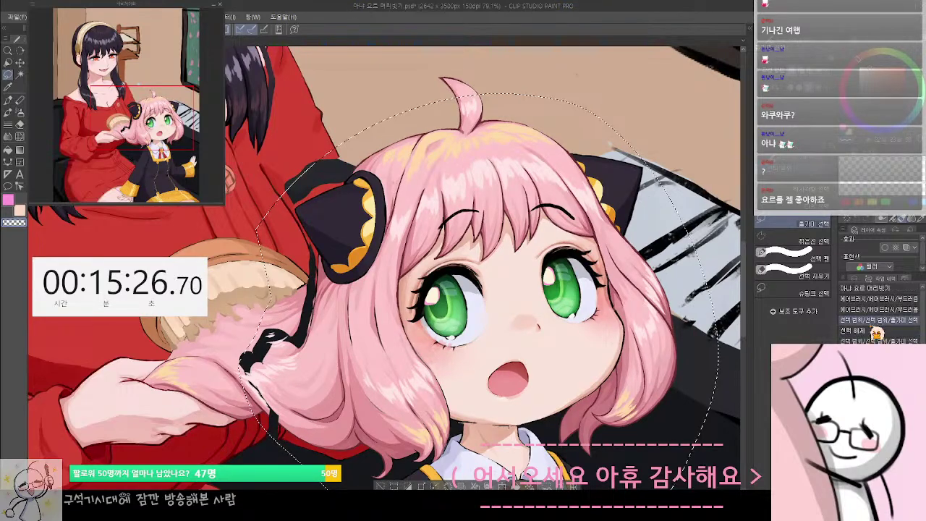
left_click(882, 291)
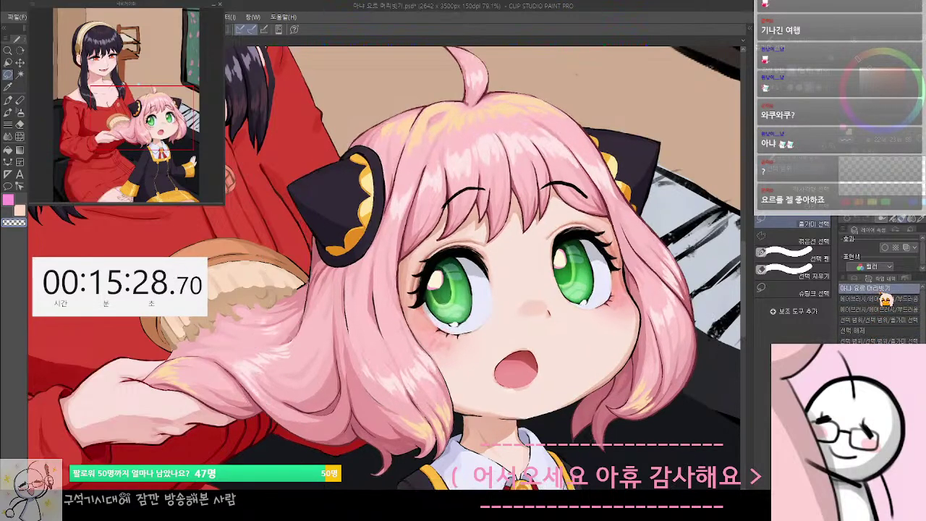
scroll(886, 300, "down", 4)
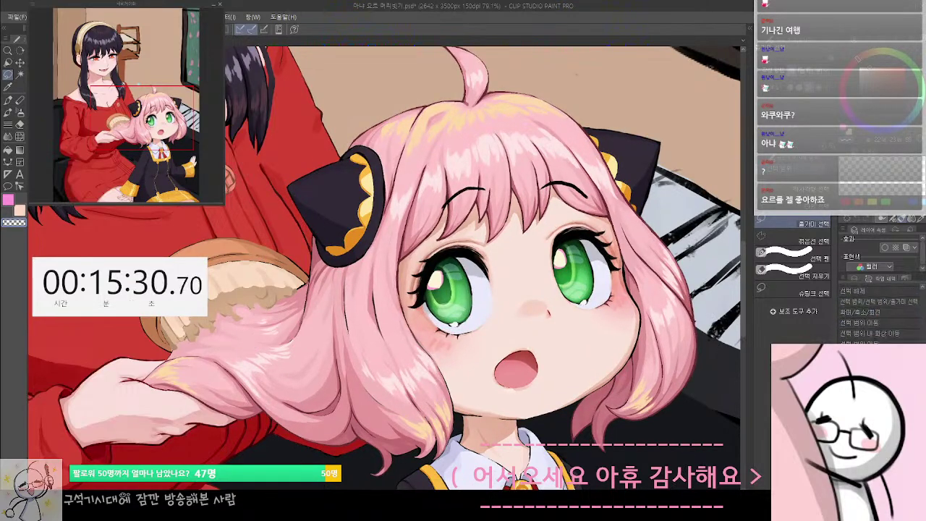
left_click(861, 343)
scroll(861, 340, "up", 3)
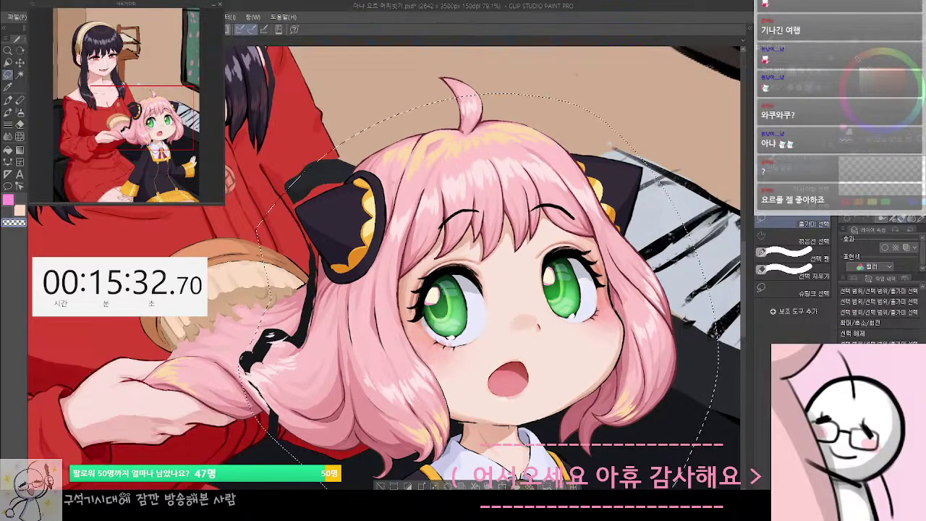
scroll(871, 312, "up", 1)
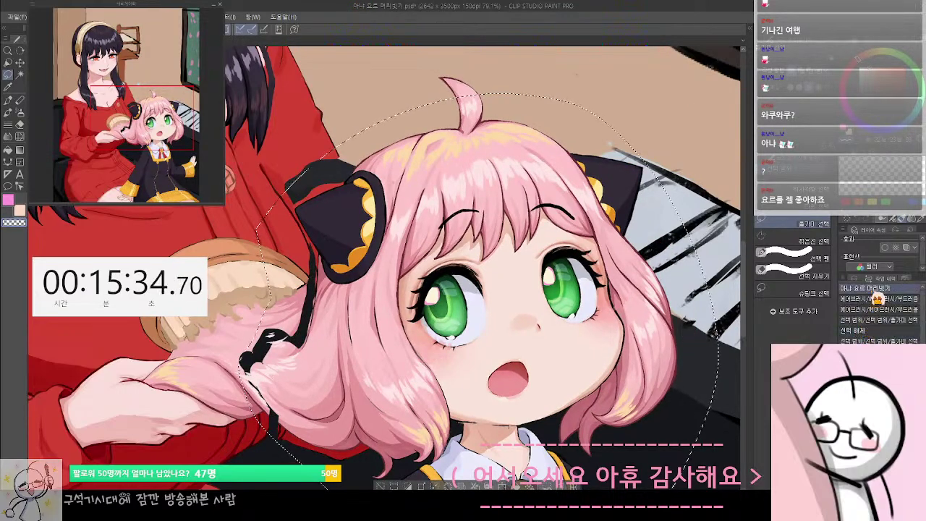
left_click(877, 297)
scroll(877, 311, "down", 4)
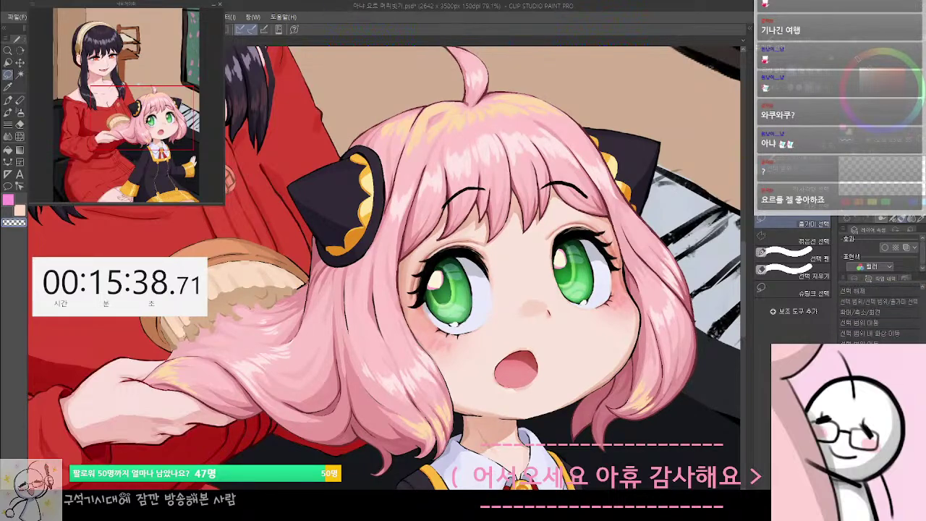
left_click(872, 339)
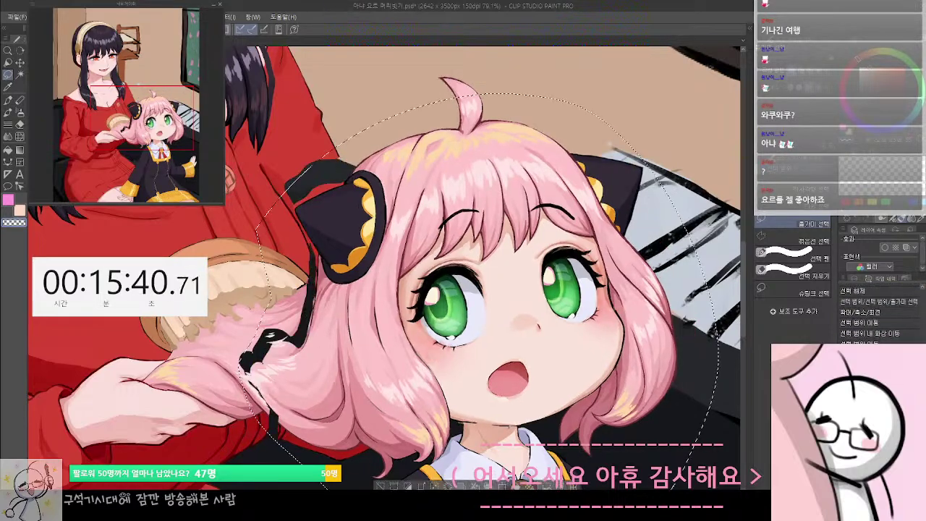
Clear the selection around the girl's head and check her proportions against the whole illustration
key("ctrl+d")
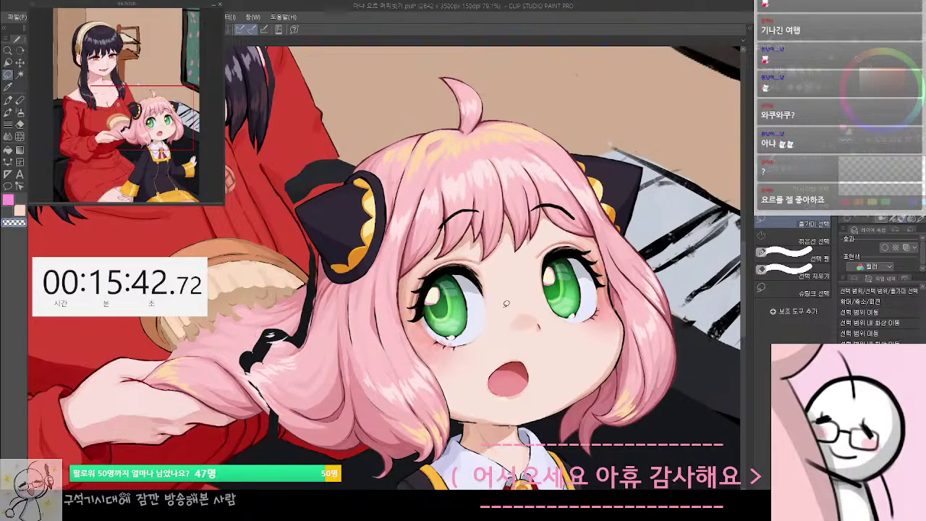
scroll(507, 304, "down", 5)
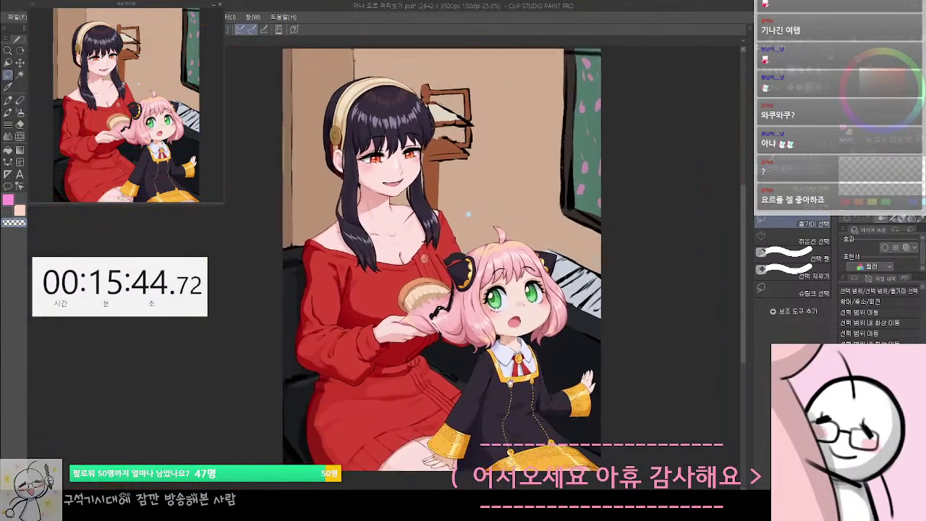
left_click_drag(510, 382, 522, 373)
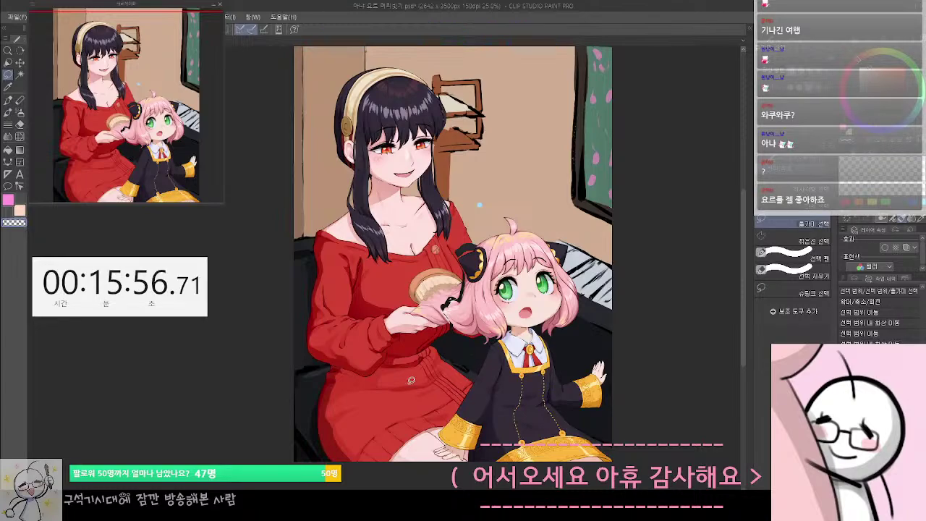
scroll(439, 308, "down", 1)
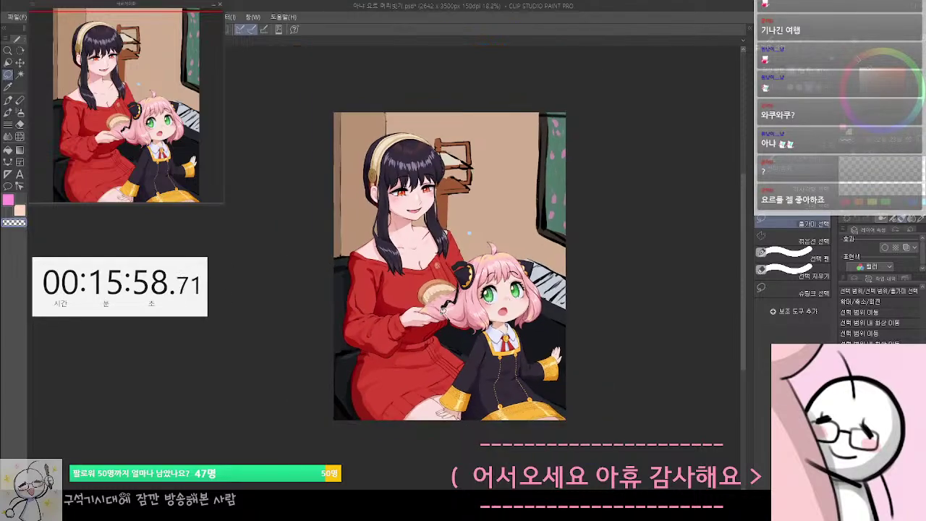
scroll(441, 311, "up", 3)
mouse_move(507, 409)
left_mouse_down()
mouse_move(492, 323)
mouse_move(515, 412)
left_mouse_up()
scroll(484, 322, "up", 2)
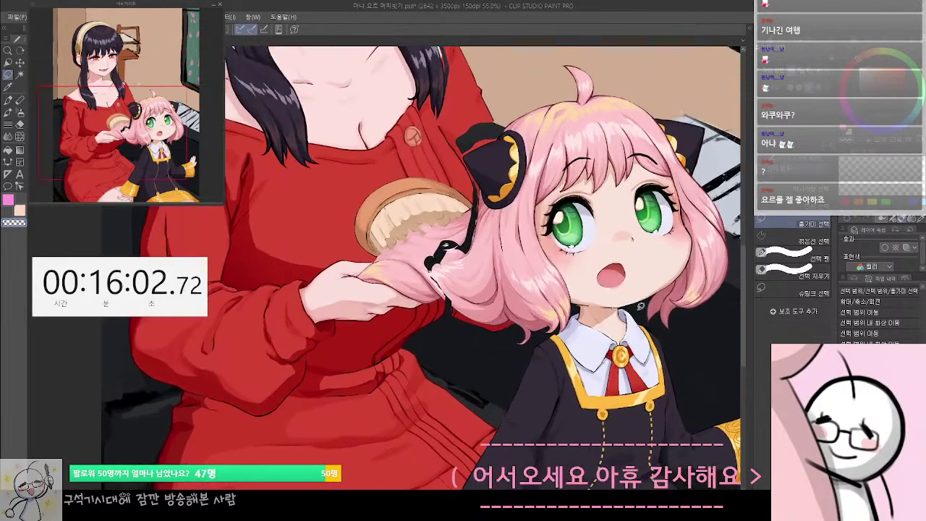
Show the layer list, switch to the painting brush and sample the light pink hair colour beside the black gap near the hairbrush
scroll(516, 362, "up", 3)
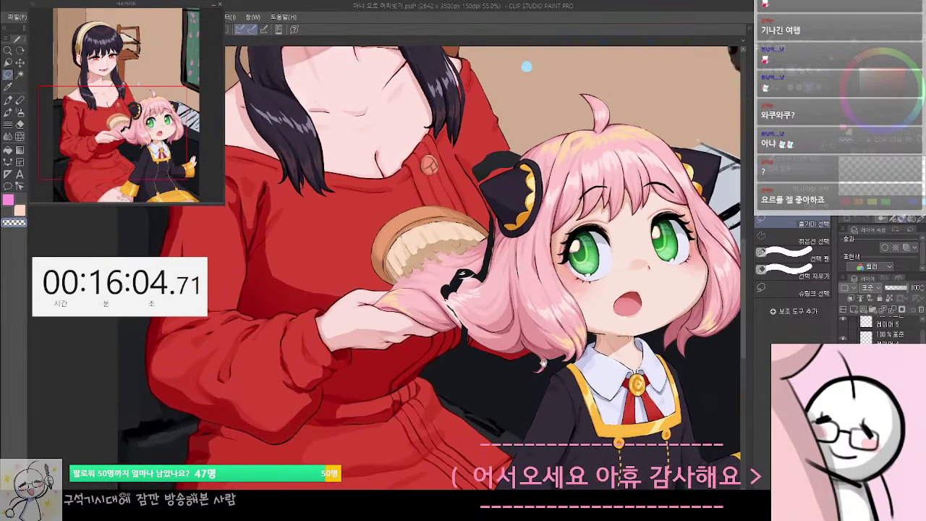
scroll(389, 243, "up", 2)
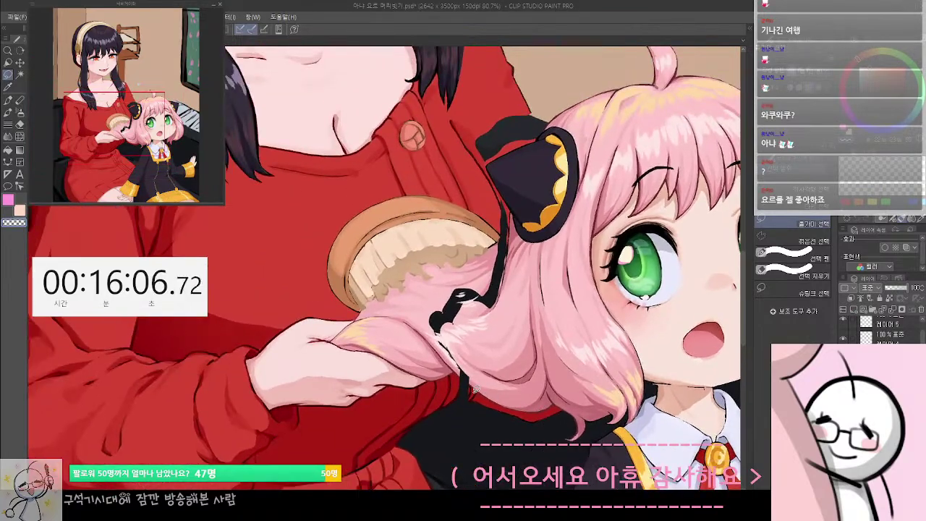
scroll(389, 243, "up", 1)
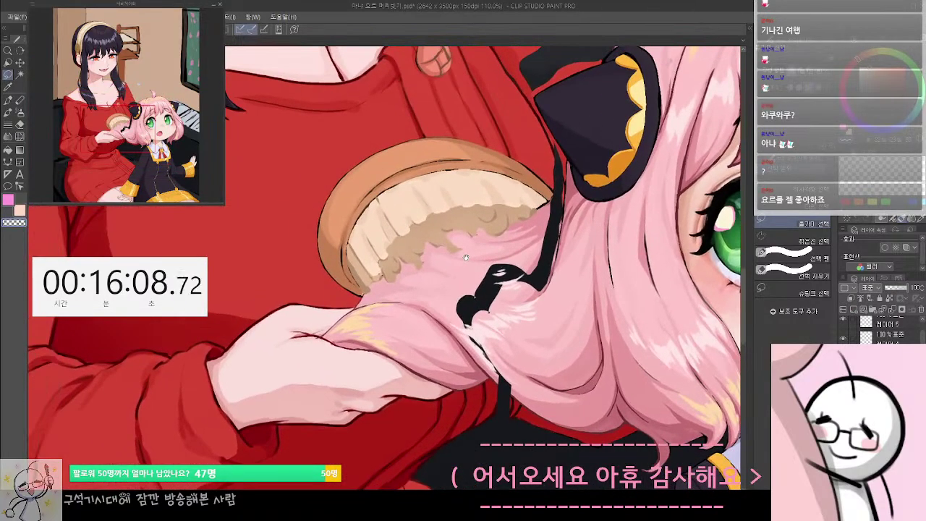
scroll(454, 316, "up", 1)
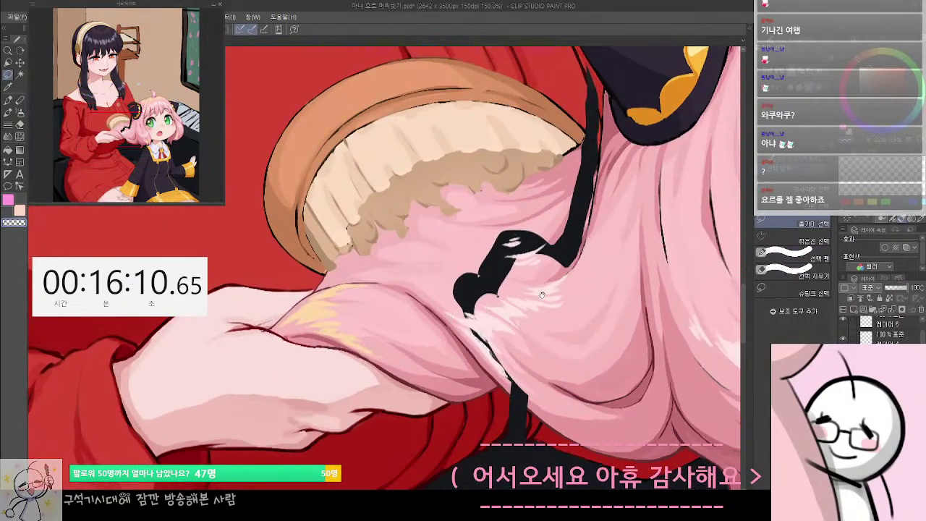
mouse_move(542, 296)
left_mouse_down()
mouse_move(521, 258)
mouse_move(530, 294)
left_mouse_up()
scroll(884, 330, "down", 6)
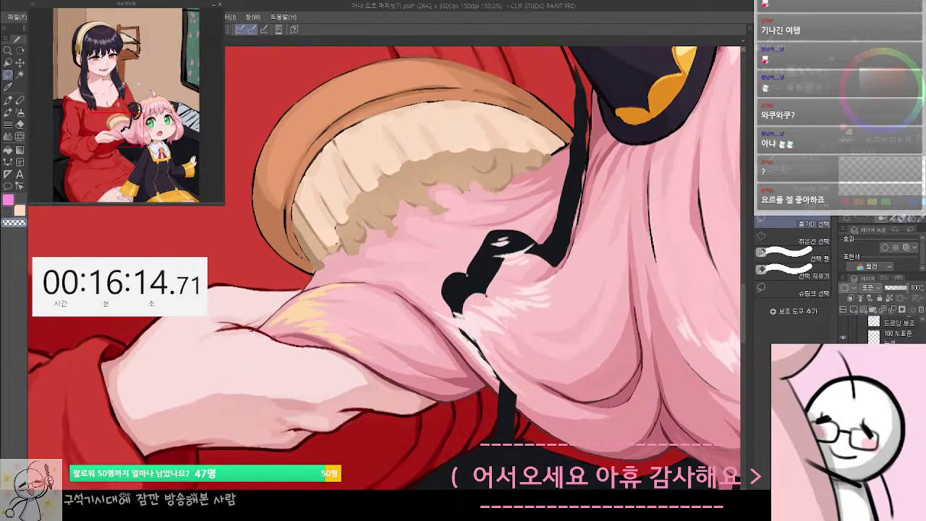
left_click_drag(501, 256, 512, 259)
key("p")
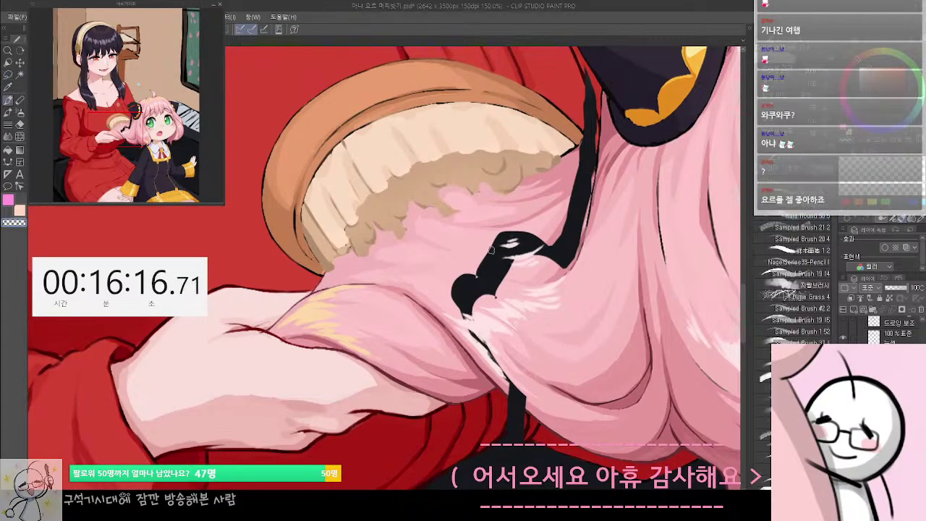
left_click(445, 271, "alt")
left_click_drag(630, 340, 634, 317)
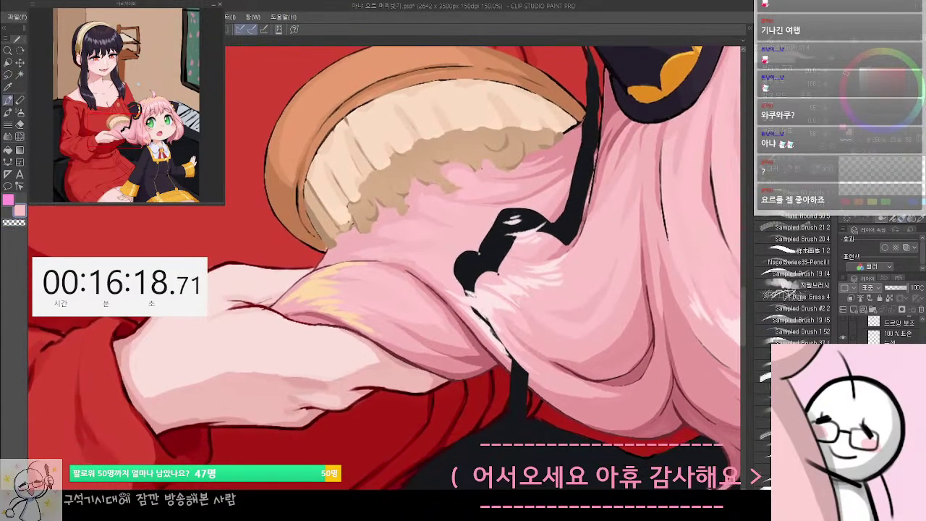
Hide the white and yellow hair highlights to expose the base hair around the black gap near the hairbrush
scroll(890, 329, "up", 1)
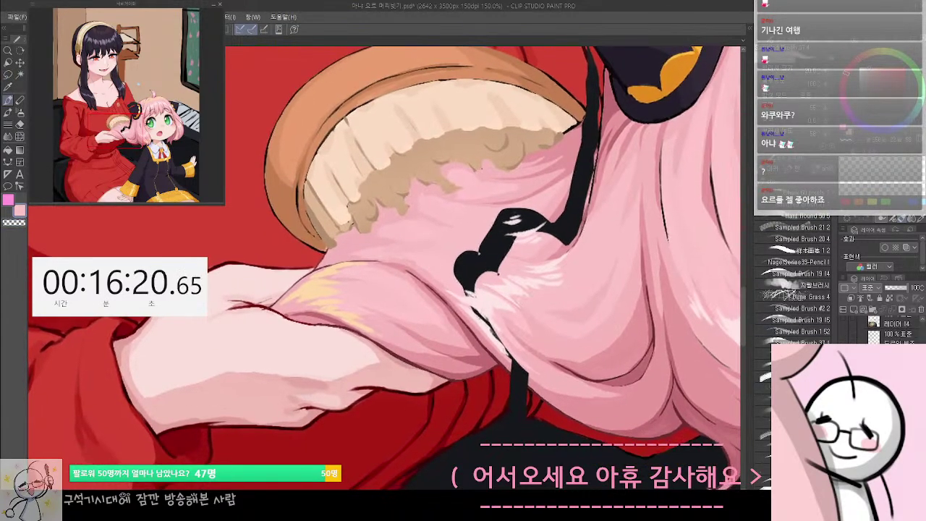
key("ctrl+z")
key("ctrl+z")
left_click_drag(531, 307, 518, 311)
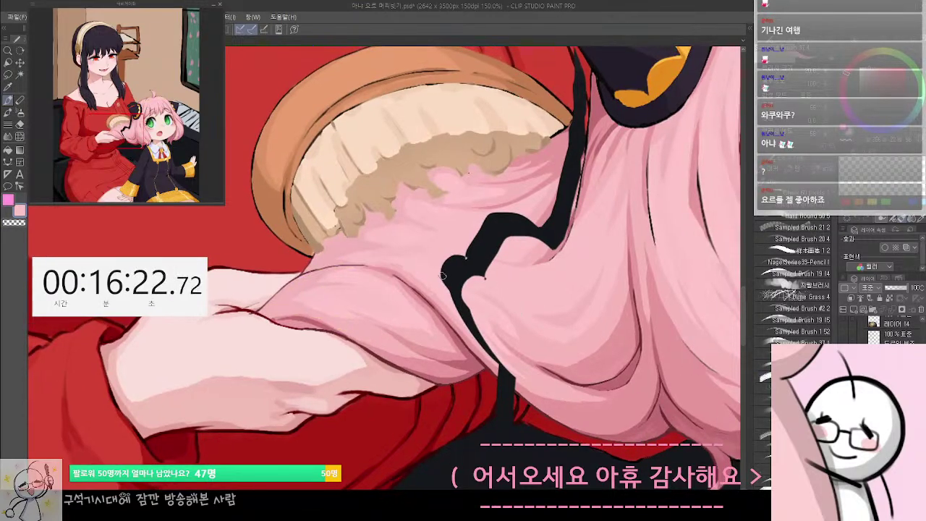
Paint light pink over the lower part of the black gap in the brushed hair, down to the hair's bottom edge beside the hand
mouse_move(443, 281)
left_mouse_down()
mouse_move(465, 301)
mouse_move(444, 271)
mouse_move(481, 283)
mouse_move(489, 278)
mouse_move(464, 244)
left_mouse_up()
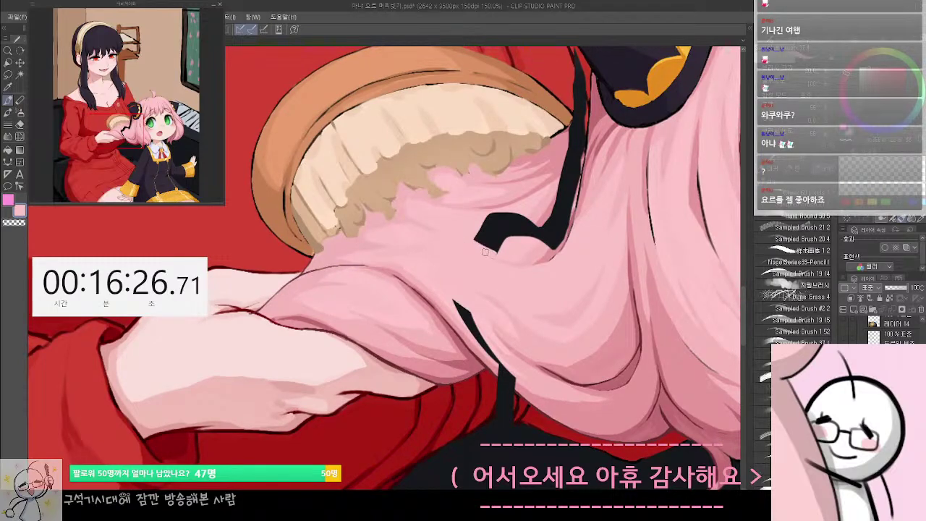
mouse_move(493, 257)
left_mouse_down()
mouse_move(484, 242)
mouse_move(490, 235)
mouse_move(527, 233)
mouse_move(514, 190)
left_mouse_up()
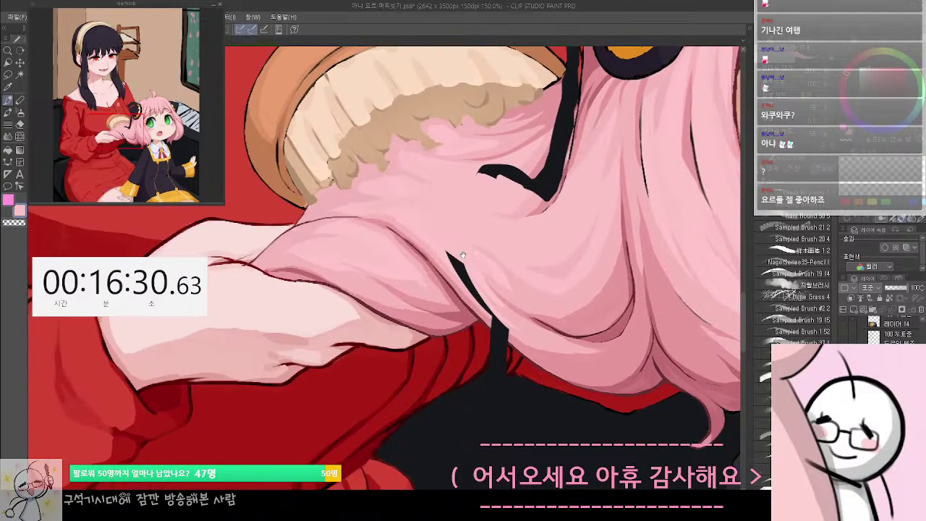
mouse_move(447, 256)
left_mouse_down()
mouse_move(471, 269)
mouse_move(446, 254)
mouse_move(489, 311)
left_mouse_up()
mouse_move(489, 312)
left_mouse_down()
mouse_move(472, 281)
mouse_move(496, 318)
mouse_move(501, 276)
mouse_move(510, 295)
left_mouse_up()
Refine the shading and outline of the repaired hair's bottom edge beside the hand with sampled pink and dark maroon tones
key("x")
left_click(527, 292, "alt")
mouse_move(479, 265)
left_mouse_down()
mouse_move(537, 311)
mouse_move(479, 272)
mouse_move(526, 311)
left_mouse_up()
left_click(519, 300, "alt")
mouse_move(492, 278)
left_mouse_down()
mouse_move(538, 305)
mouse_move(488, 271)
mouse_move(501, 291)
mouse_move(493, 281)
mouse_move(539, 306)
mouse_move(506, 290)
mouse_move(466, 246)
mouse_move(512, 264)
left_mouse_up()
key("ctrl+z")
left_click(506, 266, "alt")
left_click(478, 241, "alt")
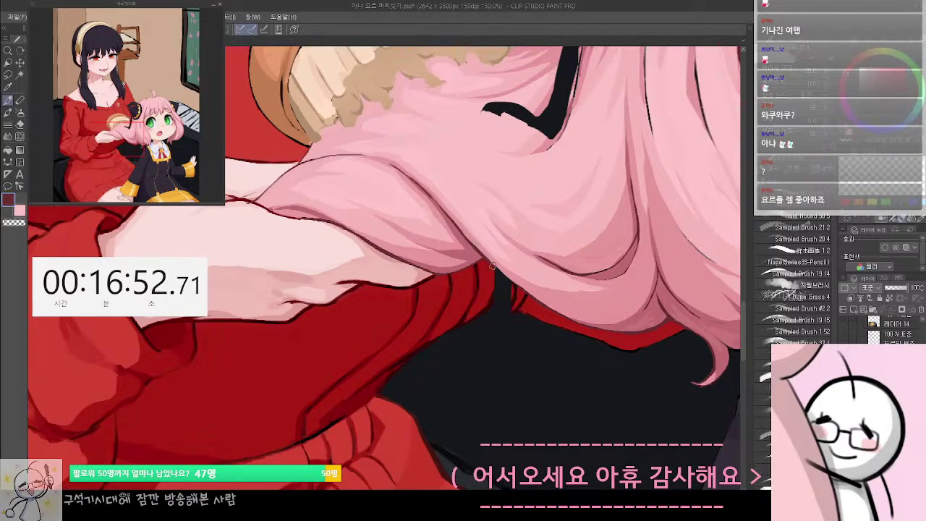
Lasso the red dress strip beneath the hair's bottom edge and shift it slightly up and left towards the dress folds
left_click_drag(527, 293, 472, 338)
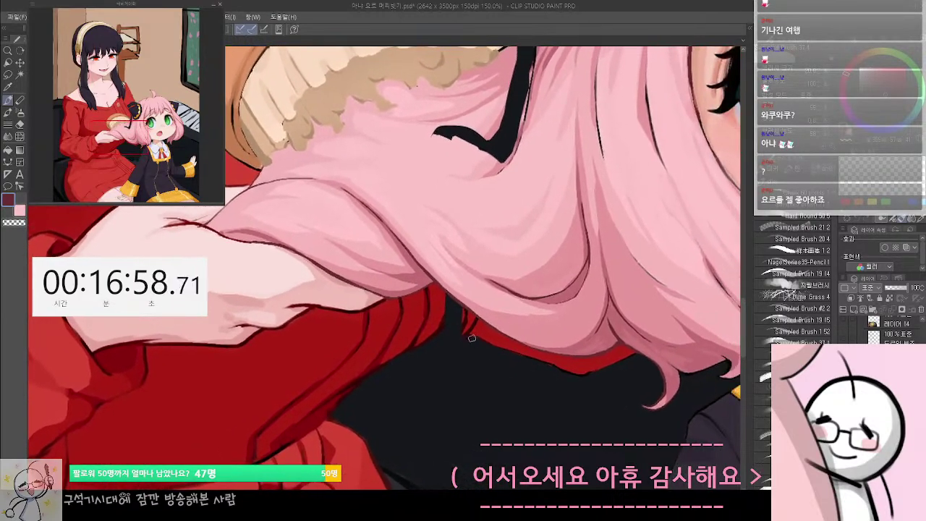
key("m")
mouse_move(456, 308)
left_mouse_down()
mouse_move(484, 389)
mouse_move(596, 398)
mouse_move(637, 355)
mouse_move(624, 344)
mouse_move(566, 358)
mouse_move(466, 312)
left_mouse_up()
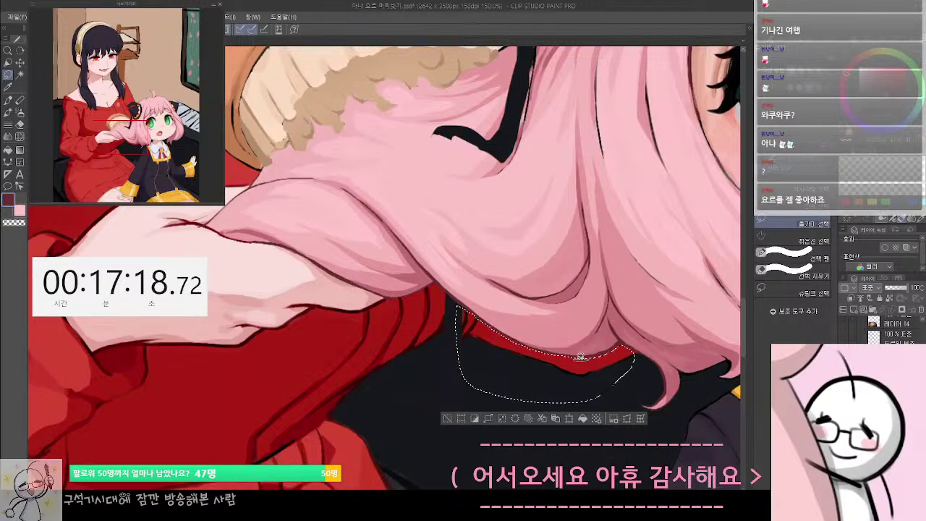
mouse_move(586, 366)
left_mouse_down()
mouse_move(582, 350)
mouse_move(586, 357)
left_mouse_up()
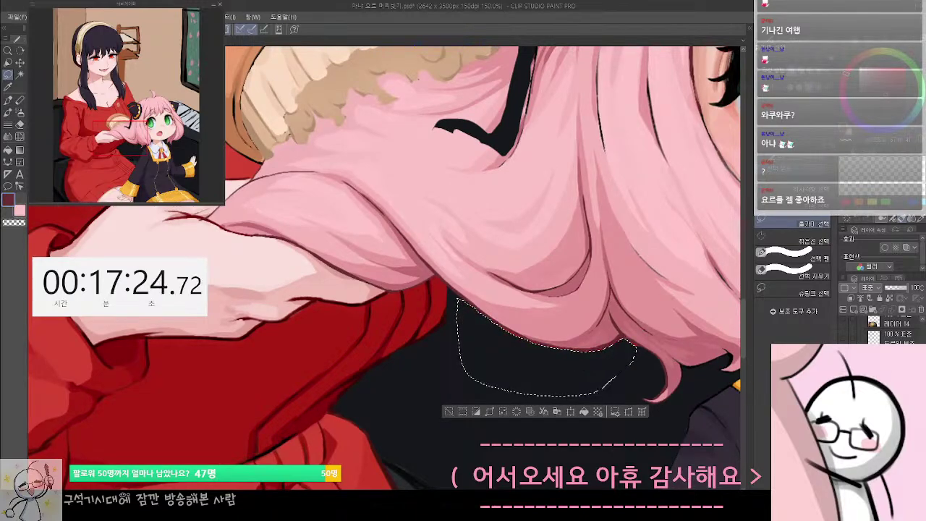
left_click_drag(467, 308, 631, 346)
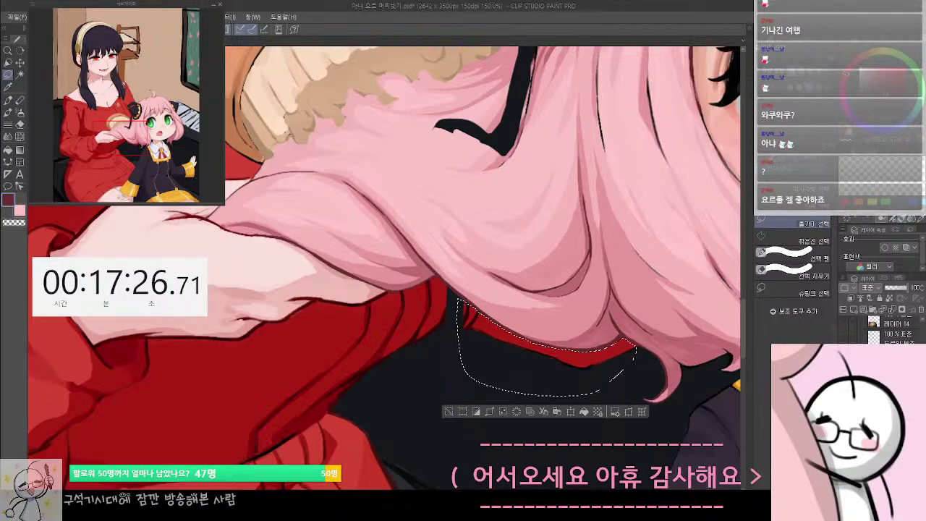
key("ctrl+t")
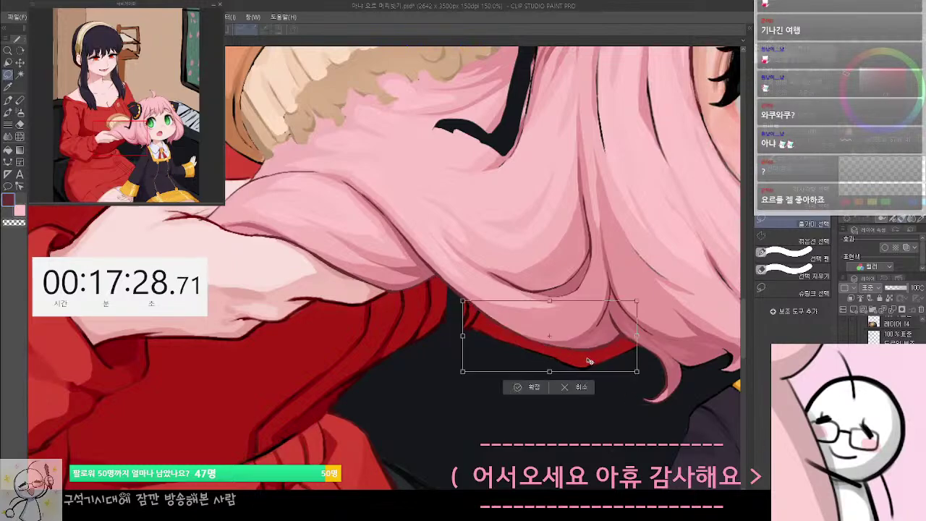
left_click_drag(588, 359, 578, 355)
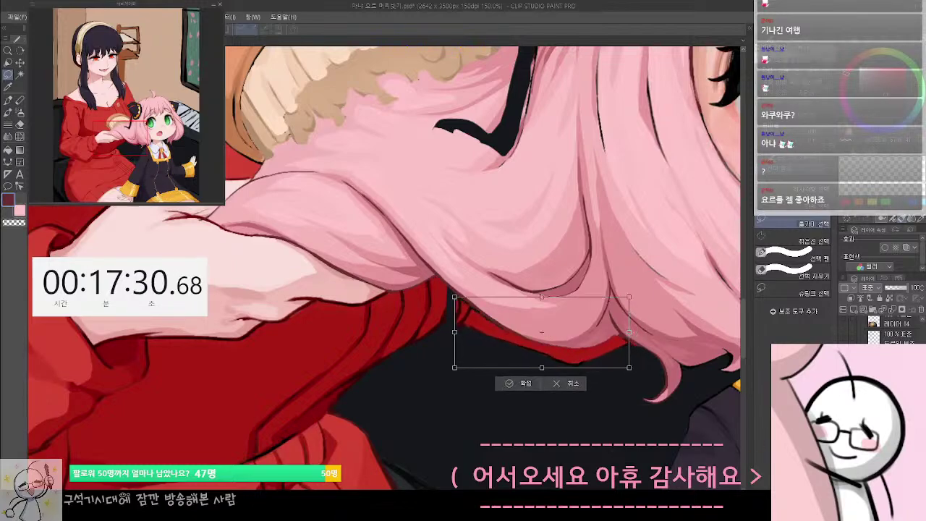
key("Return")
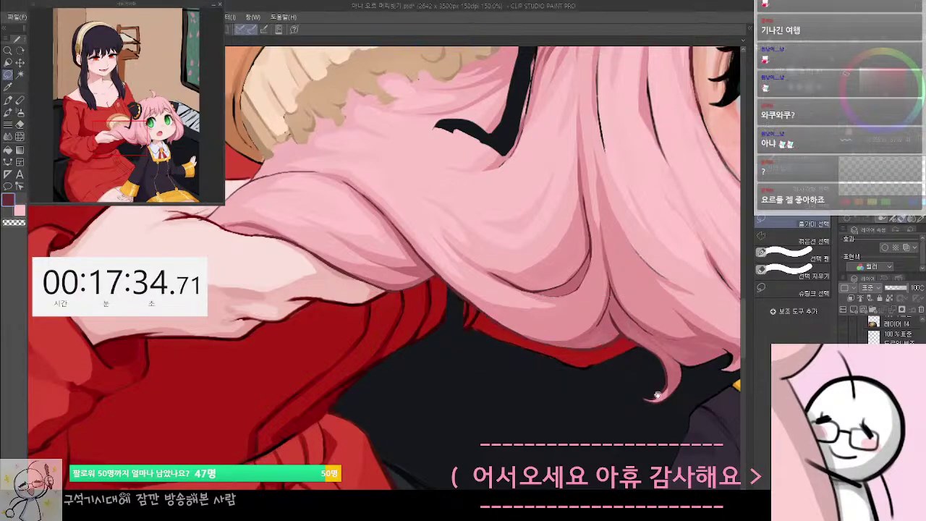
key("ctrl+t")
mouse_move(591, 357)
left_mouse_down()
mouse_move(575, 347)
mouse_move(578, 377)
mouse_move(576, 350)
left_mouse_up()
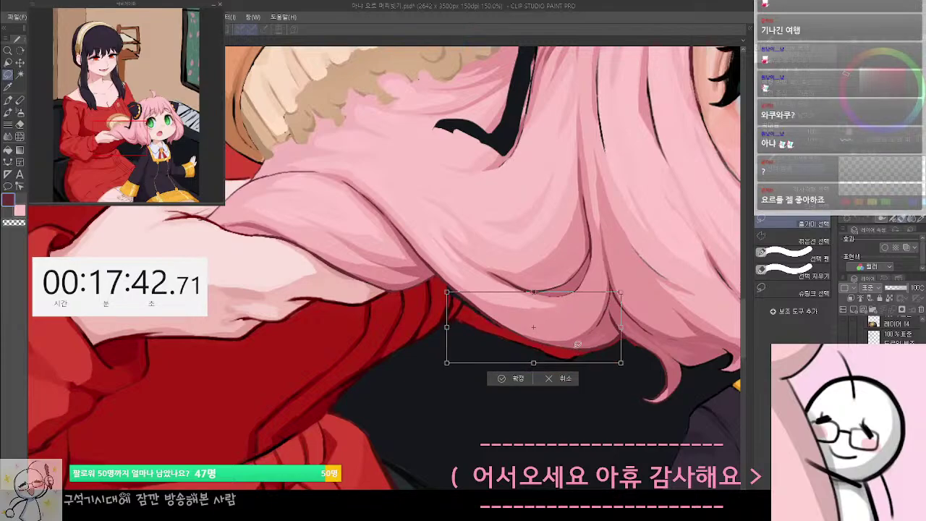
key("Return")
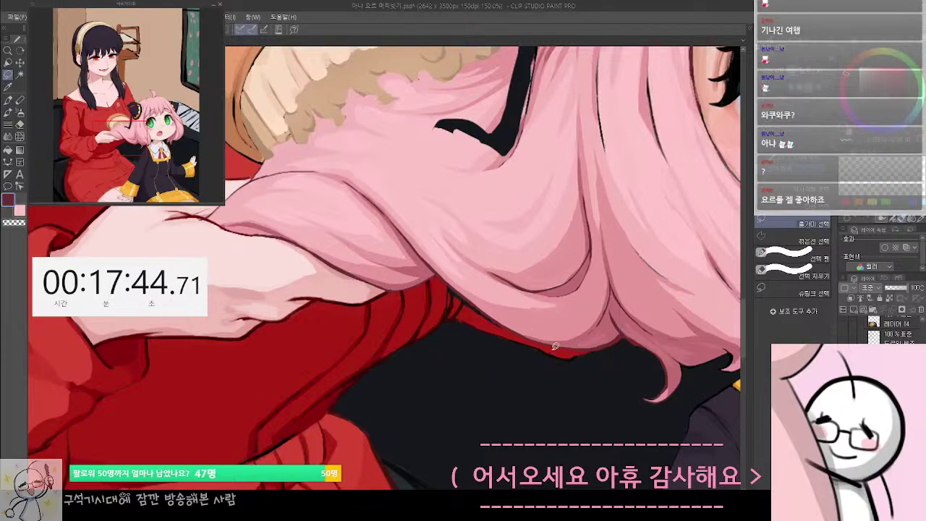
Touch up the tip of the red dress strip under the hair, undoing the excess changes
left_click_drag(553, 342, 557, 351)
left_click(558, 350)
key("b")
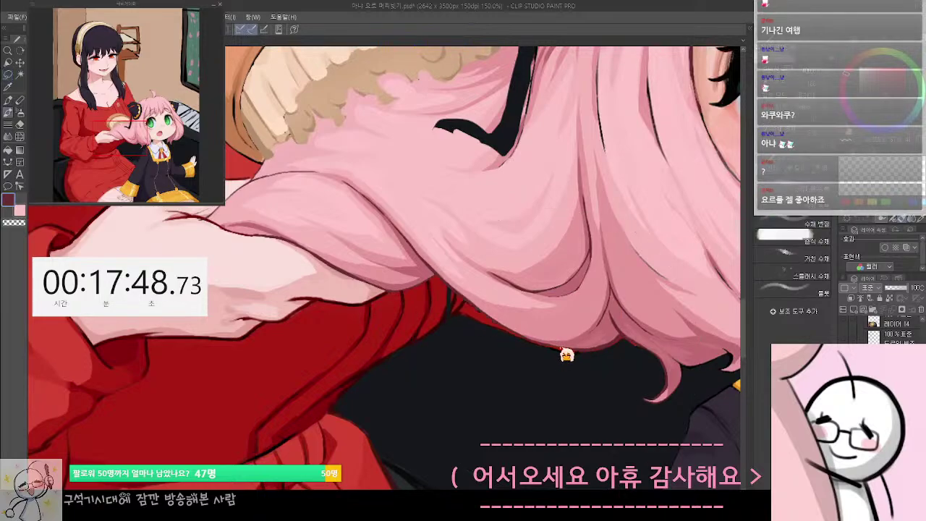
key("ctrl+z")
key("ctrl+z")
key("ctrl+z")
key("ctrl+z")
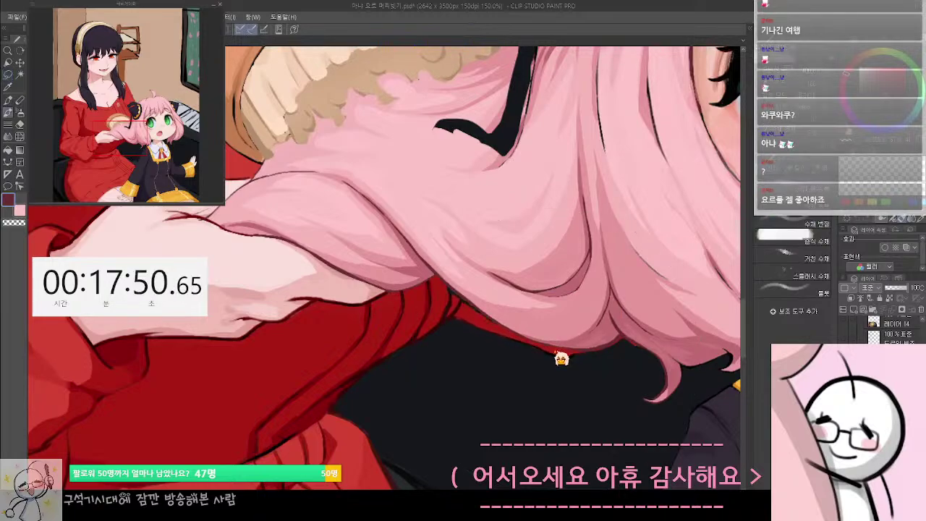
key("ctrl+z")
key("ctrl+y")
Fill the dark gap between the dress folds and the shifted strip with the sampled dress red using the painting brush
key("space")
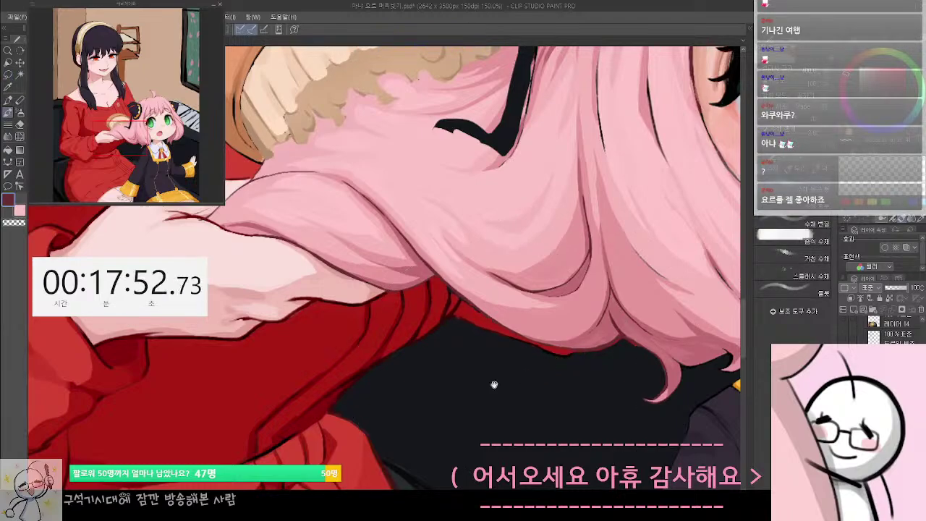
left_click_drag(494, 384, 528, 384)
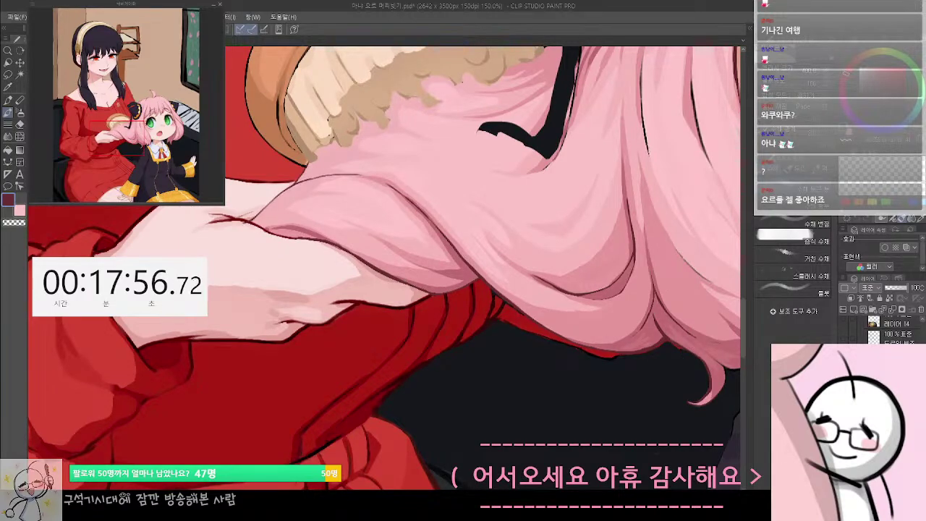
key("p")
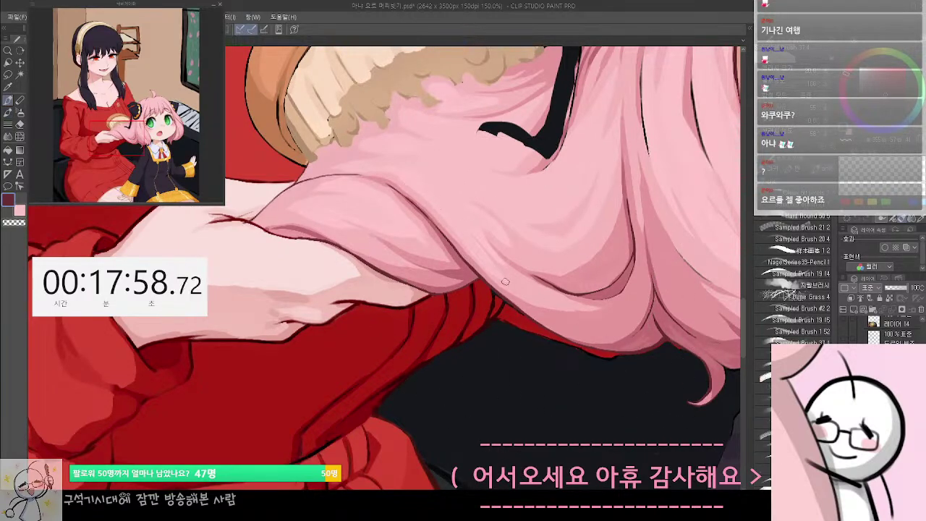
key("c")
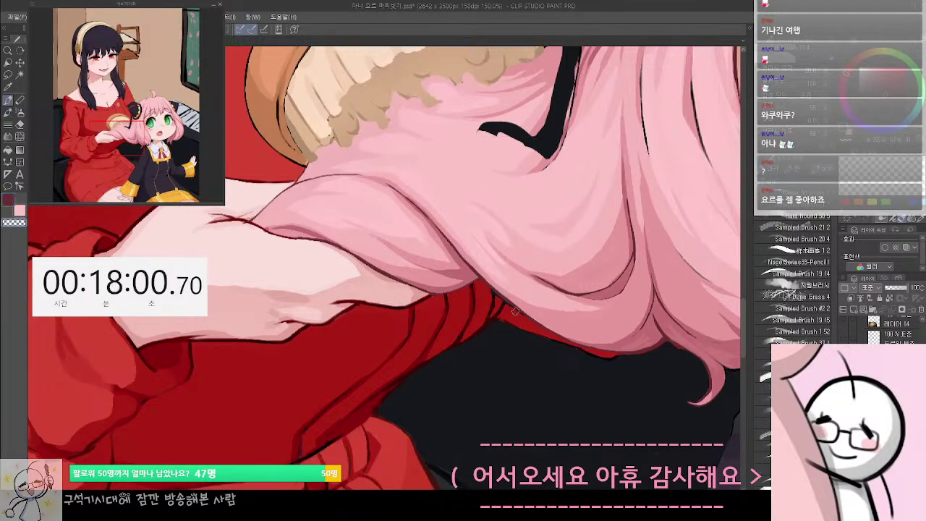
left_click(515, 311, "alt")
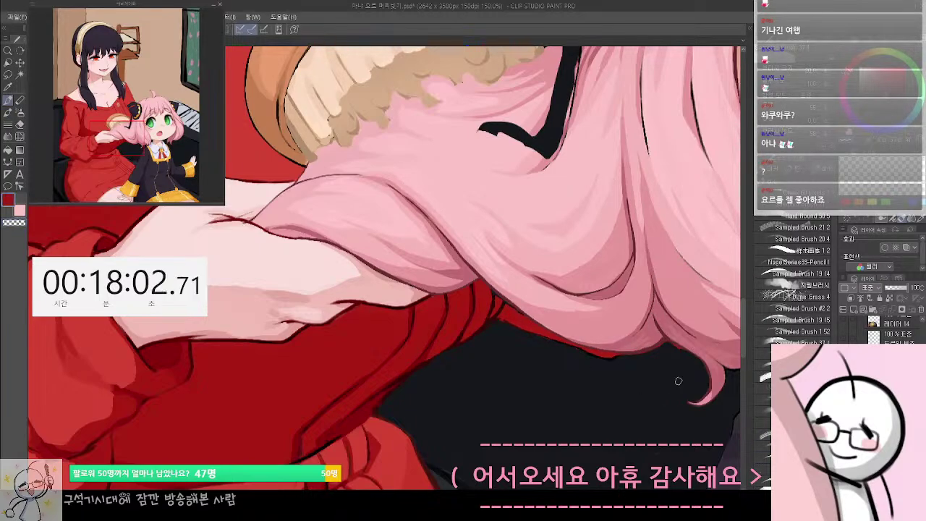
left_click_drag(491, 290, 499, 313)
key("ctrl+z")
key("ctrl+y")
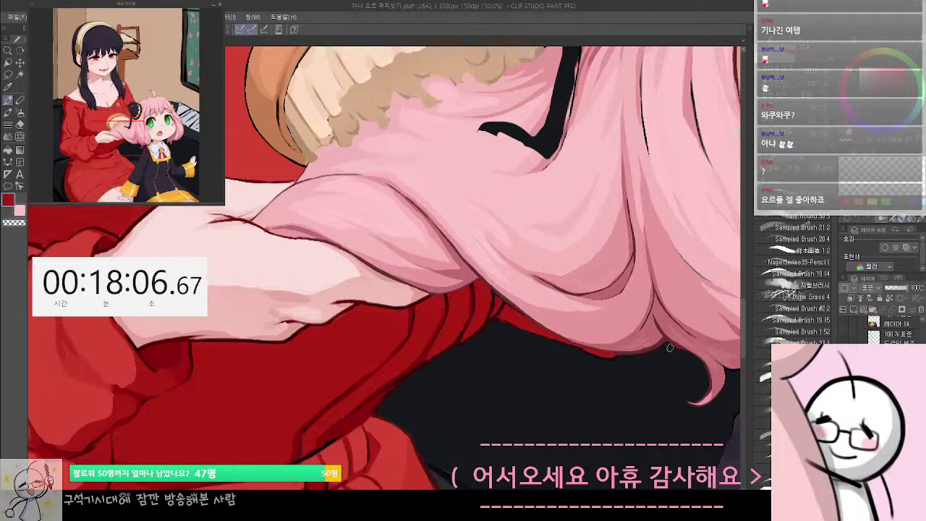
Add dark red fold lines to the repaired dress area under the hair, alternating the sampled dark red and the dress red
key("x")
left_click(490, 312, "alt")
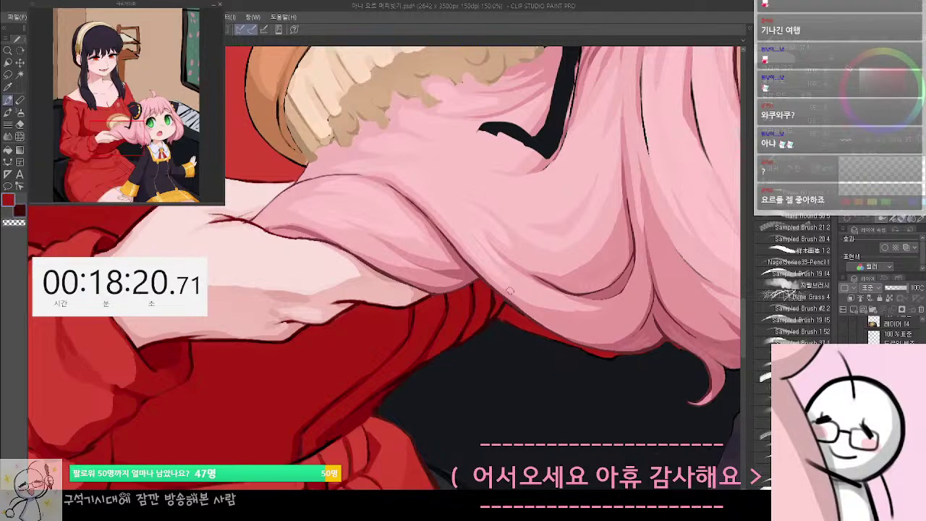
key("x")
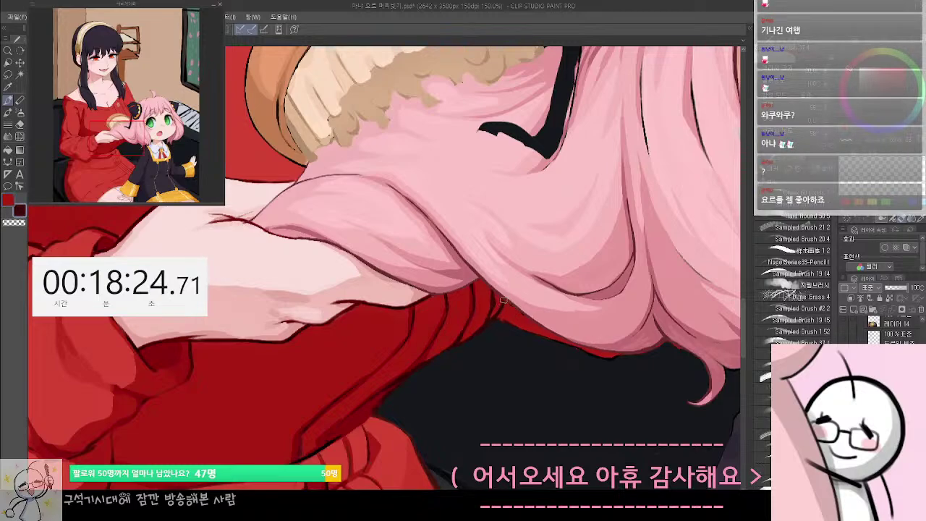
key("x")
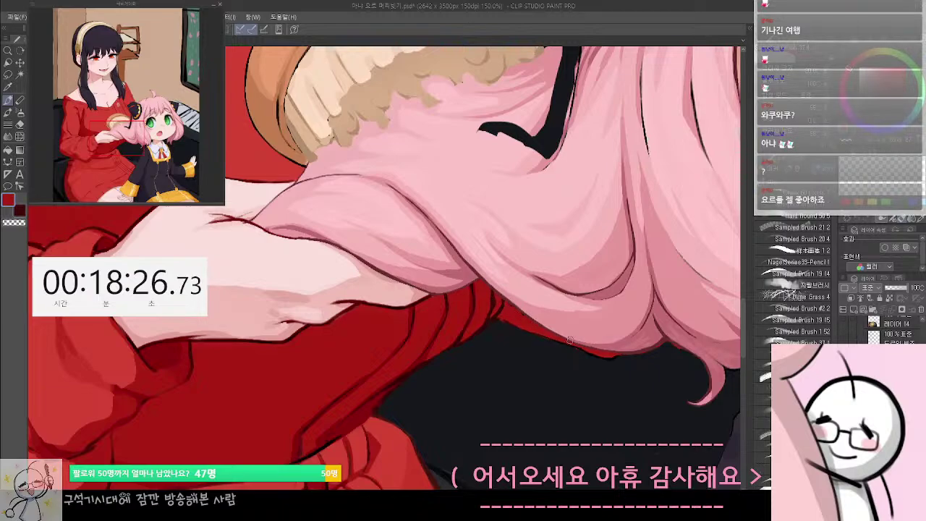
Sample the light pink hair colour and paint over the remaining black gap beside the hairbrush, up towards the brush's rim
left_click_drag(586, 348, 535, 302)
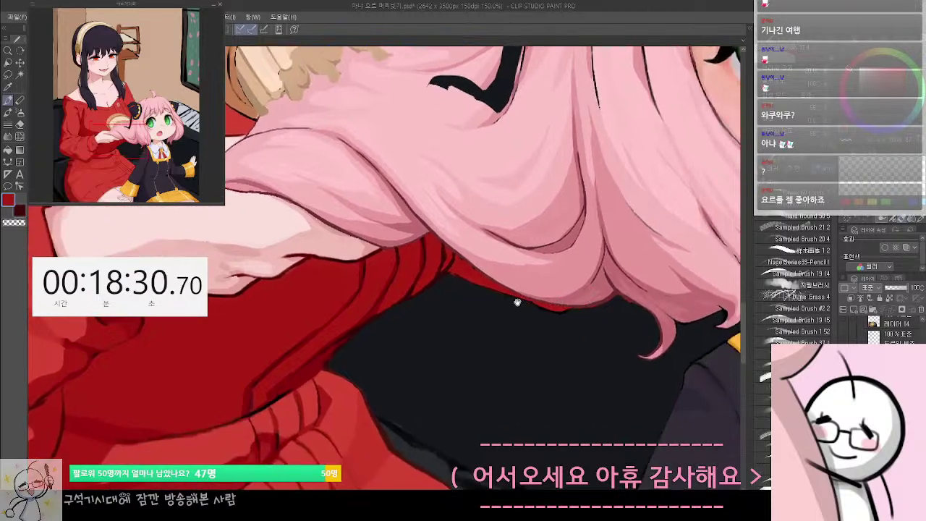
left_click_drag(471, 240, 510, 311)
scroll(512, 206, "down", 1)
scroll(538, 269, "up", 1)
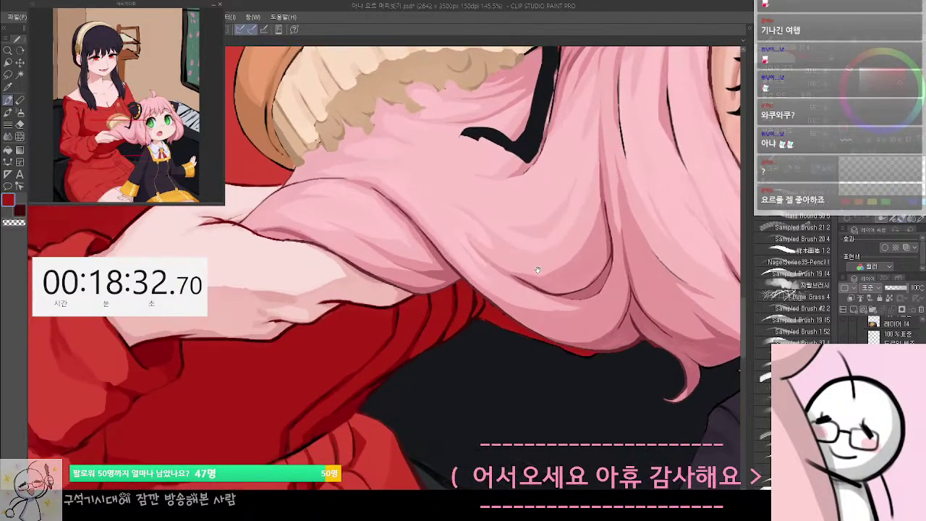
left_click_drag(522, 223, 510, 334)
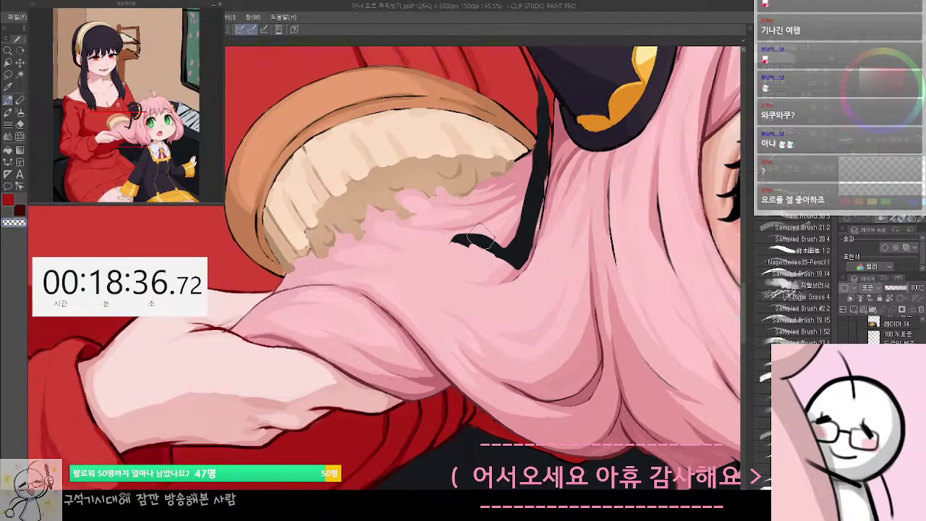
left_click_drag(479, 242, 495, 272)
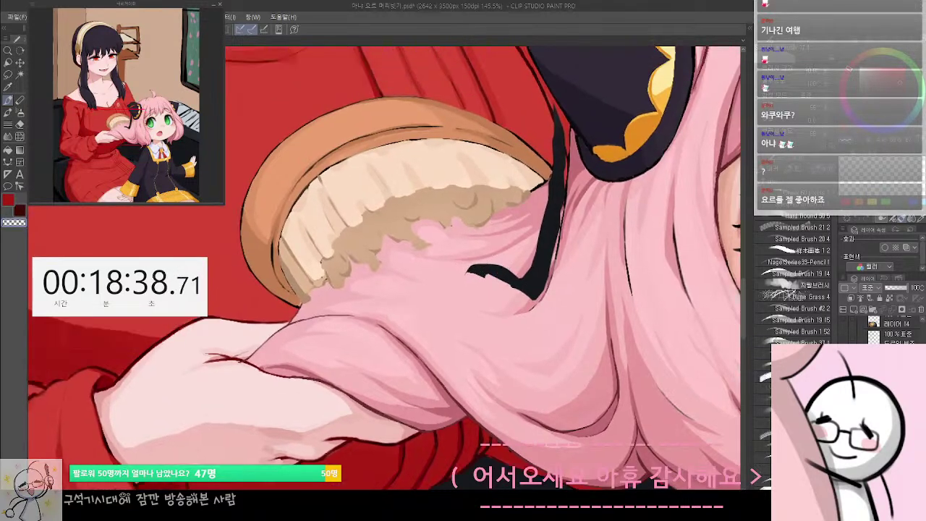
scroll(890, 330, "down", 1)
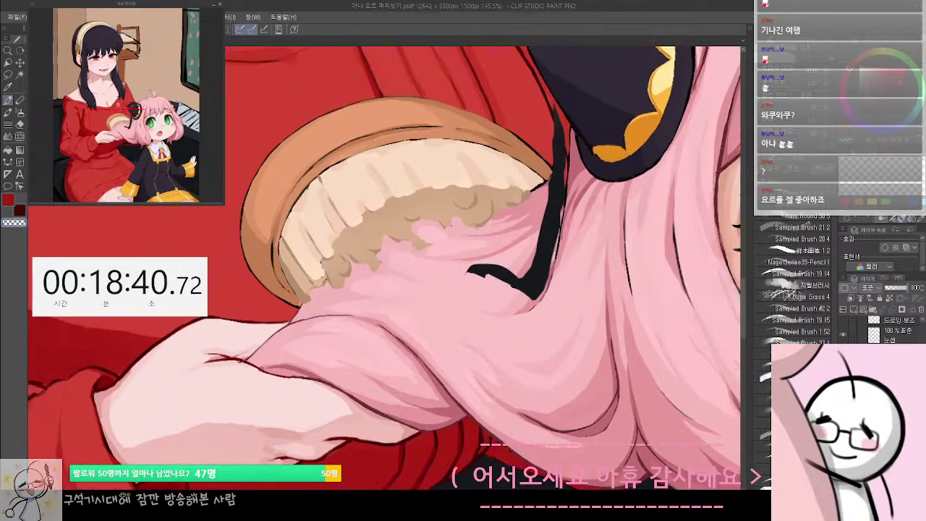
left_click(843, 350)
left_click(843, 351)
left_click_drag(659, 416, 572, 364)
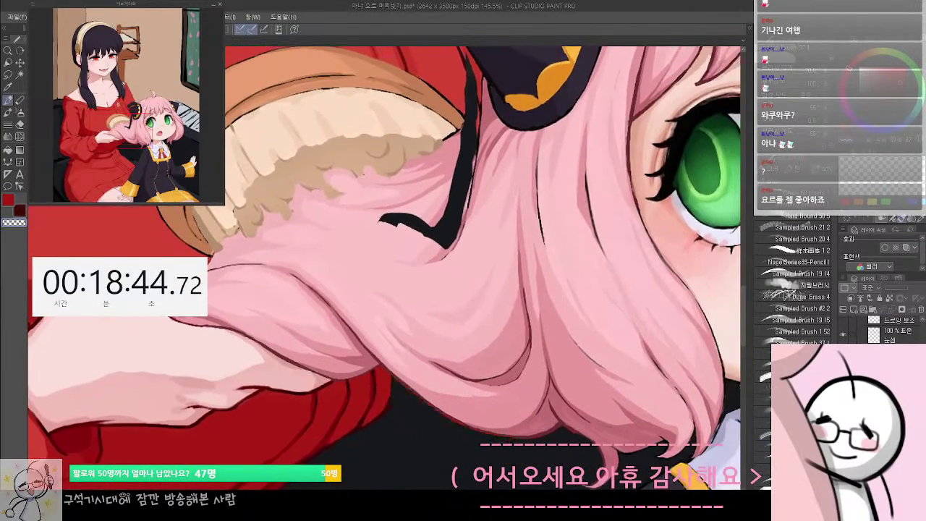
left_click_drag(421, 214, 458, 268)
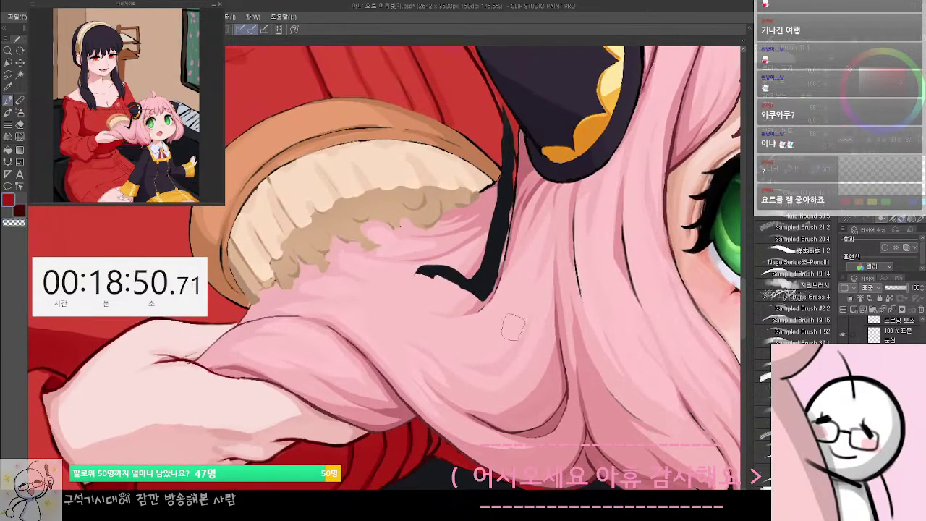
left_click(434, 293, "alt")
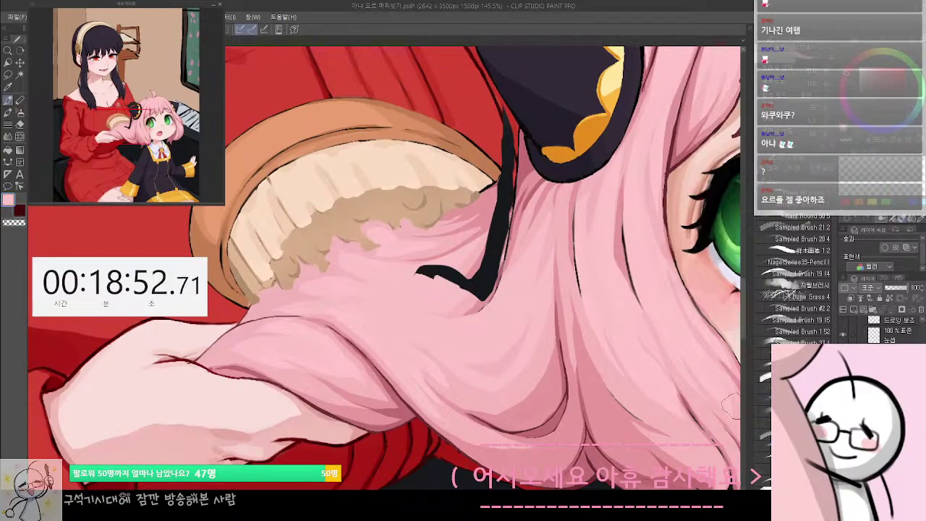
mouse_move(419, 272)
left_mouse_down()
mouse_move(450, 275)
mouse_move(484, 298)
mouse_move(499, 245)
left_mouse_up()
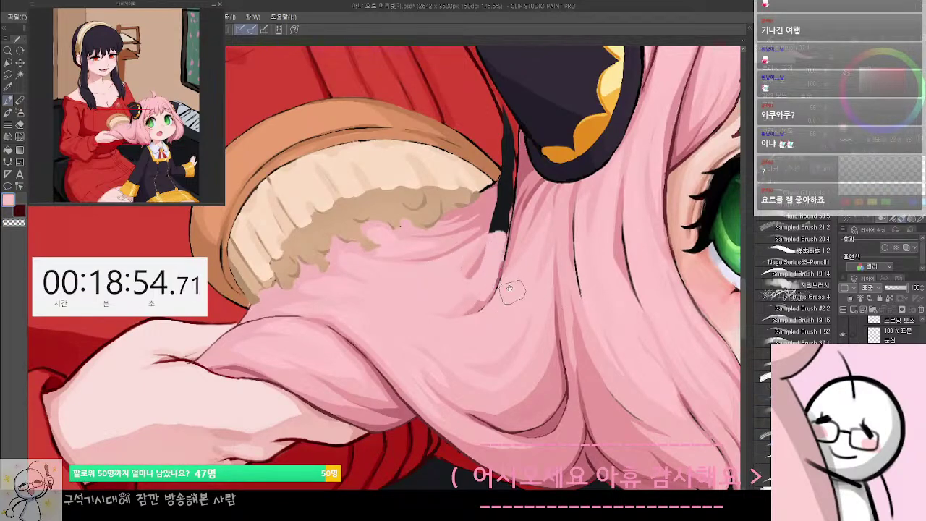
mouse_move(510, 292)
left_mouse_down()
mouse_move(492, 349)
mouse_move(504, 251)
left_mouse_up()
scroll(499, 253, "up", 3)
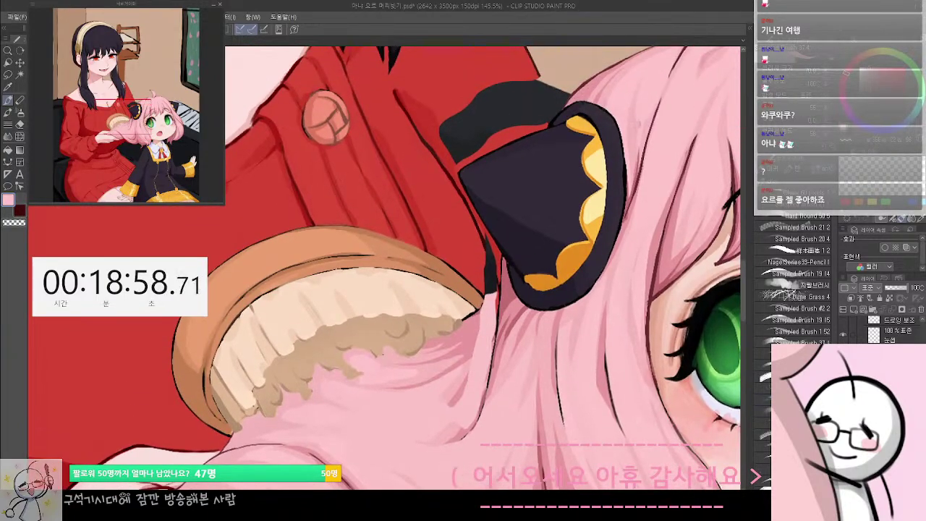
scroll(571, 434, "down", 9)
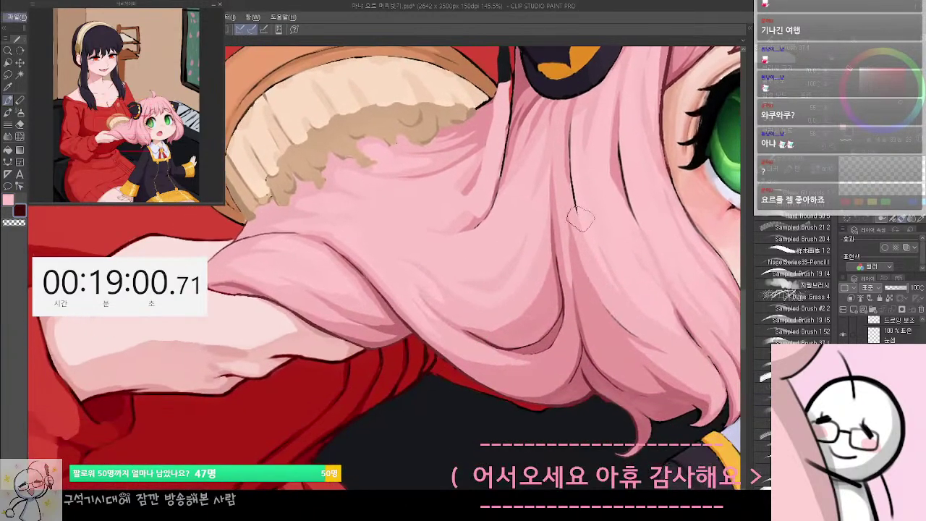
scroll(580, 219, "up", 9)
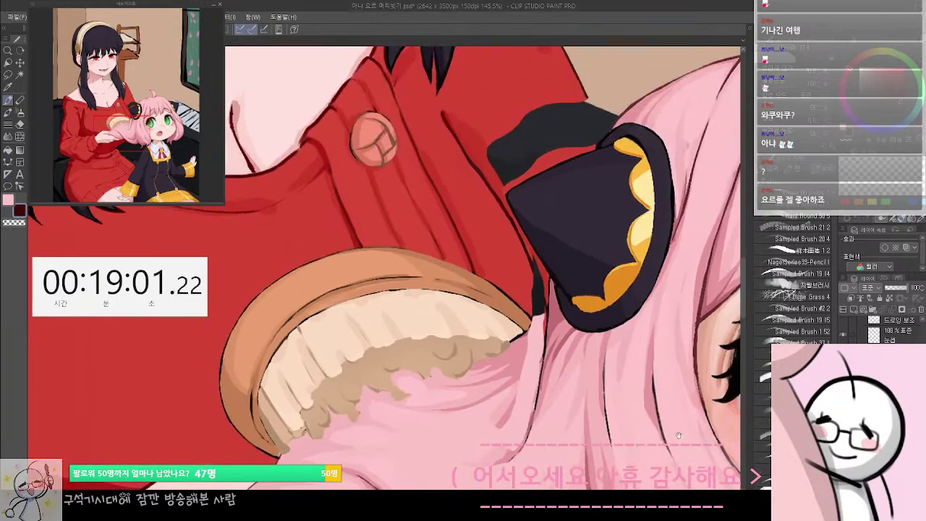
Fill the dark gap below the black hair ornament with the sampled dress red, and repaint the hair beside the hairbrush with sampled pink
left_click(511, 257, "alt")
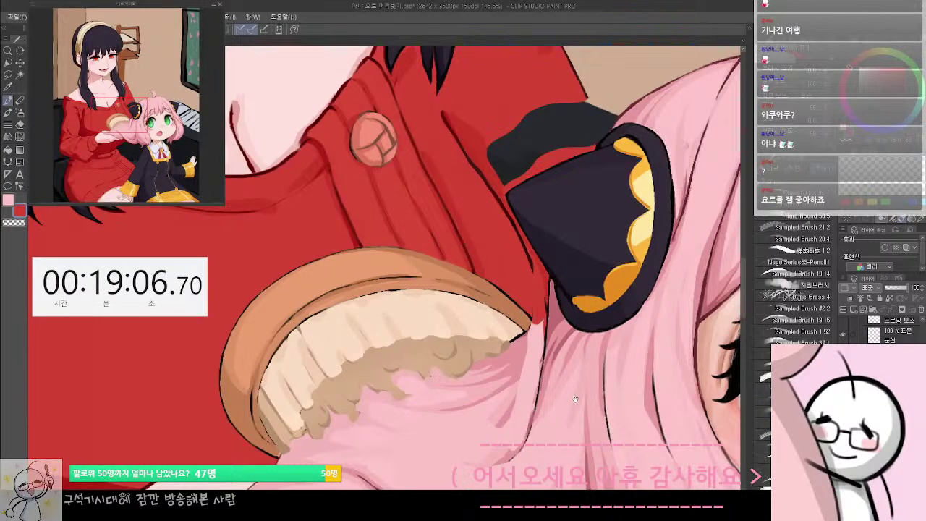
scroll(542, 298, "down", 4)
scroll(374, 269, "down", 4)
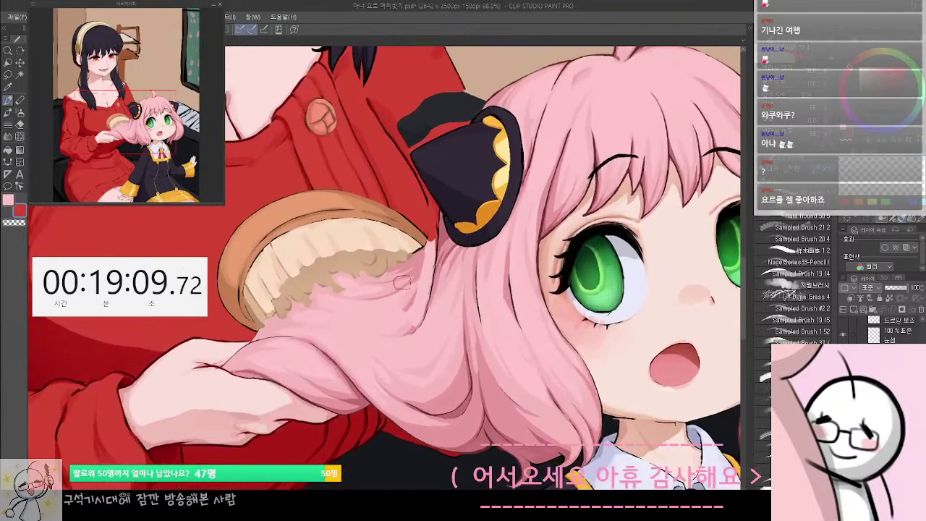
left_click_drag(457, 265, 488, 282)
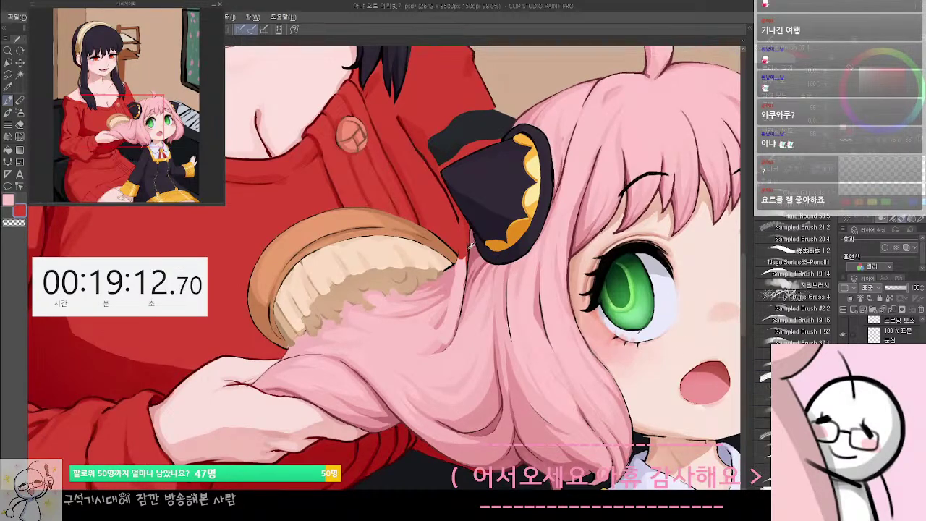
left_click(448, 280, "alt")
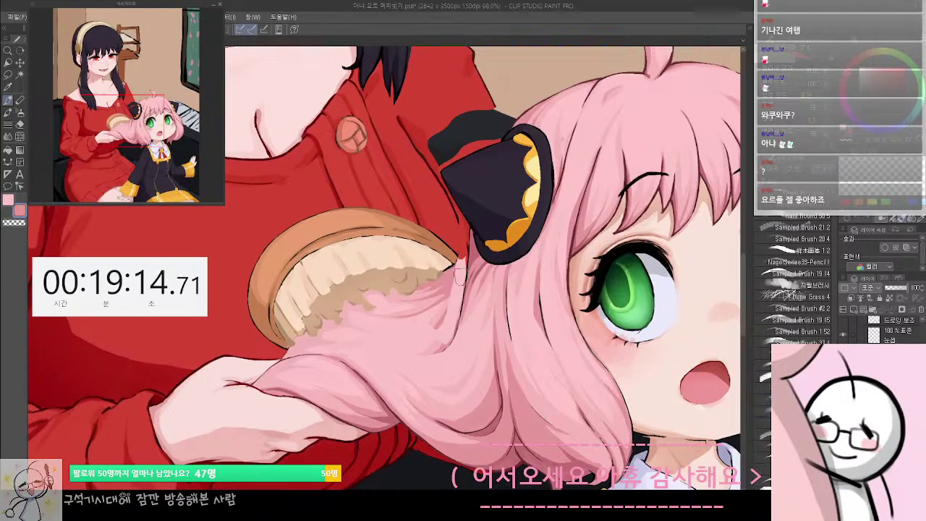
left_click_drag(460, 288, 458, 272)
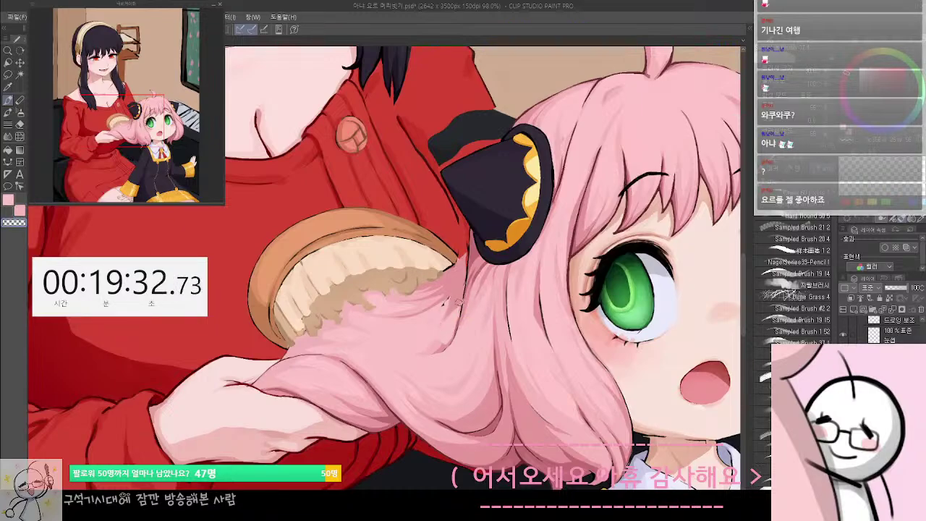
Try cutting gaps into the hair strand beside the hairbrush with the transparent colour, and undo the strokes
mouse_move(465, 308)
left_mouse_down()
mouse_move(470, 294)
mouse_move(438, 297)
mouse_move(495, 273)
left_mouse_up()
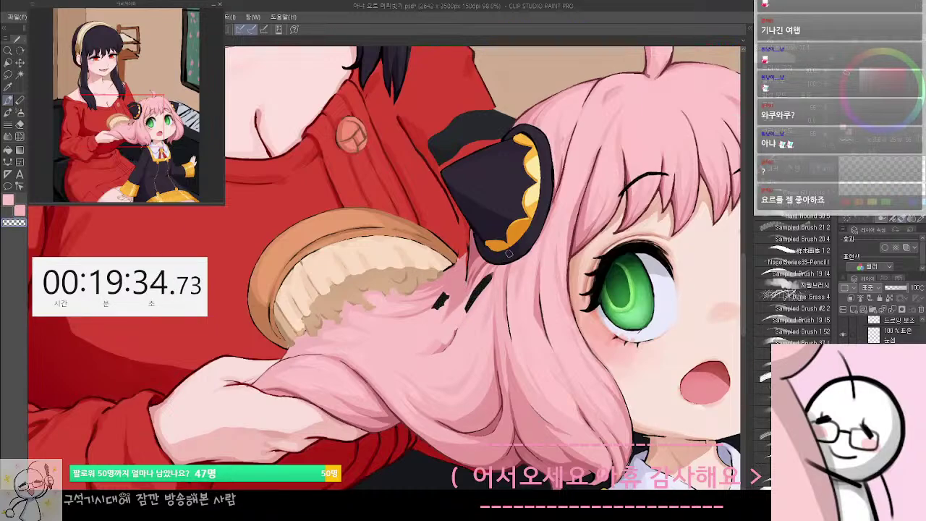
key("ctrl+z")
key("ctrl+z")
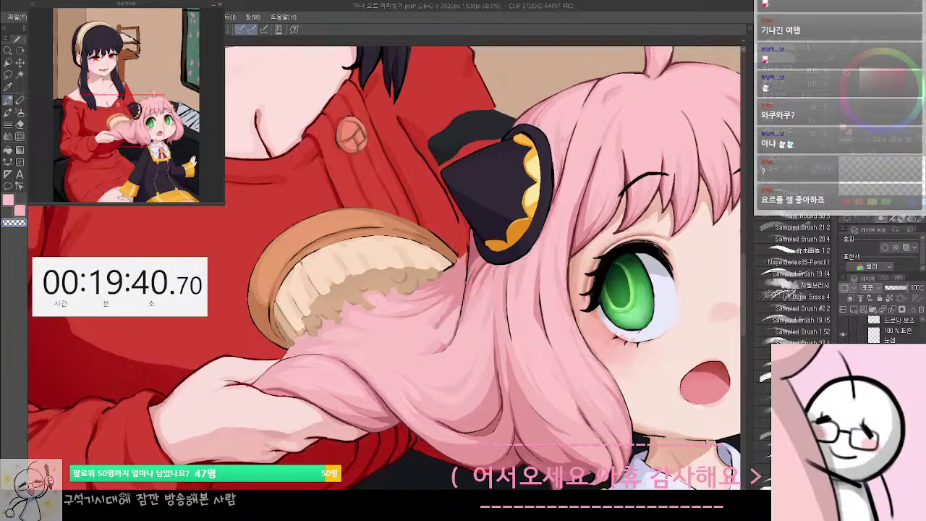
key("ctrl+z")
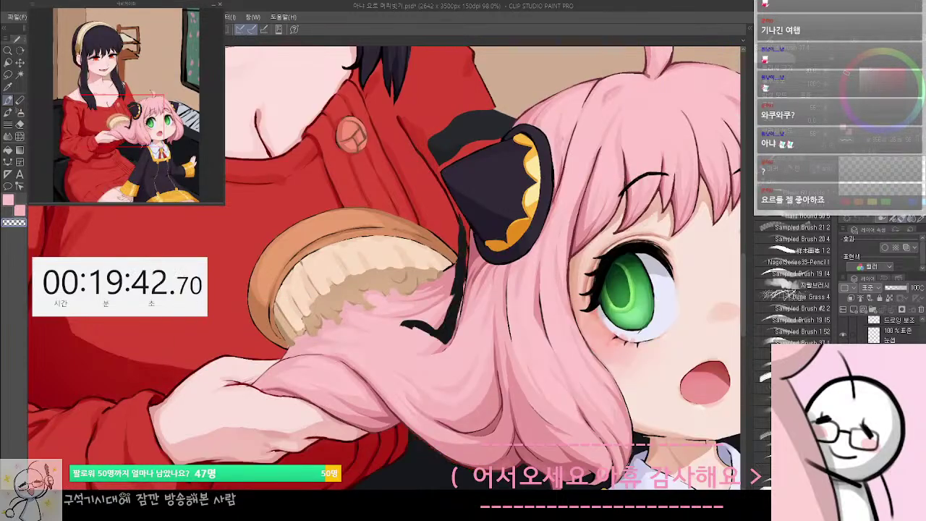
key("ctrl+y")
key("ctrl+z")
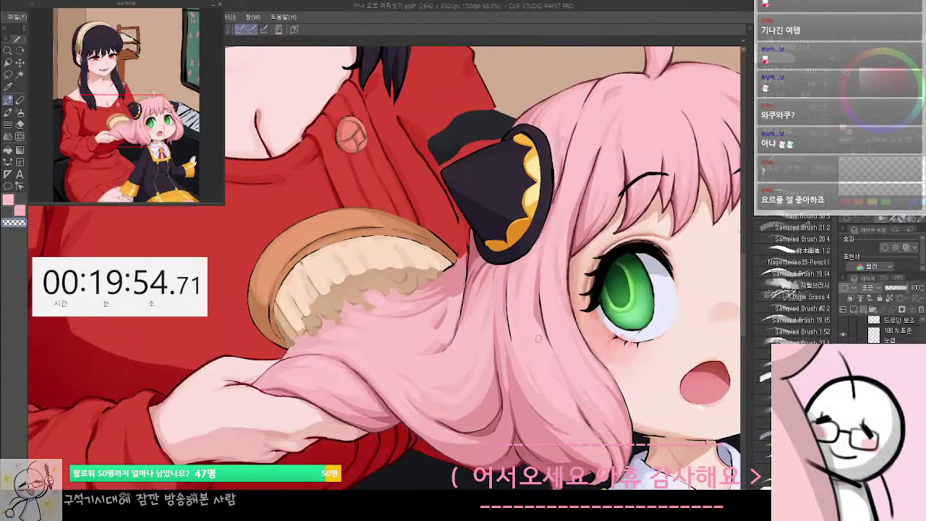
Rework the edge of the hair strand beside the hairbrush with darker pink shading
left_click_drag(491, 329, 489, 319)
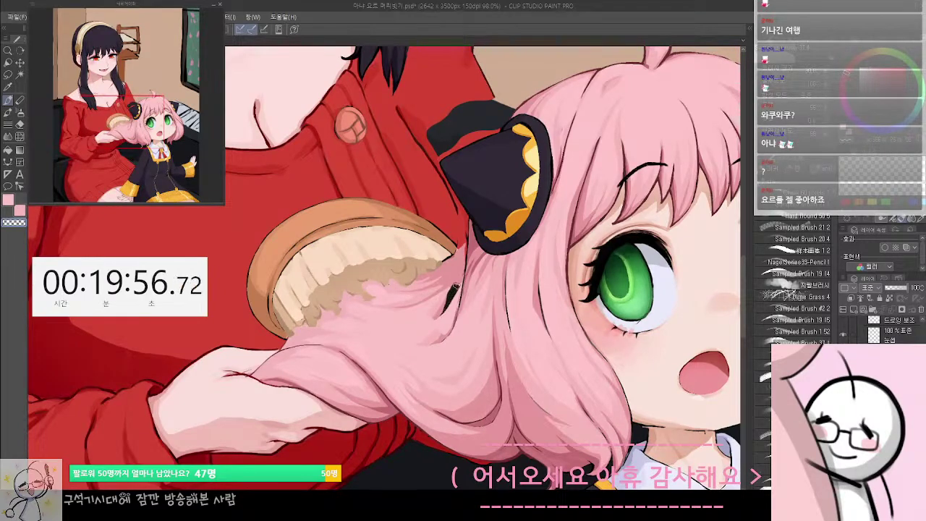
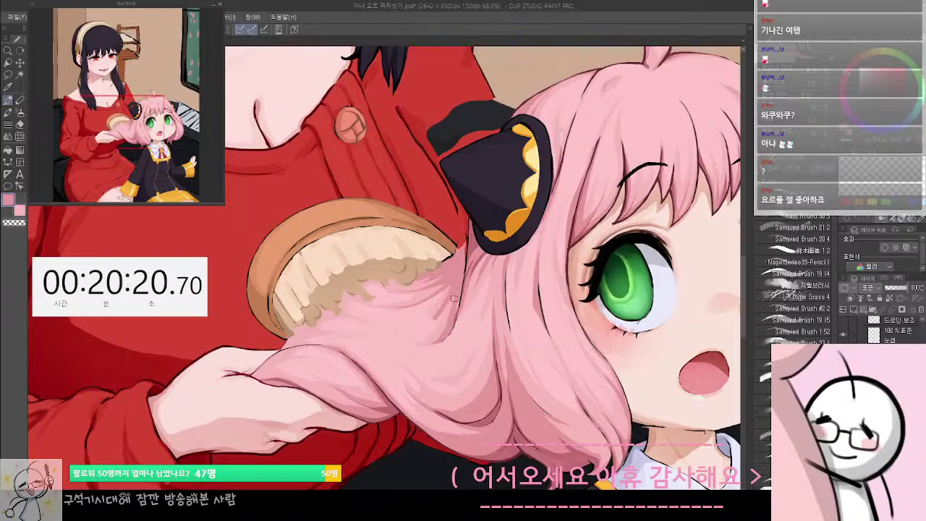
left_click_drag(473, 274, 499, 342)
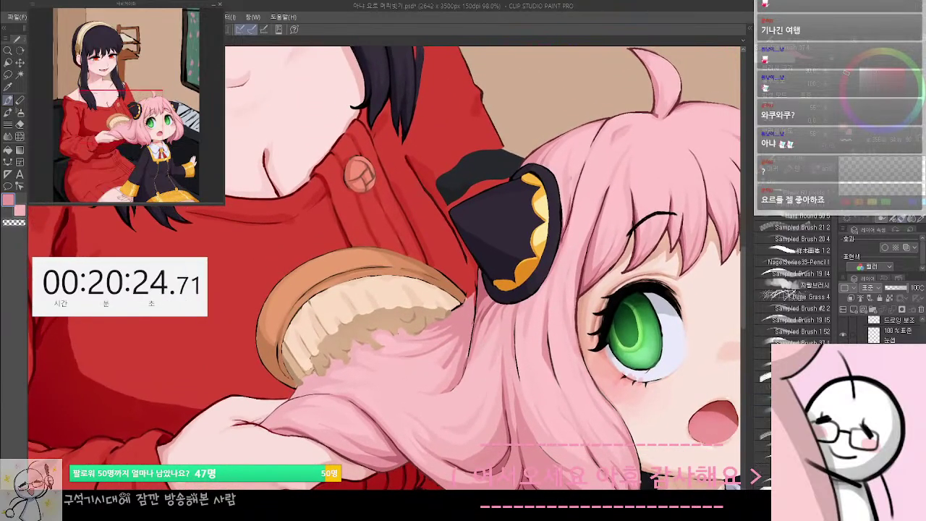
Touch up the hairbrush rim's tip with its sampled brown and the adjoining dress edge with the sampled dress red
left_click(275, 340, "alt")
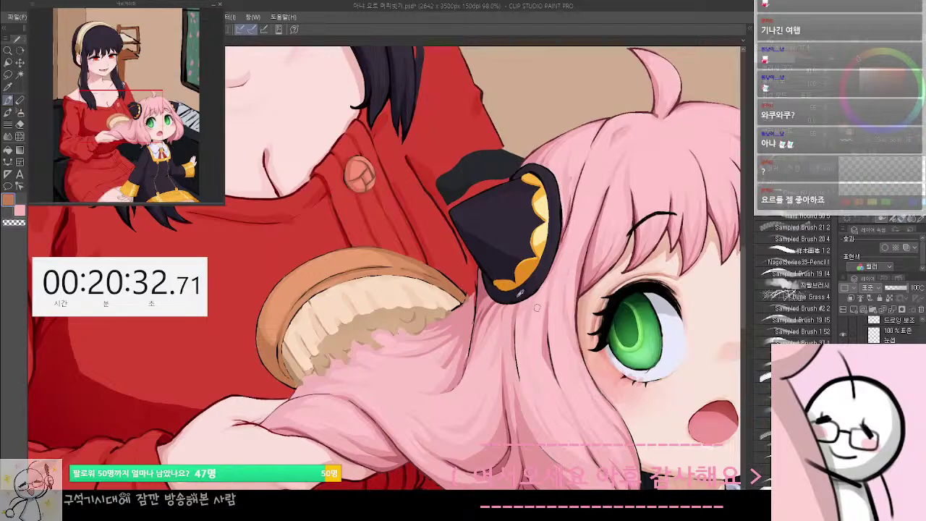
left_click(475, 258, "alt")
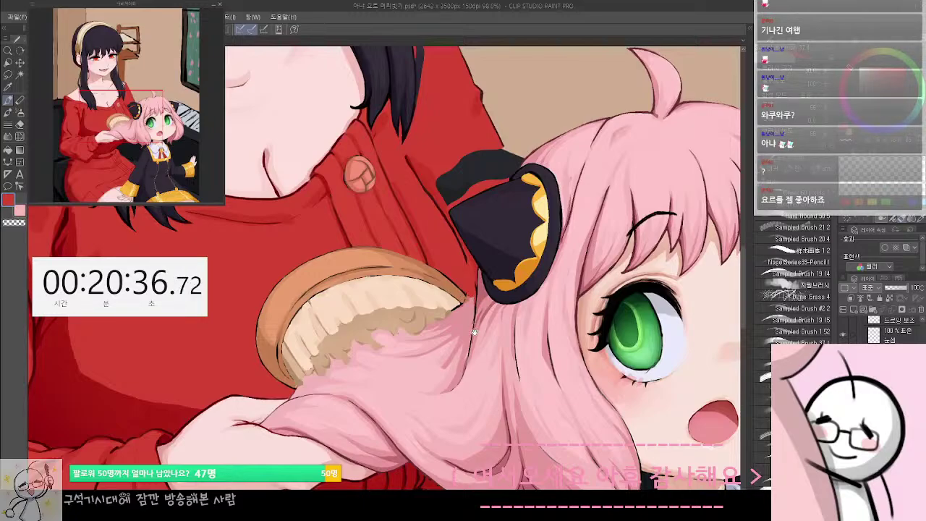
left_click_drag(474, 332, 523, 304)
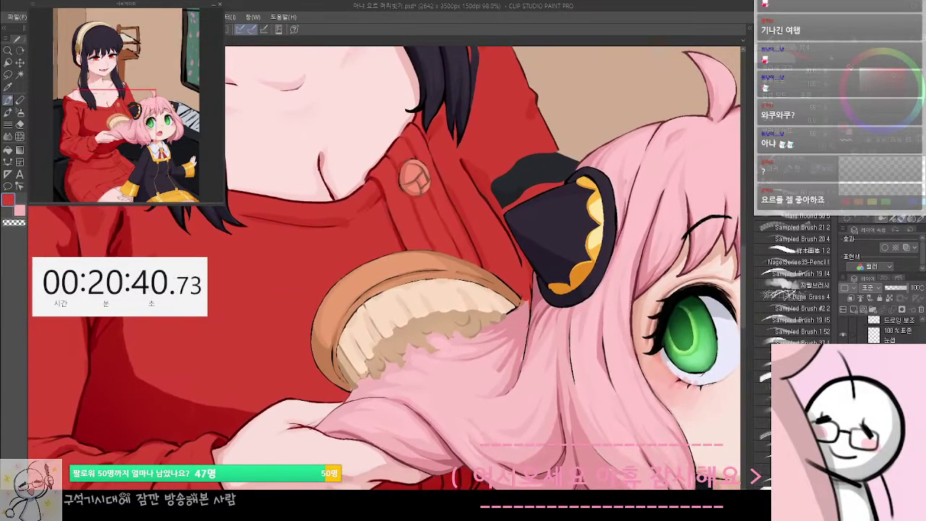
Paint over the black patch above the hair ornament with dress red, up to the head's outline
left_click_drag(624, 306, 528, 355)
left_click_drag(586, 319, 567, 347)
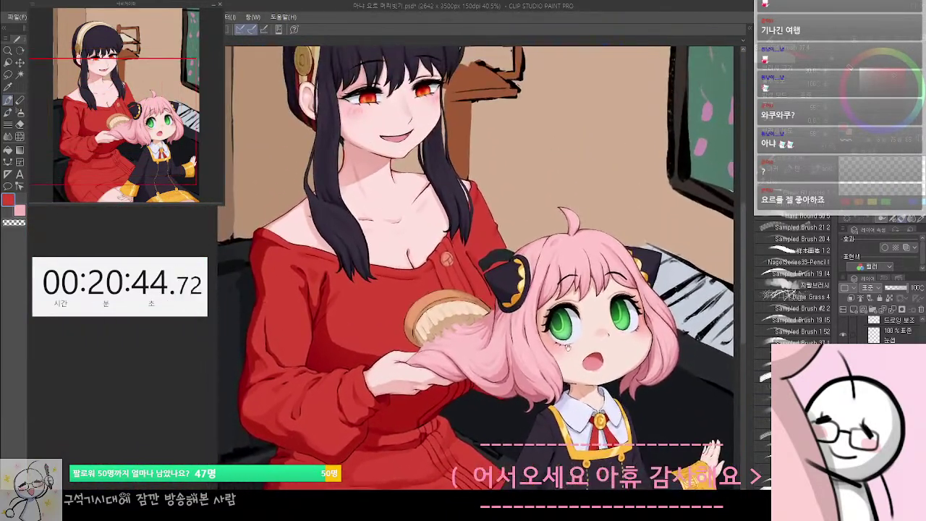
scroll(567, 347, "up", 3)
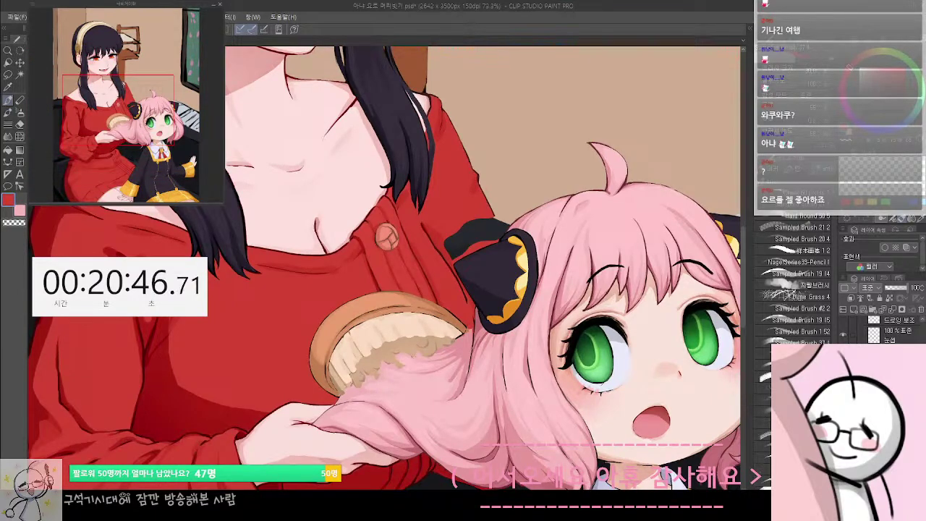
mouse_move(454, 230)
left_mouse_down()
mouse_move(468, 250)
mouse_move(480, 246)
left_mouse_up()
left_click_drag(472, 222, 499, 240)
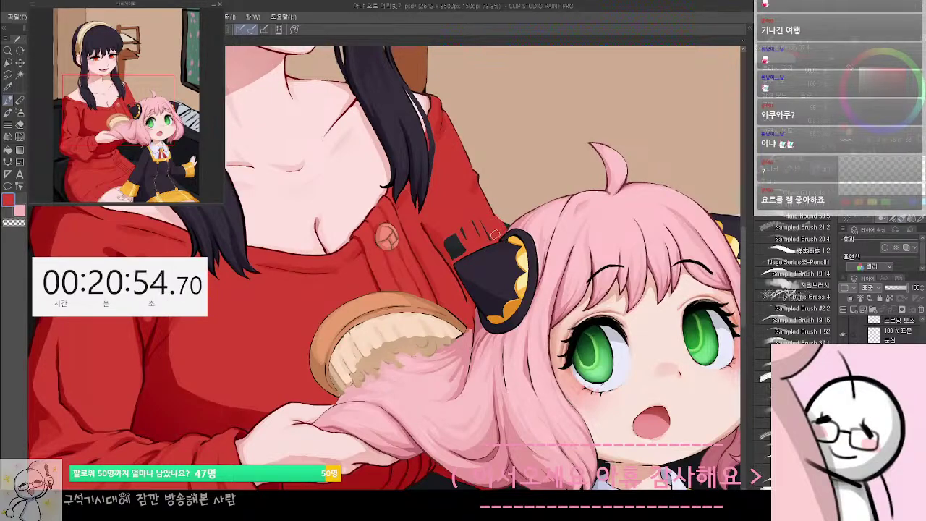
mouse_move(484, 220)
left_mouse_down()
mouse_move(492, 236)
mouse_move(452, 257)
mouse_move(492, 212)
left_mouse_up()
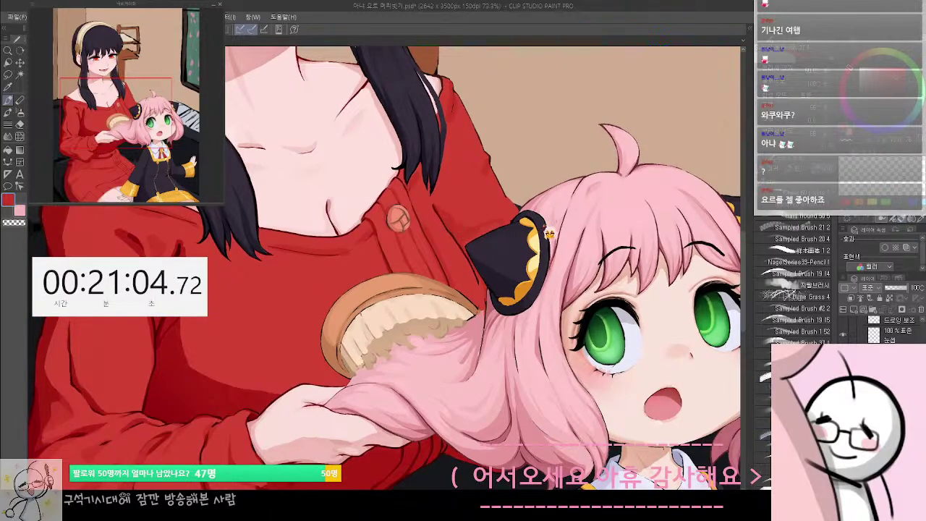
Examine the repaired dress, the underside of the brushed hair and the area around the hairbrush for remaining flaws
left_click_drag(497, 334, 530, 322)
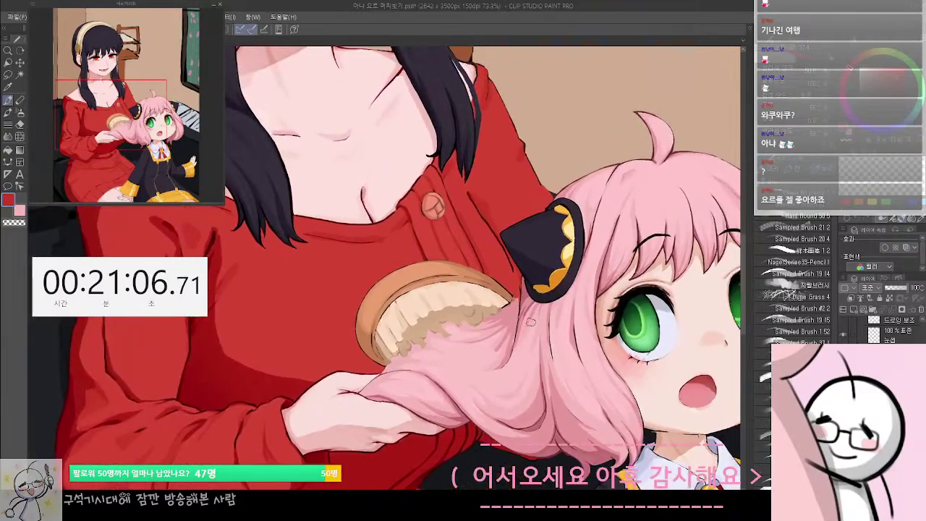
scroll(497, 266, "down", 5)
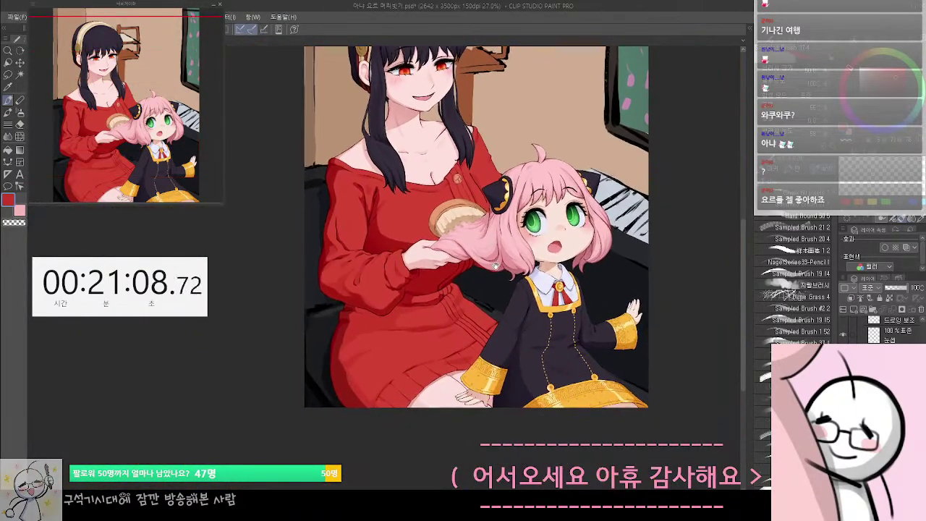
scroll(497, 267, "up", 5)
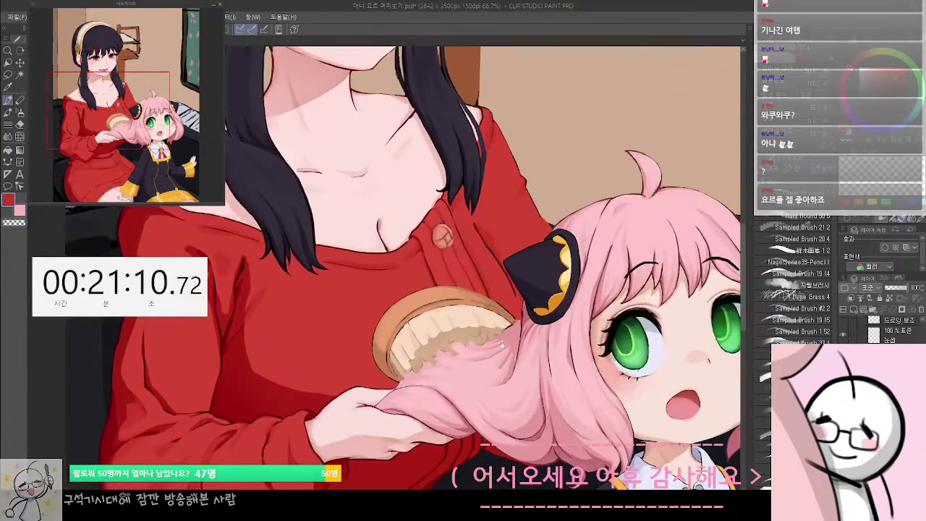
left_click_drag(502, 345, 499, 299)
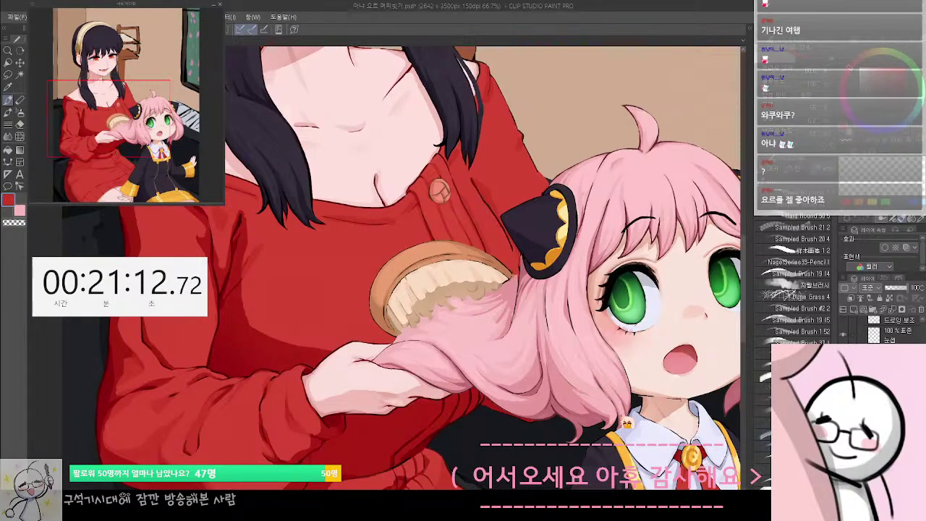
scroll(556, 415, "up", 3)
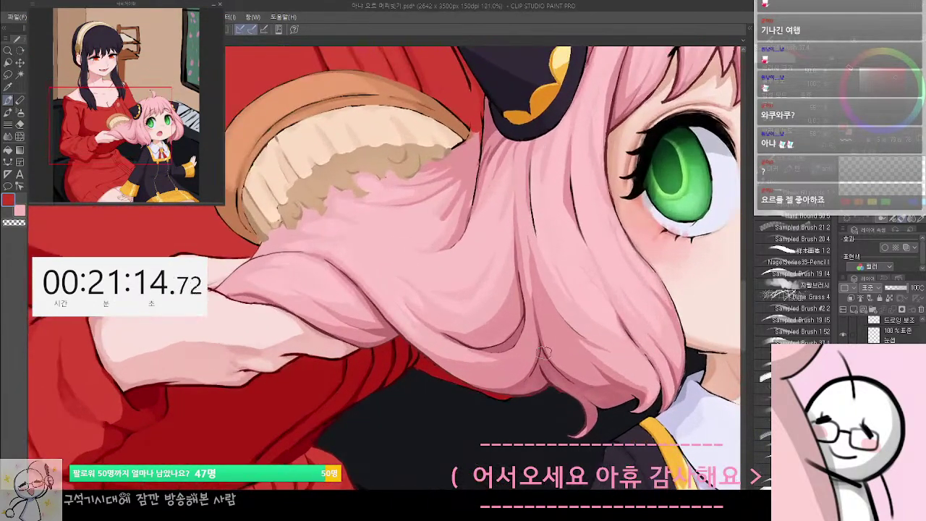
left_click_drag(544, 352, 529, 308)
scroll(530, 308, "up", 1)
key("e")
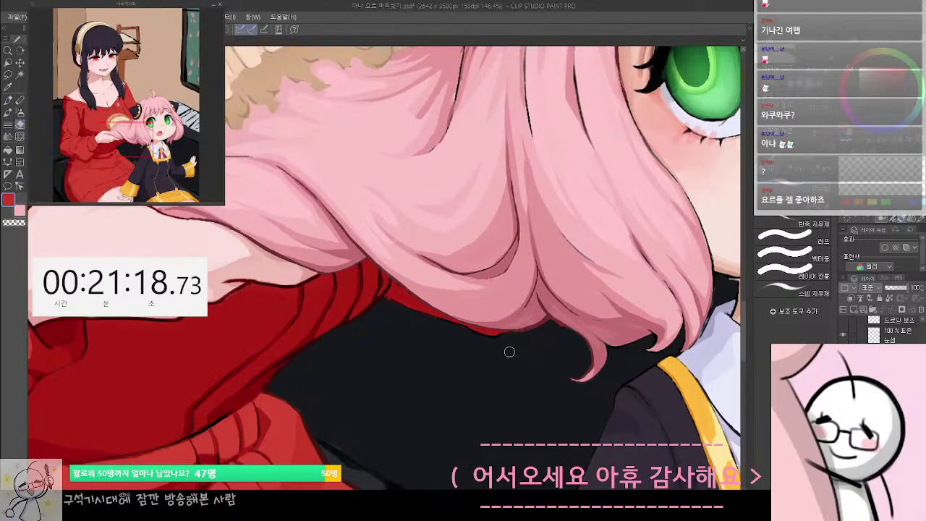
key("b")
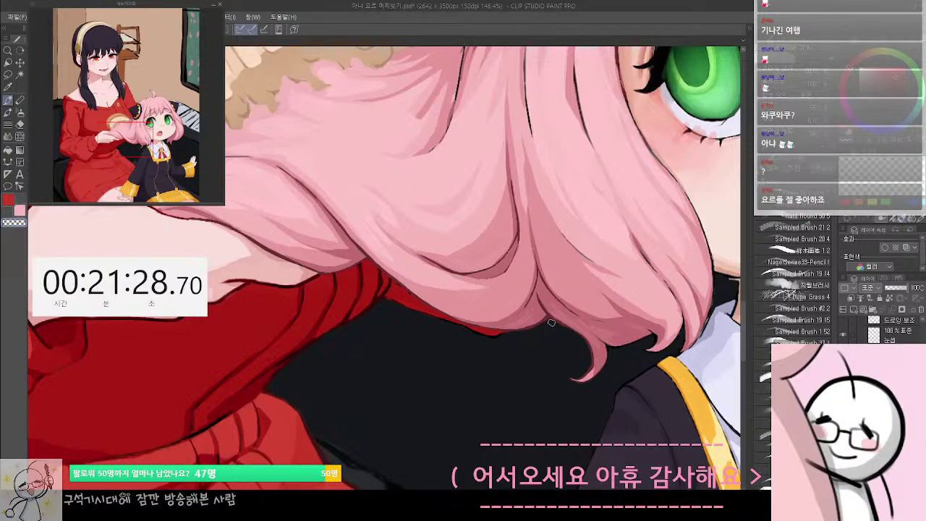
left_click_drag(491, 324, 488, 370)
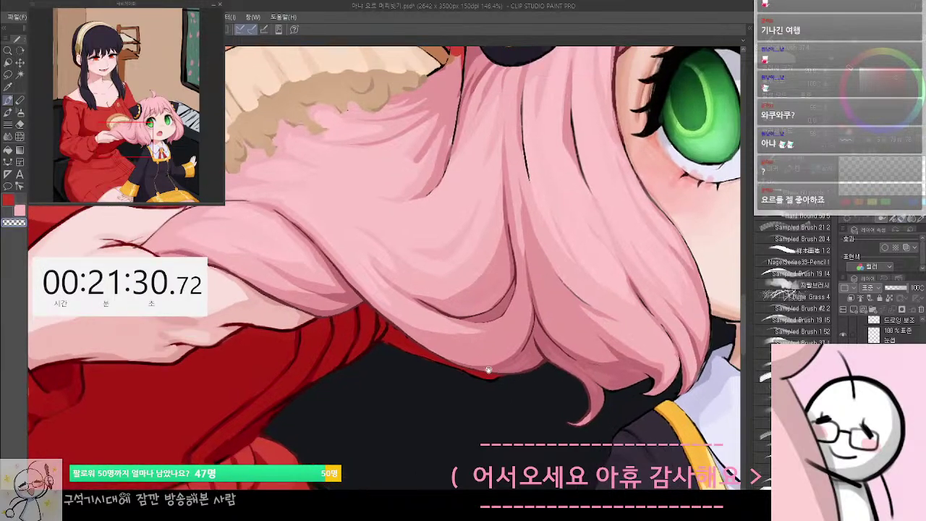
left_click_drag(506, 308, 557, 486)
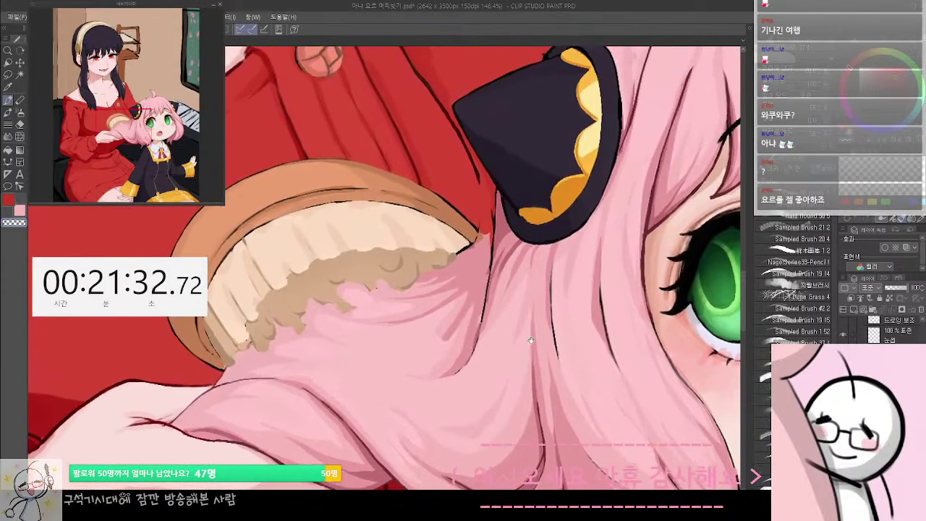
left_click_drag(517, 239, 536, 324)
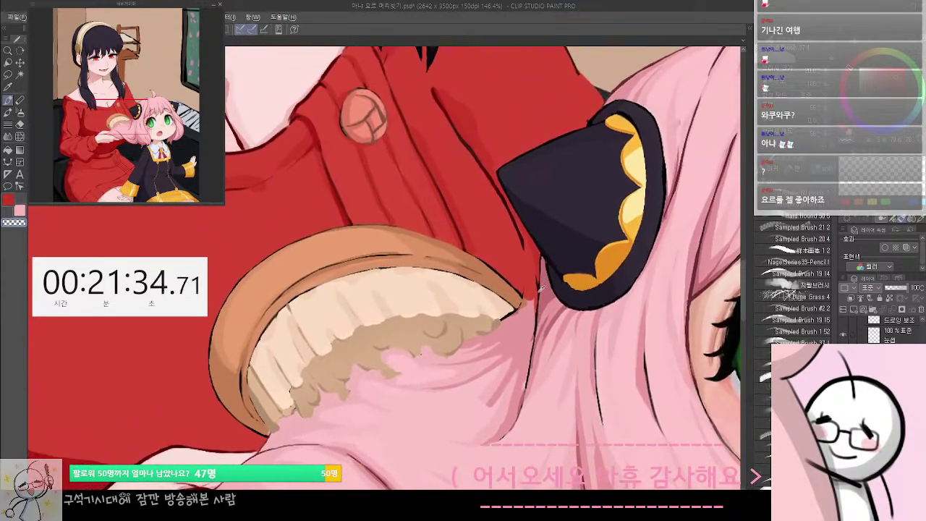
Sample the dark mauve of the bangs' lines and redraw the strand outline from the hair ornament past the hairbrush, undoing unwanted strokes
left_click_drag(541, 287, 585, 193)
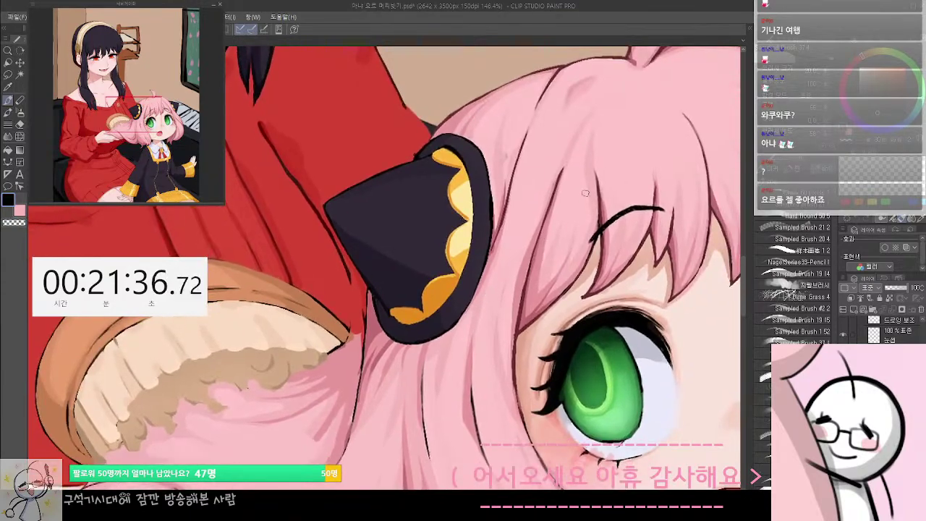
left_click_drag(562, 66, 457, 288)
left_click_drag(656, 255, 638, 276)
left_click_drag(664, 208, 573, 299)
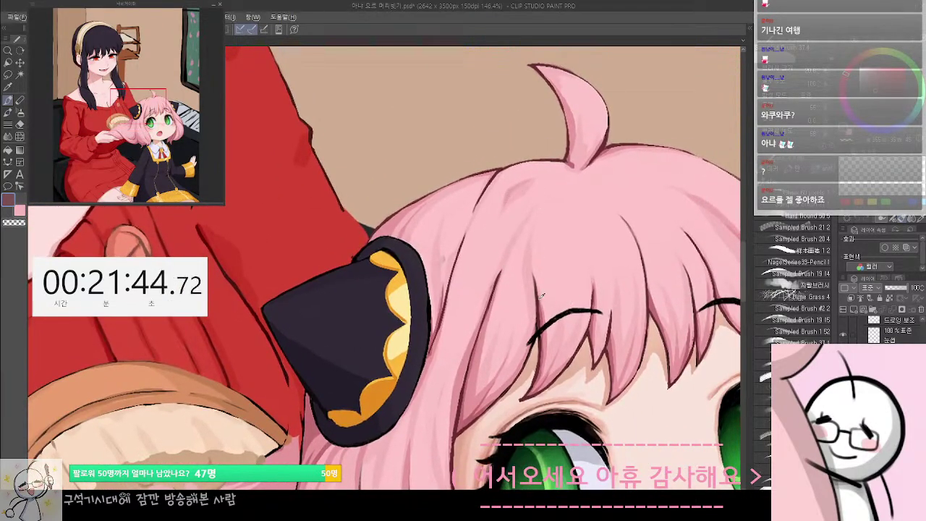
left_click(538, 300, "alt")
left_click_drag(340, 434, 570, 250)
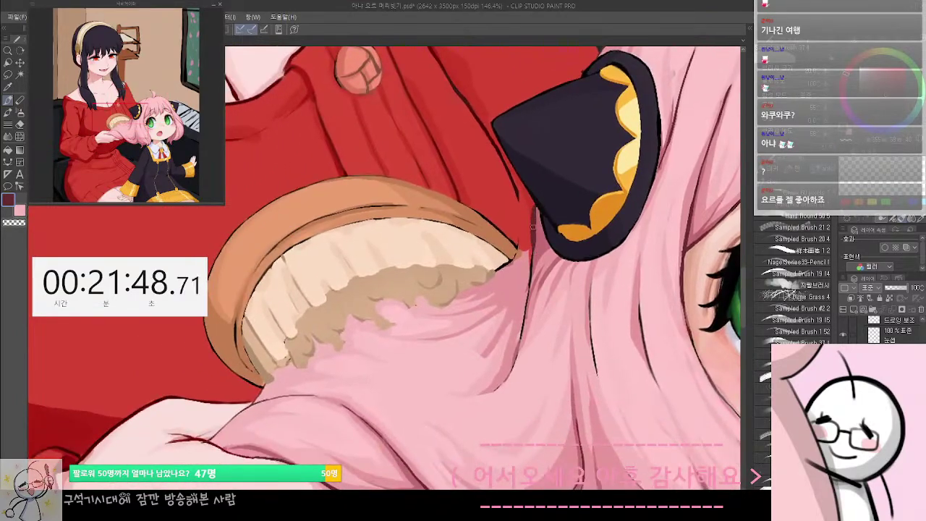
left_click_drag(531, 224, 520, 335)
key("ctrl+z")
left_click_drag(528, 285, 513, 362)
key("ctrl+z")
mouse_move(527, 307)
left_mouse_down()
mouse_move(513, 348)
mouse_move(537, 342)
left_mouse_up()
Blend the darker streak in the hair beneath the hairbrush's tip with sampled light pink
left_click(536, 296, "alt")
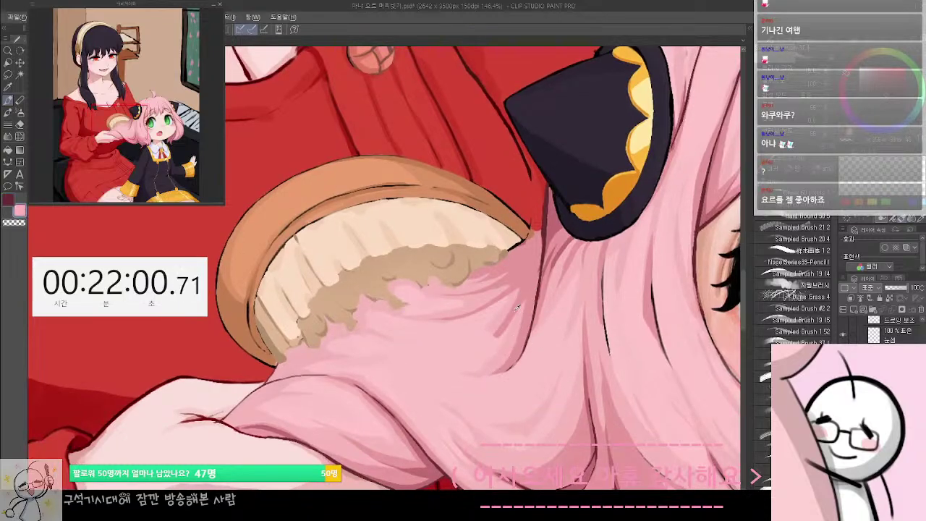
mouse_move(497, 336)
left_mouse_down()
mouse_move(523, 291)
mouse_move(490, 333)
left_mouse_up()
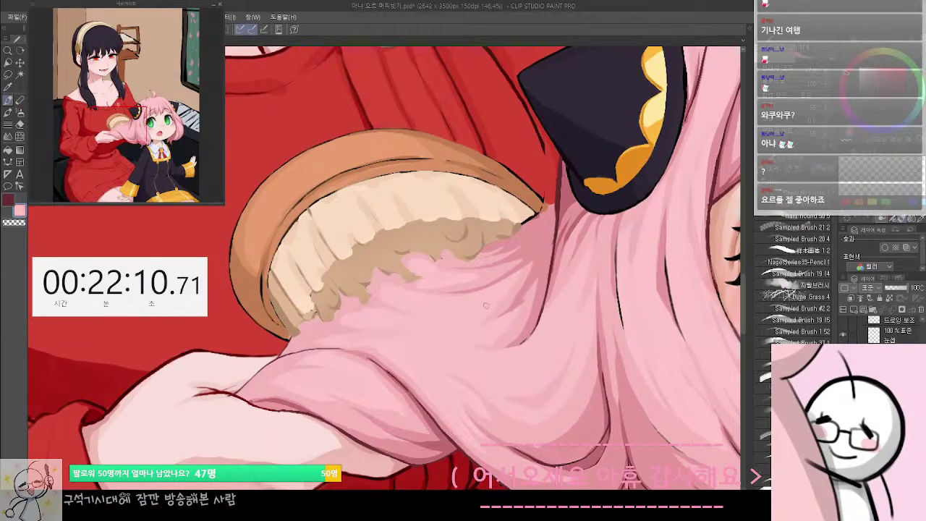
Shade the pink hair strands below the hairbrush using lighter and darker pinks sampled from the hair
left_click(521, 295, "alt")
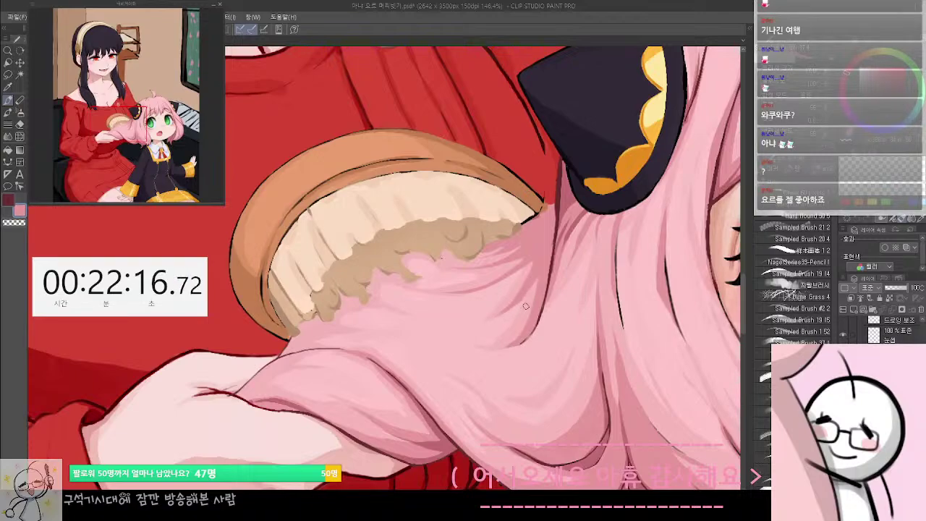
left_click(524, 300, "alt")
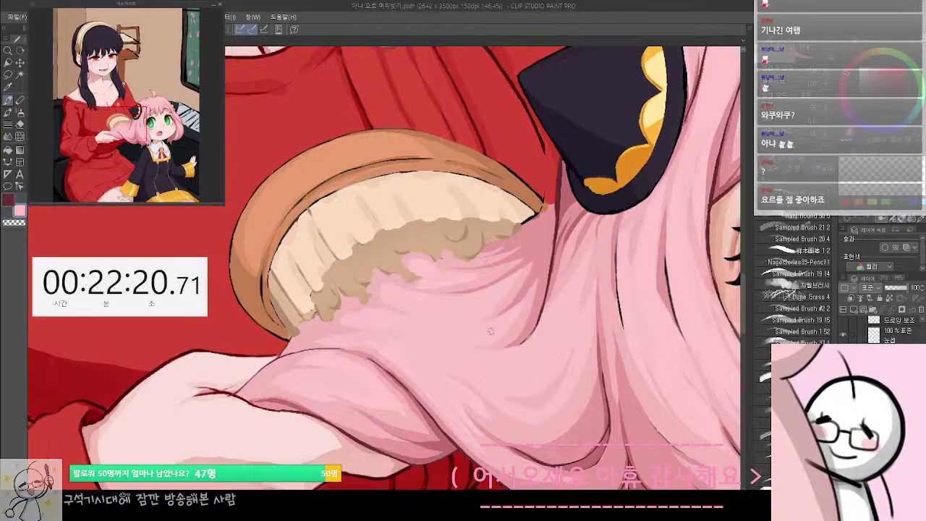
left_click_drag(477, 337, 506, 367)
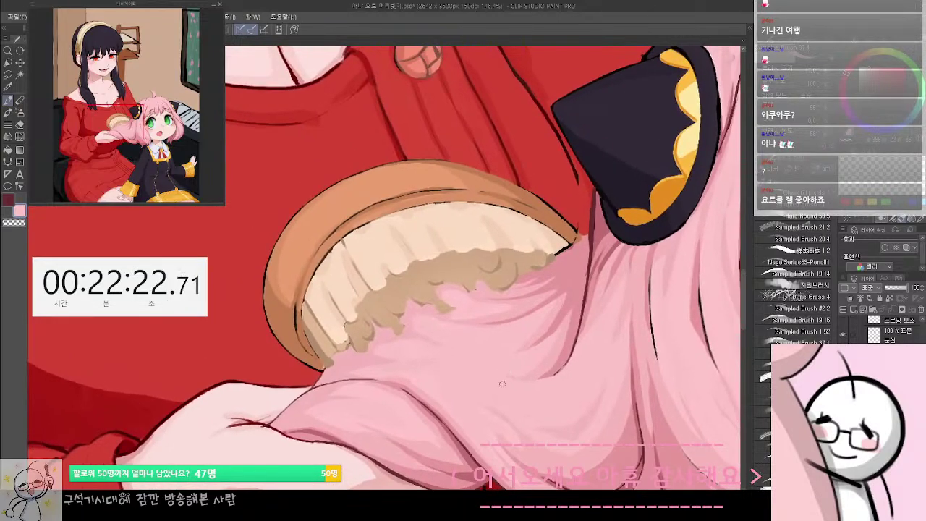
left_click_drag(533, 269, 500, 248)
left_click(534, 269, "alt")
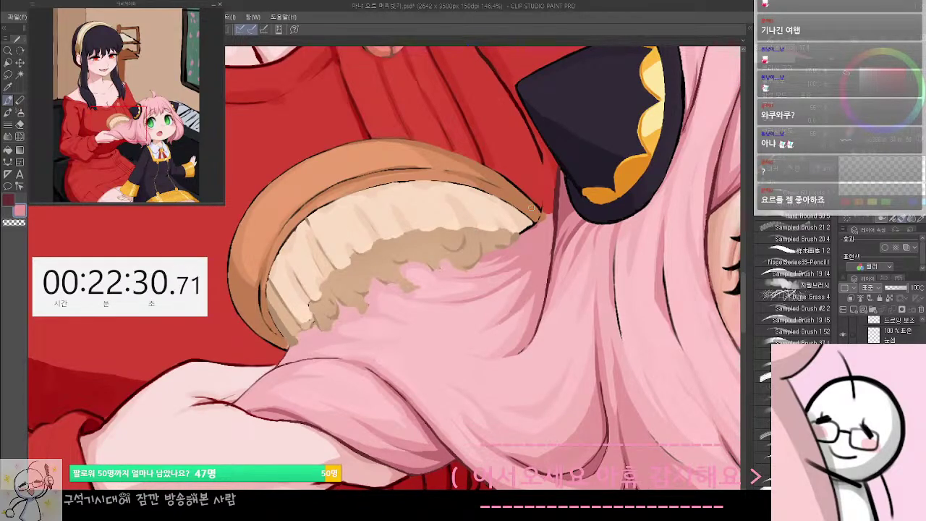
scroll(531, 208, "down", 5)
scroll(539, 239, "up", 5)
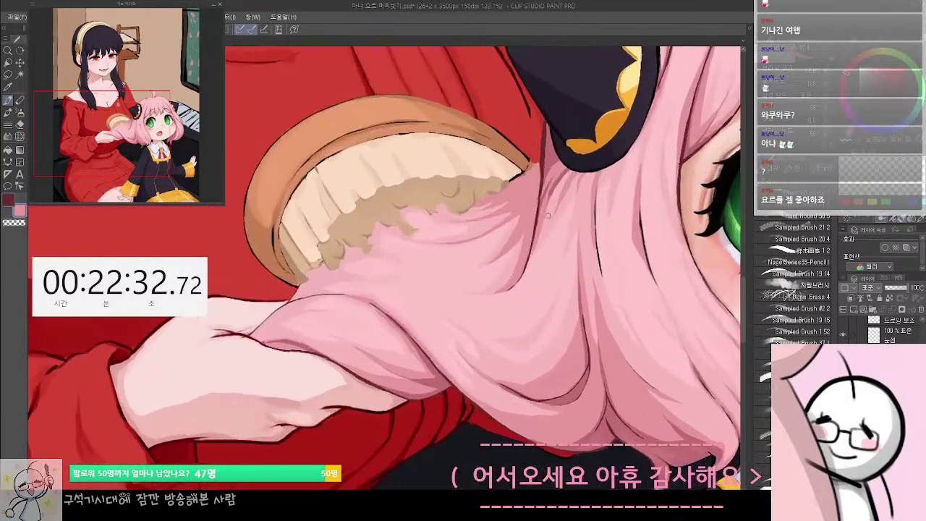
scroll(547, 215, "up", 1)
left_click_drag(570, 200, 504, 267)
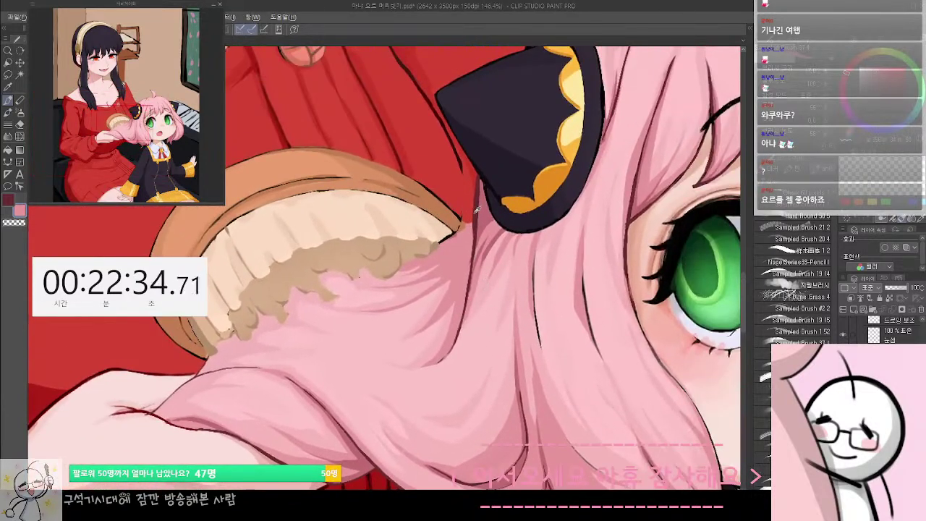
Switch to the dark maroon colour and redraw the strand line in the hair beside the girl's eye
key("x")
mouse_move(506, 302)
left_mouse_down()
mouse_move(504, 280)
mouse_move(552, 296)
mouse_move(537, 321)
mouse_move(521, 258)
mouse_move(511, 256)
left_mouse_up()
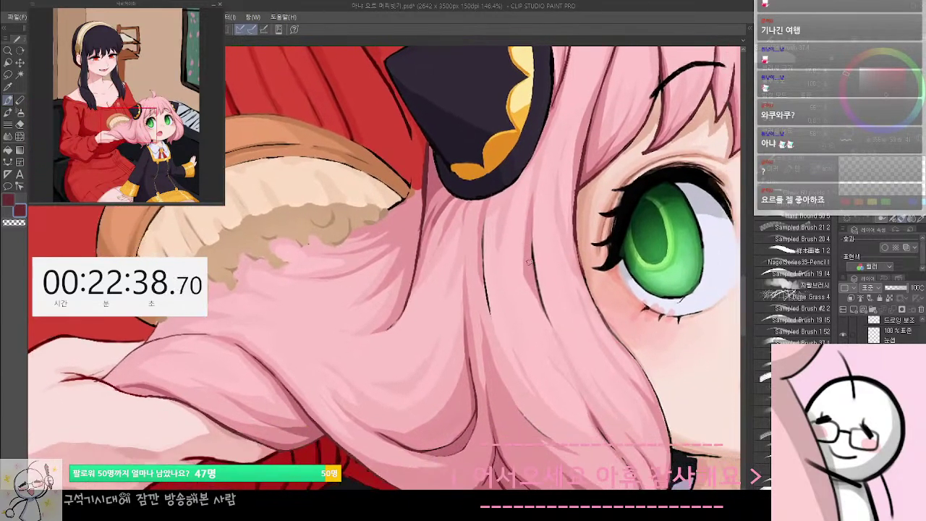
key("ctrl+z")
left_click_drag(533, 225, 541, 301)
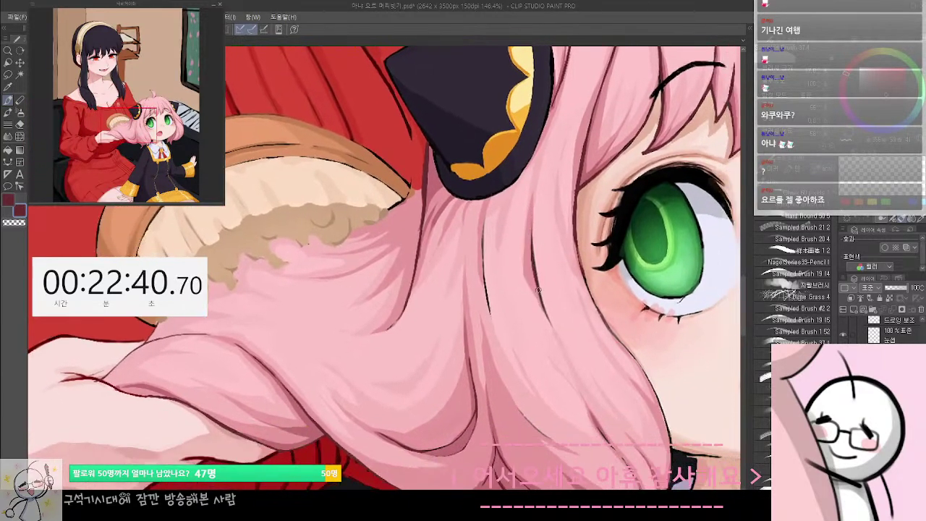
left_click_drag(536, 263, 556, 330)
key("ctrl+z")
left_click_drag(536, 268, 558, 338)
key("ctrl+z")
Try to redraw the thin maroon strand line running down from the lower edge of the black hair ornament
mouse_move(485, 220)
left_mouse_down()
mouse_move(485, 258)
mouse_move(487, 217)
mouse_move(484, 281)
mouse_move(486, 211)
mouse_move(483, 251)
left_mouse_up()
key("ctrl+z")
key("ctrl+z")
key("ctrl+z")
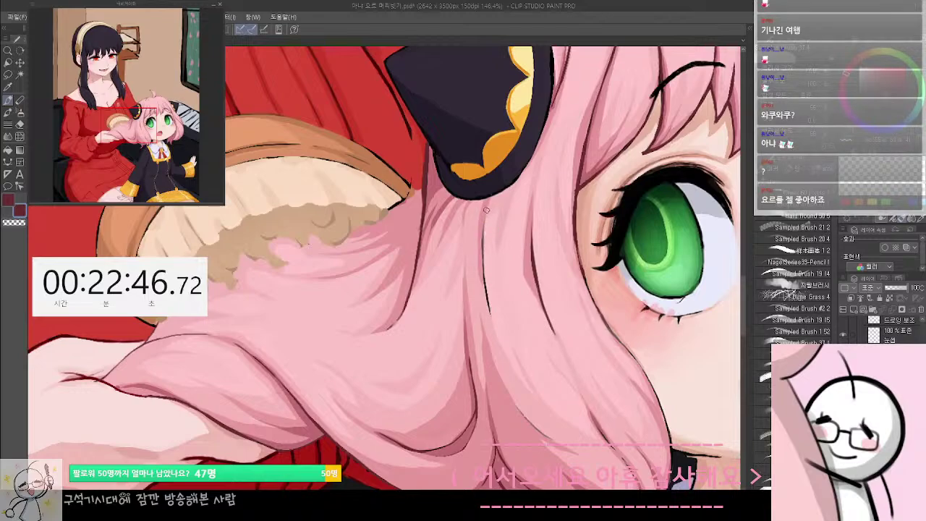
mouse_move(486, 211)
left_mouse_down()
mouse_move(484, 304)
mouse_move(485, 214)
mouse_move(483, 272)
left_mouse_up()
key("ctrl+z")
key("ctrl+z")
mouse_move(486, 211)
left_mouse_down()
mouse_move(482, 291)
mouse_move(484, 280)
left_mouse_up()
key("ctrl+z")
left_click_drag(481, 243, 482, 268)
key("ctrl+z")
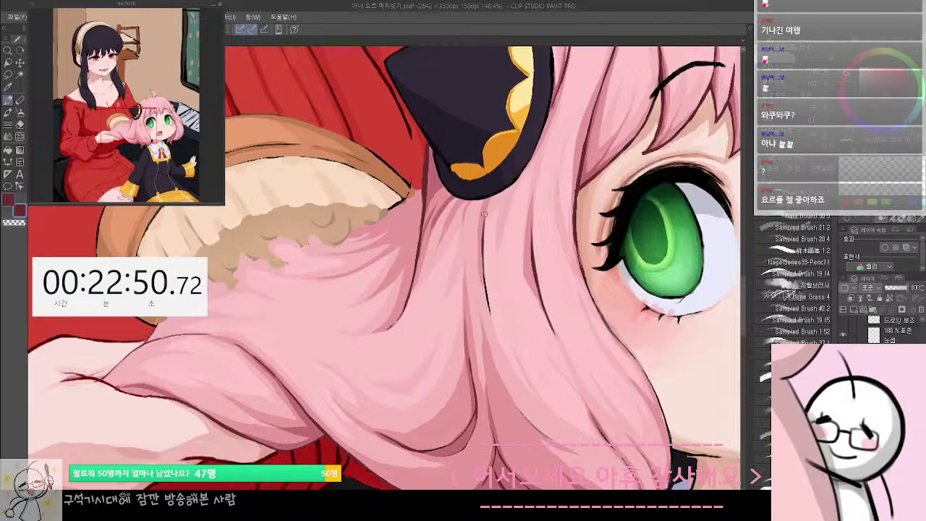
left_click_drag(485, 214, 484, 292)
key("ctrl+z")
left_click_drag(482, 244, 492, 319)
key("ctrl+z")
key("ctrl+z")
left_click_drag(484, 243, 493, 320)
key("ctrl+z")
left_click_drag(482, 257, 492, 319)
key("ctrl+z")
left_click_drag(482, 239, 488, 307)
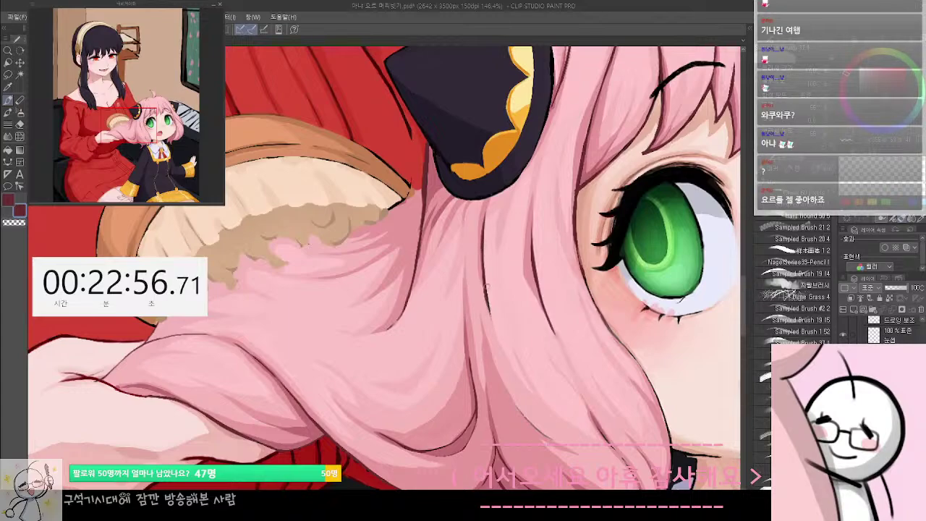
key("ctrl+z")
Refine the maroon outline of the hair along the girl's cheek and the strand lines in the lower curl
mouse_move(583, 290)
left_mouse_down()
mouse_move(508, 242)
mouse_move(536, 285)
left_mouse_up()
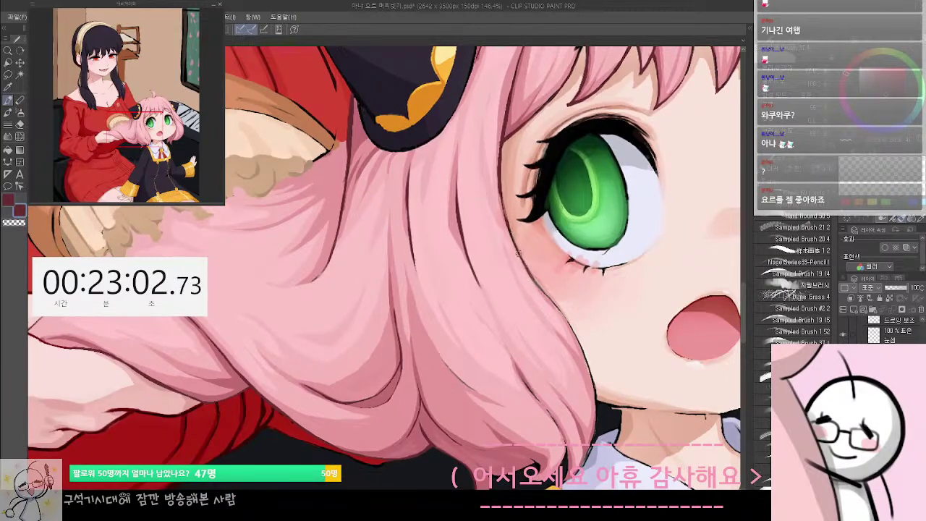
scroll(517, 249, "up", 2)
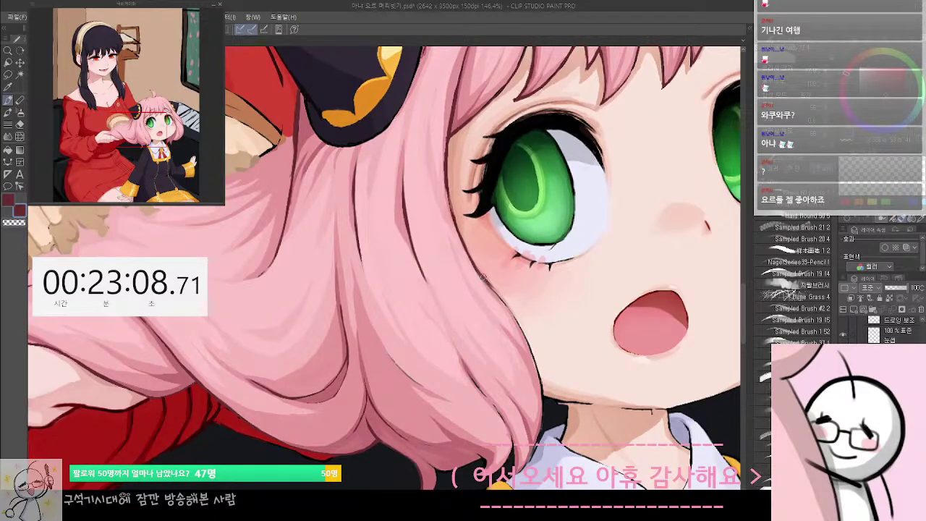
key("ctrl+z")
mouse_move(476, 266)
left_mouse_down()
mouse_move(510, 311)
mouse_move(495, 278)
mouse_move(493, 232)
left_mouse_up()
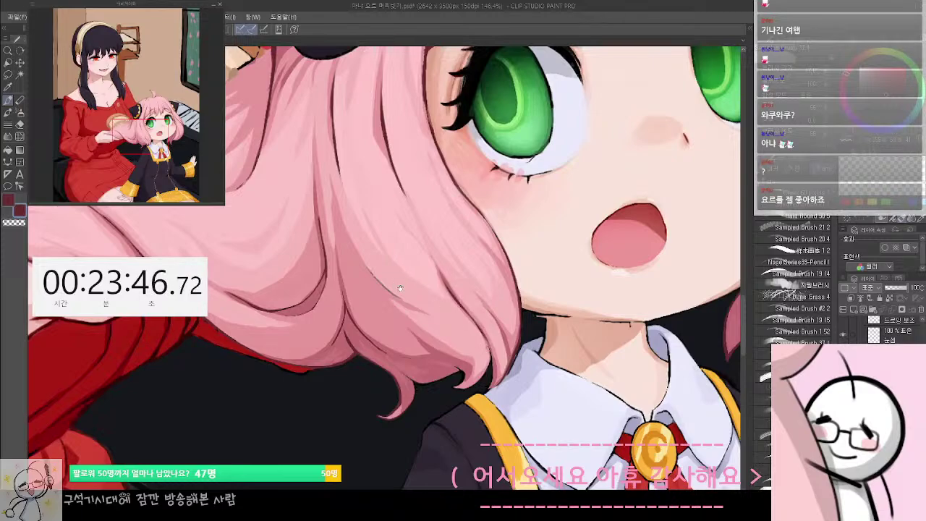
left_click_drag(400, 288, 413, 320)
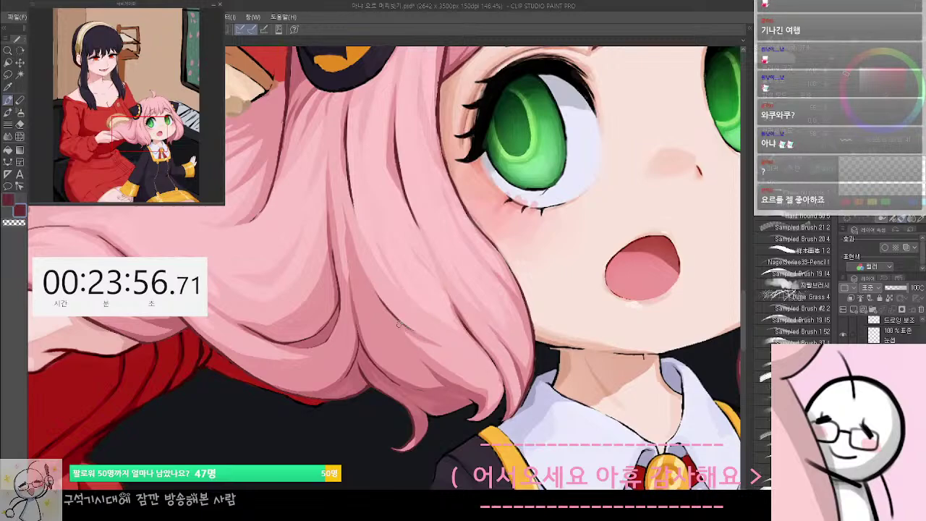
Sketch a maroon outline around the iris farther from the hairbrush, with an arrow toward the nose bridge and a shifted iris outline
left_click_drag(531, 106, 465, 187)
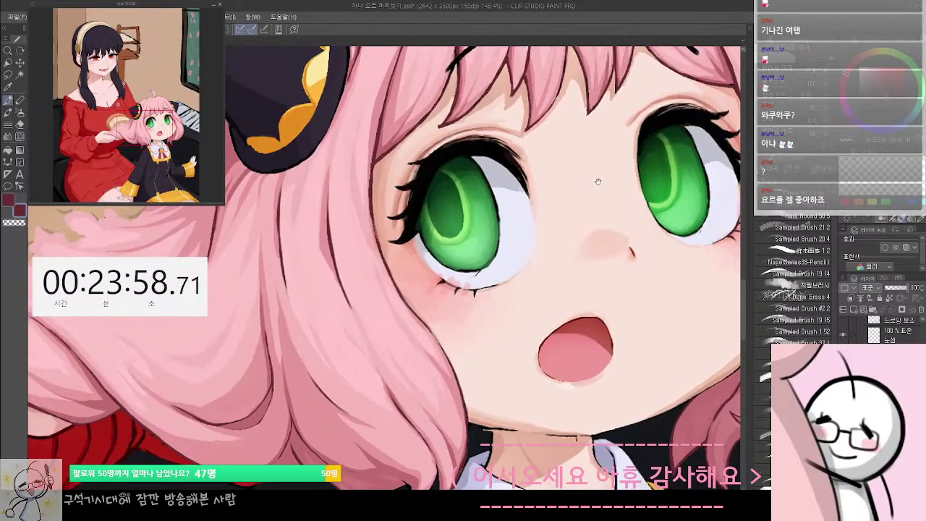
mouse_move(593, 190)
left_mouse_down()
mouse_move(569, 182)
mouse_move(595, 193)
left_mouse_up()
key("ctrl+z")
left_click_drag(689, 183, 605, 260)
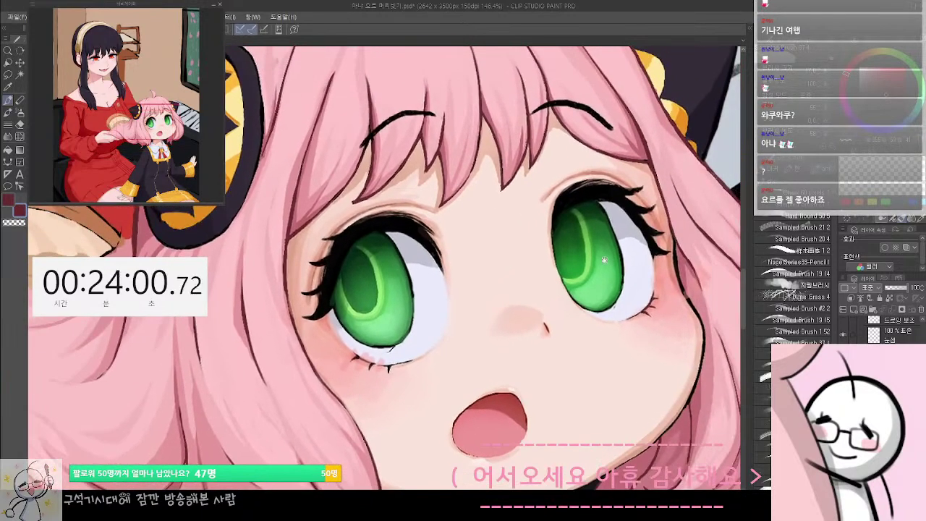
mouse_move(599, 304)
left_mouse_down()
mouse_move(562, 249)
mouse_move(595, 215)
mouse_move(610, 296)
mouse_move(586, 297)
left_mouse_up()
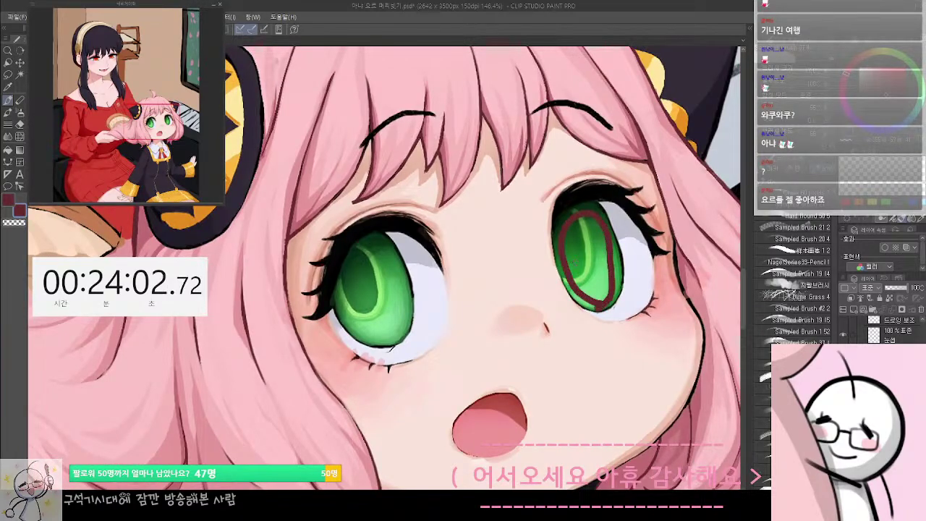
left_click_drag(584, 257, 497, 276)
mouse_move(496, 276)
left_mouse_down()
mouse_move(533, 261)
mouse_move(526, 290)
left_mouse_up()
mouse_move(443, 230)
left_mouse_down()
mouse_move(490, 245)
mouse_move(490, 267)
left_mouse_up()
key("ctrl+z")
mouse_move(485, 227)
left_mouse_down()
mouse_move(433, 303)
mouse_move(450, 316)
mouse_move(472, 223)
mouse_move(450, 324)
mouse_move(486, 316)
left_mouse_up()
key("ctrl+z")
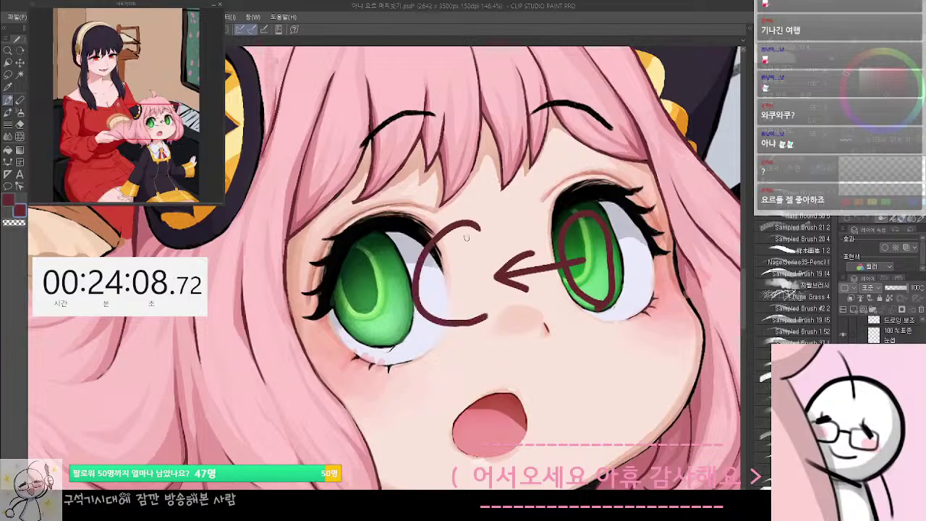
mouse_move(467, 237)
left_mouse_down()
mouse_move(491, 241)
mouse_move(472, 309)
mouse_move(437, 318)
mouse_move(419, 281)
mouse_move(458, 221)
left_mouse_up()
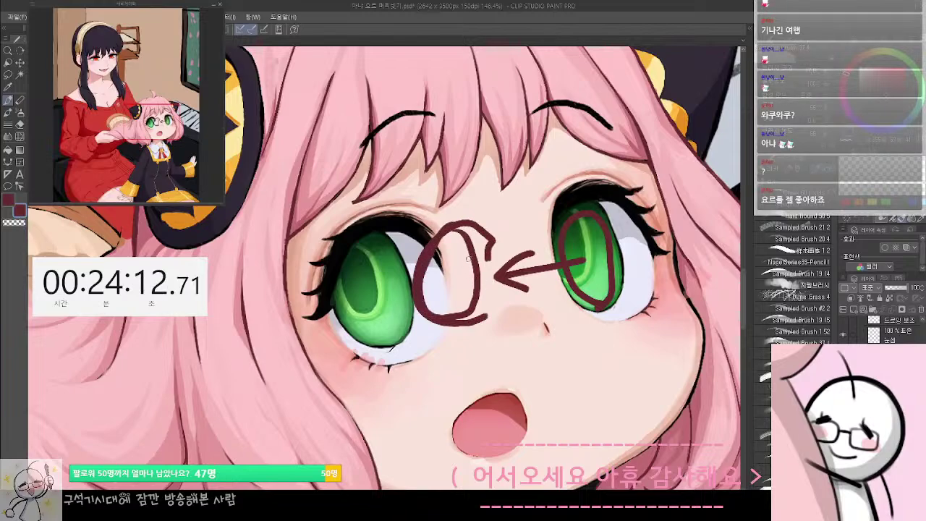
Undo all the maroon iris and arrow marks sketched over the face
key("ctrl+z")
key("ctrl+z")
key("ctrl+z")
key("ctrl+z")
key("ctrl+z")
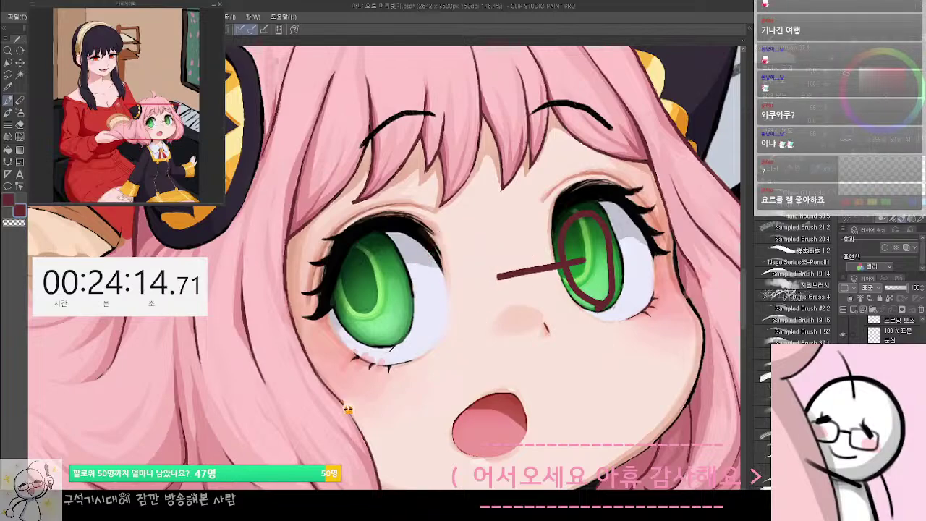
key("ctrl+z")
key("ctrl+z")
Sketch an iris outline and an arrow toward the nose bridge once more, and undo these marks
left_click_drag(471, 256, 530, 238)
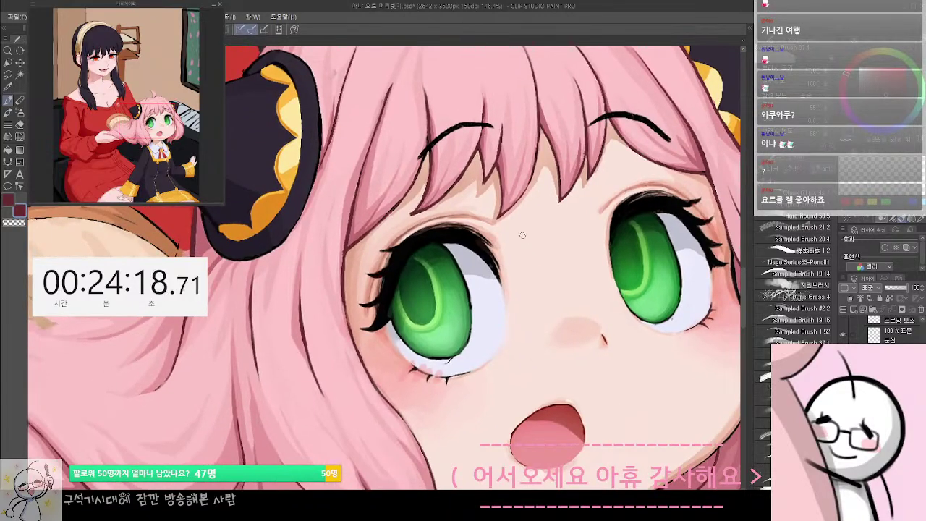
scroll(522, 235, "down", 4)
scroll(514, 217, "up", 2)
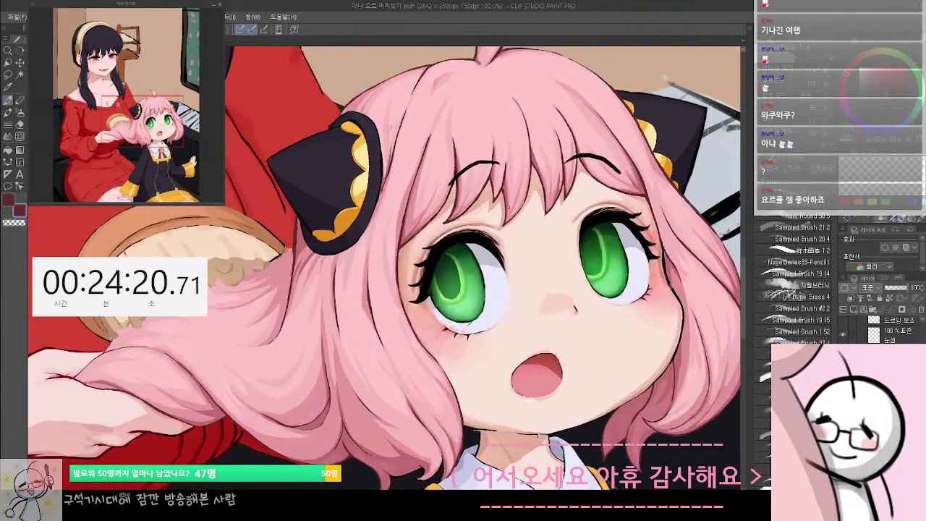
left_click_drag(463, 244, 497, 208)
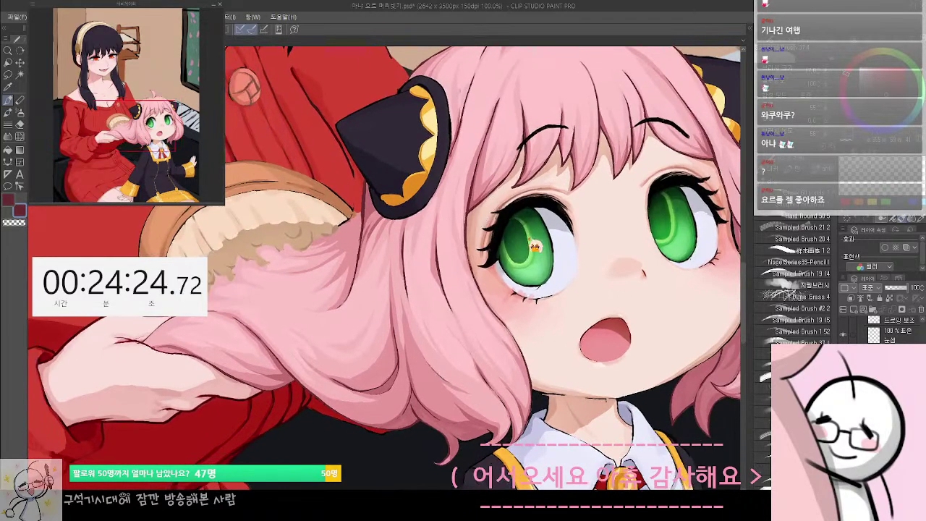
left_click_drag(670, 195, 678, 195)
left_click_drag(670, 226, 610, 237)
left_click_drag(635, 221, 627, 248)
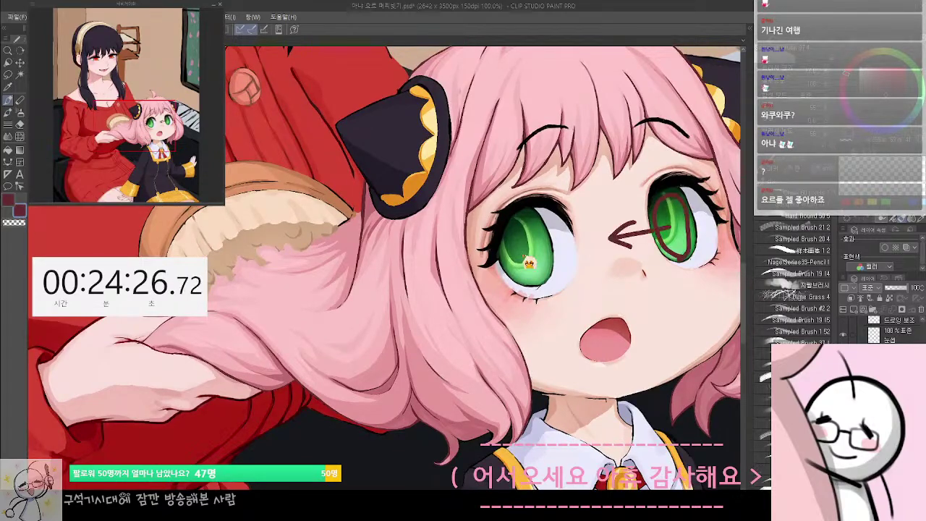
key("ctrl+z")
key("ctrl+z")
key("ctrl+z")
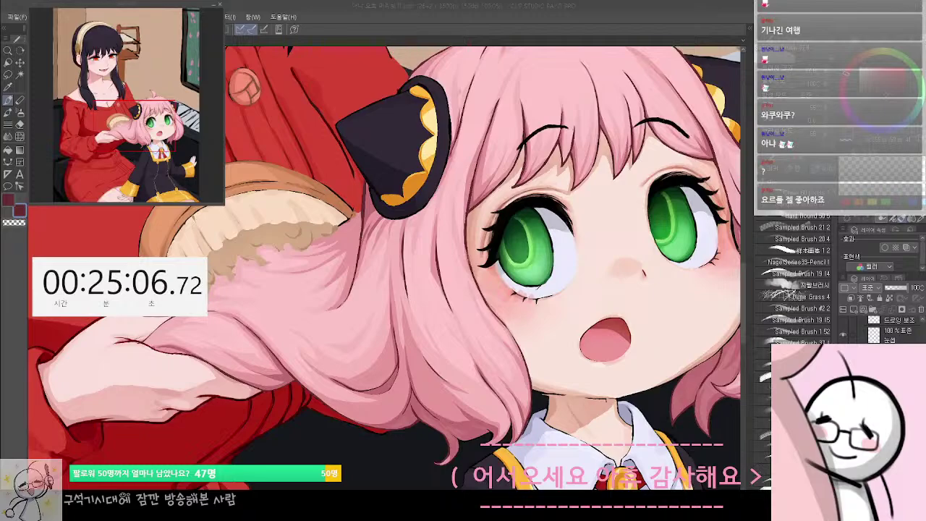
Switch to the other drawing colour and sample light pink from the hair beside the black hair ornament for touch-ups
scroll(655, 120, "down", 2)
scroll(655, 119, "up", 1)
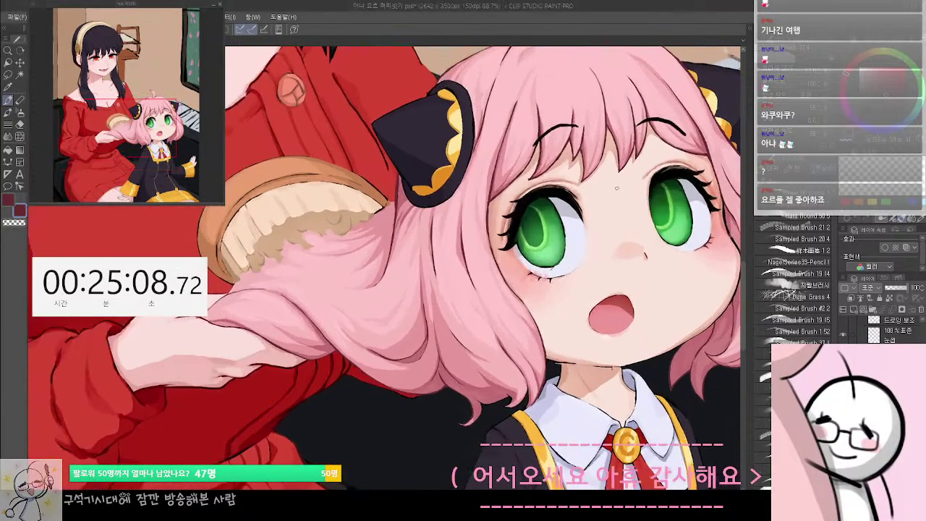
scroll(616, 188, "down", 3)
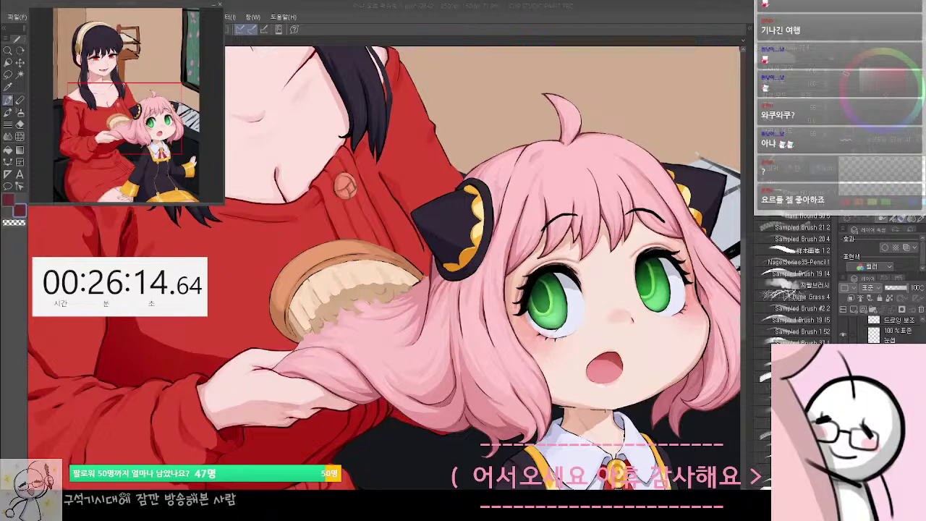
left_click_drag(463, 156, 508, 179)
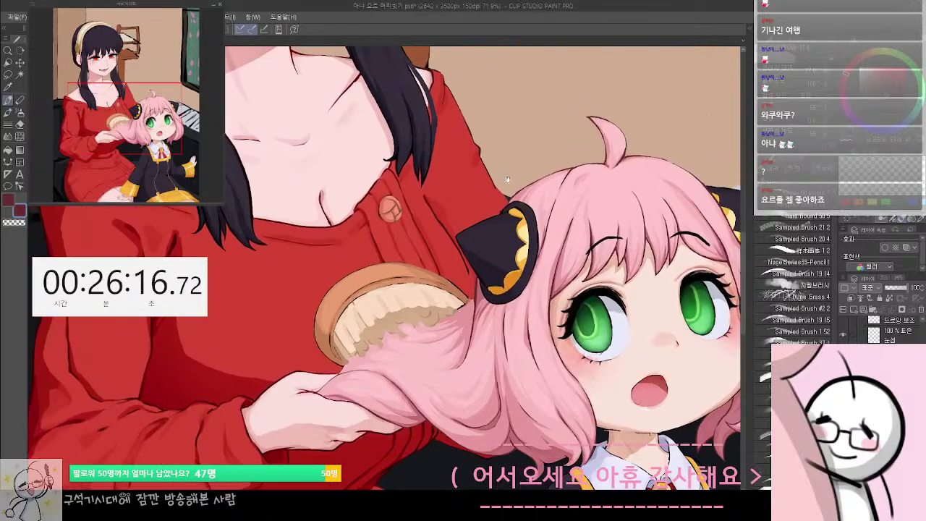
scroll(528, 217, "up", 3)
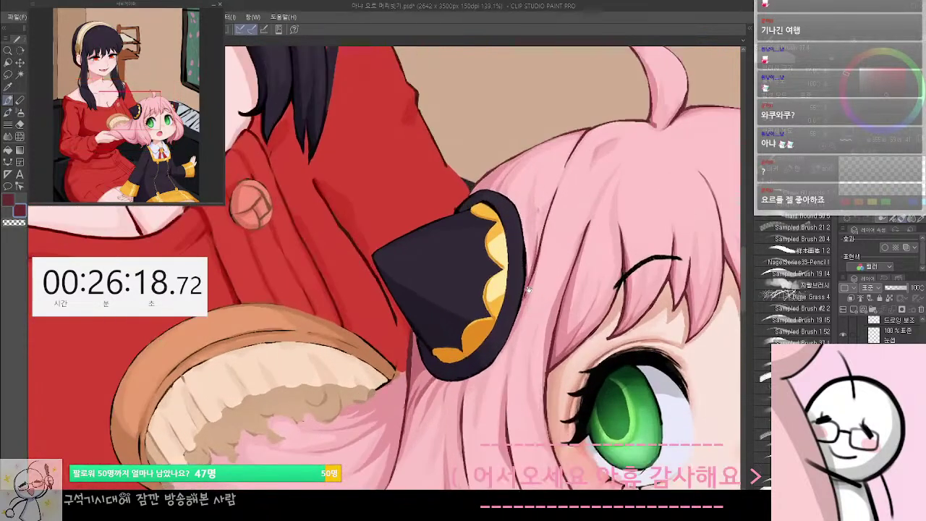
left_click_drag(528, 289, 529, 226)
key("x")
left_click(542, 125, "alt")
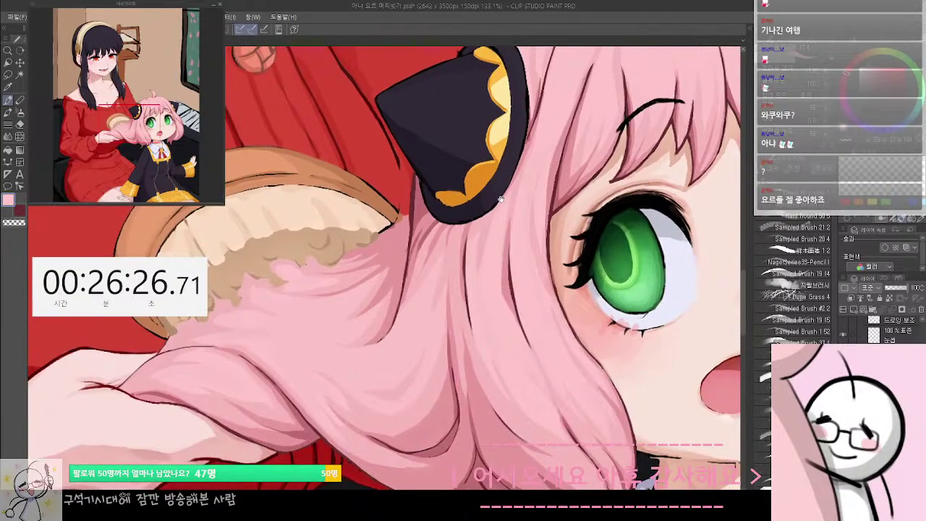
Touch up the dark line on the red dress between the hair ornament and the hairbrush tip, using sampled dark maroon and dress red
left_click_drag(457, 242, 526, 199)
left_click_drag(468, 147, 528, 211)
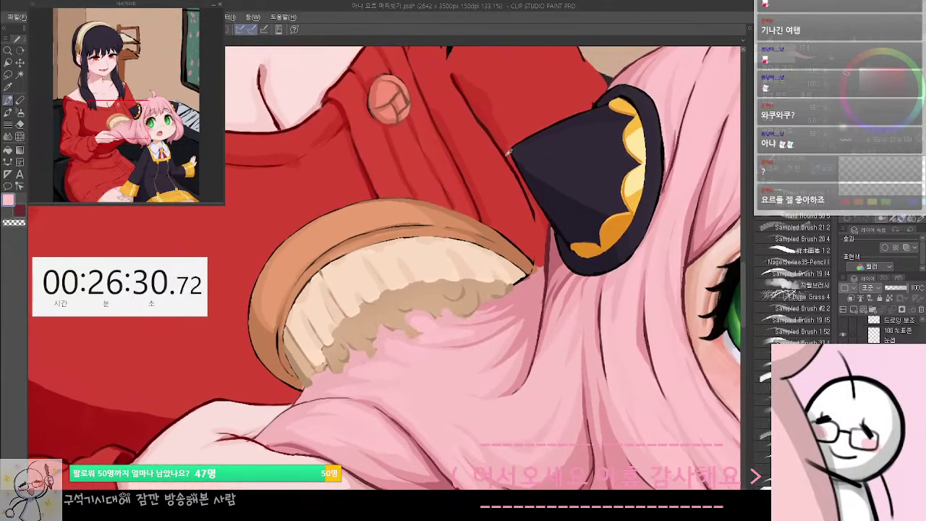
left_click(533, 201, "alt")
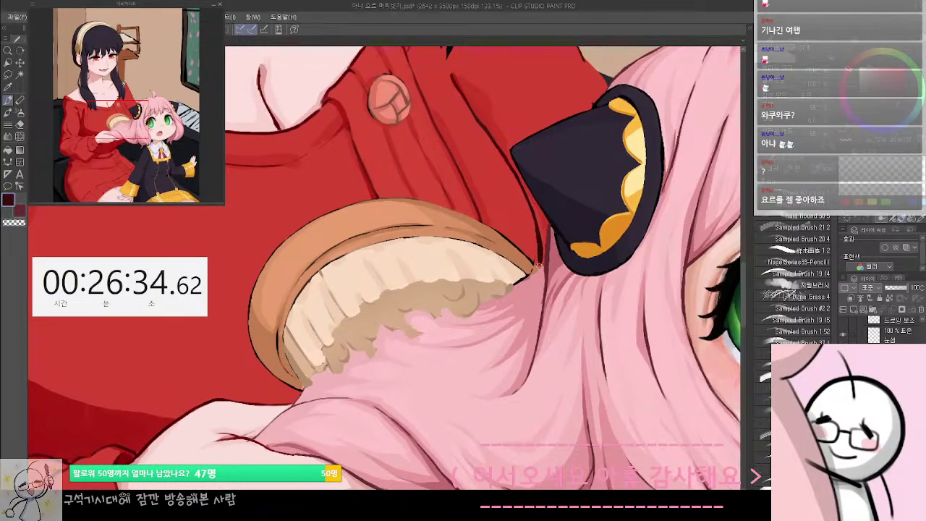
left_click(482, 99, "alt")
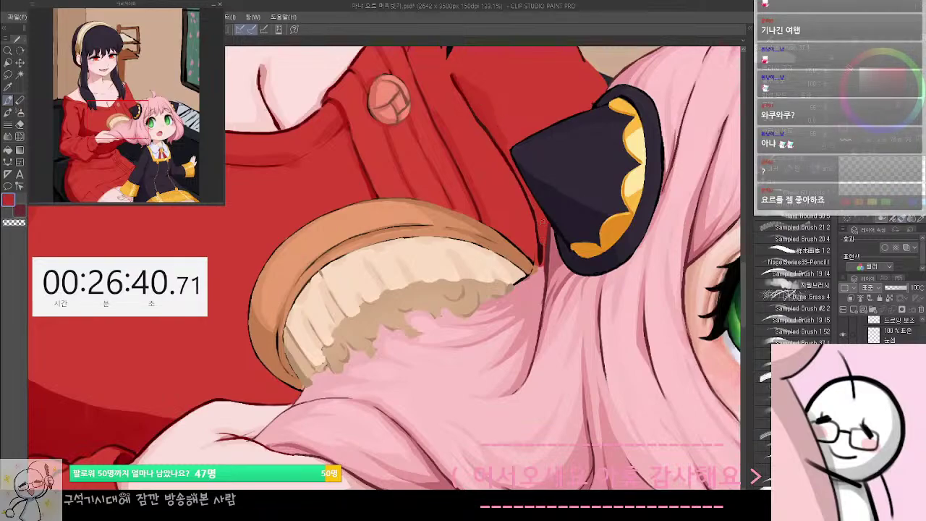
left_click(537, 256, "alt")
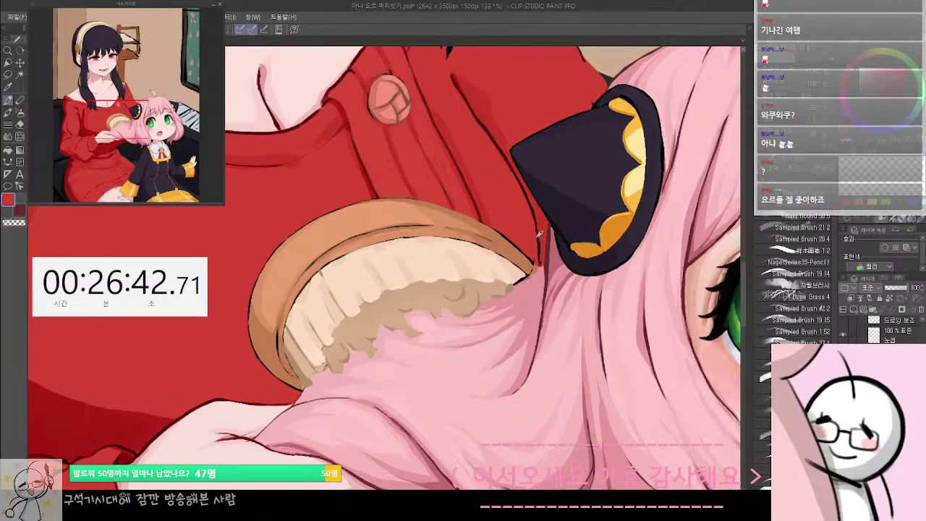
left_click(539, 252, "alt")
left_click_drag(538, 257, 548, 192)
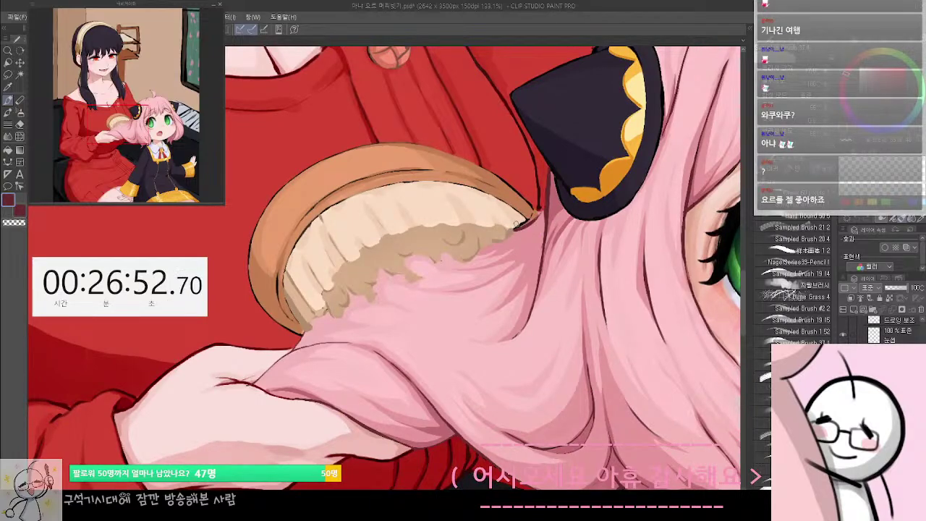
Clean up the hairbrush tip beside the pink hair with sampled cream, orange-brown and near-black
left_click(516, 219, "alt")
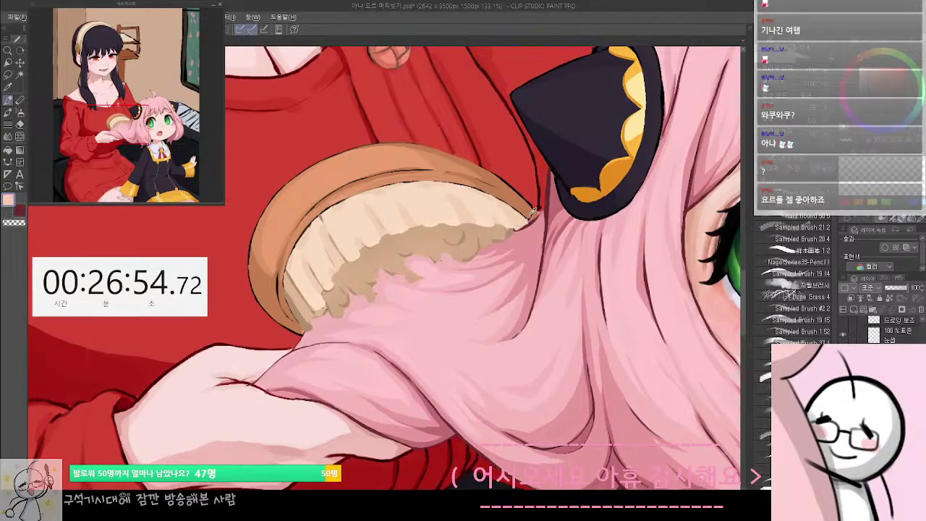
left_click(530, 216, "alt")
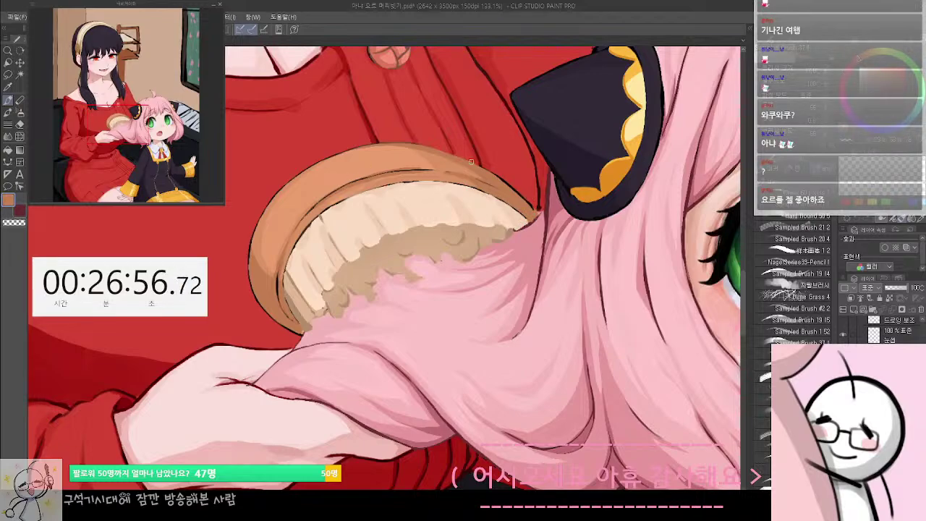
left_click(522, 191, "alt")
left_click(533, 202, "alt")
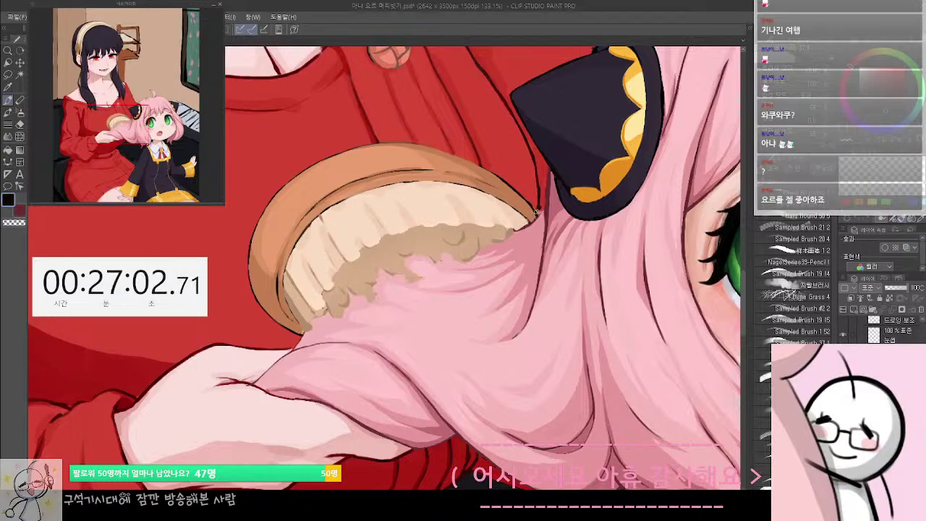
Show the white and yellow hair highlights and check them across the whole picture and around the brushed hair
left_click_drag(579, 145, 554, 296)
left_click_drag(568, 211, 553, 303)
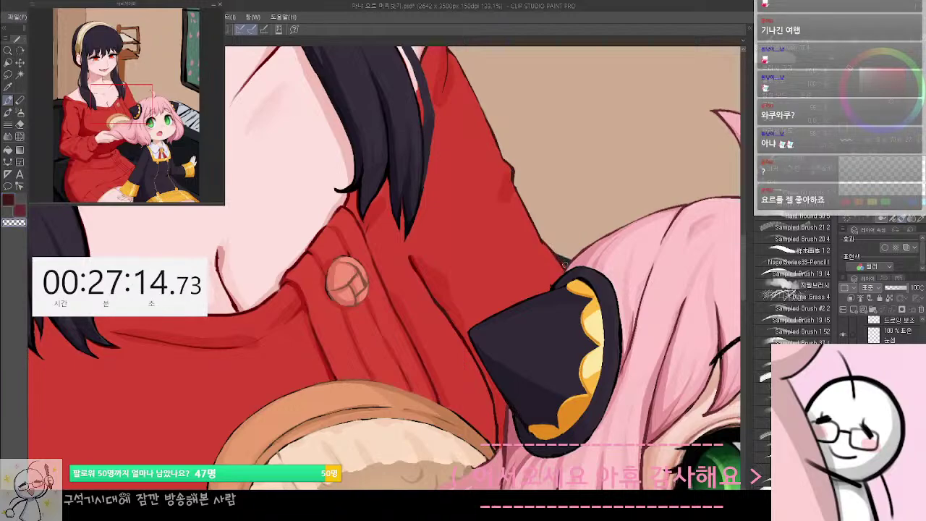
scroll(537, 163, "down", 4)
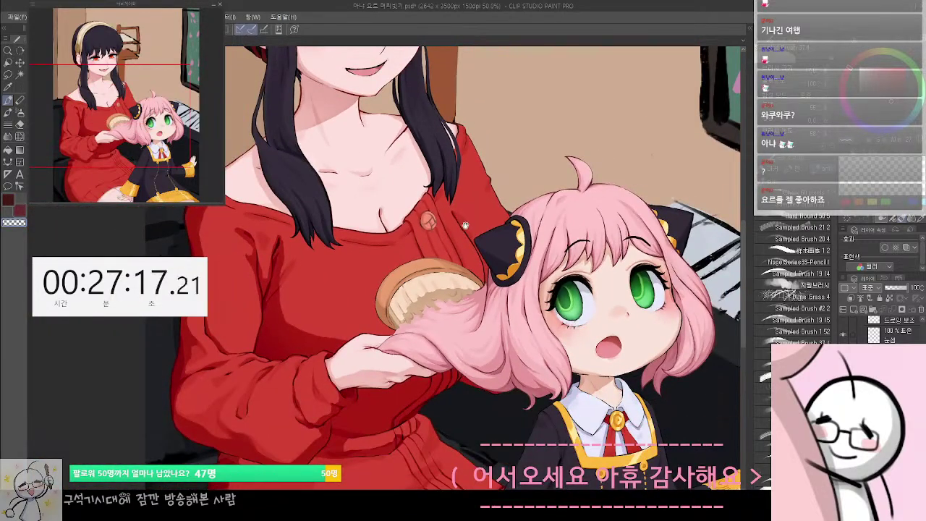
left_click_drag(459, 193, 493, 177)
scroll(490, 176, "down", 3)
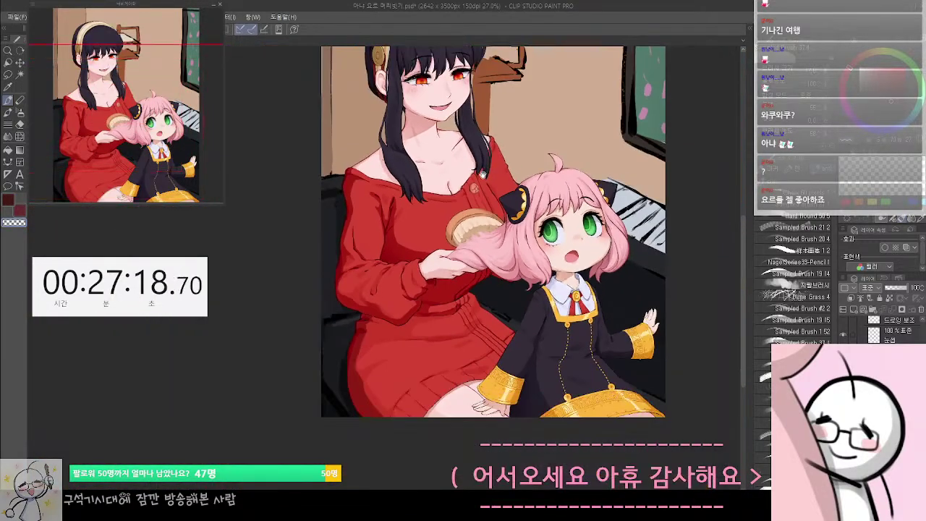
left_click_drag(461, 253, 467, 290)
scroll(463, 287, "up", 1)
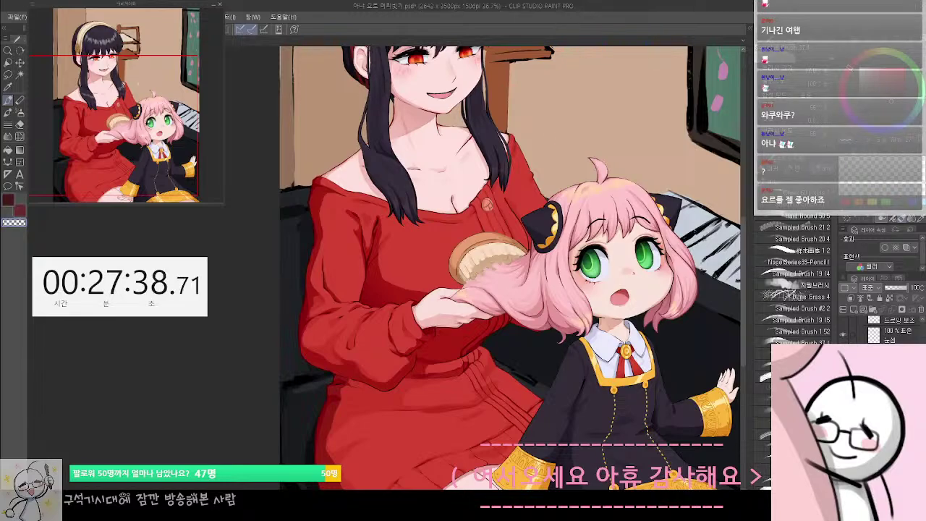
scroll(525, 322, "up", 3)
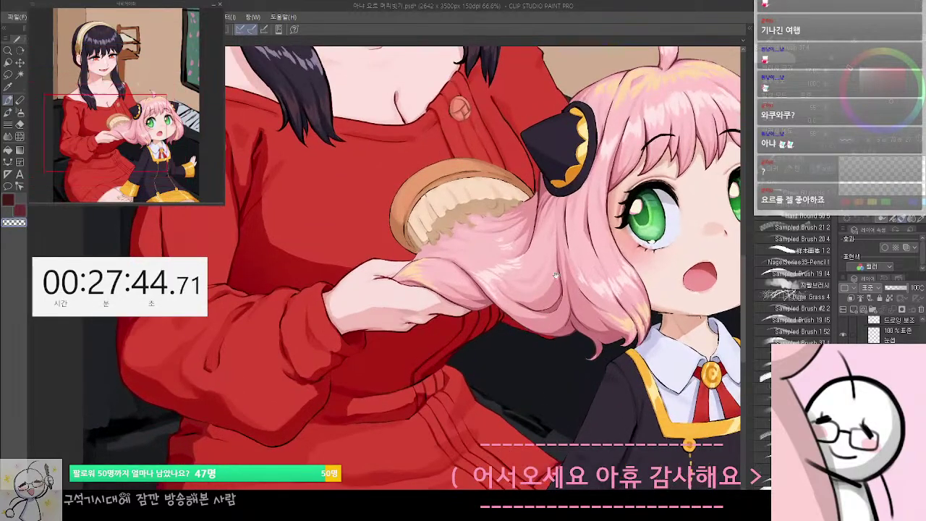
left_click_drag(555, 275, 487, 319)
mouse_move(613, 344)
left_mouse_down()
mouse_move(503, 347)
mouse_move(623, 354)
left_mouse_up()
Step back to the earlier scale/rotate entry in the history, return to the latest state, and bring the layer list back
left_click(883, 278)
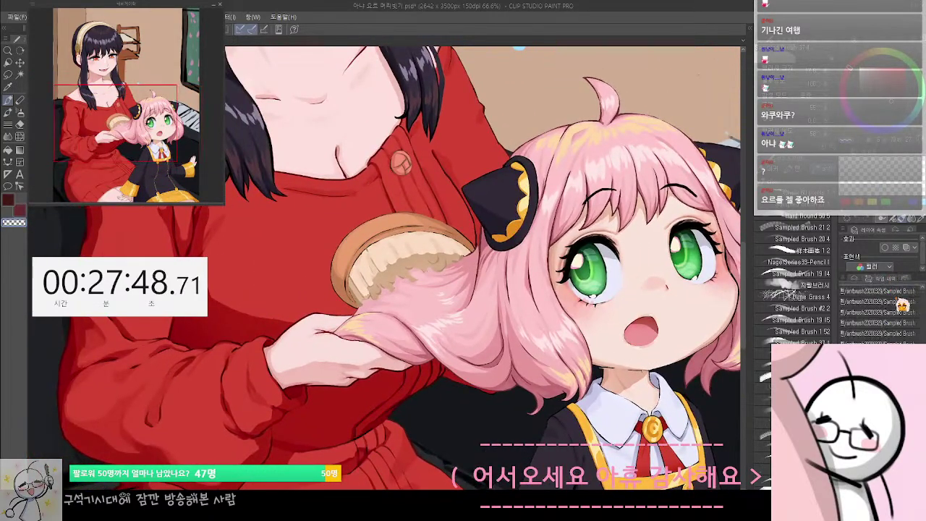
left_click_drag(922, 329, 922, 297)
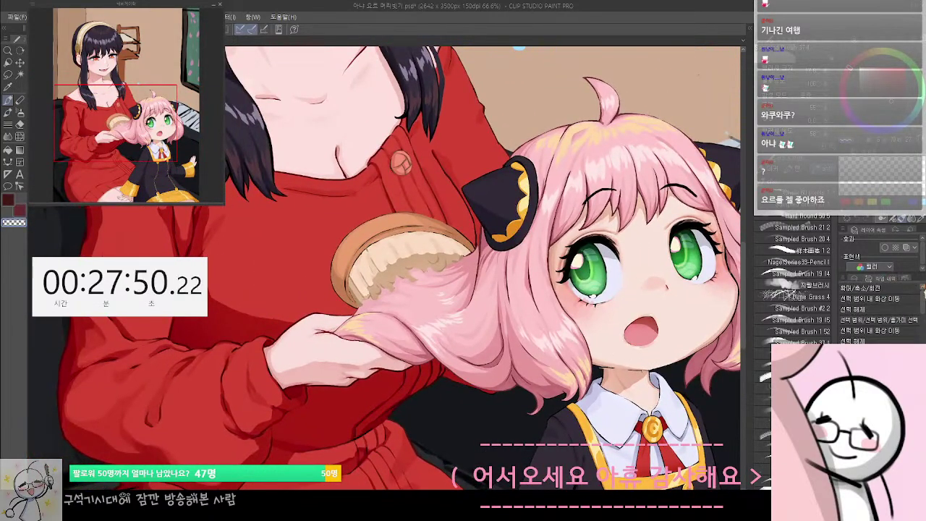
left_click(876, 290)
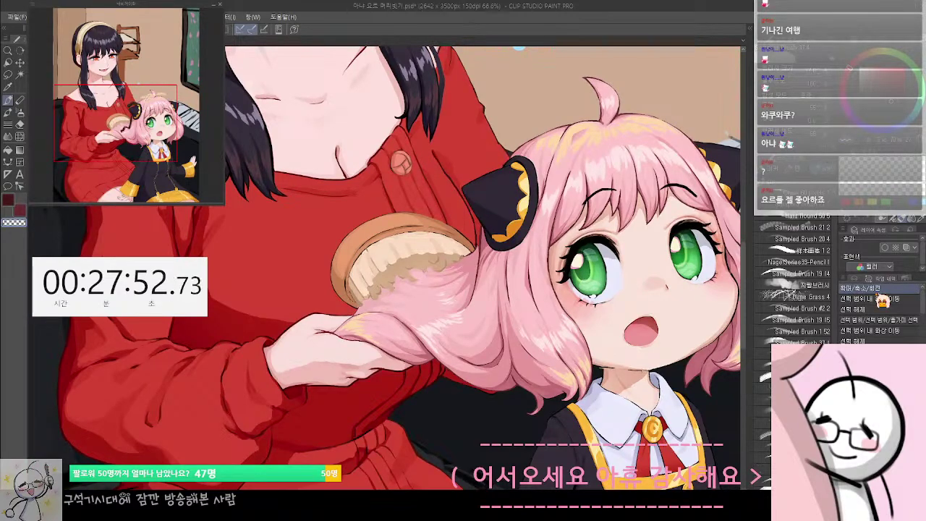
left_click_drag(922, 313, 923, 343)
left_click(877, 346)
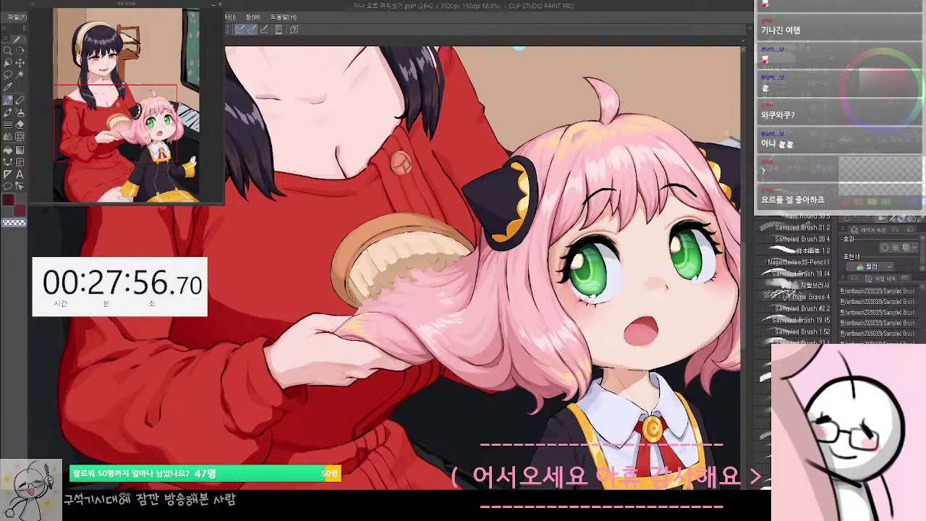
left_click_drag(421, 282, 412, 294)
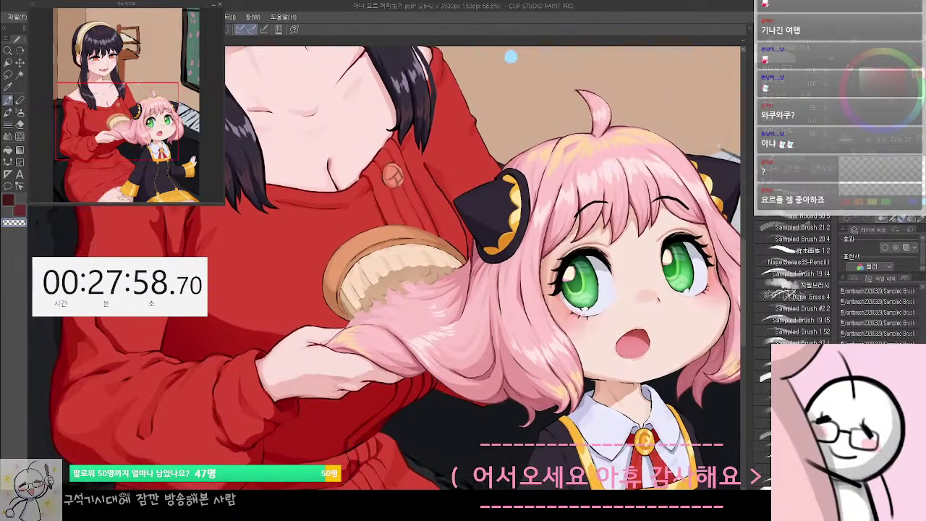
left_click(851, 280)
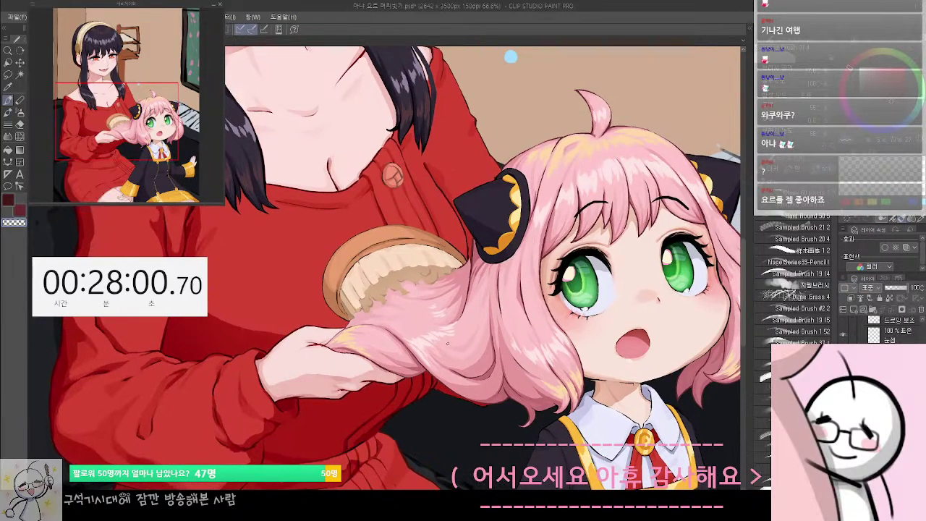
Lasso the small white highlight below the brush bristles, shift it slightly along the hair, and deselect it
scroll(447, 343, "up", 4)
left_click_drag(432, 337, 473, 351)
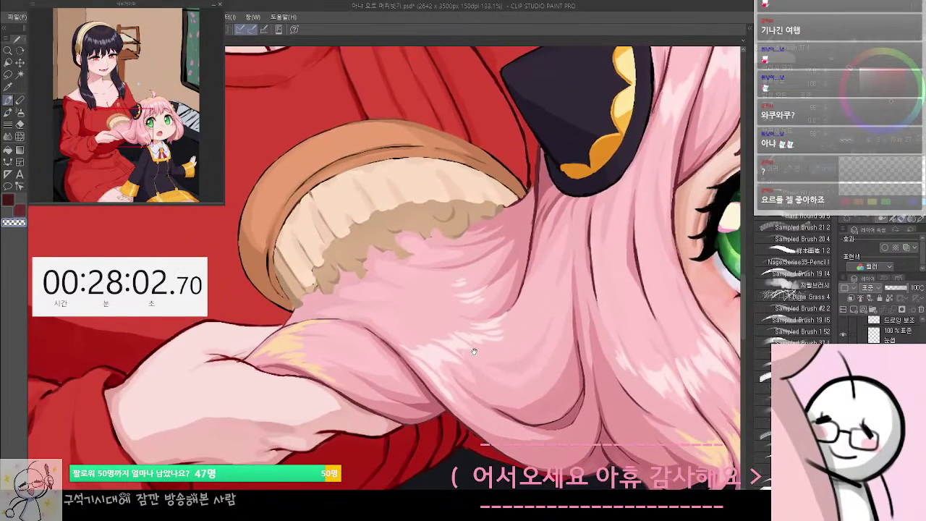
key("m")
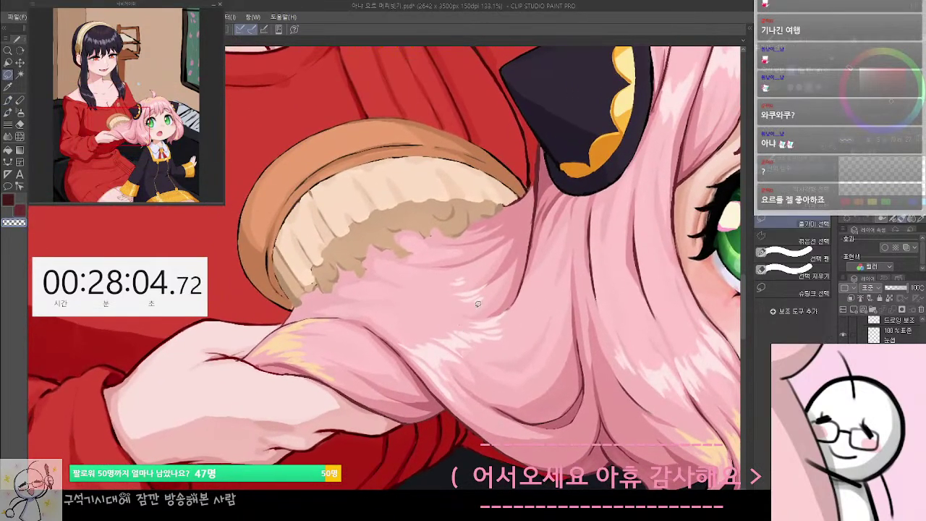
left_click_drag(474, 307, 478, 304)
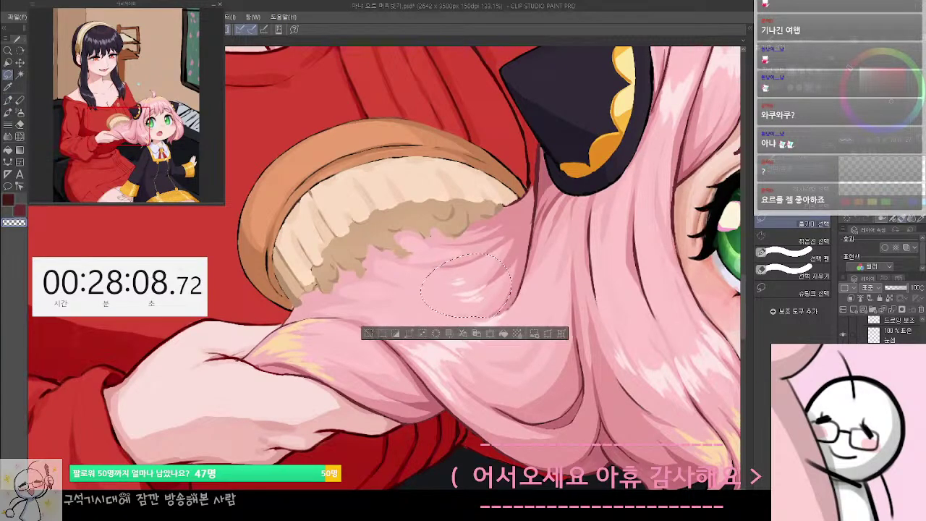
left_click_drag(482, 304, 486, 306)
key("ctrl+d")
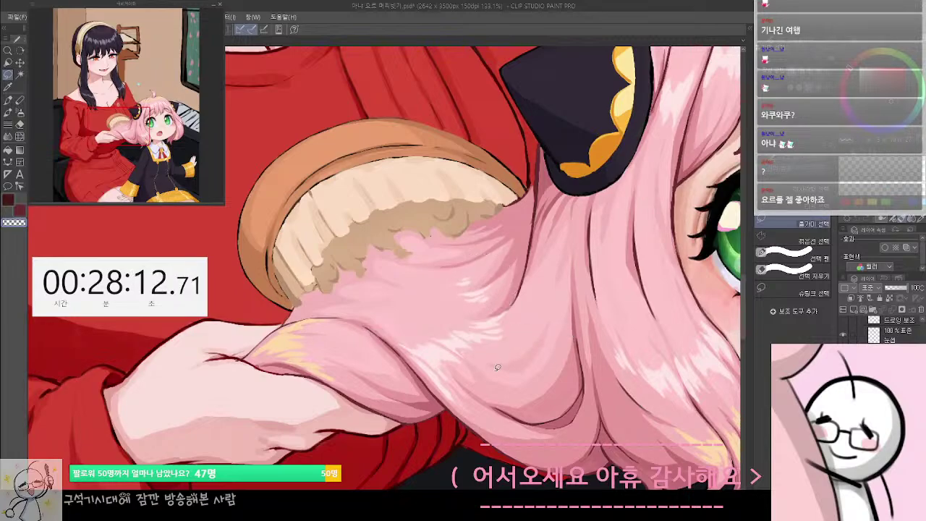
Lasso the large white highlight on the lower brushed lock, nudge it slightly downward, and clear the selection
left_click_drag(473, 395, 497, 380)
mouse_move(525, 286)
left_mouse_down()
mouse_move(412, 319)
mouse_move(455, 428)
mouse_move(569, 333)
mouse_move(551, 292)
left_mouse_up()
left_click_drag(500, 324, 504, 337)
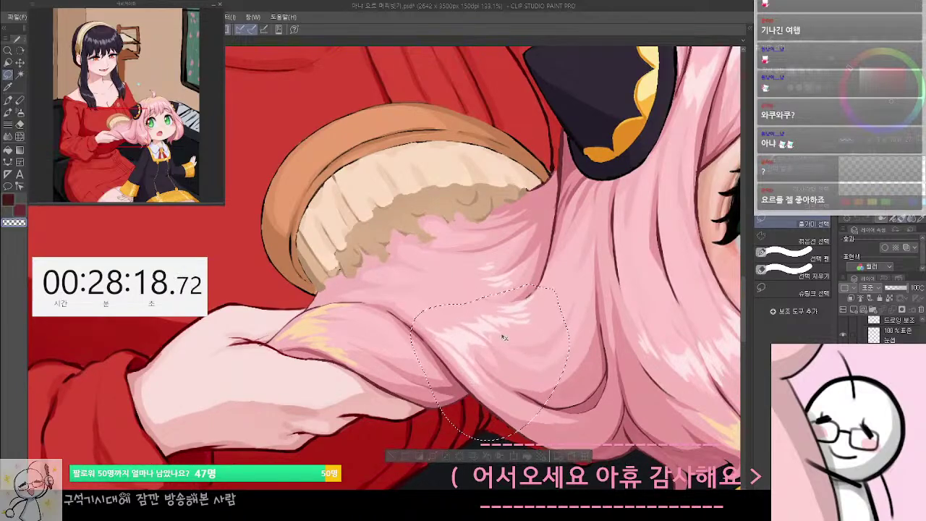
scroll(531, 382, "down", 3)
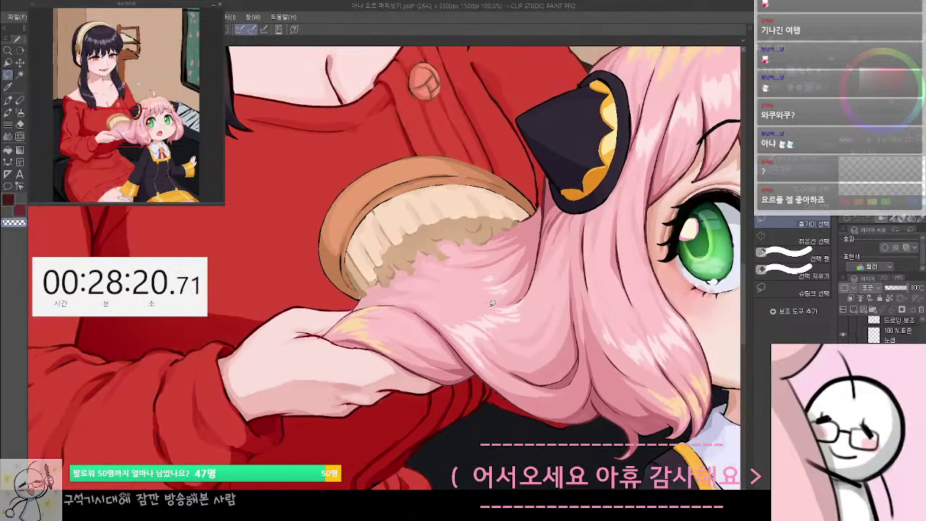
Examine the placement of the hair highlights across the full illustration and up close on the girl's head
scroll(493, 299, "down", 3)
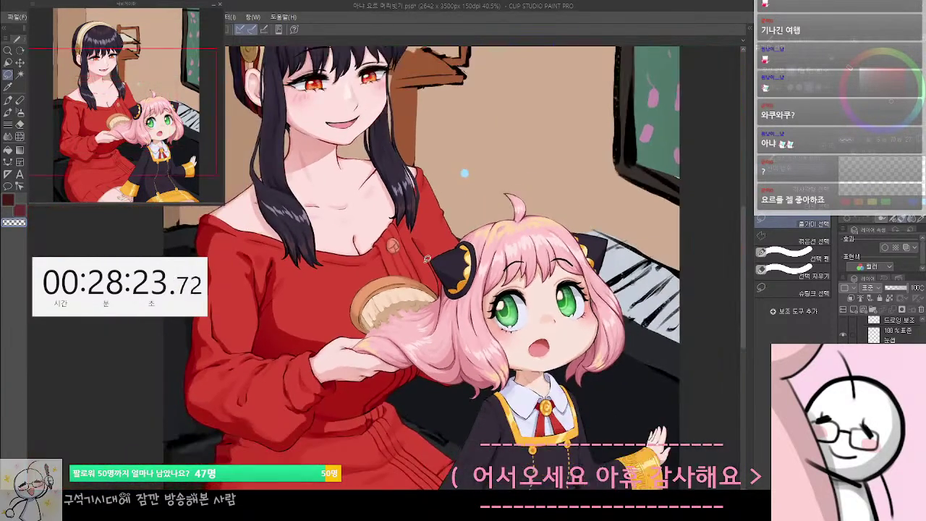
left_click_drag(427, 259, 444, 239)
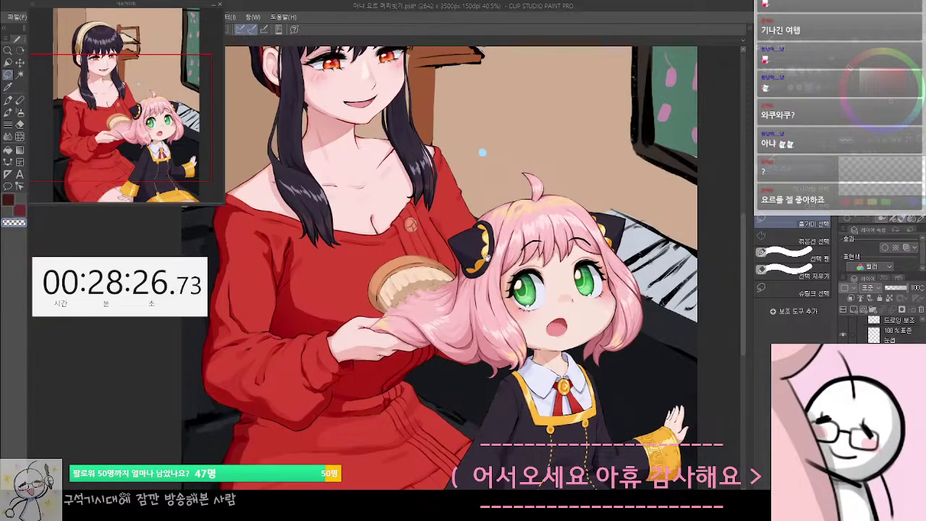
scroll(486, 256, "down", 3)
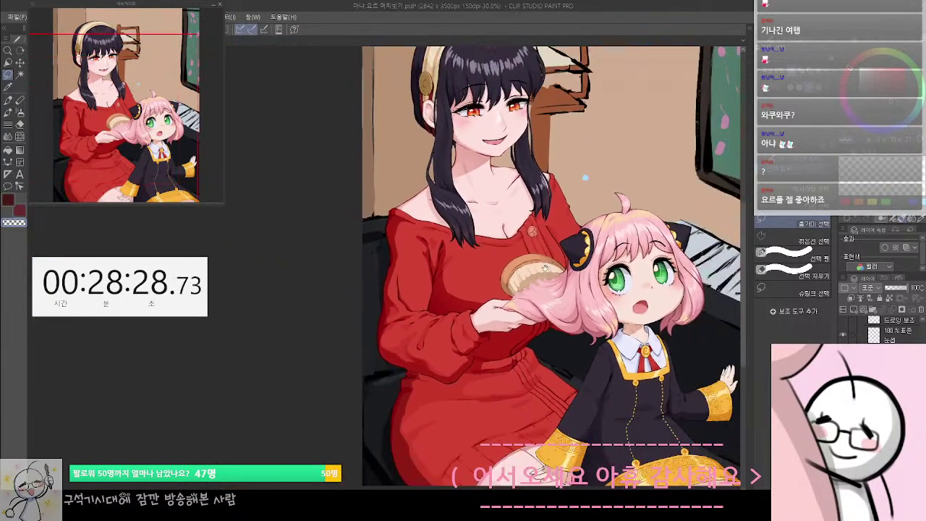
left_click_drag(540, 252, 533, 302)
left_click_drag(596, 323, 561, 293)
scroll(529, 173, "down", 3)
scroll(560, 294, "up", 3)
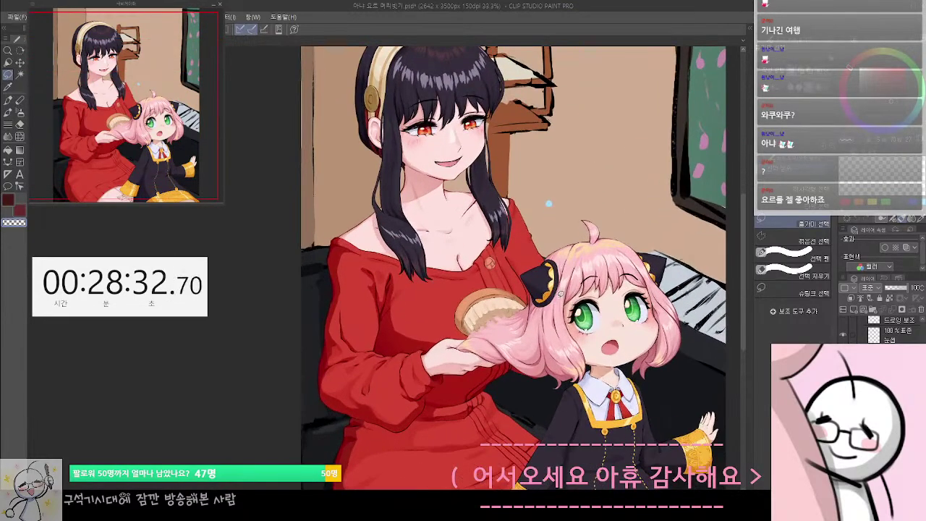
scroll(549, 204, "up", 4)
scroll(534, 70, "up", 2)
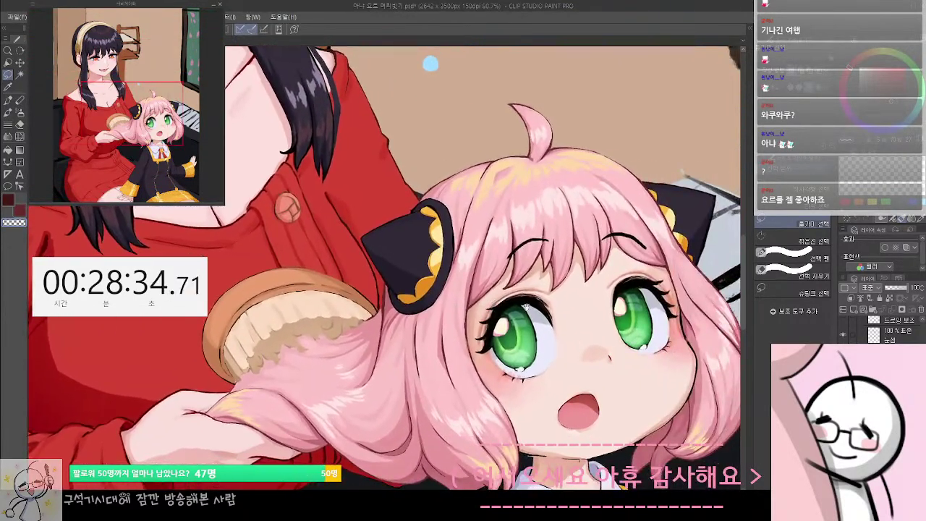
left_click_drag(562, 319, 480, 317)
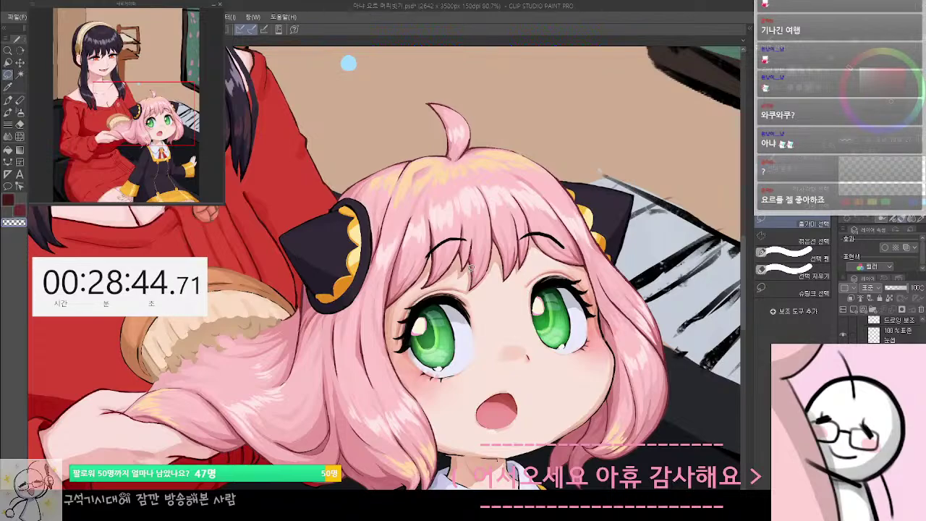
scroll(474, 258, "down", 5)
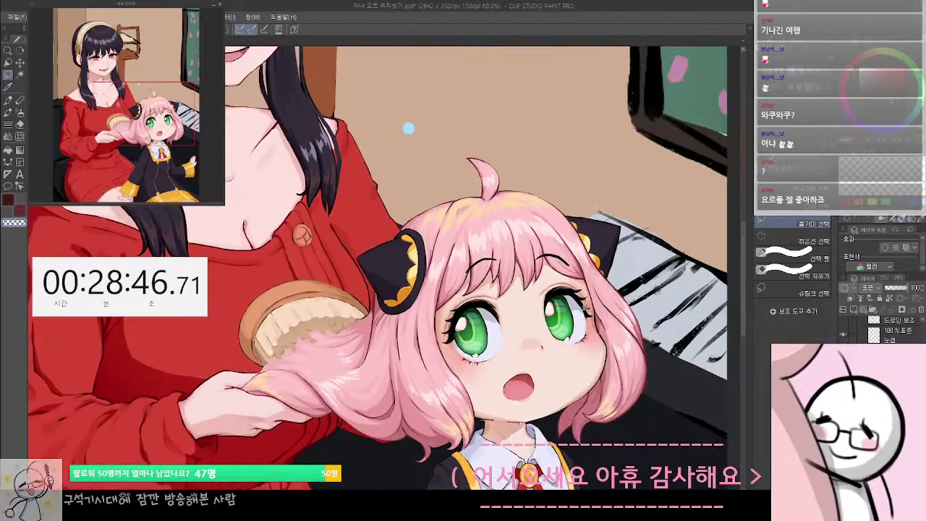
scroll(588, 340, "up", 3)
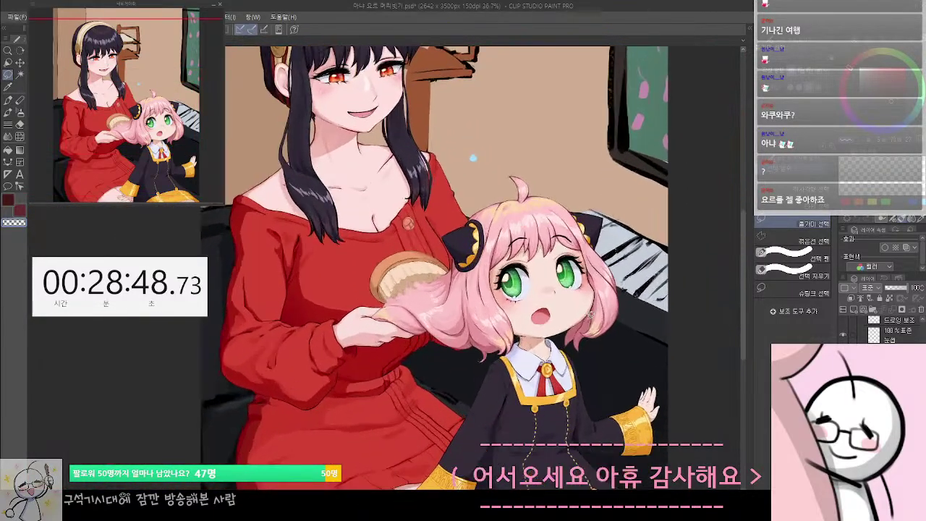
scroll(567, 310, "up", 1)
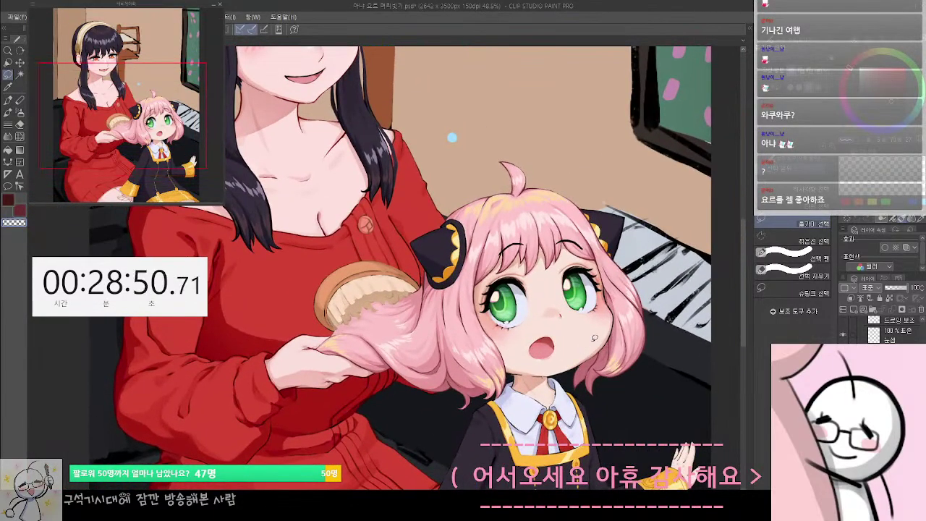
scroll(594, 337, "up", 3)
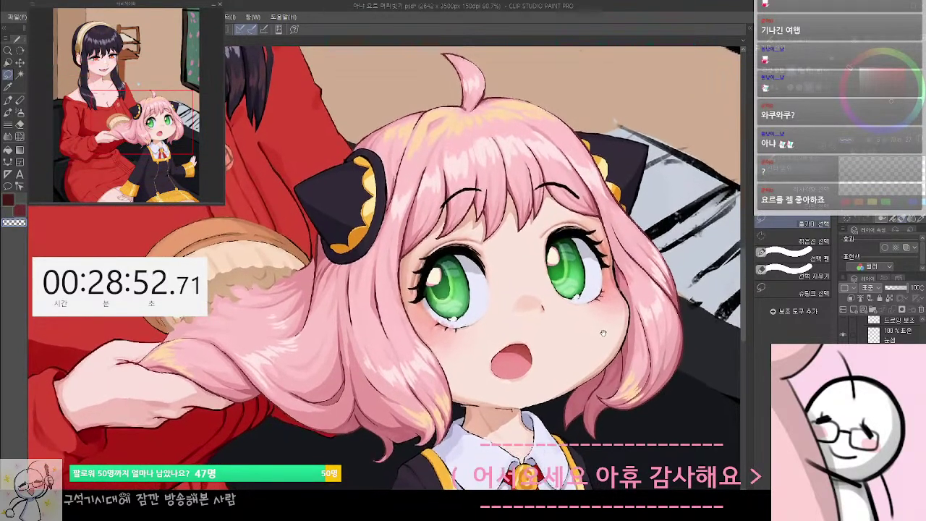
Sample the dark line colour and redraw the girl's face outline beside her right-hand eye
key("alt")
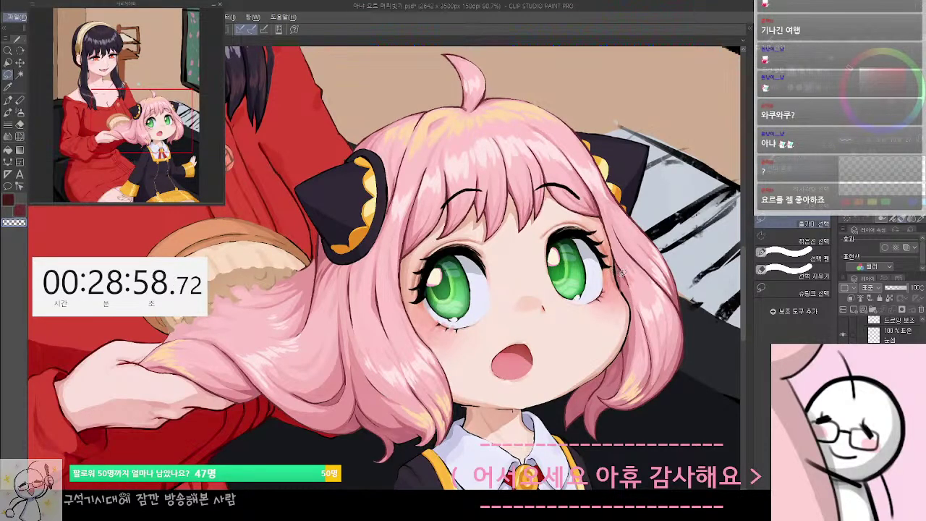
key("b")
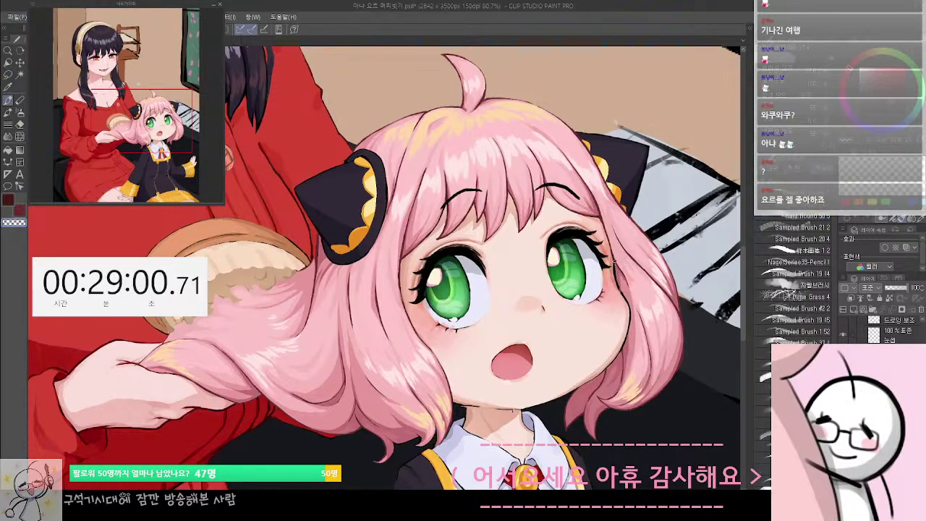
left_click(613, 264, "alt")
left_click_drag(614, 255, 620, 293)
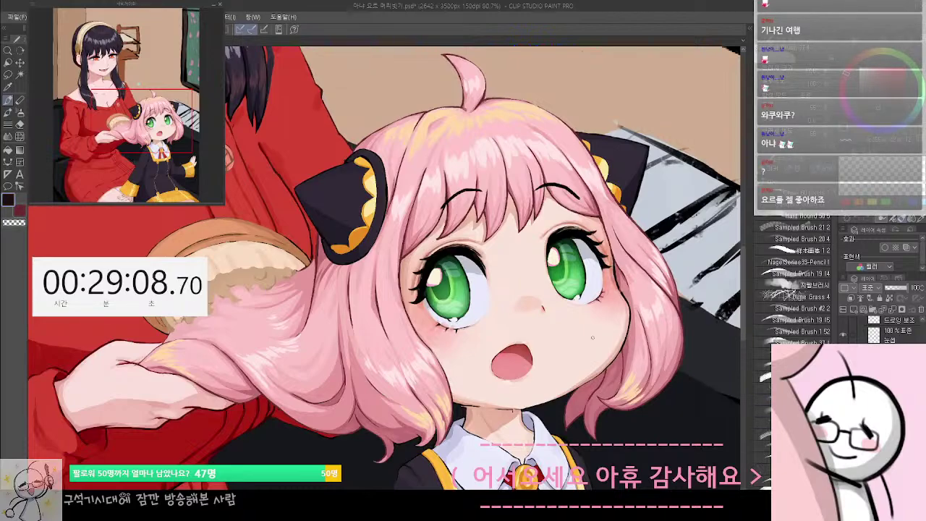
Lasso the girl's face with the side hair, scale the selected line work down slightly, shift it into place, and deselect
key("o")
mouse_move(577, 376)
left_mouse_down()
mouse_move(567, 392)
mouse_move(578, 392)
mouse_move(394, 405)
mouse_move(716, 340)
mouse_move(696, 402)
left_mouse_up()
key("m")
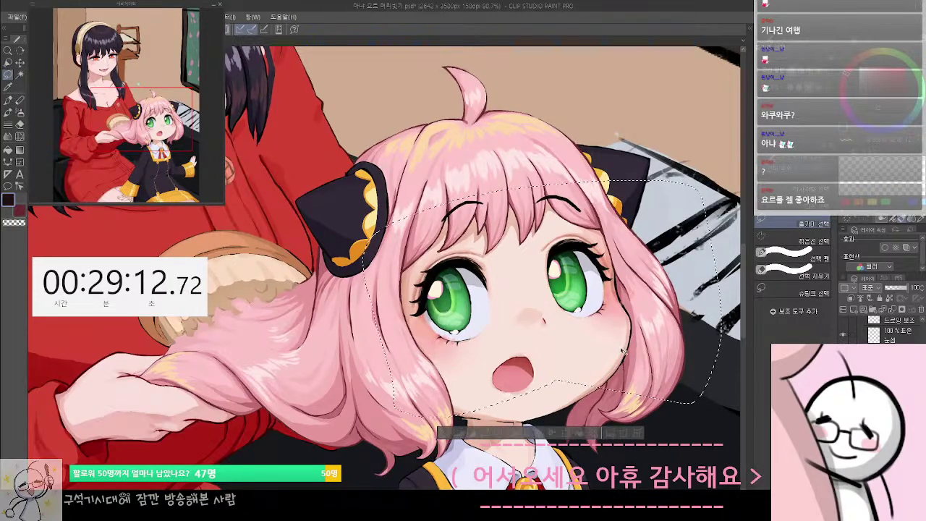
key("ctrl+t")
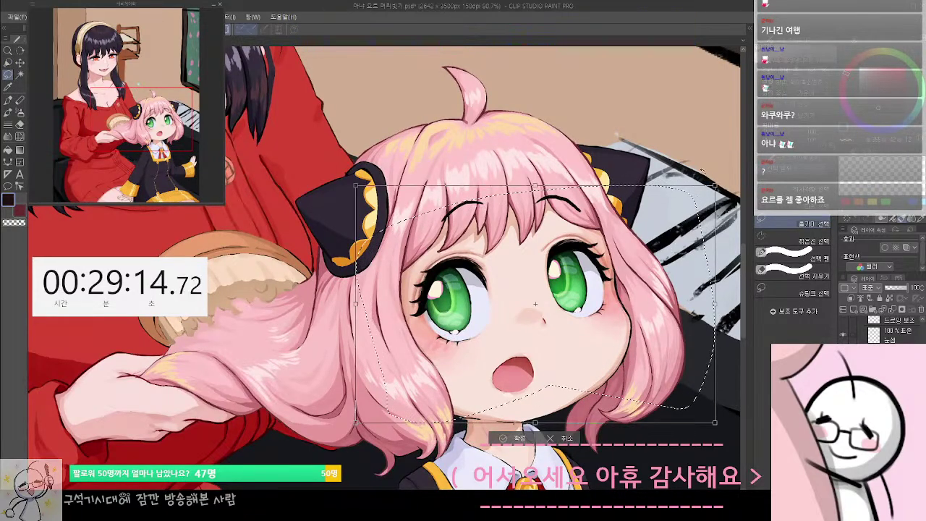
mouse_move(708, 191)
left_mouse_down()
mouse_move(695, 201)
mouse_move(701, 193)
left_mouse_up()
left_click_drag(635, 296, 622, 291)
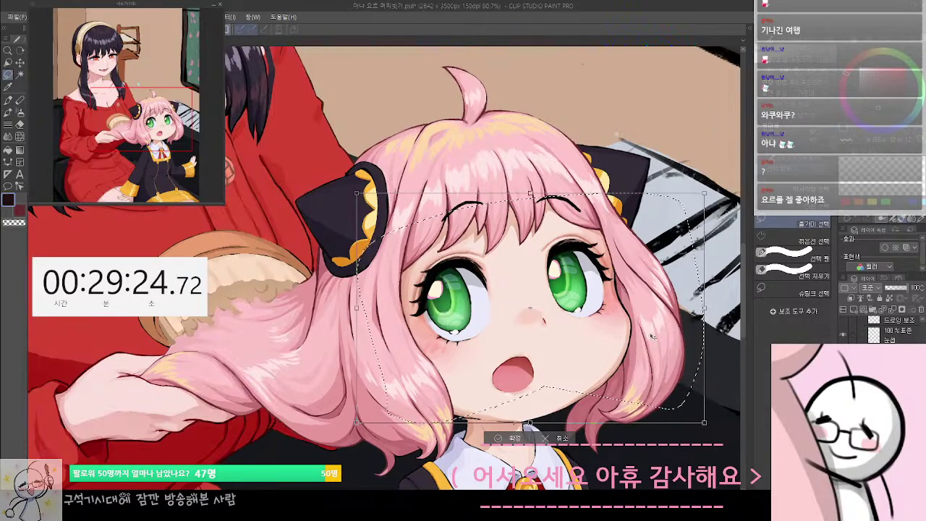
key("Return")
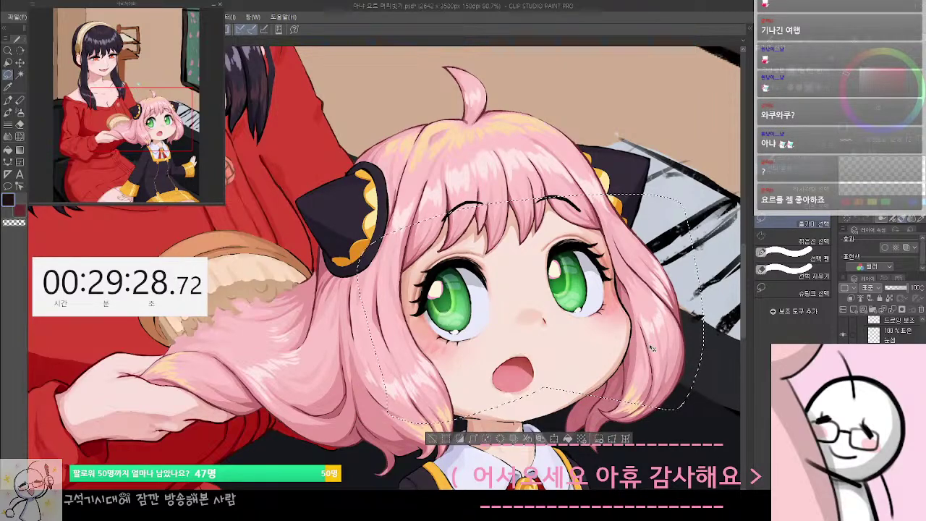
key("ctrl+d")
Examine the girl's face proportions from a wider view of the illustration and up close
scroll(653, 348, "down", 2)
left_click_drag(627, 377, 622, 337)
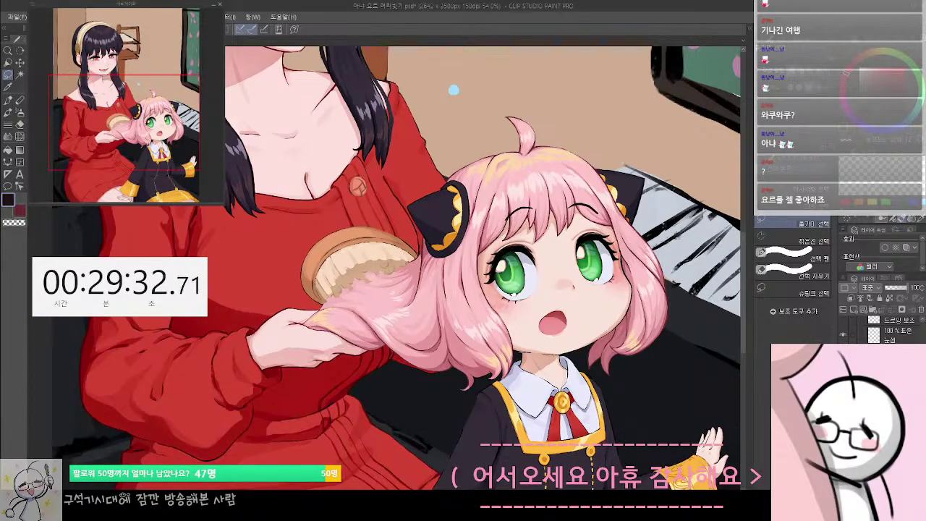
left_click_drag(643, 381, 637, 413)
scroll(575, 348, "up", 3)
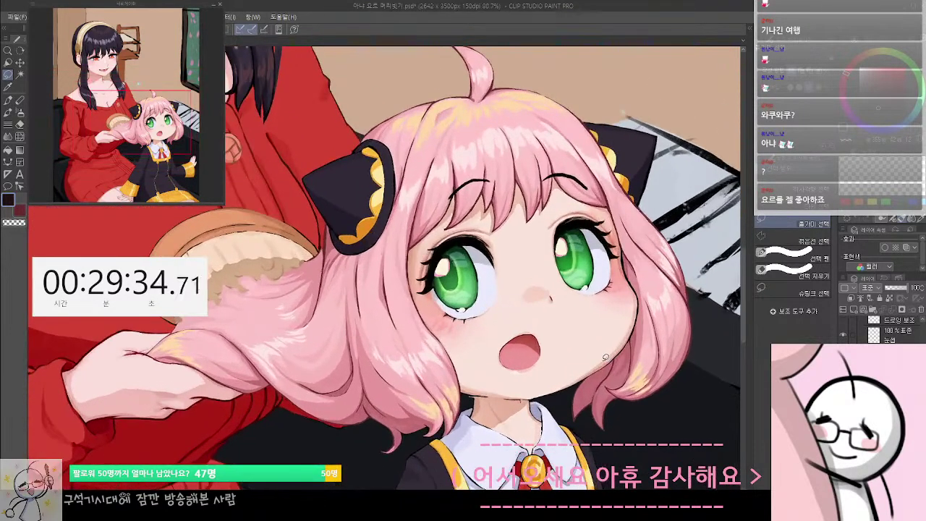
scroll(575, 347, "down", 2)
scroll(471, 235, "up", 1)
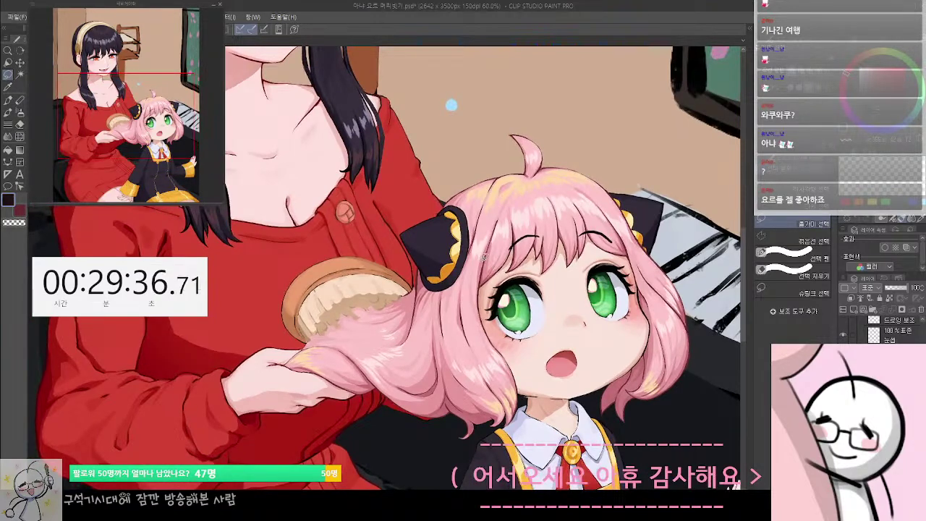
scroll(485, 256, "up", 1)
scroll(484, 255, "up", 2)
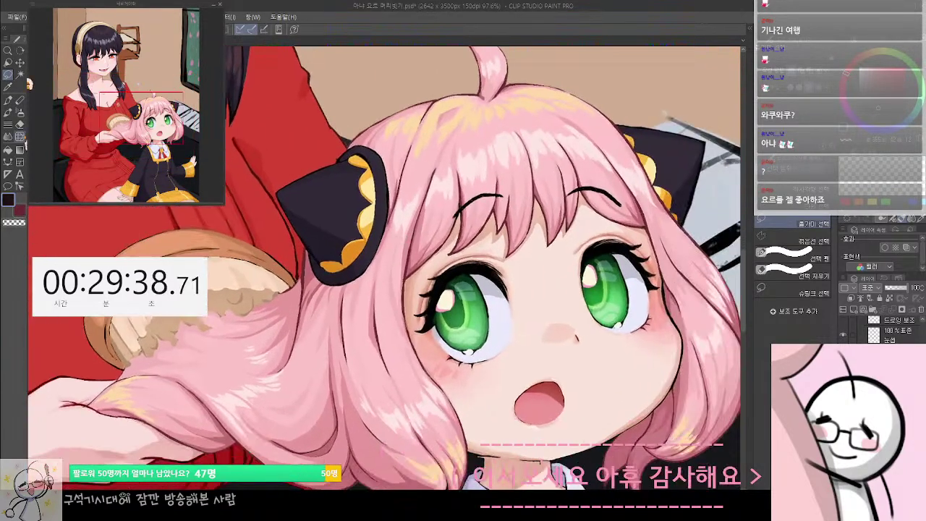
Adjust the Liquify brush size and reshape the area around the girl's left-hand eye with large strokes
key("]")
key("]")
key("]")
key("]")
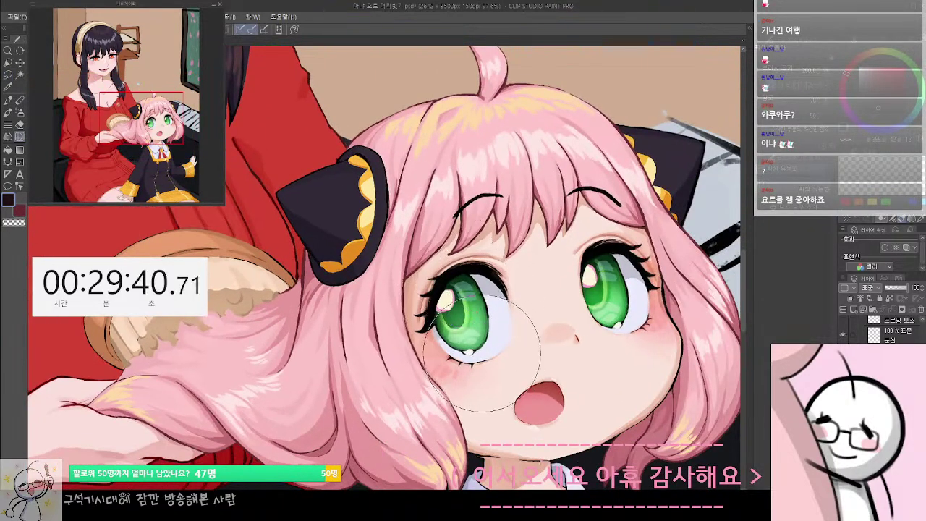
key("]")
key("[")
key("[")
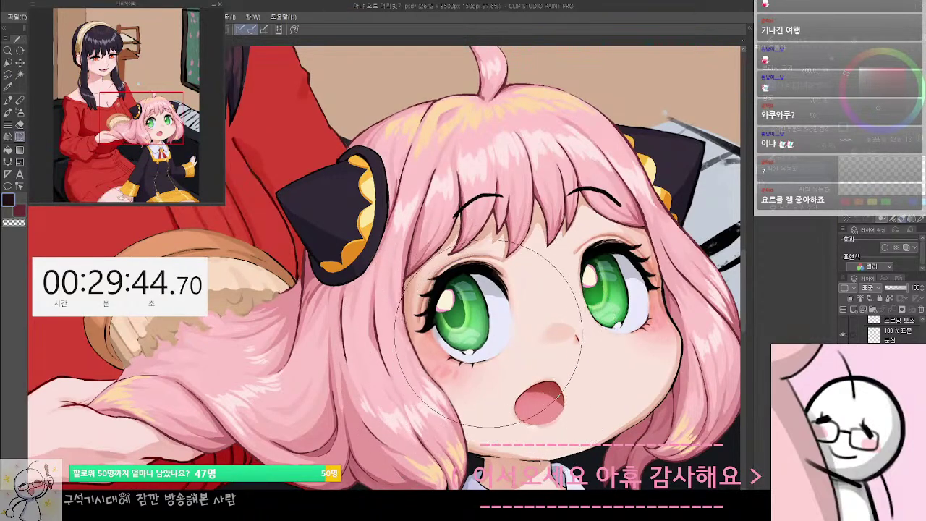
key("bracketleft")
key("bracketleft")
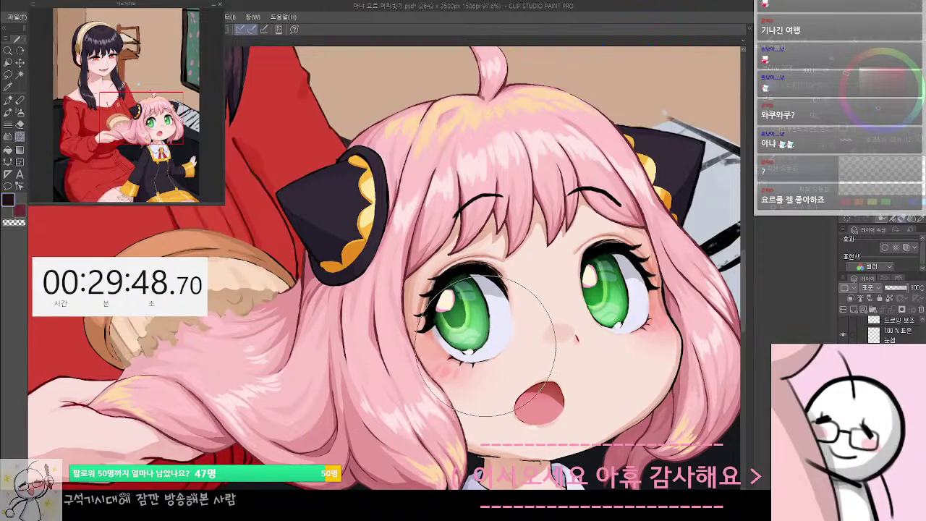
left_click_drag(478, 348, 443, 323)
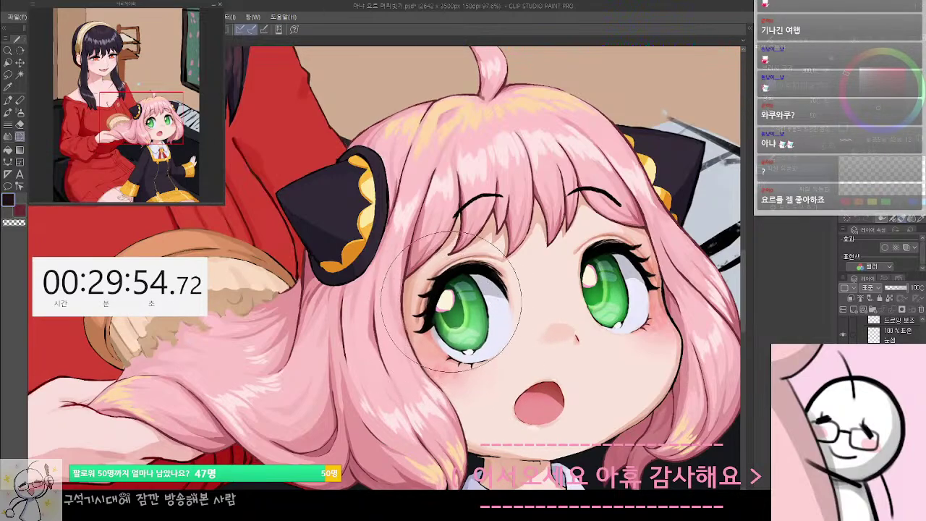
left_click_drag(444, 302, 510, 294)
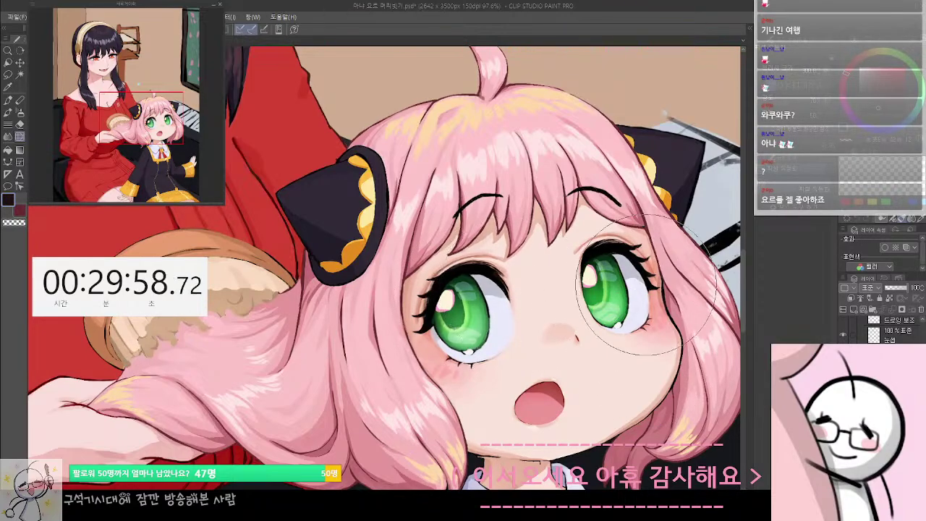
Nudge the girl's right-hand eye area into shape using a smaller Liquify brush
key("bracketleft")
key("bracketleft")
mouse_move(630, 276)
left_mouse_down()
mouse_move(590, 283)
mouse_move(603, 288)
mouse_move(591, 279)
left_mouse_up()
key("bracketright")
key("bracketright")
key("bracketleft")
key("bracketleft")
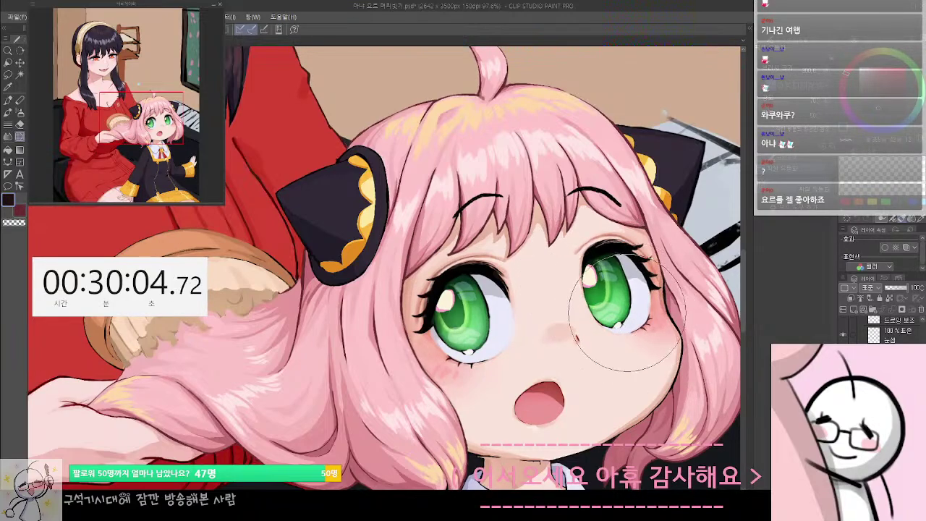
left_click_drag(601, 317, 590, 283)
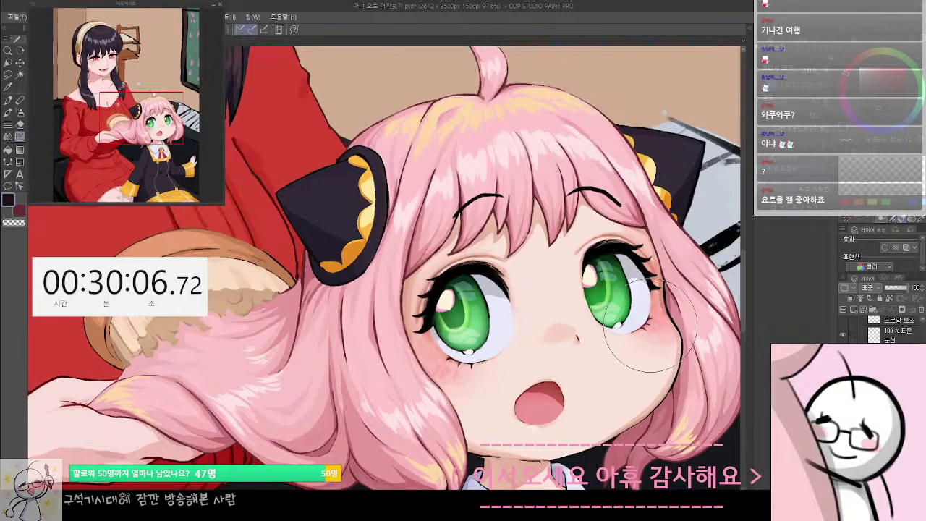
Reduce the Liquify brush further and refine the outline of the girl's right-hand cheek and jaw
key("bracketleft")
key("bracketleft")
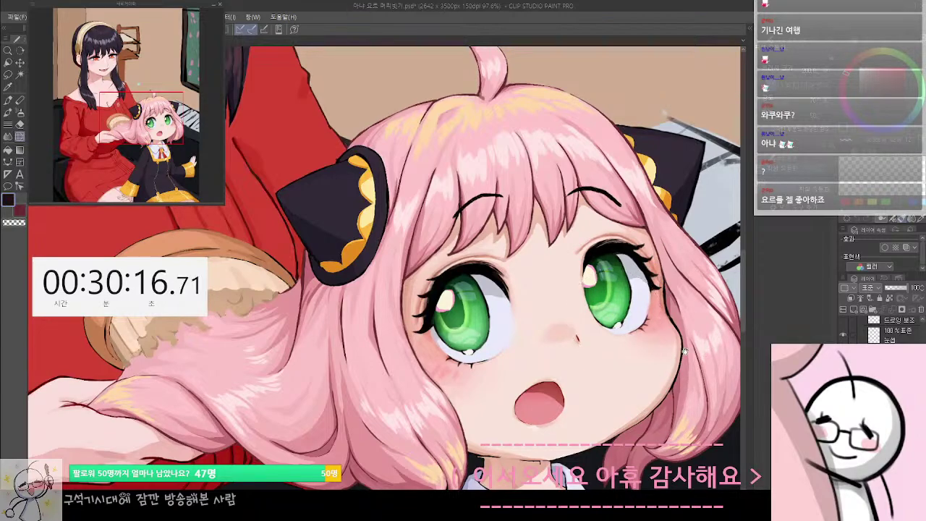
left_click_drag(662, 318, 658, 281)
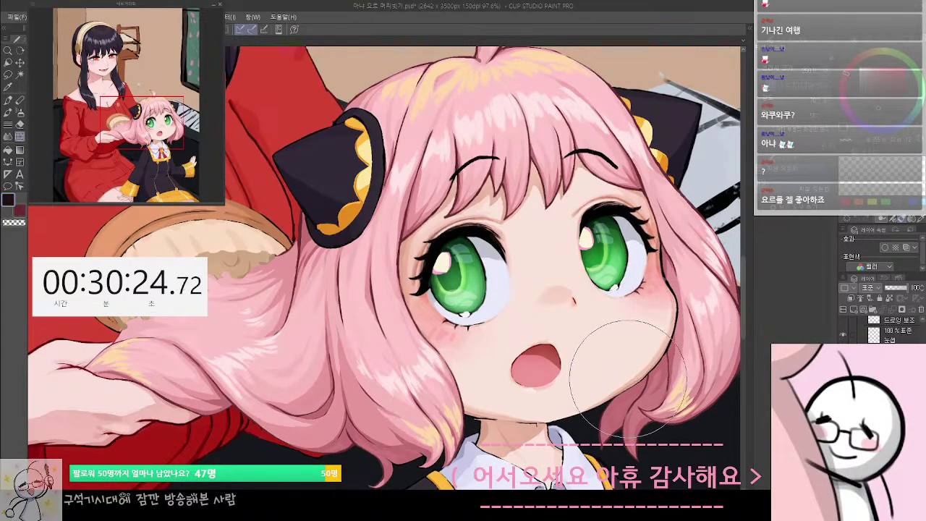
key("[")
key("[")
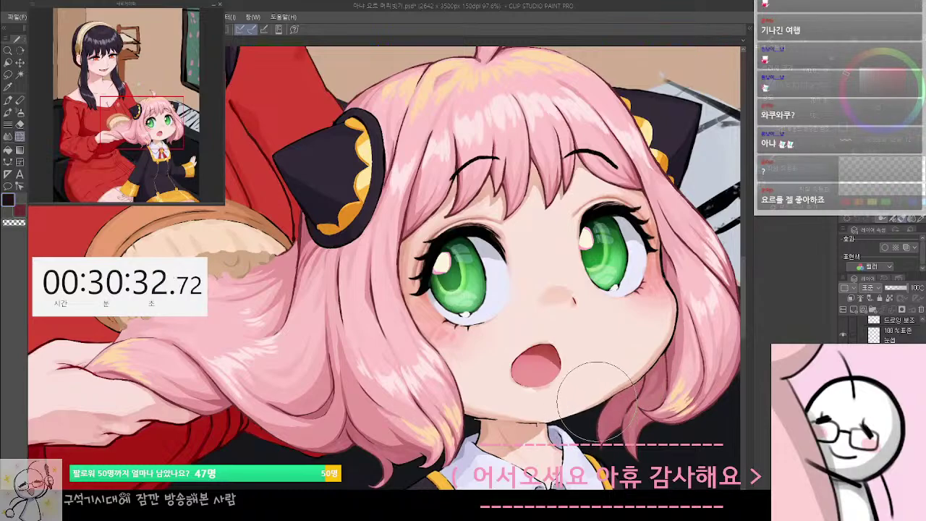
Compare the illustration before and after the liquify edits by stepping through the history, and bring the layer list back
scroll(648, 366, "down", 5)
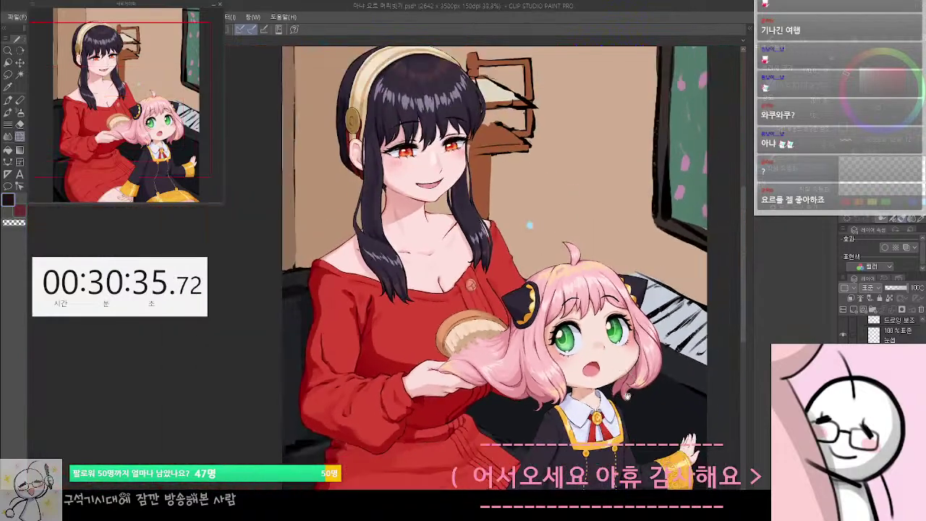
left_click_drag(530, 225, 461, 130)
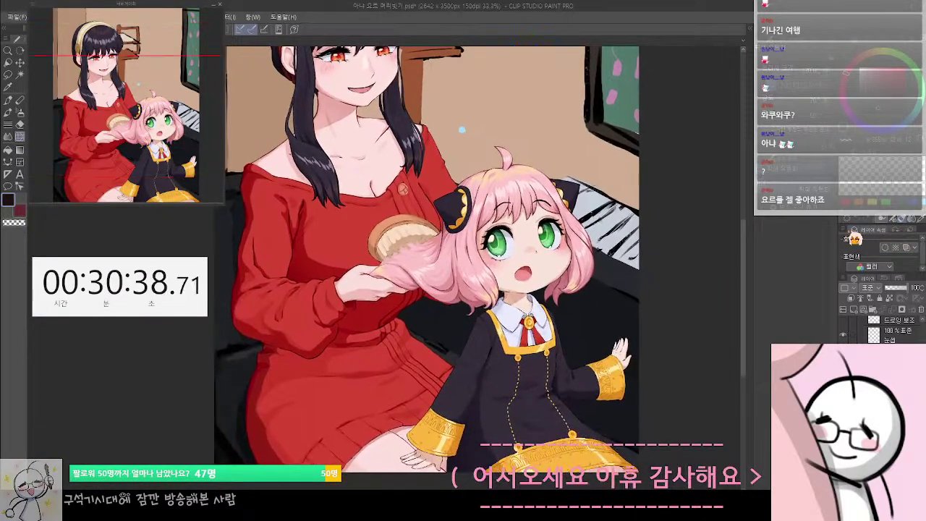
left_click(890, 287)
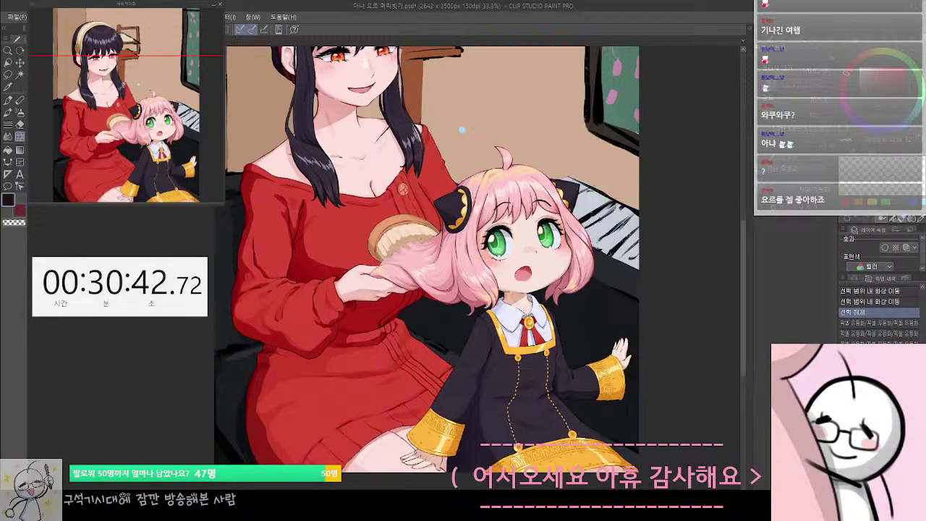
key("ctrl+y")
key("ctrl+y")
key("ctrl+y")
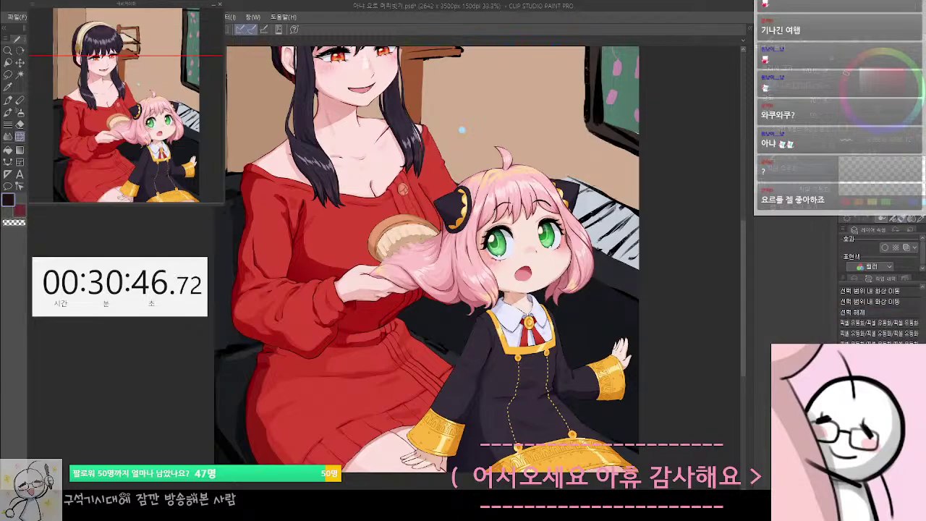
left_click(871, 313)
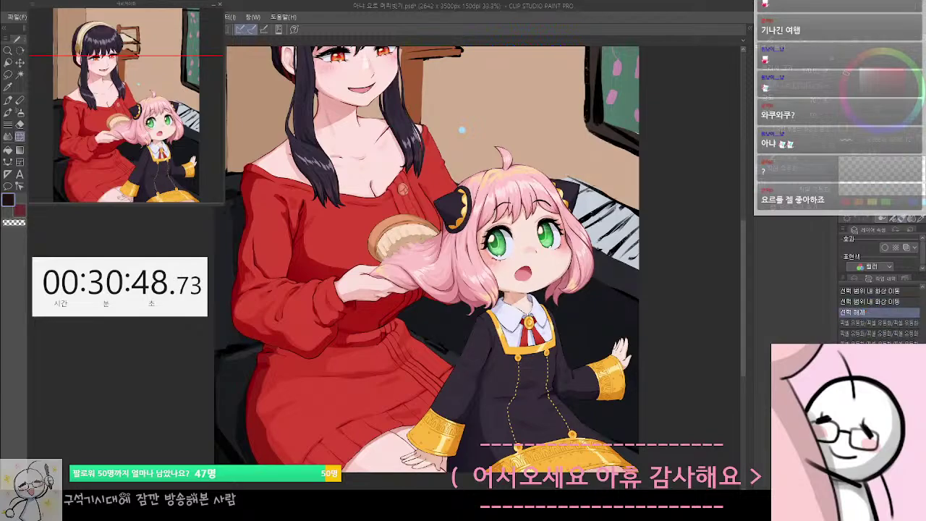
key("ctrl+y")
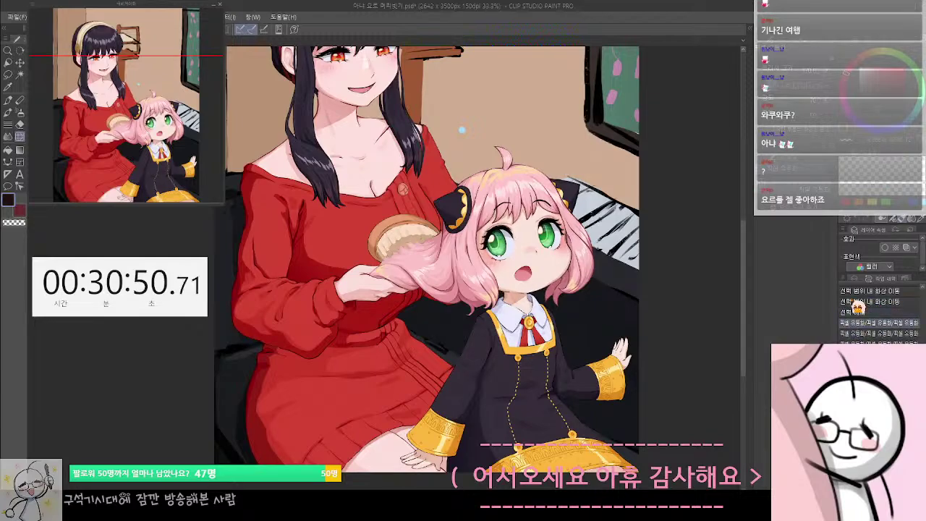
left_click(857, 276)
Lasso-select the girl's right-hand cheek and jaw outline from beside the eye down to the chin
scroll(545, 276, "up", 2)
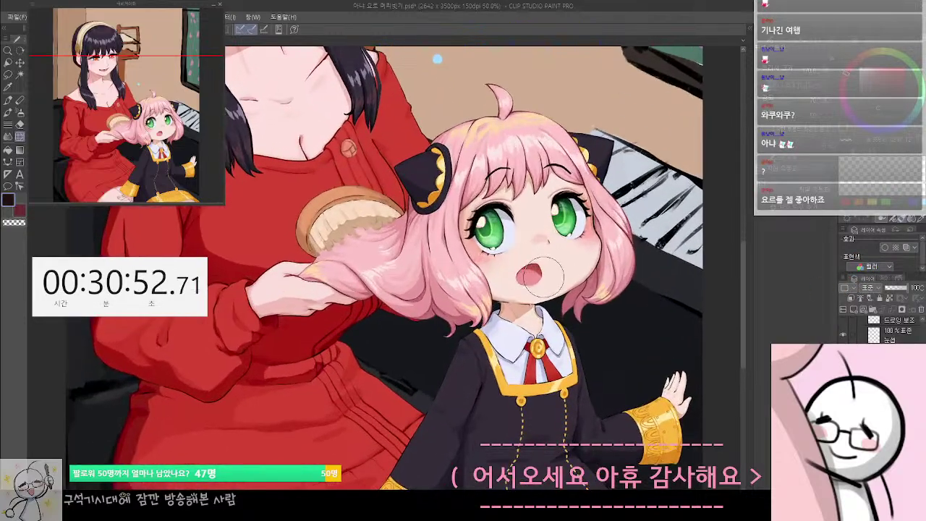
mouse_move(545, 275)
left_mouse_down()
mouse_move(537, 323)
mouse_move(492, 340)
left_mouse_up()
scroll(584, 312, "up", 1)
key("m")
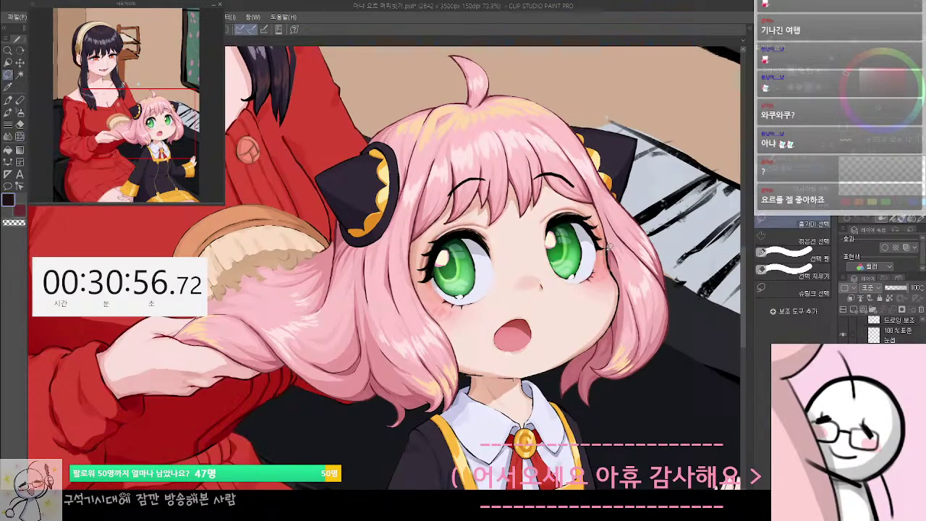
left_click_drag(607, 249, 606, 246)
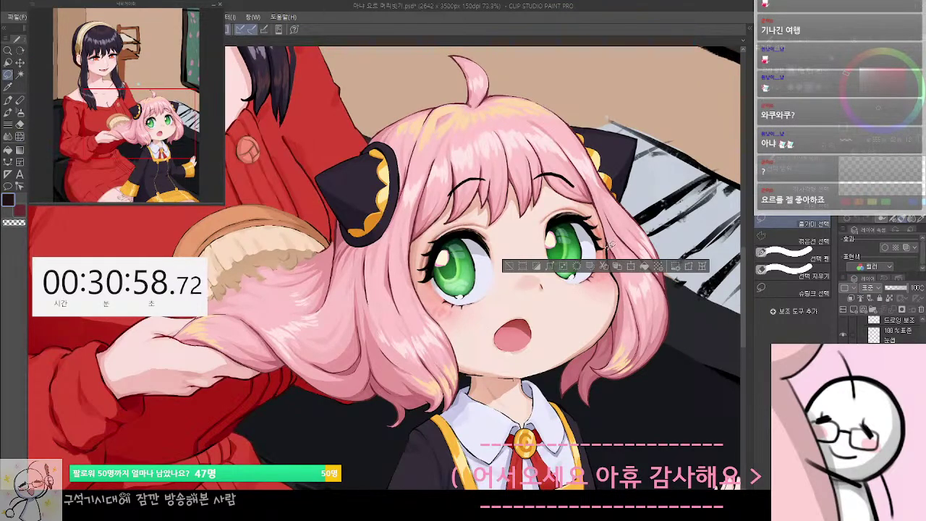
left_click(612, 247)
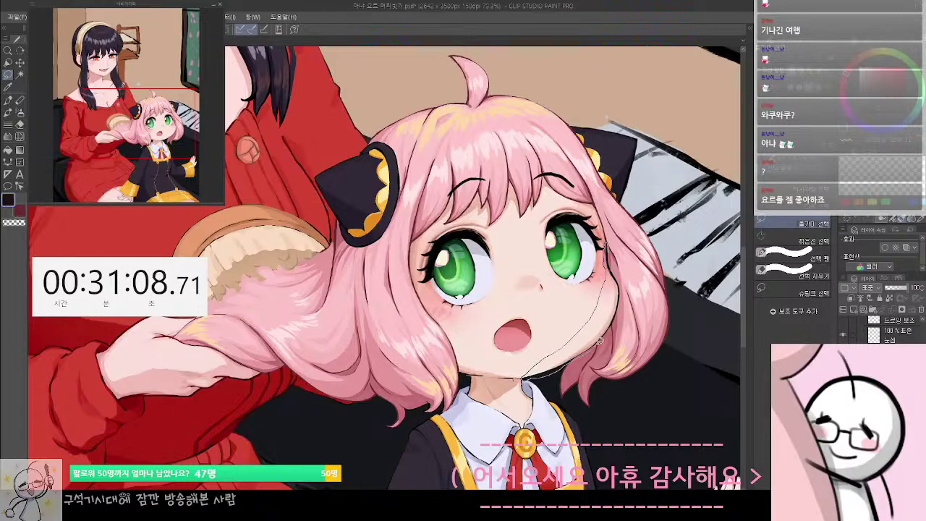
left_click_drag(624, 289, 605, 247)
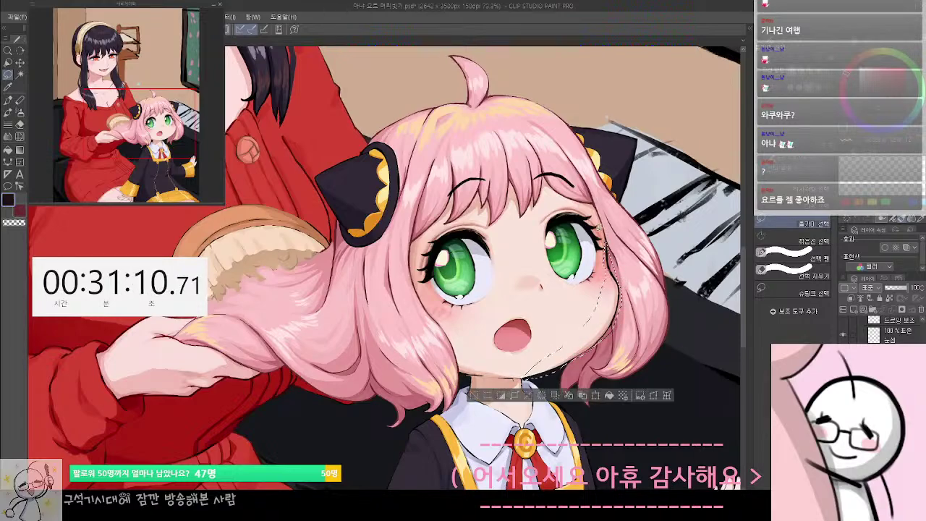
Warp the selected cheek and jaw with a mesh transformation, adjusting the mesh points to reshape the face outline, and apply it
key("ctrl+t")
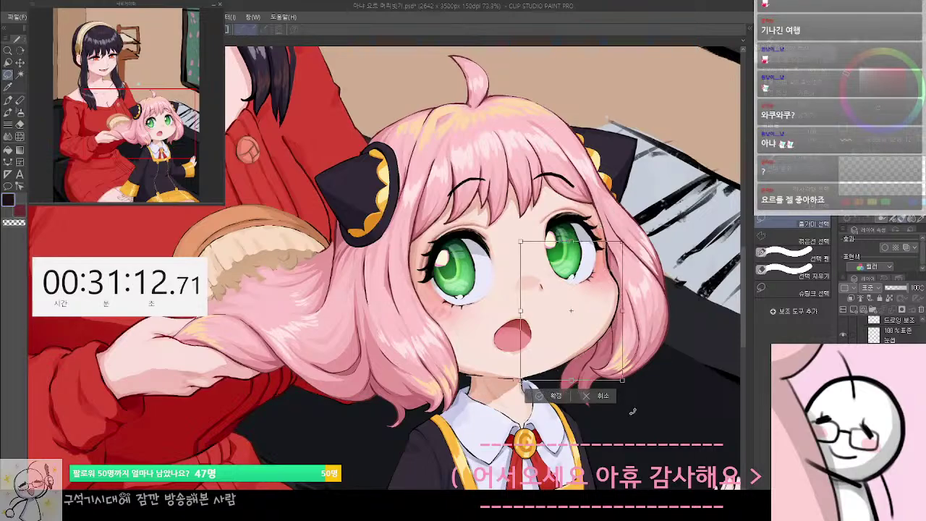
left_click(586, 396)
left_click(669, 397)
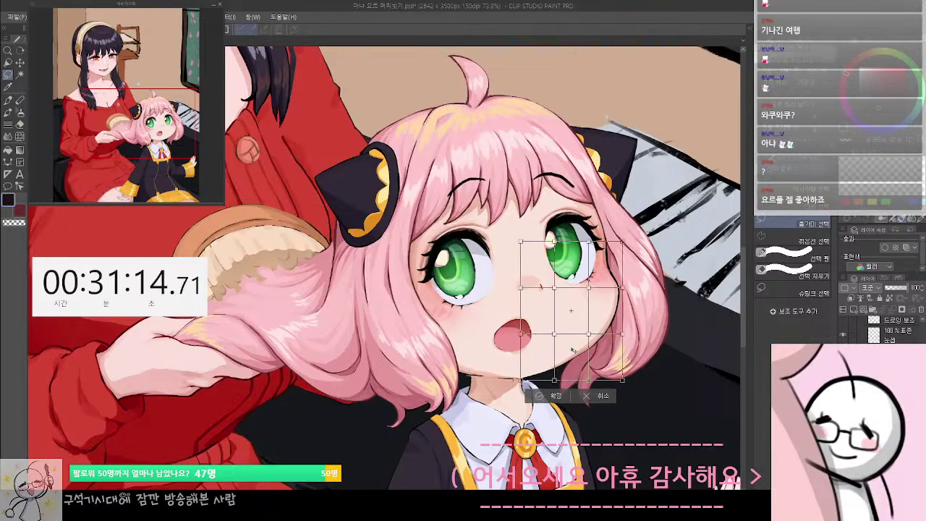
left_click_drag(553, 334, 568, 344)
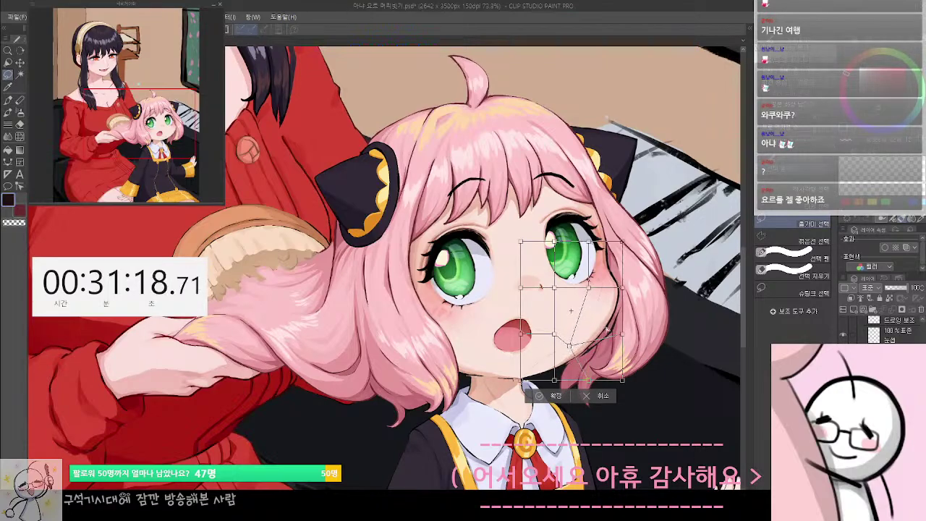
key("ctrl+z")
left_click_drag(621, 301, 620, 308)
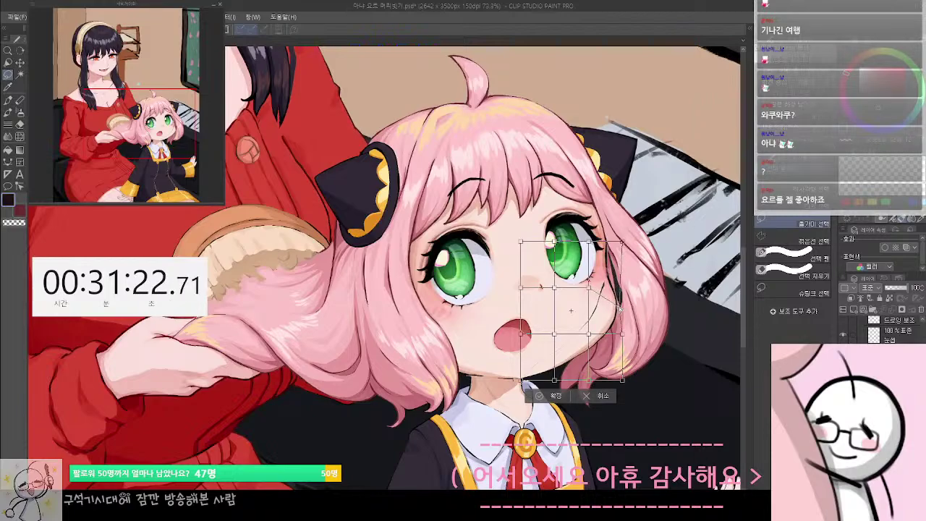
left_click_drag(586, 334, 582, 333)
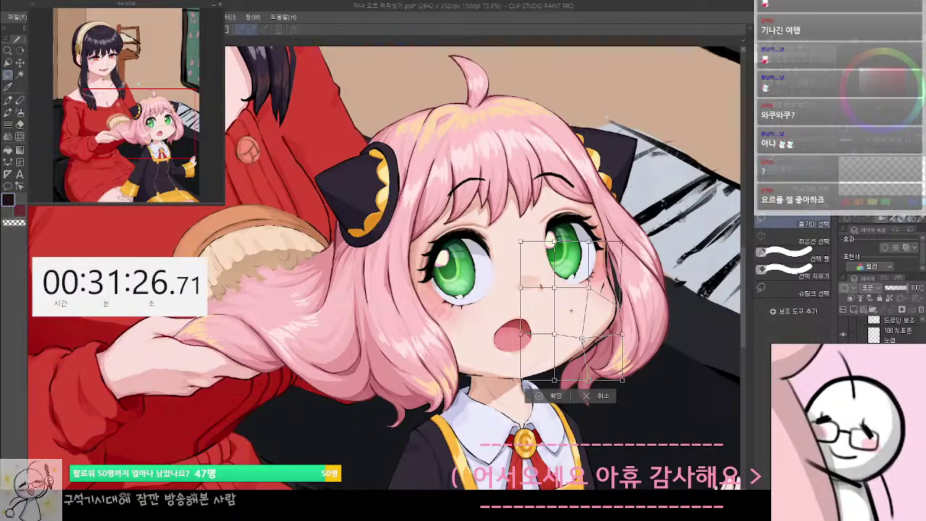
left_click_drag(581, 337, 583, 342)
left_click_drag(559, 381, 585, 381)
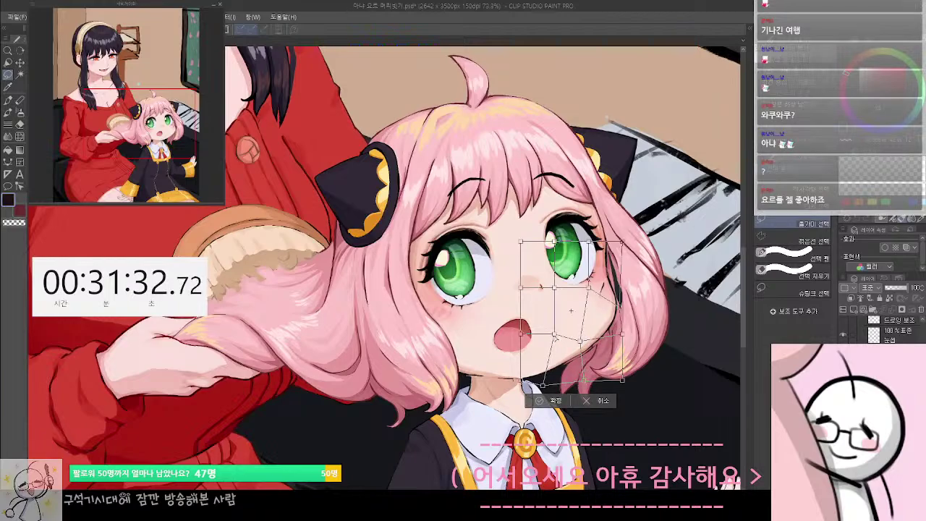
left_click_drag(554, 336, 551, 337)
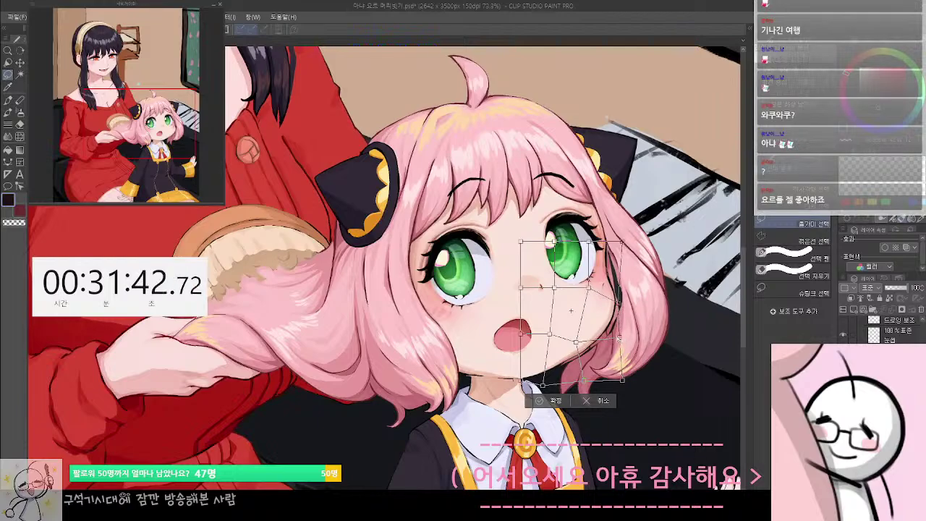
left_click_drag(589, 288, 585, 288)
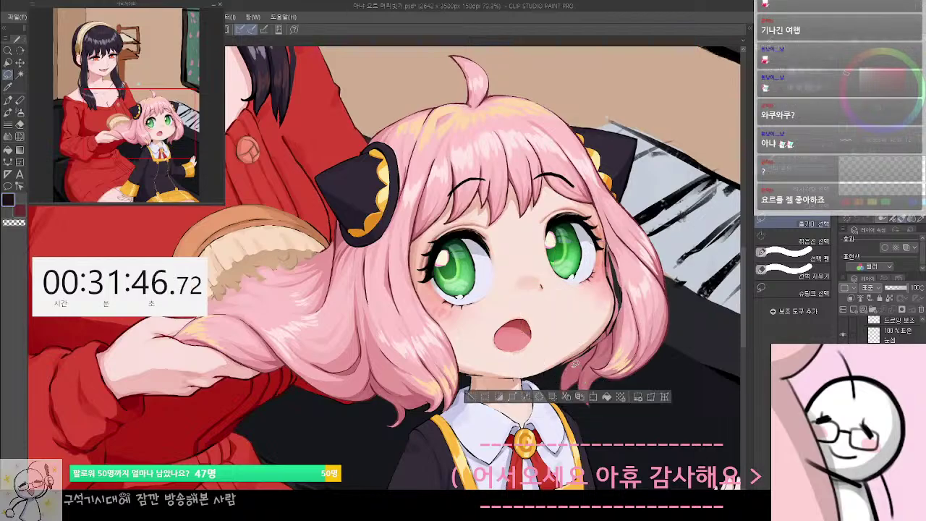
key("Return")
Touch up the girl's chin and right-hand jaw outline with the Liquify tool
left_click_drag(628, 327, 606, 340)
left_click(20, 136)
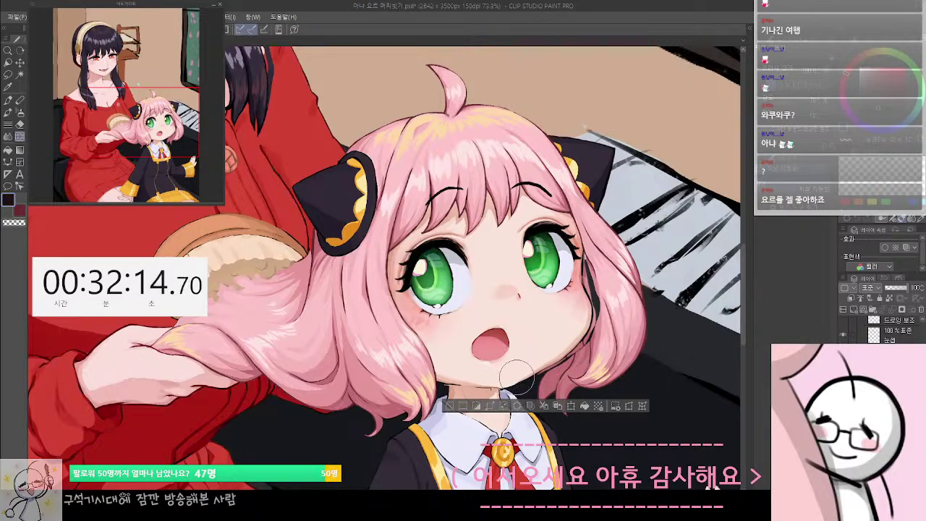
left_click_drag(519, 384, 521, 363)
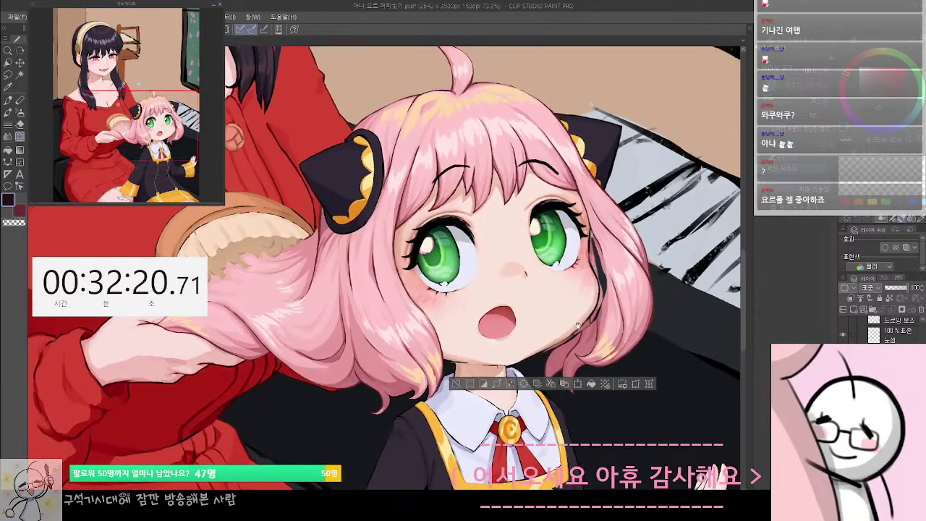
scroll(577, 325, "down", 2)
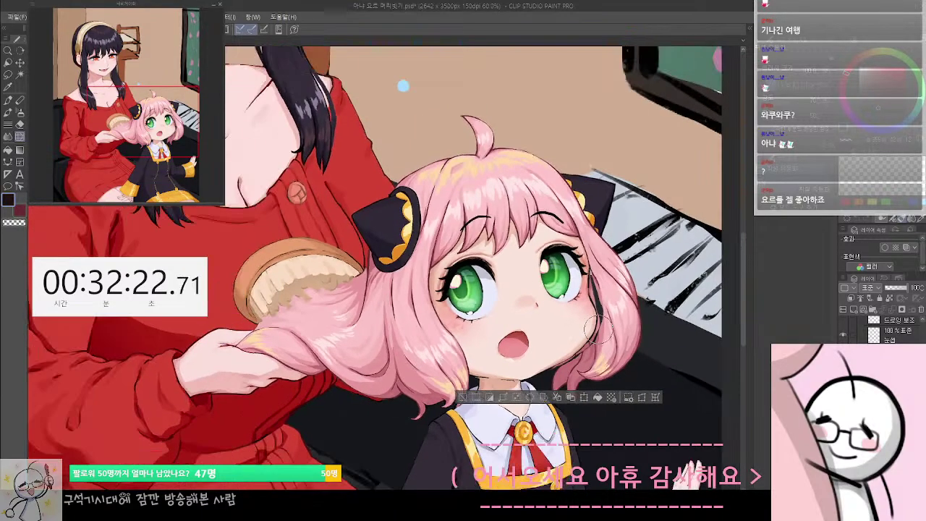
scroll(599, 330, "down", 2)
left_click_drag(590, 337, 617, 341)
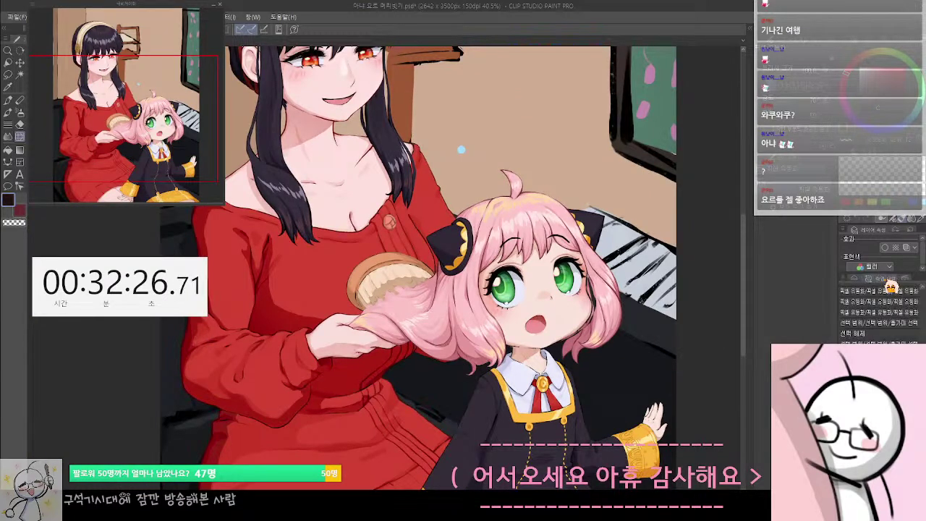
Compare the girl's face before and after the jaw edits by stepping back and forth through the history, and return to the layer list
scroll(879, 317, "up", 1)
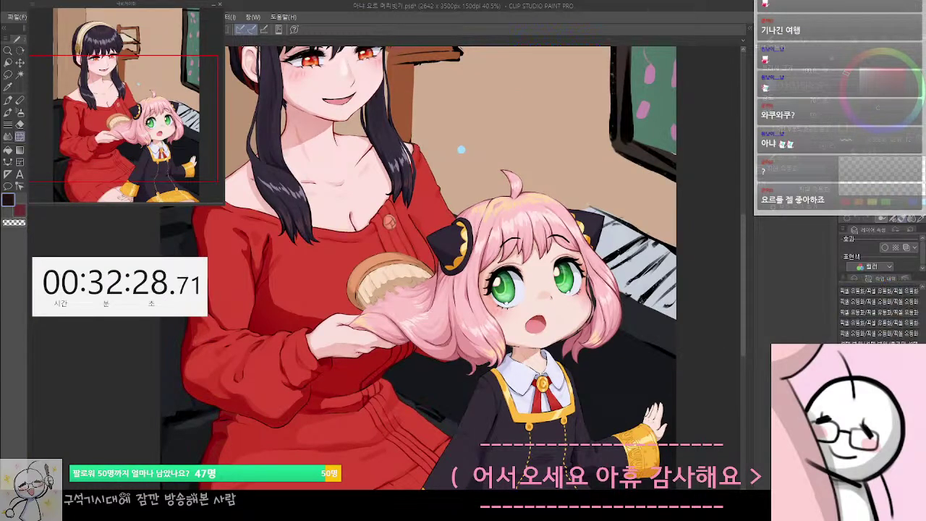
scroll(879, 314, "down", 2)
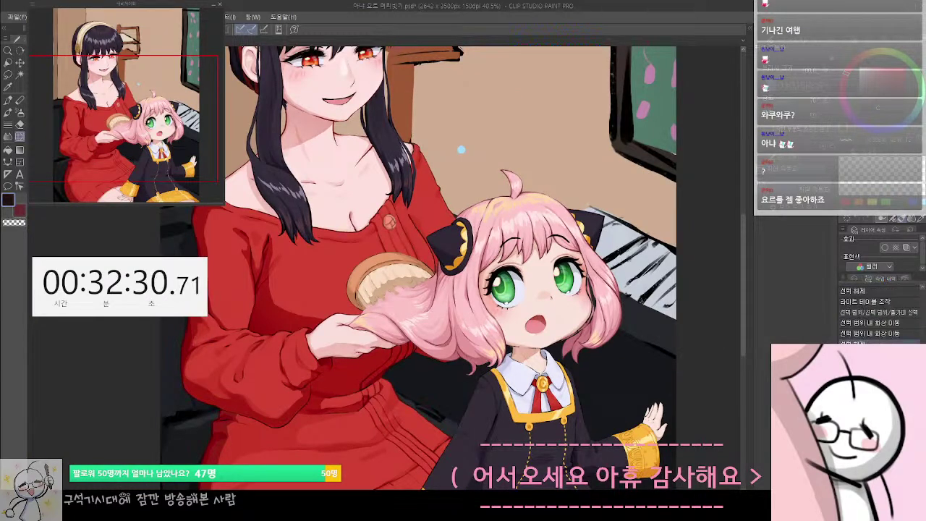
key("ctrl+z")
scroll(879, 315, "down", 3)
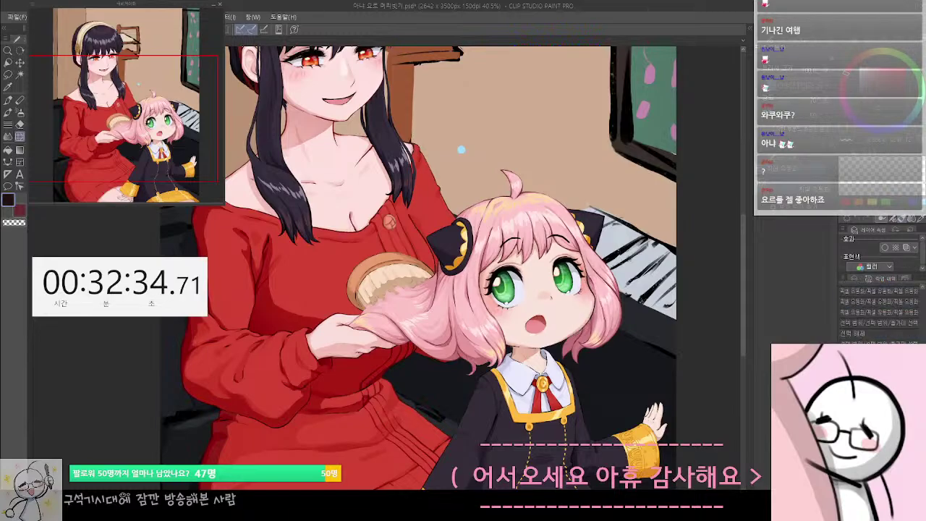
key("ctrl+y")
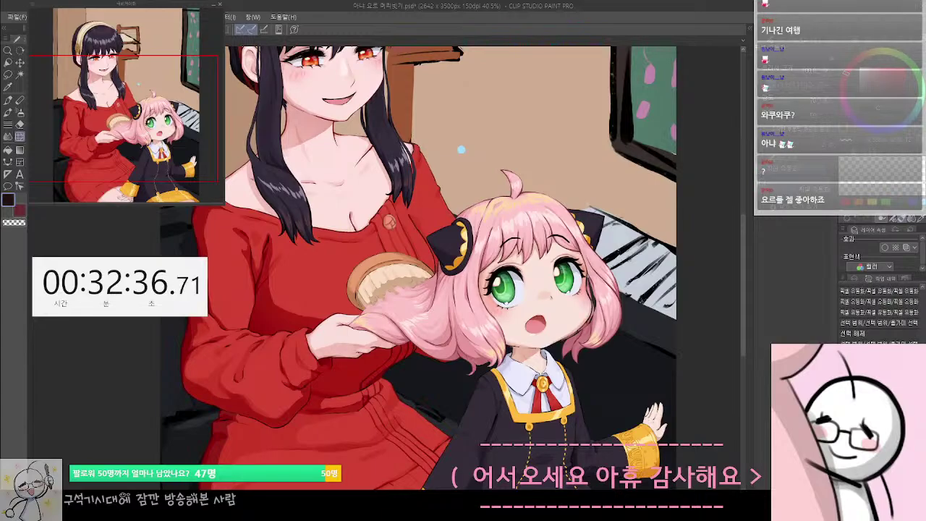
scroll(879, 315, "up", 4)
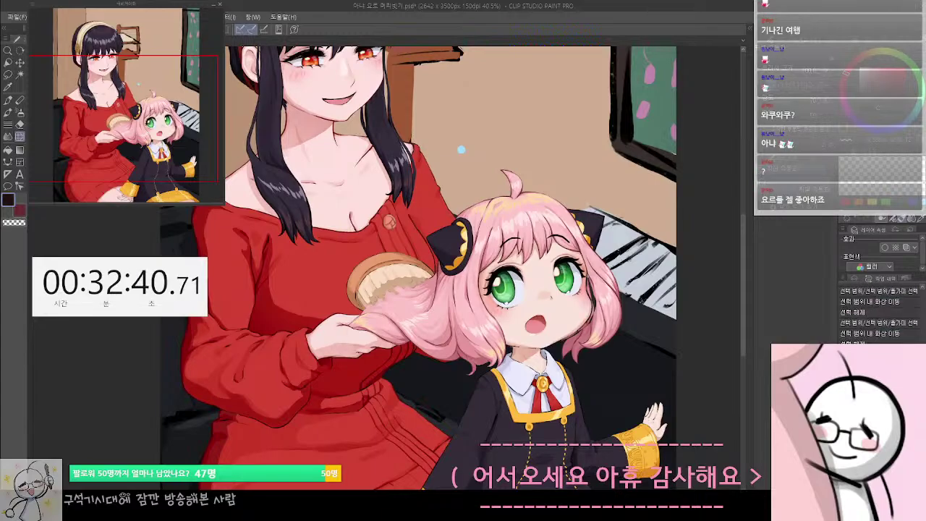
left_click(879, 366)
scroll(879, 315, "down", 4)
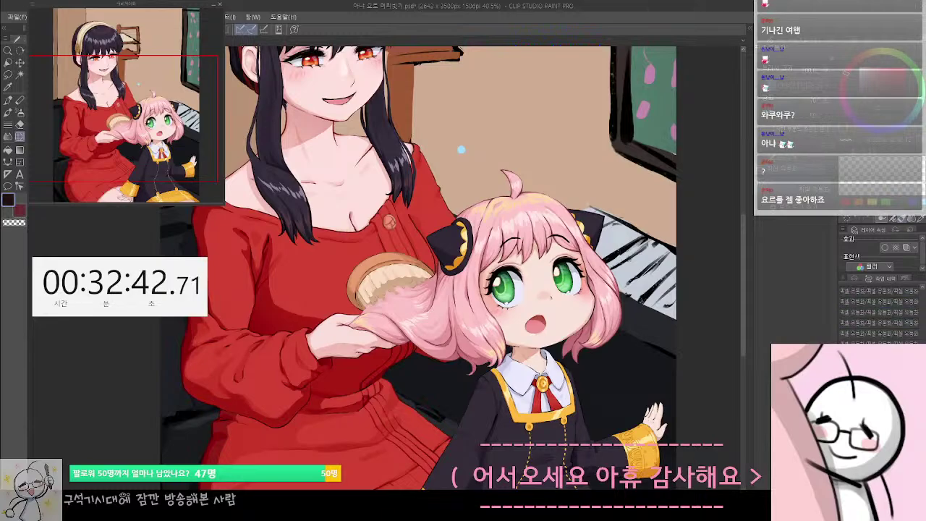
scroll(879, 315, "down", 2)
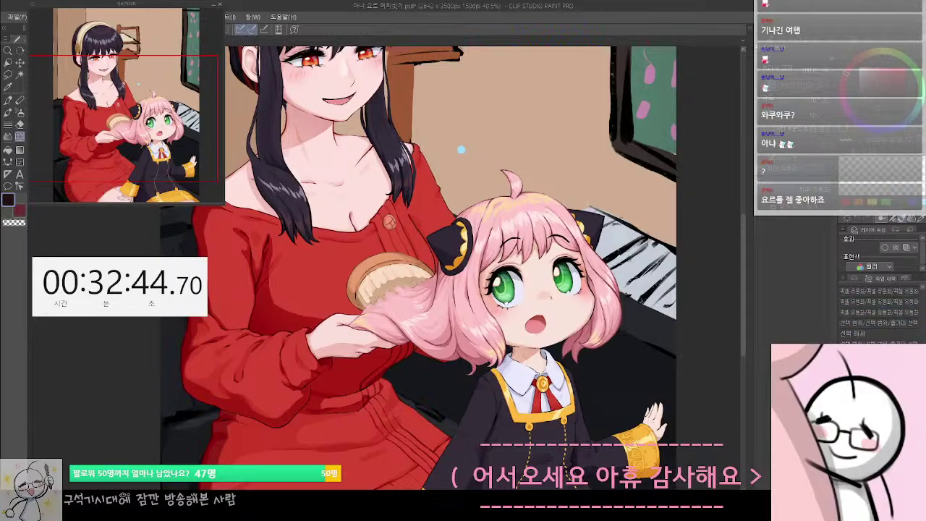
key("ctrl+y")
scroll(879, 318, "up", 1)
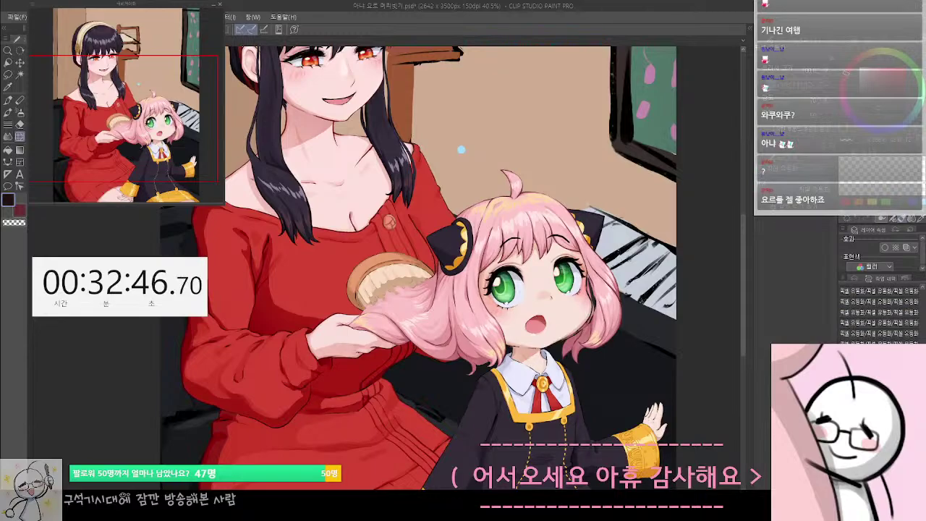
left_click(856, 278)
Lasso the highlight in the girl's right-hand eye, nudge it slightly rightward and upward, and clear the selection
scroll(615, 378, "up", 2)
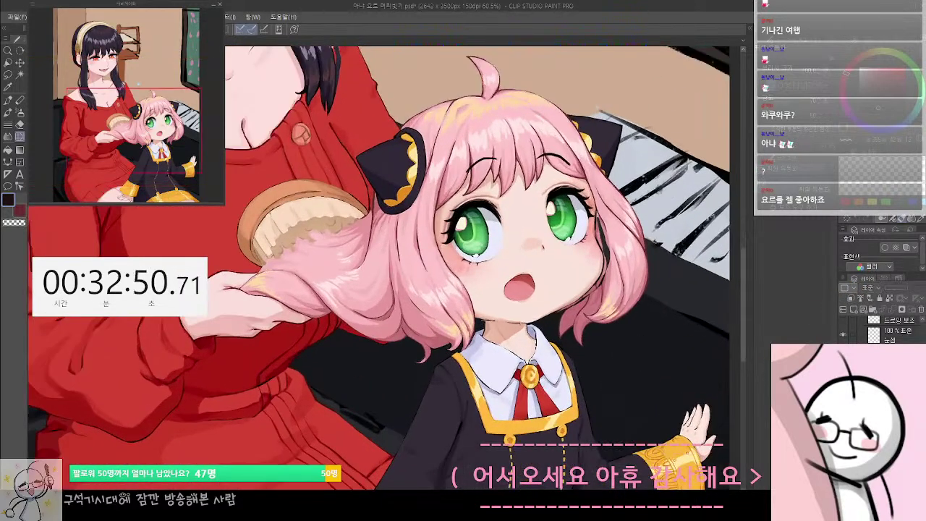
scroll(495, 321, "up", 3)
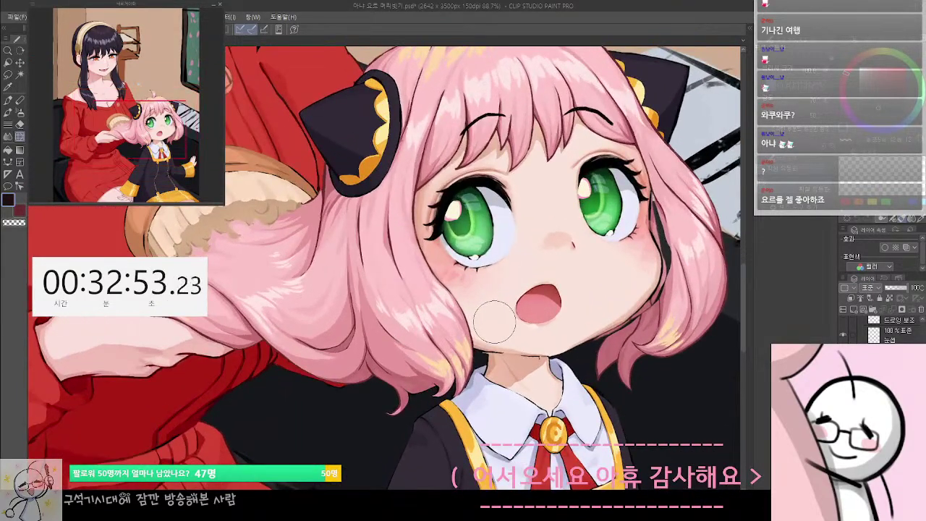
left_click_drag(495, 321, 465, 375)
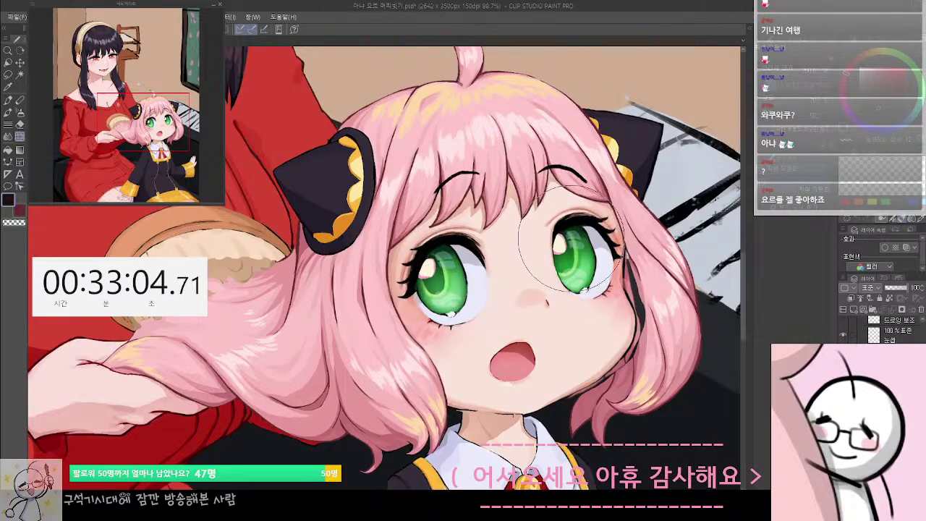
key("bracketleft")
key("bracketleft")
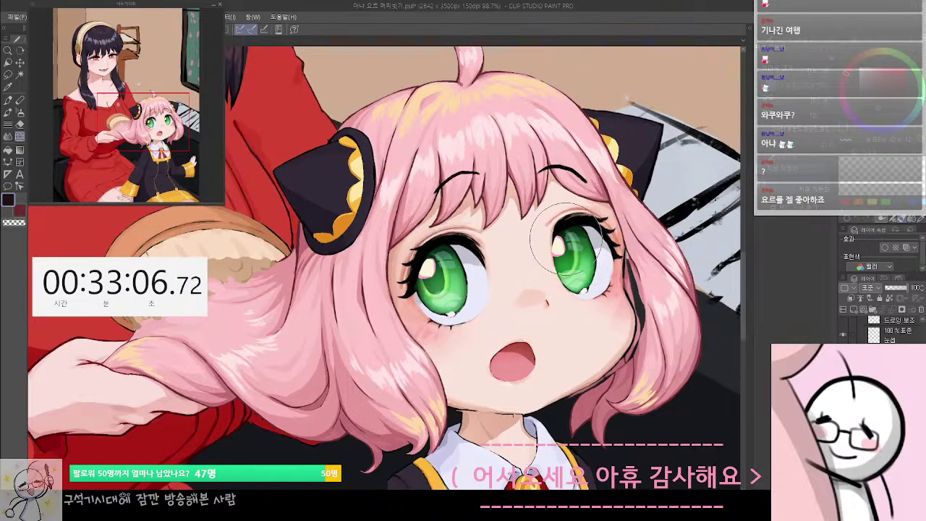
key("m")
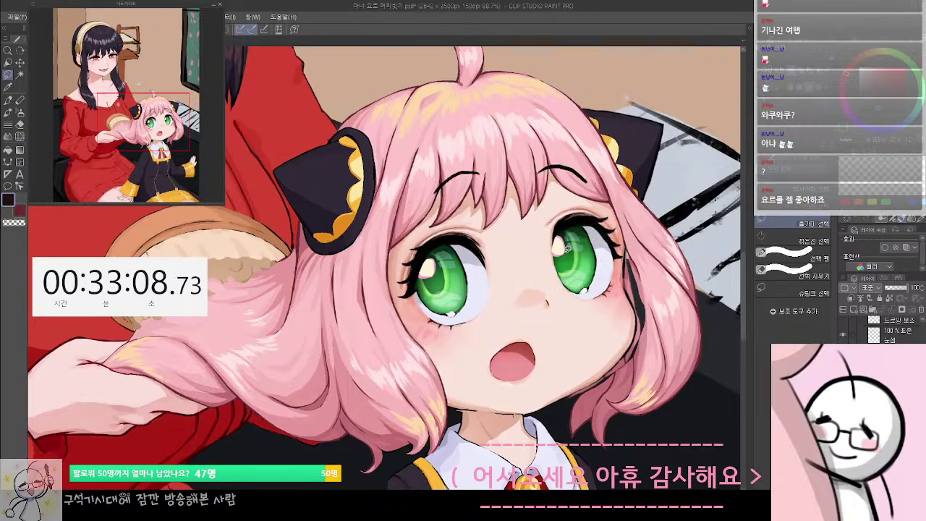
key("ctrl+Right")
key("ctrl+Right")
key("ctrl+Right")
key("ctrl+Right")
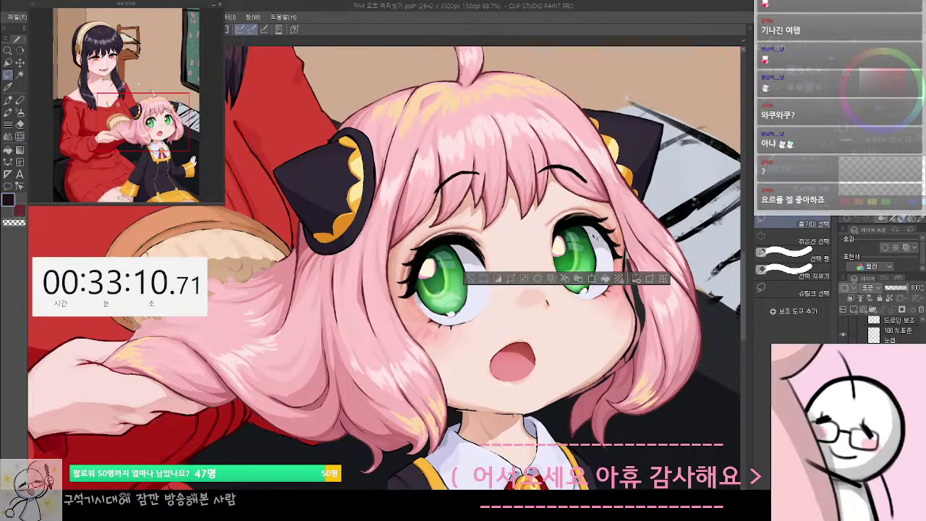
key("ctrl+Up")
key("ctrl+Up")
key("ctrl+Right")
key("ctrl+Right")
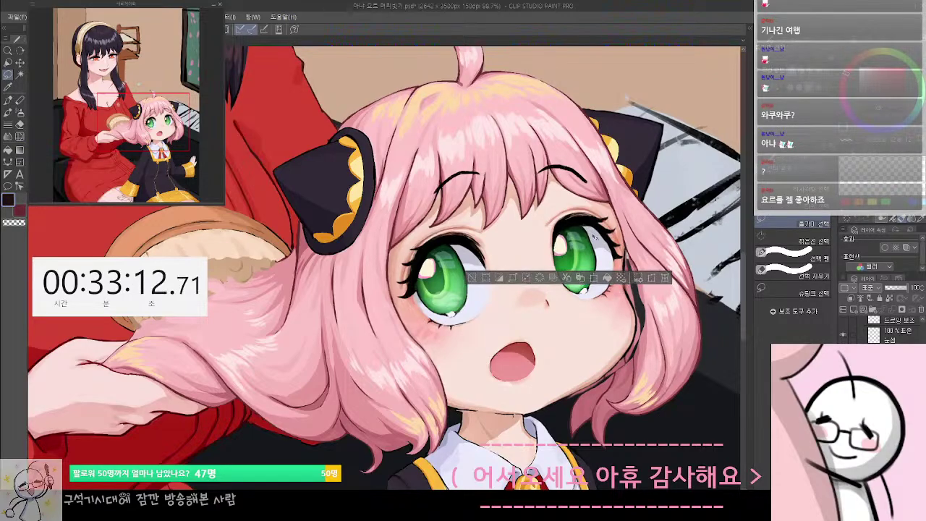
key("ctrl+d")
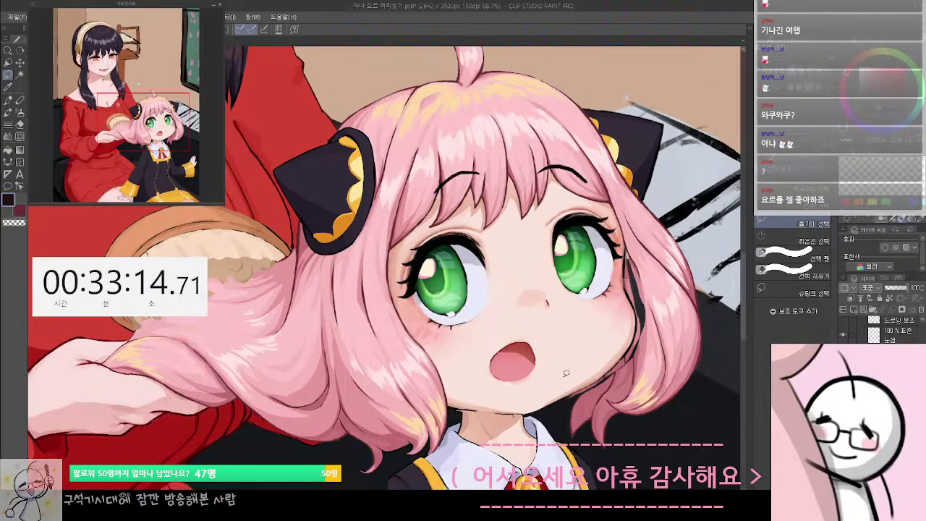
mouse_move(629, 387)
left_mouse_down()
mouse_move(651, 370)
mouse_move(664, 381)
mouse_move(658, 395)
left_mouse_up()
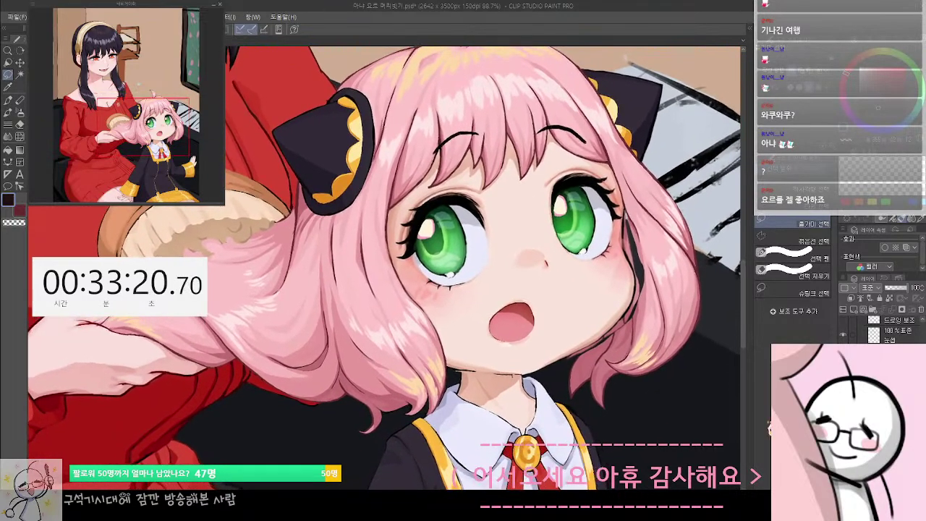
left_click_drag(613, 366, 620, 371)
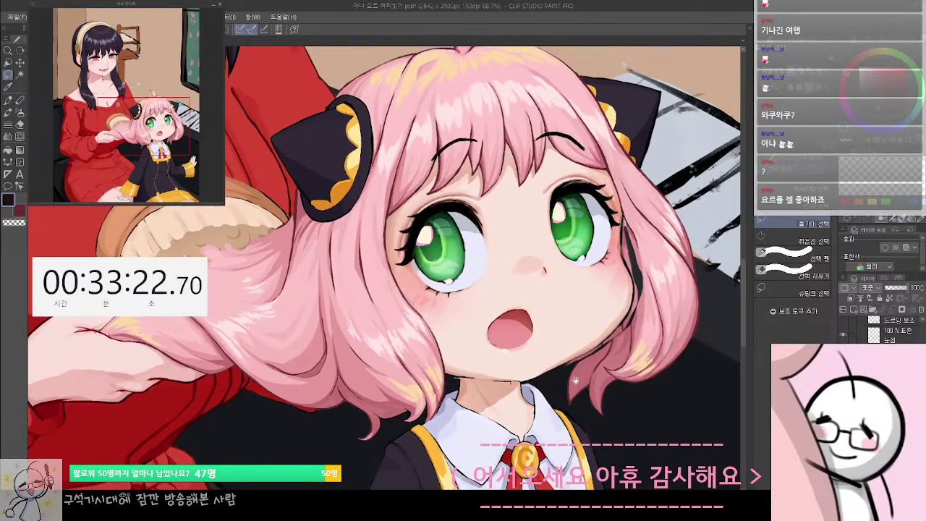
Paint over the stray dark marks along the girl's lower right-hand jaw outline, using the pink sampled from the adjoining hair
scroll(562, 340, "up", 2)
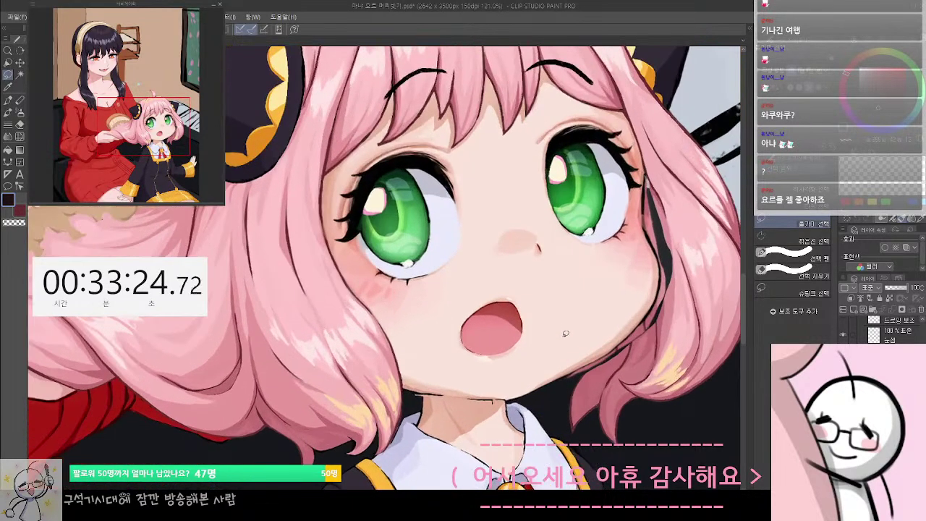
left_click_drag(565, 343, 536, 318)
key("p")
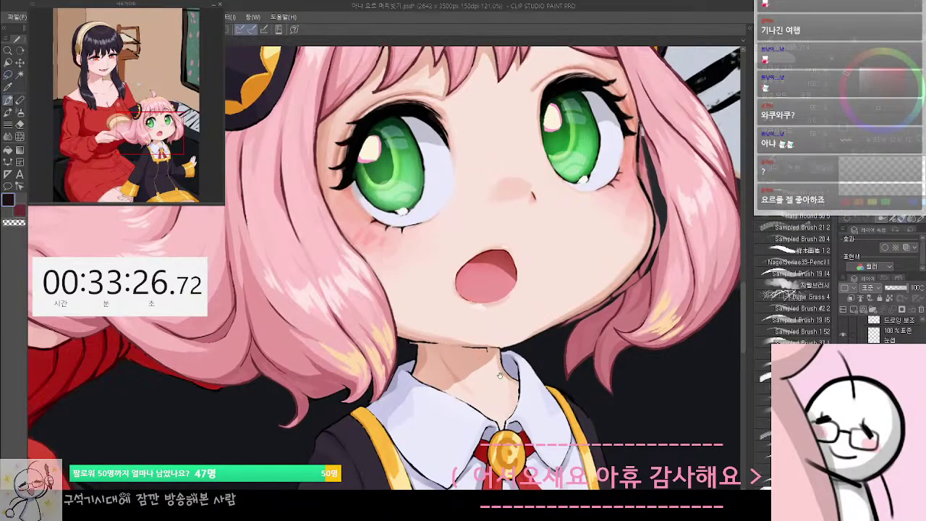
scroll(649, 344, "up", 2)
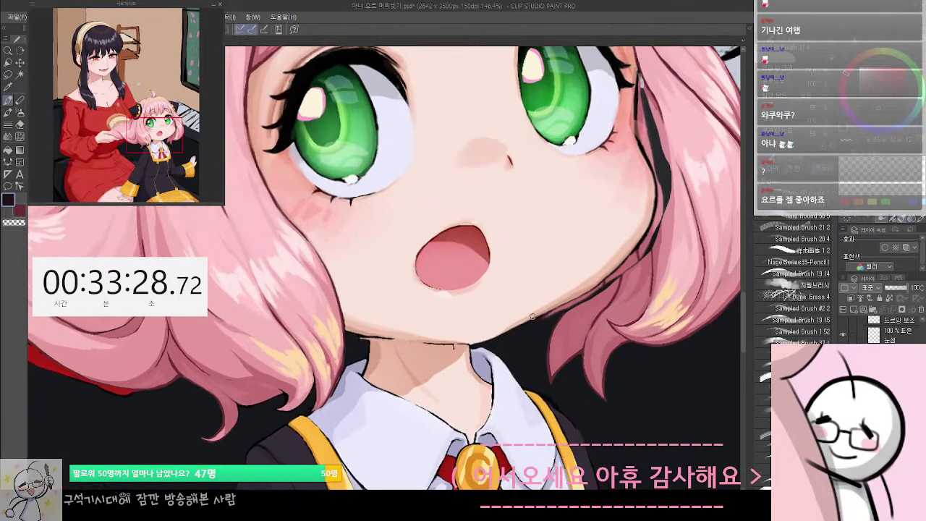
key("c")
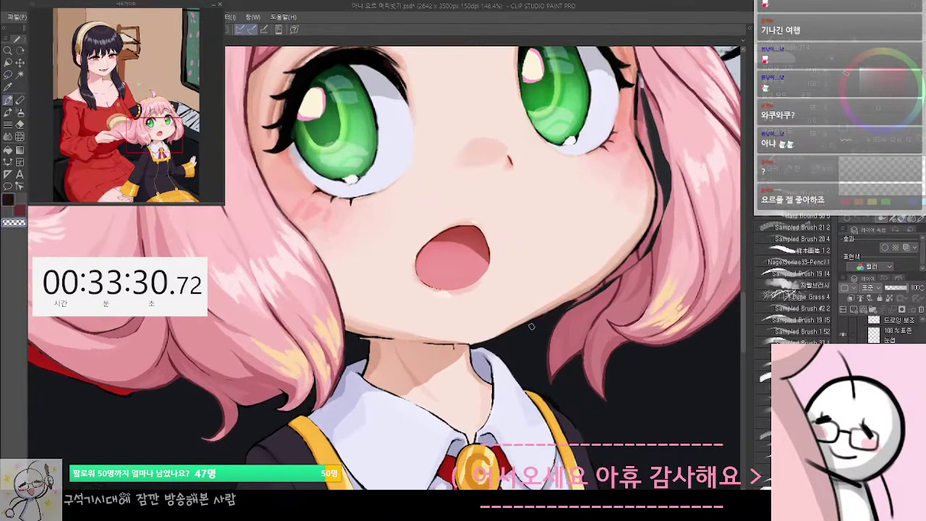
left_click(583, 303, "alt")
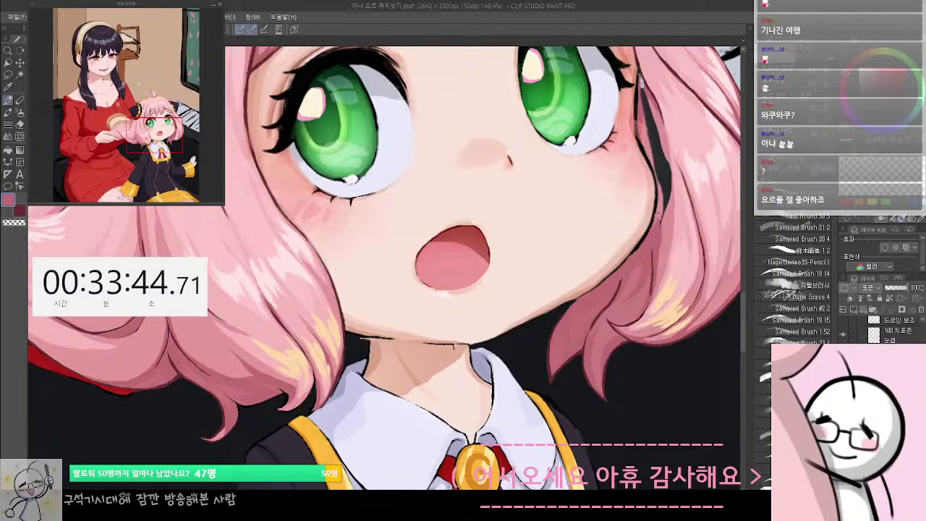
Fill the black gap between the girl's right-hand cheek and side hair with brush strokes in sampled hair pinks
left_click_drag(669, 223, 608, 315)
left_click(601, 300, "alt")
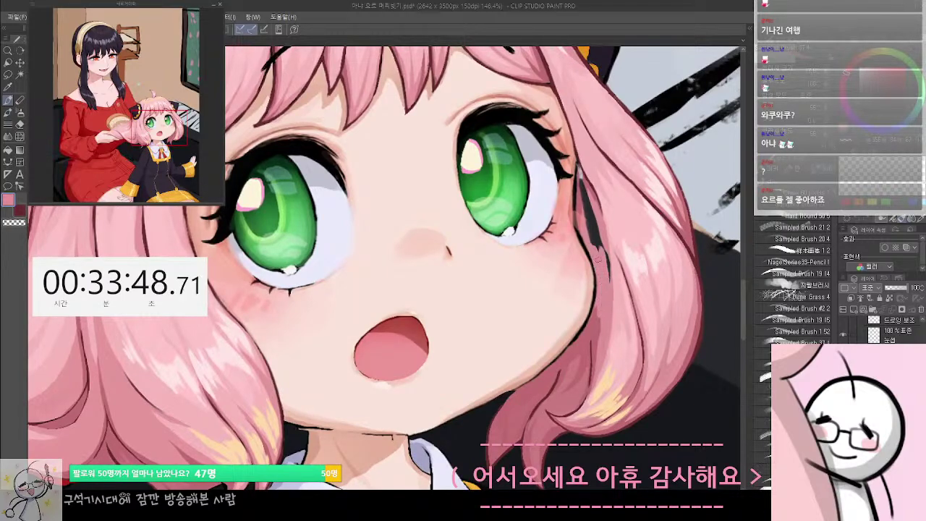
left_click_drag(602, 248, 638, 284)
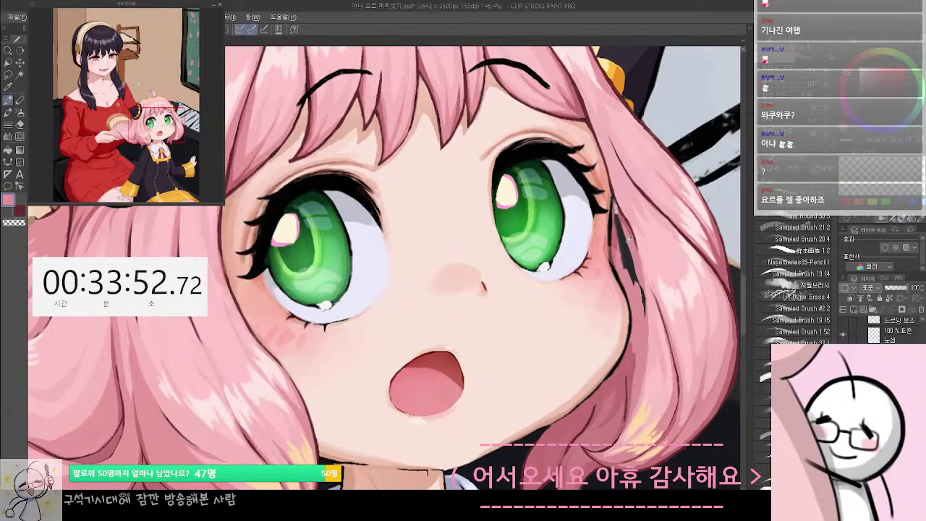
left_click_drag(628, 237, 627, 254)
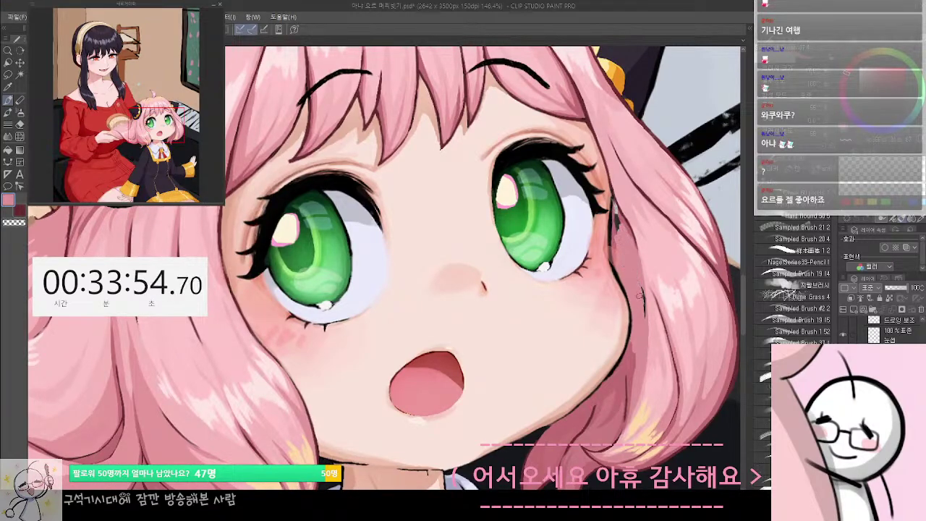
left_click_drag(639, 296, 642, 313)
mouse_move(615, 222)
left_mouse_down()
mouse_move(614, 232)
mouse_move(613, 197)
mouse_move(616, 205)
left_mouse_up()
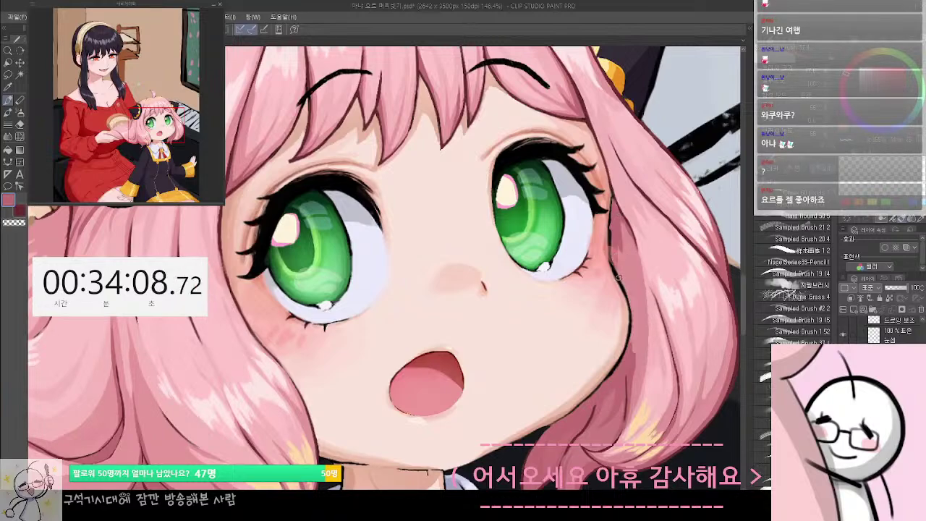
Redraw the line between the girl's right-hand eye and side hair in dark red, undoing the stroke that is too thick
left_click_drag(531, 373, 555, 397)
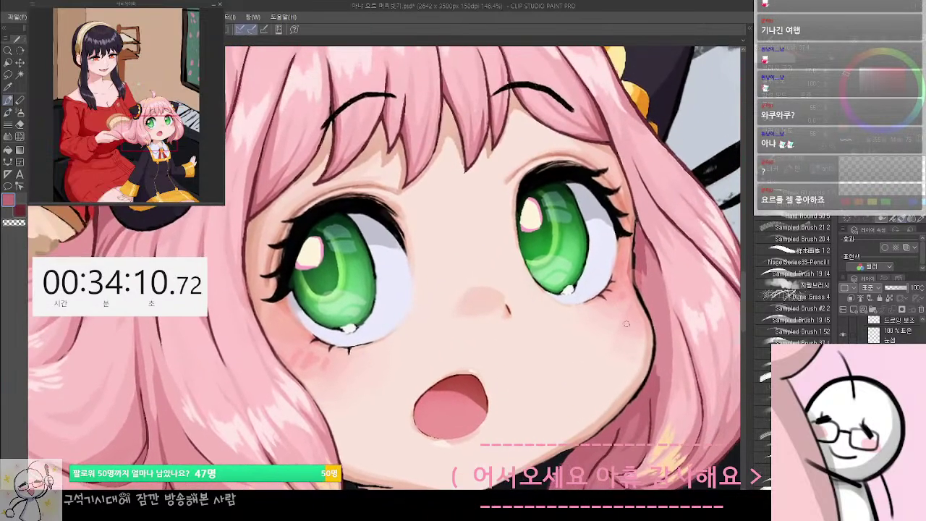
left_click(645, 299, "alt")
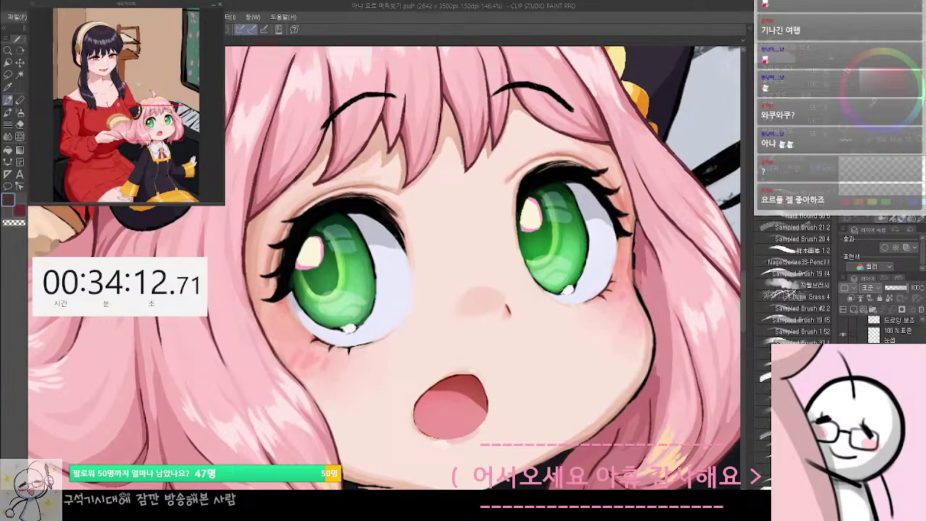
scroll(665, 206, "up", 2)
scroll(667, 208, "down", 2)
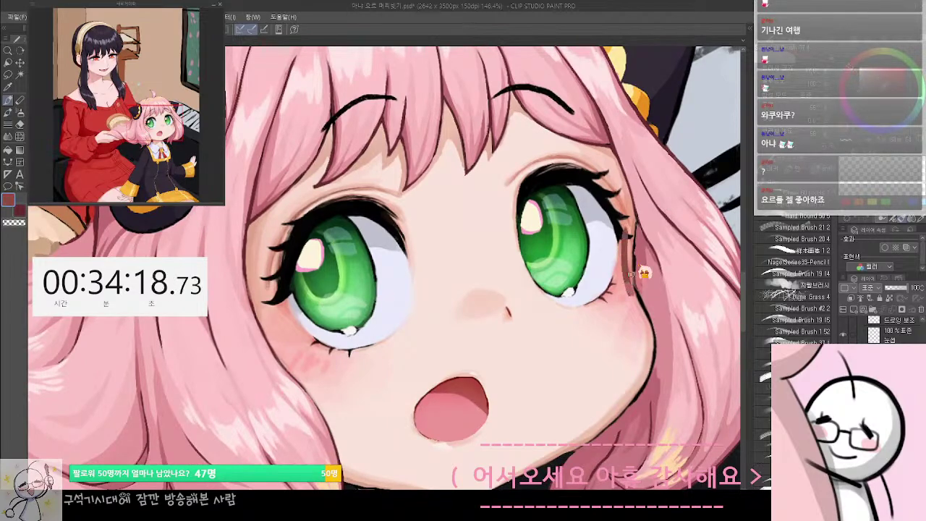
left_click(663, 220, "alt")
left_click_drag(638, 221, 640, 280)
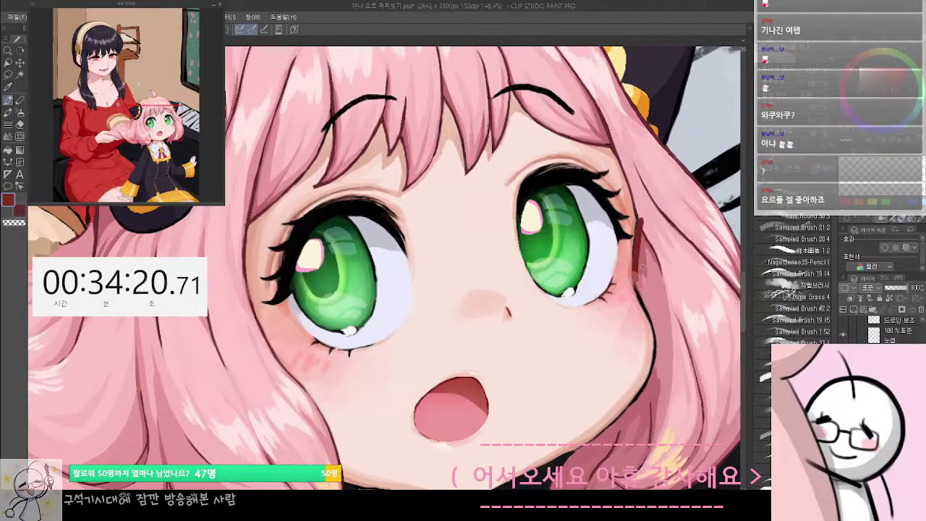
key("ctrl+z")
mouse_move(638, 223)
left_mouse_down()
mouse_move(637, 293)
mouse_move(662, 228)
left_mouse_up()
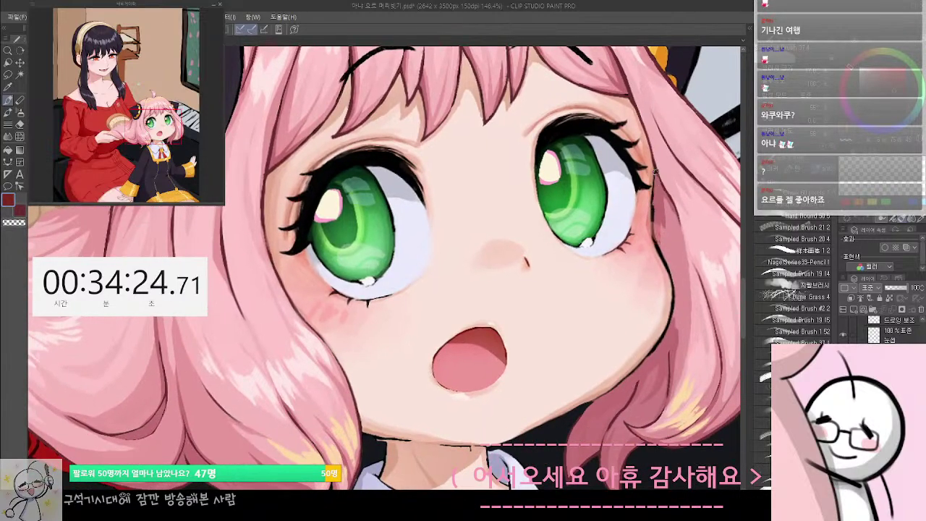
left_click_drag(656, 174, 653, 208)
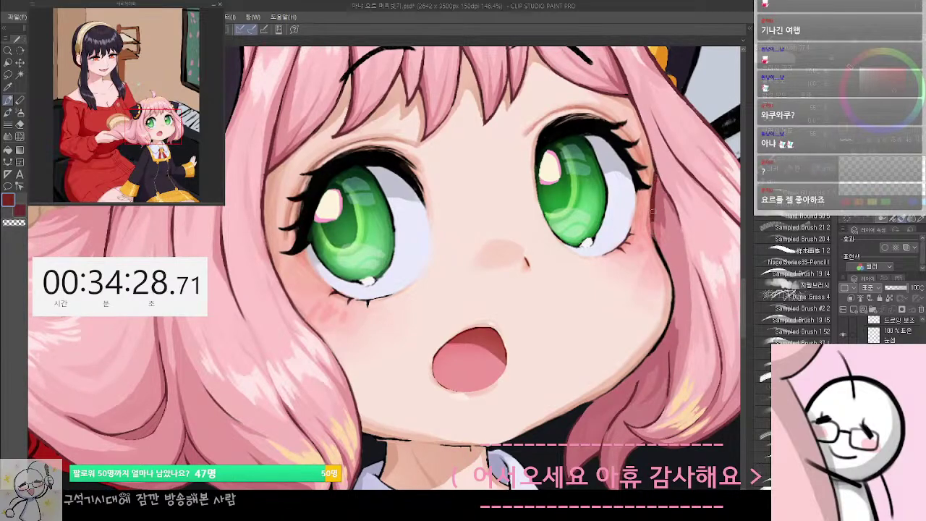
Lasso and reposition the blush marks on the girl's right-hand cheek, clear the selection, and return to the brush
mouse_move(654, 239)
left_mouse_down()
mouse_move(620, 183)
mouse_move(569, 172)
mouse_move(649, 189)
mouse_move(616, 211)
mouse_move(610, 271)
left_mouse_up()
key("m")
key("ctrl+d")
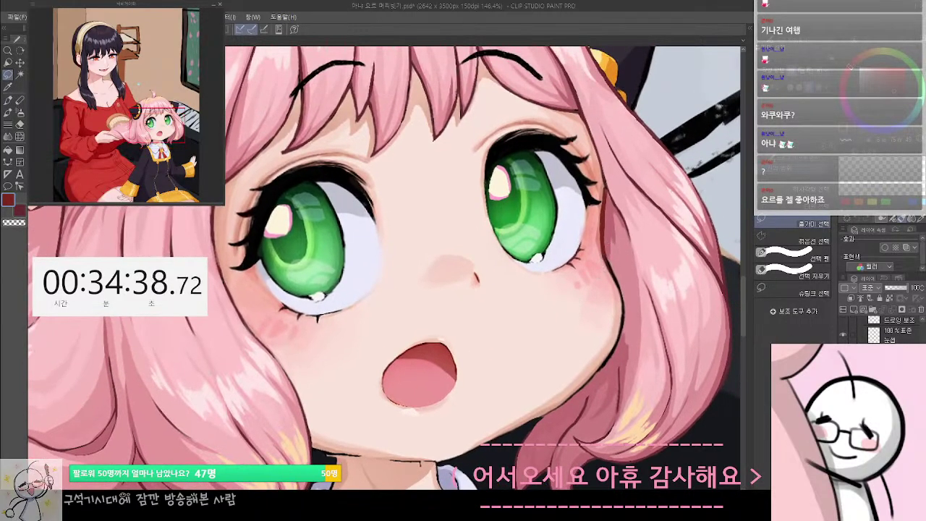
key("b")
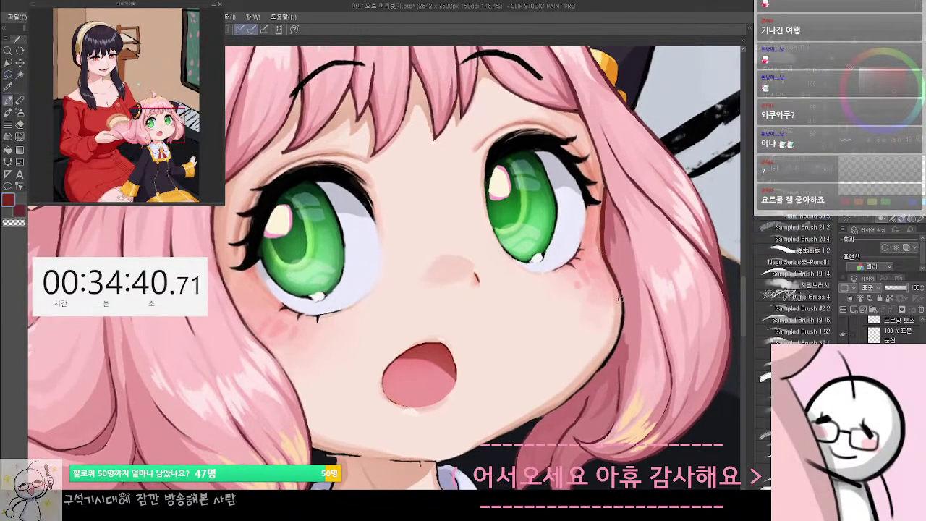
Compare the girl's face before and after the recent edits by stepping back and forth through the history in a full view
scroll(620, 299, "down", 4)
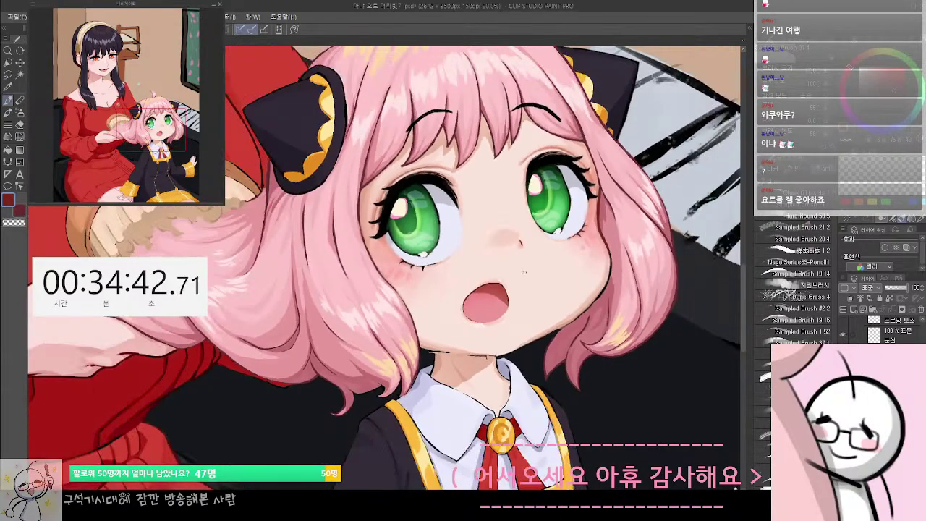
scroll(524, 272, "down", 2)
scroll(499, 262, "up", 2)
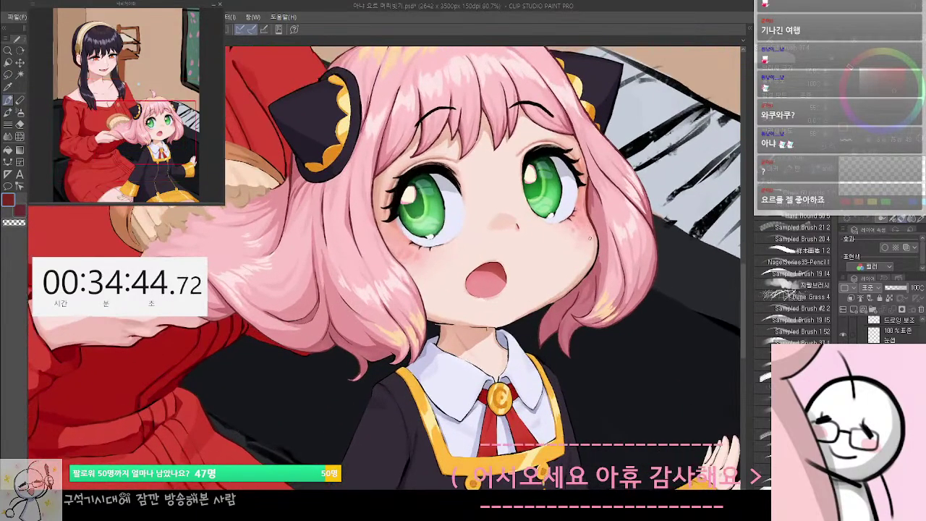
left_click(607, 253, "alt")
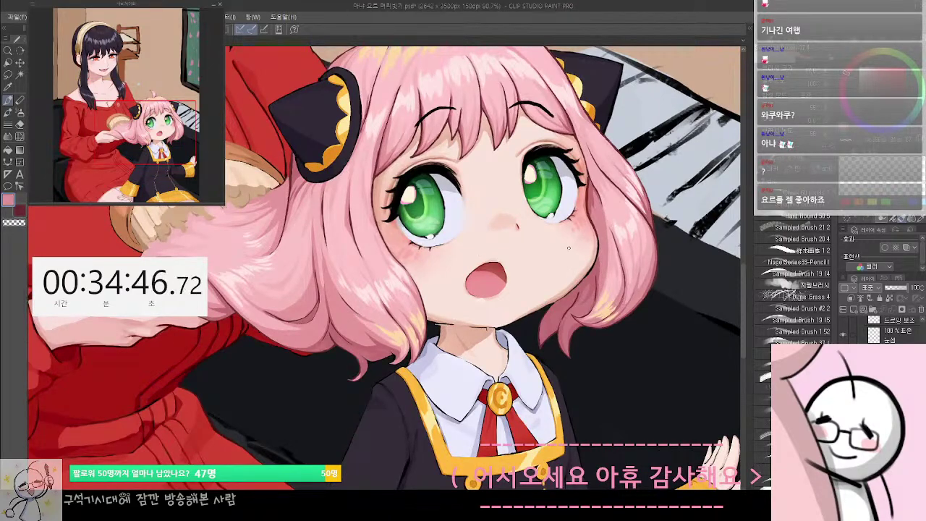
scroll(568, 249, "down", 3)
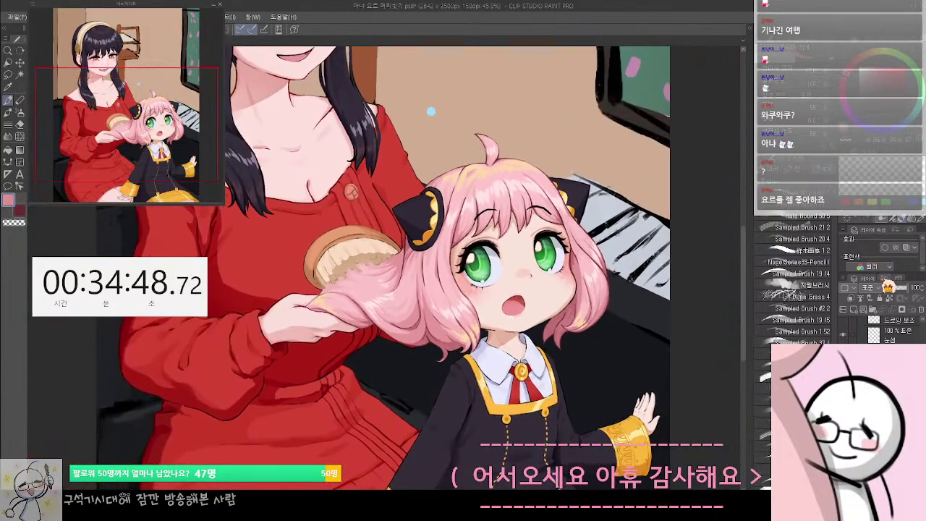
left_click(884, 280)
scroll(882, 311, "up", 3)
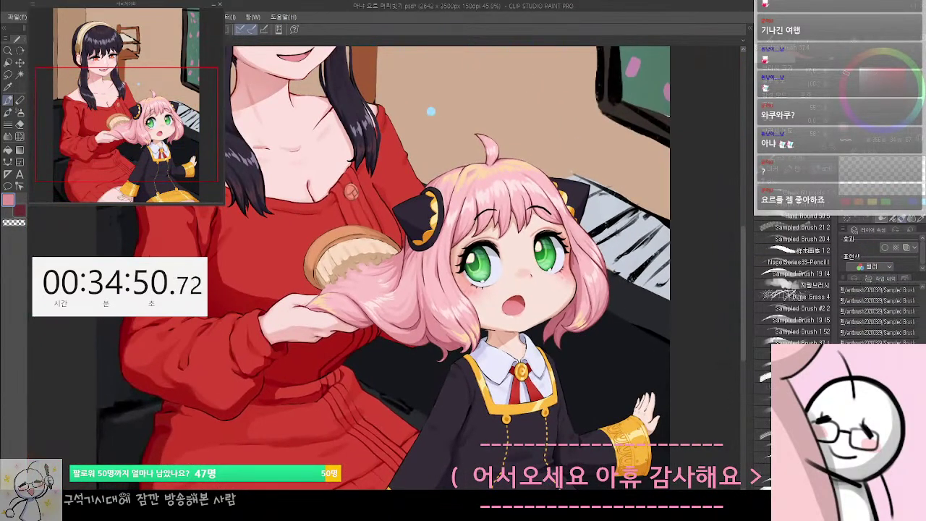
scroll(879, 313, "up", 10)
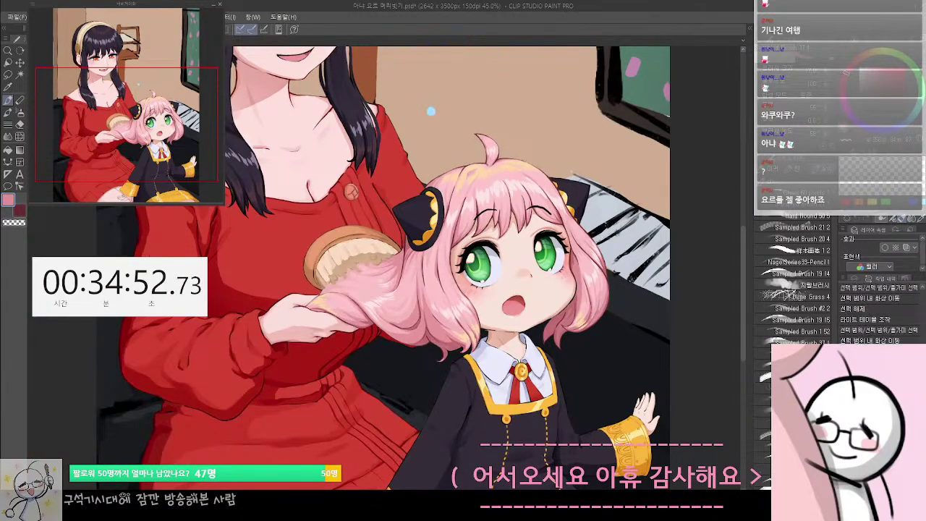
key("ctrl+z")
scroll(879, 312, "up", 3)
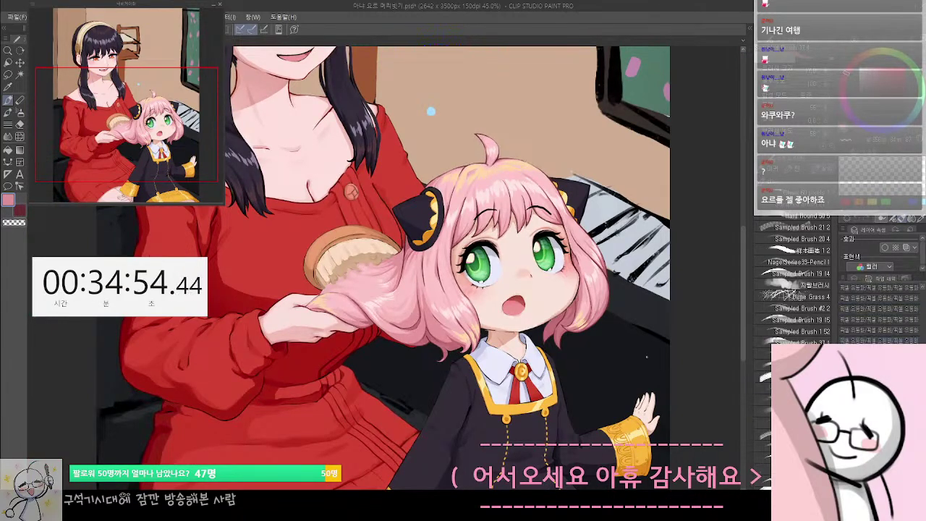
scroll(647, 356, "down", 4)
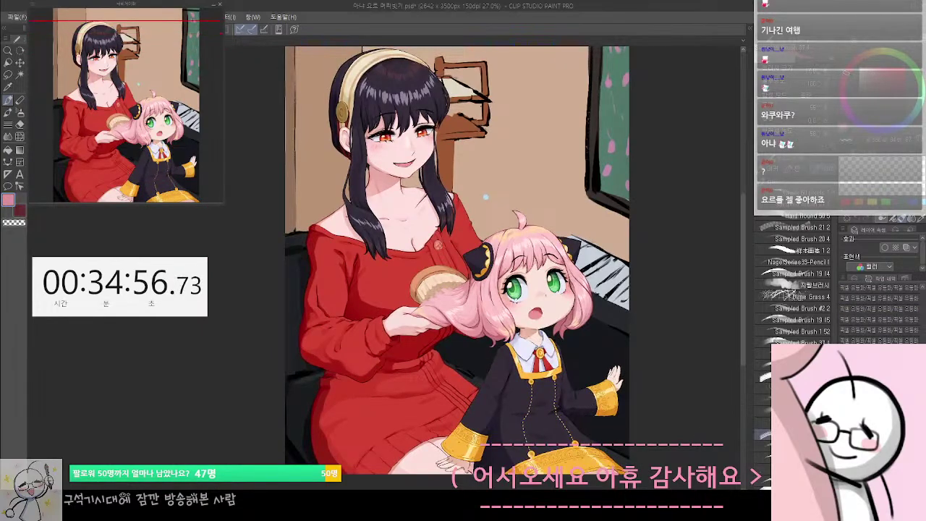
scroll(879, 312, "down", 3)
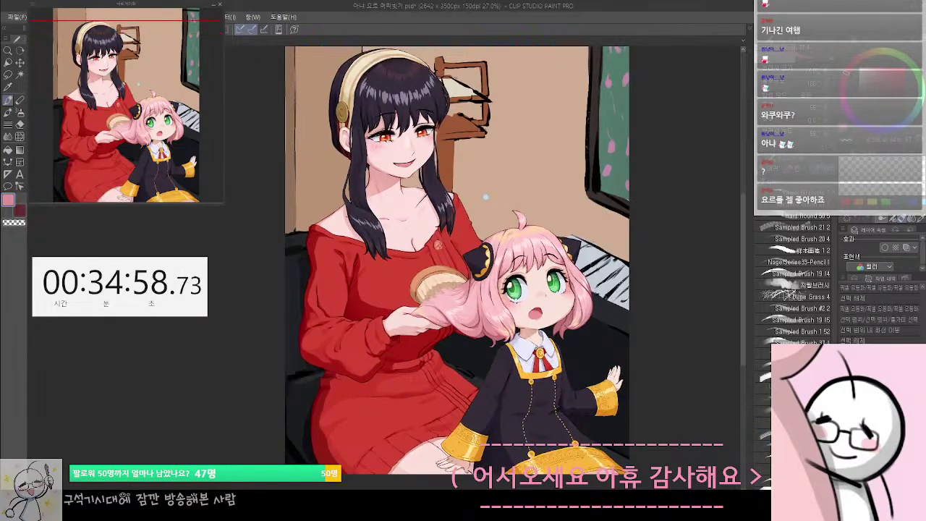
scroll(879, 312, "down", 5)
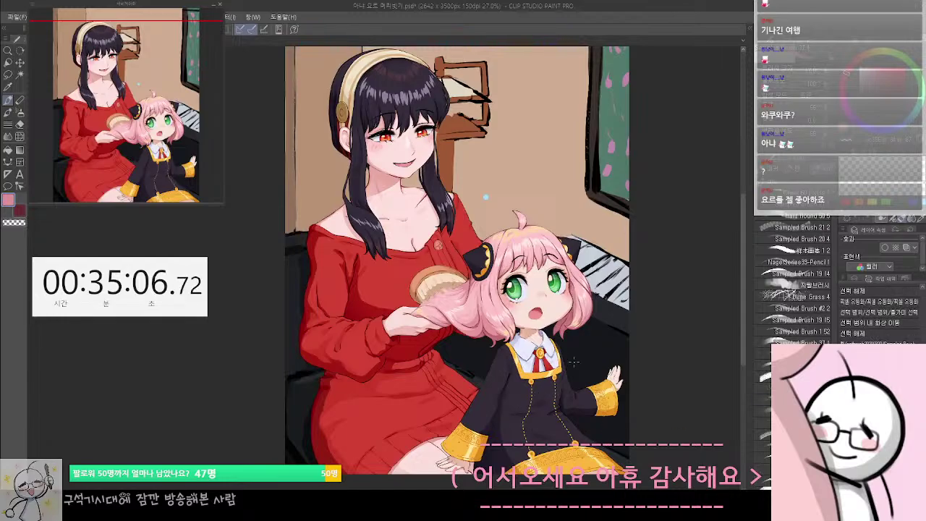
Touch up the hair edge beside the girl's upper right-hand cheek with the brush and bring back the layer list
scroll(588, 325, "up", 3)
scroll(588, 325, "up", 2)
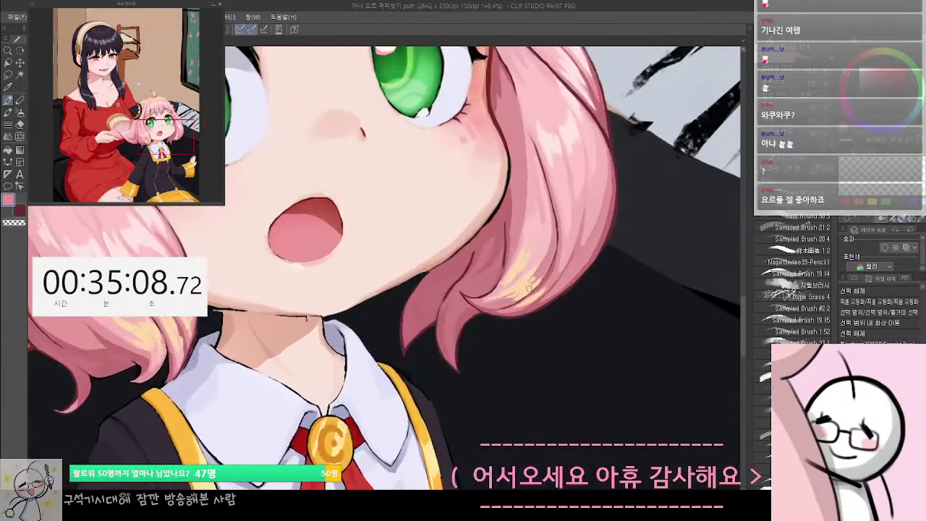
scroll(622, 410, "up", 2)
left_click_drag(636, 201, 632, 224)
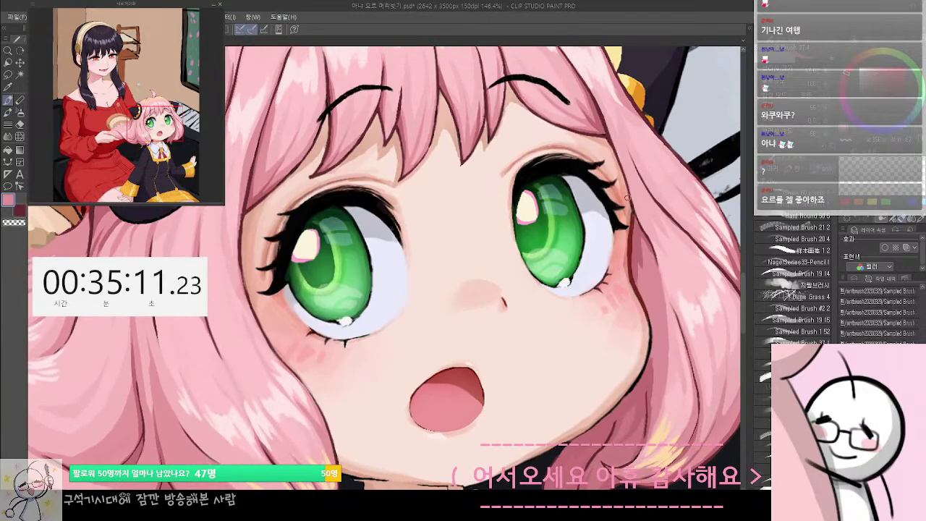
left_click(856, 279)
Refine the girl's right-hand cheek outline where it meets the side hair, using a dark red sampled from the line work
scroll(612, 230, "down", 3)
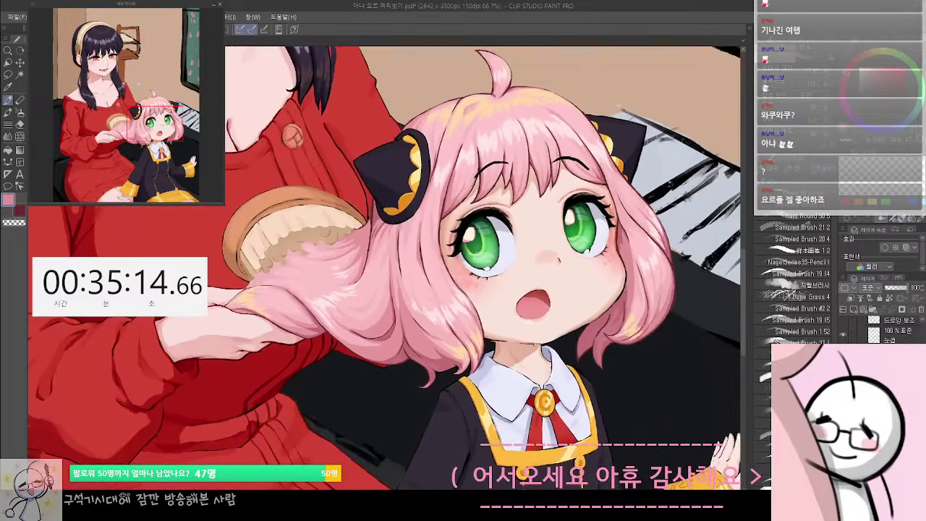
scroll(641, 287, "up", 2)
scroll(515, 235, "up", 3)
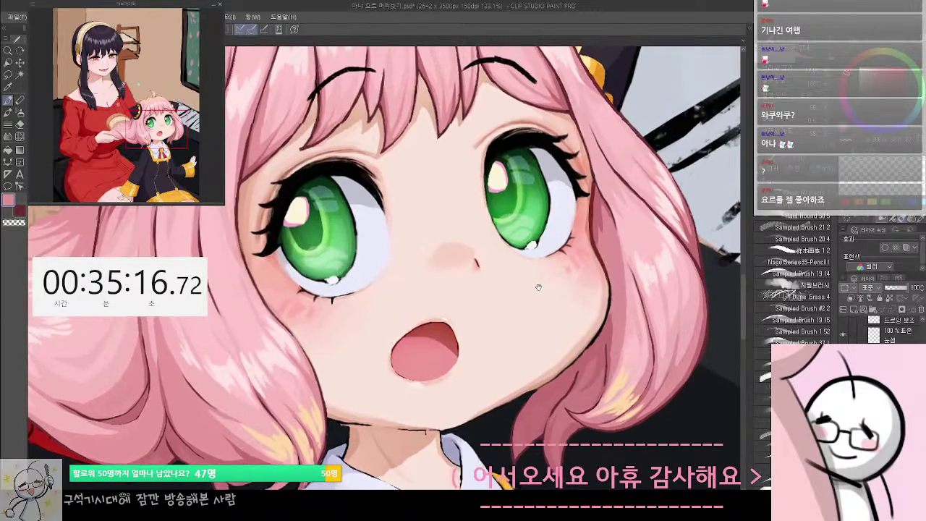
left_click(594, 215, "alt")
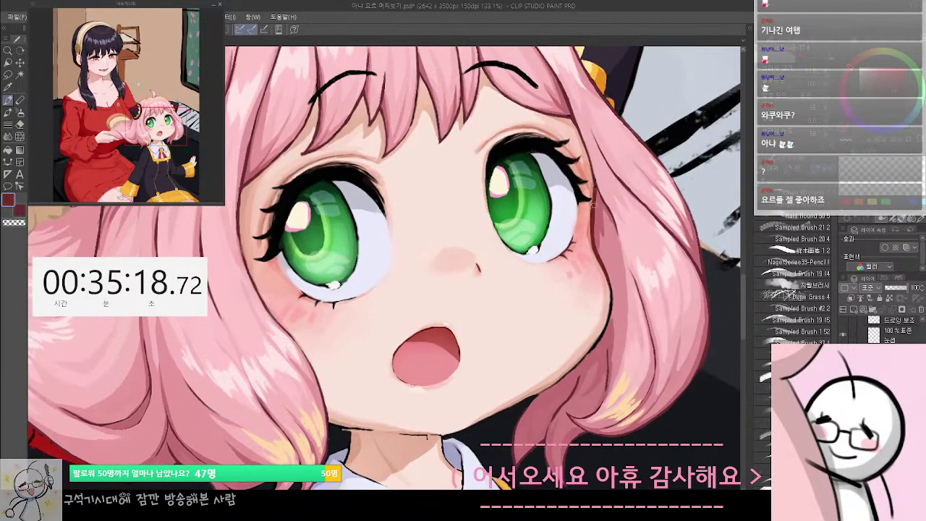
key("x")
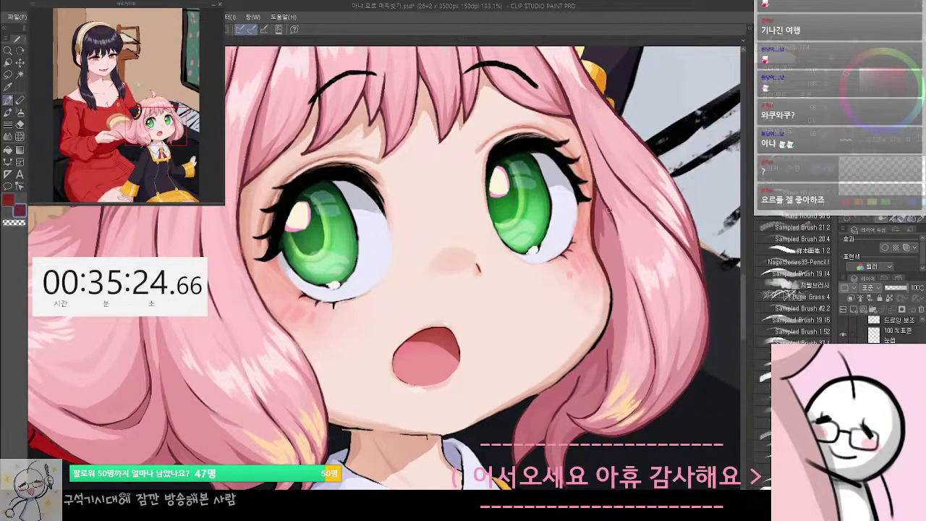
left_click_drag(612, 314, 621, 243)
key("x")
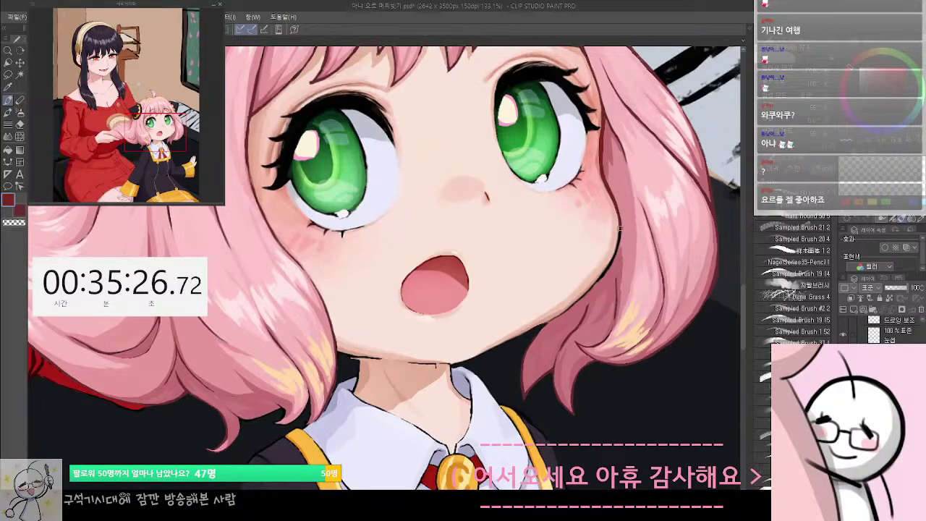
left_click_drag(599, 285, 621, 278)
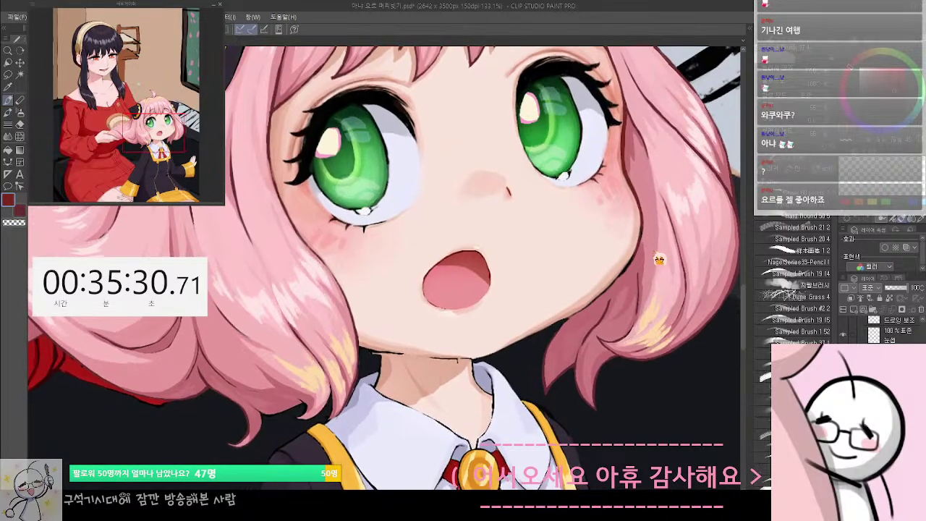
Redraw the girl's right-hand cheek and jaw outline in dark red, following the curve down towards the chin
left_click_drag(658, 257, 671, 239)
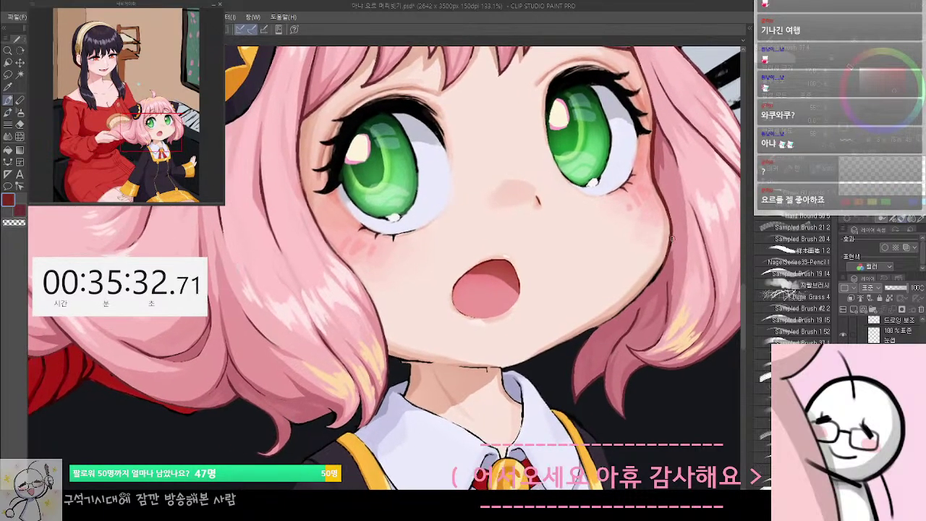
left_click_drag(640, 295, 662, 259)
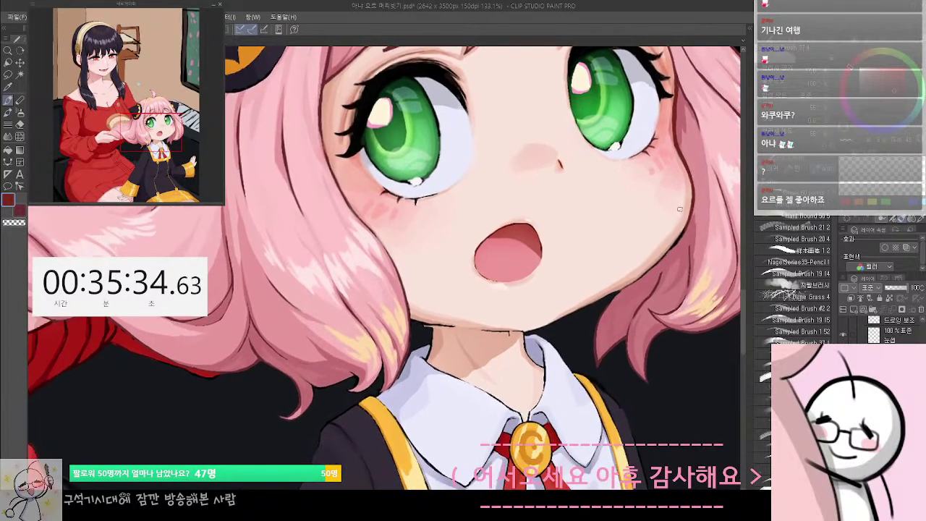
left_click_drag(687, 216, 651, 261)
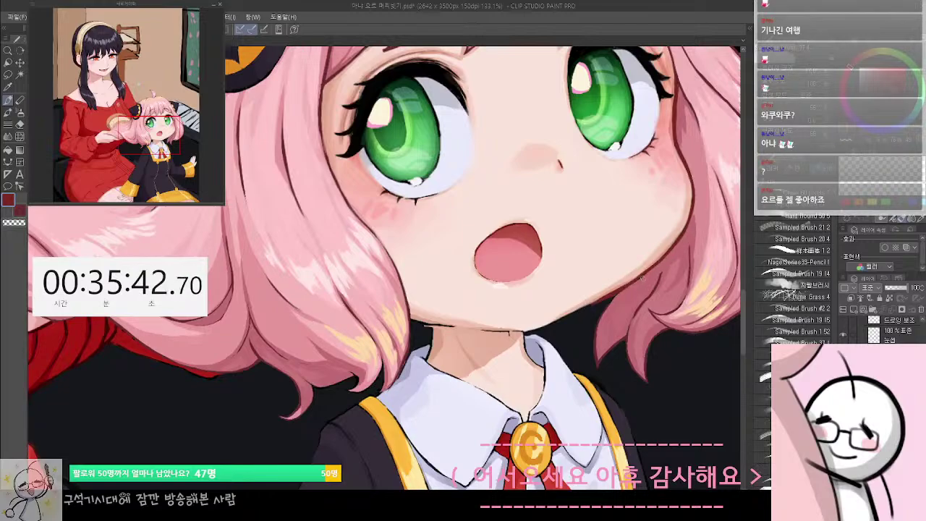
left_click_drag(586, 309, 593, 304)
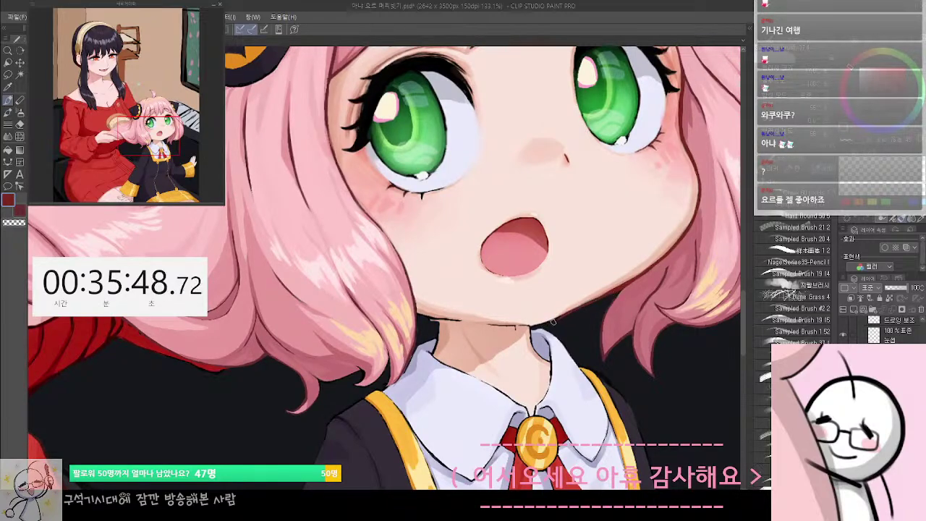
left_click_drag(602, 296, 582, 310)
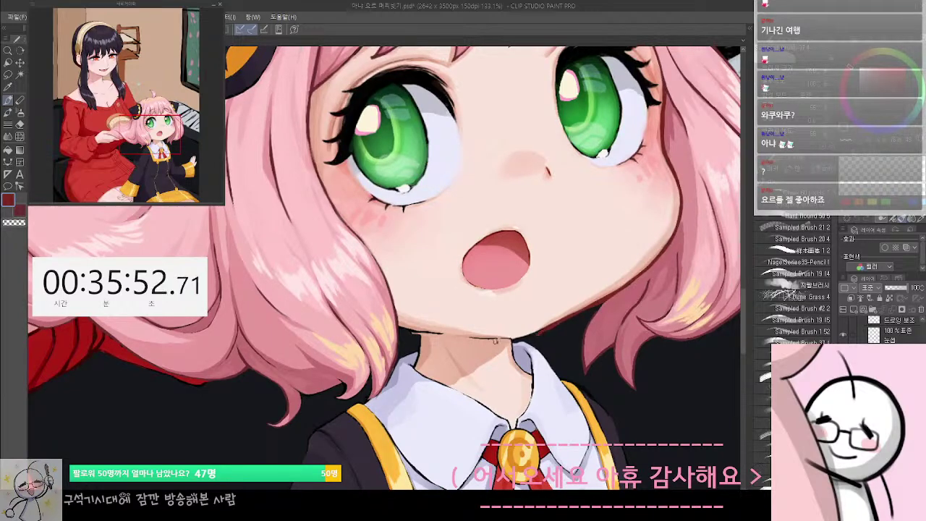
Rework the chin line above the girl's neck and clean its upper edge with light skin tones sampled from the face
left_click_drag(495, 341, 519, 337)
key("ctrl+z")
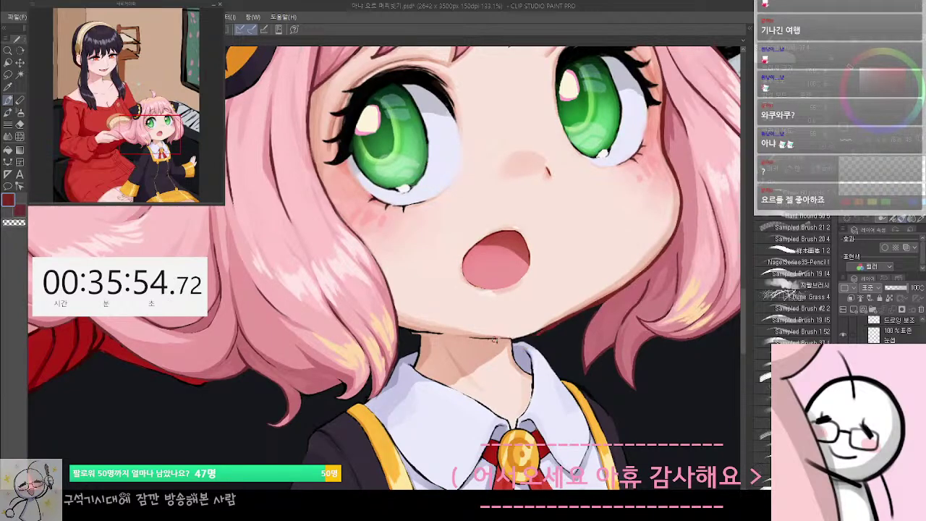
left_click(521, 321, "alt")
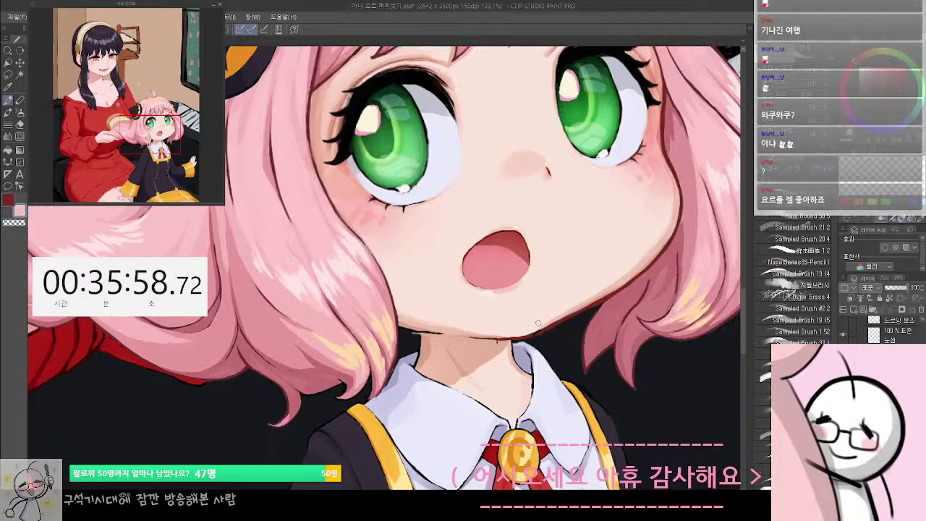
left_click(591, 252, "alt")
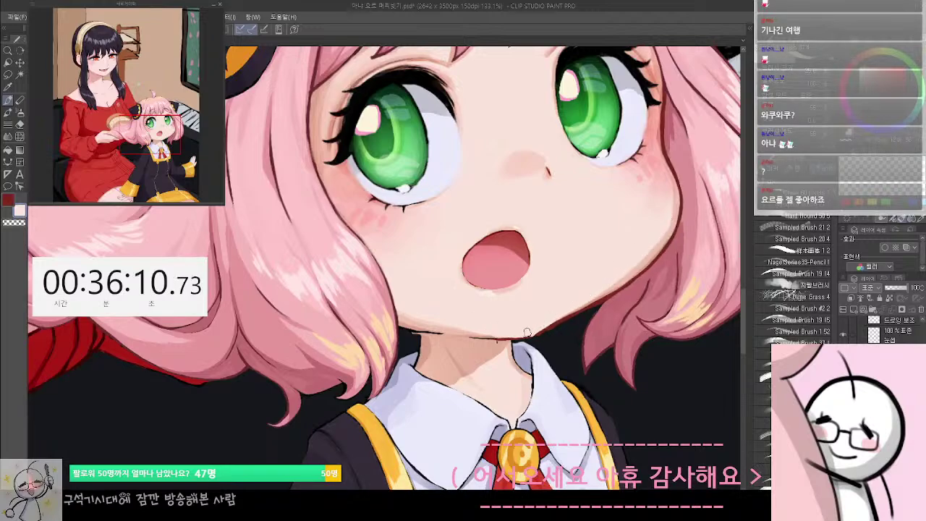
scroll(521, 340, "up", 1)
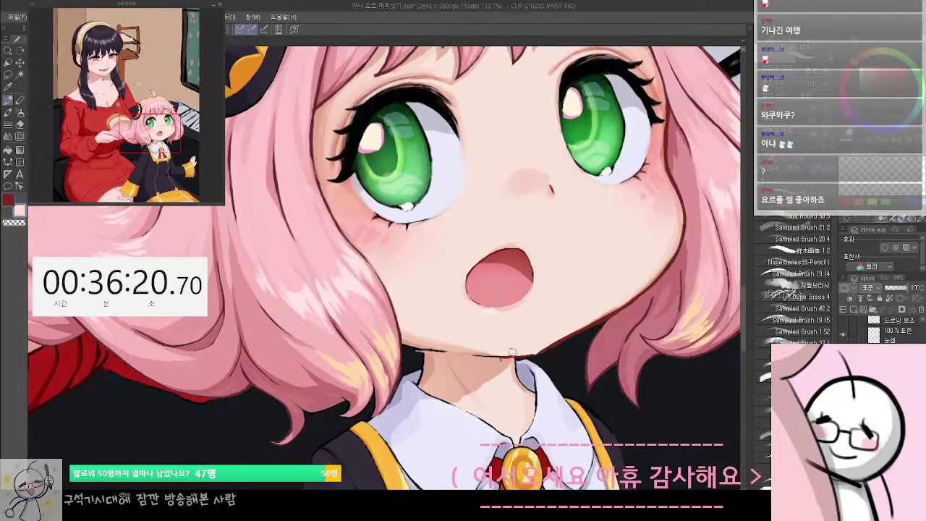
left_click_drag(523, 334, 518, 383)
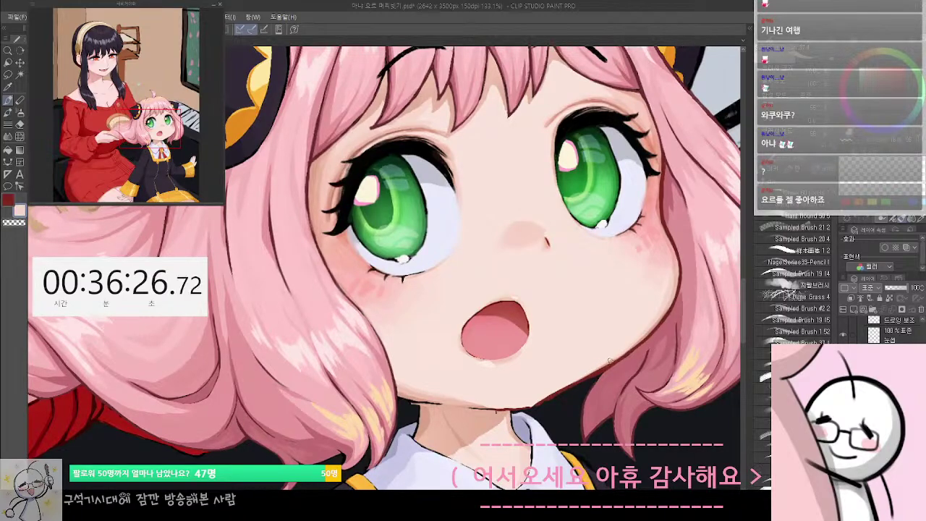
Smooth the lower right-hand jawline between the chin and side hair using a dark red sampled from the outline
left_click_drag(562, 396, 578, 388)
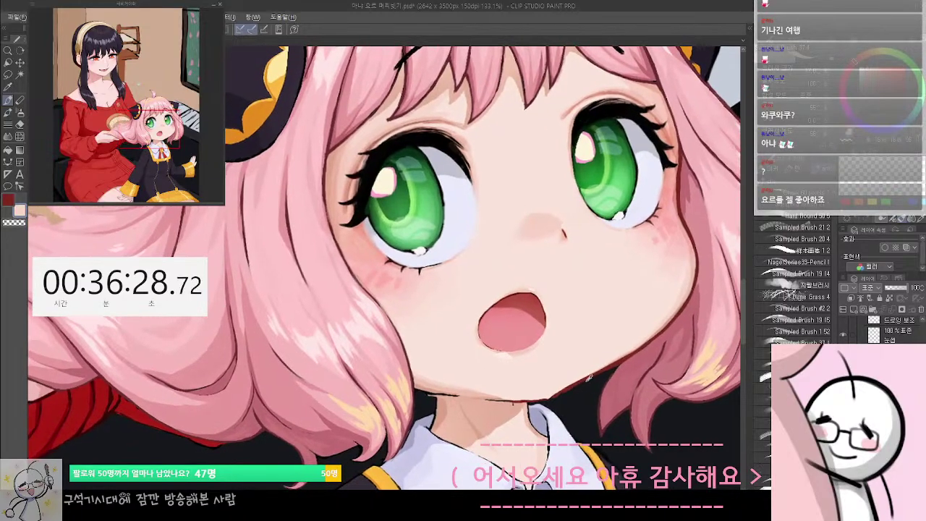
left_click(609, 366, "alt")
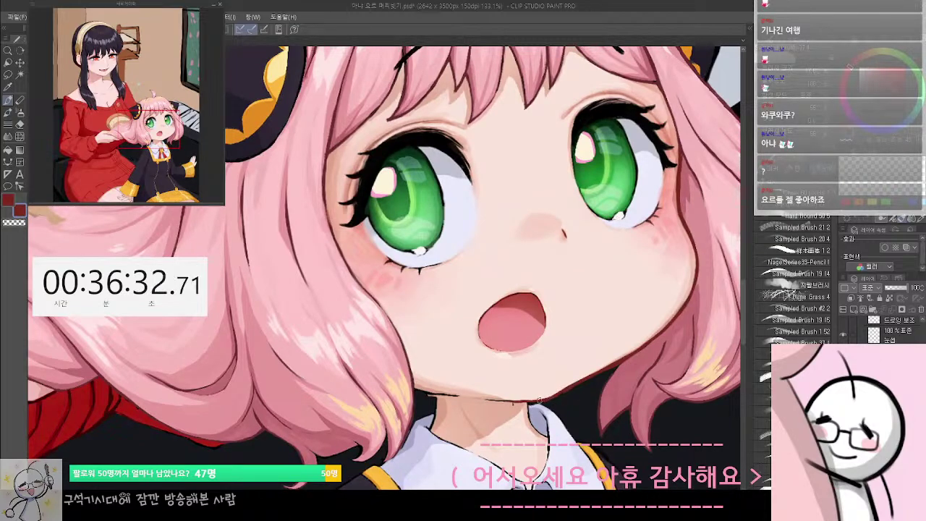
scroll(516, 404, "down", 2)
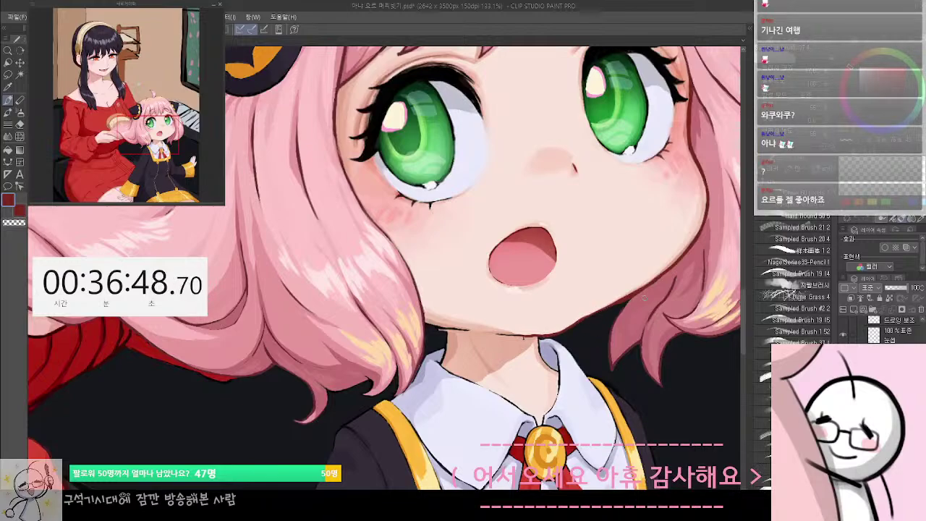
left_click_drag(645, 297, 629, 328)
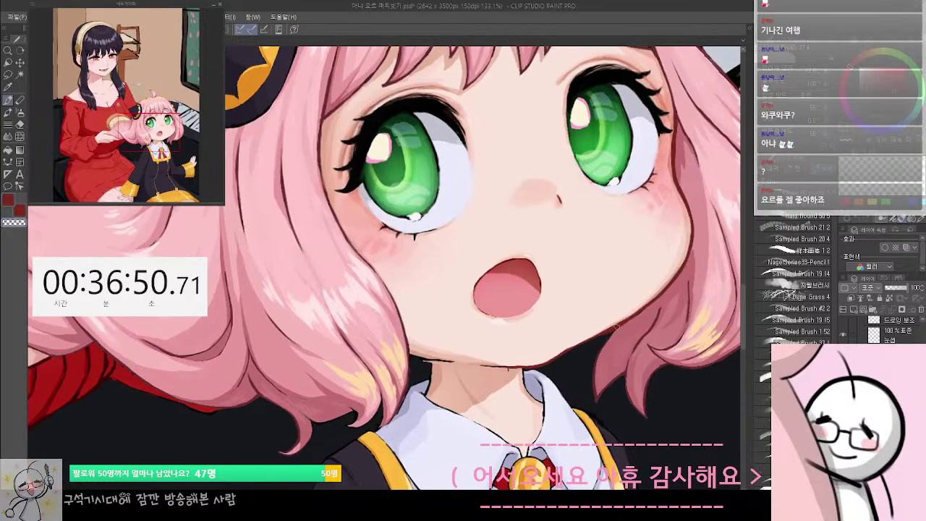
Extend the dark red chin line towards the girl's left-hand side hair, erasing excess line and undoing unwanted strokes
mouse_move(515, 371)
left_mouse_down()
mouse_move(532, 393)
mouse_move(447, 316)
mouse_move(442, 345)
mouse_move(474, 357)
left_mouse_up()
key("c")
key("ctrl+z")
key("ctrl+z")
key("ctrl+z")
key("c")
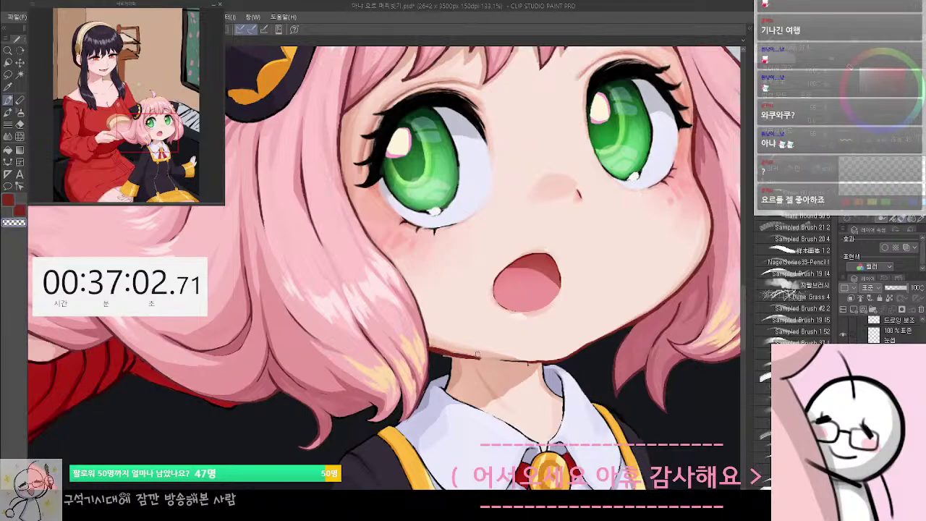
Thin the left-hand end of the chin line with skin tones sampled from the girl's chin and neck
left_click(444, 345, "alt")
left_click_drag(430, 348, 481, 357)
key("ctrl+z")
left_click(459, 347, "alt")
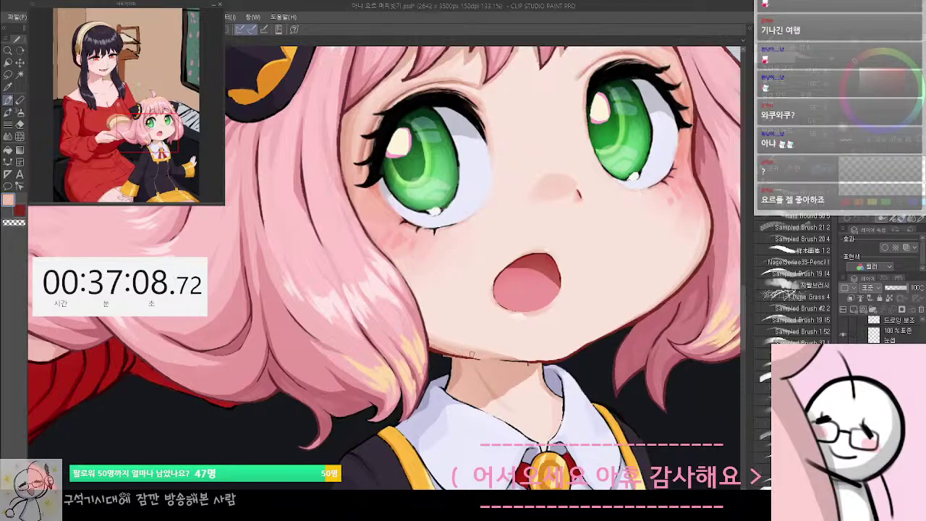
left_click(460, 365, "alt")
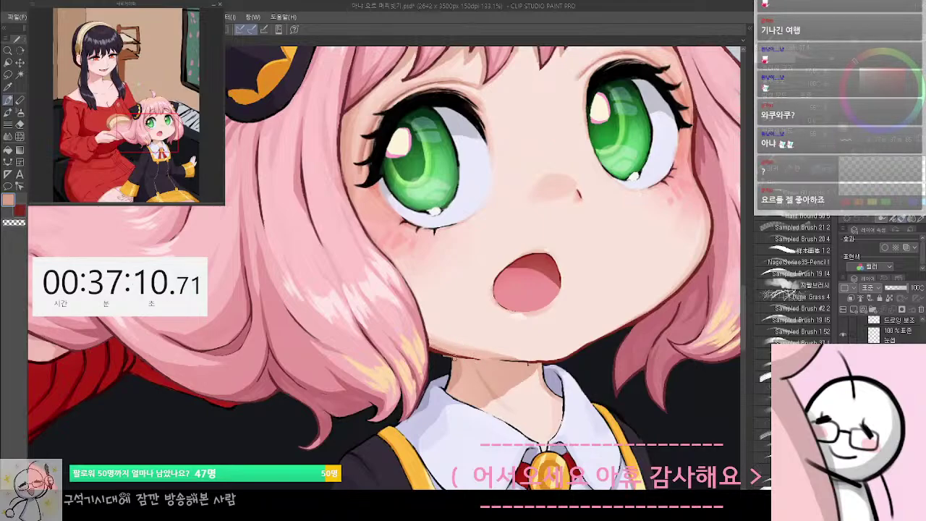
left_click_drag(453, 356, 484, 277)
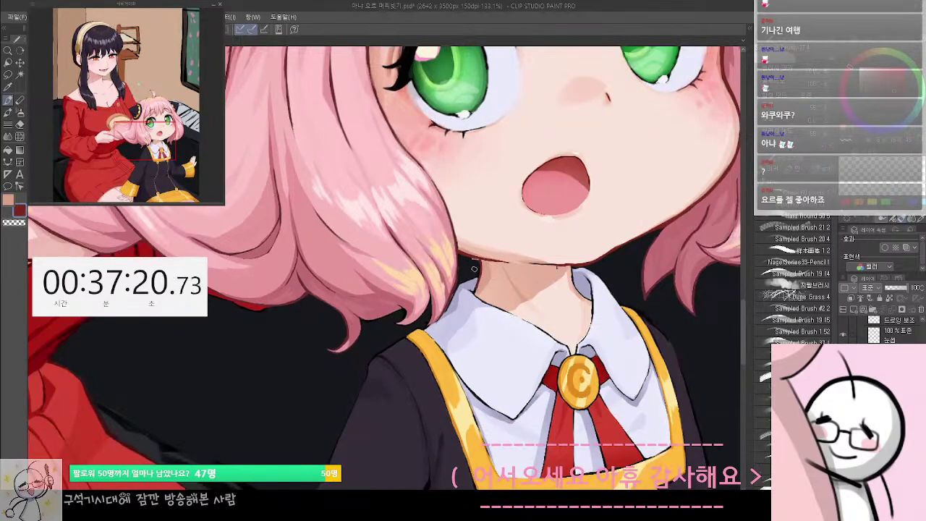
Clean up stray line marks under the girl's chin by erasing and painting over them with sampled neck skin tones
key("c")
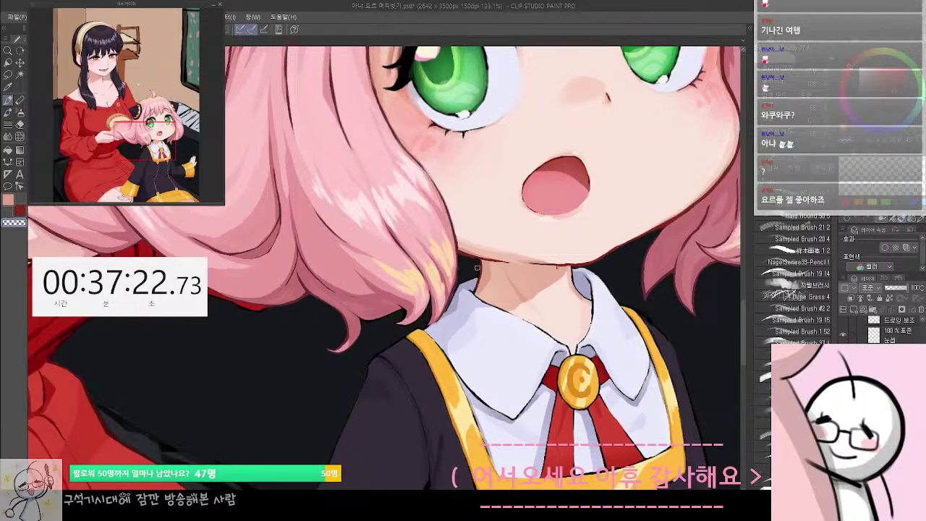
key("c")
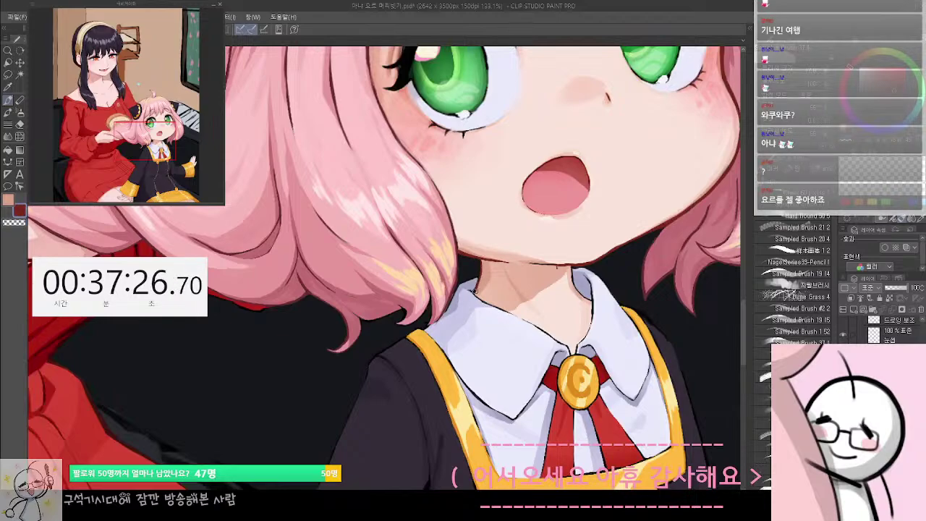
left_click(554, 270, "alt")
left_click(556, 272, "alt")
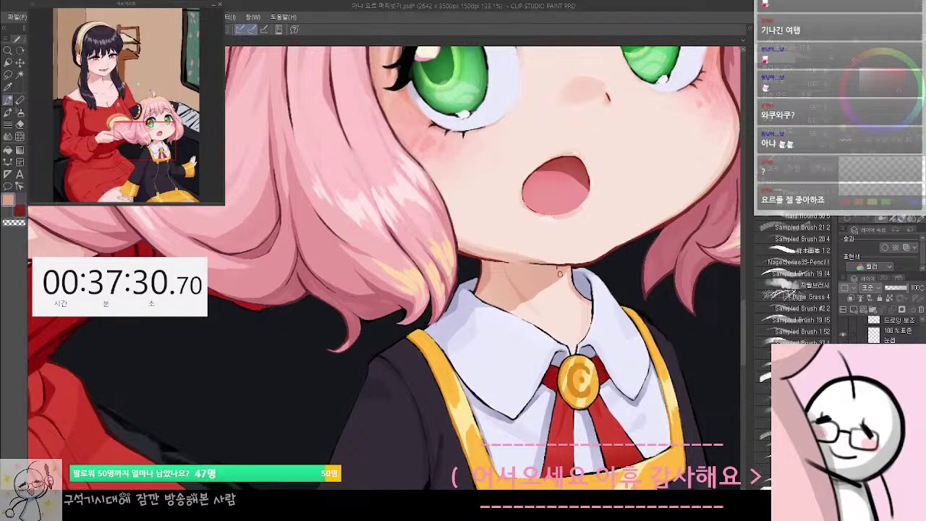
left_click(563, 277, "alt")
mouse_move(543, 273)
left_mouse_down()
mouse_move(524, 299)
mouse_move(553, 291)
left_mouse_up()
key("x")
key("ctrl+z")
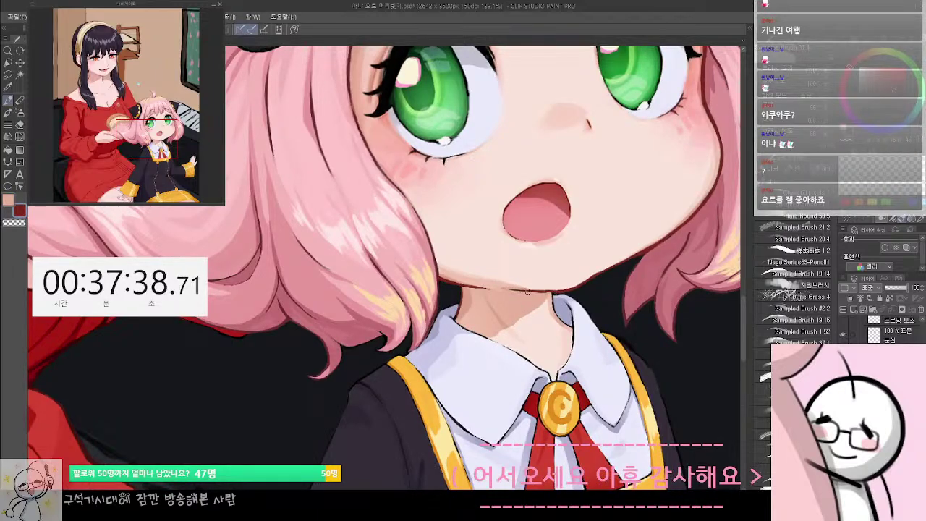
Tidy the face side of the chin and jaw outline with a light skin tone sampled beside the line
left_click(543, 290, "alt")
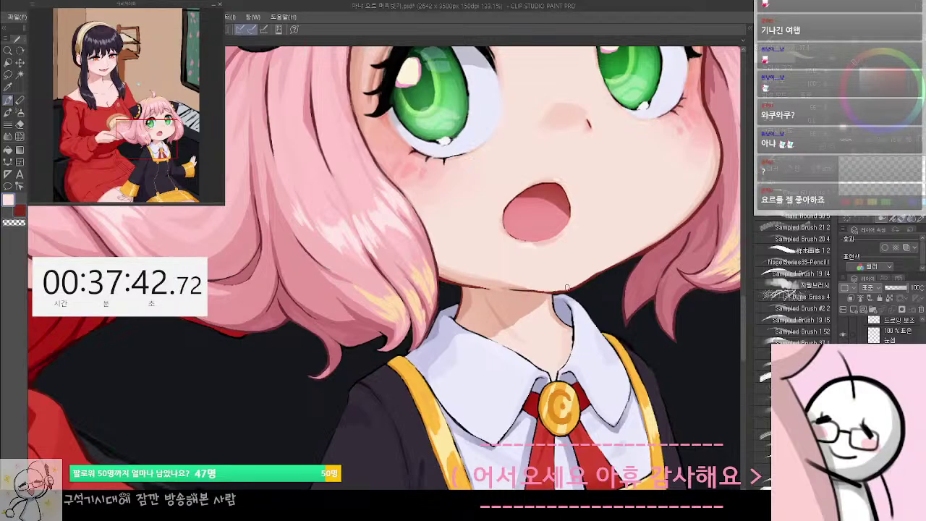
left_click_drag(541, 287, 515, 273)
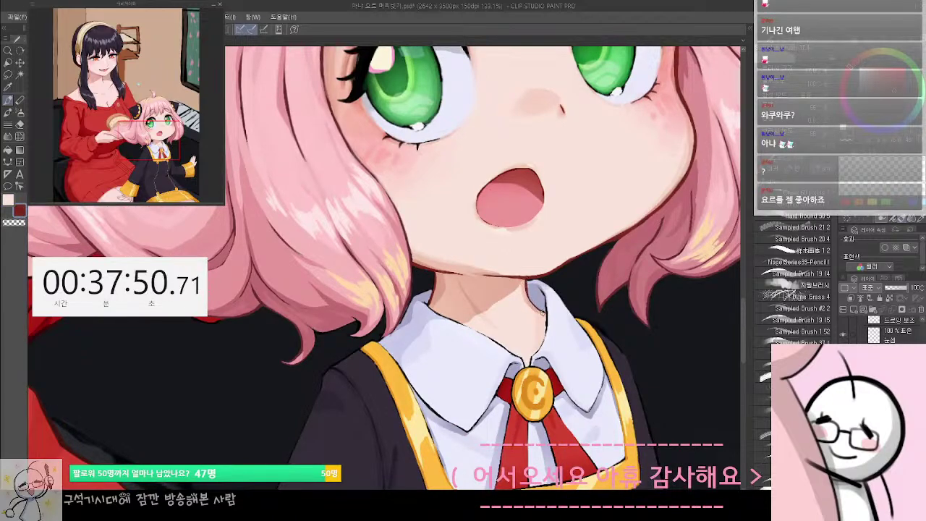
left_click_drag(585, 161, 603, 315)
left_click_drag(612, 233, 607, 253)
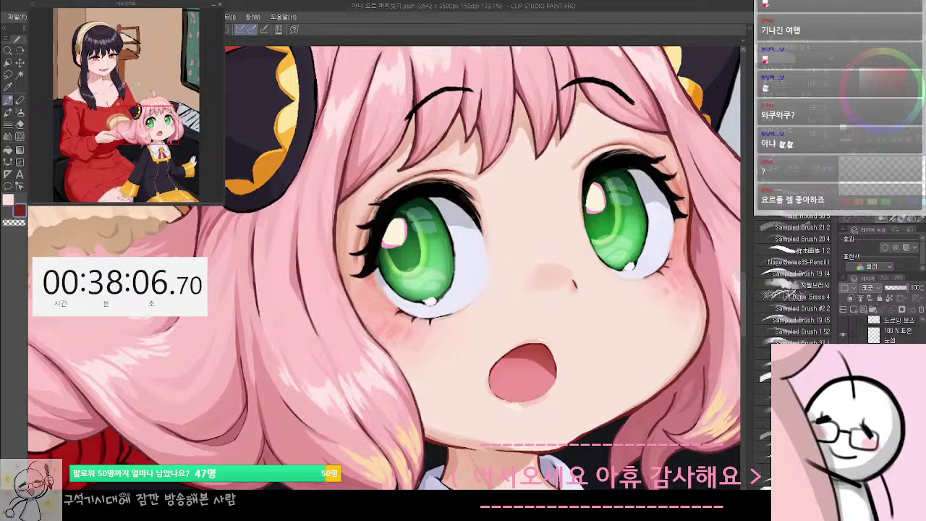
Examine the girl's revised face within the whole illustration at several magnifications, stepping back through the history to compare
scroll(432, 166, "down", 4)
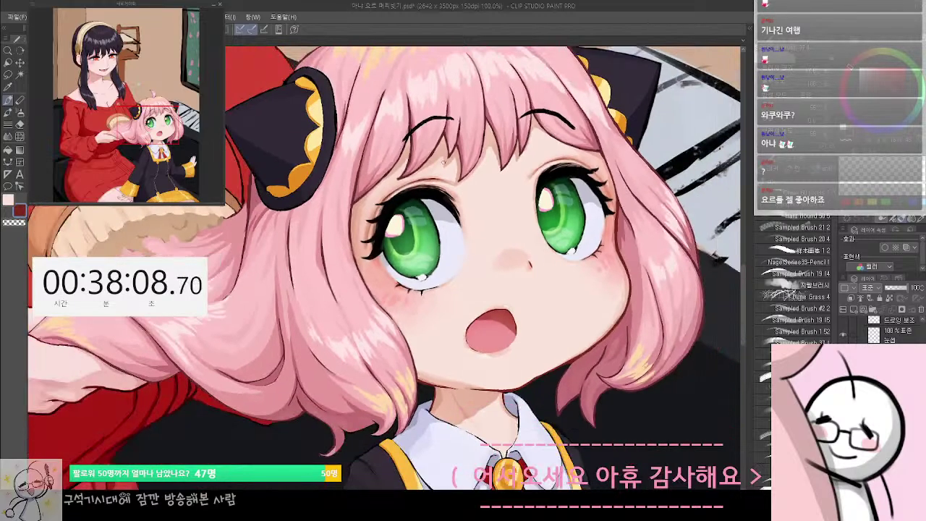
scroll(435, 302, "down", 3)
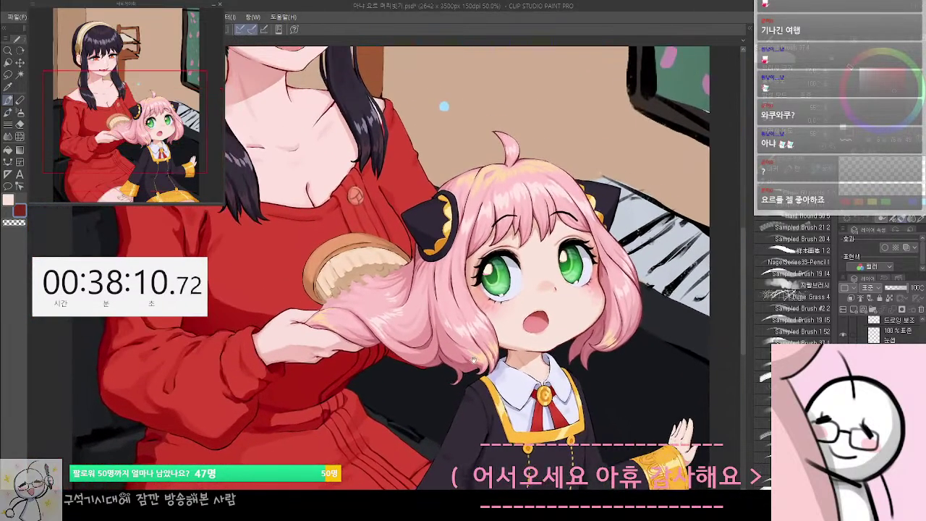
scroll(433, 297, "up", 2)
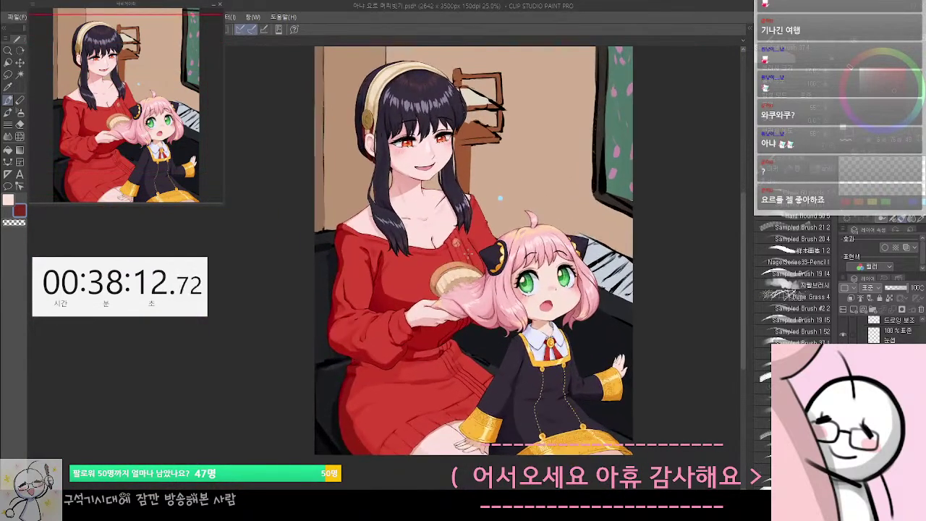
scroll(453, 218, "down", 3)
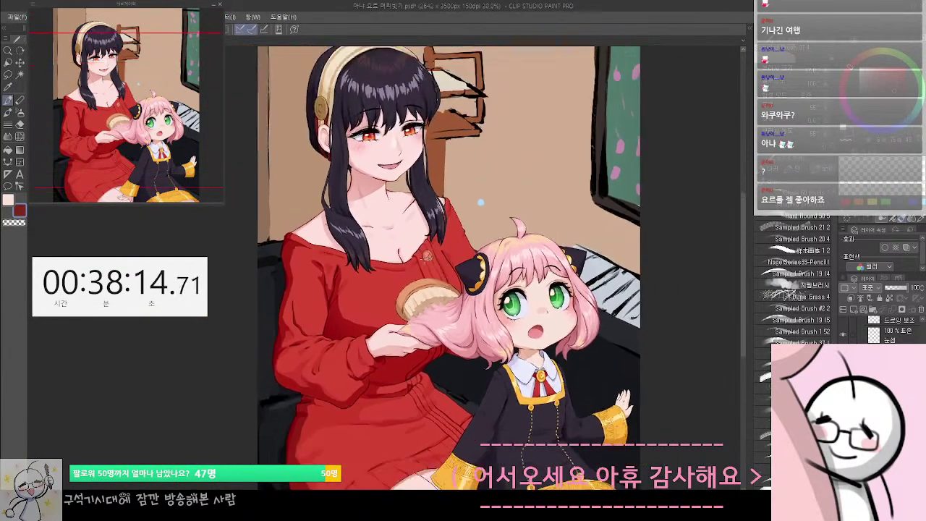
scroll(426, 287, "up", 2)
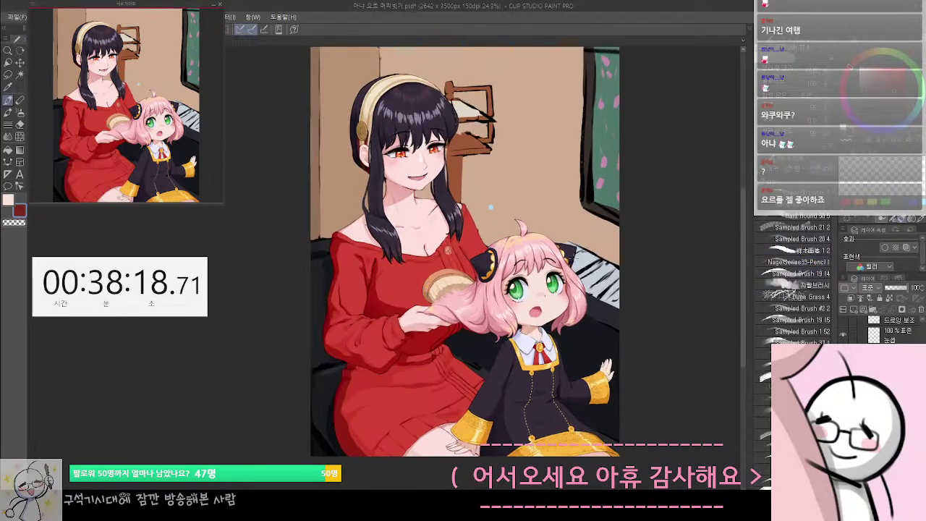
scroll(579, 283, "down", 2)
scroll(576, 318, "up", 3)
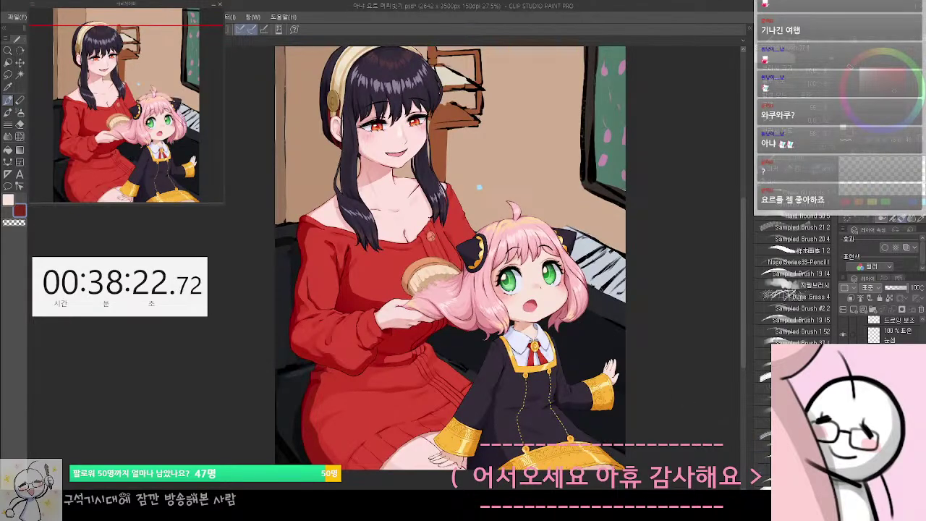
key("ctrl+z")
key("ctrl+z")
key("ctrl+z")
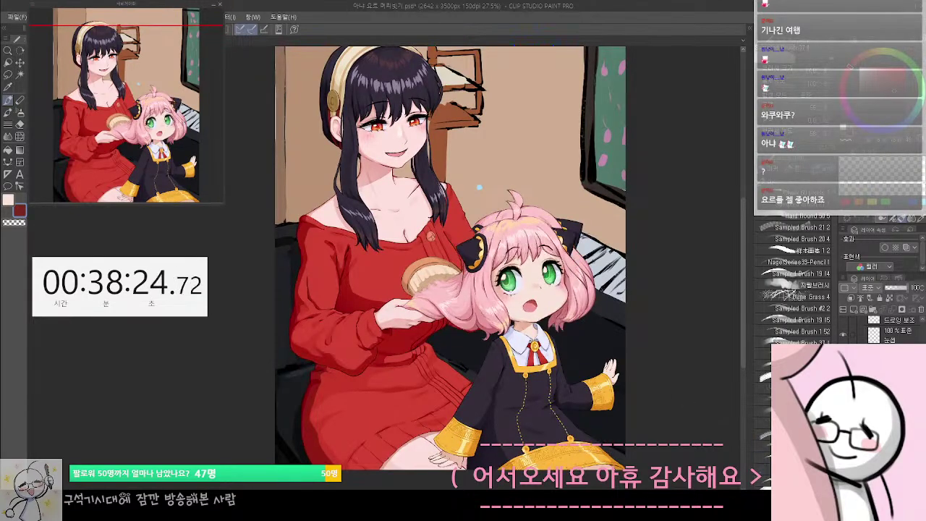
scroll(629, 412, "down", 3)
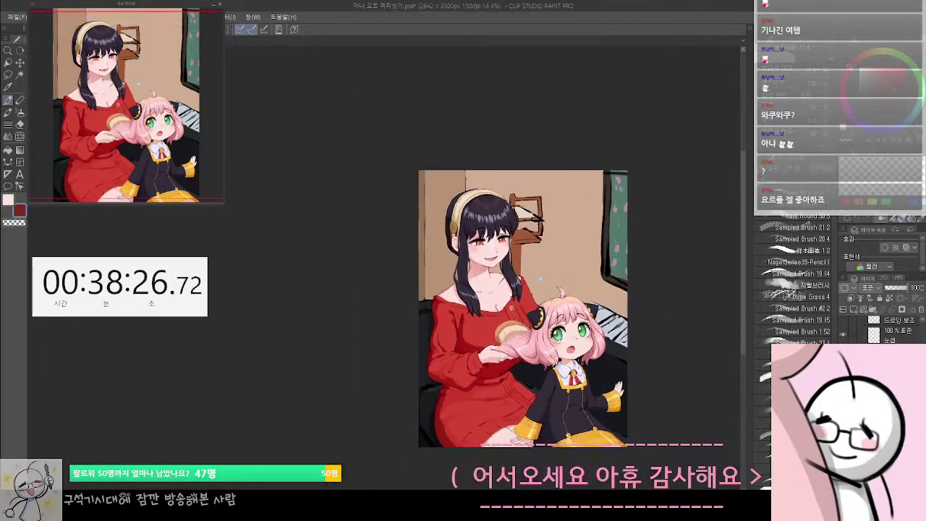
scroll(592, 365, "up", 2)
left_click_drag(592, 365, 551, 364)
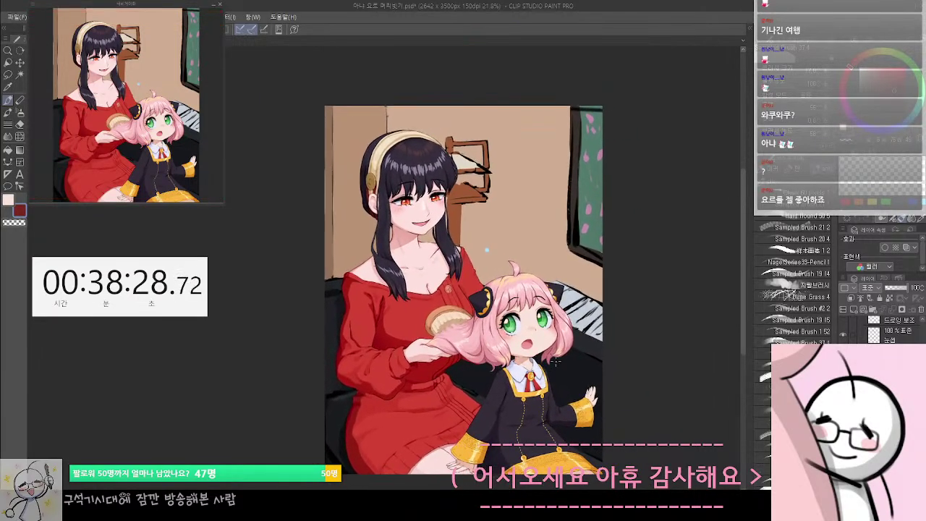
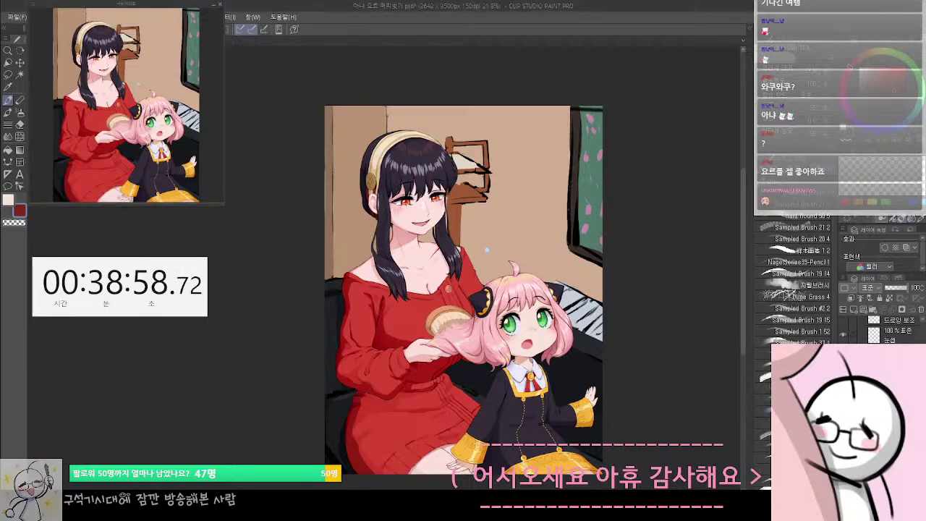
Show the warm lighting and glow effects over the whole illustration
scroll(881, 330, "down", 2)
scroll(881, 329, "down", 4)
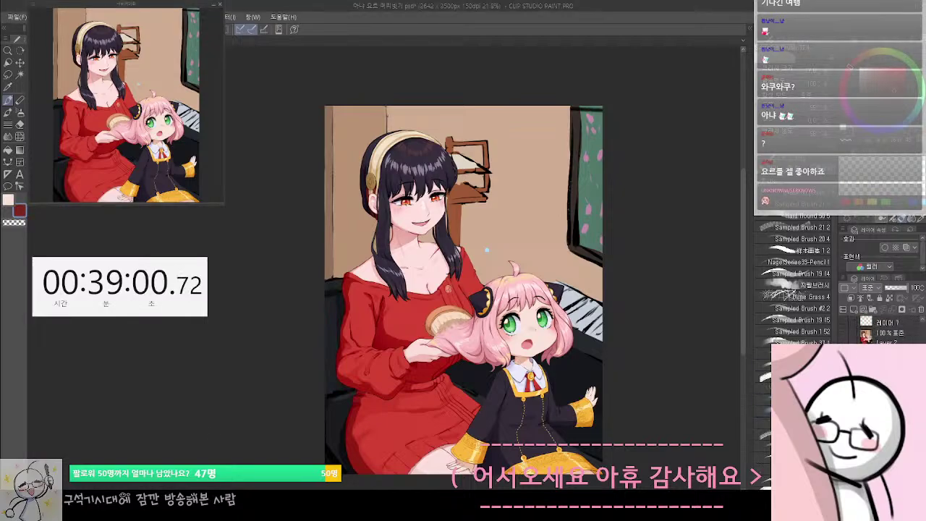
key("ctrl+y")
key("ctrl+y")
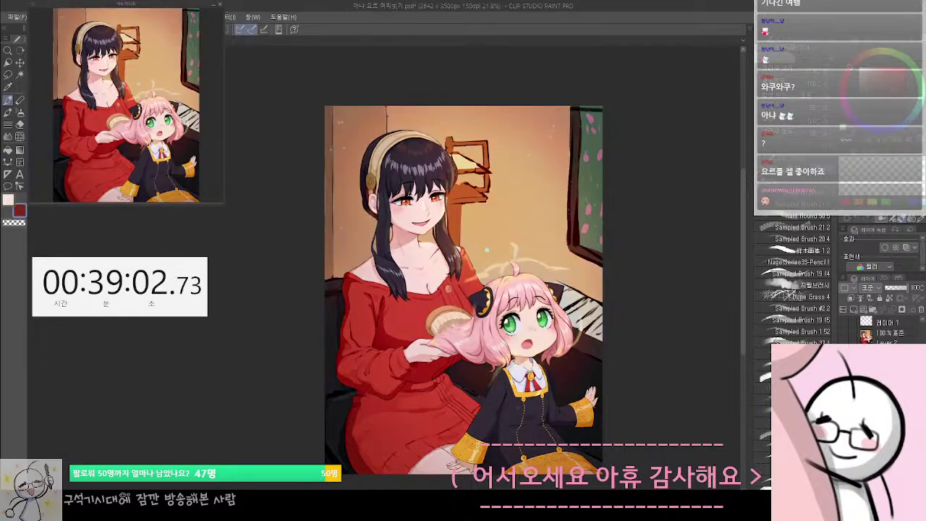
key("ctrl+y")
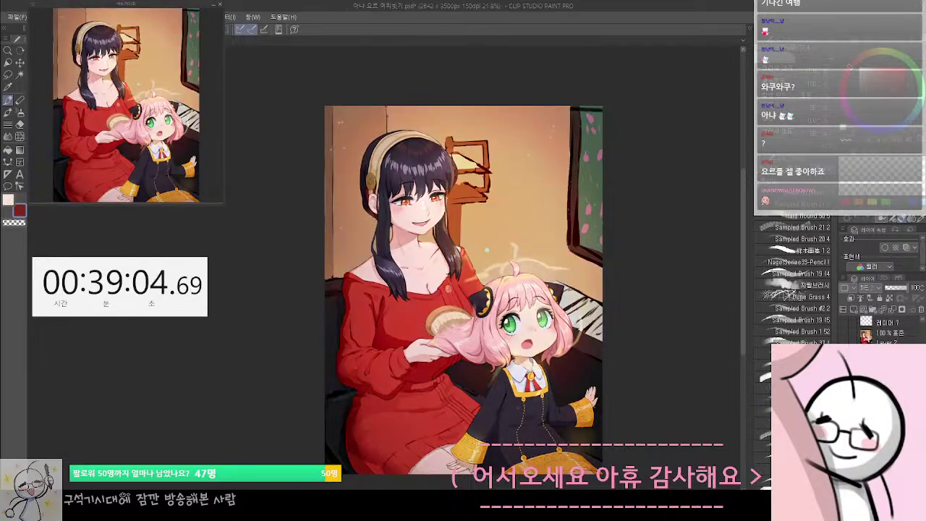
Examine the whole illustration with its lighting effects at several magnifications, comparing it through the history
left_click_drag(559, 323, 553, 291)
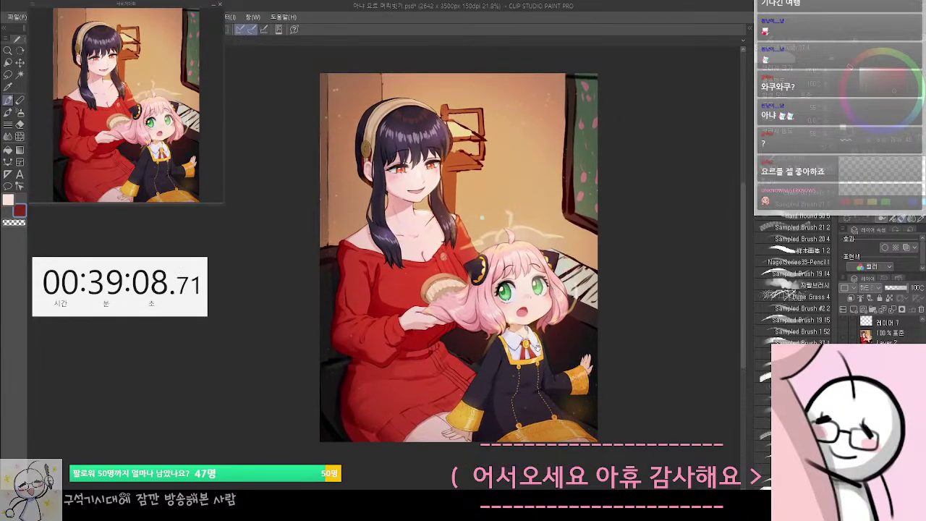
left_click_drag(542, 346, 555, 344)
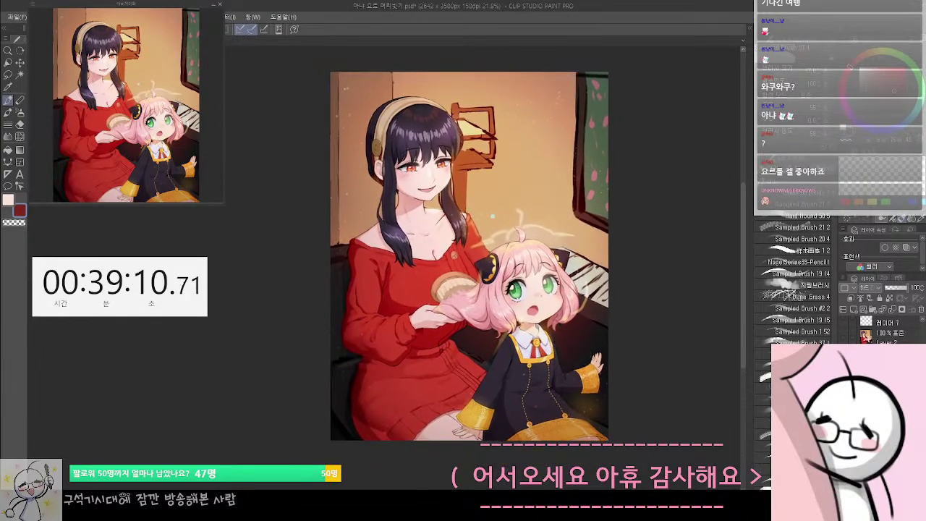
scroll(796, 289, "down", 2)
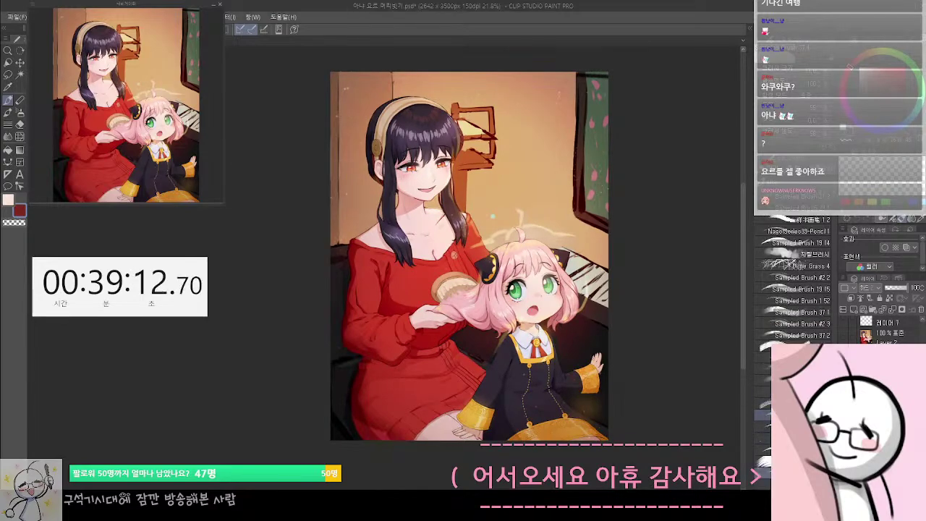
scroll(796, 289, "up", 4)
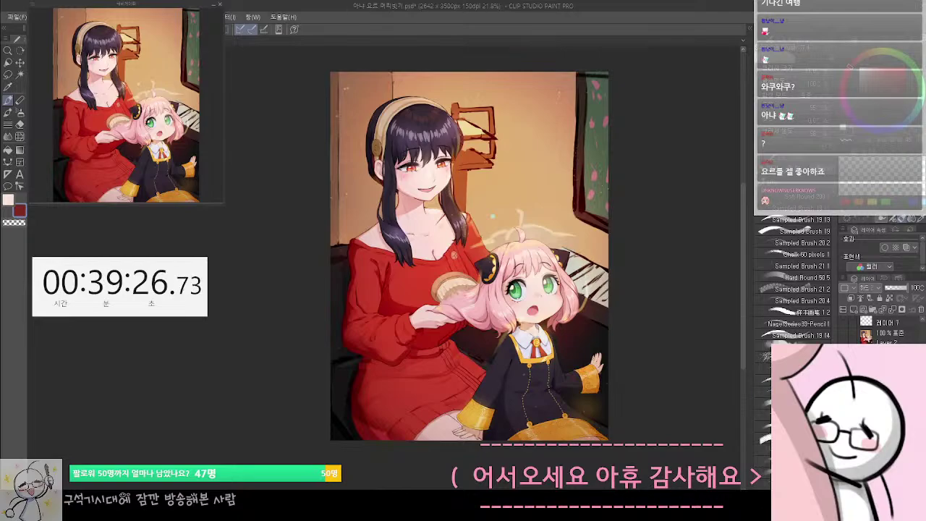
scroll(673, 350, "up", 1)
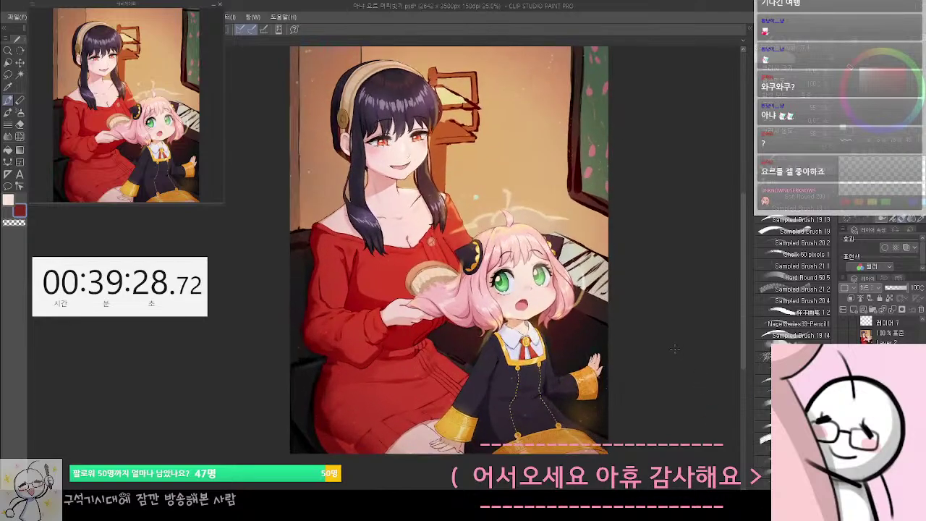
scroll(673, 350, "up", 1)
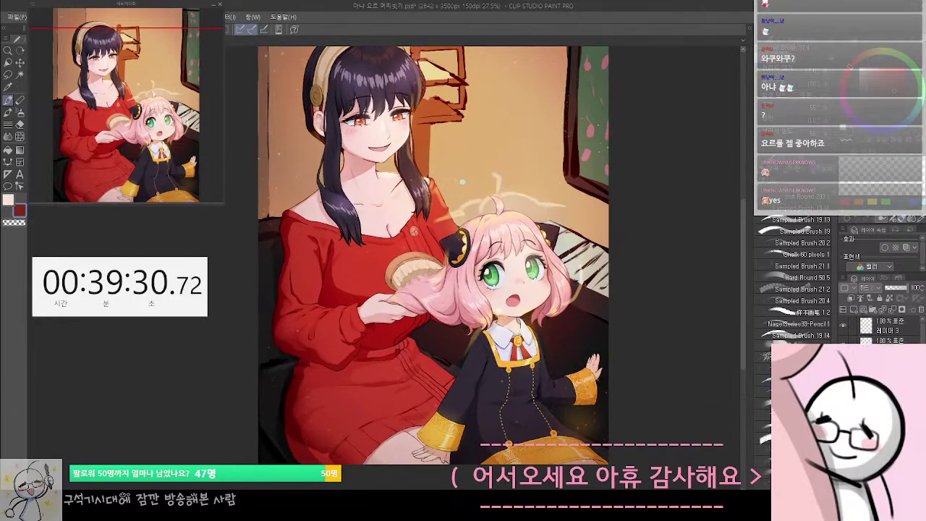
key("ctrl+z")
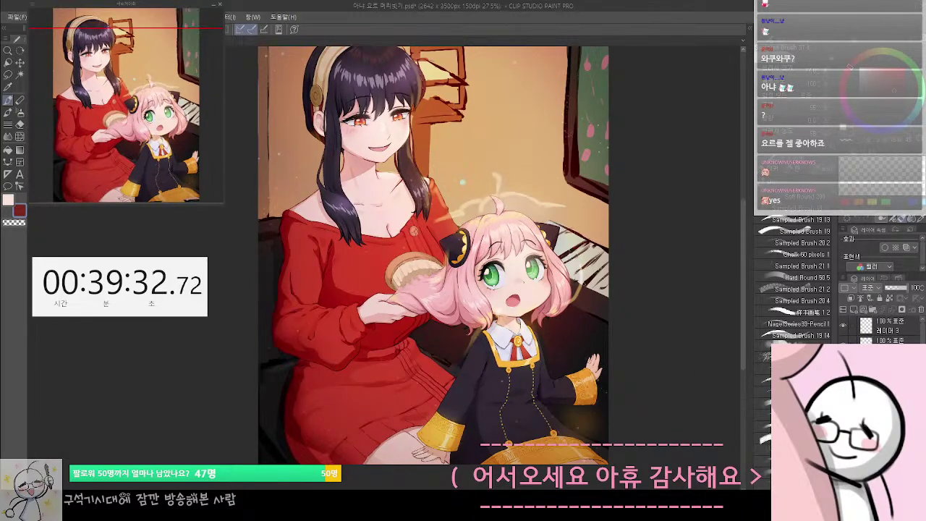
key("ctrl+y")
key("ctrl+y")
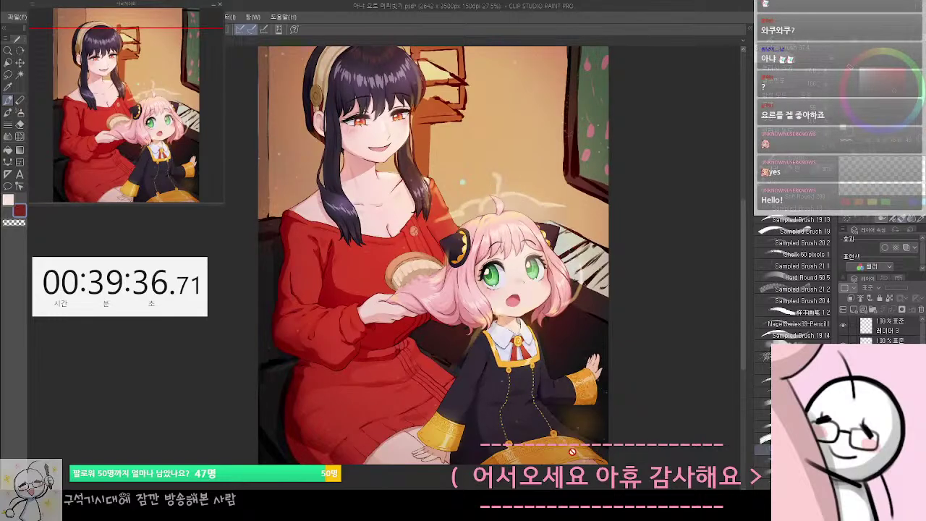
left_click_drag(474, 404, 516, 418)
scroll(515, 418, "down", 2)
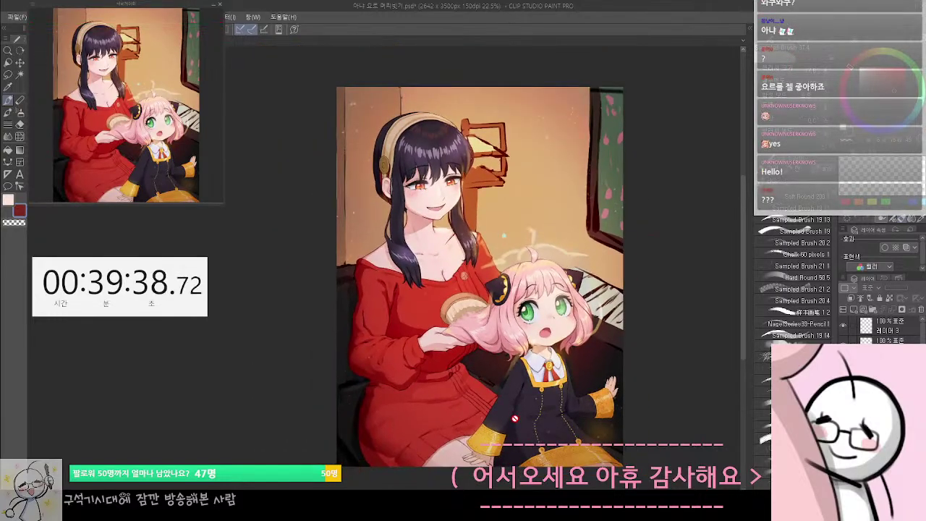
Paste the earlier version of the finished illustration and enlarge it to fill the canvas
key("ctrl+v")
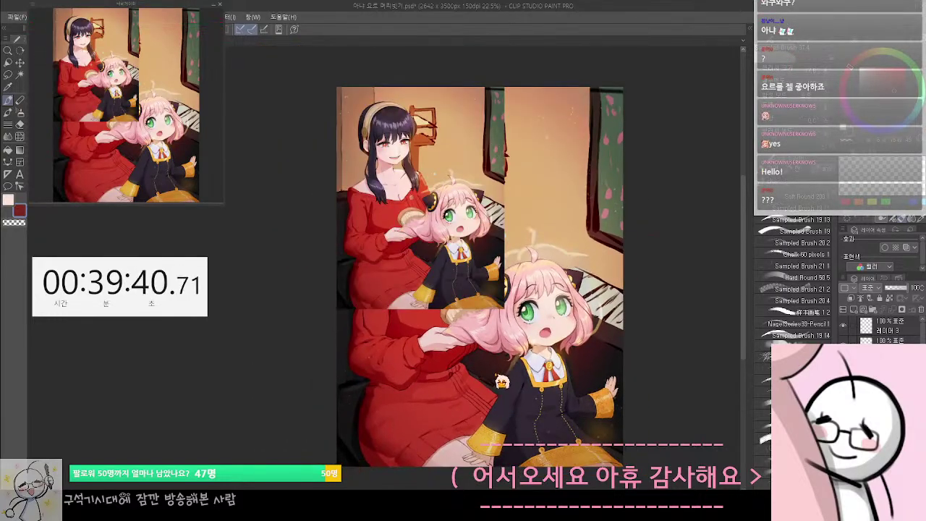
key("ctrl+t")
left_click_drag(504, 309, 631, 466)
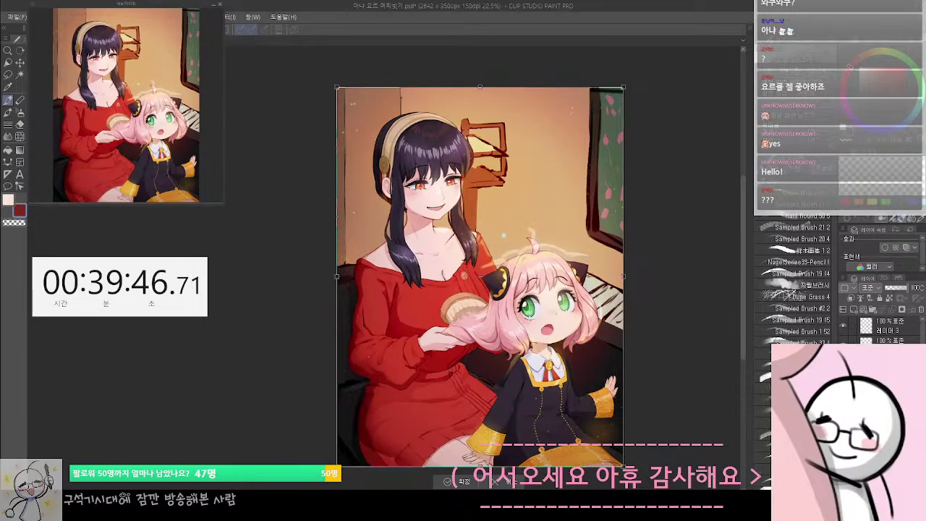
key("Return")
Compare the girl's face in the revised illustration with the pasted earlier version by alternating between the two
key("ctrl+z")
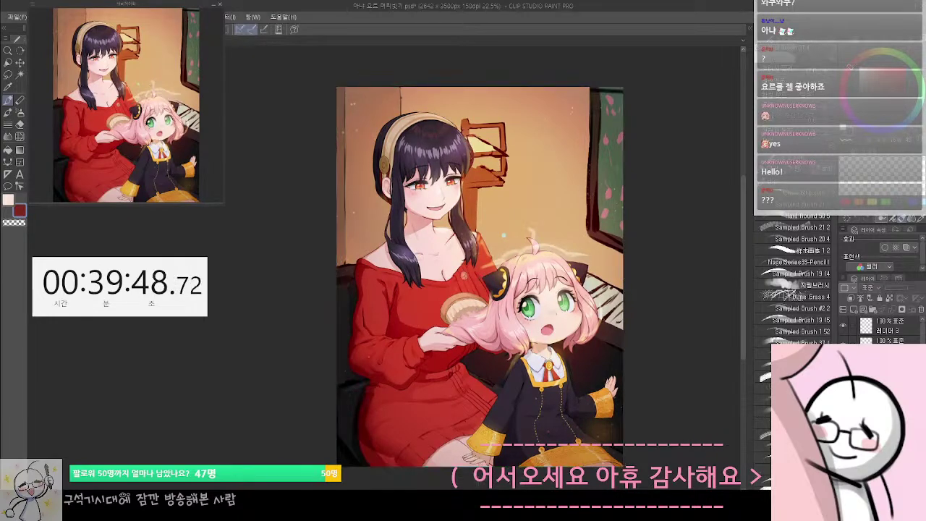
key("ctrl+y")
key("ctrl+z")
key("ctrl+y")
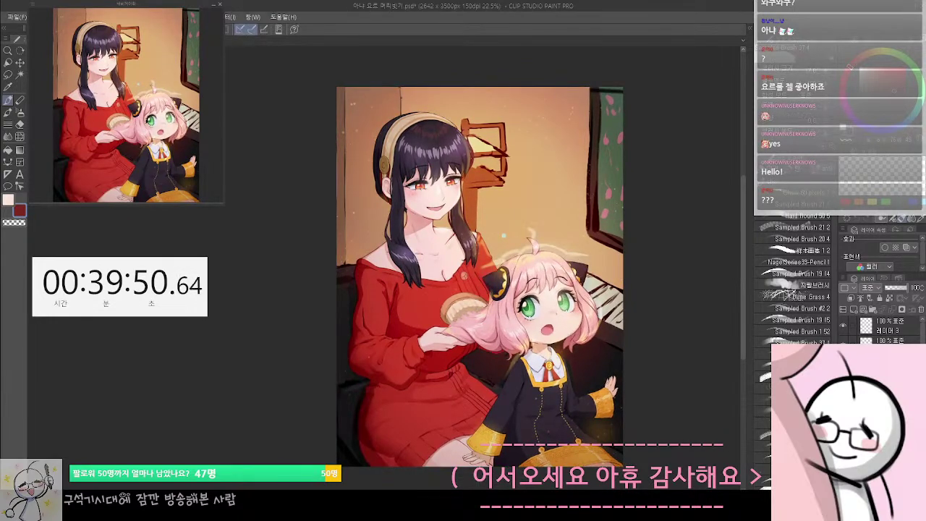
key("ctrl+z")
key("ctrl+y")
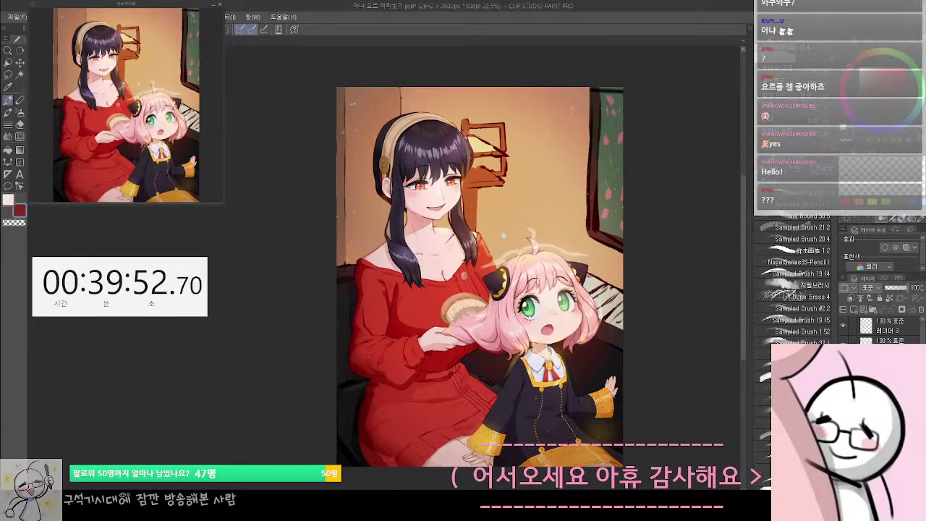
key("ctrl+z")
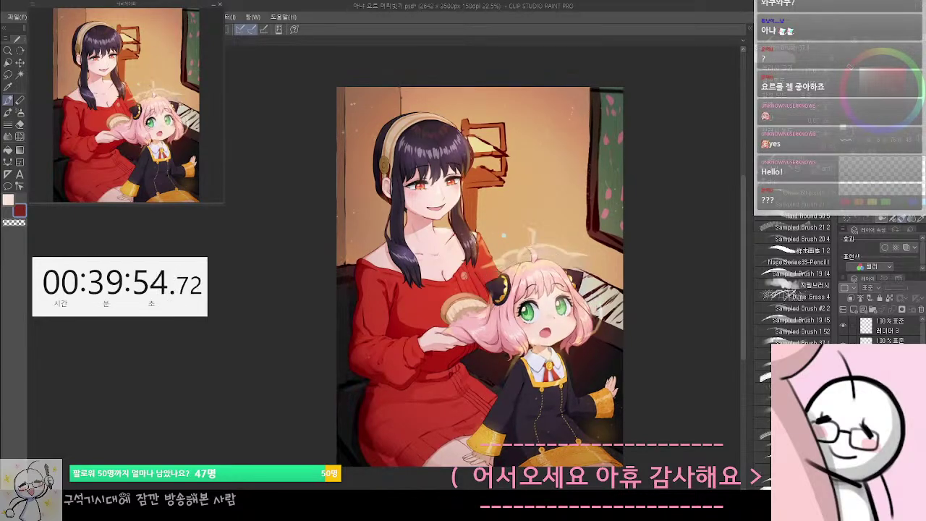
key("ctrl+y")
key("ctrl+z")
key("ctrl+y")
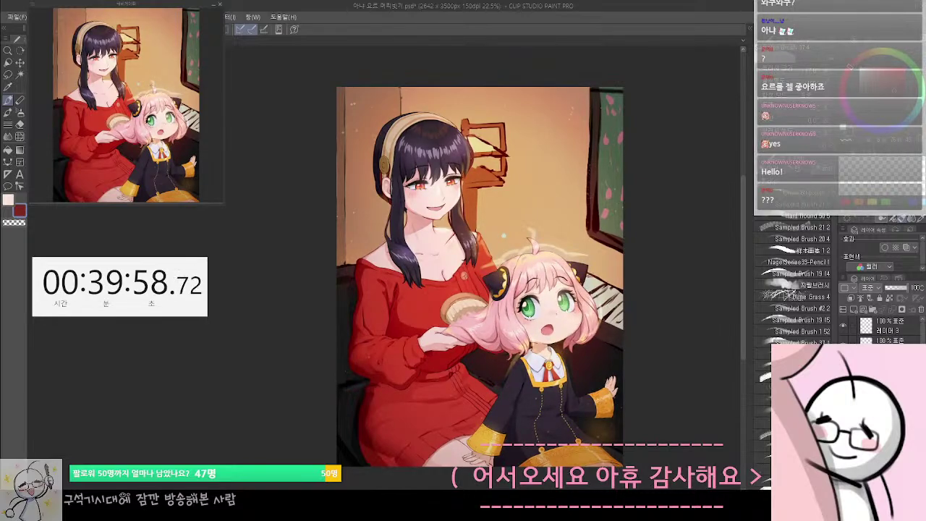
key("ctrl+z")
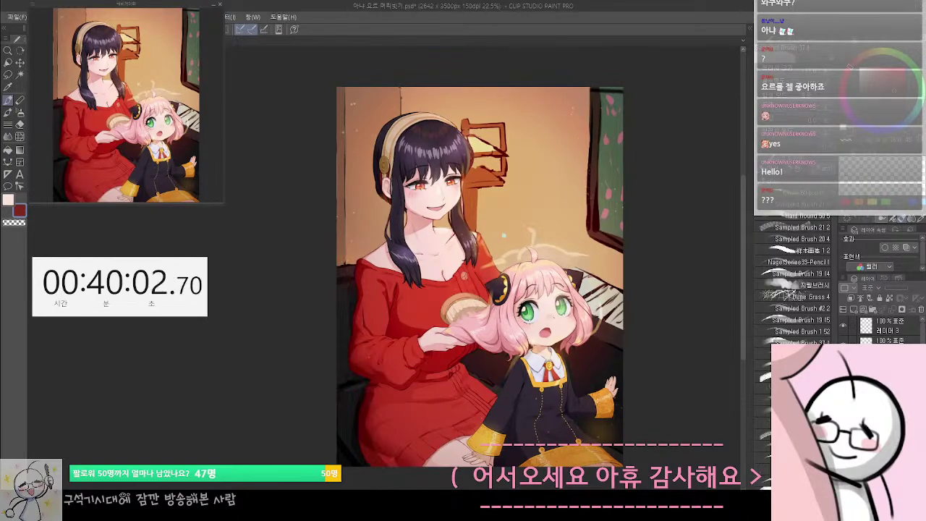
Turn off the warm lighting and glow effects and go to the highlight copy layer
scroll(884, 329, "down", 3)
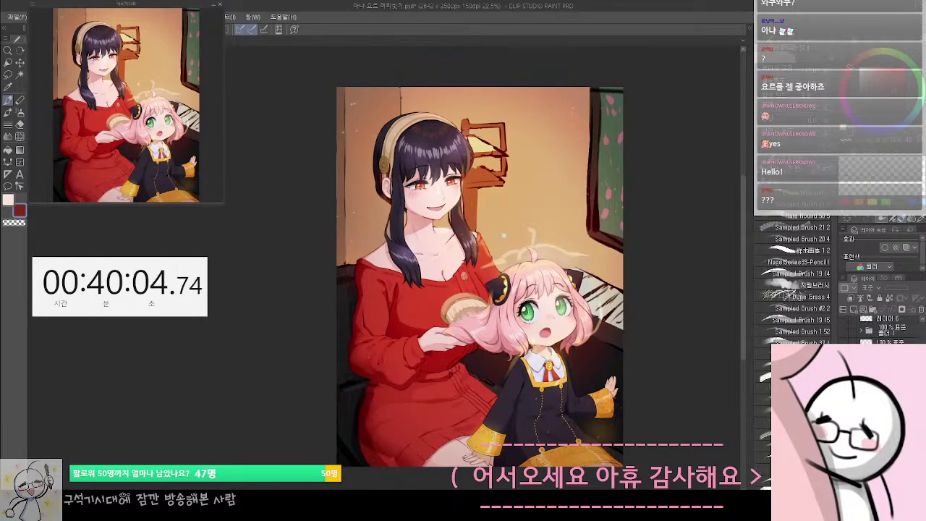
key("ctrl+z")
key("ctrl+z")
scroll(884, 329, "down", 3)
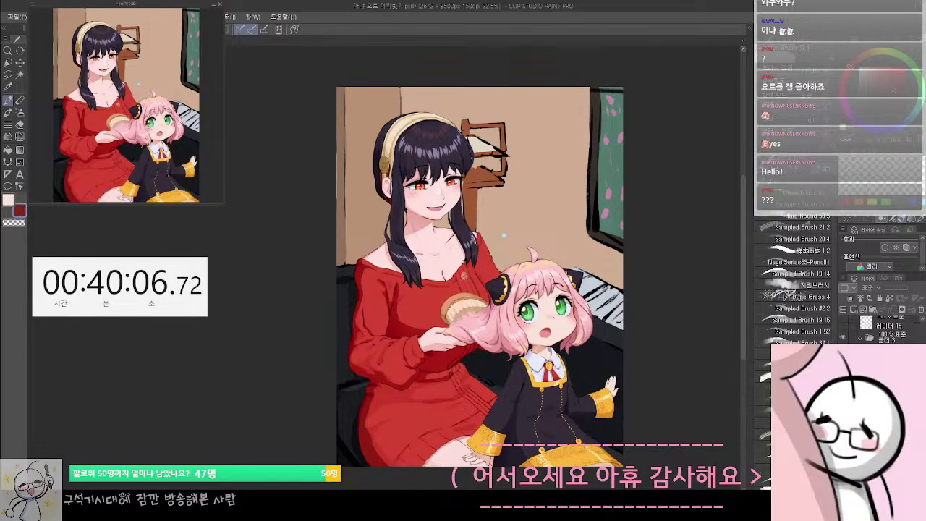
scroll(884, 330, "down", 3)
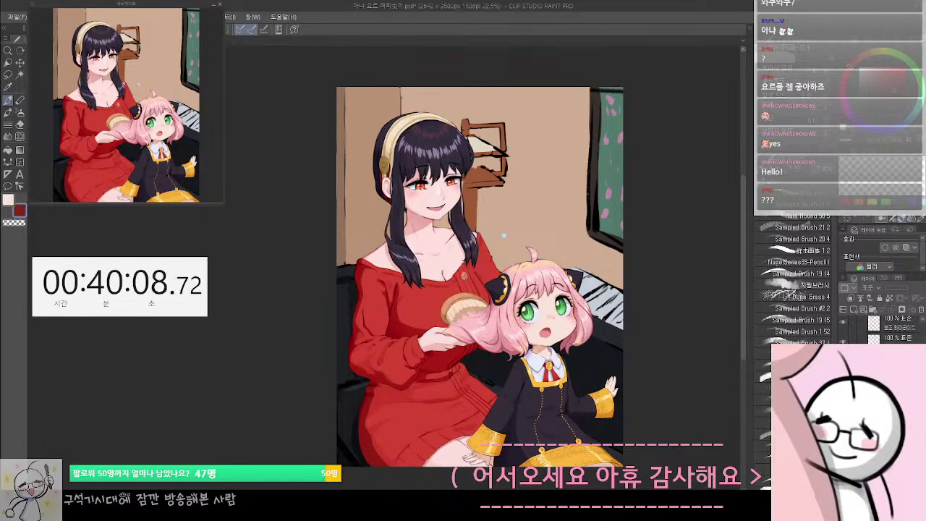
scroll(884, 330, "down", 2)
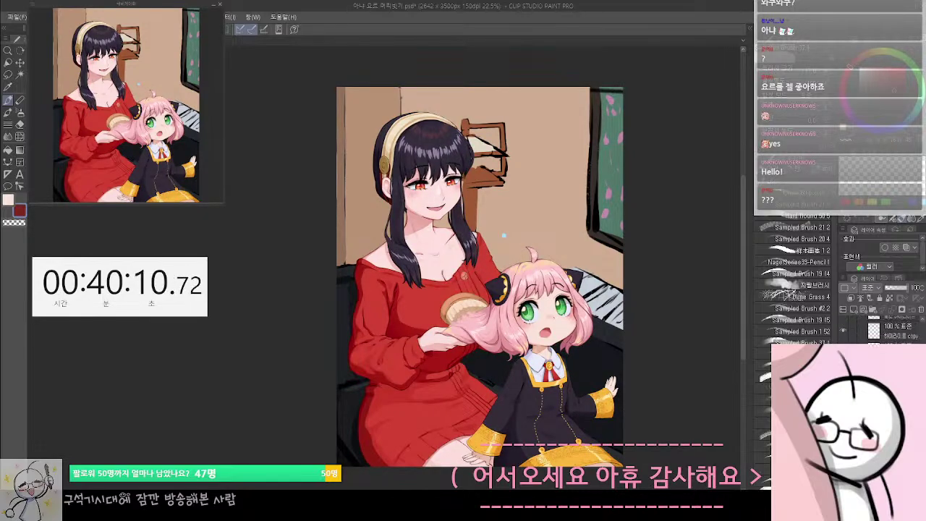
key("ctrl+z")
key("ctrl+y")
scroll(496, 282, "down", 2)
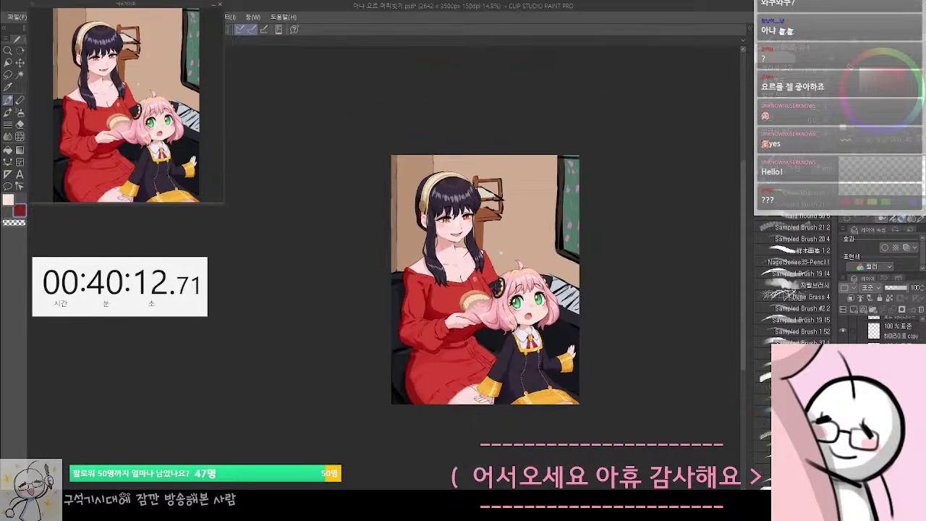
Examine the girl's eyes, mouth and cheek outline up close, comparing with the previous state
scroll(496, 290, "up", 4)
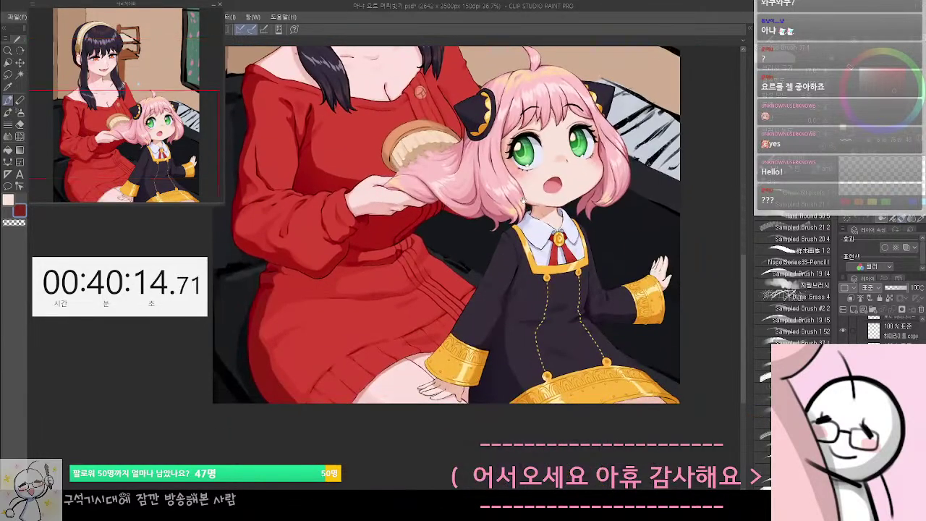
scroll(522, 200, "up", 3)
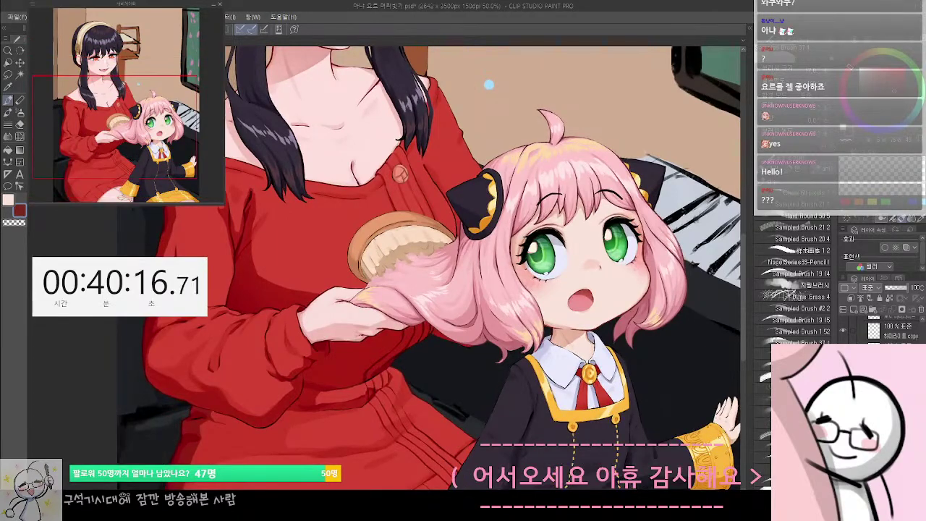
scroll(528, 256, "up", 1)
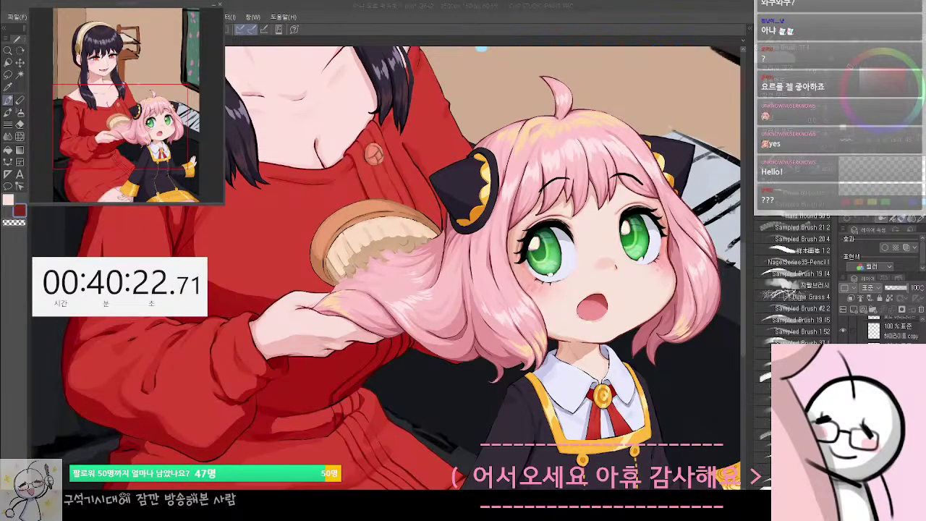
left_click(668, 353)
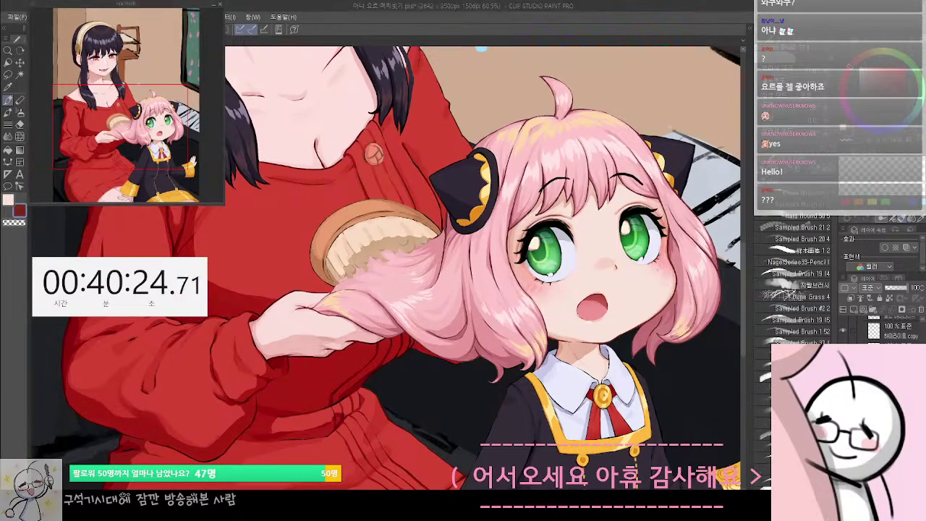
scroll(668, 362, "up", 1)
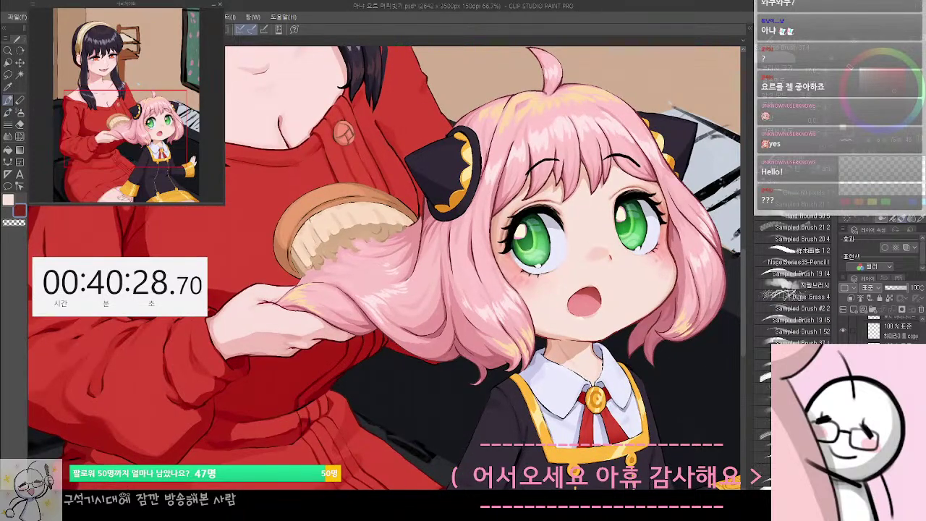
key("ctrl+z")
key("ctrl+y")
left_click_drag(581, 315, 558, 357)
scroll(455, 325, "up", 5)
left_click_drag(598, 320, 466, 367)
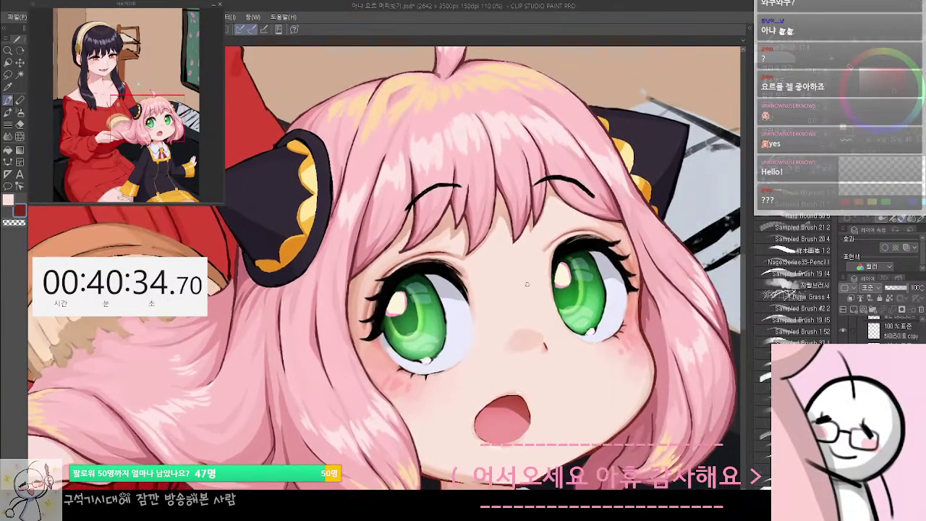
Sample black from the girl's upper eyelashes as the drawing colour, keeping the pen brush as the active tool
left_click_drag(553, 289, 547, 293)
key("b")
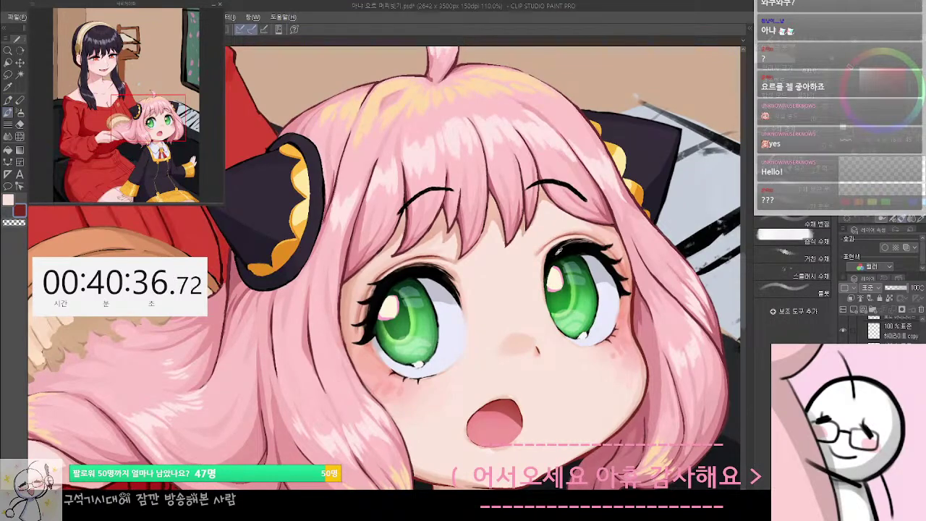
left_click(560, 252, "alt")
left_click_drag(552, 274, 576, 295)
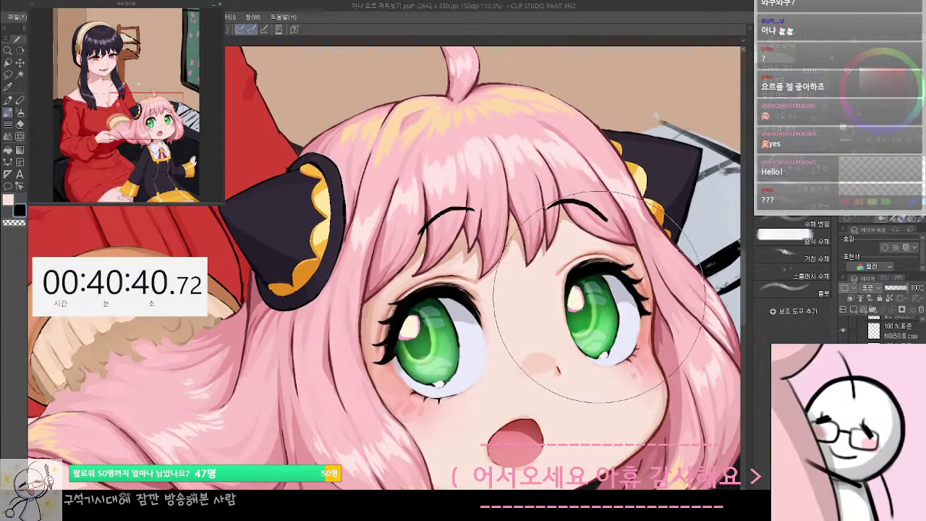
key("b")
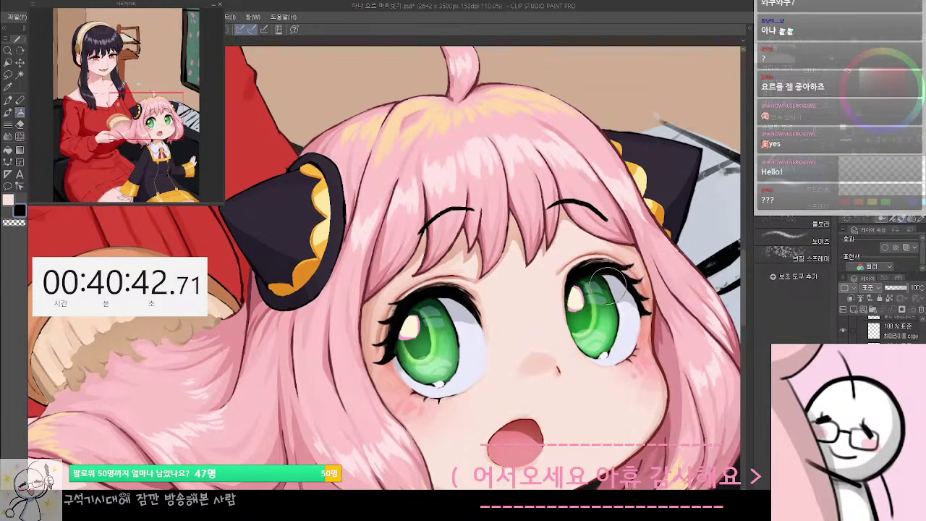
key("b")
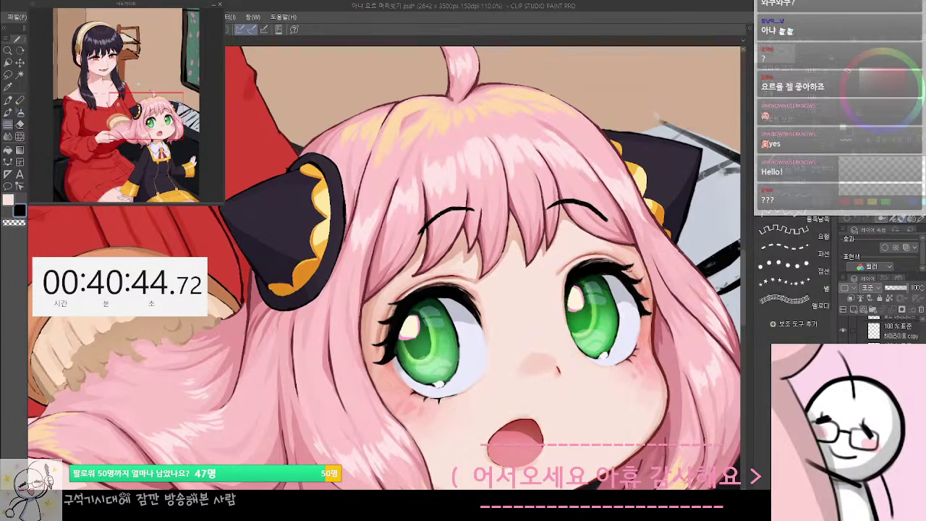
key("b")
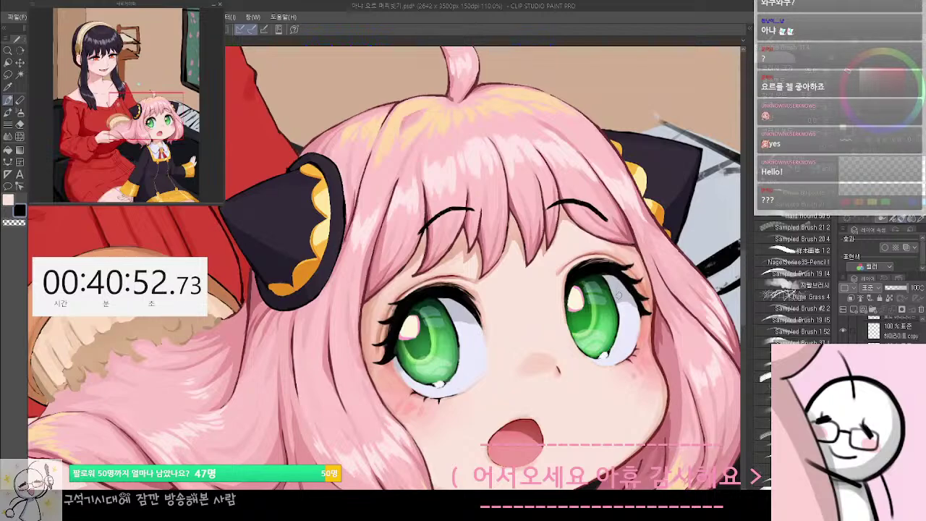
Examine the girl's eyes and overall face proportions at several magnifications
left_click_drag(584, 286, 564, 222)
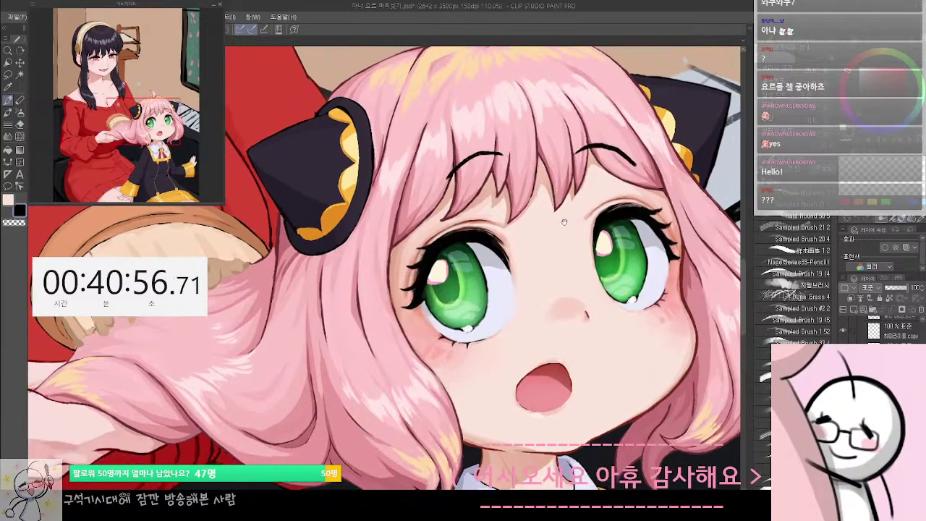
left_click_drag(518, 244, 556, 237)
scroll(550, 209, "up", 3)
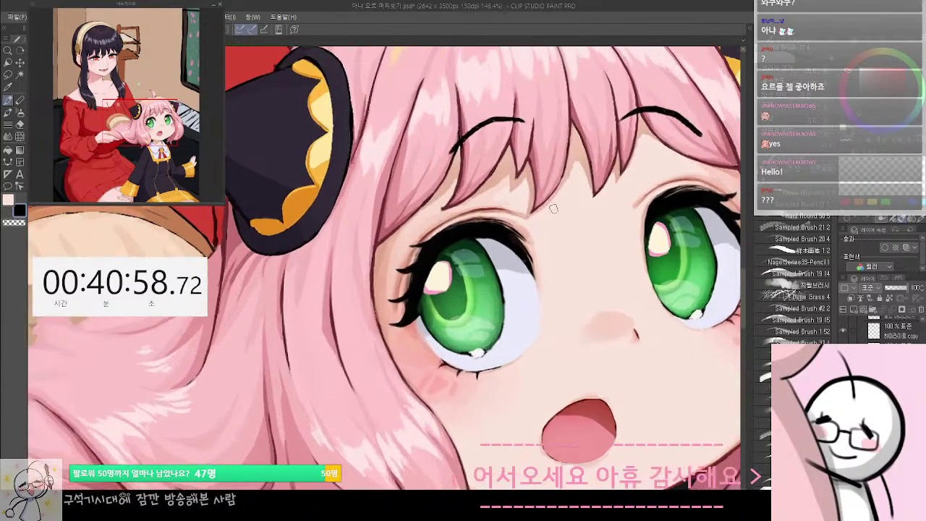
left_click_drag(560, 296, 461, 244)
scroll(461, 244, "down", 2)
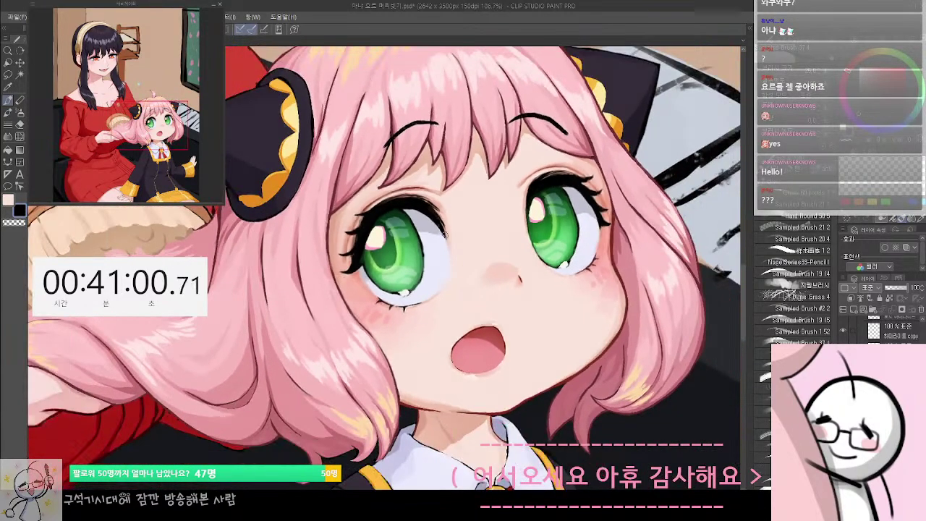
scroll(445, 238, "up", 2)
scroll(437, 242, "down", 2)
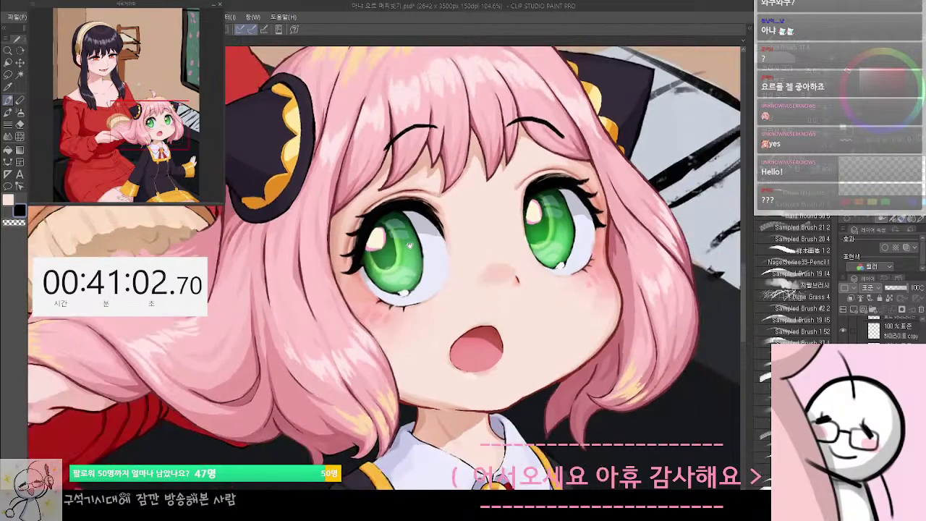
scroll(438, 239, "down", 2)
scroll(391, 298, "down", 1)
scroll(405, 293, "down", 2)
scroll(421, 289, "up", 3)
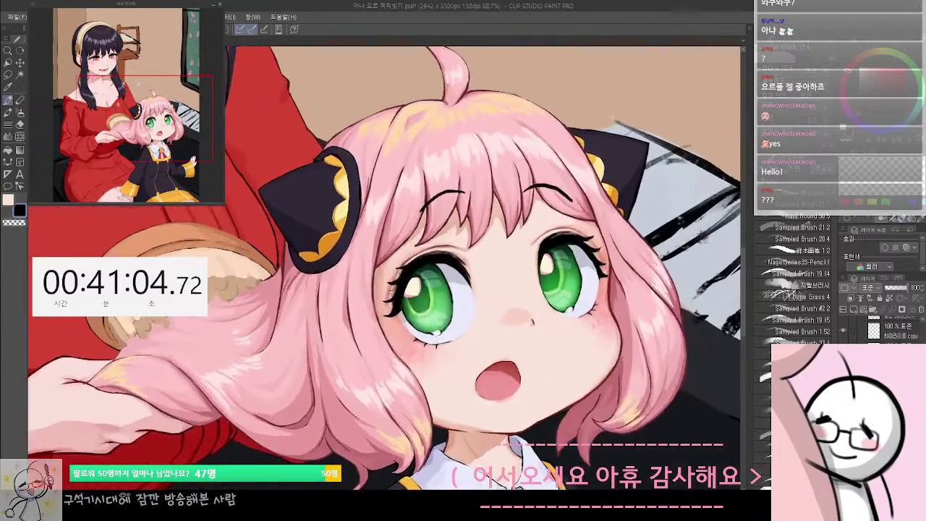
left_click_drag(420, 289, 376, 291)
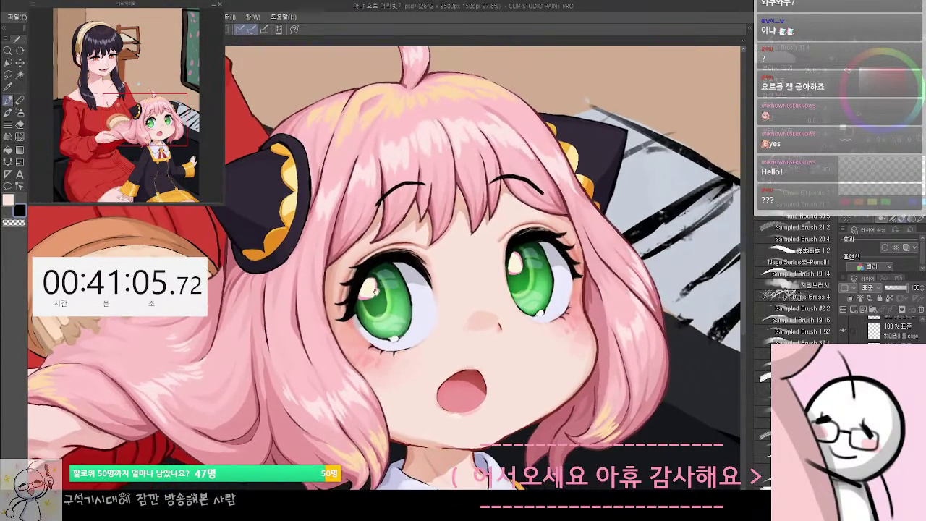
Adjust the shape around the girl's eye nearer the hairbrush using Liquify with a reduced brush size
left_click(19, 137)
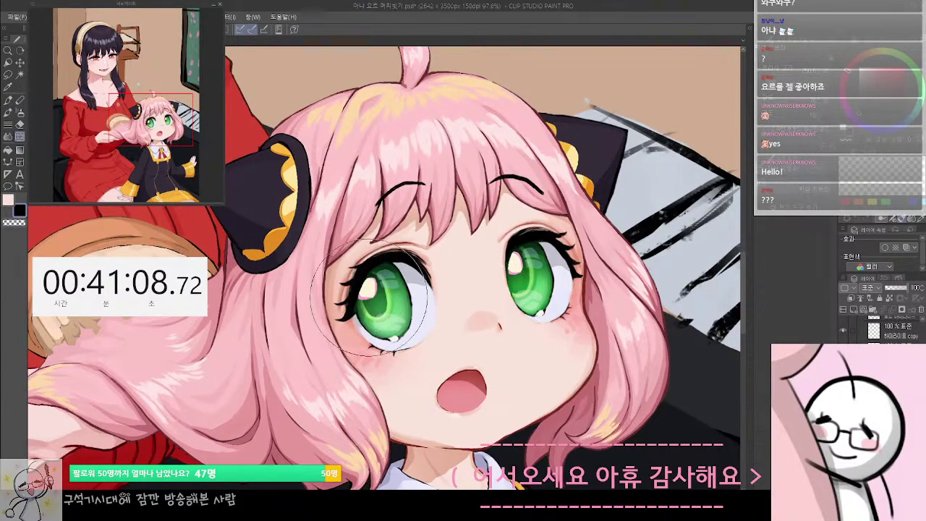
key("[")
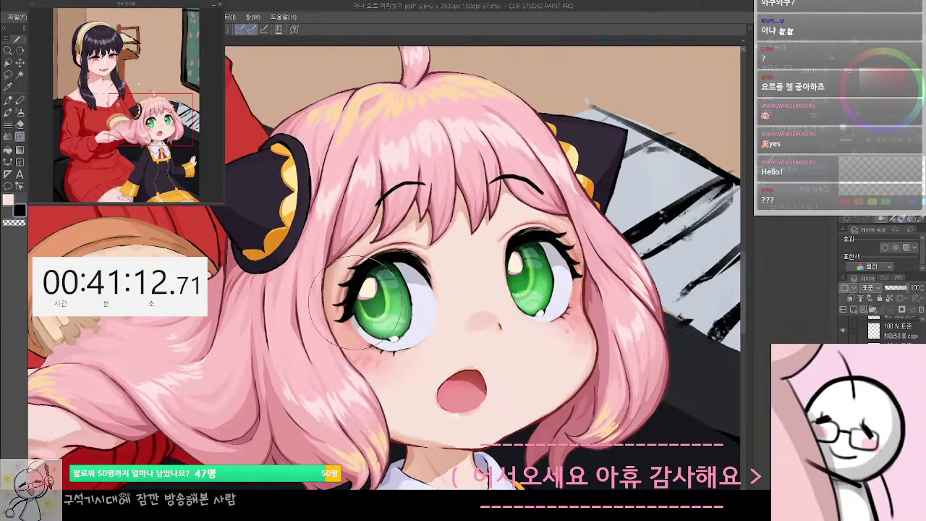
scroll(366, 289, "down", 2)
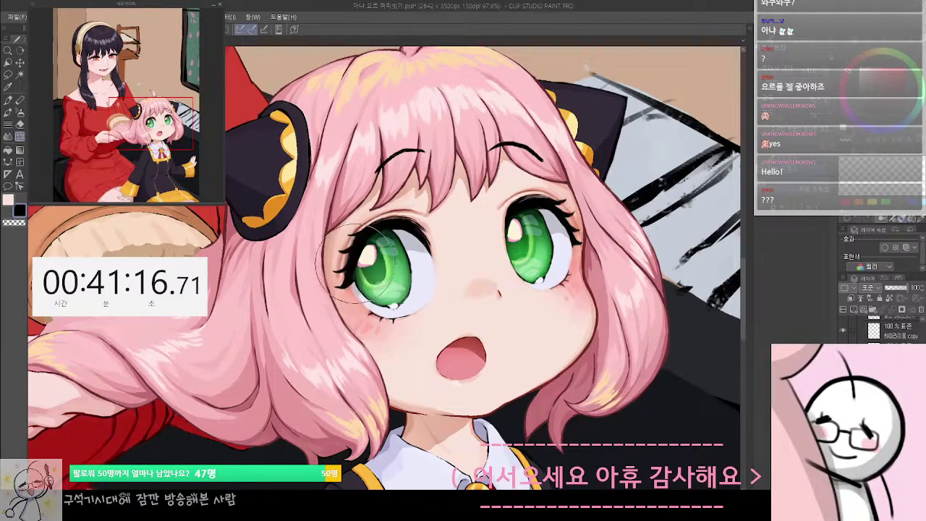
mouse_move(431, 292)
left_mouse_down()
mouse_move(414, 280)
mouse_move(419, 288)
left_mouse_up()
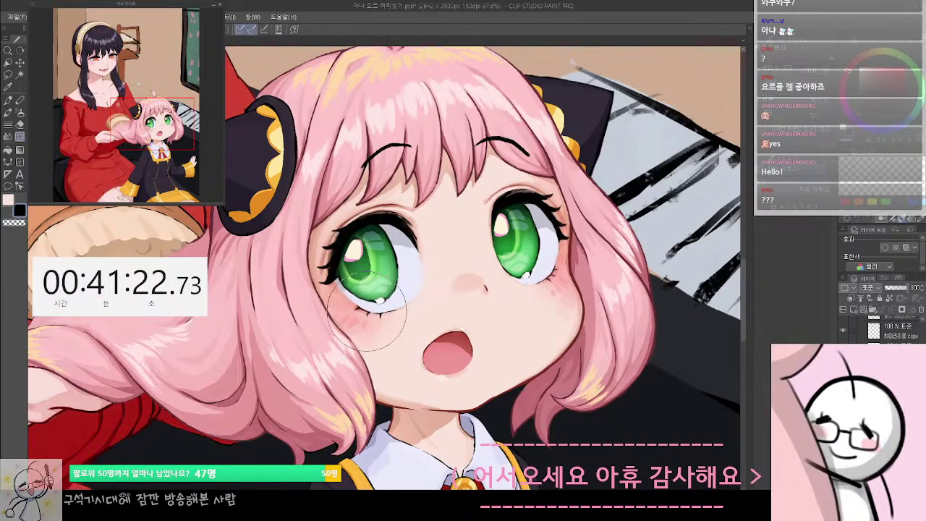
left_click_drag(458, 288, 478, 343)
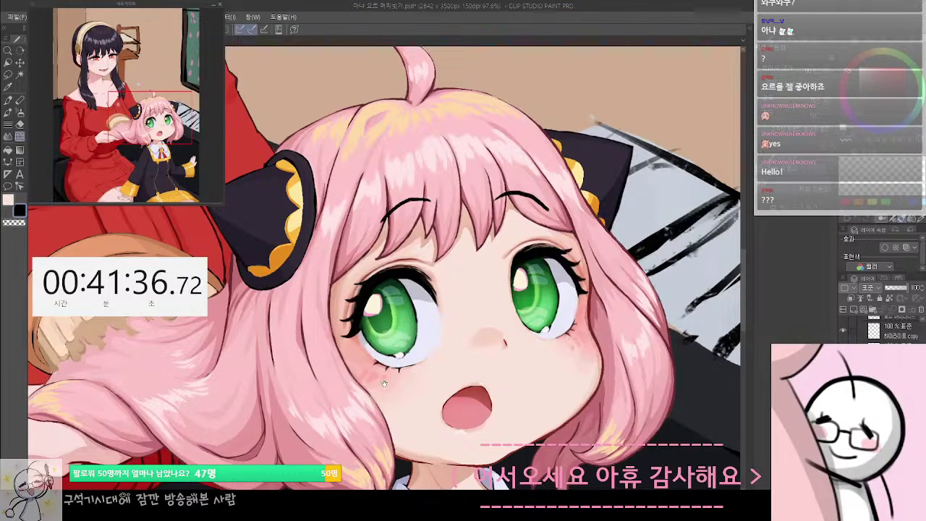
mouse_move(385, 383)
left_mouse_down()
mouse_move(371, 356)
mouse_move(369, 371)
left_mouse_up()
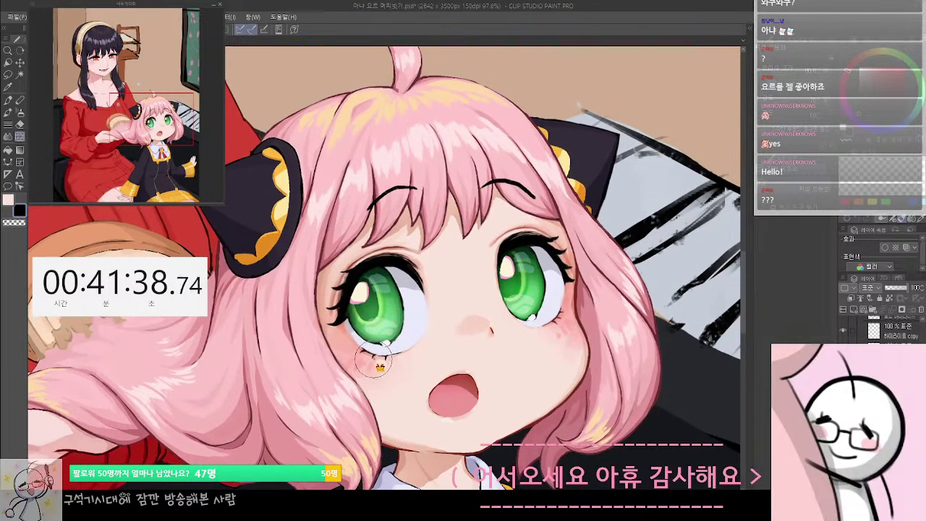
Select the girl's eye nearer the hairbrush with a freehand lasso, including its lashes and eyelid crease
key("m")
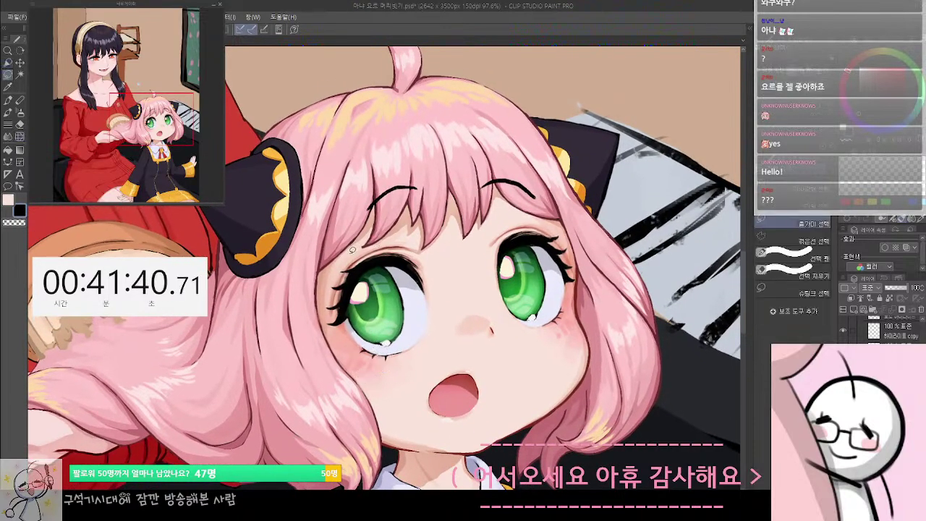
mouse_move(352, 251)
left_mouse_down()
mouse_move(335, 272)
mouse_move(325, 329)
mouse_move(360, 353)
left_mouse_up()
mouse_move(428, 352)
left_mouse_down()
mouse_move(443, 299)
mouse_move(437, 256)
mouse_move(369, 247)
left_mouse_up()
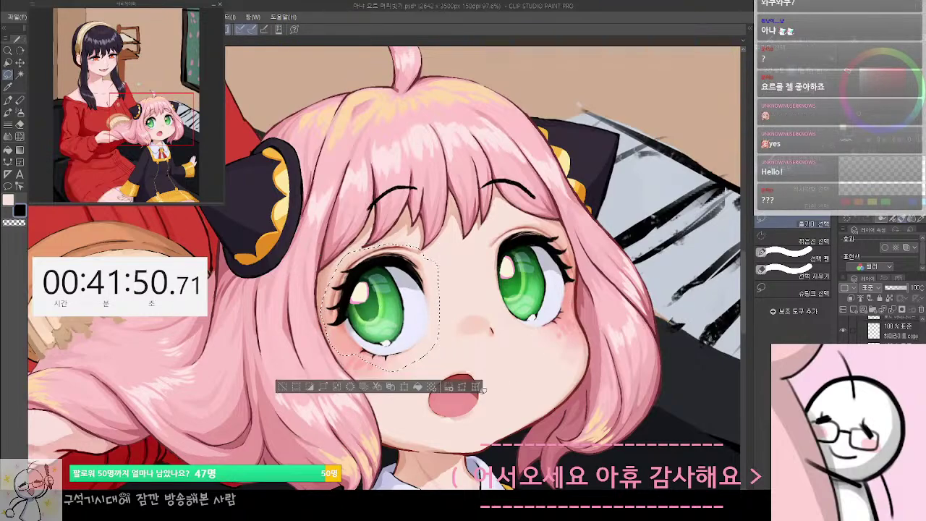
Try skewing the selected eye by pulling its upper outer corner outward, comparing it with the unskewed shape
left_click(475, 387)
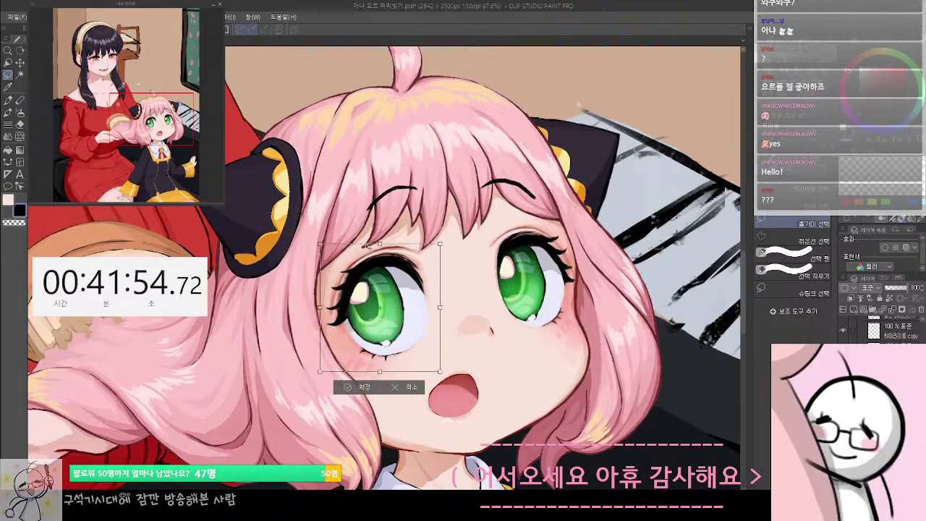
left_click_drag(369, 247, 358, 246)
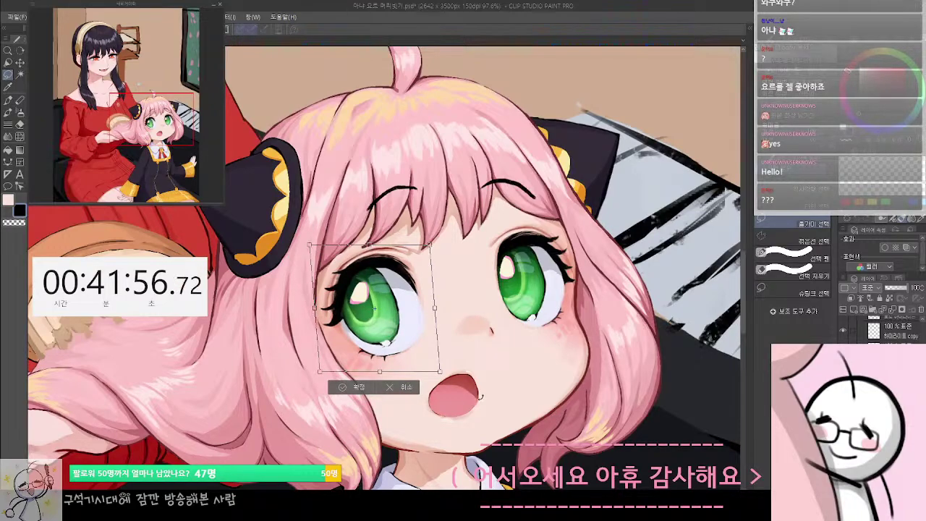
key("ctrl+z")
left_click_drag(321, 245, 307, 246)
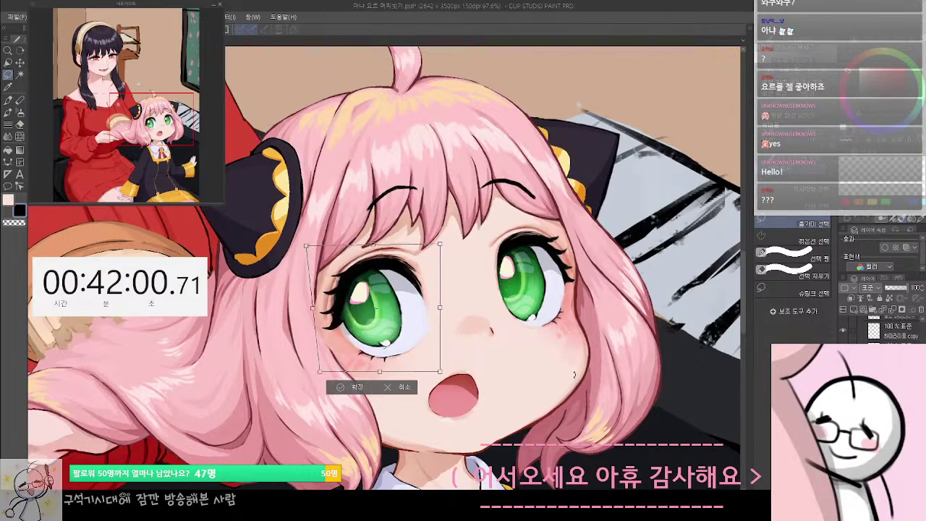
key("ctrl+z")
key("ctrl+y")
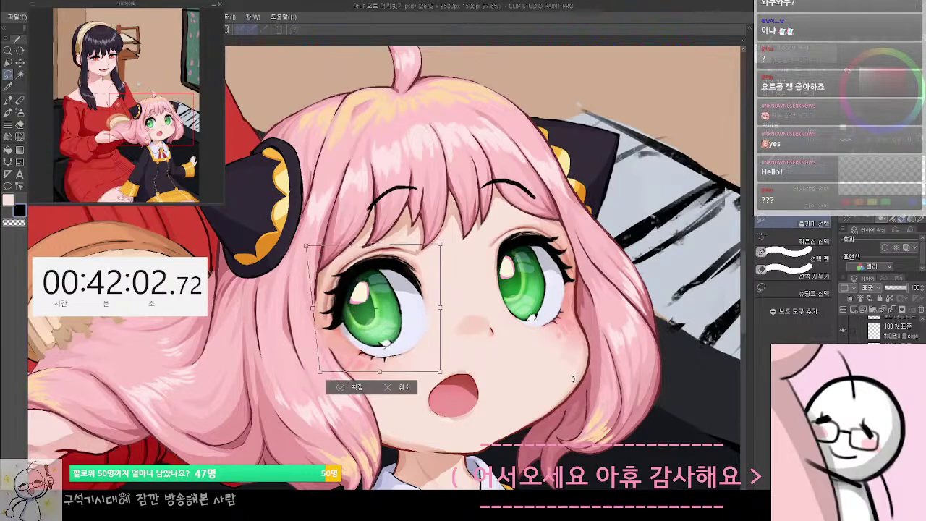
key("ctrl+z")
key("ctrl+y")
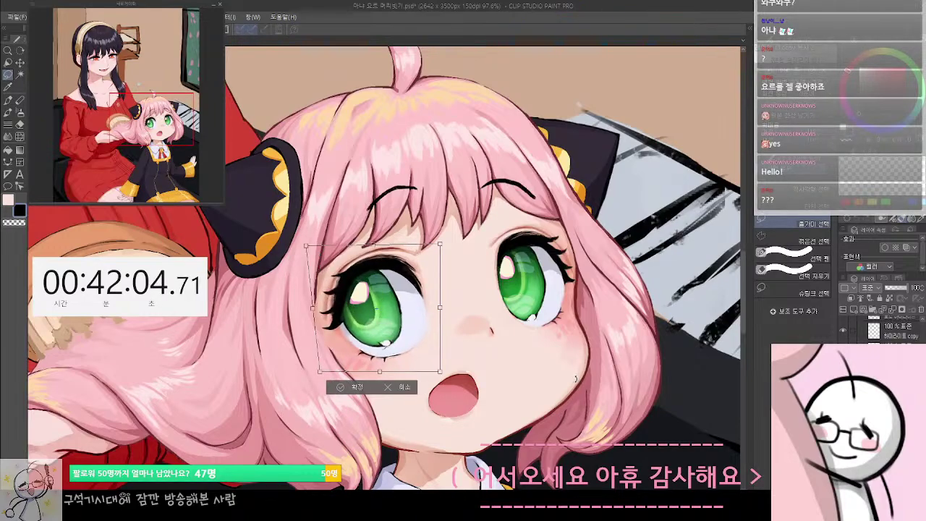
key("ctrl+z")
key("ctrl+y")
key("ctrl+z")
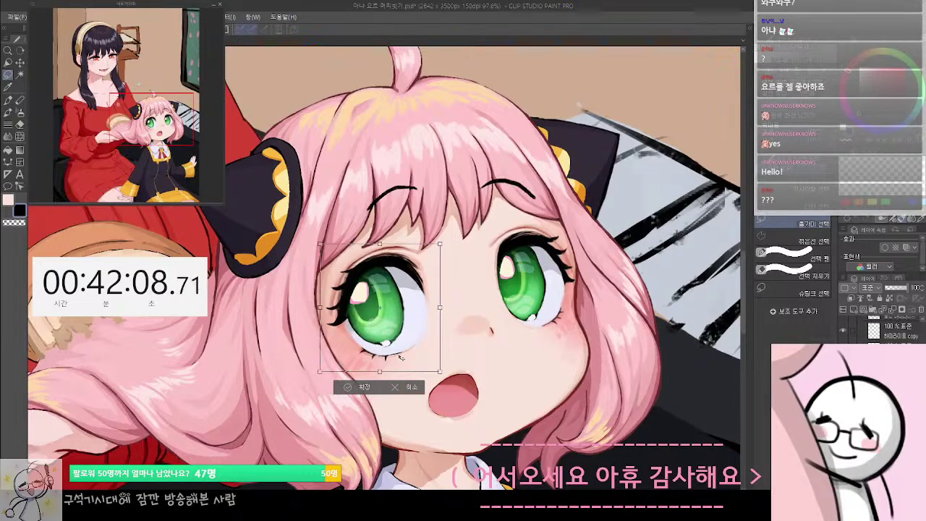
left_click(407, 387)
Warp the upper outer part of the selected eye with a mesh transformation, shifting the grid points beside the iris highlight
left_click(476, 387)
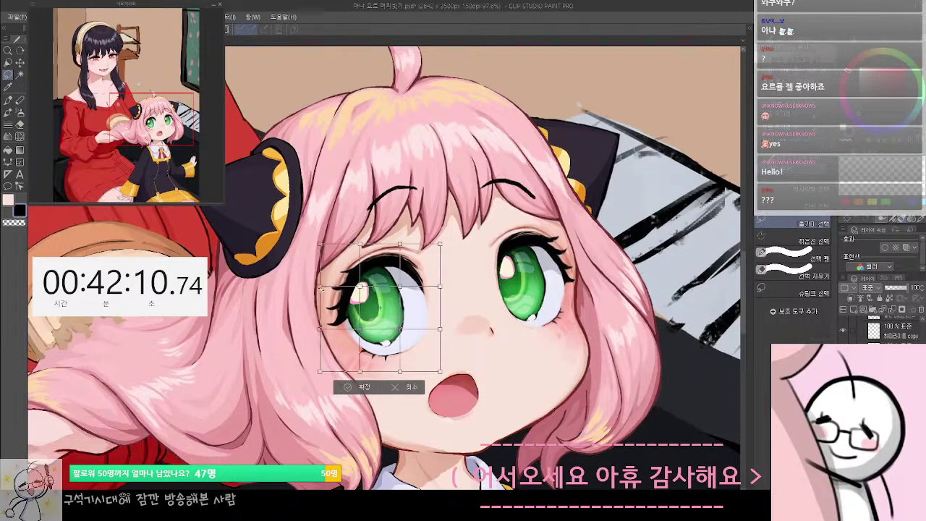
left_click_drag(320, 246, 299, 252)
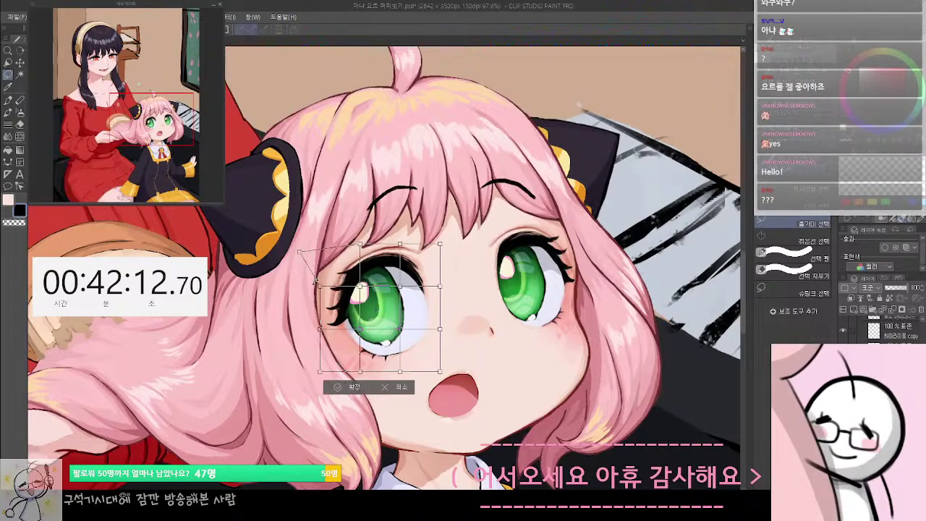
left_click_drag(320, 286, 354, 291)
left_click_drag(299, 253, 323, 250)
key("Return")
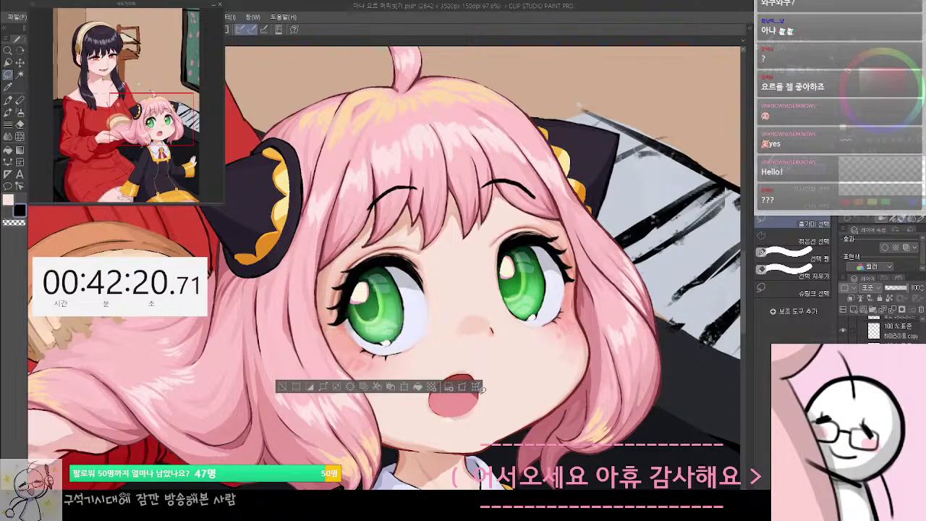
Mesh-transform the selected eye to raise its lower edge and nudge the side facing the nose slightly outward
key("ctrl+t")
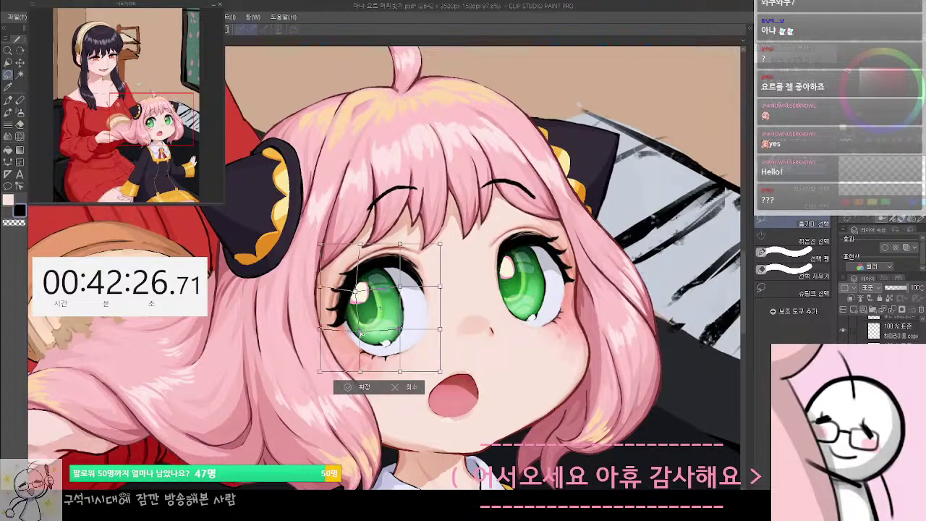
left_click_drag(361, 371, 404, 368)
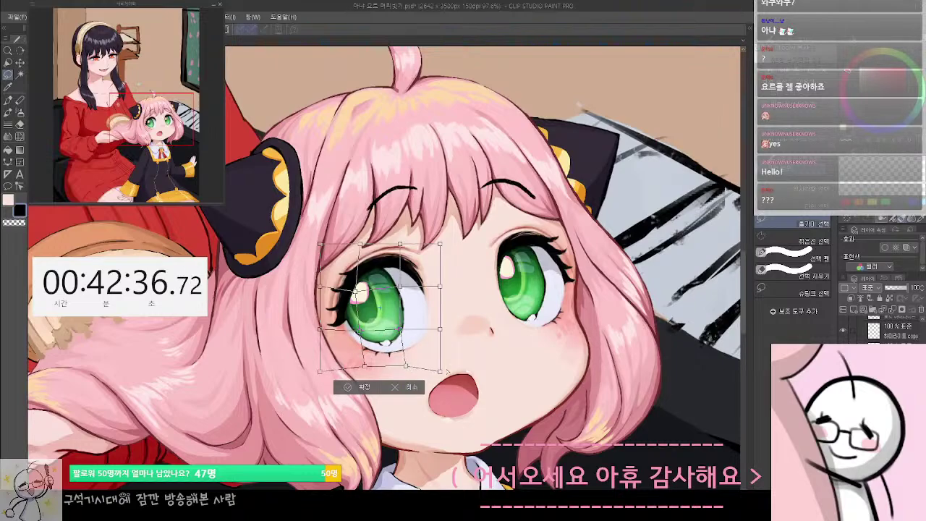
left_click_drag(440, 372, 441, 364)
left_click_drag(440, 329, 442, 329)
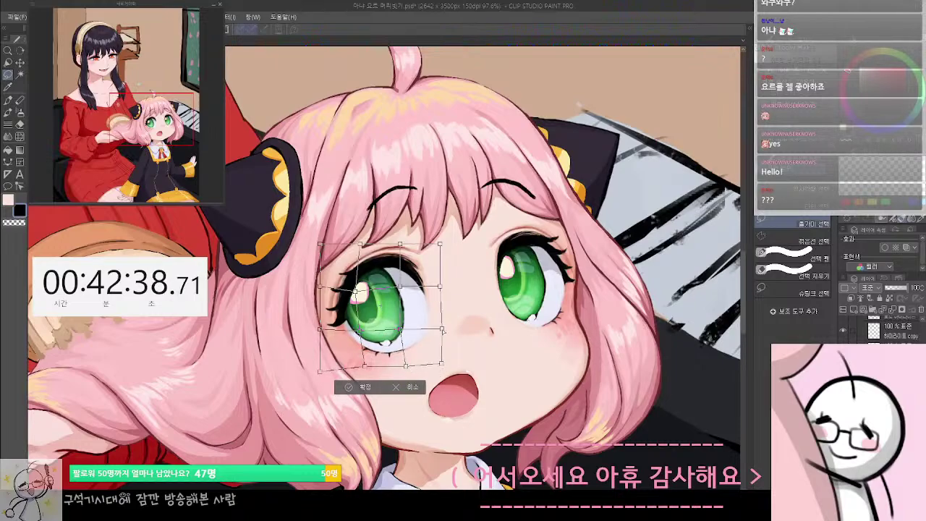
left_click_drag(440, 286, 442, 287)
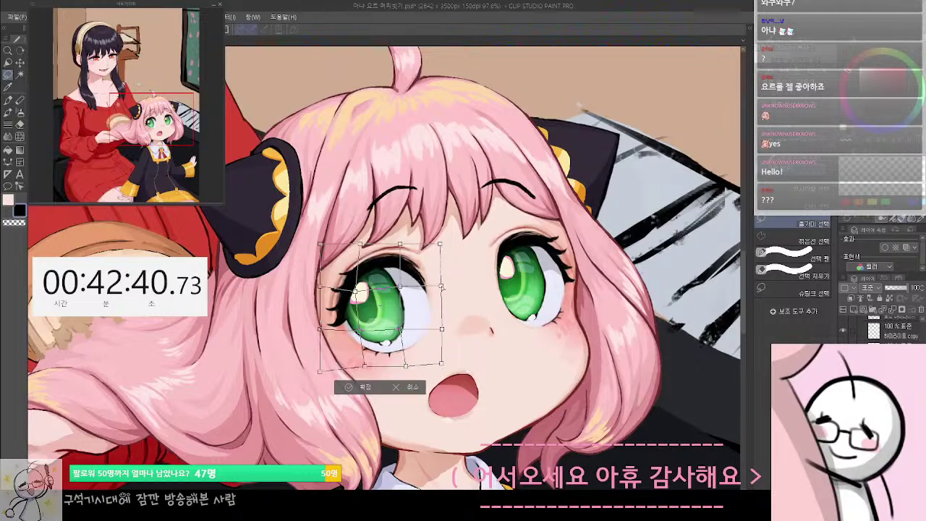
key("Return")
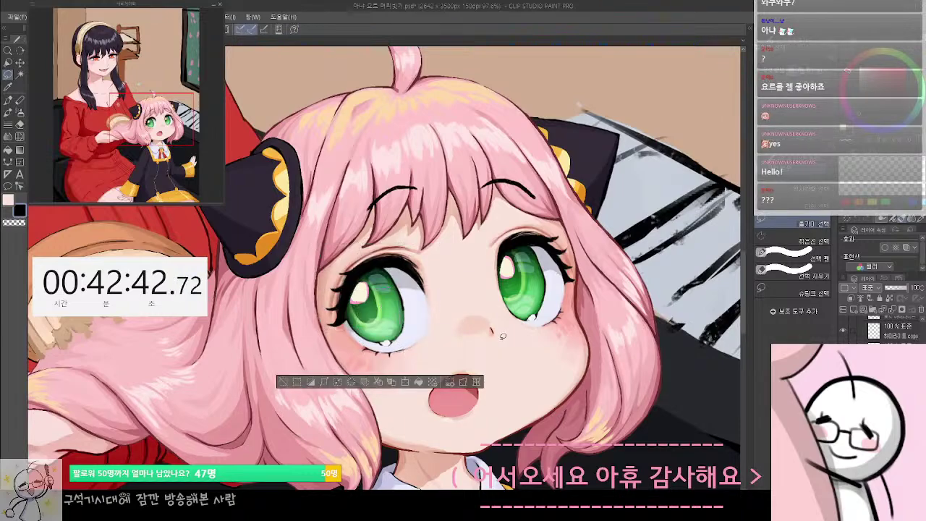
Compare the whole face before and after the eye warp by alternating between the two states
scroll(503, 336, "down", 4)
scroll(593, 369, "up", 2)
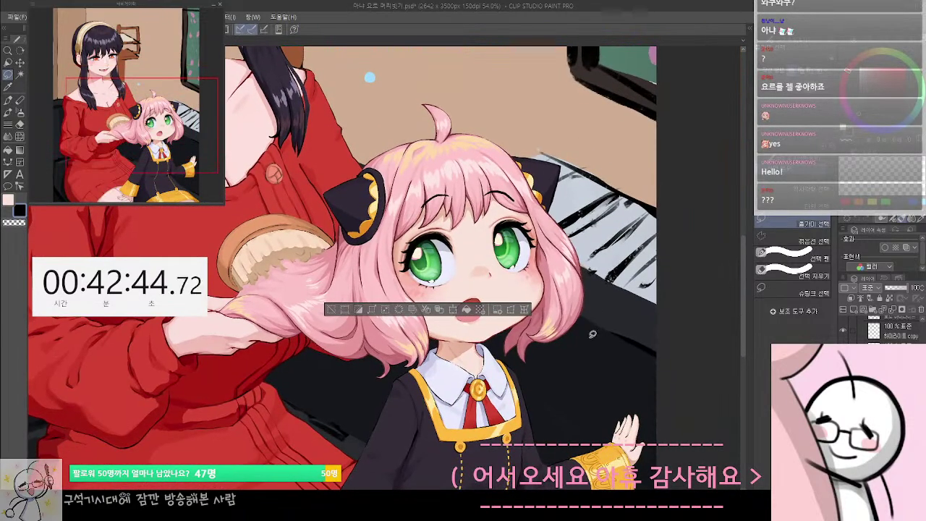
key("ctrl+z")
key("ctrl+y")
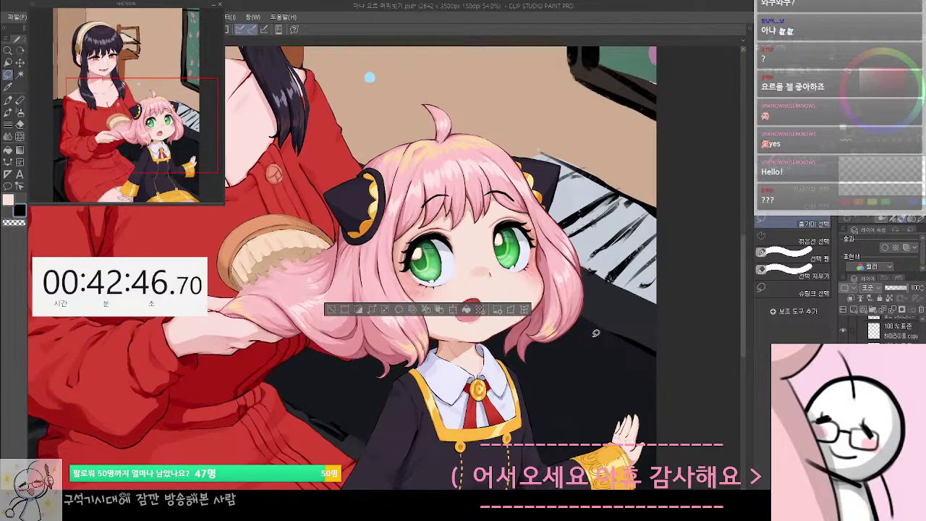
Clear the eye selection and use Liquify to adjust the outer and nose-facing sides of the eye nearer the hairbrush
left_click_drag(604, 308, 595, 328)
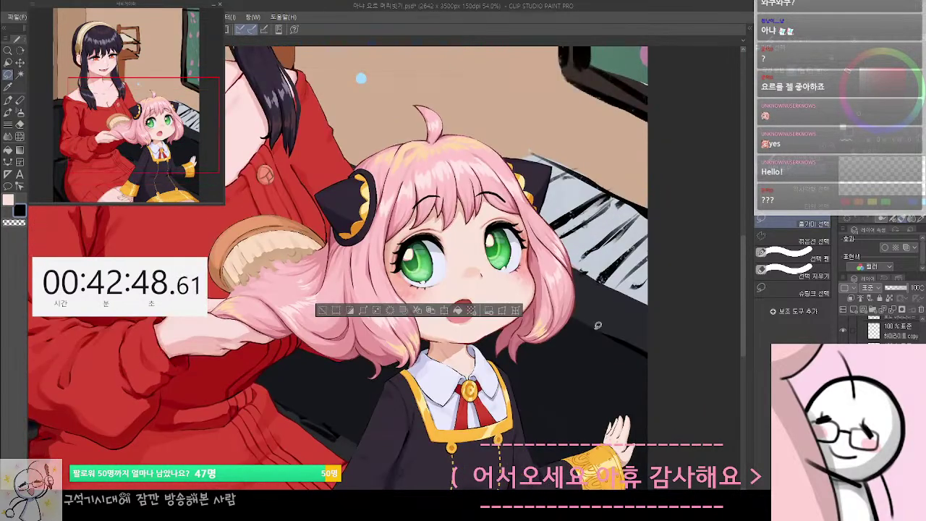
key("ctrl+z")
left_click_drag(542, 297, 550, 333)
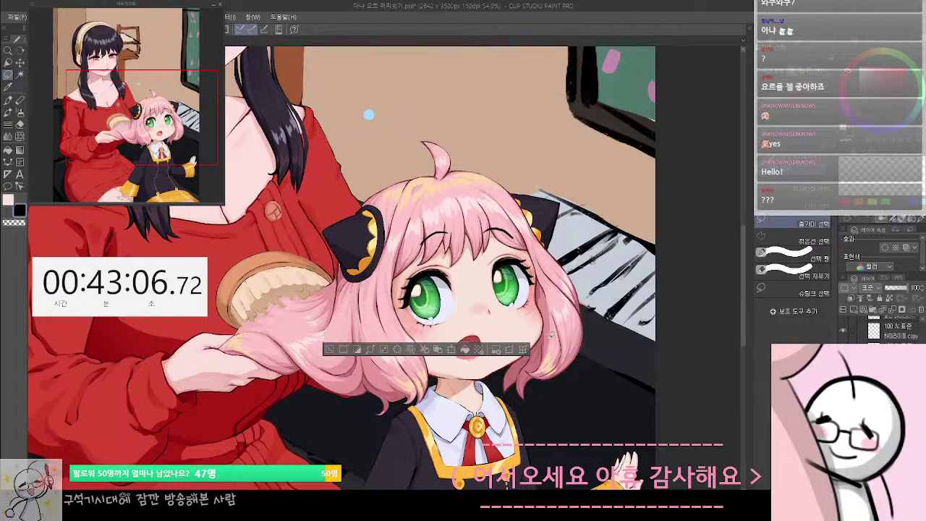
left_click_drag(559, 365, 560, 386)
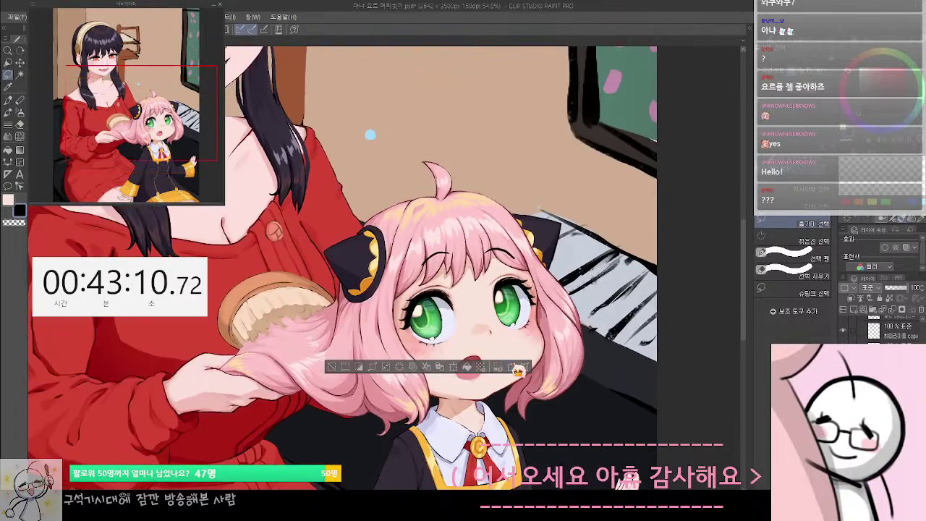
scroll(434, 329, "up", 4)
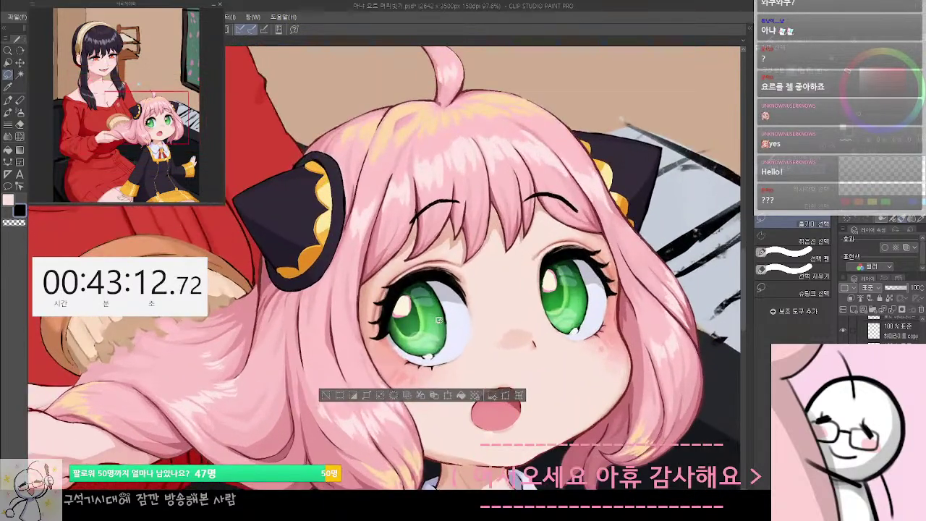
key("ctrl+d")
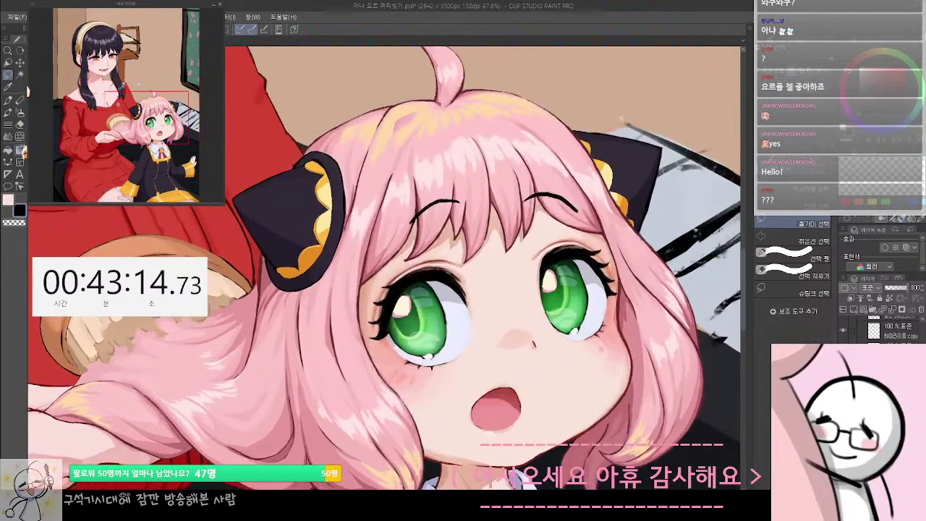
left_click(19, 137)
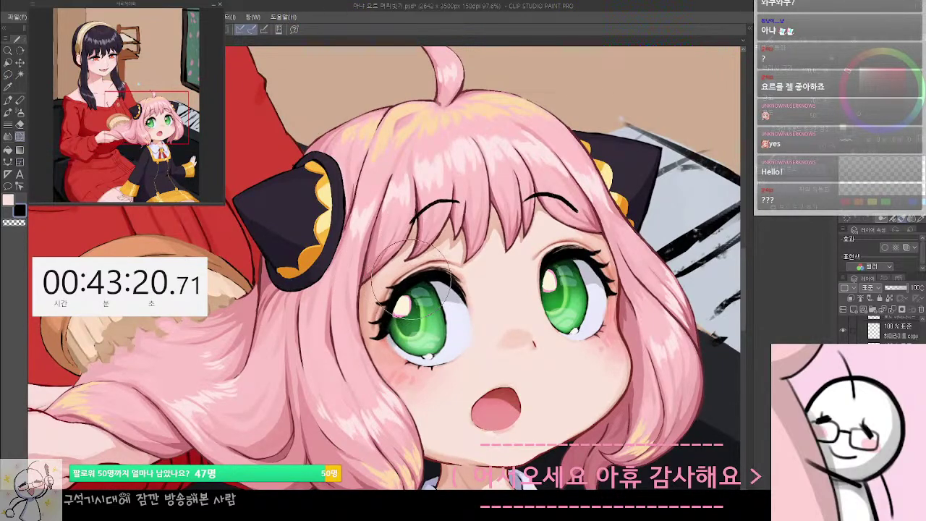
left_click_drag(415, 281, 395, 289)
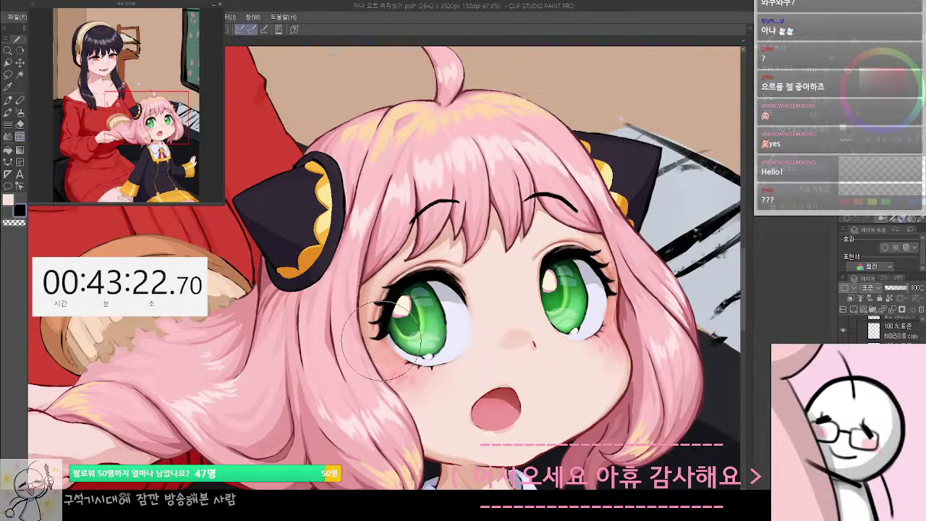
left_click_drag(458, 319, 438, 305)
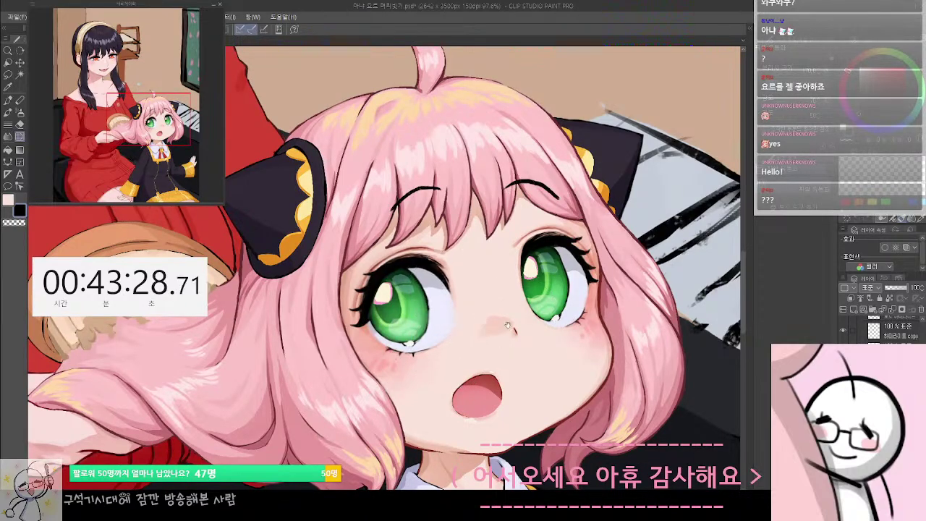
Compare the liquified eye with its previous shape by undoing and redoing strokes, and examine the balance of the whole face
left_click_drag(513, 330, 492, 295)
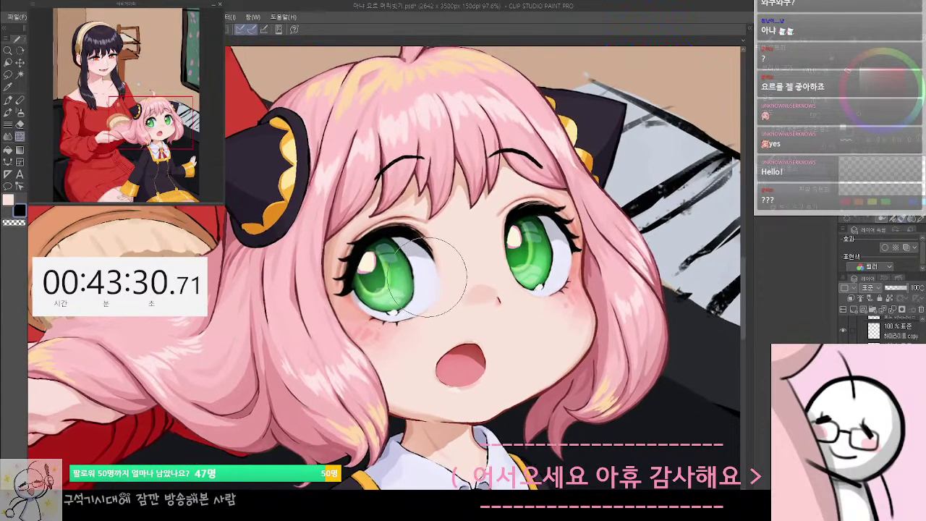
mouse_move(492, 328)
left_mouse_down()
mouse_move(482, 284)
mouse_move(483, 339)
left_mouse_up()
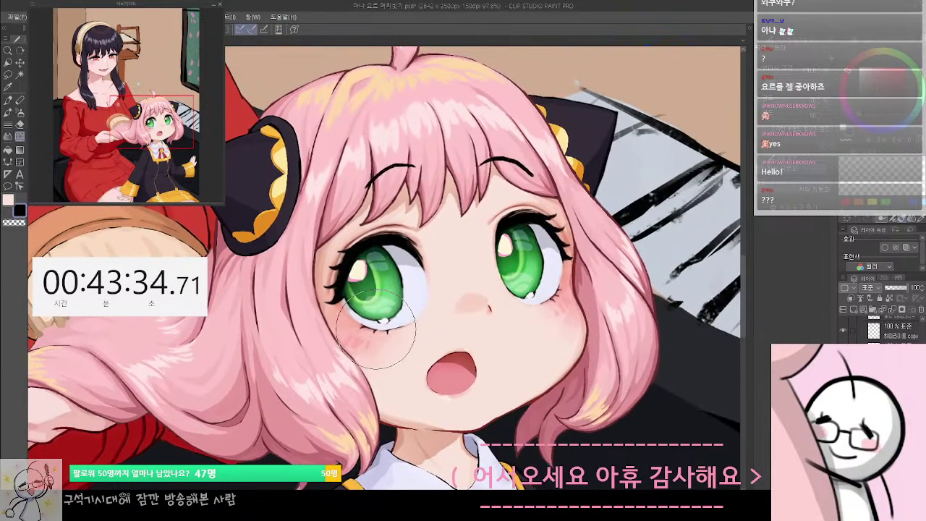
left_click_drag(531, 254, 497, 268)
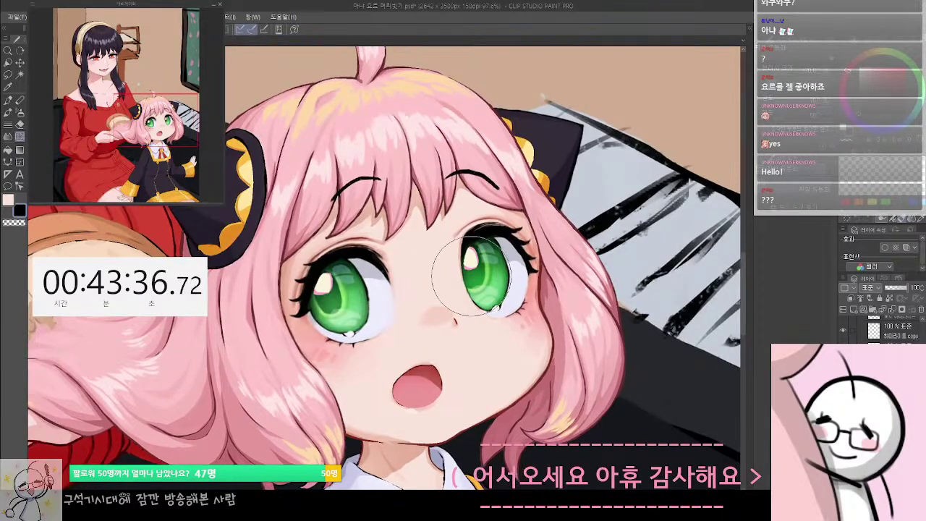
left_click_drag(535, 240, 613, 264)
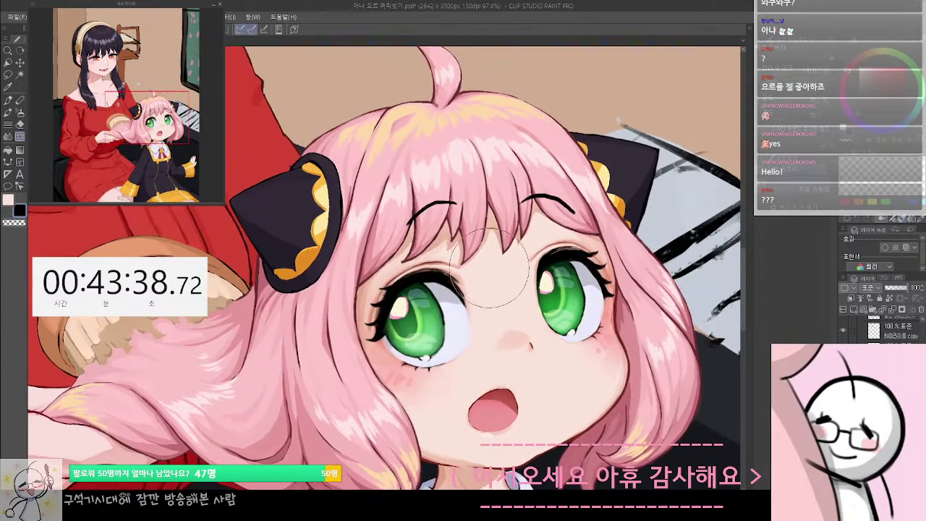
key("ctrl+z")
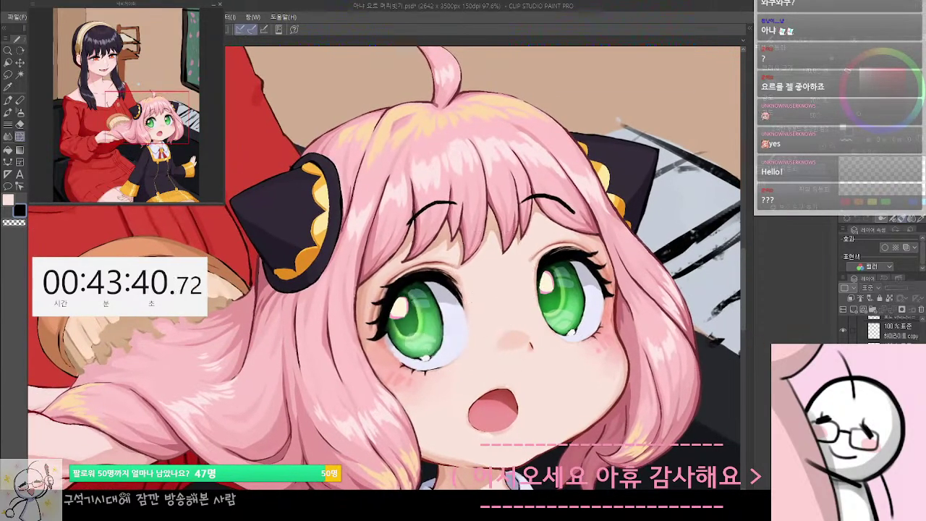
key("ctrl+z")
key("ctrl+z")
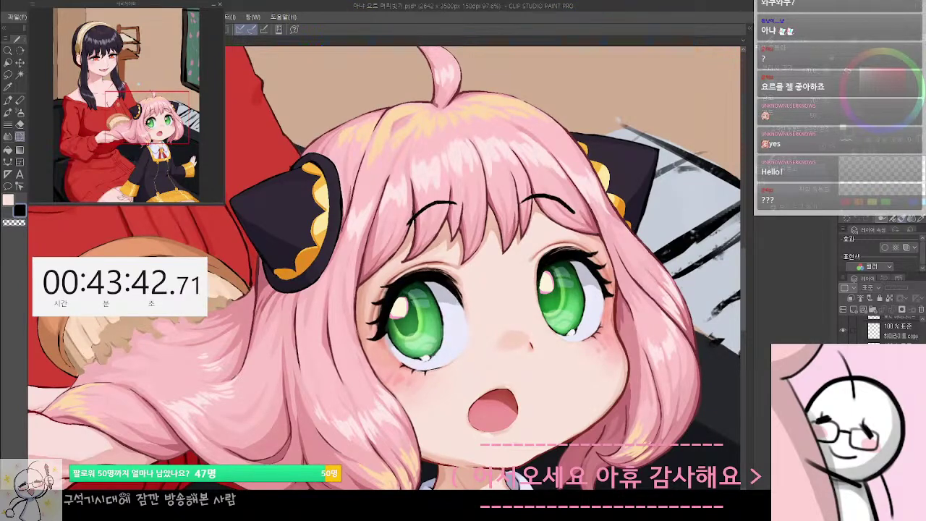
key("ctrl+y")
scroll(515, 364, "down", 3)
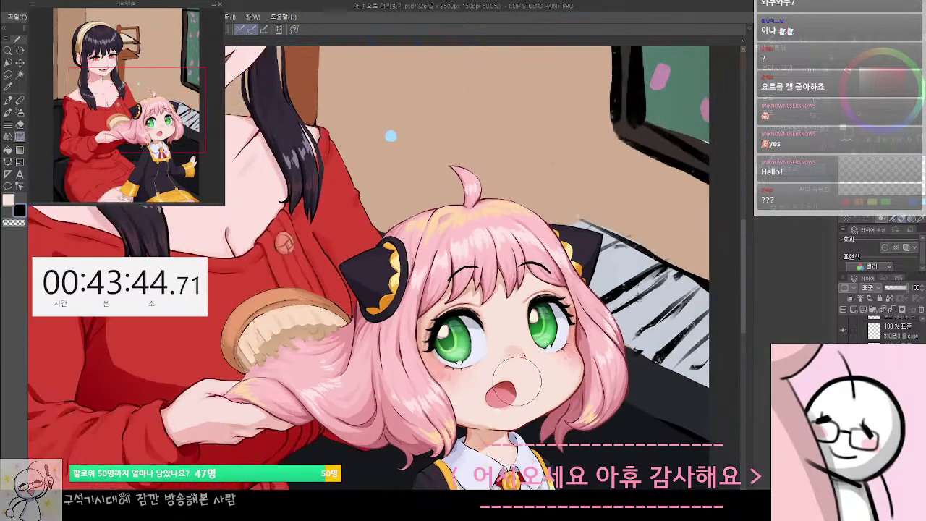
left_click_drag(518, 382, 505, 334)
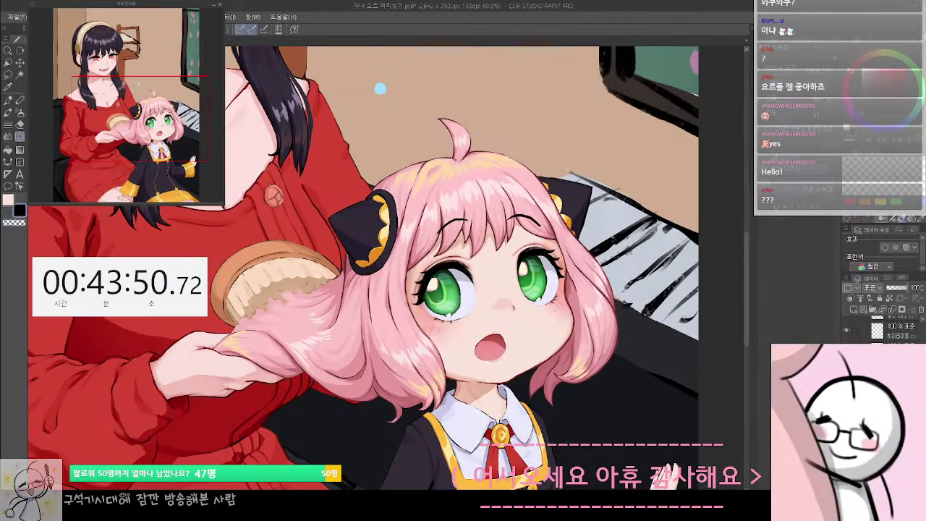
left_click_drag(380, 88, 339, 79)
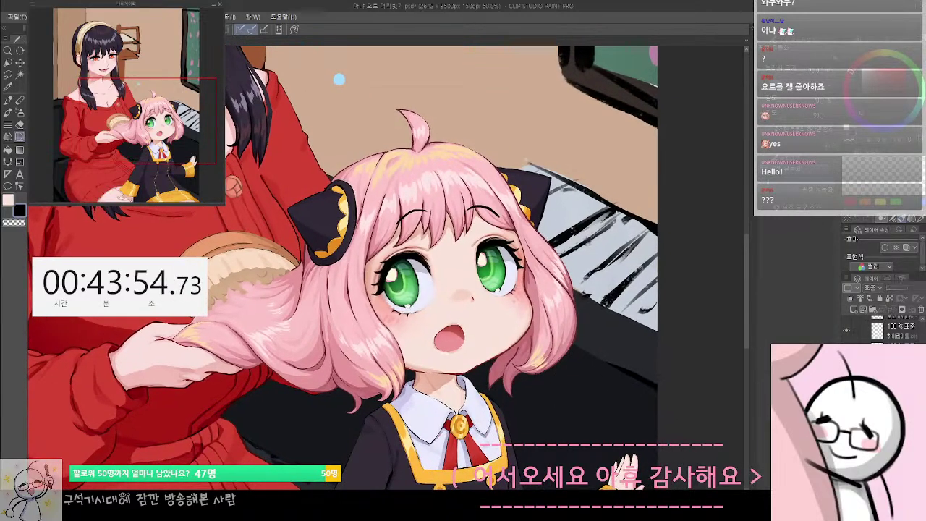
left_click_drag(441, 311, 482, 327)
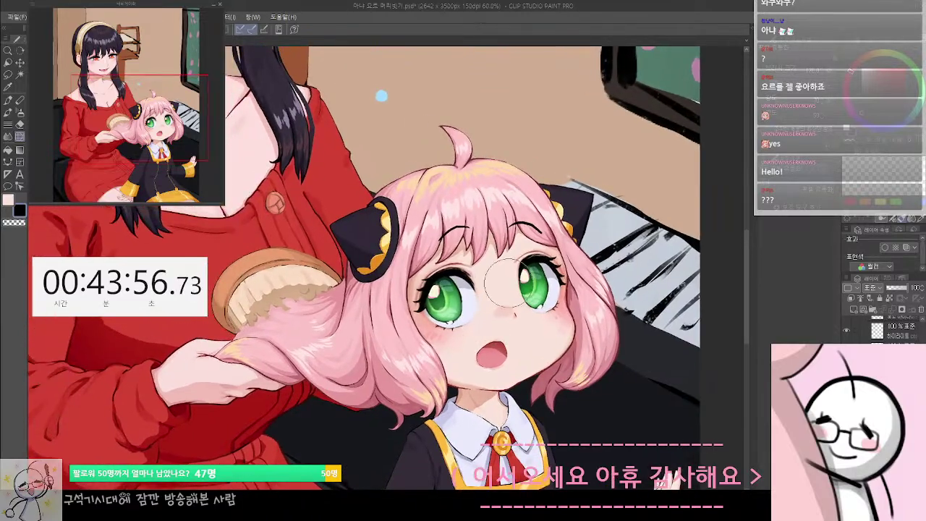
Select the eye farther from the hairbrush with a freehand lasso loop that includes its lashes and lower lid
scroll(506, 283, "up", 2)
key("m")
mouse_move(536, 262)
left_mouse_down()
mouse_move(456, 275)
mouse_move(465, 321)
mouse_move(495, 339)
mouse_move(463, 276)
mouse_move(486, 345)
left_mouse_up()
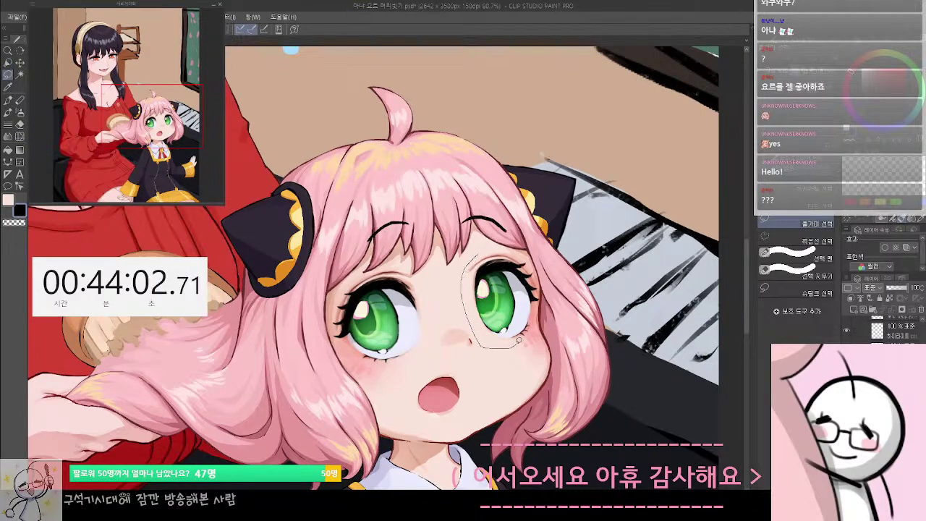
left_click_drag(537, 312, 540, 299)
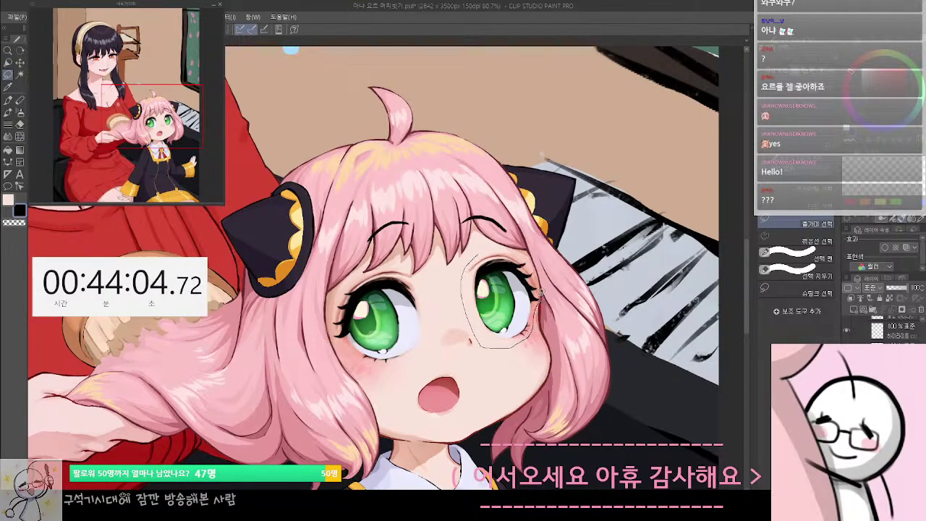
left_click_drag(535, 264, 522, 256)
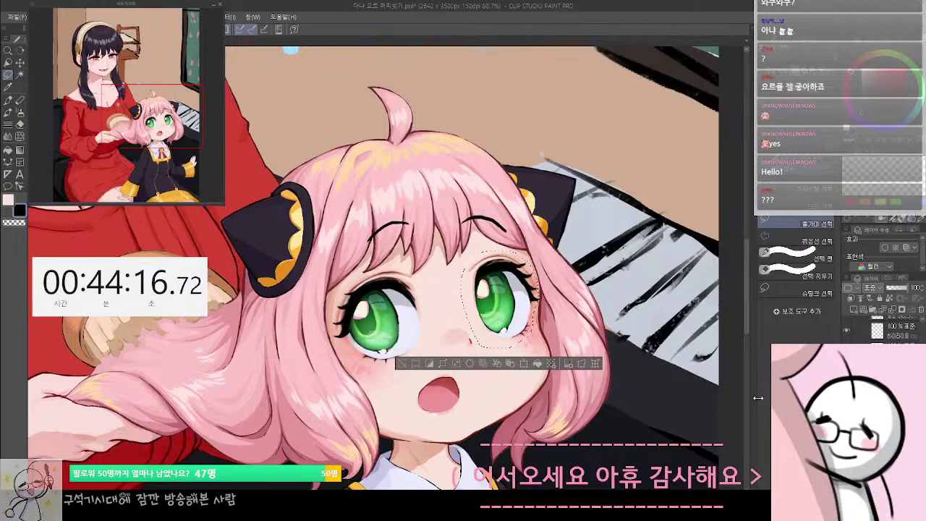
key("ctrl+t")
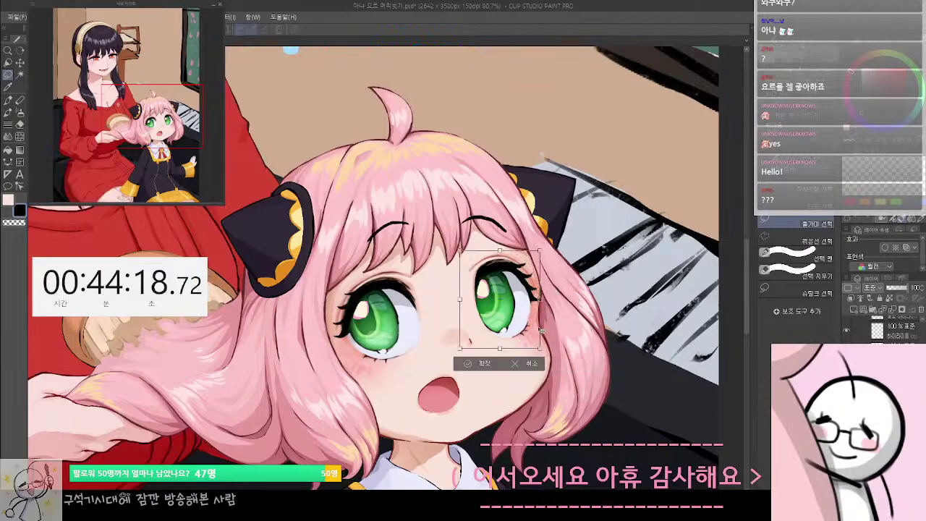
key("Return")
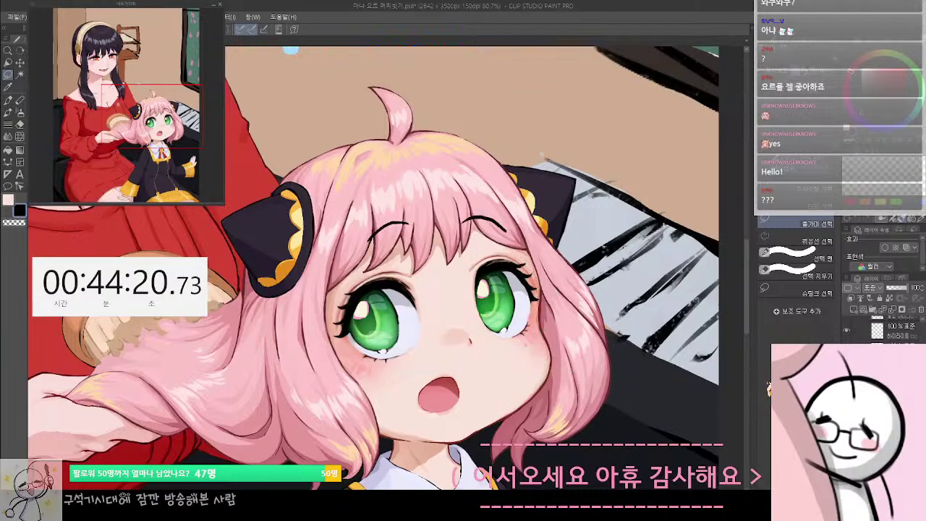
key("ctrl+z")
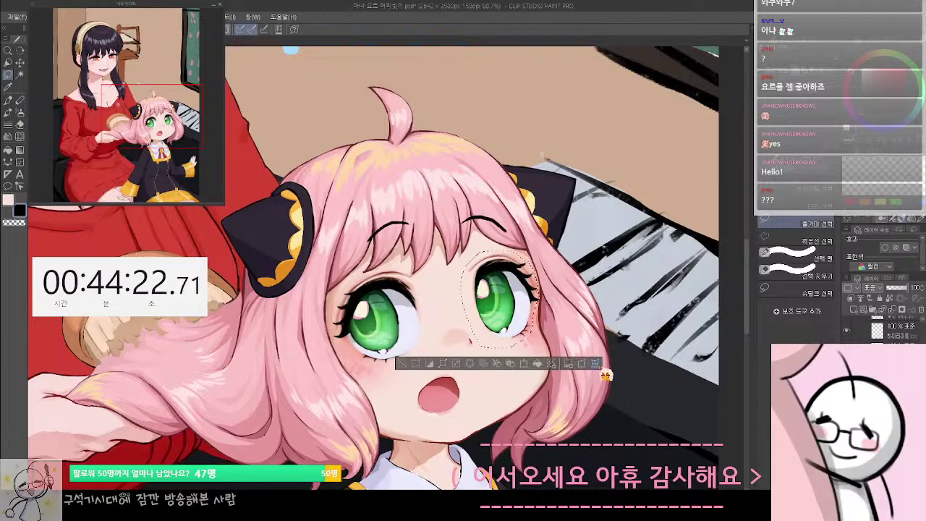
Mesh-transform the selected eye, slightly raising its lower outer edge and shifting the grid area around the iris highlight
key("ctrl+t")
key("Return")
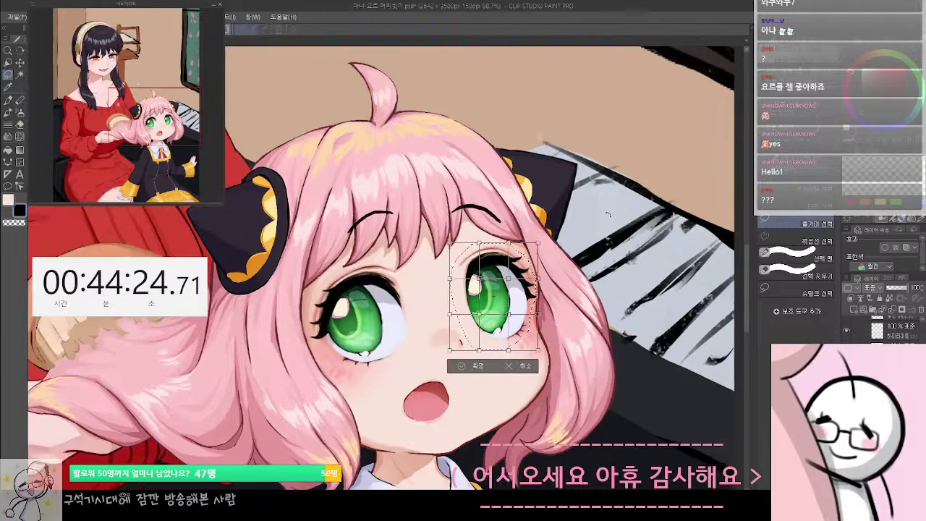
scroll(578, 236, "up", 1)
key("ctrl+t")
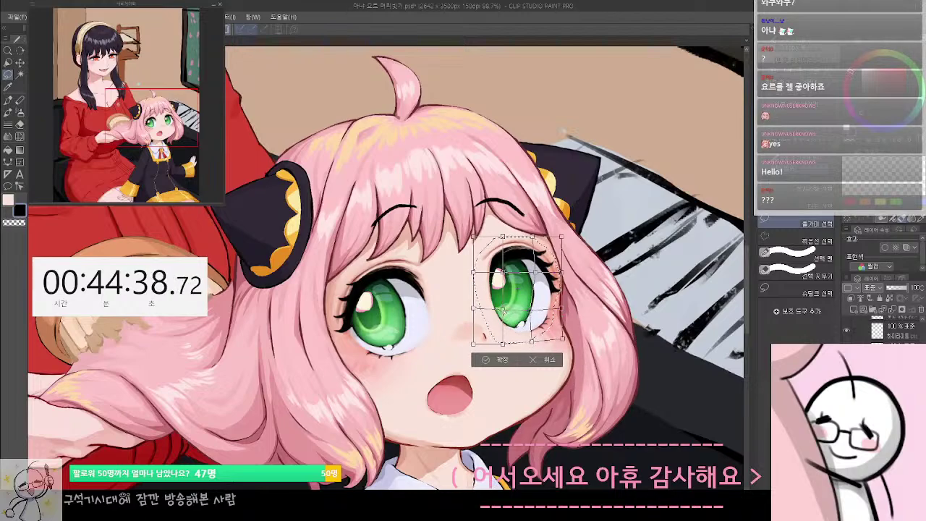
left_click_drag(499, 273, 500, 276)
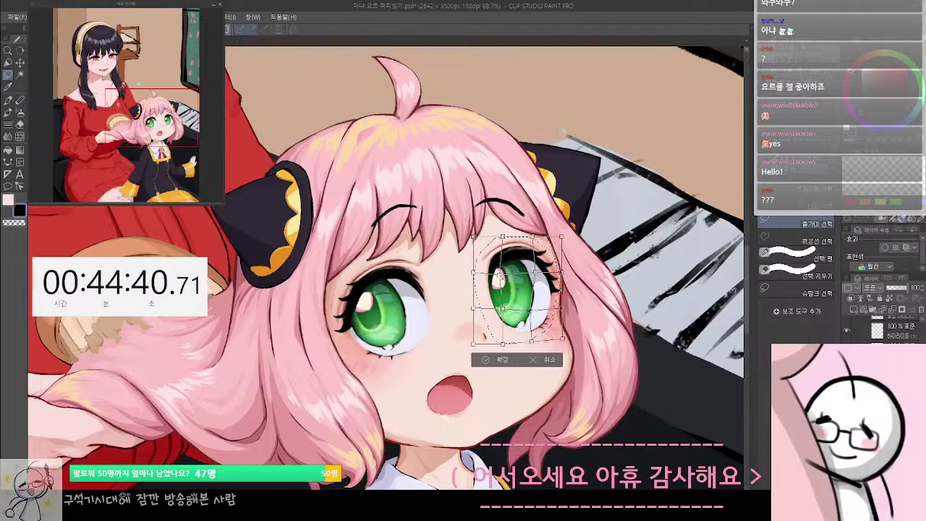
key("Return")
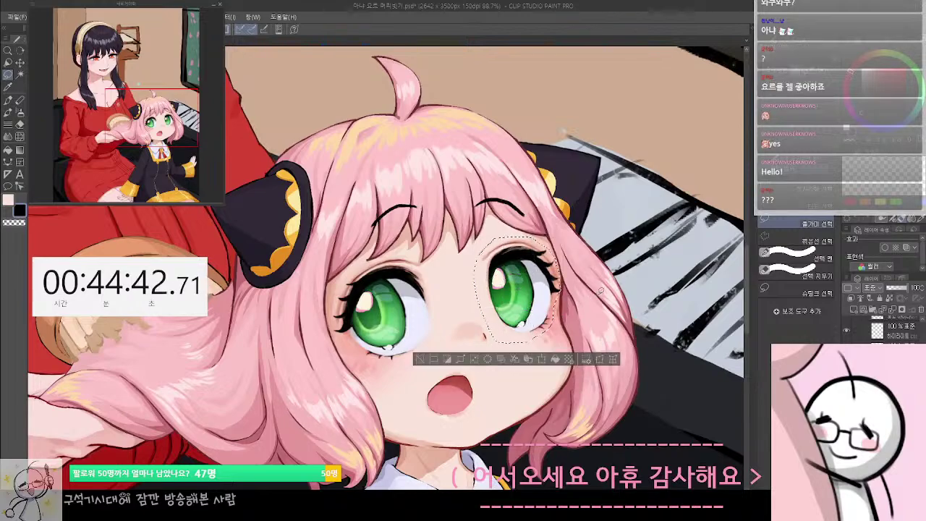
Clear the selection, adjust the Liquify brush size and nudge the top of the iris upward in the eye farther from the hairbrush
key("ctrl+d")
left_click(19, 136)
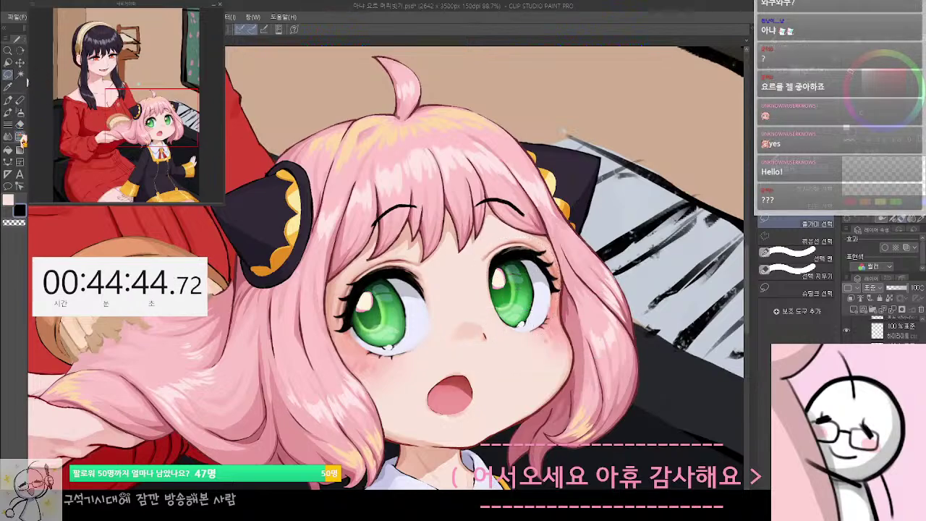
key("bracketright")
key("bracketright")
key("bracketright")
key("bracketright")
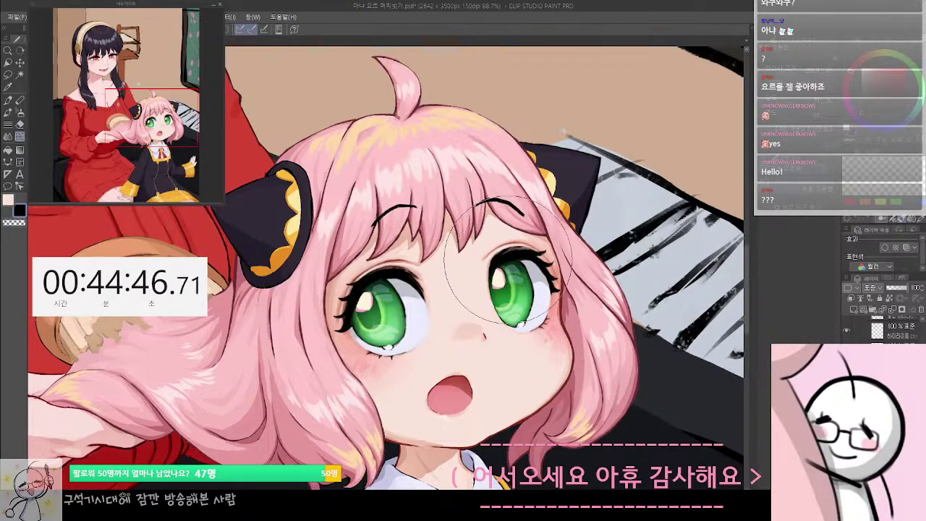
key("bracketleft")
key("bracketleft")
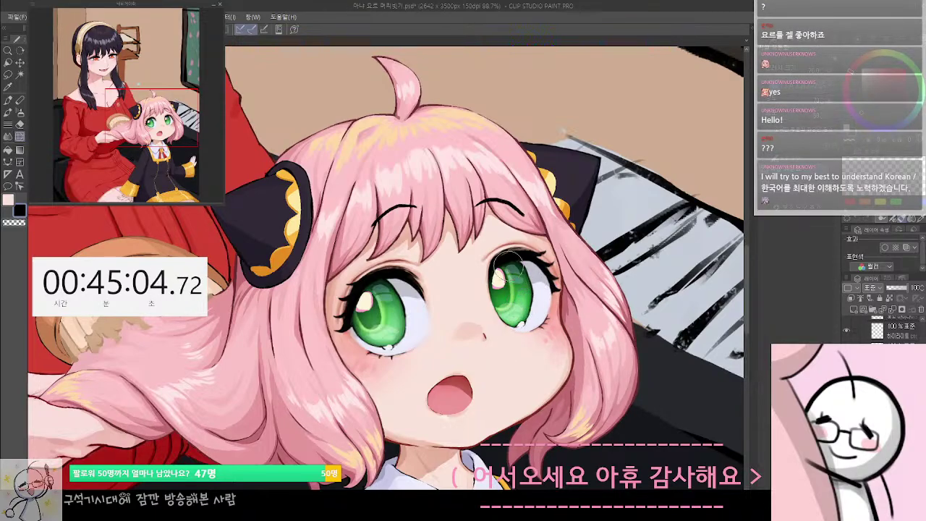
left_click_drag(509, 266, 516, 258)
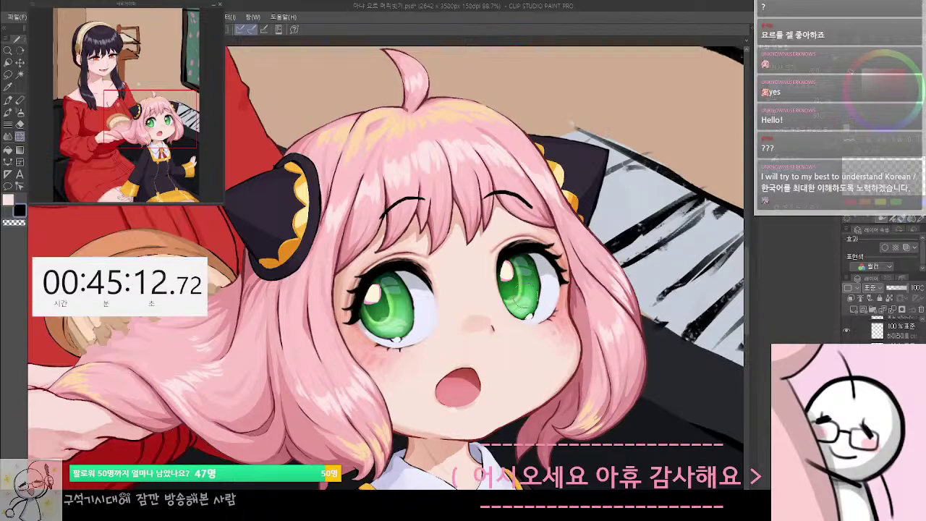
left_click_drag(541, 265, 547, 270)
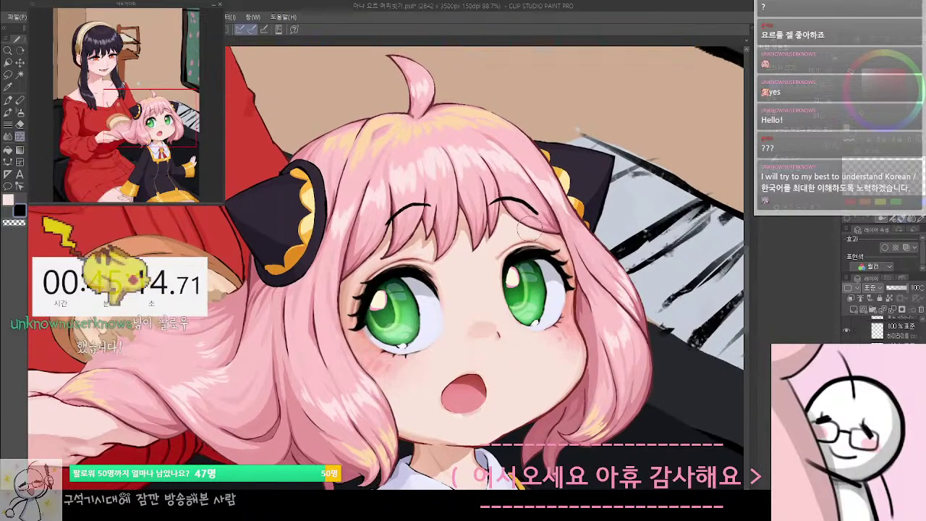
Enlarge the Liquify brush and refine the outer side of the eye farther from the hairbrush
scroll(548, 272, "up", 4)
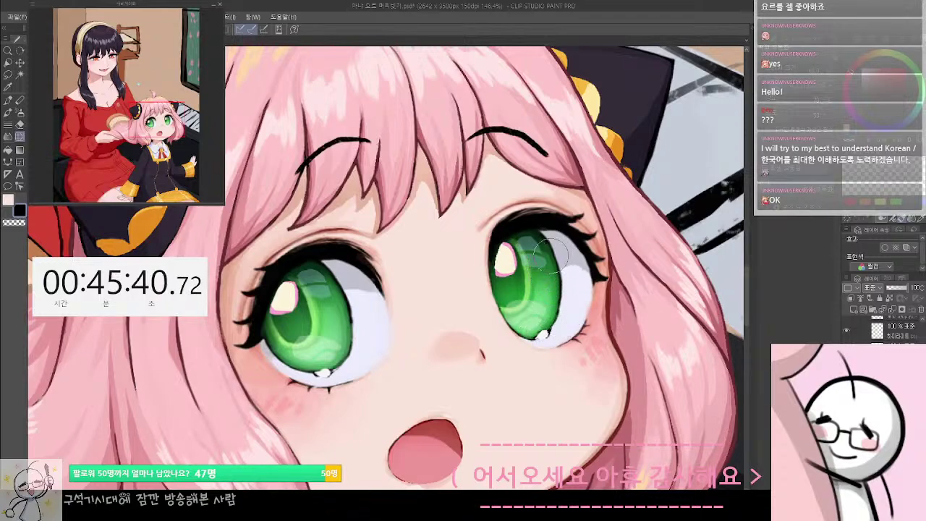
left_click_drag(557, 304, 592, 305)
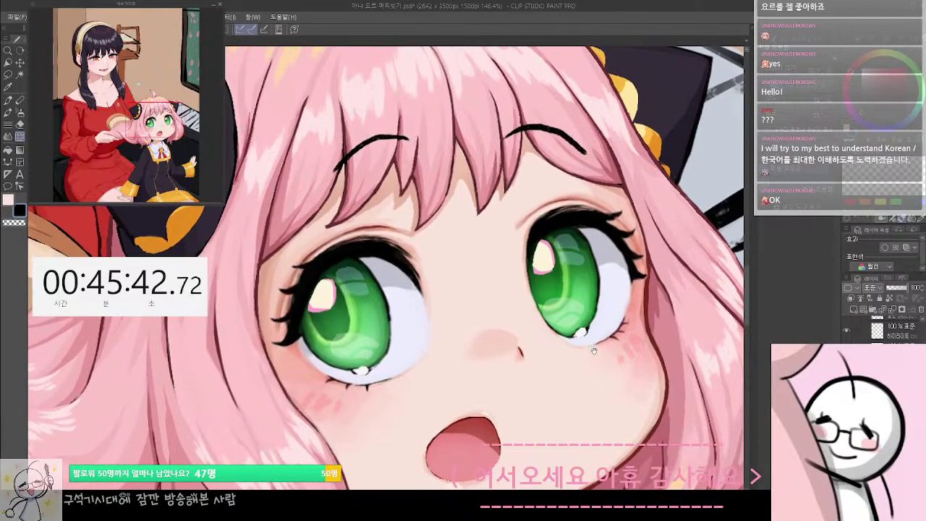
left_click_drag(610, 354, 619, 363)
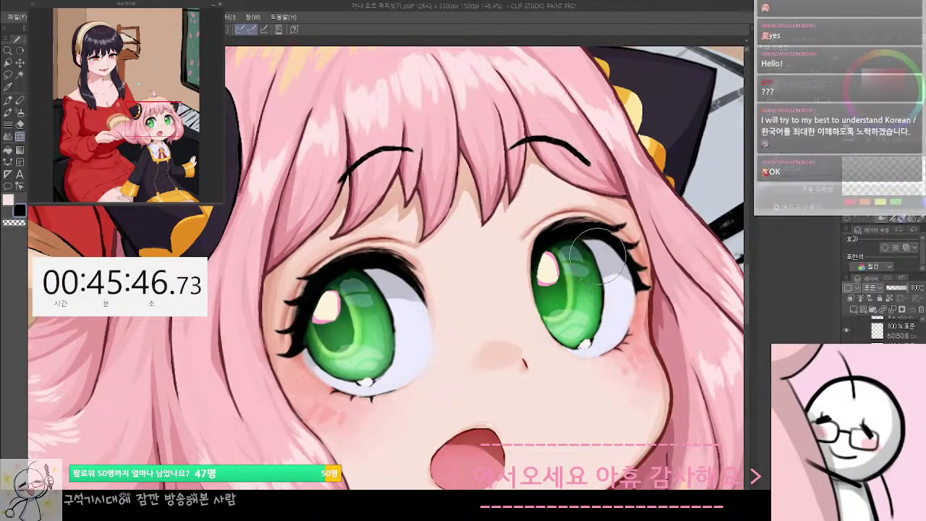
key("]")
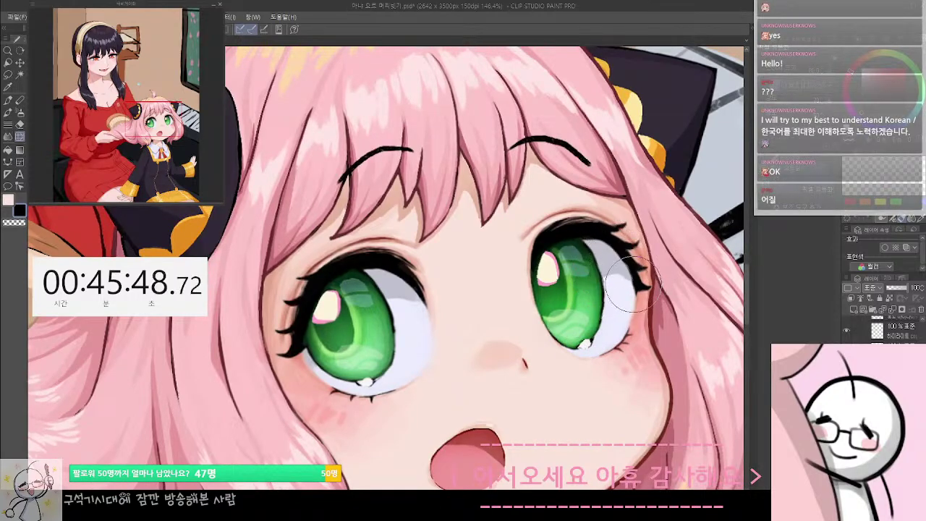
Examine the pink-haired girl's eyes and face up close and against the whole illustration
key("]")
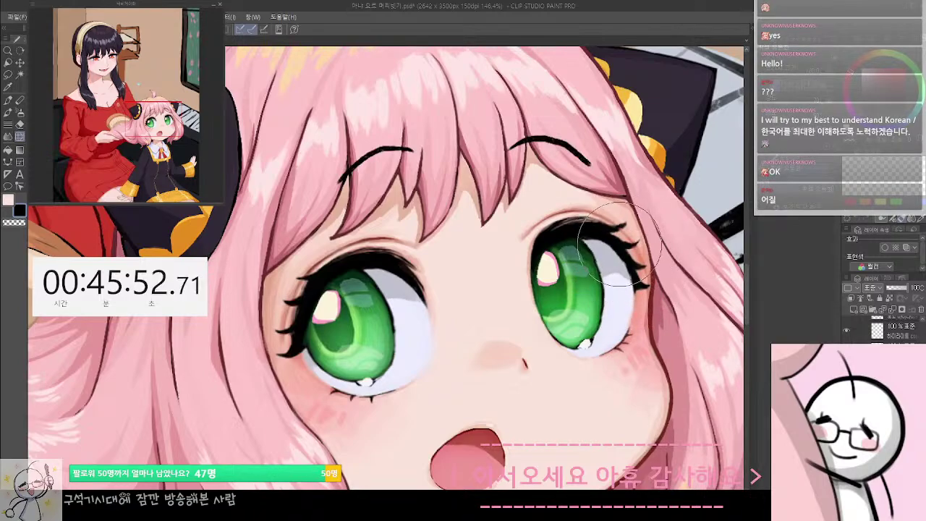
key("[")
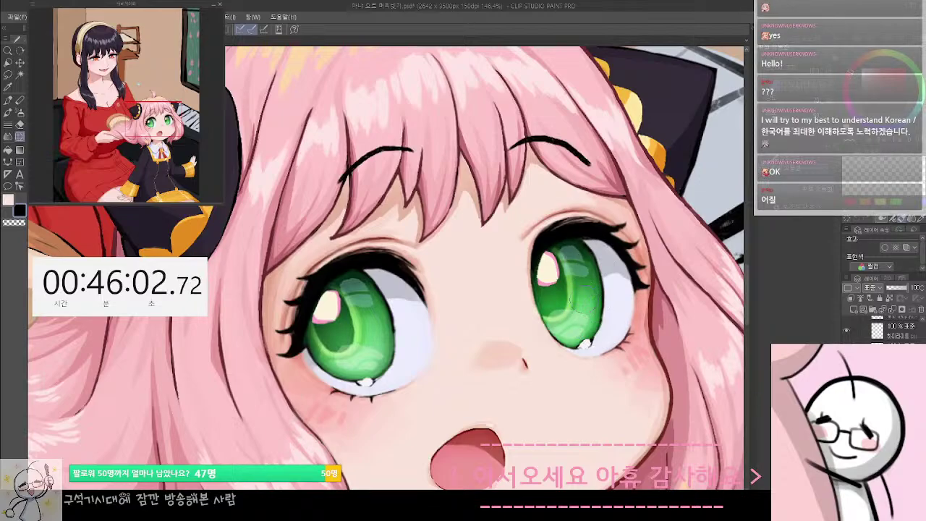
scroll(577, 289, "down", 4)
scroll(577, 289, "up", 2)
scroll(578, 289, "down", 1)
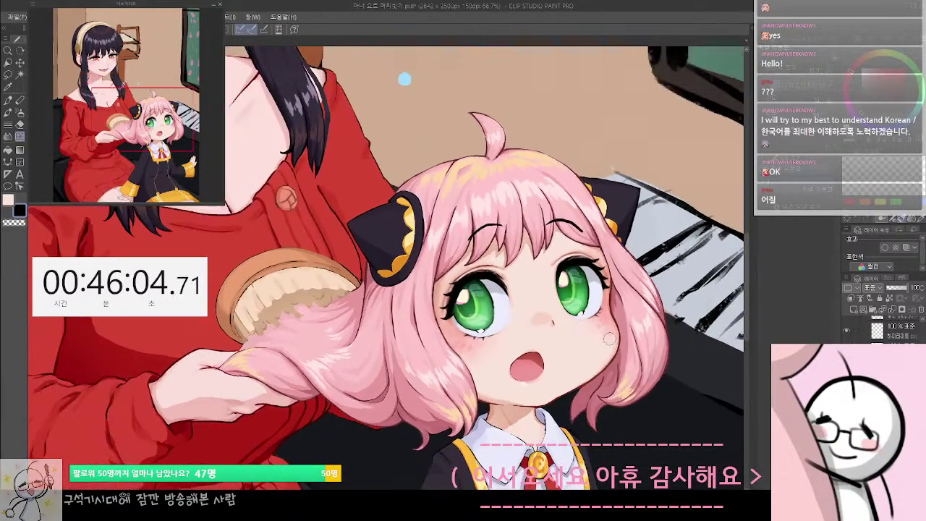
scroll(610, 338, "up", 3)
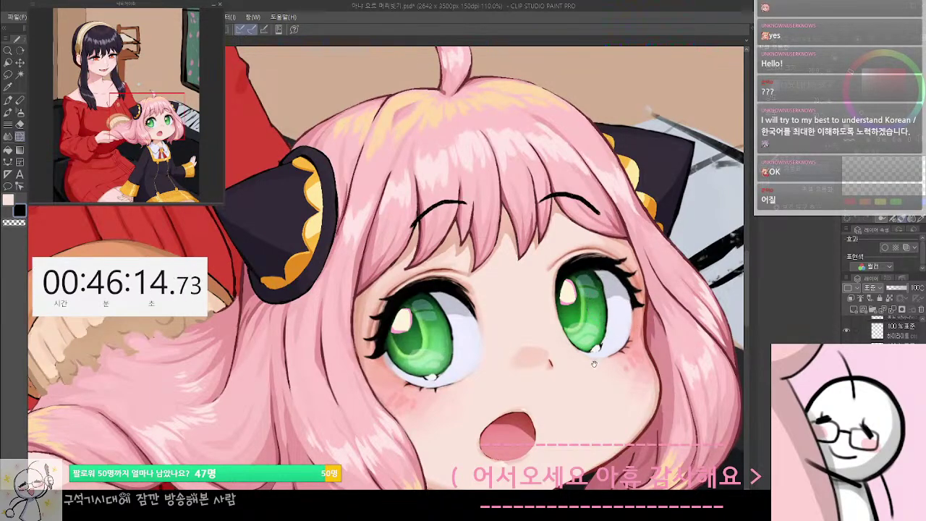
scroll(594, 363, "down", 1)
scroll(636, 358, "down", 2)
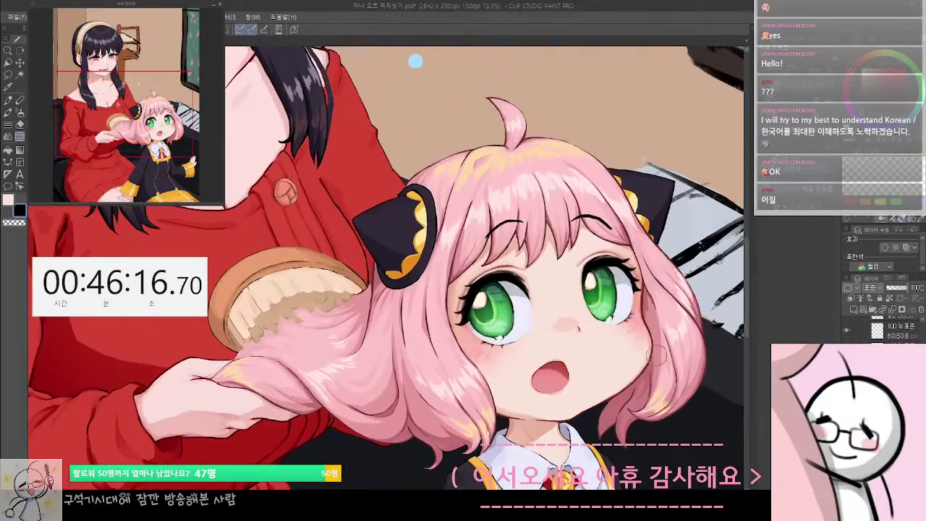
scroll(655, 354, "up", 2)
left_click_drag(570, 327, 587, 354)
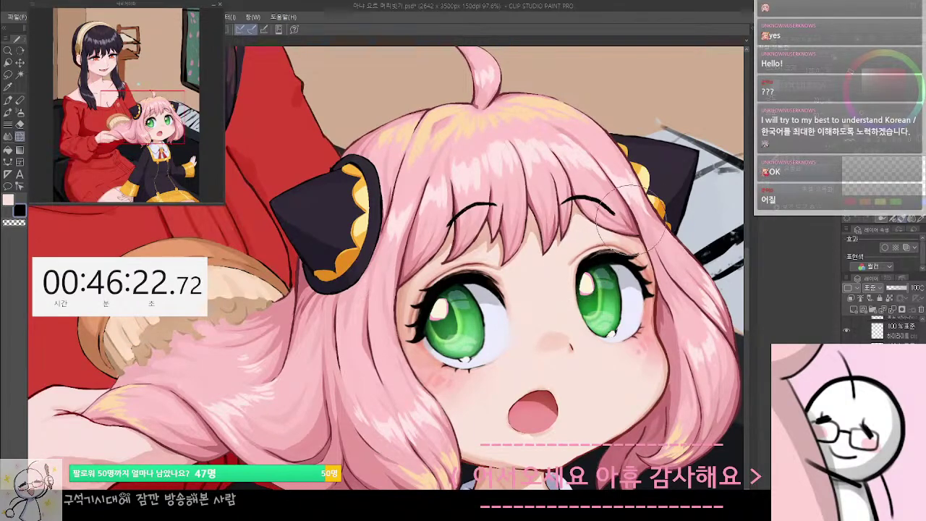
left_click_drag(618, 246, 617, 226)
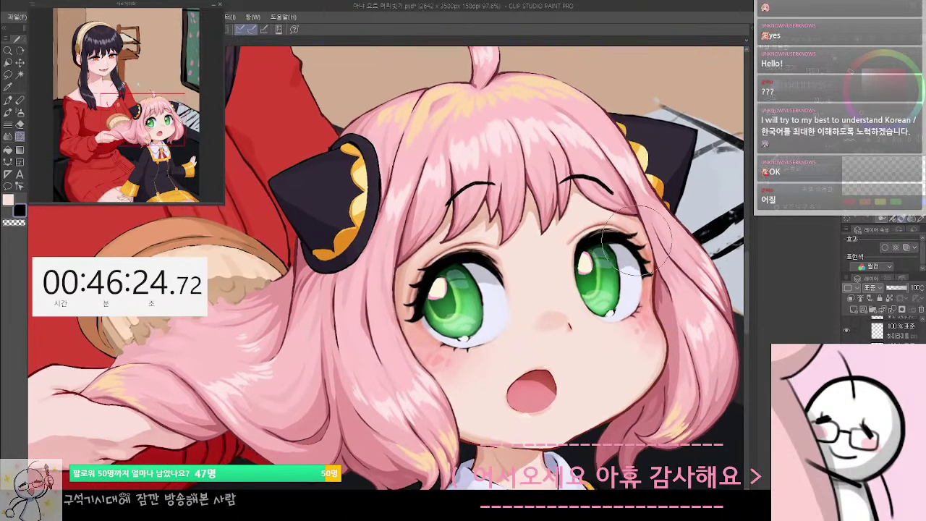
scroll(616, 226, "down", 5)
scroll(651, 159, "down", 4)
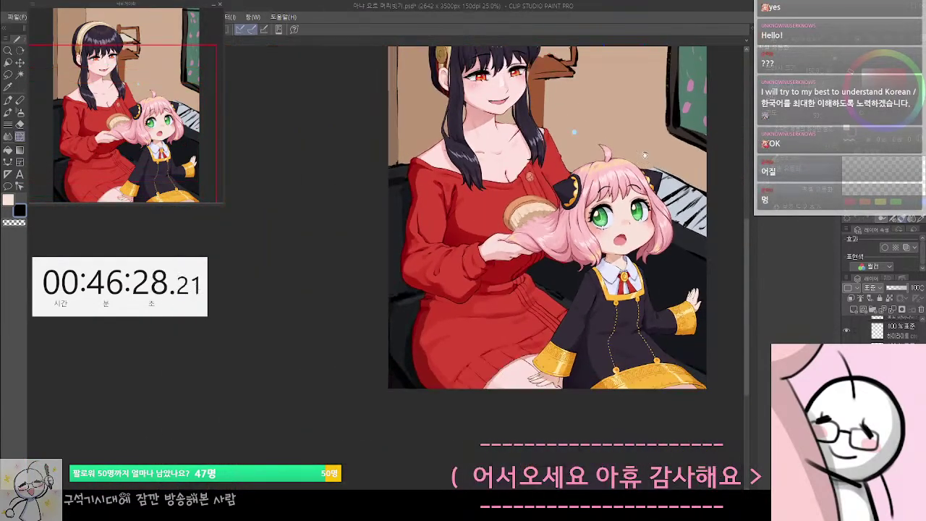
left_click_drag(645, 155, 628, 169)
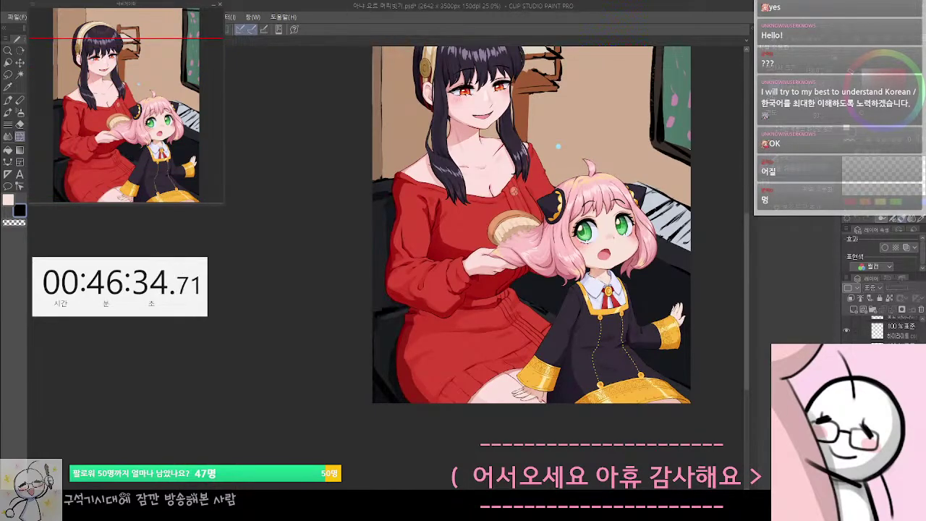
scroll(651, 232, "up", 3)
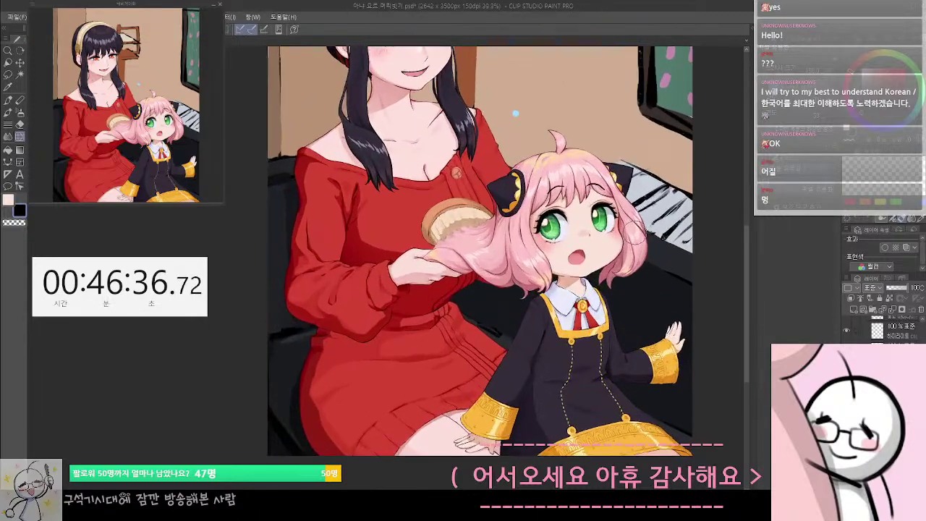
scroll(636, 233, "up", 2)
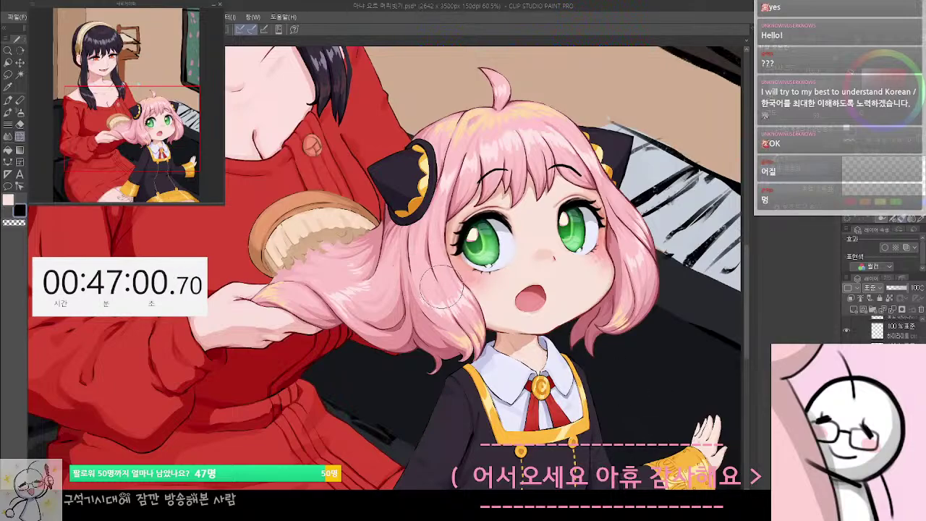
Widen the layer list and bring up the auxiliary highlight layer (보조 하이라이트), with the girl's face in close view
scroll(434, 288, "up", 1)
key("e")
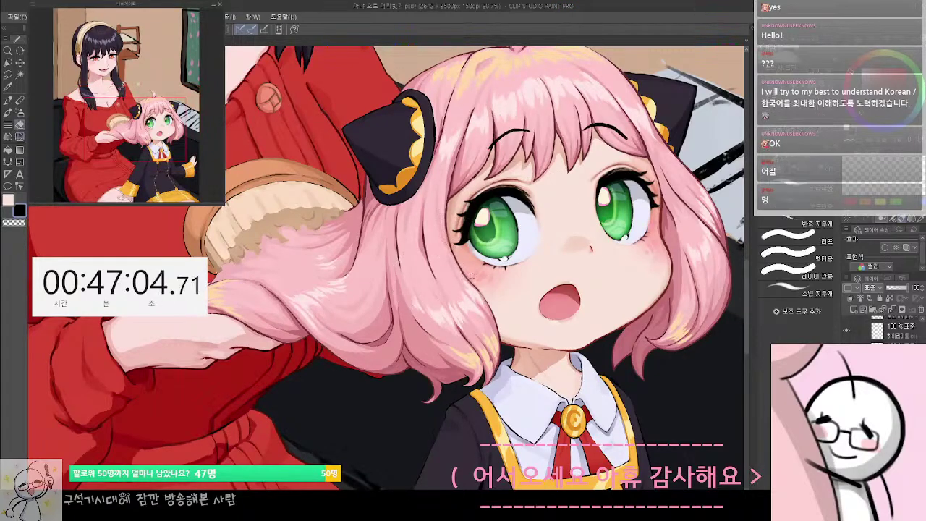
left_click_drag(697, 354, 694, 390)
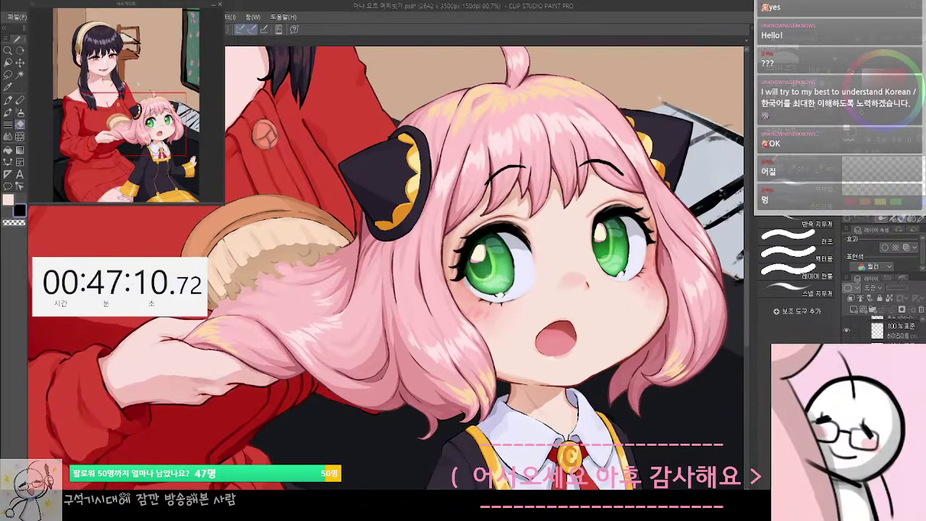
left_click_drag(842, 304, 831, 303)
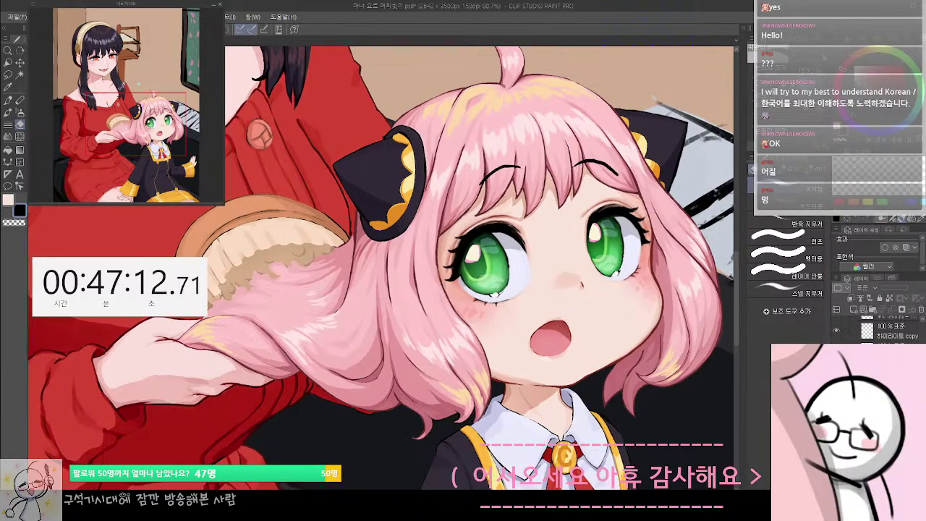
scroll(883, 330, "up", 1)
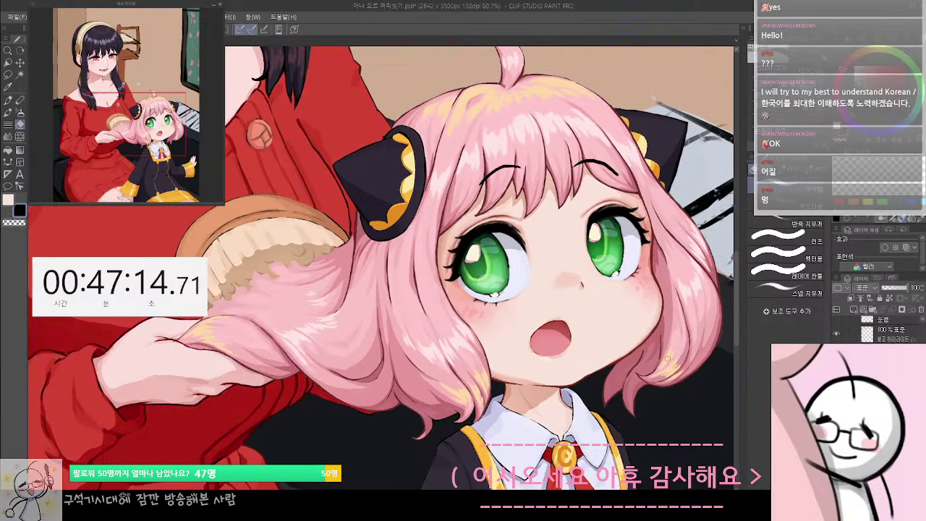
scroll(512, 324, "up", 1)
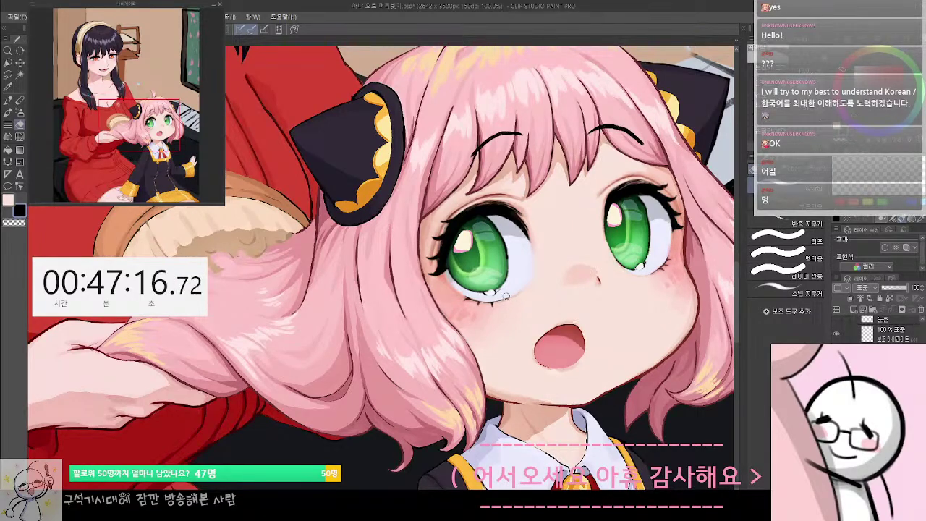
Lasso the small white highlight at the bottom of the girl's left-hand eye and nudge it slightly upward
key("m")
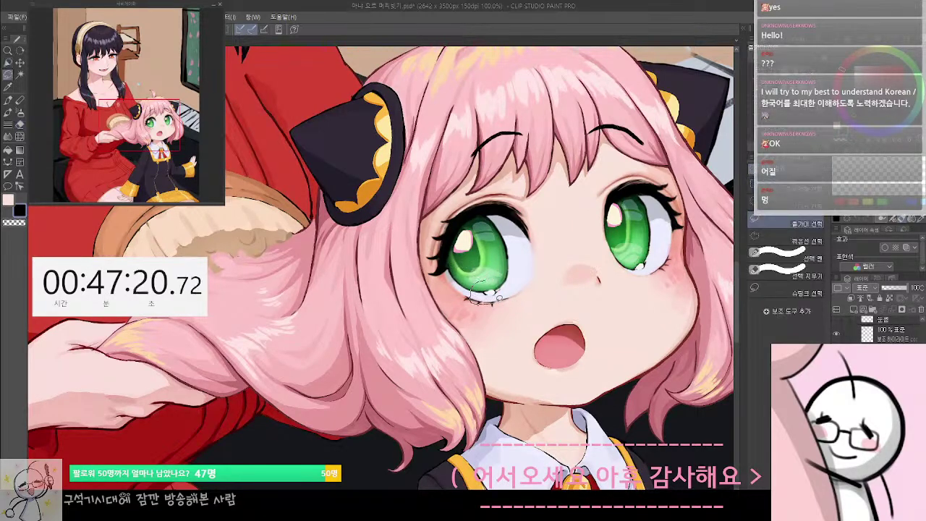
left_click_drag(497, 297, 470, 295)
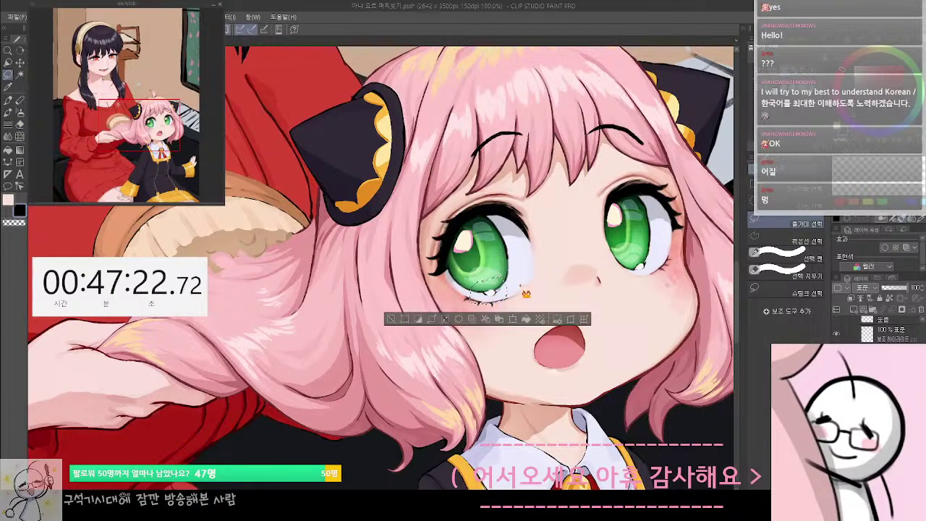
key("ctrl+d")
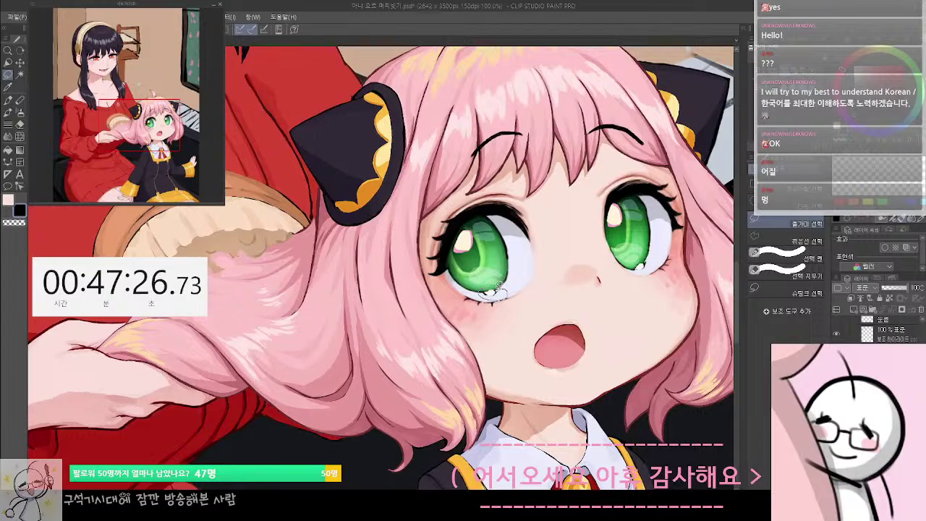
mouse_move(497, 289)
left_mouse_down()
mouse_move(482, 294)
mouse_move(506, 291)
left_mouse_up()
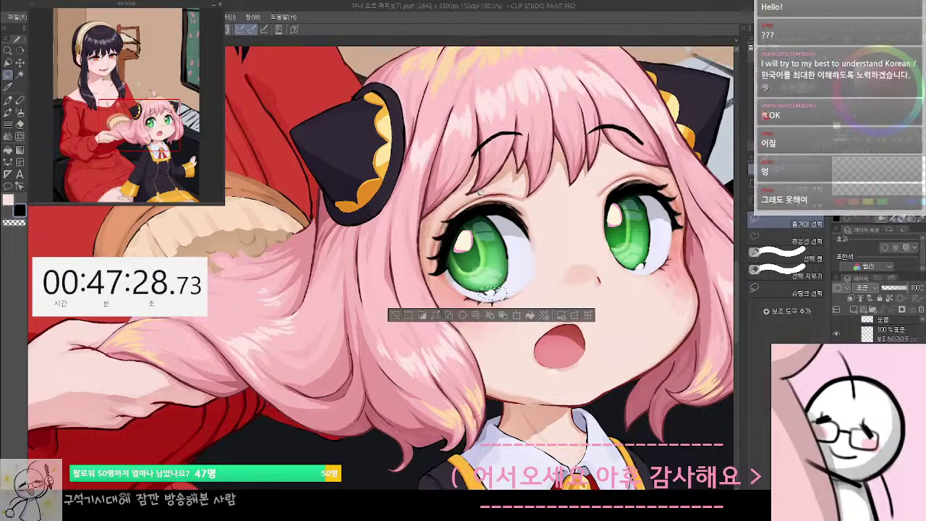
key("ctrl+Up")
key("ctrl+Up")
key("ctrl+Up")
key("ctrl+Up")
key("ctrl+Left")
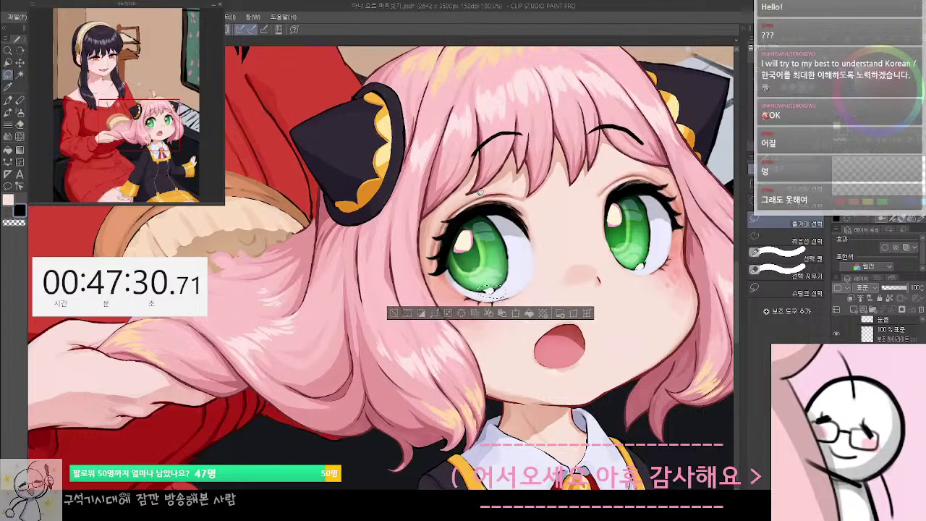
key("ctrl+Down")
key("ctrl+Down")
key("ctrl+Right")
key("ctrl+Up")
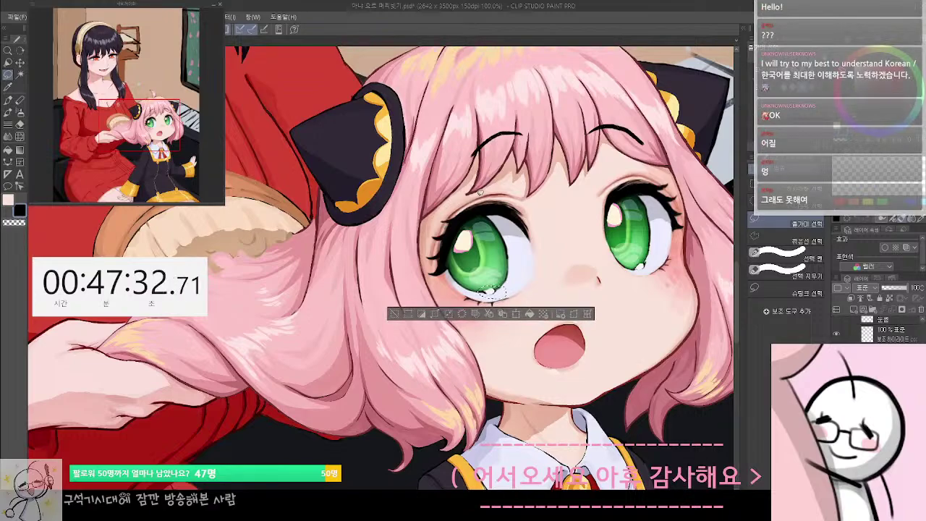
Adjust the selected eye highlight with a free transform and clear the selection
key("ctrl+t")
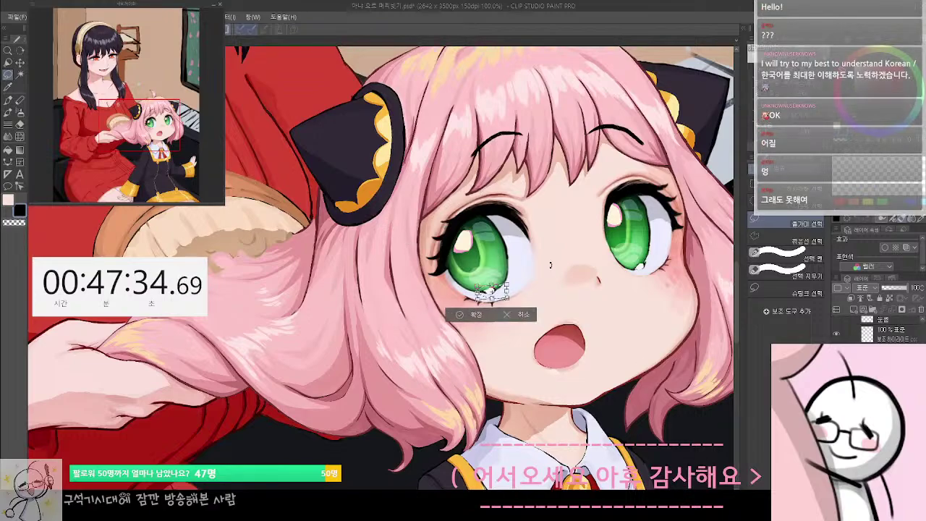
key("Return")
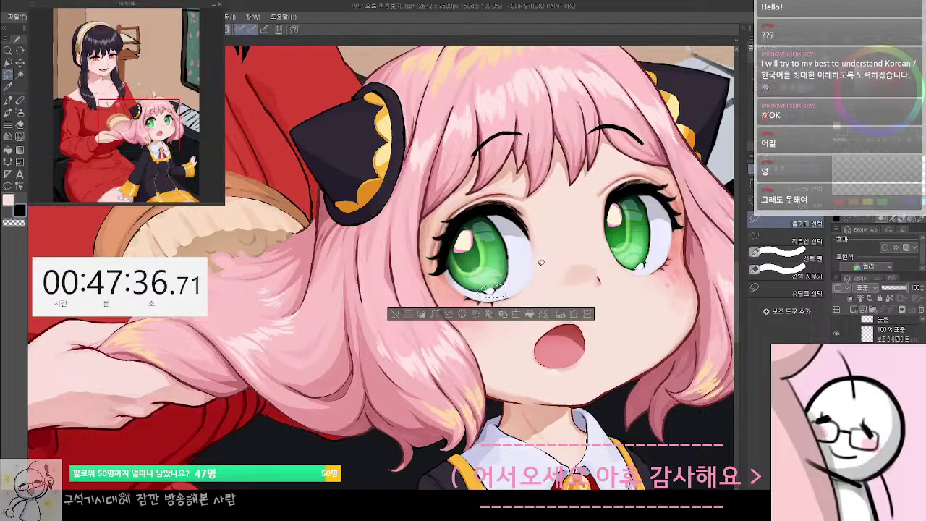
key("ctrl+d")
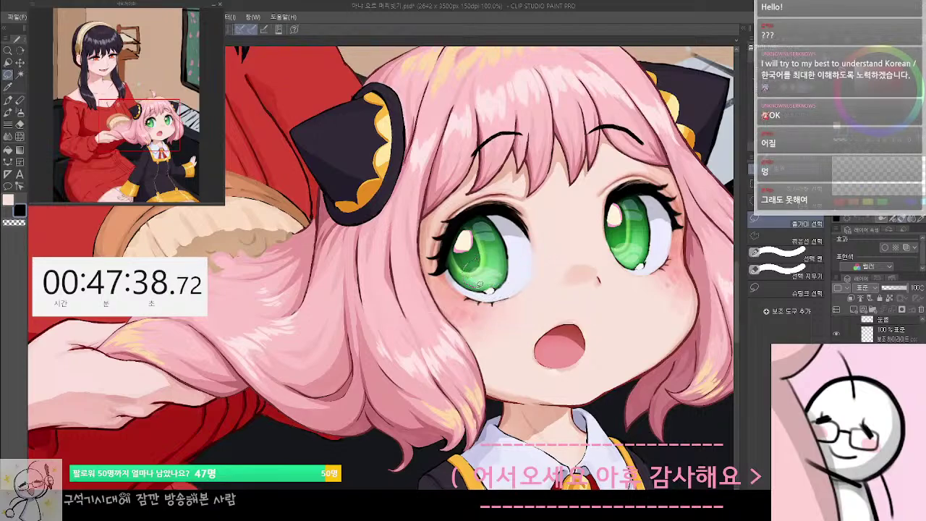
Lasso the reflection in the lower part of the left-hand iris, nudge it slightly left and down, and deselect it
left_click_drag(504, 282, 509, 261)
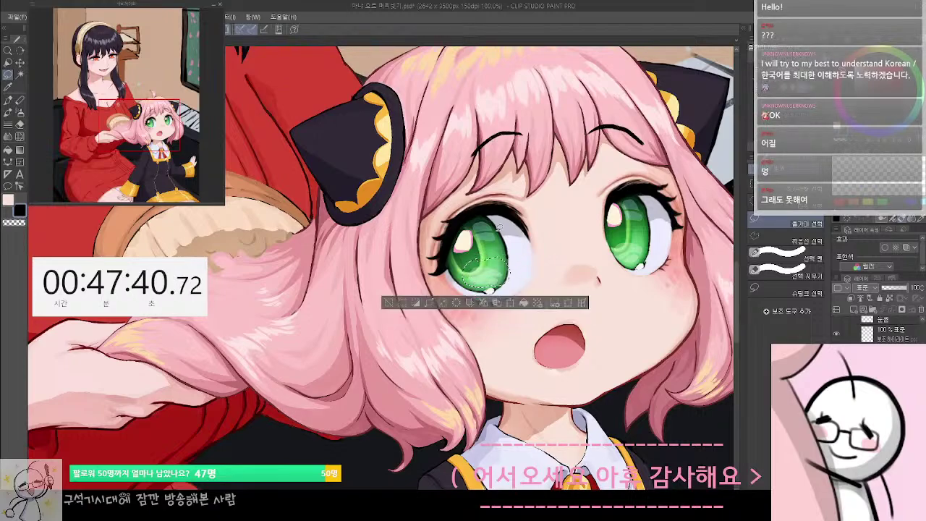
key("Left")
key("Left")
key("Down")
key("Down")
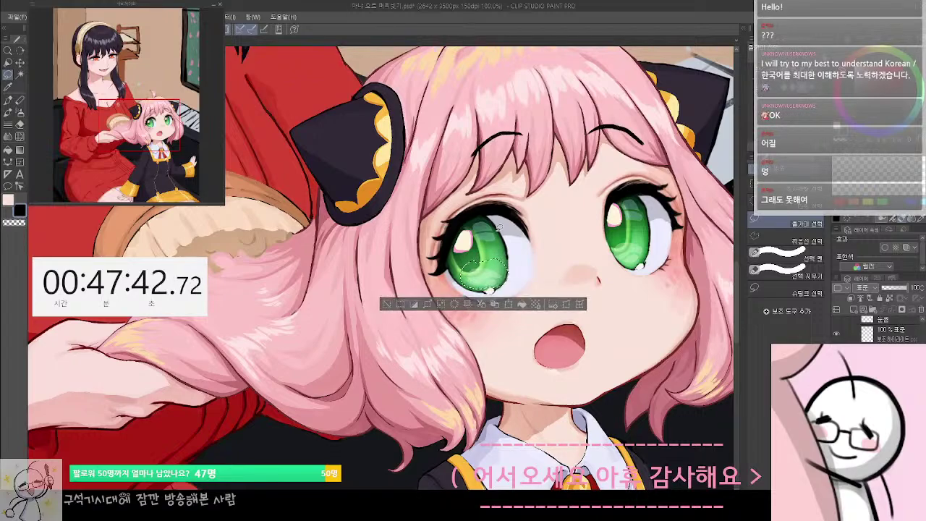
key("ctrl+d")
Lasso the small white highlight at the bottom of the right-hand eye, rotate it slightly with a free transform, and deselect it
left_click_drag(641, 286, 622, 312)
scroll(612, 295, "up", 3)
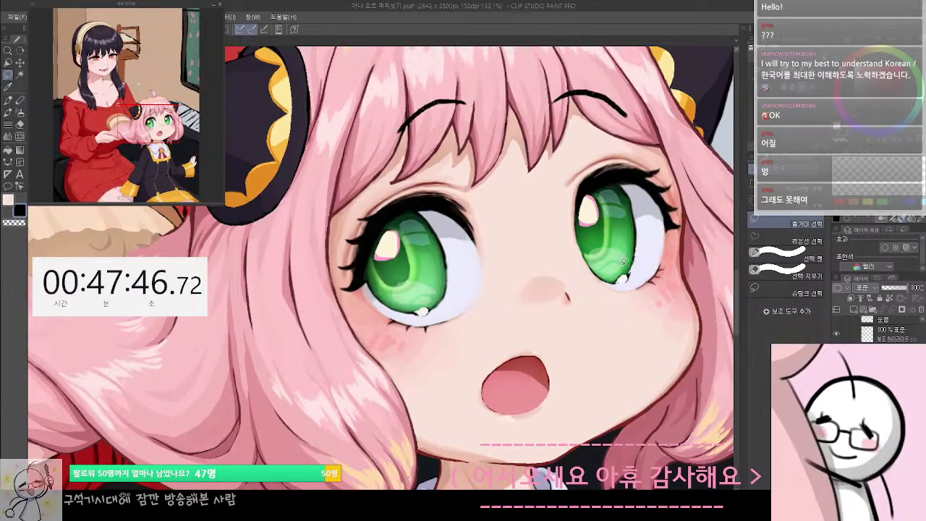
mouse_move(621, 269)
left_mouse_down()
mouse_move(640, 288)
mouse_move(621, 271)
left_mouse_up()
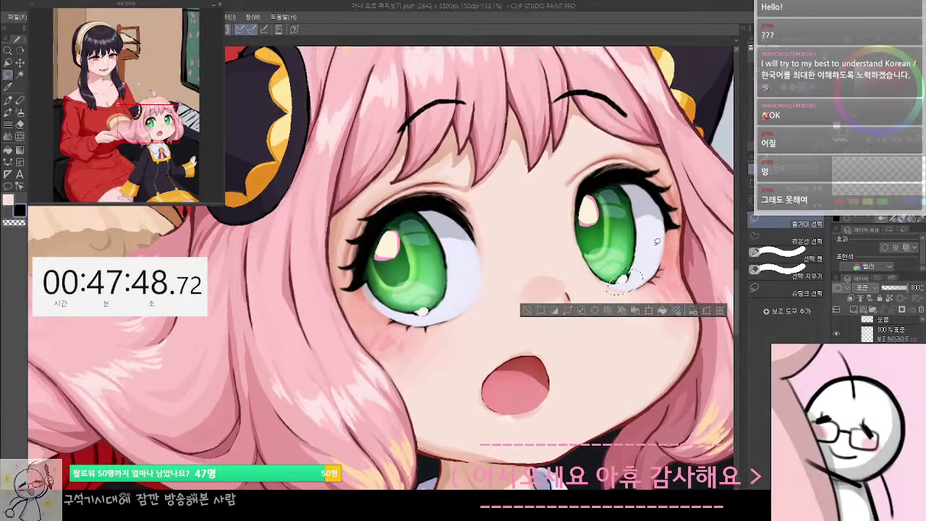
key("ctrl+t")
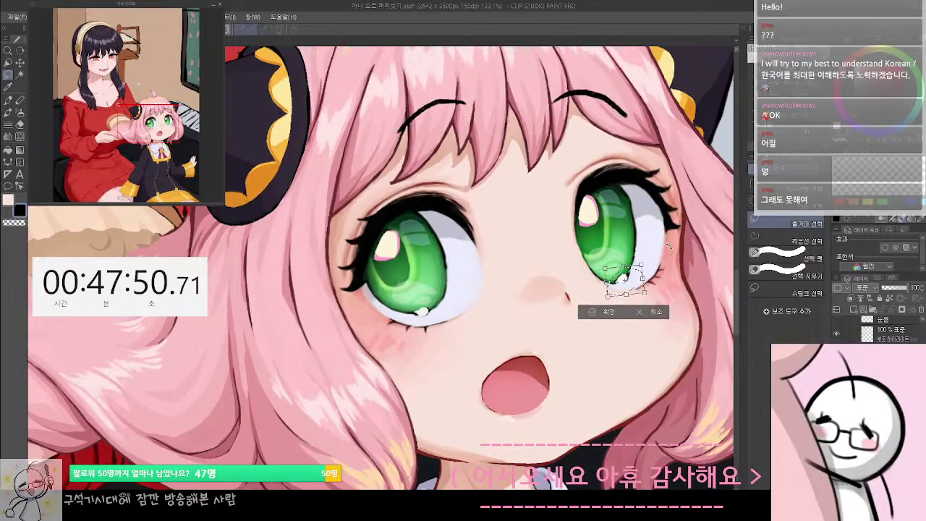
key("Return")
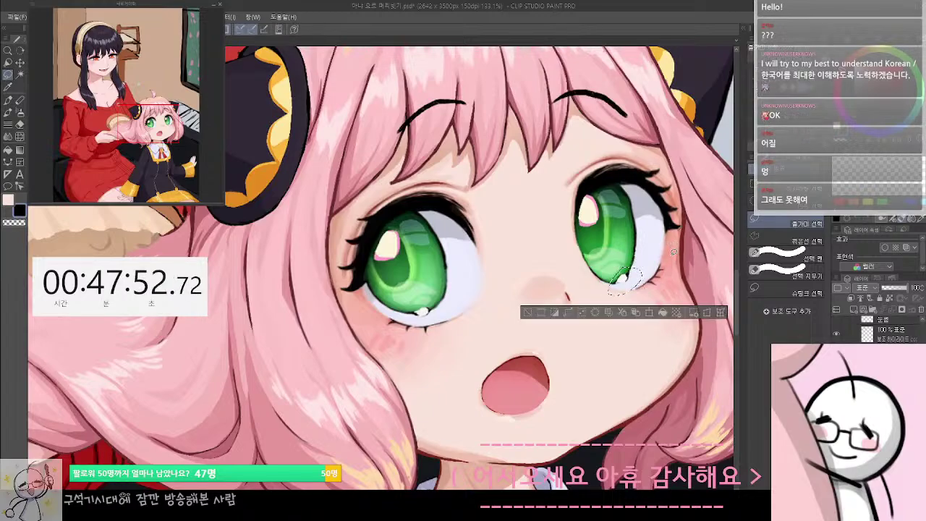
key("ctrl+d")
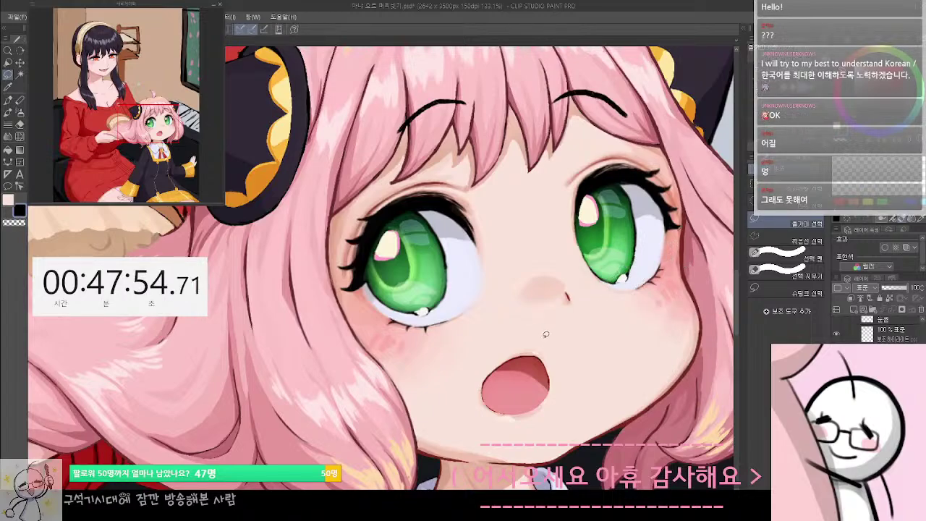
scroll(546, 334, "down", 4)
scroll(569, 362, "up", 4)
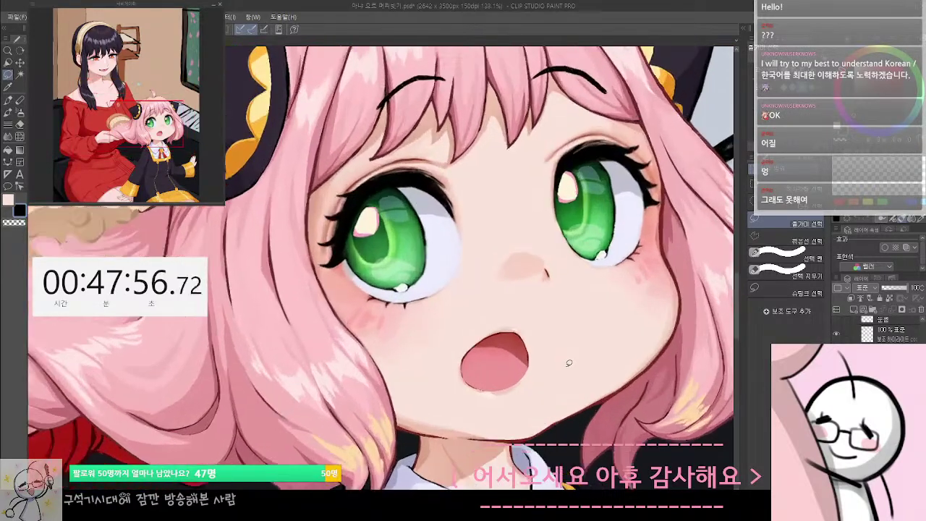
scroll(581, 377, "down", 3)
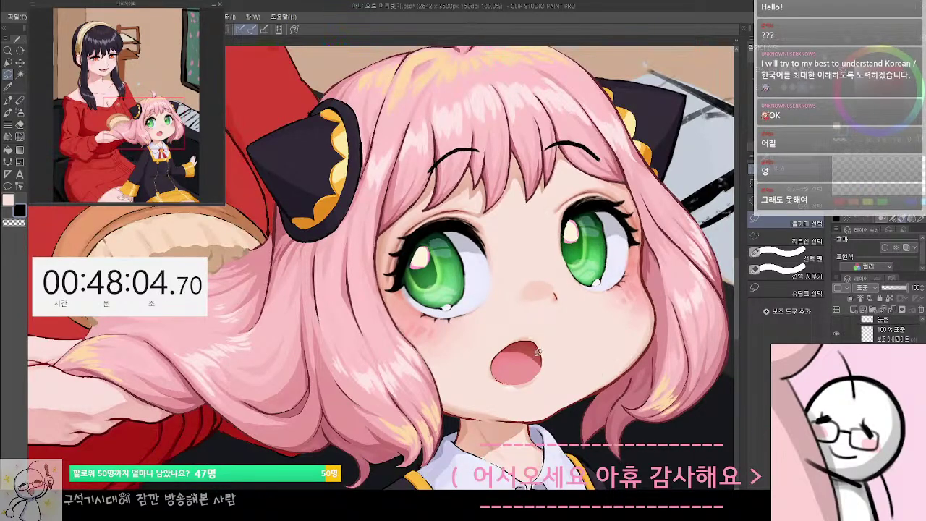
scroll(538, 352, "down", 4)
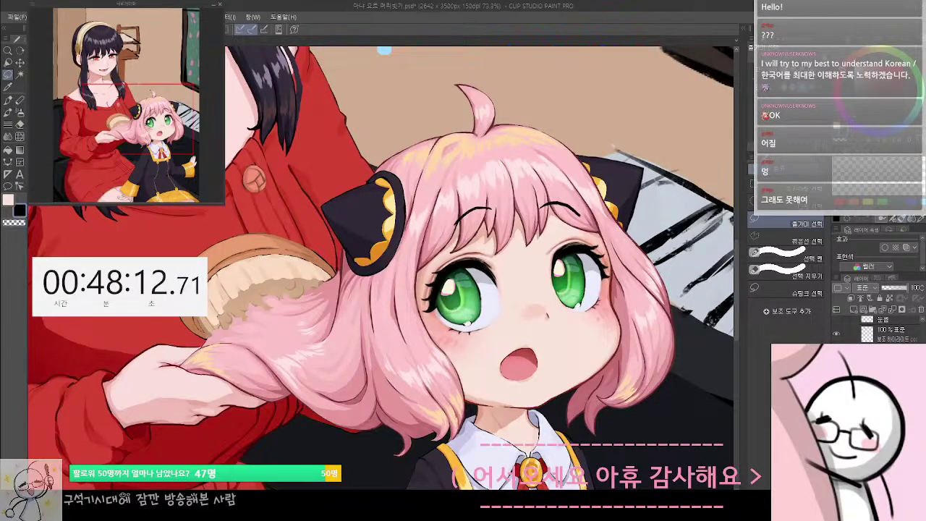
Compare the girl's eyes before and after the latest highlight edit by undoing and redoing it
key("ctrl+z")
key("ctrl+y")
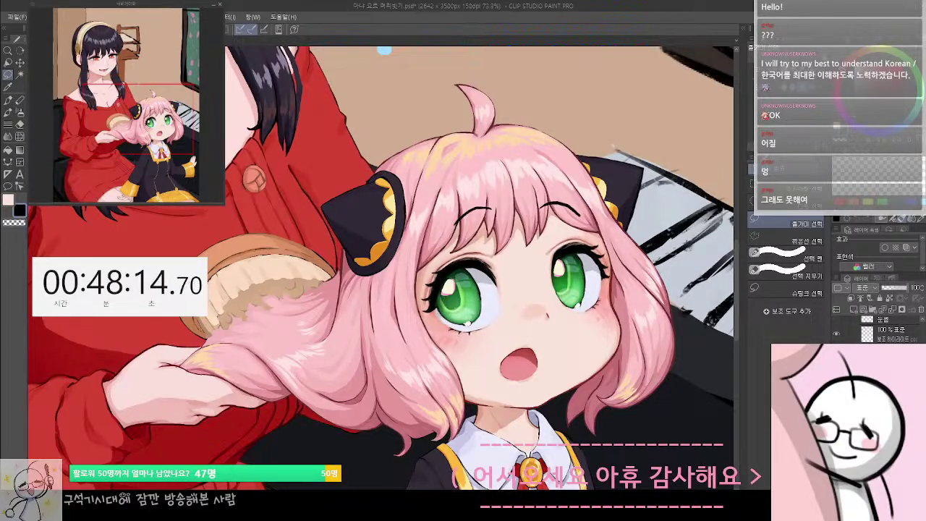
key("ctrl+z")
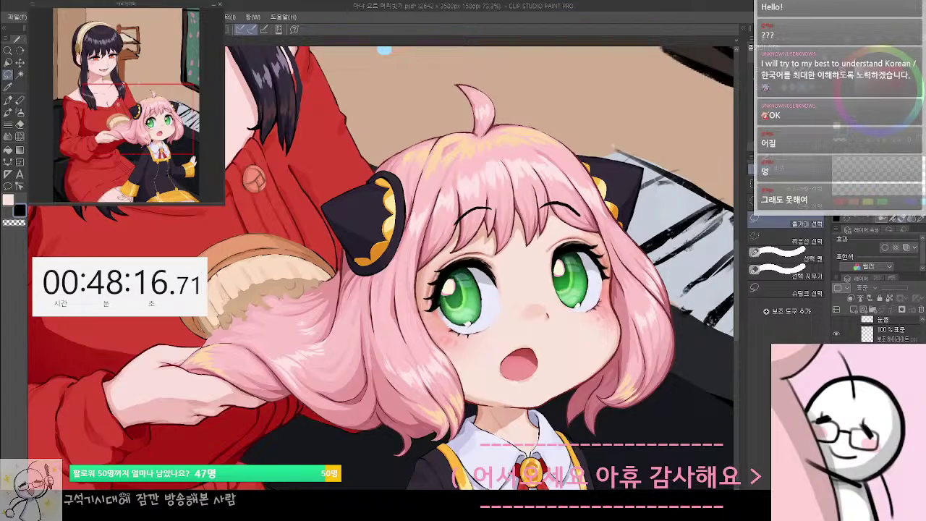
key("ctrl+y")
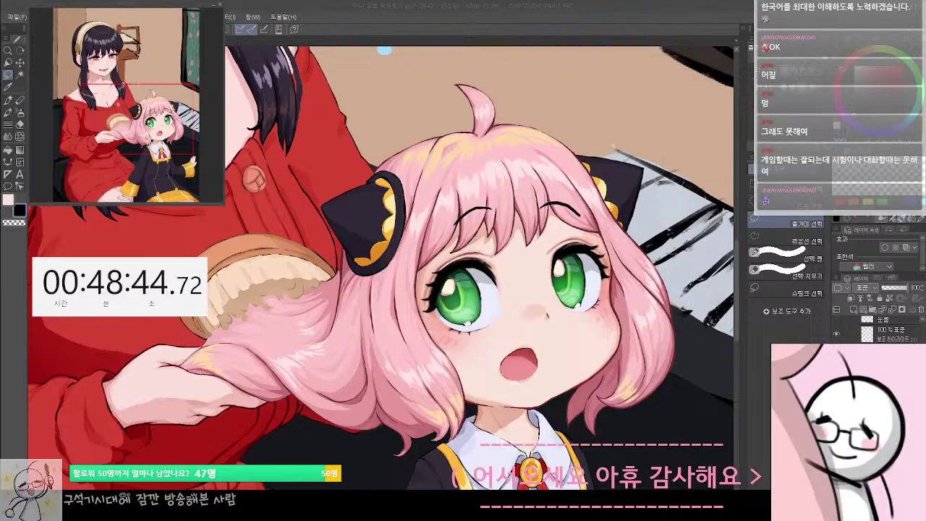
Examine the girl's face and both eyes at several magnifications to judge the highlight placement
left_click_drag(508, 356, 574, 369)
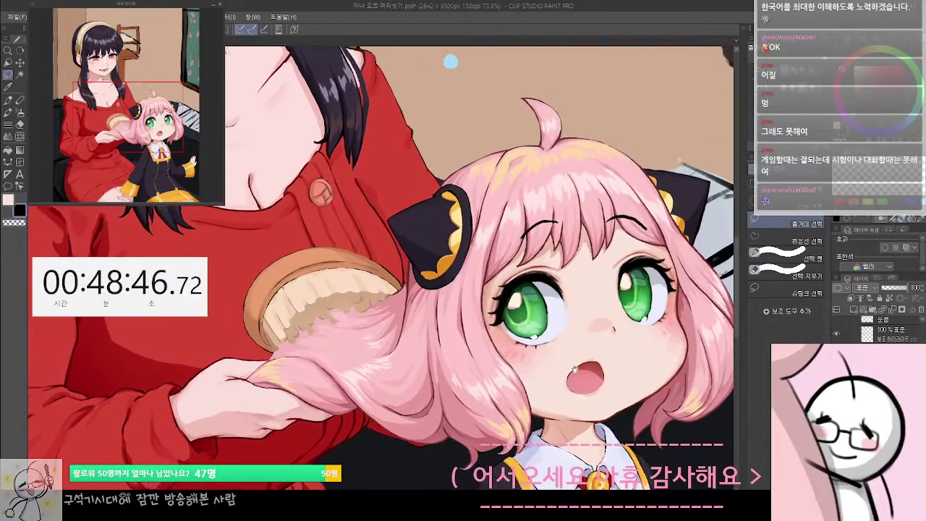
scroll(575, 369, "up", 1)
scroll(578, 376, "up", 2)
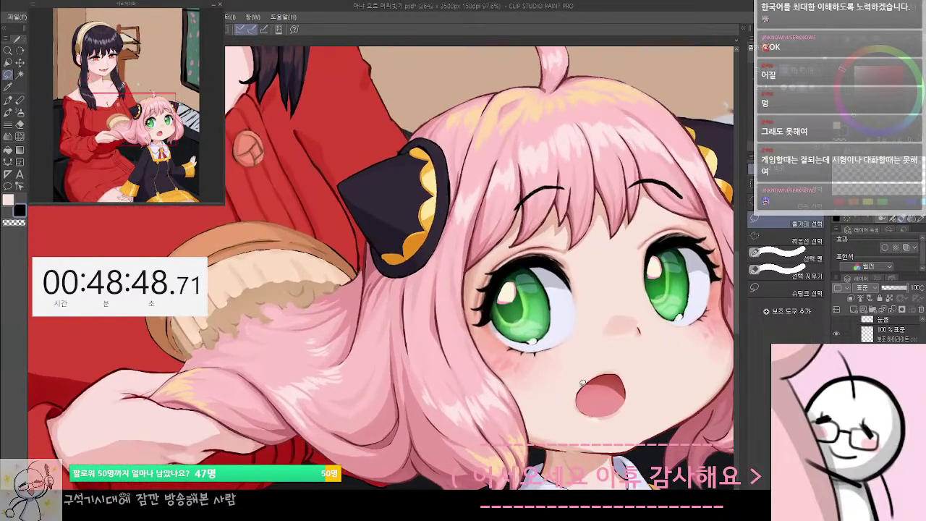
scroll(583, 383, "down", 1)
left_click_drag(582, 414, 568, 394)
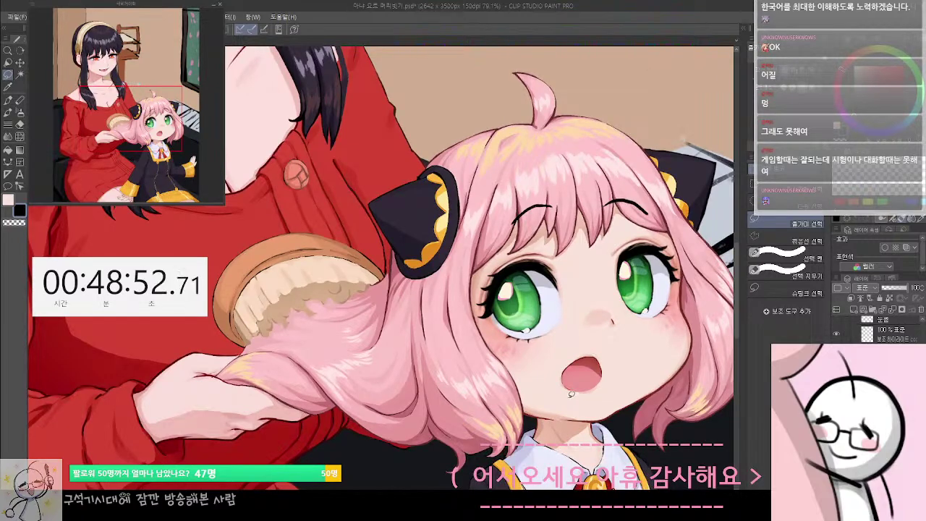
scroll(541, 312, "down", 3)
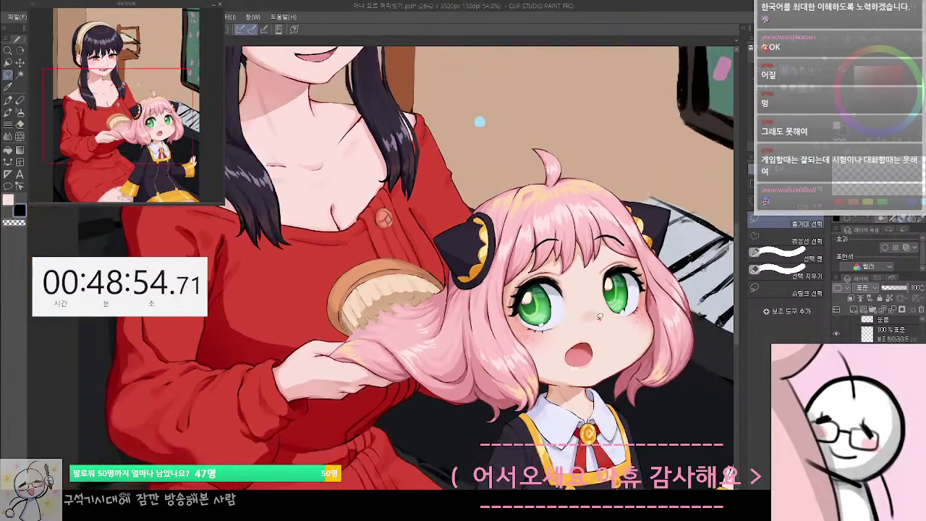
scroll(600, 307, "up", 3)
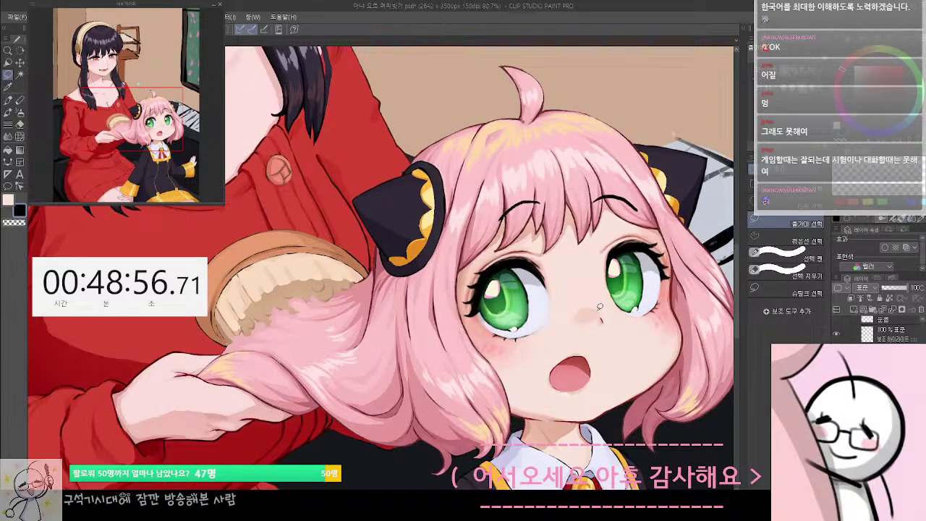
left_click_drag(582, 305, 553, 295)
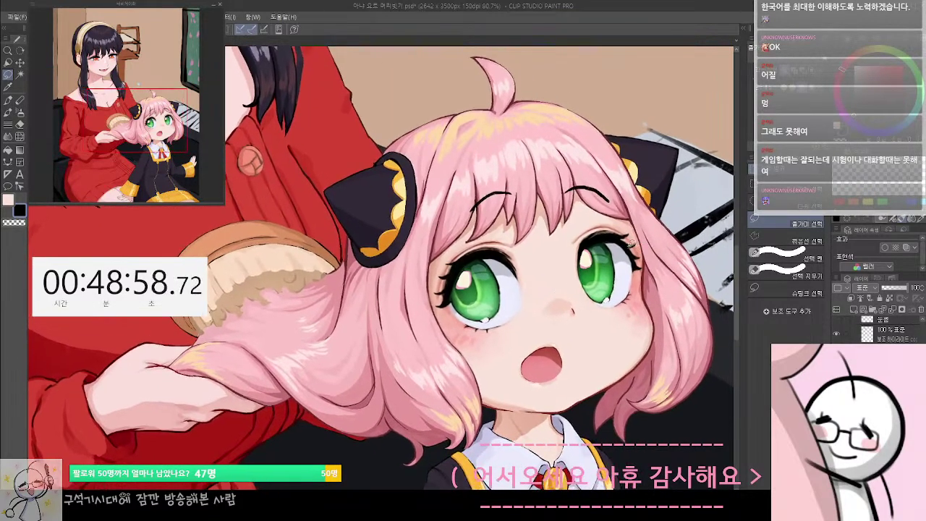
Sample the pale eye-white color with the brush and touch up the upper edge of the right-hand iris
scroll(533, 279, "up", 5)
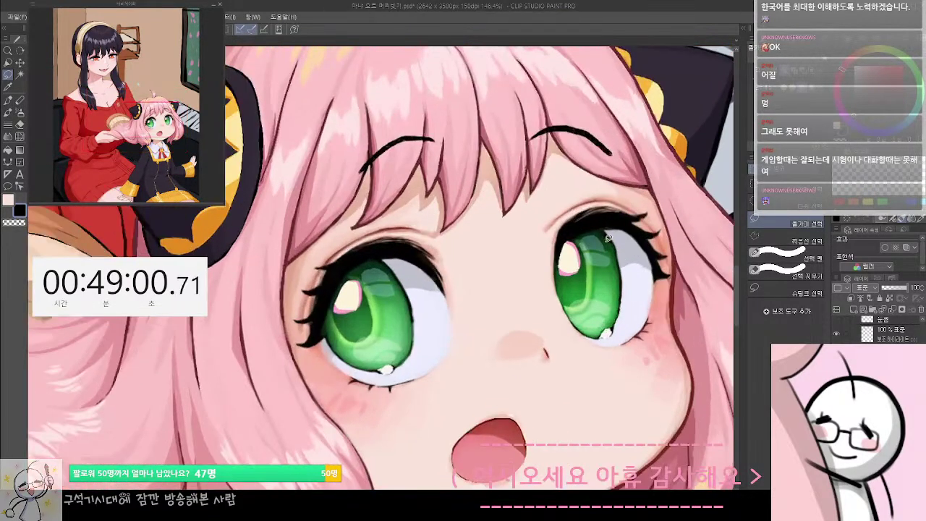
key("b")
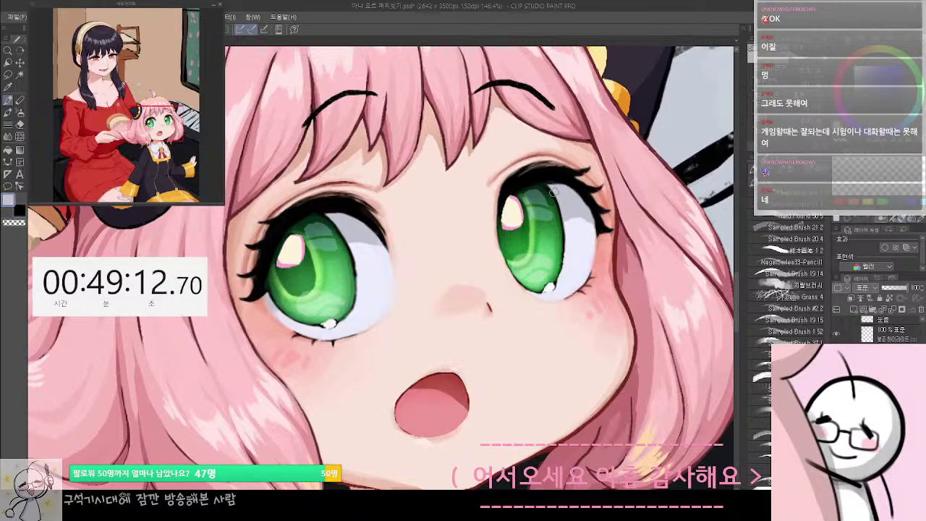
left_click_drag(555, 191, 519, 205)
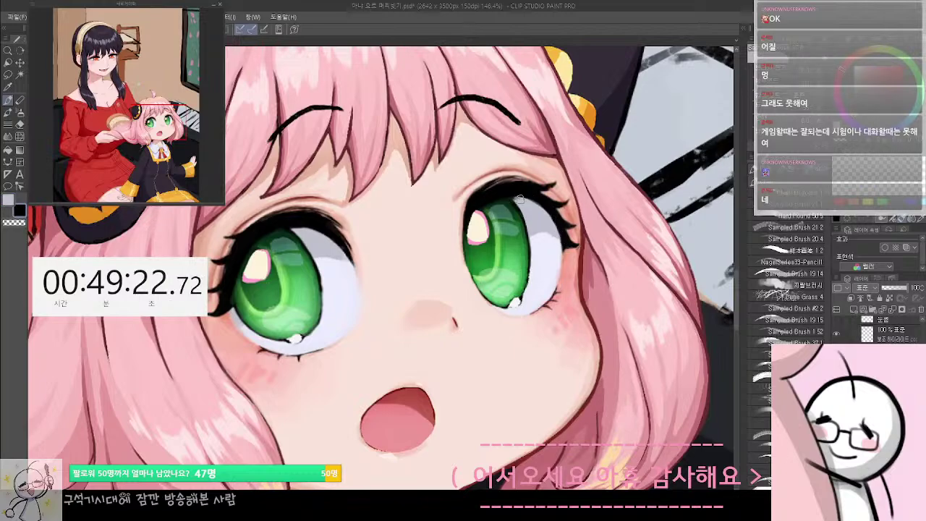
left_click_drag(518, 205, 558, 233)
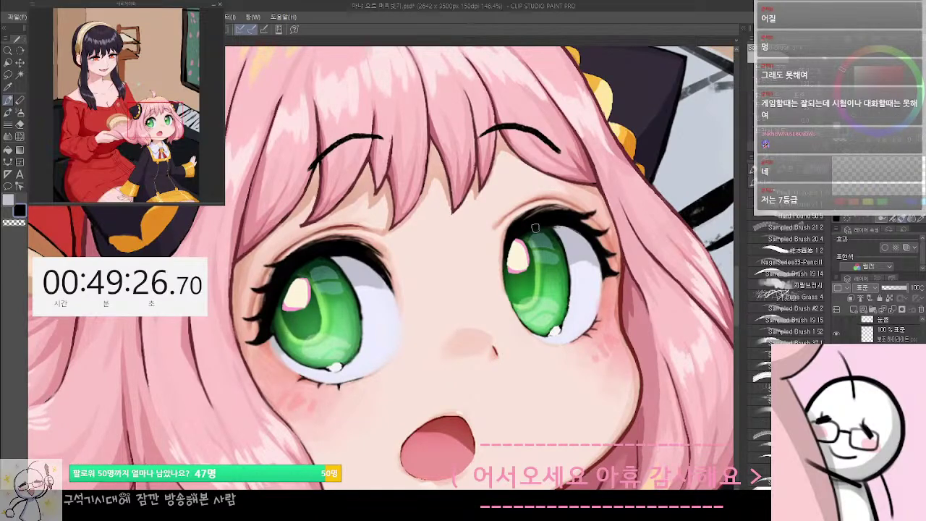
left_click_drag(518, 324, 543, 261)
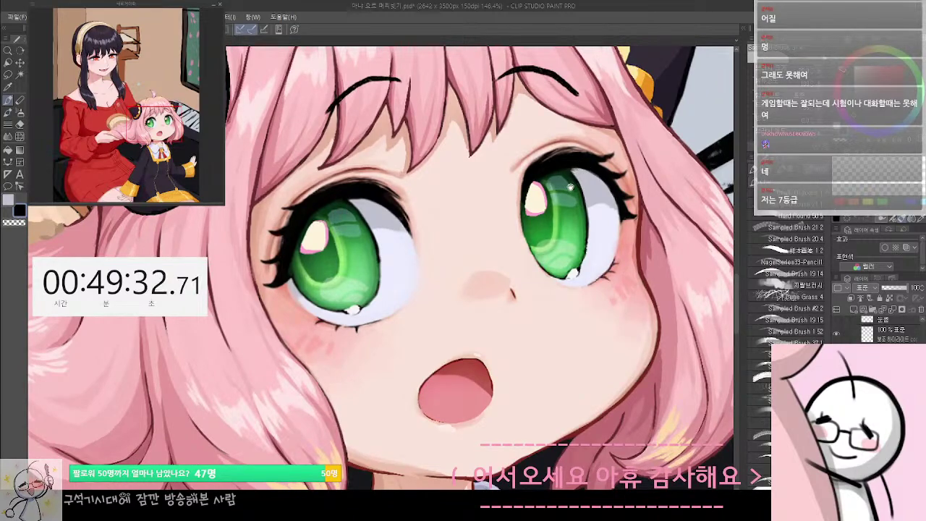
left_click_drag(566, 171, 585, 186)
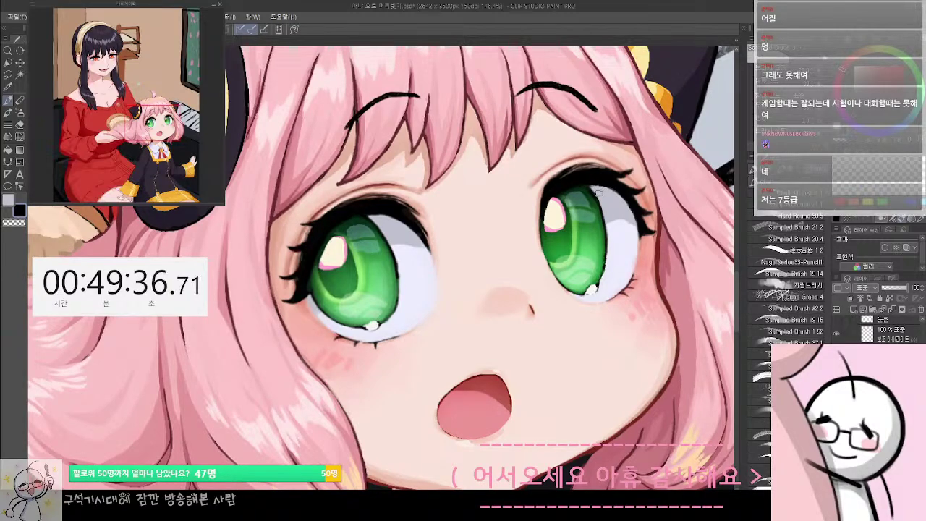
left_click(599, 194, "alt")
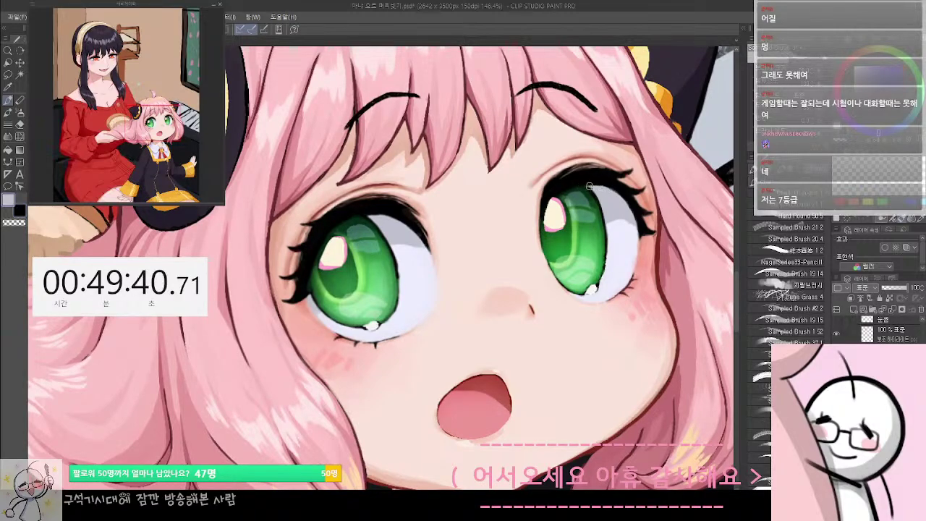
left_click_drag(610, 221, 618, 187)
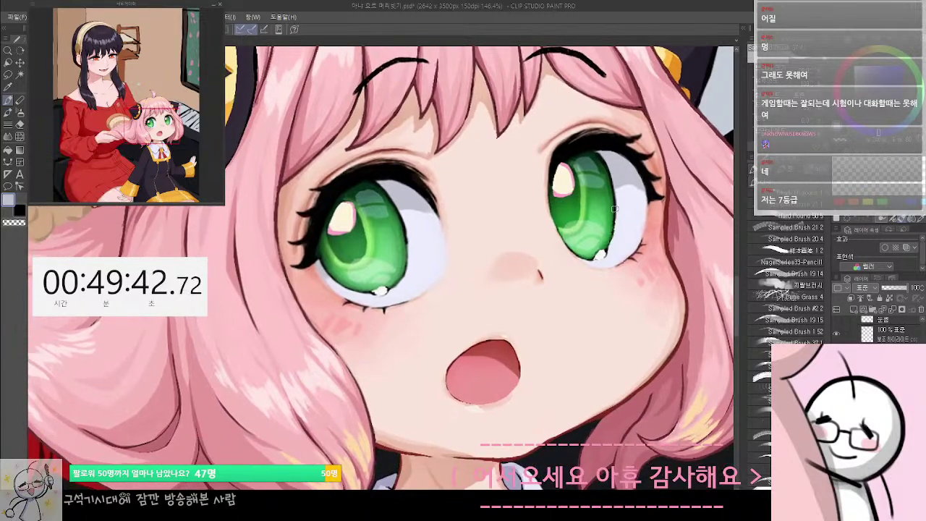
Swap the drawing color to black, undo the last stroke, and redraw the outer edge of the right-hand iris
key("x")
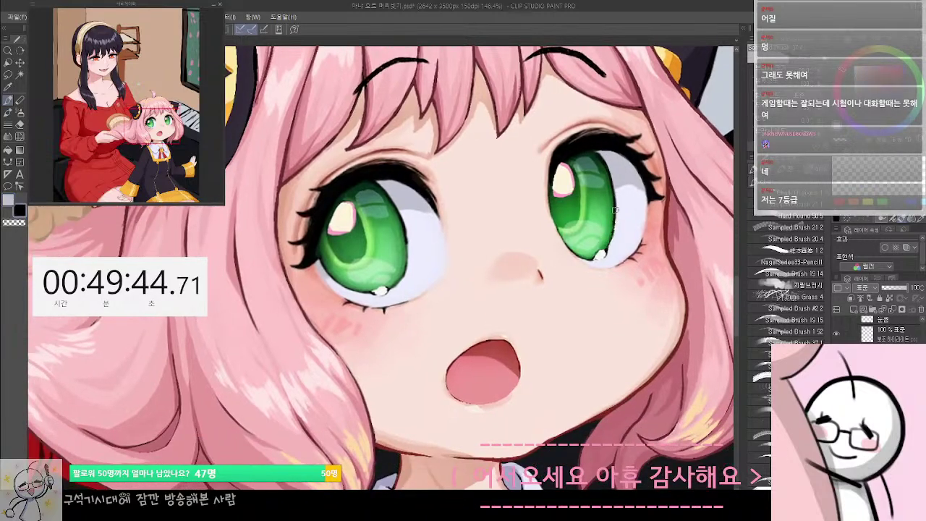
key("ctrl+z")
left_click_drag(615, 213, 606, 248)
left_click_drag(628, 206, 605, 258)
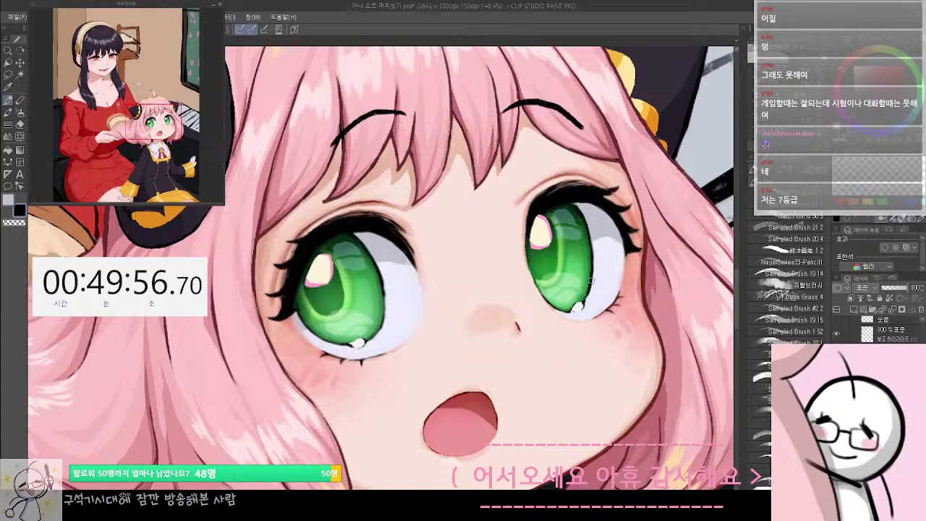
left_click_drag(612, 262, 605, 269)
Doodle a black rounded rectangle filled with a grid of lines on the face between the eyes
mouse_move(426, 216)
left_mouse_down()
mouse_move(445, 302)
mouse_move(506, 269)
mouse_move(480, 219)
left_mouse_up()
mouse_move(433, 243)
left_mouse_down()
mouse_move(484, 228)
mouse_move(443, 250)
mouse_move(449, 259)
mouse_move(486, 250)
mouse_move(471, 264)
mouse_move(502, 280)
left_mouse_up()
mouse_move(442, 211)
left_mouse_down()
mouse_move(455, 275)
mouse_move(461, 219)
mouse_move(454, 206)
mouse_move(469, 275)
left_mouse_up()
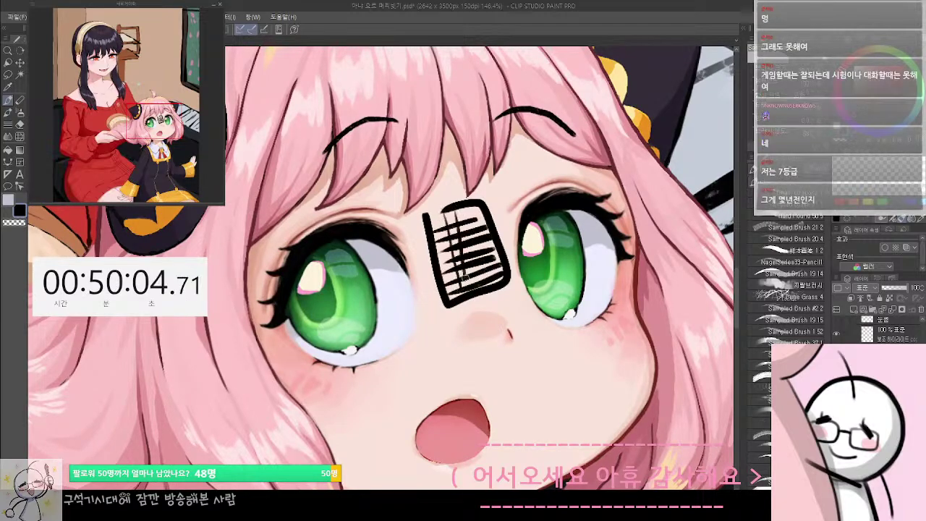
key("ctrl+z")
key("ctrl+z")
mouse_move(439, 211)
left_mouse_down()
mouse_move(453, 281)
mouse_move(451, 211)
mouse_move(468, 297)
left_mouse_up()
mouse_move(465, 207)
left_mouse_down()
mouse_move(482, 288)
mouse_move(488, 282)
left_mouse_up()
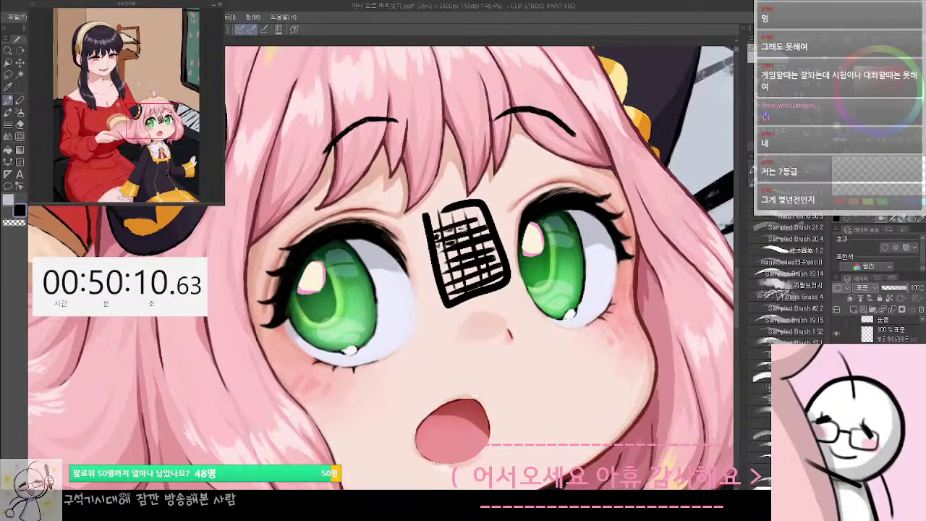
mouse_move(444, 237)
left_mouse_down()
mouse_move(465, 233)
mouse_move(486, 245)
left_mouse_up()
left_click_drag(457, 274, 502, 271)
Undo all the strokes of the grid doodle between the girl's eyes
key("ctrl+z")
key("ctrl+z")
key("ctrl+z")
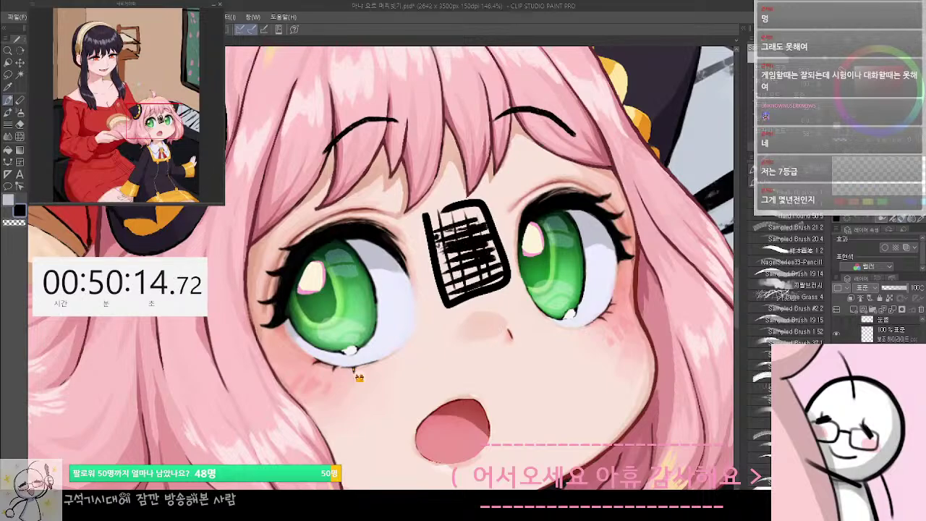
key("ctrl+z")
key("ctrl+z")
key("ctrl+z")
key("ctrl+z")
key("ctrl+z")
key("ctrl+z")
key("ctrl+z")
key("ctrl+z")
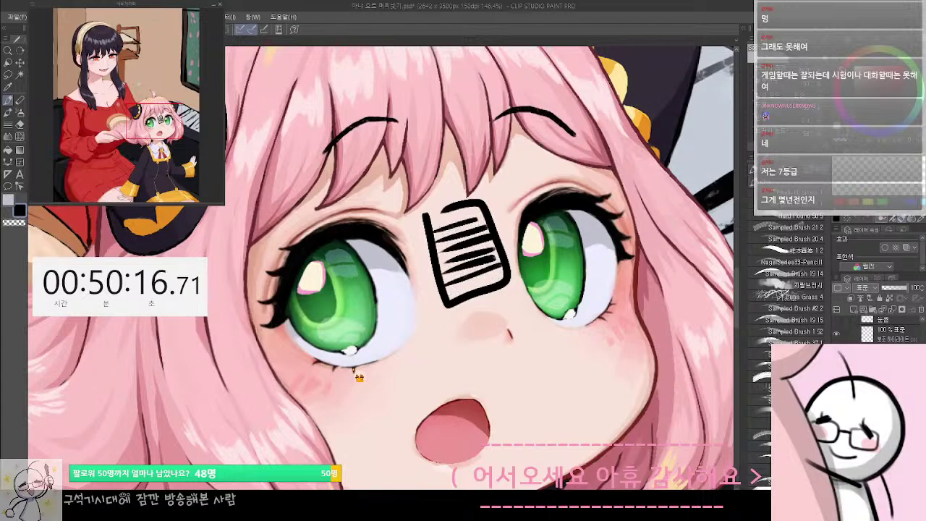
key("ctrl+z")
key("ctrl+z")
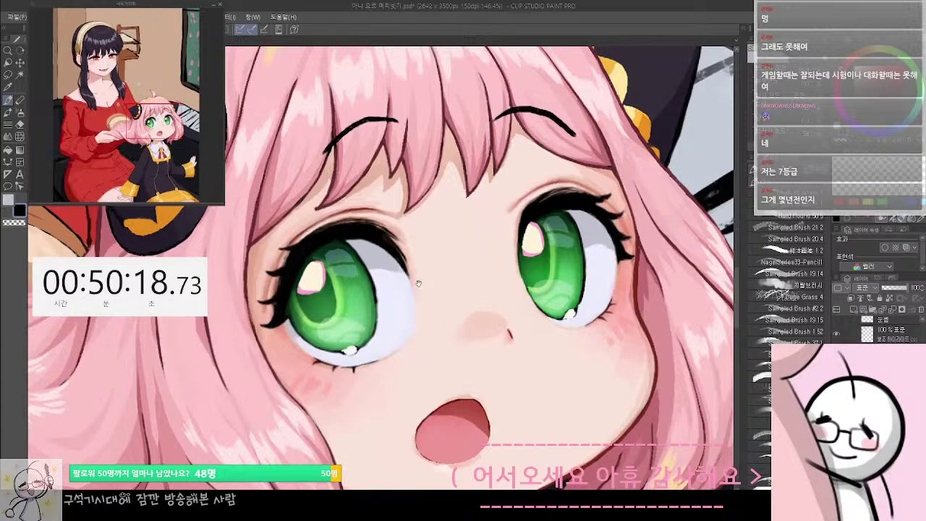
Lasso the reflection in the lower part of the left-hand iris, adjust it slightly with a free transform, and deselect it
left_click_drag(418, 283, 426, 277)
left_click_drag(489, 317, 558, 304)
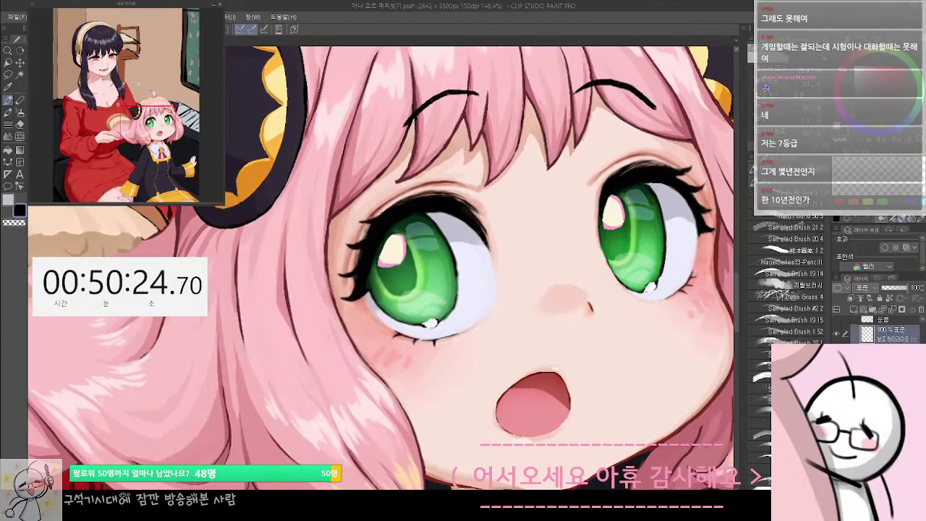
left_click_drag(500, 354, 535, 378)
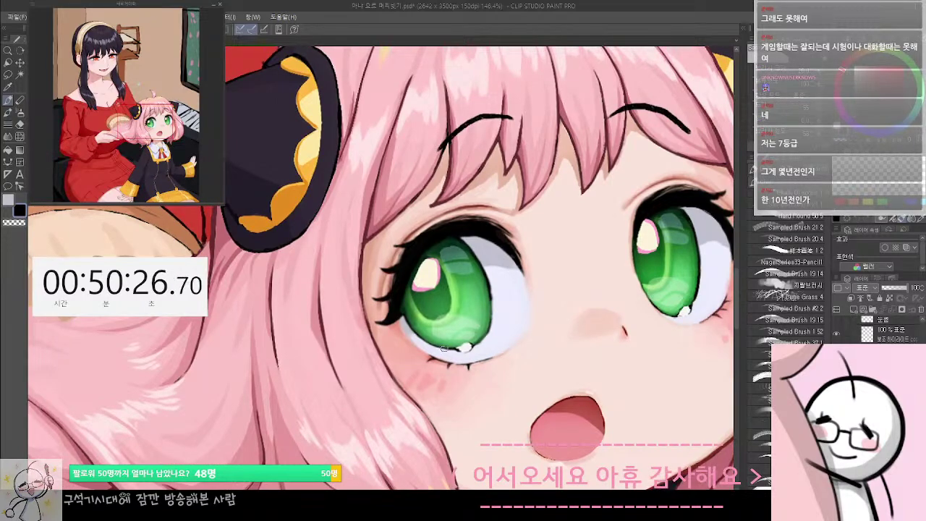
key("ctrl")
key("m")
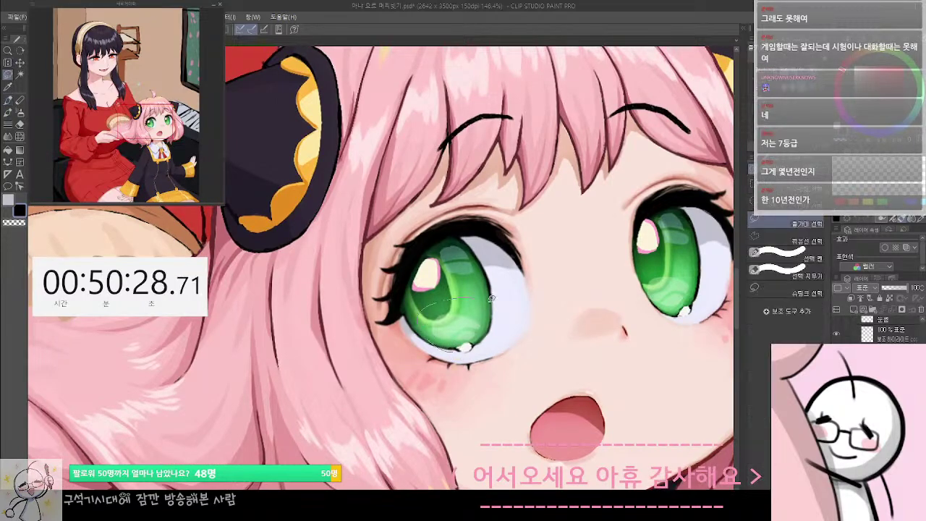
left_click_drag(490, 299, 474, 348)
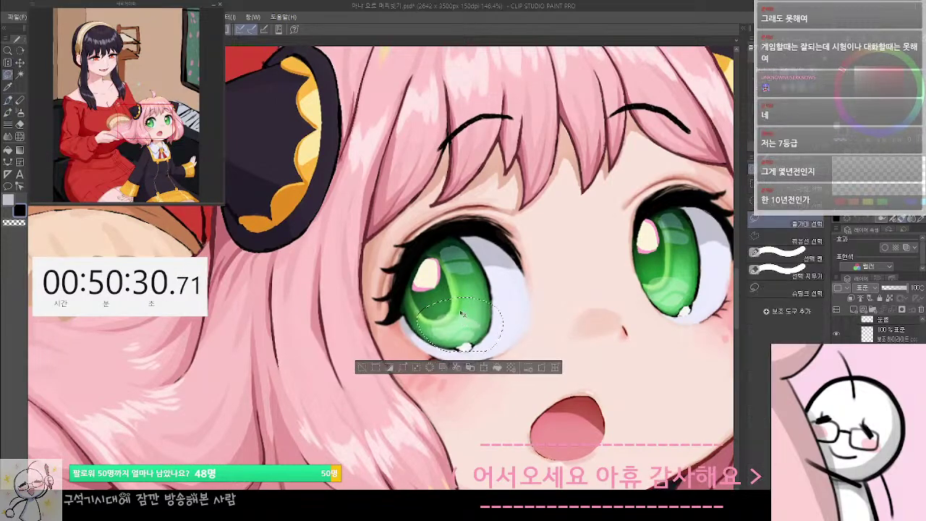
key("ctrl+d")
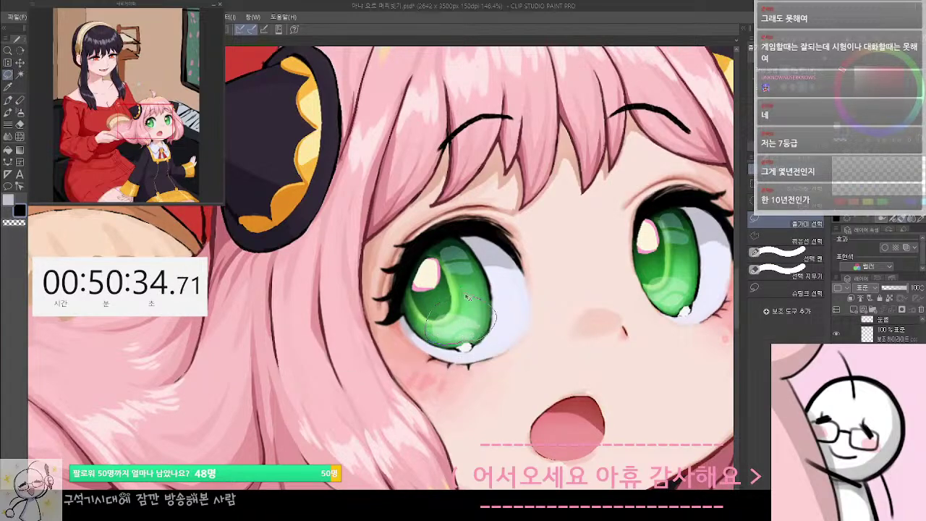
key("ctrl+t")
left_click_drag(468, 297, 499, 289)
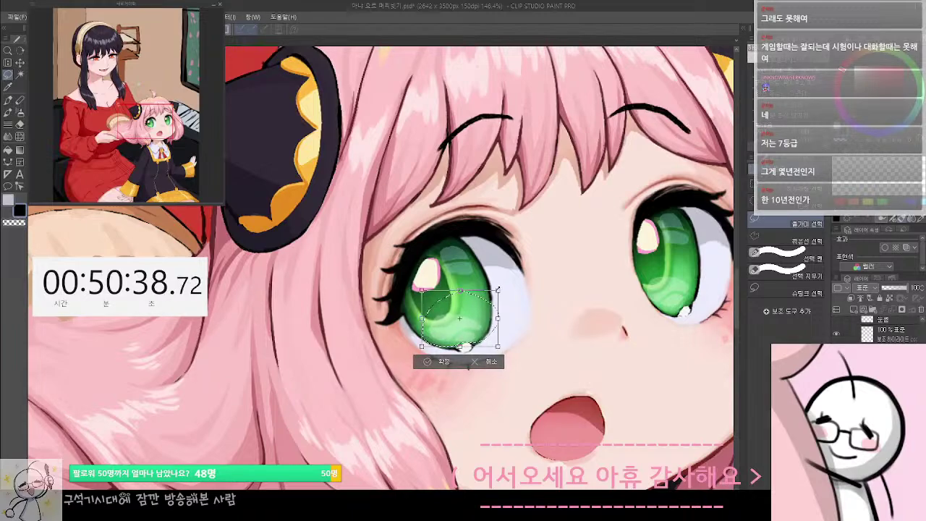
key("Return")
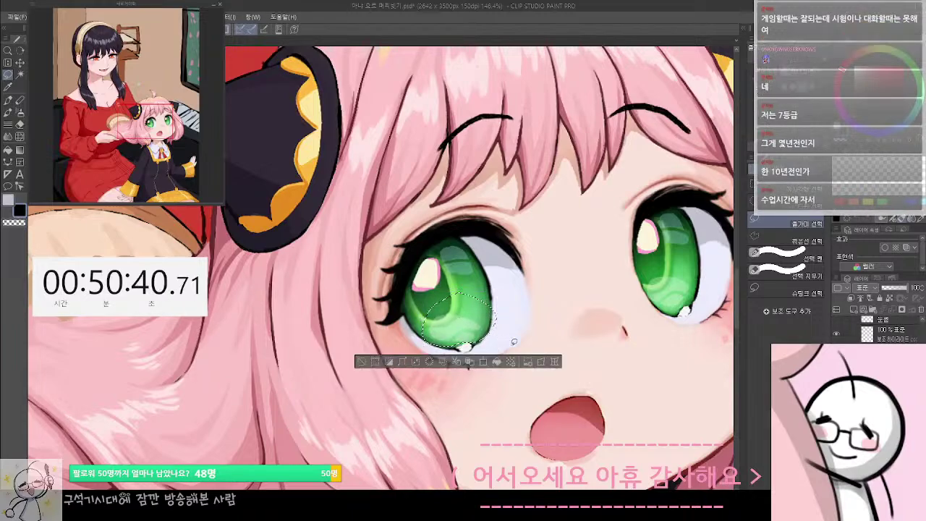
key("ctrl+d")
Lasso the upper reflection in the left-hand iris, adjust it slightly, and clear the selection
scroll(559, 322, "down", 2)
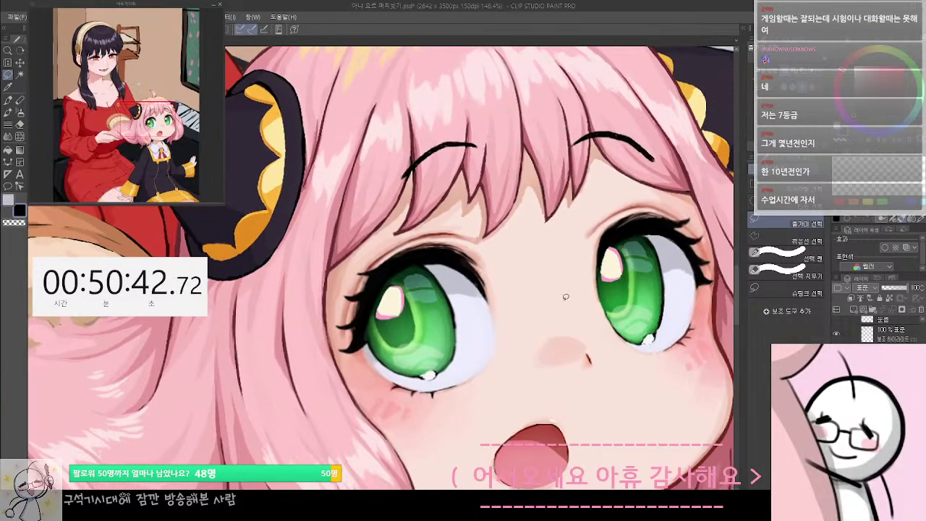
scroll(564, 296, "down", 1)
scroll(564, 295, "up", 2)
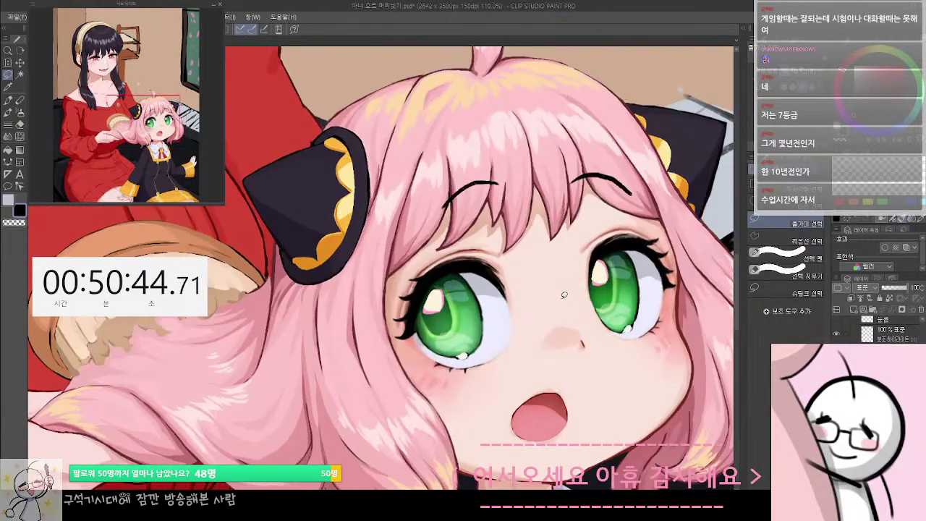
scroll(563, 298, "up", 2)
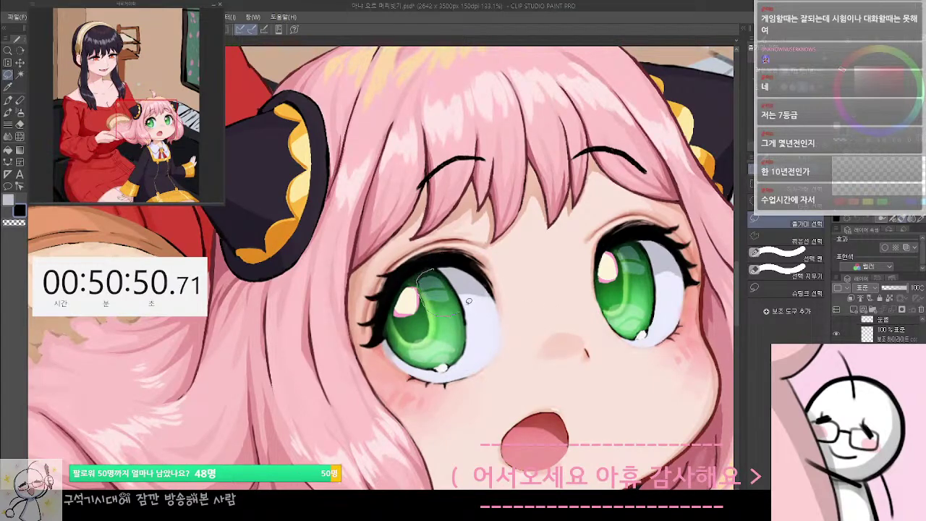
left_click_drag(468, 301, 428, 298)
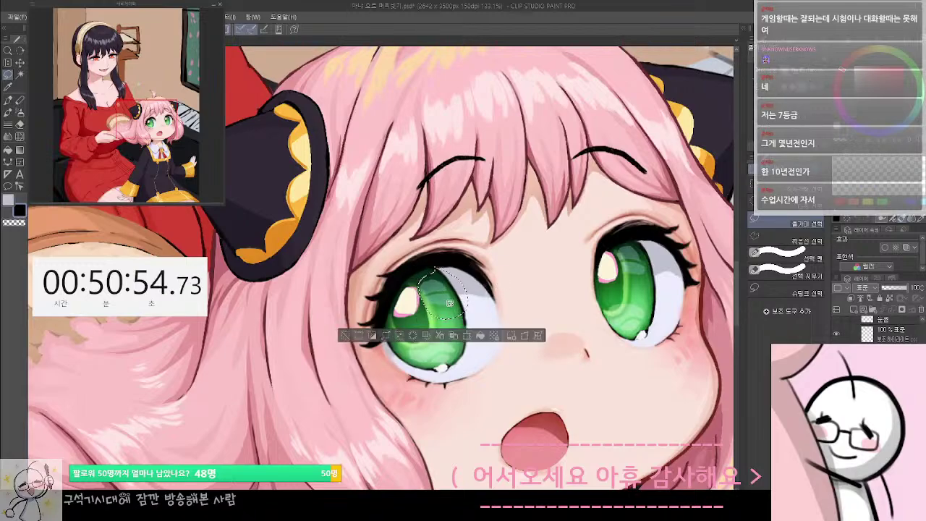
key("Delete")
key("ctrl+d")
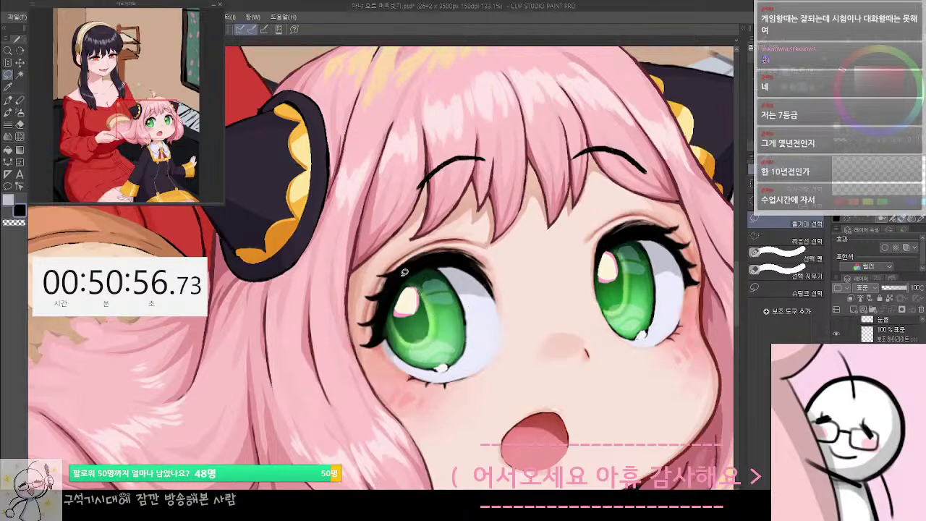
Lasso the large highlight in the left-hand eye, nudge it toward the iris's outer edge, compare before and after, and deselect it
mouse_move(404, 272)
left_mouse_down()
mouse_move(415, 328)
mouse_move(429, 305)
mouse_move(410, 277)
left_mouse_up()
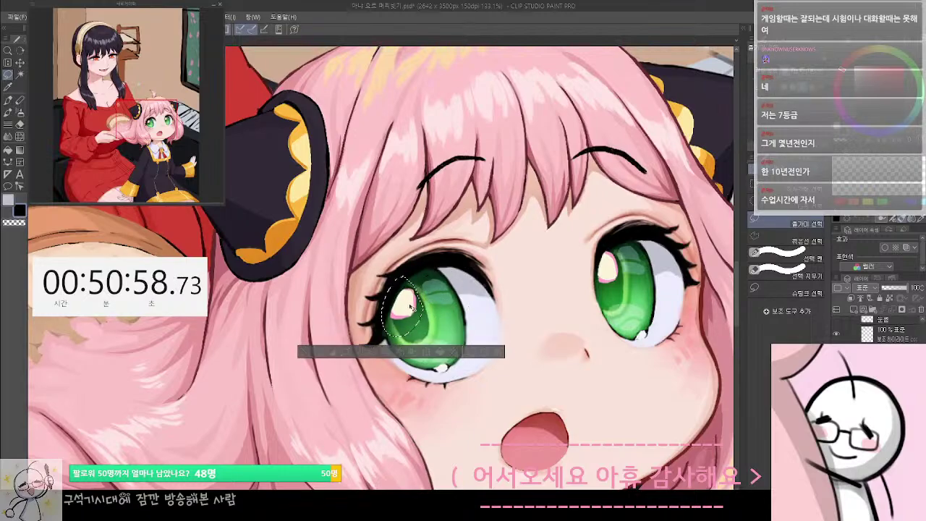
key("ctrl+d")
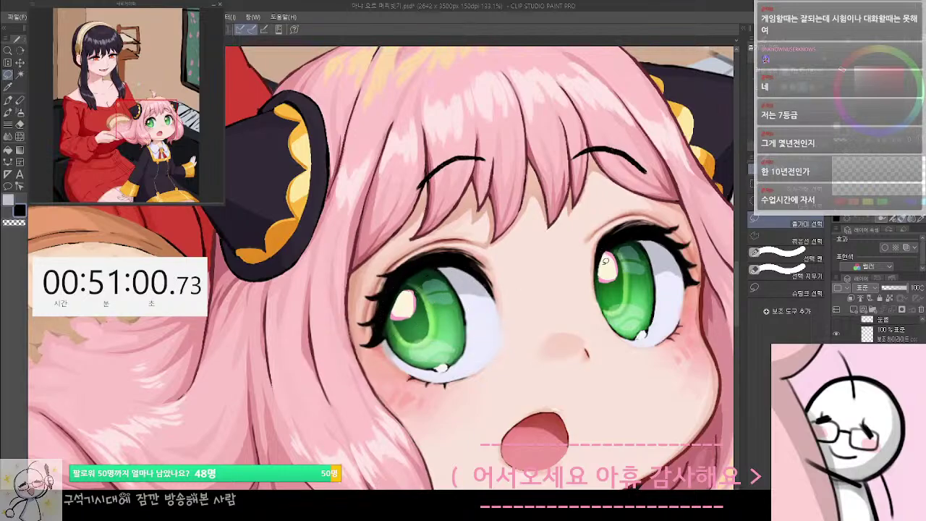
key("ctrl+z")
key("ctrl+z")
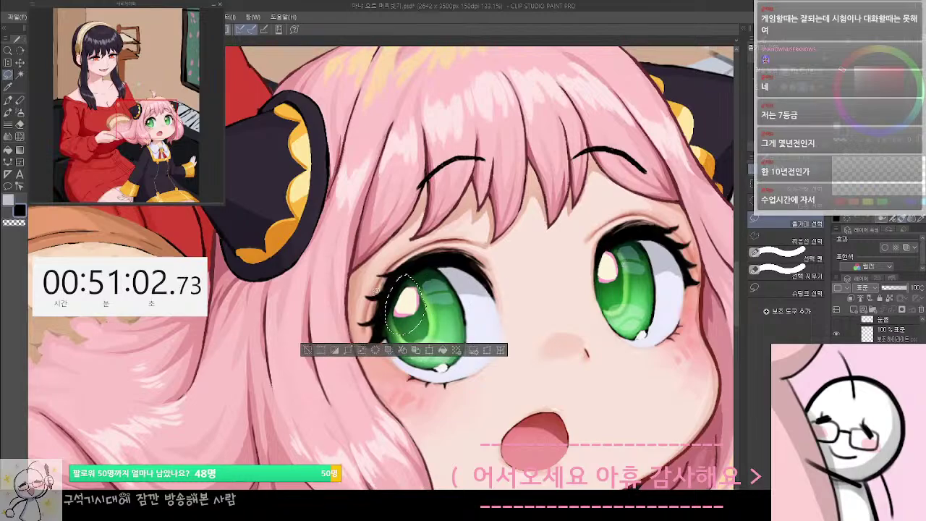
key("ctrl+y")
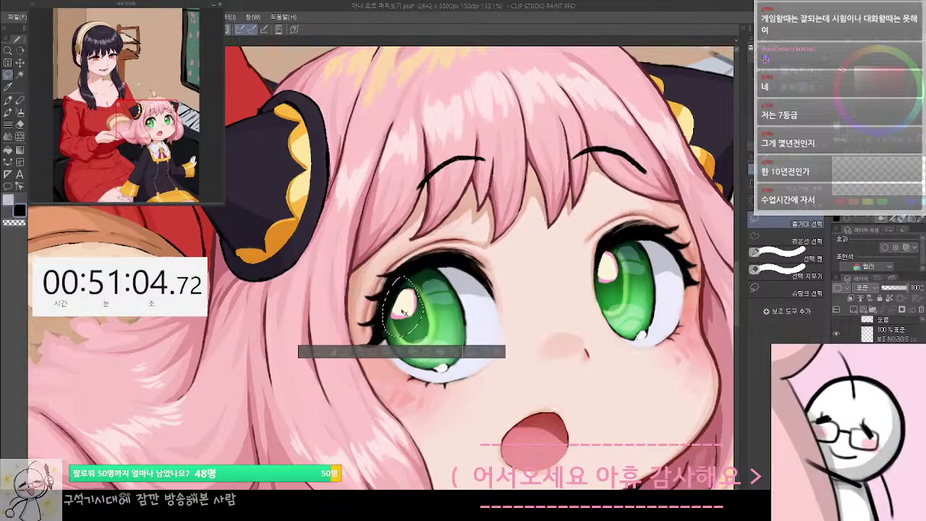
key("ctrl+d")
Lasso and slightly shift the large highlight in the right-hand eye, and likewise the reflection at the top of that iris
mouse_move(588, 246)
left_mouse_down()
mouse_move(624, 271)
mouse_move(615, 275)
left_mouse_up()
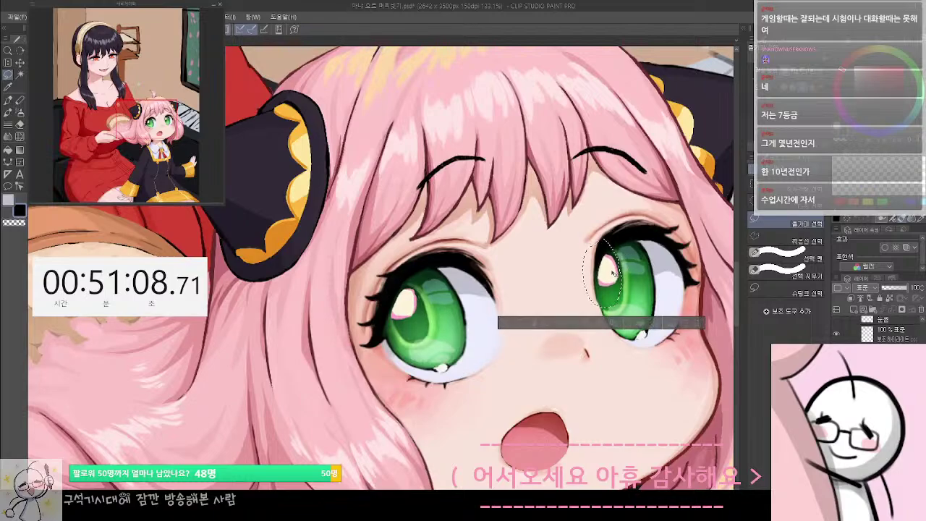
left_click(635, 240)
mouse_move(620, 249)
left_mouse_down()
mouse_move(620, 269)
mouse_move(639, 234)
mouse_move(627, 239)
left_mouse_up()
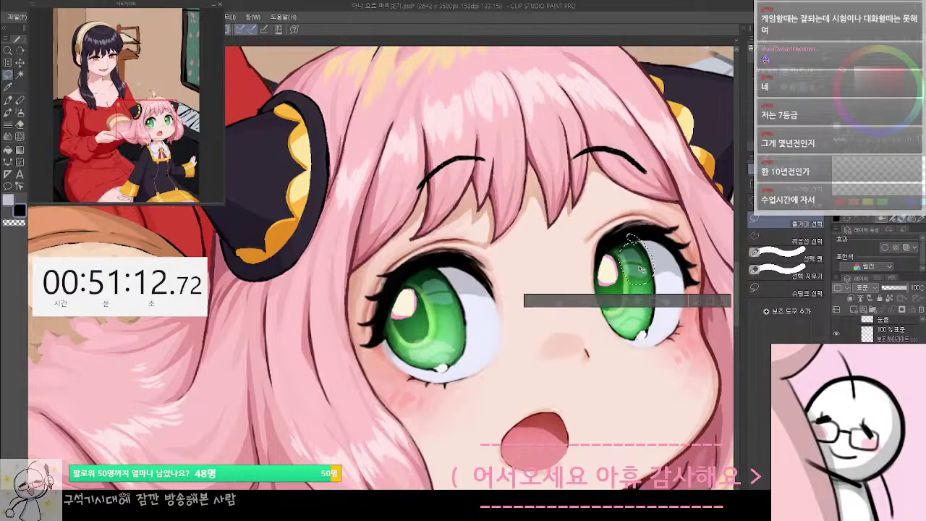
left_click(643, 274)
Examine the girl's face and both eyes from a distance and up close to judge the moved highlights
scroll(596, 288, "down", 3)
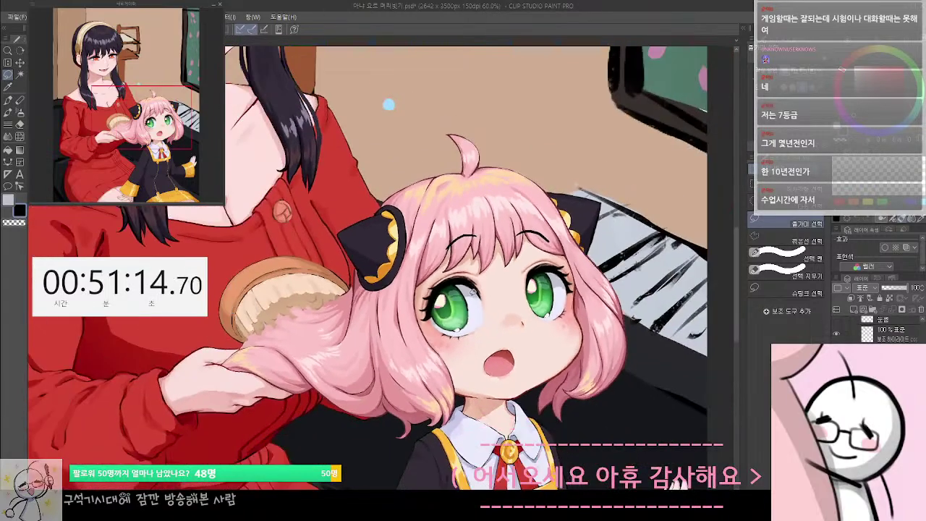
scroll(527, 340, "up", 1)
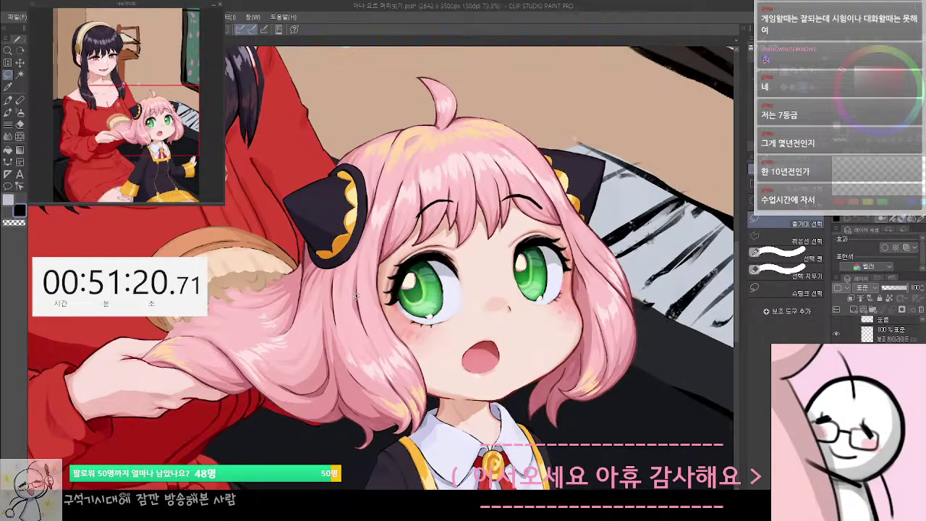
left_click_drag(452, 345, 513, 355)
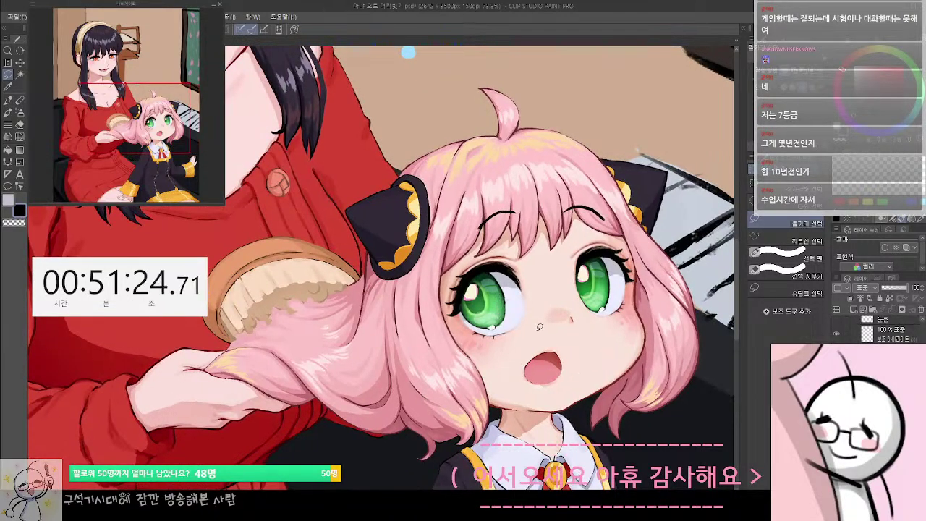
scroll(540, 307, "down", 3)
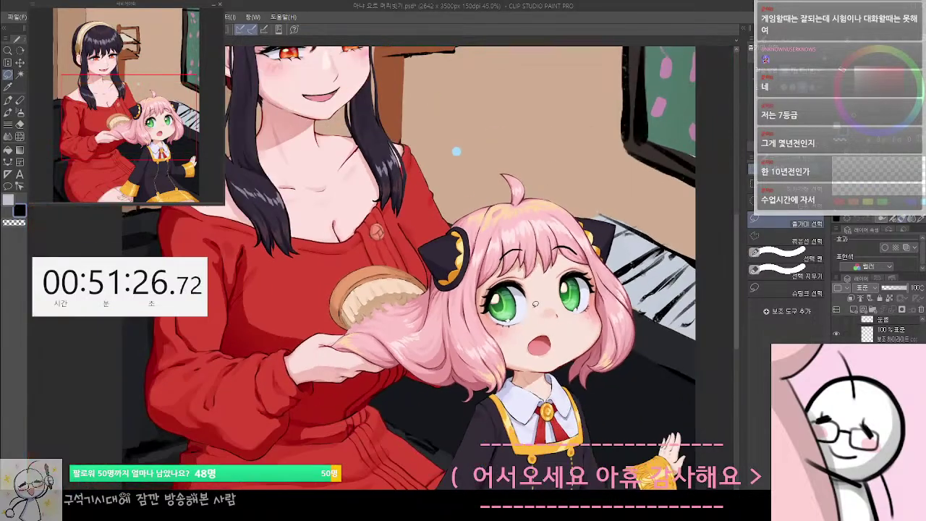
scroll(498, 207, "up", 4)
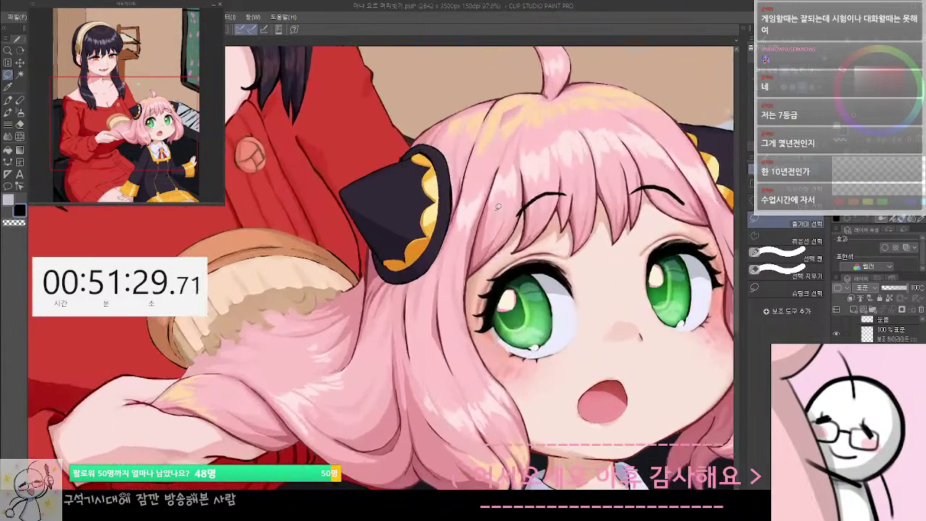
left_click_drag(559, 329, 459, 306)
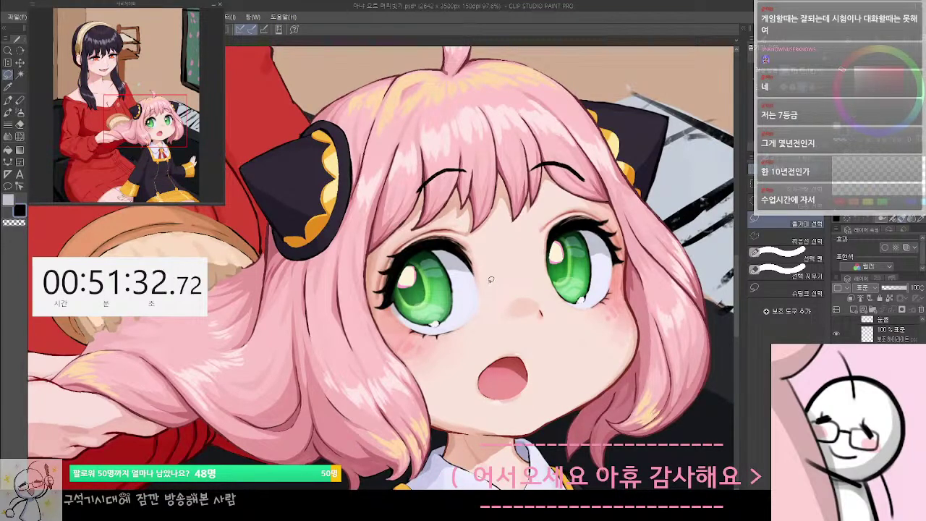
left_click_drag(495, 299, 522, 316)
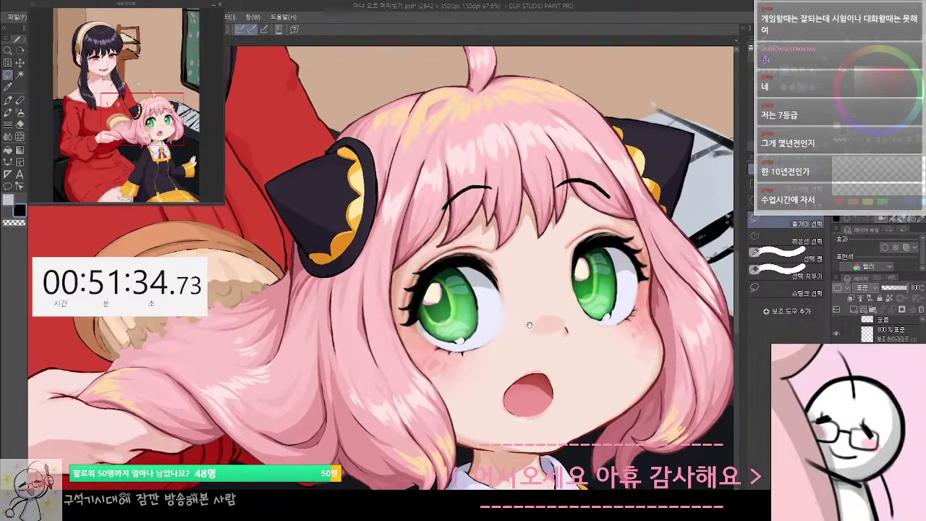
left_click_drag(591, 390, 606, 401)
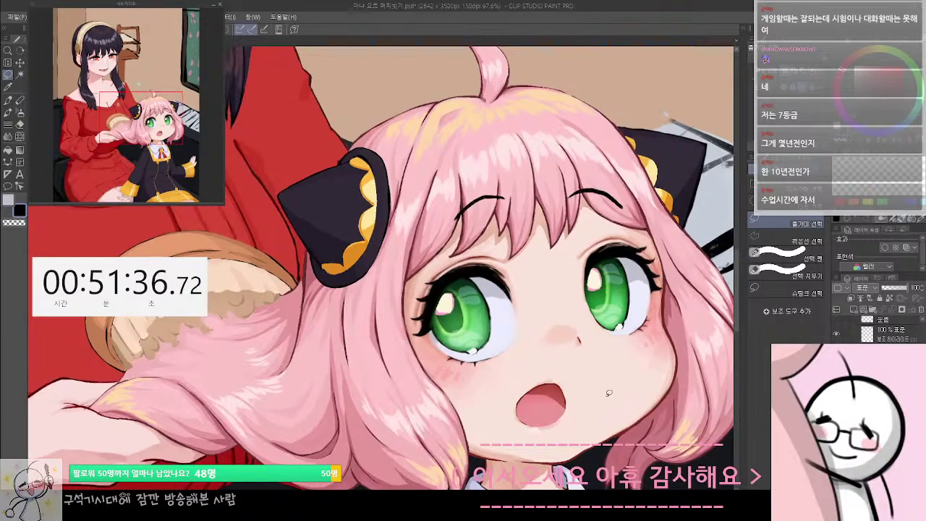
Switch to the brush and refine the outer edge of the right-hand iris, comparing it with and without the last change
key("b")
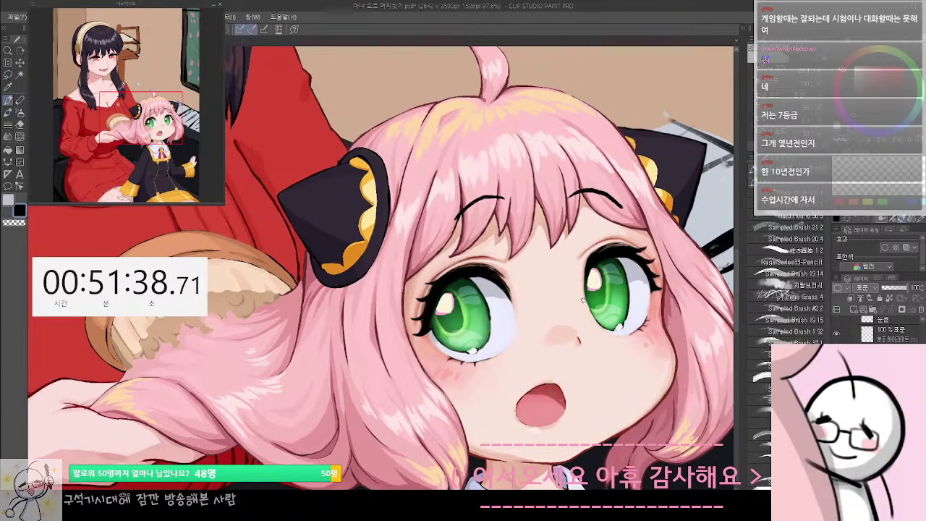
key("p")
scroll(613, 269, "up", 2)
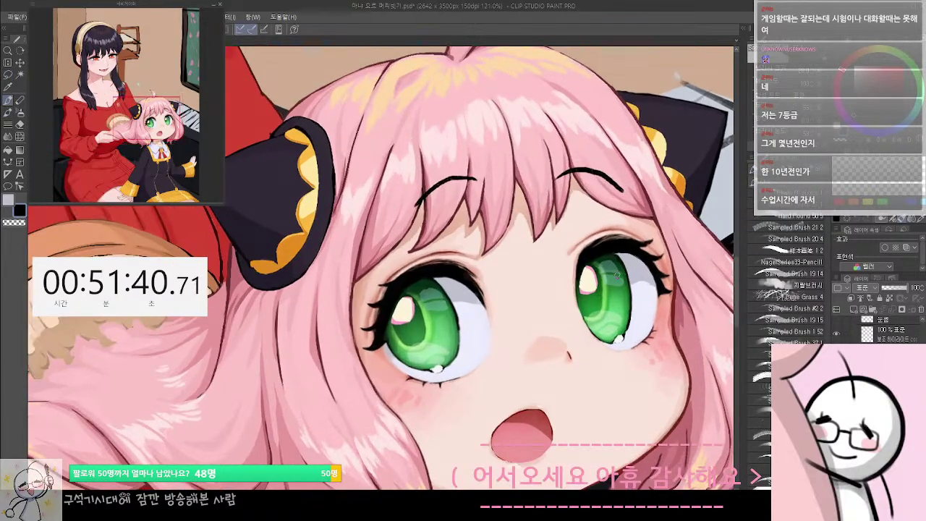
left_click_drag(636, 299, 619, 262)
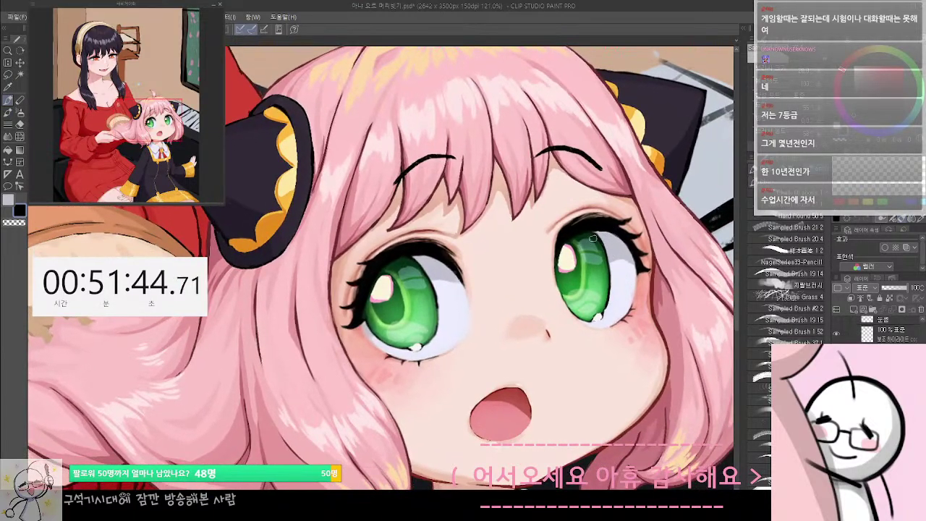
left_click_drag(604, 254, 607, 258)
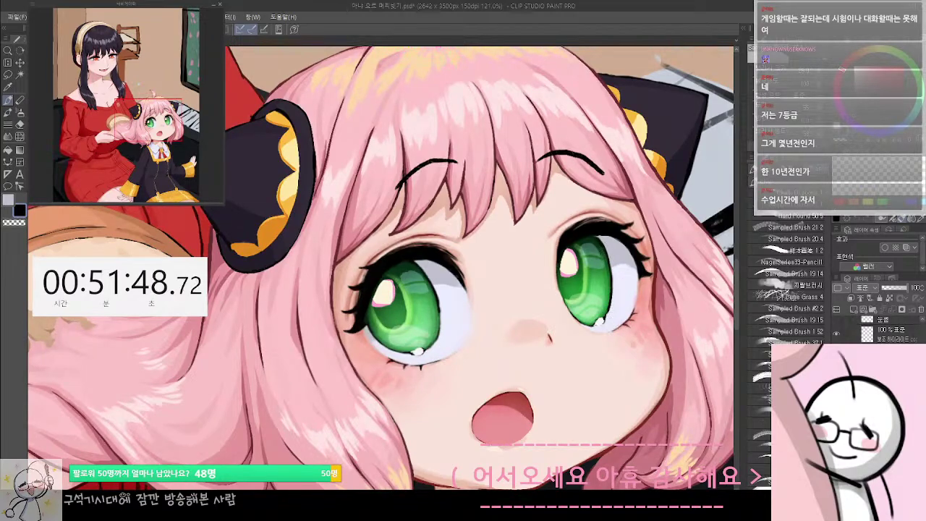
left_click_drag(606, 271, 619, 281)
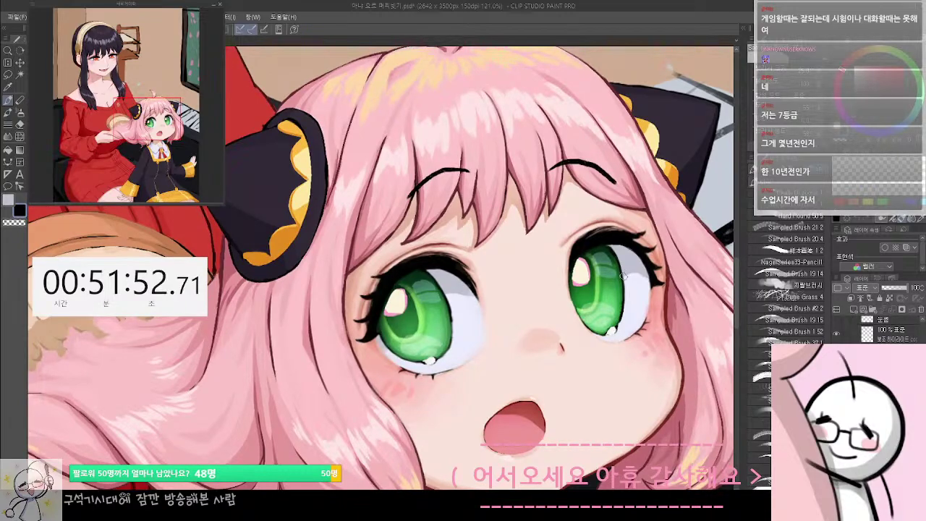
left_click(837, 457)
left_click(836, 457)
key("ctrl+z")
key("ctrl+y")
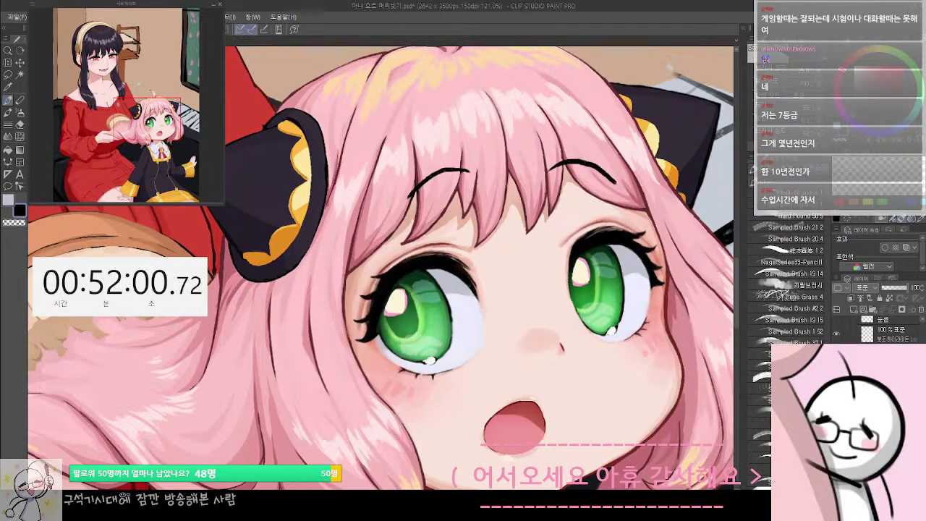
Try a vertical stroke along the outer edge of the right-hand iris and undo it
left_click_drag(655, 332, 658, 335)
left_click_drag(624, 265, 626, 309)
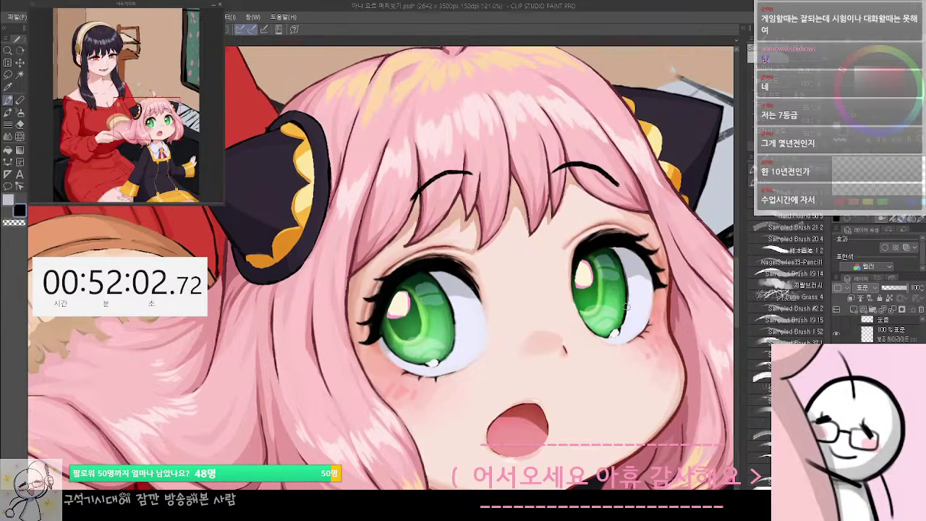
key("ctrl+z")
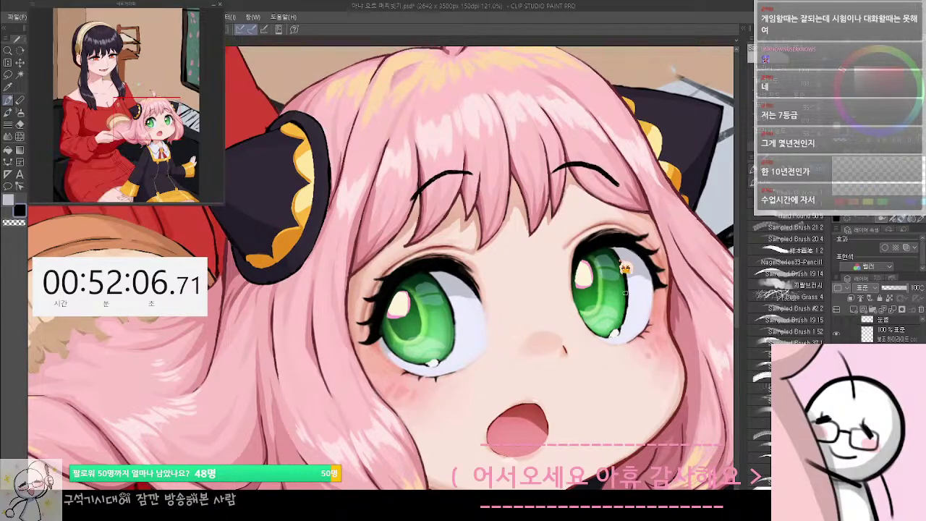
left_click_drag(642, 278, 633, 291)
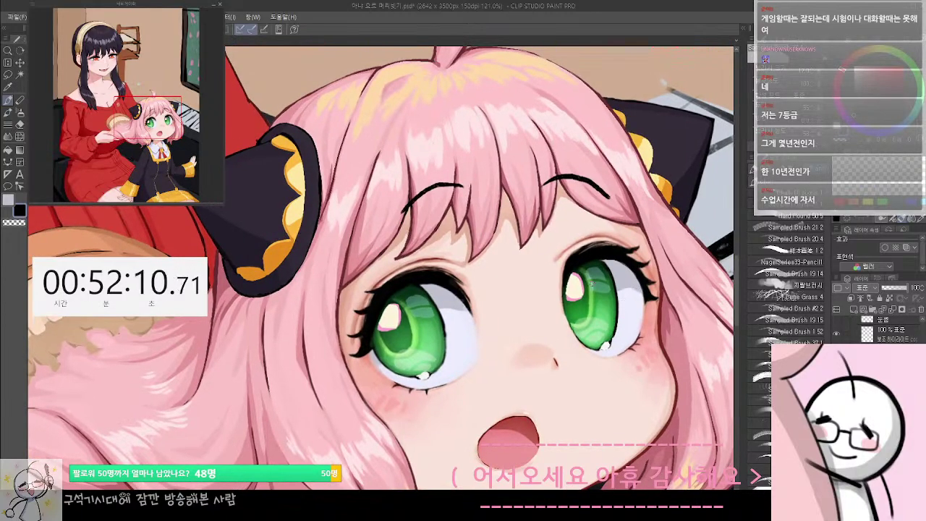
Doodle a black rounded rectangle with short lines inside on the face between the eyes, plus small marks and dashes below it
mouse_move(481, 263)
left_mouse_down()
mouse_move(524, 256)
mouse_move(486, 266)
mouse_move(555, 291)
mouse_move(493, 246)
mouse_move(529, 275)
left_mouse_up()
key("ctrl+z")
left_click_drag(500, 282, 531, 285)
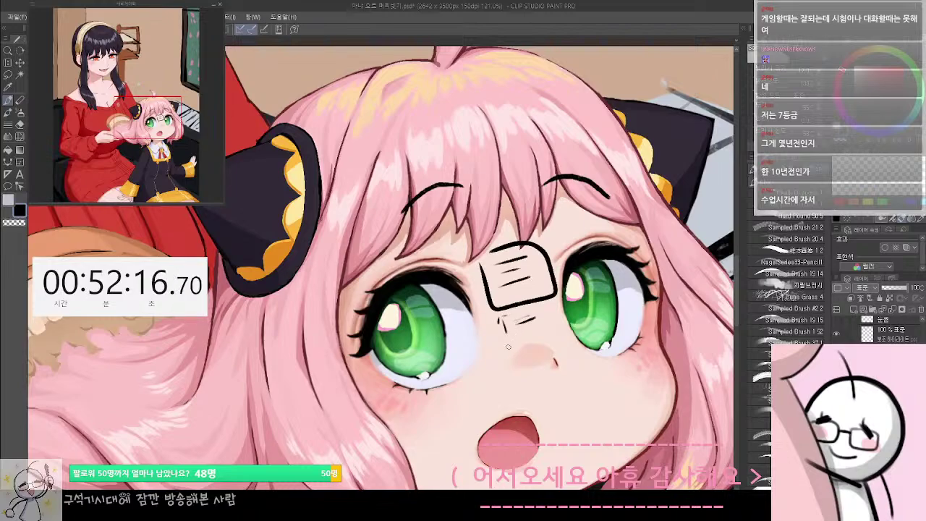
left_click(509, 348)
left_click_drag(521, 331, 541, 328)
left_click_drag(522, 339, 543, 335)
left_click_drag(518, 369, 511, 362)
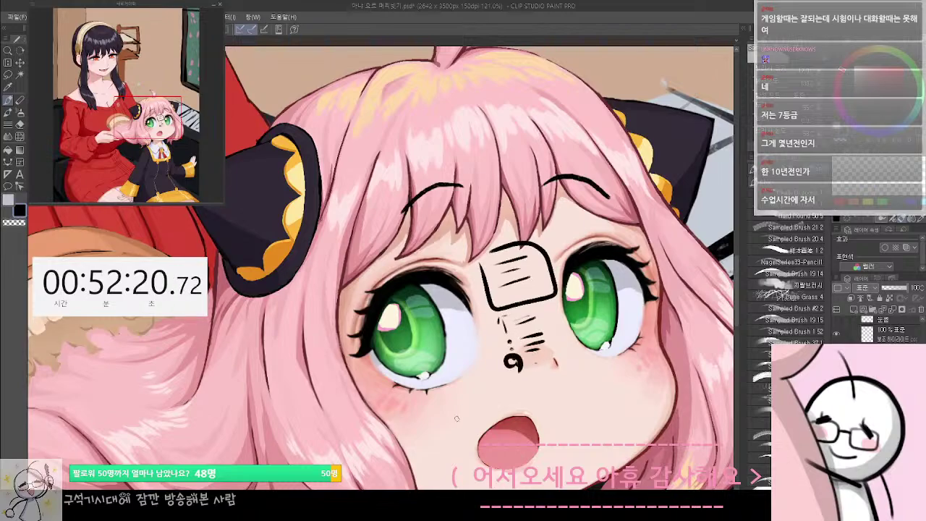
Undo all the strokes of the rectangle-and-lines doodle between the girl's eyes
key("ctrl+z")
key("ctrl+z")
key("ctrl+z")
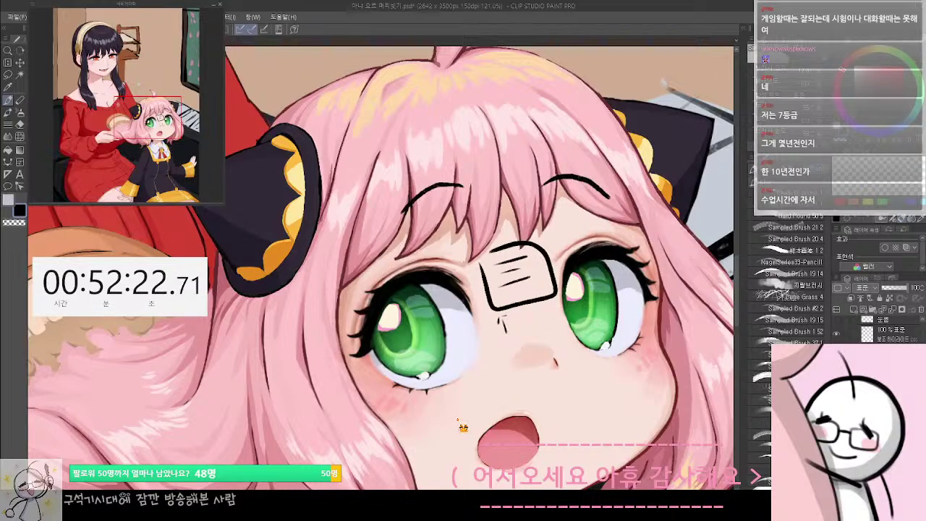
key("ctrl+z")
key("ctrl+z")
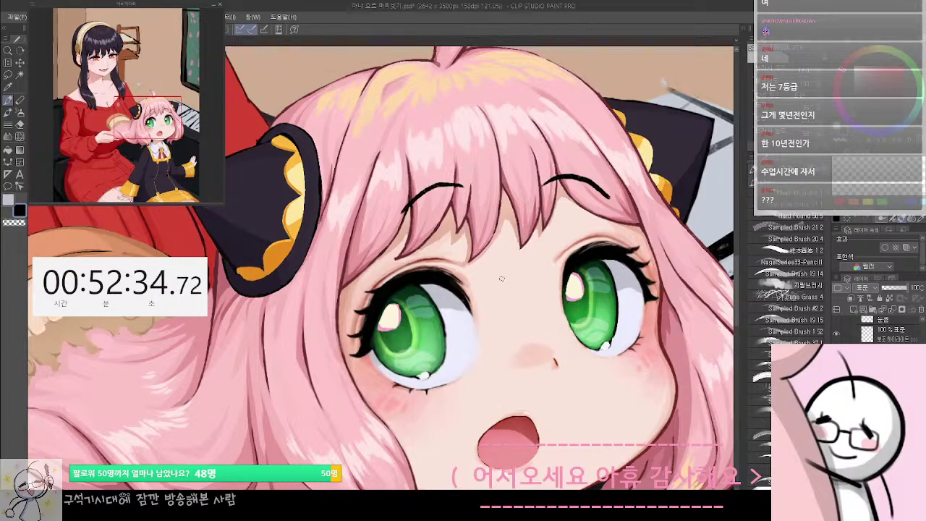
Try a short stroke on the face between the eyes, undo it, and step back through the last iris change to compare
mouse_move(508, 268)
left_mouse_down()
mouse_move(522, 299)
mouse_move(481, 287)
mouse_move(510, 277)
left_mouse_up()
key("ctrl+z")
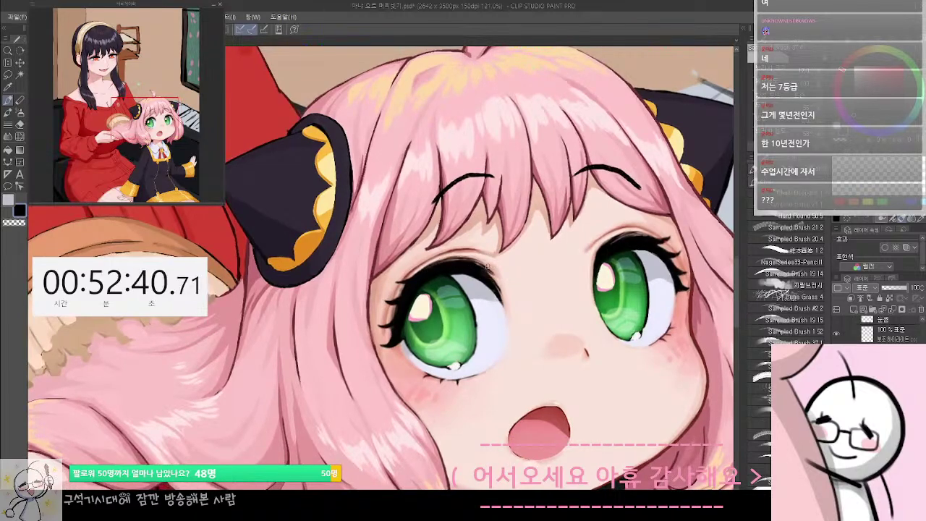
key("ctrl+z")
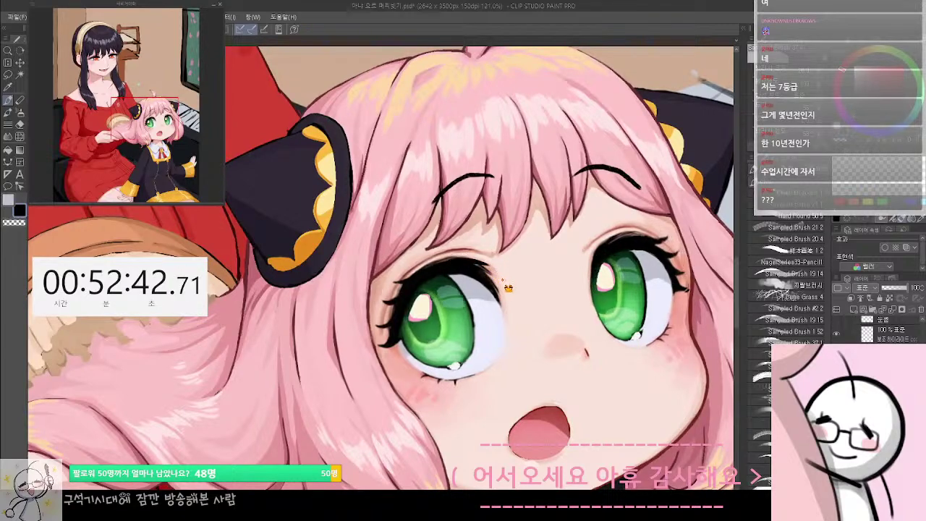
left_click_drag(496, 273, 514, 275)
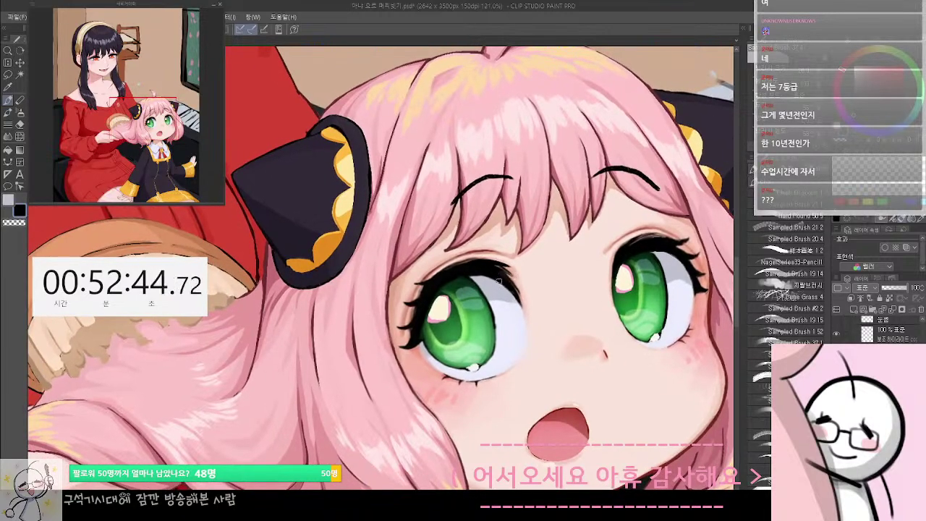
Review the whole illustration and turn on the warm lighting effect layers over both characters
scroll(492, 221, "down", 6)
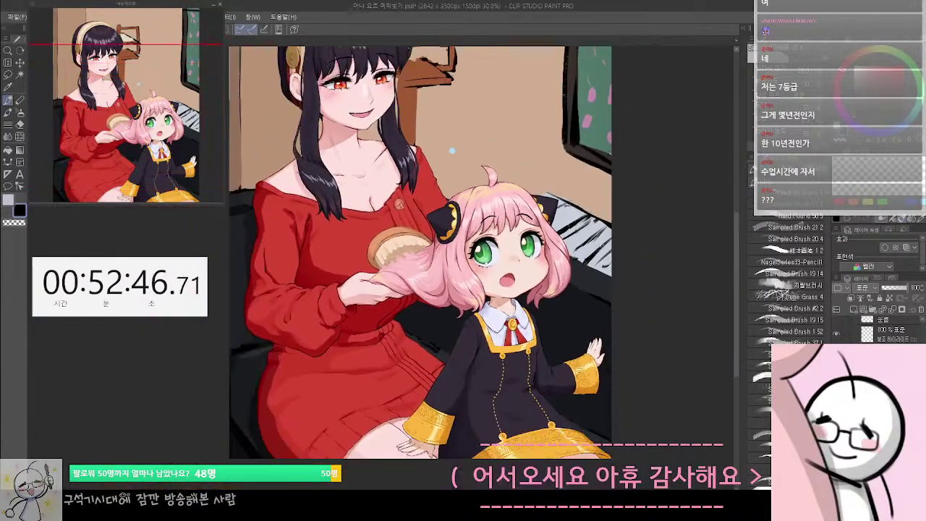
scroll(452, 150, "up", 3)
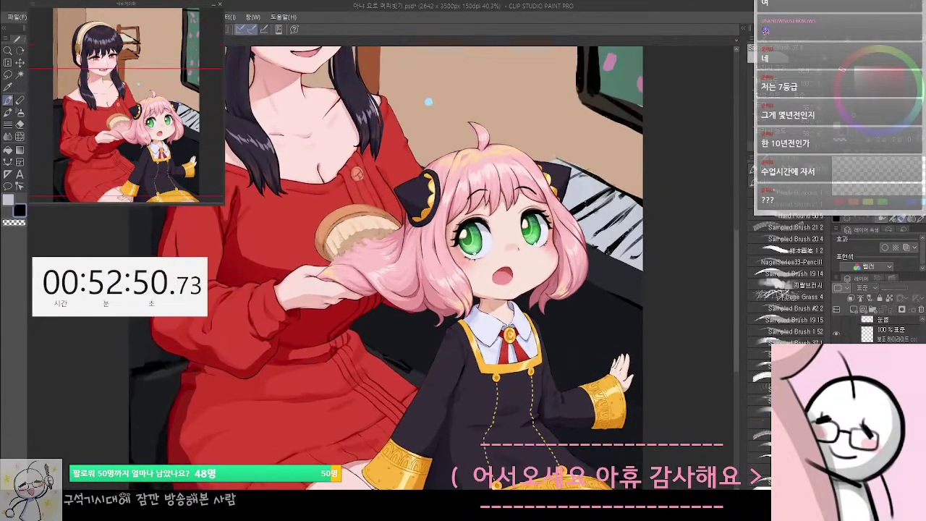
scroll(427, 207, "down", 2)
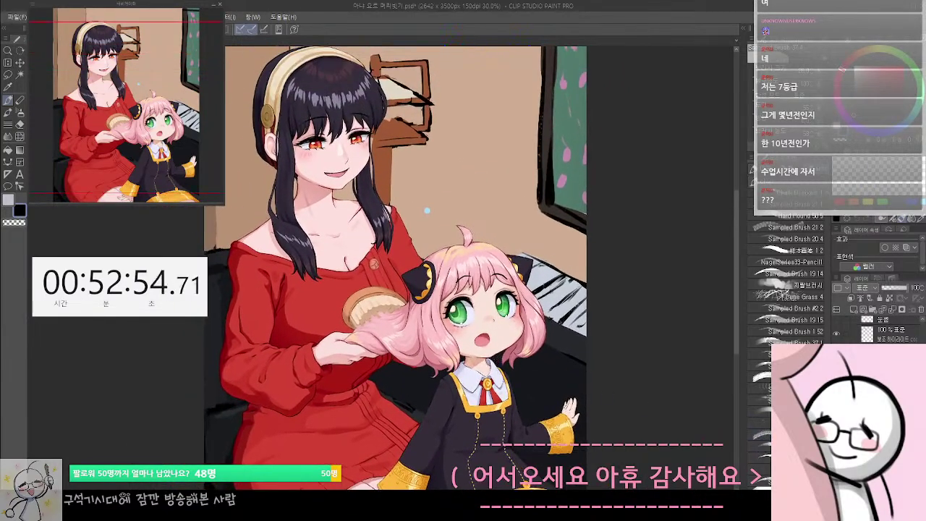
key("ctrl+z")
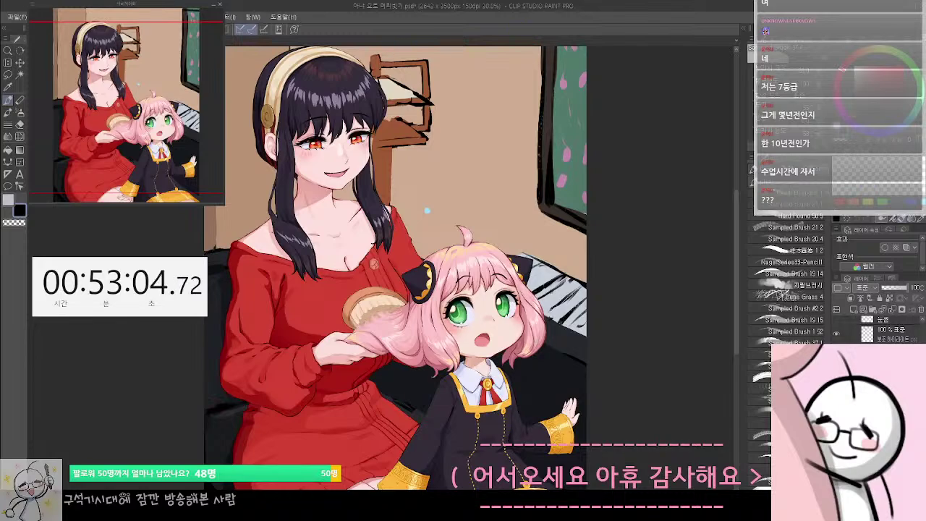
scroll(877, 330, "down", 2)
scroll(879, 329, "up", 3)
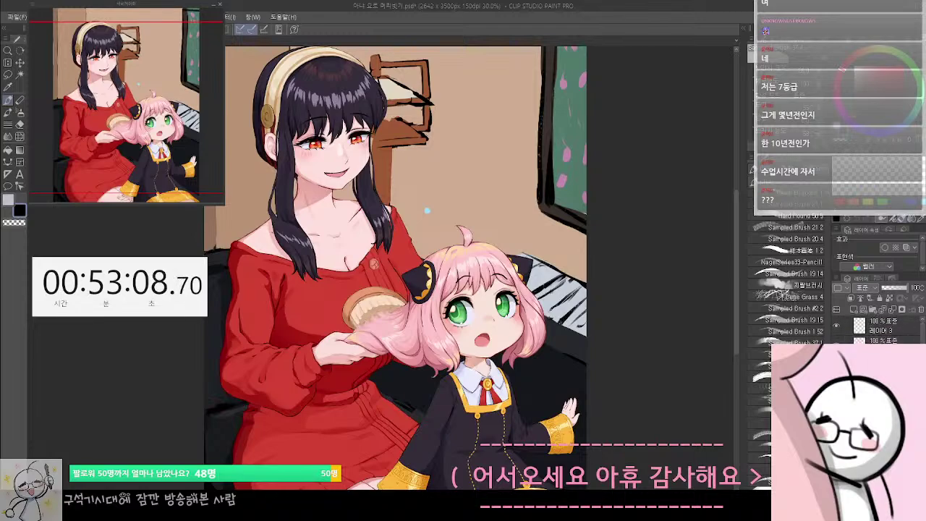
scroll(879, 329, "down", 3)
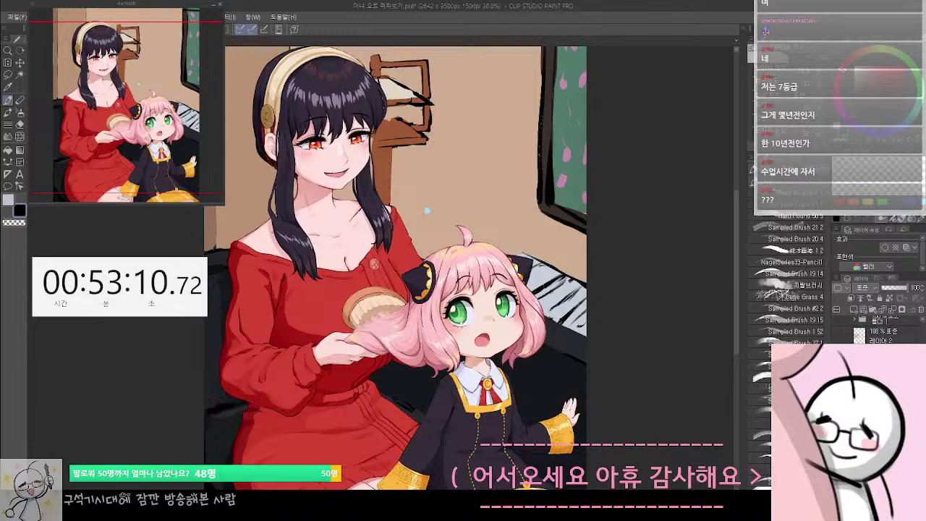
scroll(879, 329, "up", 3)
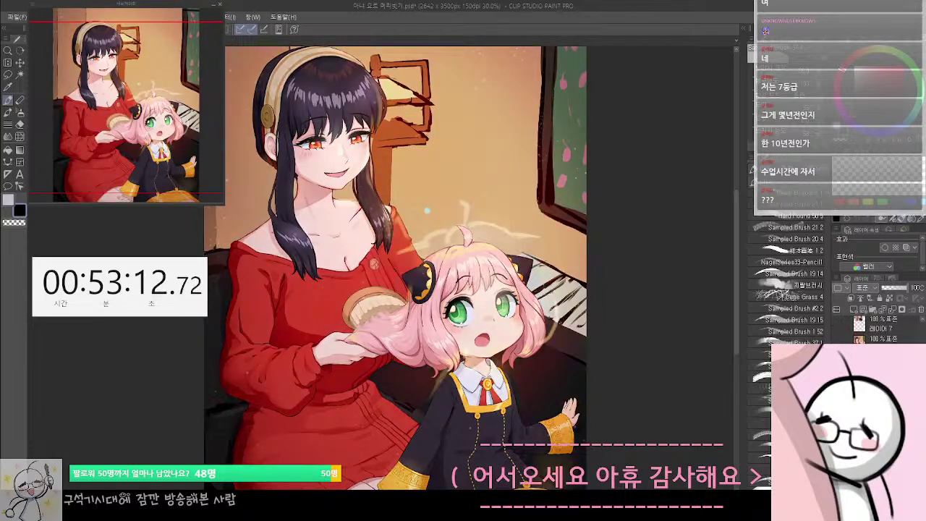
Compare the pink-haired girl's head before and after its reshaping under the warm lighting by repeatedly undoing and redoing the change
scroll(879, 330, "down", 2)
key("ctrl+y")
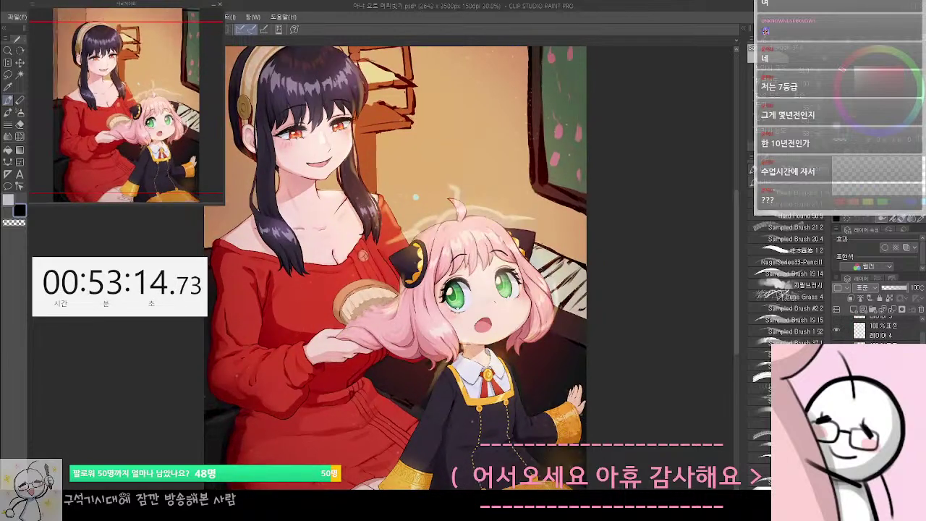
key("ctrl+z")
key("ctrl+y")
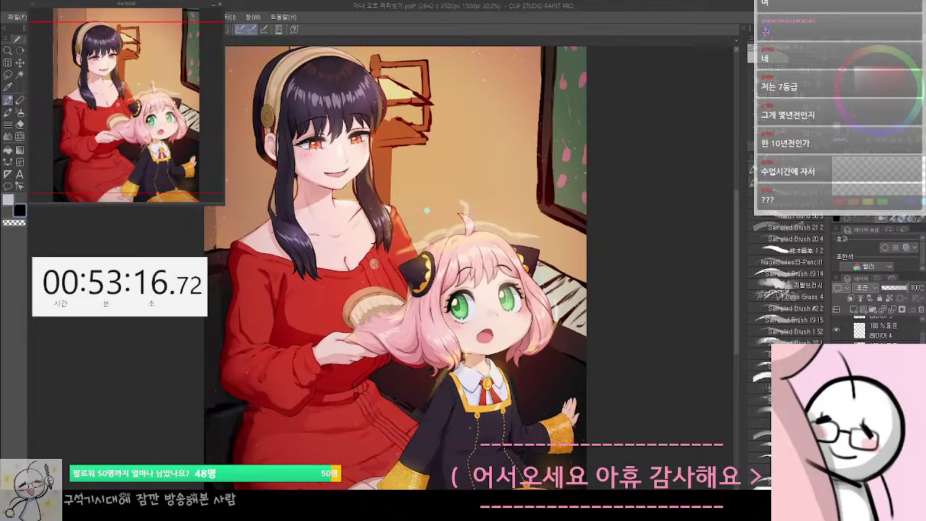
key("ctrl+z")
key("ctrl+y")
key("ctrl+z")
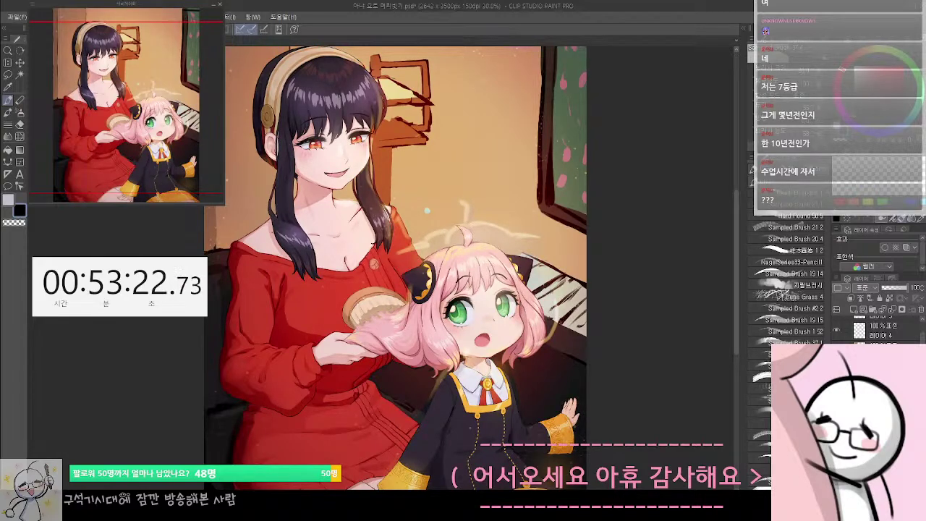
key("ctrl+y")
key("ctrl+z")
left_click_drag(496, 335, 576, 392)
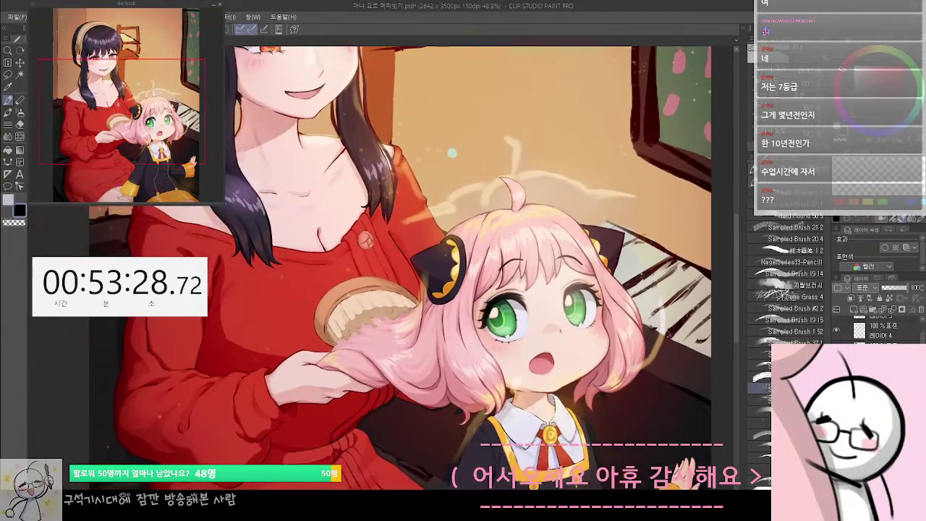
key("ctrl+z")
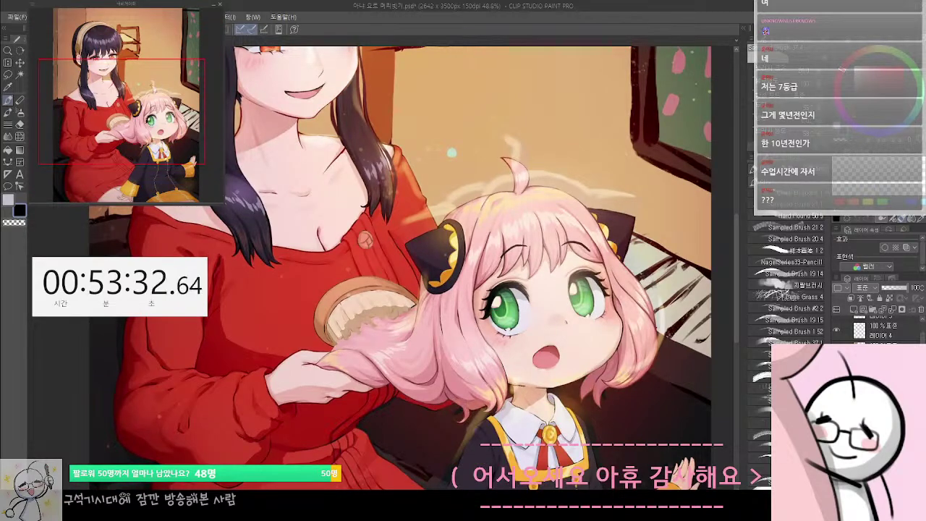
key("ctrl+y")
scroll(623, 374, "down", 3)
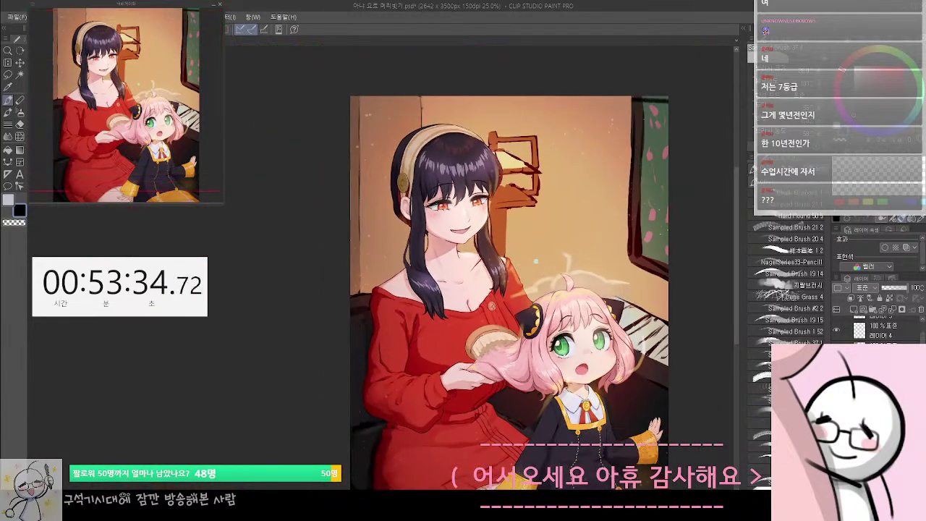
left_click_drag(637, 404, 614, 386)
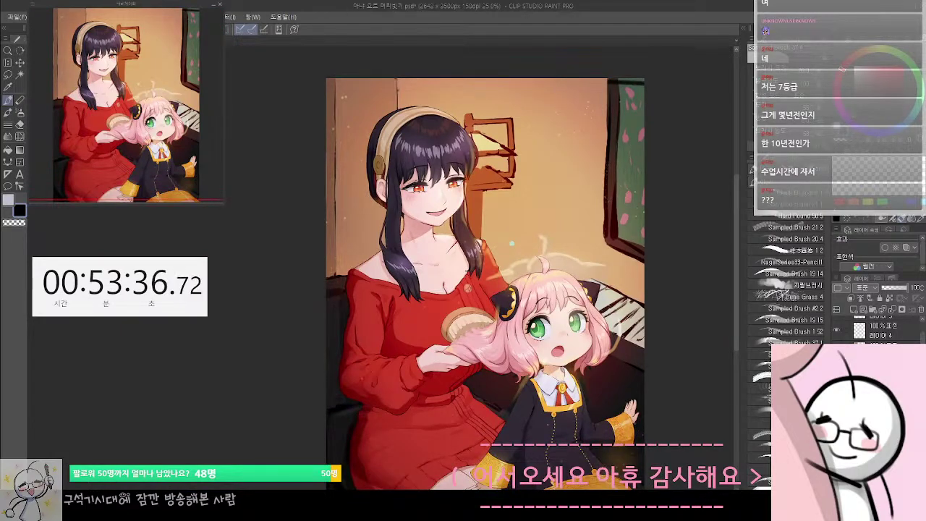
key("ctrl+z")
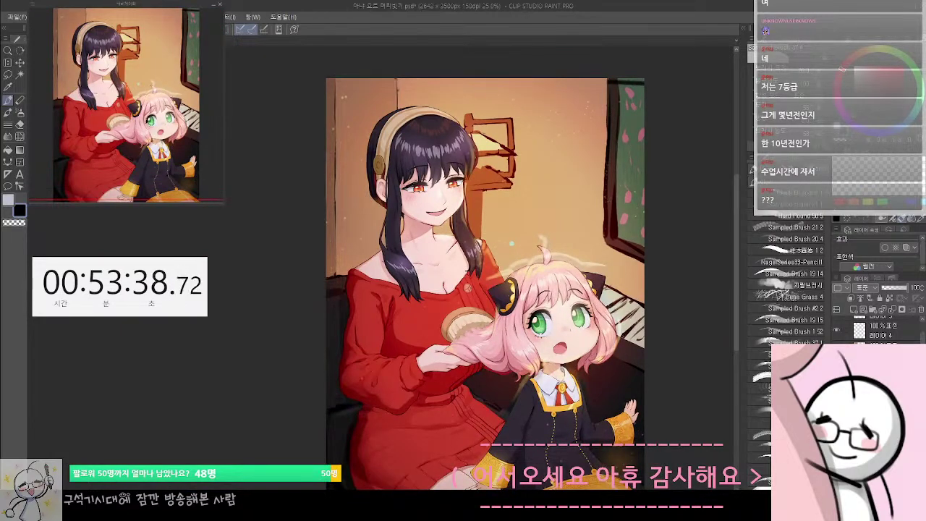
key("ctrl+y")
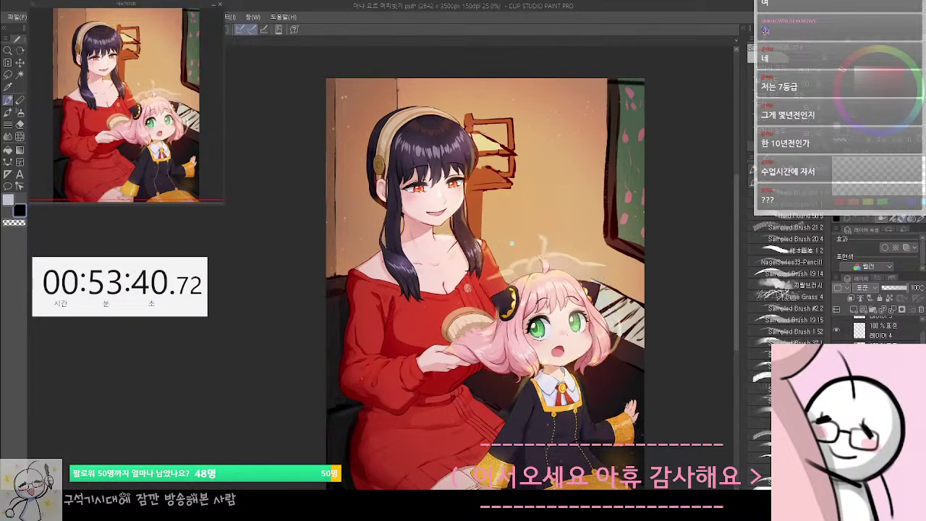
Turn off the warm lighting effects to return to the plain coloured illustration
scroll(876, 329, "down", 2)
scroll(875, 329, "up", 3)
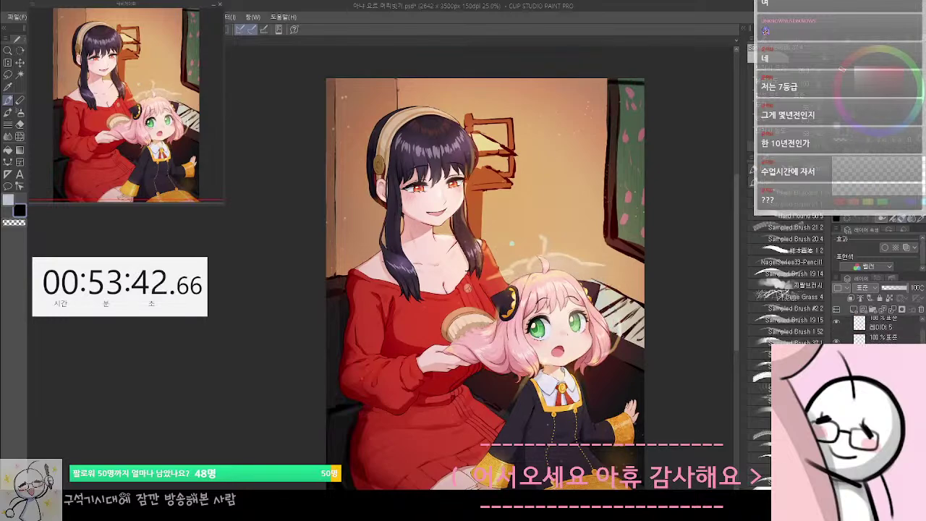
scroll(875, 329, "down", 4)
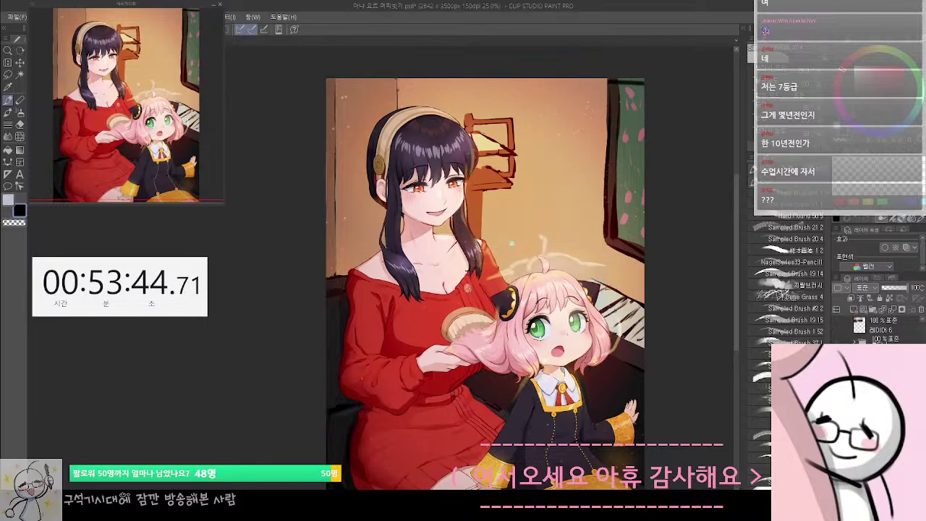
key("ctrl+z")
key("ctrl+minus")
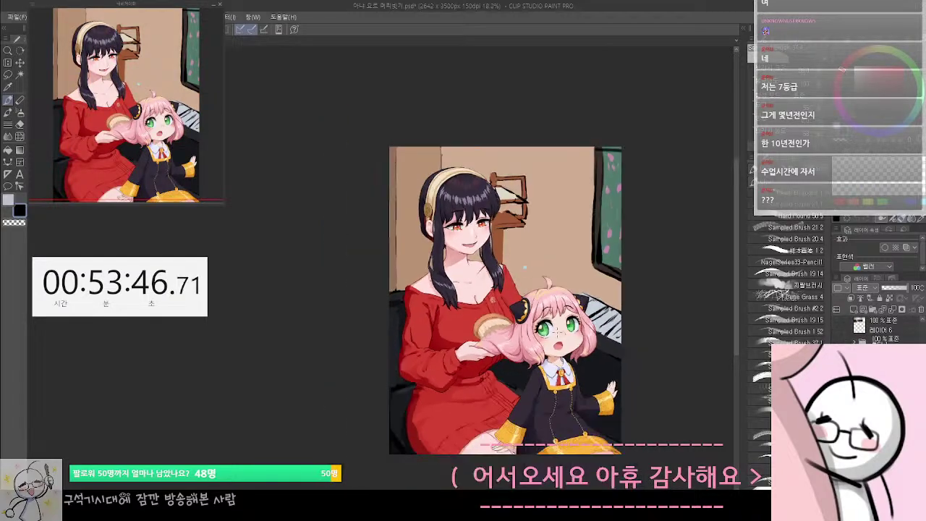
Examine the girl's face and both green eyes up close
key("ctrl+plus")
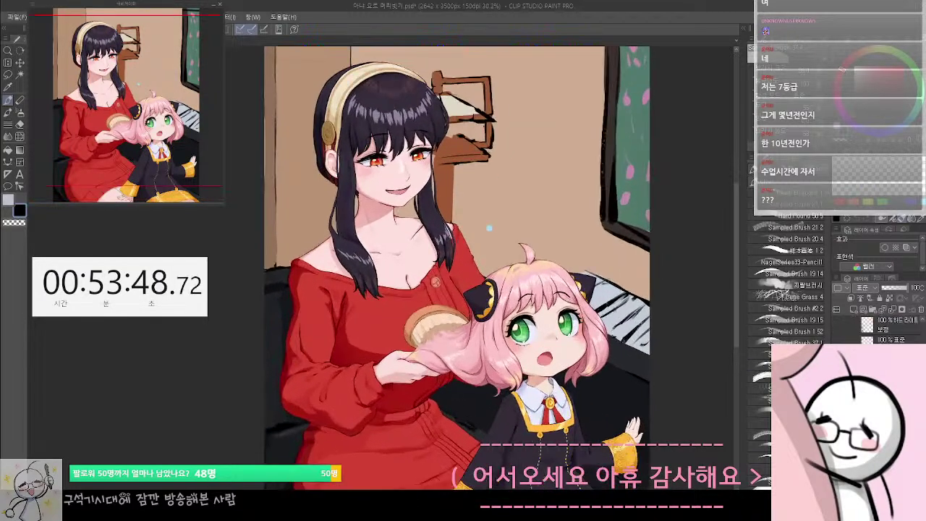
key("ctrl+plus")
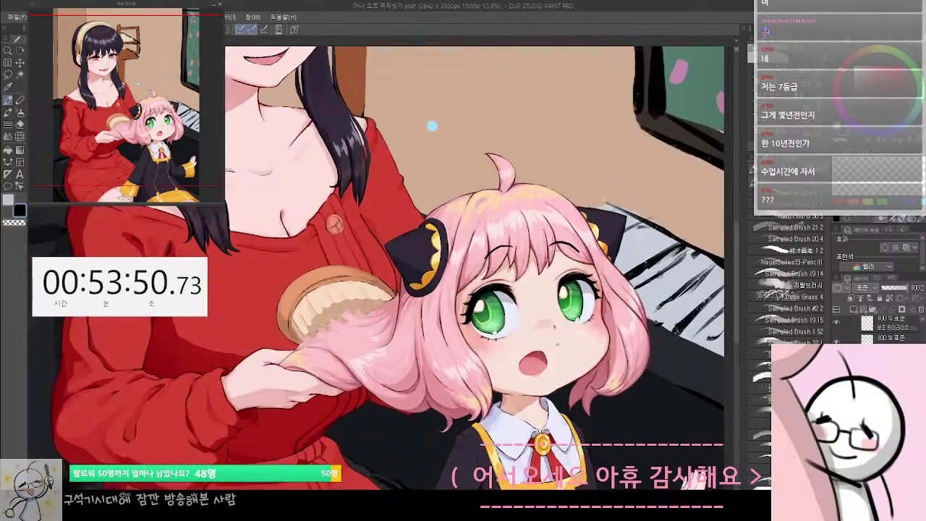
key("ctrl+plus")
key("ctrl+plus")
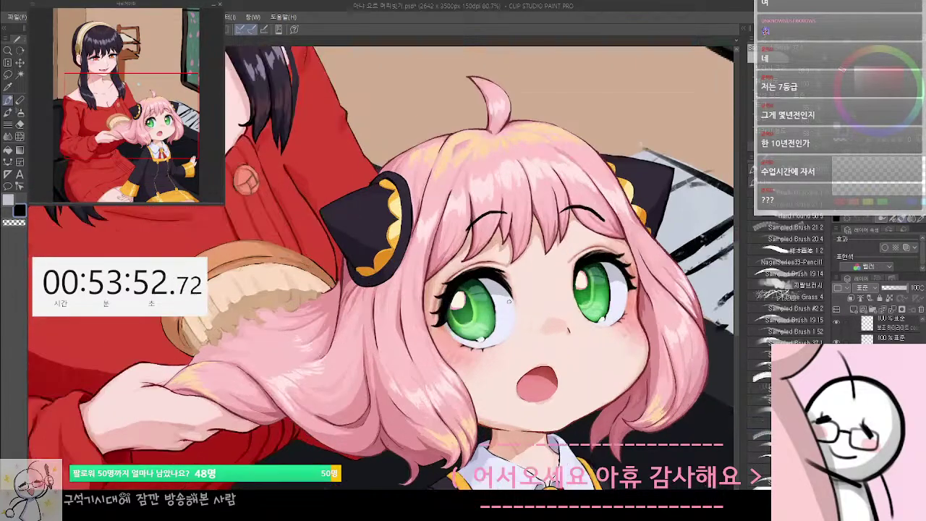
key("ctrl+plus")
key("ctrl+minus")
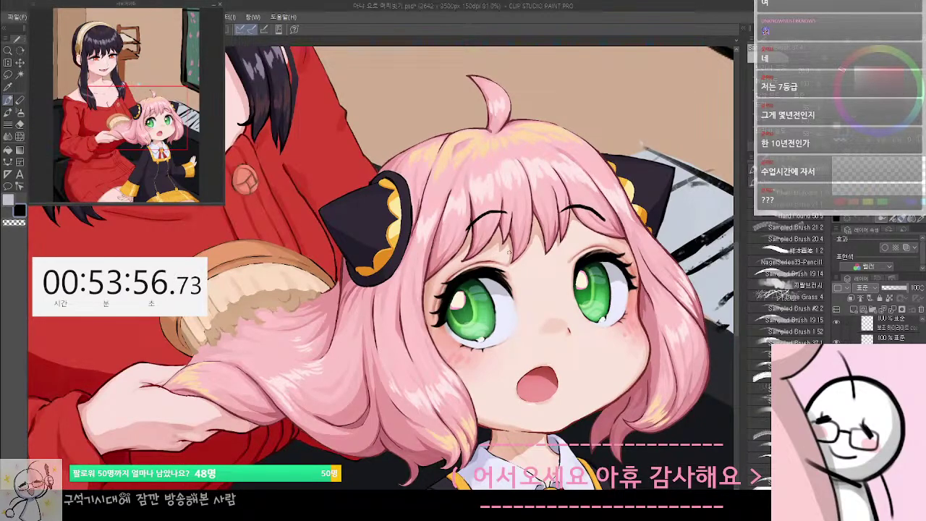
left_click_drag(384, 287, 408, 293)
scroll(408, 293, "up", 2)
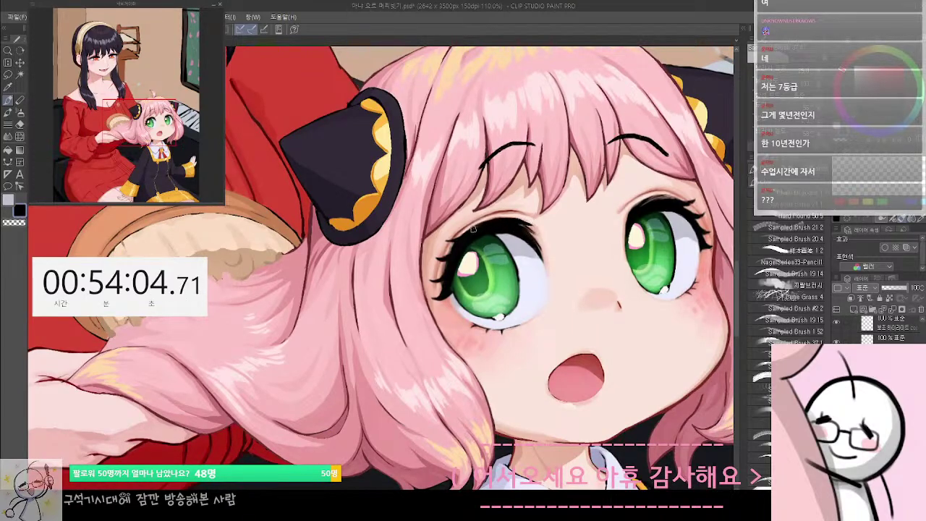
left_click_drag(472, 239, 468, 250)
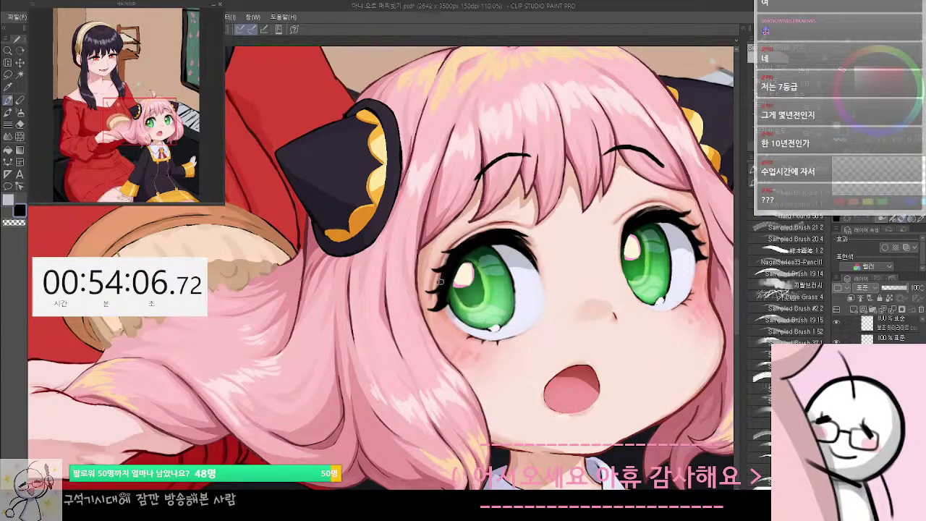
left_click_drag(525, 247, 514, 263)
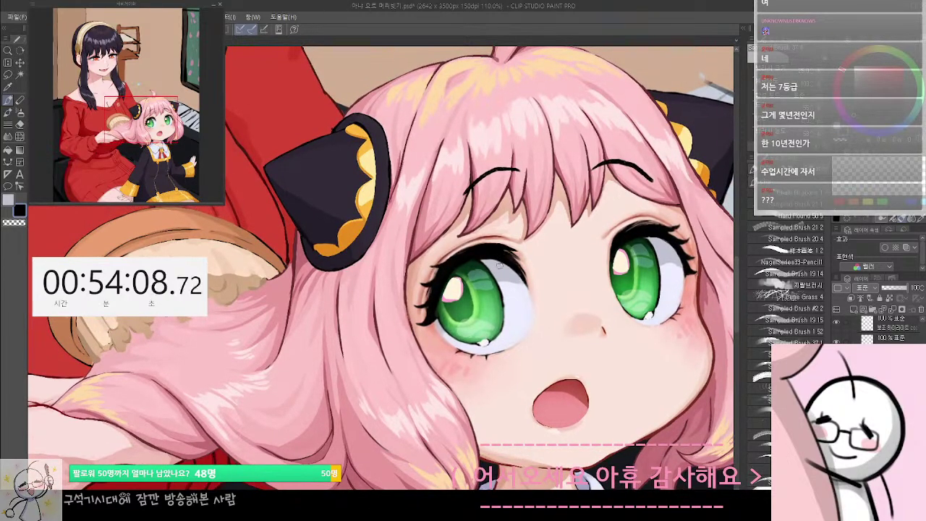
left_click_drag(499, 297, 485, 294)
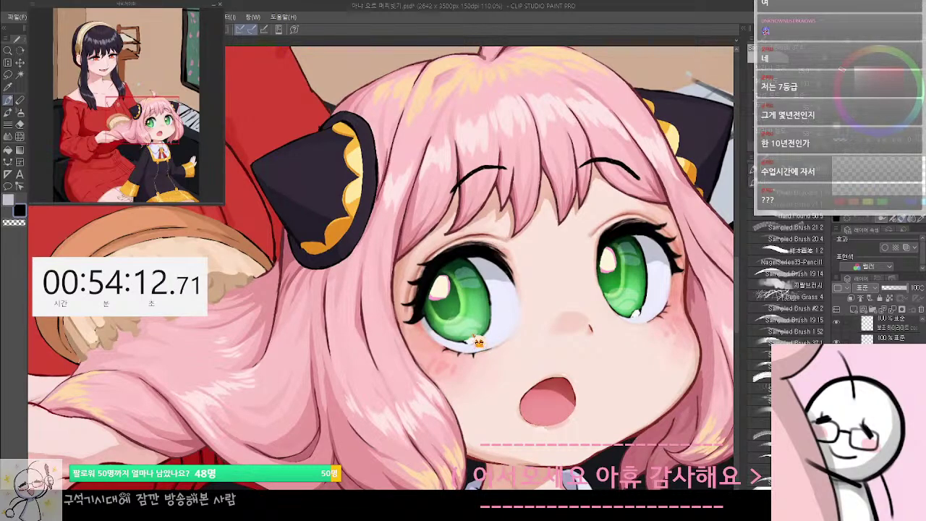
left_click_drag(478, 342, 460, 321)
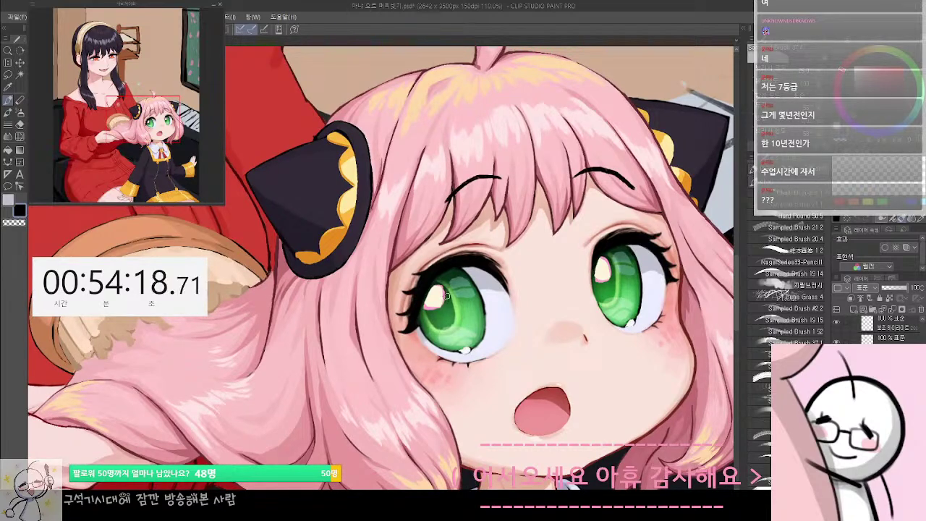
Compare the eyes before and after the last iris change by undoing and redoing it several times
key("ctrl+z")
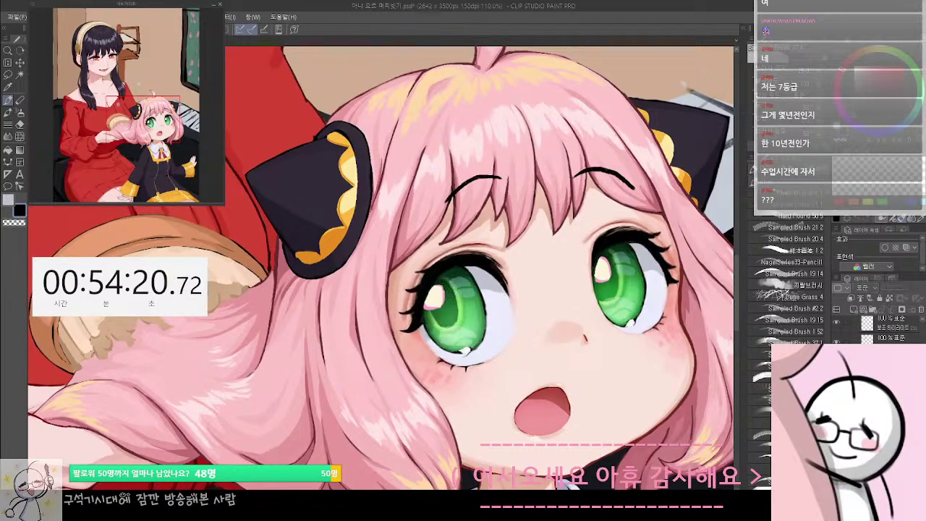
key("ctrl+y")
key("ctrl+z")
key("ctrl+y")
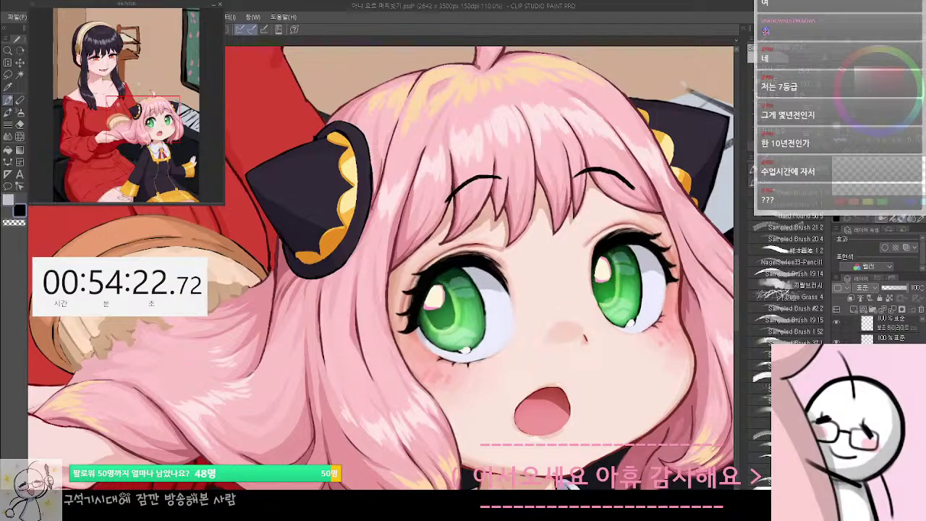
key("ctrl+z")
key("ctrl+y")
Lasso-select the skin around the girl's image-left eye, covering the upper eyelid crease and the area beside the outer lashes
left_click_drag(466, 277, 463, 285)
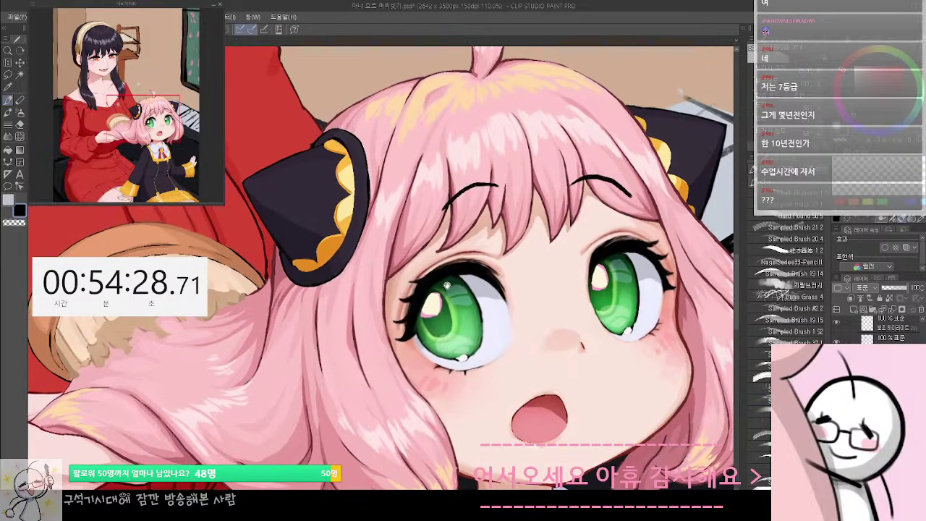
key("m")
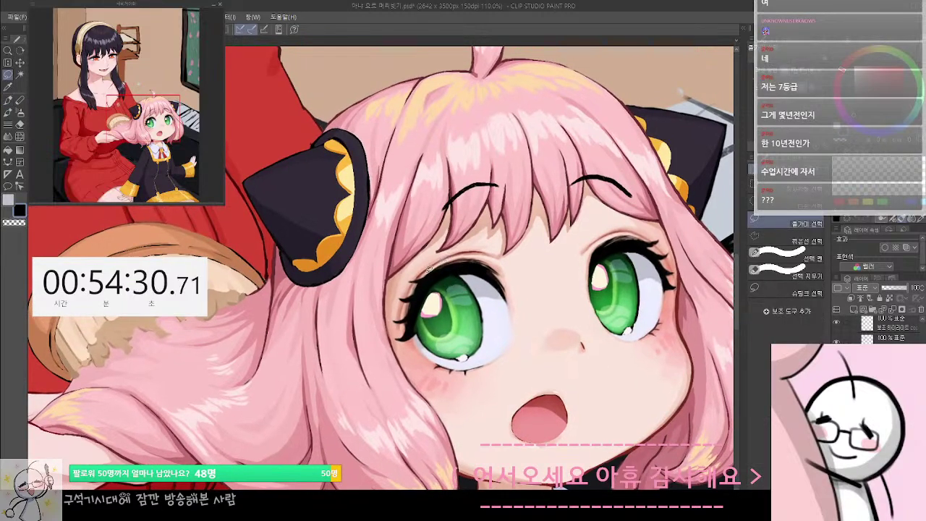
mouse_move(429, 255)
left_mouse_down()
mouse_move(479, 237)
mouse_move(508, 249)
mouse_move(505, 261)
mouse_move(476, 252)
mouse_move(427, 263)
left_mouse_up()
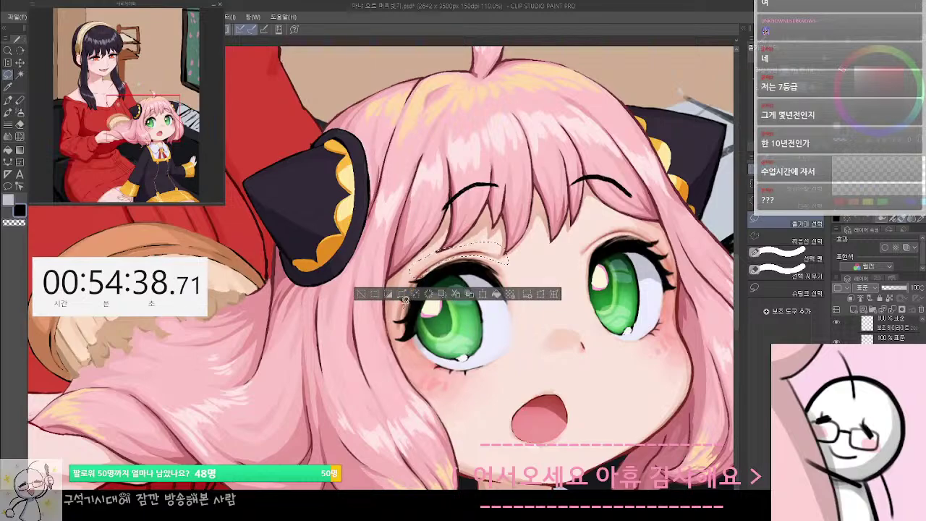
left_click_drag(398, 313, 403, 311)
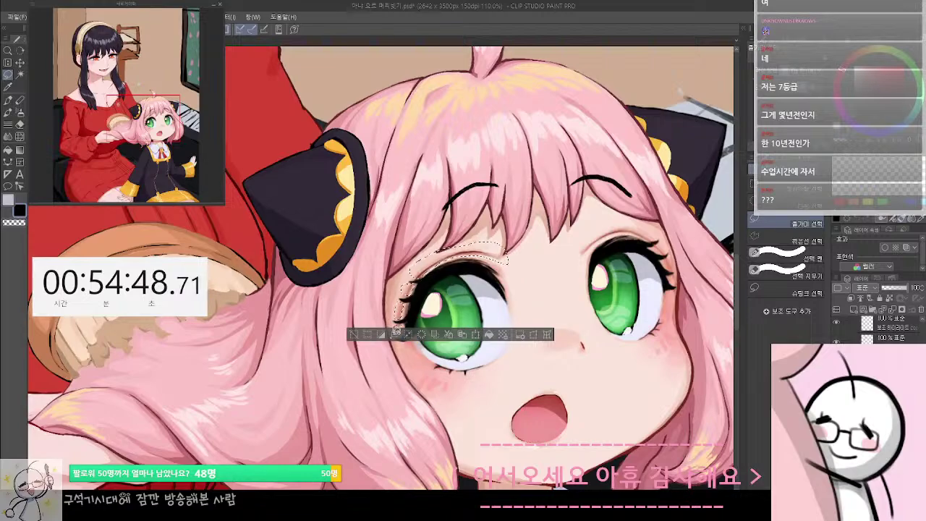
left_click_drag(399, 326, 396, 315)
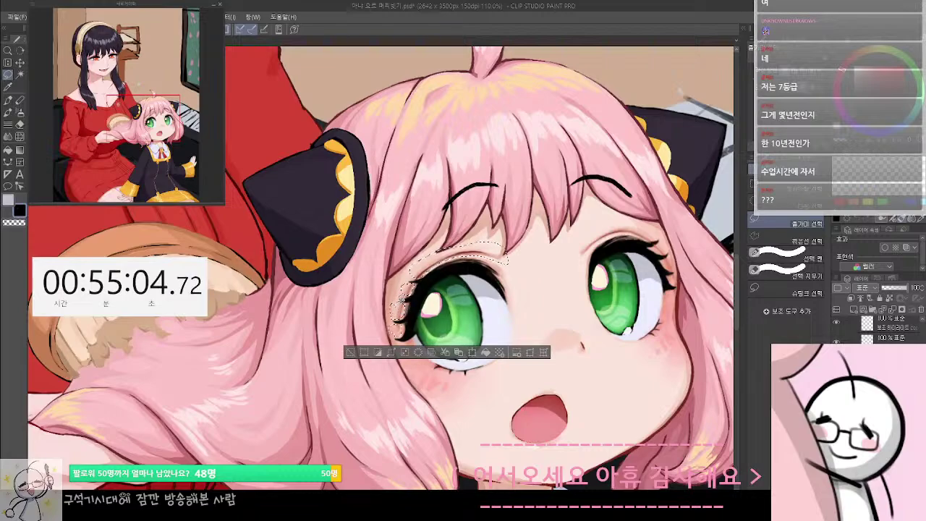
Nudge the selected eyelid skin slightly outward from the image-left eye and clear the selection
left_click_drag(463, 290, 449, 309)
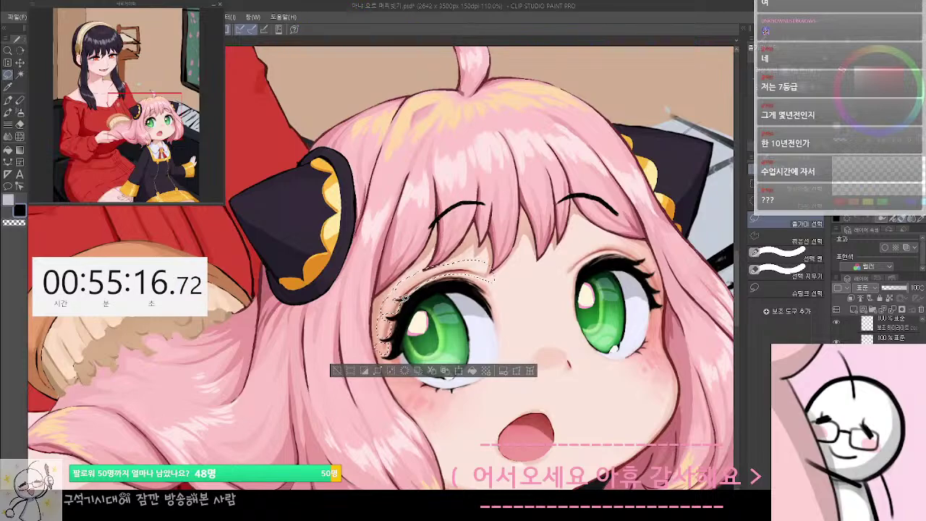
key("ctrl+z")
key("ctrl+z")
key("ctrl+z")
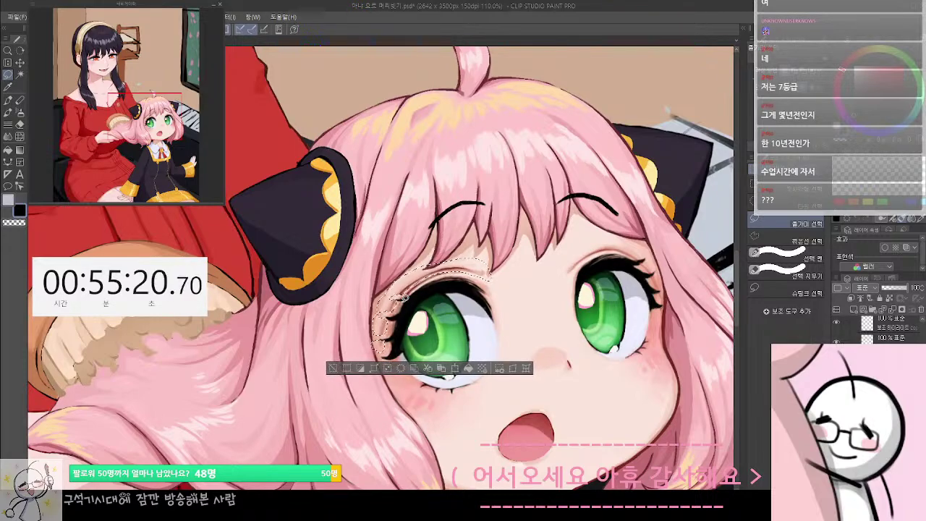
key("ctrl+d")
Try brush strokes along the upper lash line of the image-left eye and undo them
key("b")
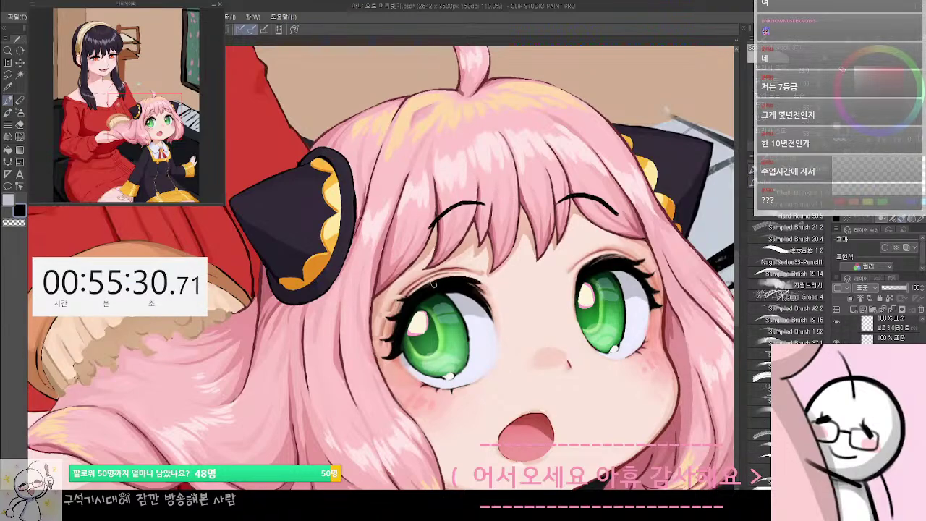
left_click_drag(466, 280, 429, 283)
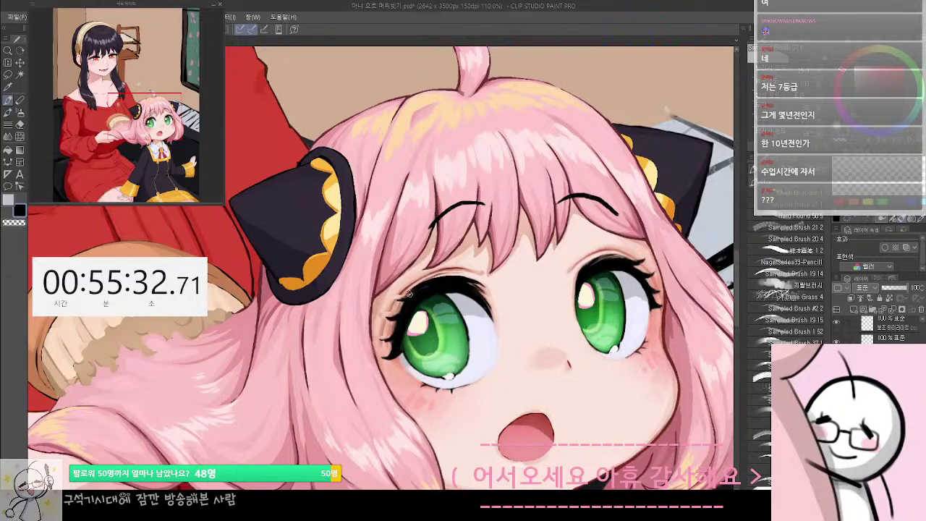
key("ctrl+z")
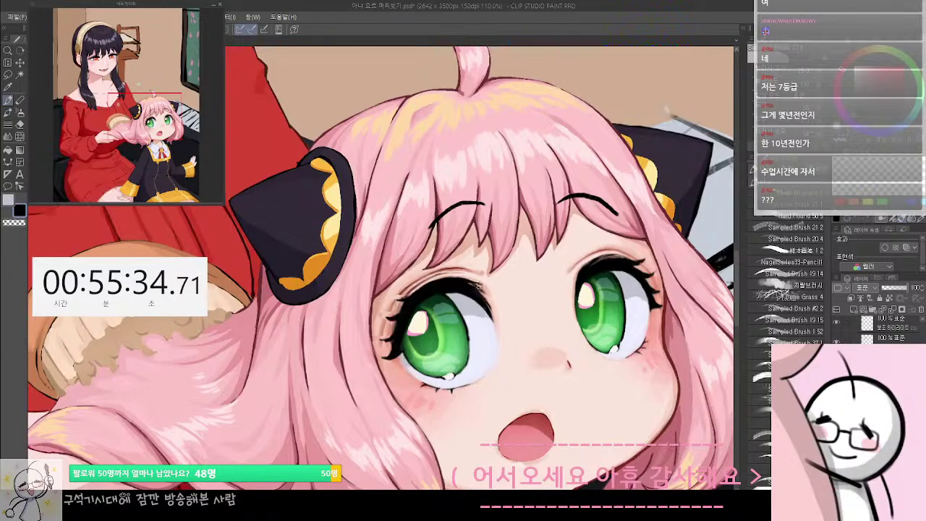
left_click_drag(450, 279, 408, 293)
key("ctrl+z")
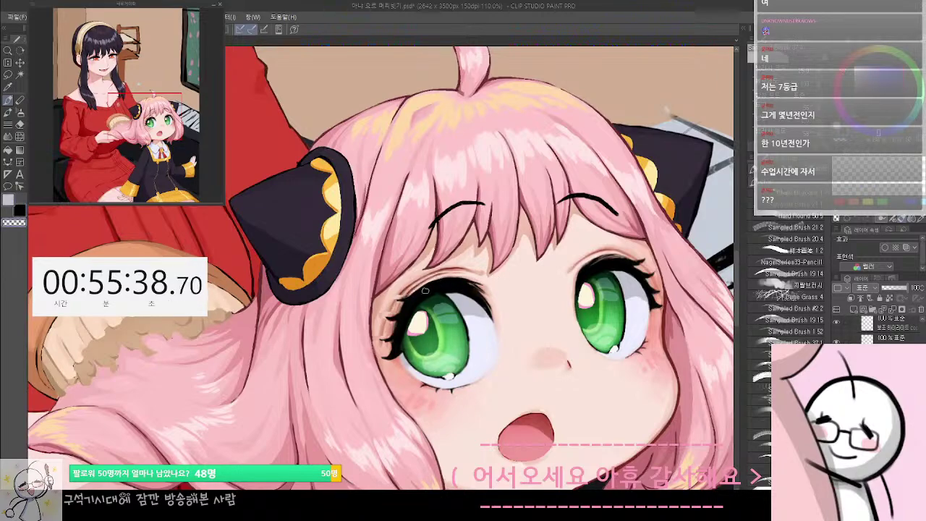
left_click_drag(425, 290, 465, 324)
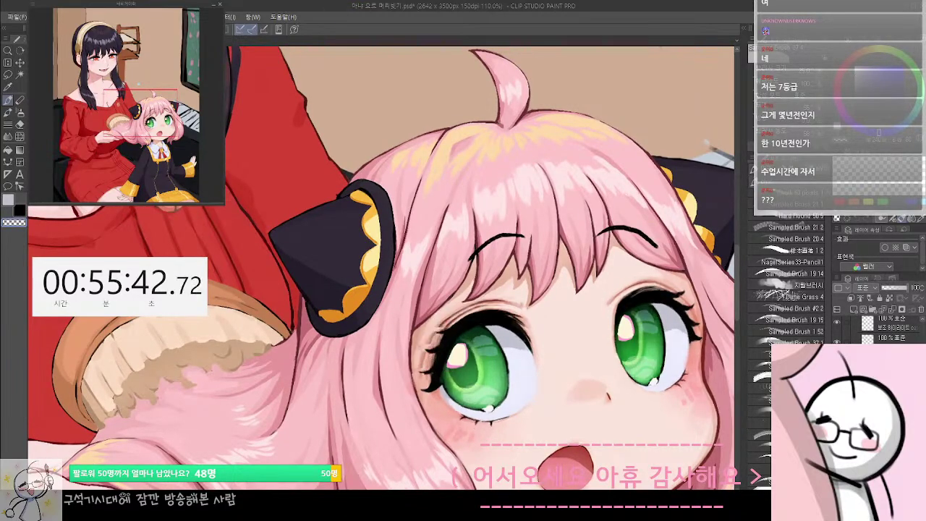
Sample a skin tone, try erasing the doubled lines between the eyelid crease and the lashes, and undo the erasing
left_click(456, 308, "alt")
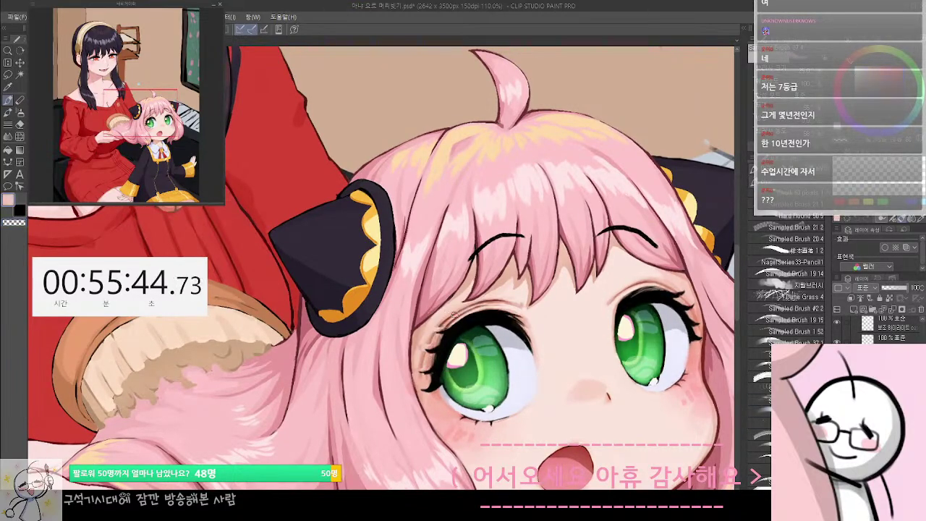
scroll(456, 314, "up", 3)
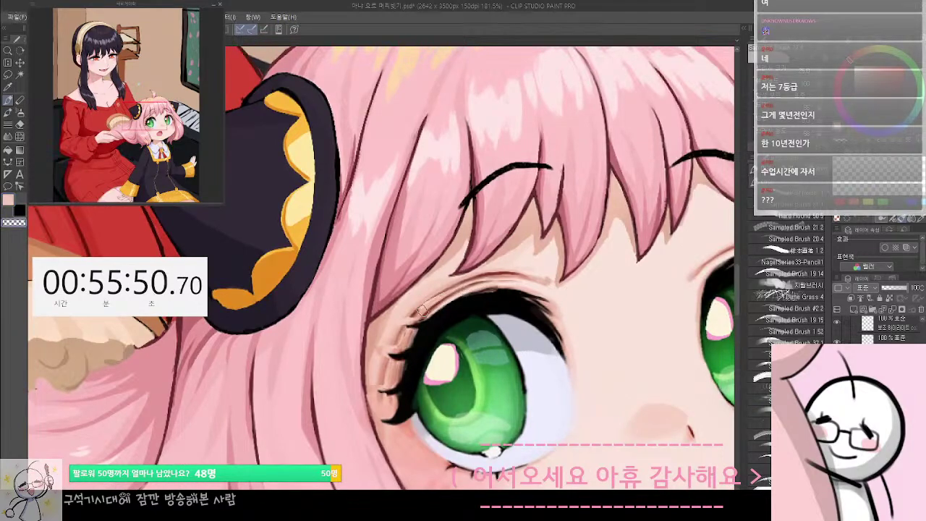
mouse_move(422, 311)
left_mouse_down()
mouse_move(479, 277)
mouse_move(516, 276)
mouse_move(544, 304)
left_mouse_up()
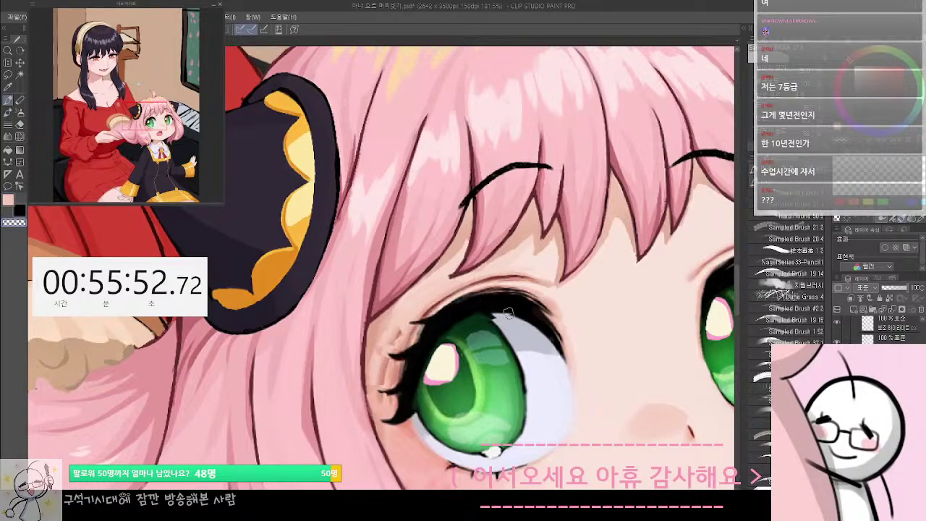
key("ctrl+z")
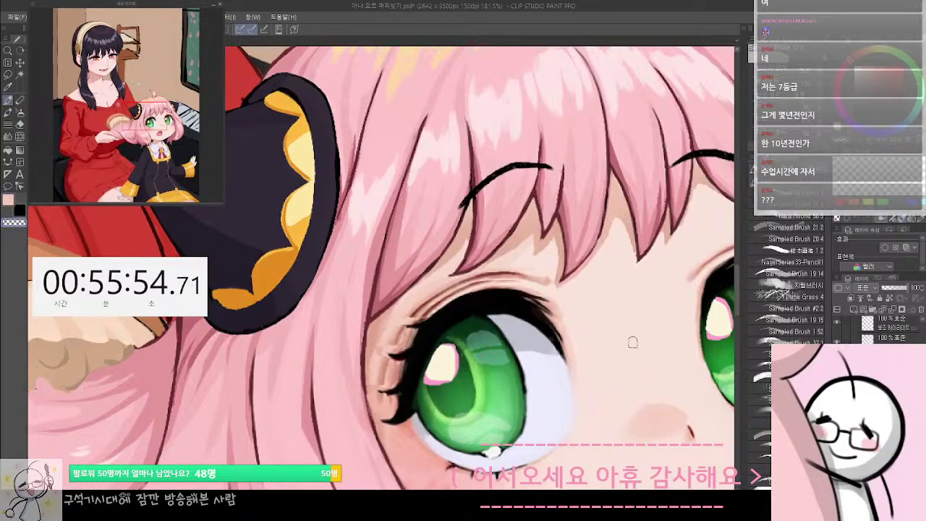
Paint sampled skin tones over the doubled crease lines above the image-left eye, undoing strokes that do not fit
key("c")
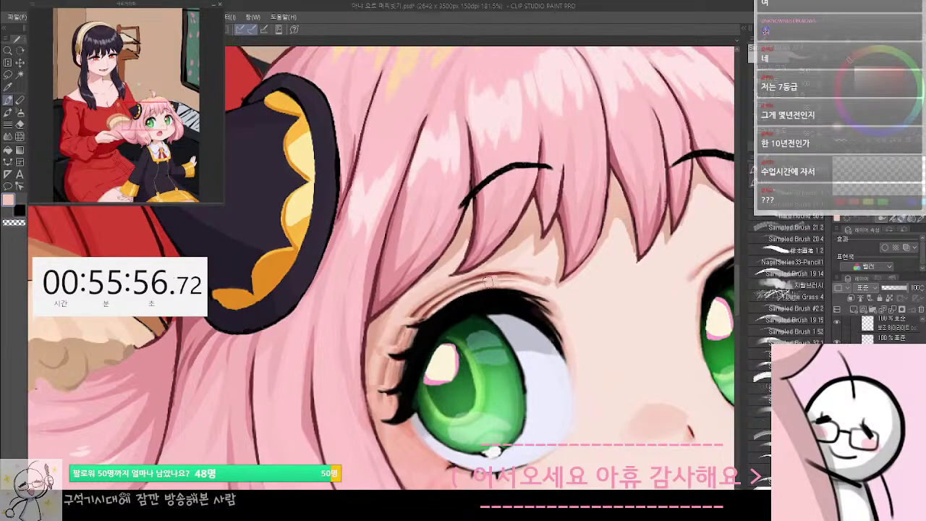
key("ctrl+z")
left_click_drag(489, 282, 452, 293)
key("ctrl+z")
left_click_drag(527, 283, 442, 294)
left_click_drag(509, 283, 457, 289)
key("ctrl+z")
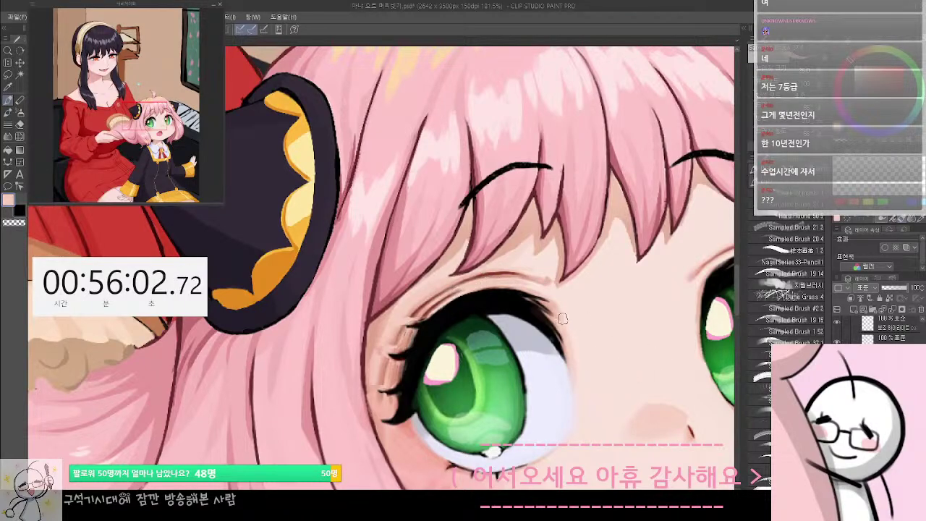
left_click(570, 324, "alt")
mouse_move(542, 288)
left_mouse_down()
mouse_move(477, 286)
mouse_move(508, 294)
mouse_move(537, 294)
mouse_move(531, 285)
mouse_move(484, 284)
mouse_move(530, 285)
mouse_move(483, 283)
mouse_move(544, 287)
mouse_move(483, 282)
mouse_move(533, 285)
mouse_move(486, 282)
mouse_move(450, 295)
mouse_move(488, 282)
mouse_move(427, 320)
left_mouse_up()
key("ctrl+z")
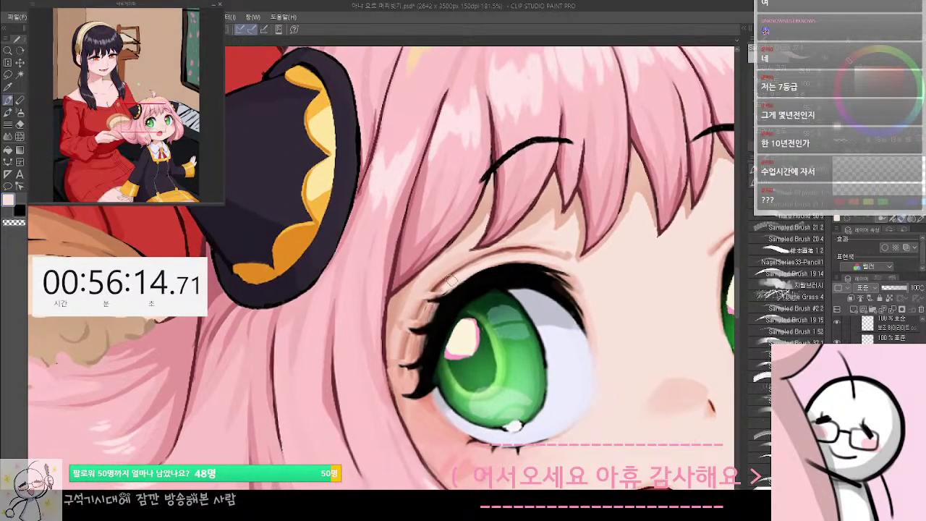
Retouch the outer end of the eyelid crease in reddish brown and clean the skin beside the outer lashes with a sampled skin tone
left_click(439, 285, "alt")
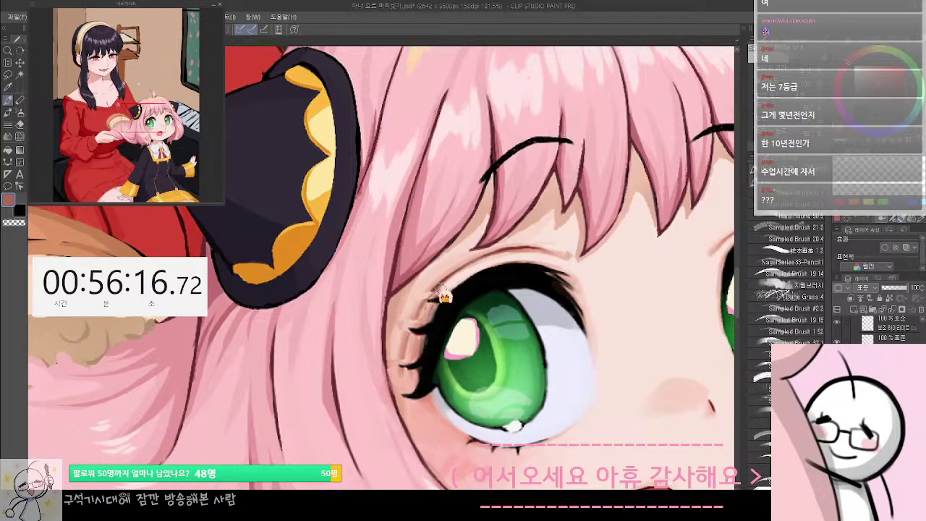
left_click_drag(437, 290, 431, 297)
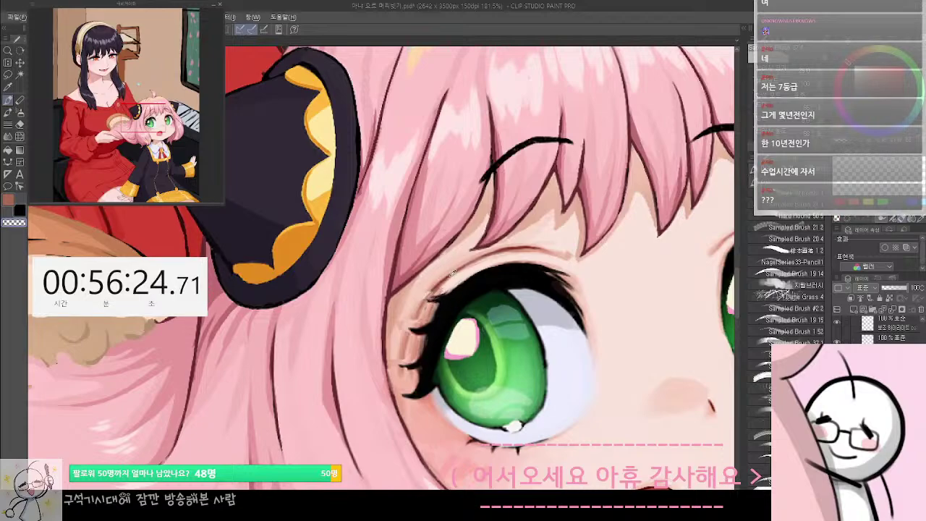
left_click(450, 268, "alt")
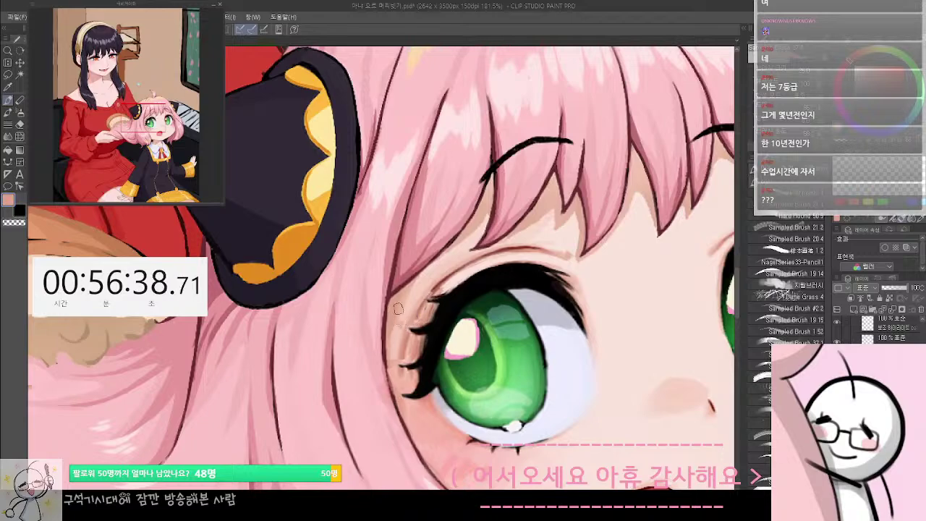
left_click_drag(398, 309, 396, 311)
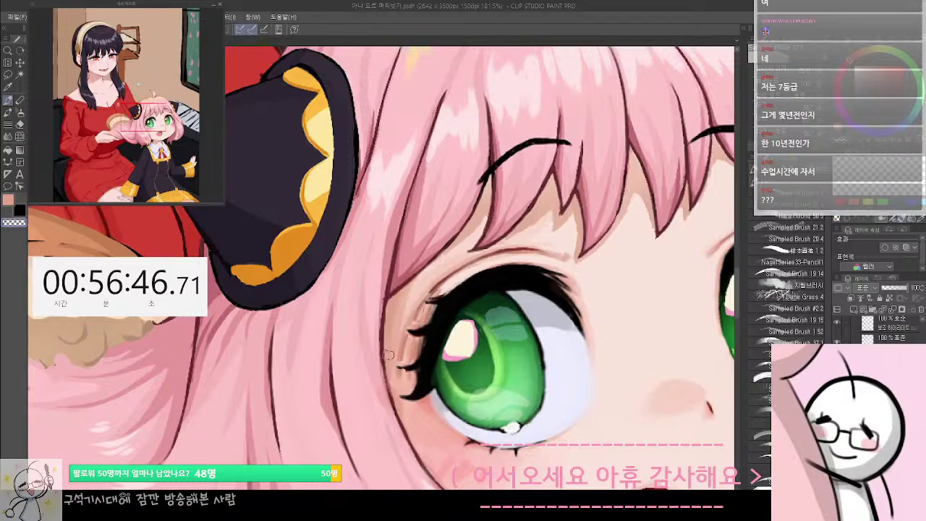
mouse_move(390, 393)
left_mouse_down()
mouse_move(377, 298)
mouse_move(372, 315)
left_mouse_up()
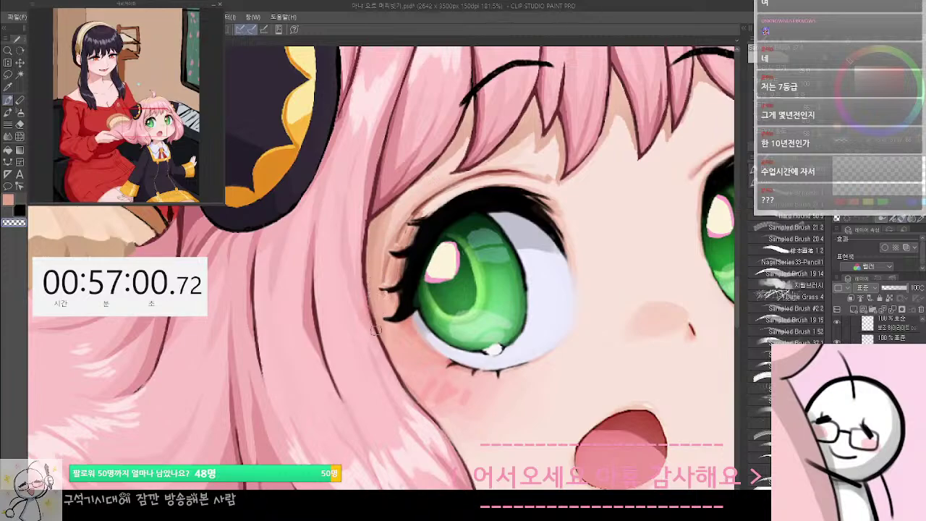
Refine the outer lashes of the image-left eye and the skin between them using sampled dark red and peach tones
mouse_move(406, 284)
left_mouse_down()
mouse_move(387, 333)
mouse_move(387, 366)
mouse_move(403, 365)
left_mouse_up()
key("b")
key("p")
left_click_drag(396, 324, 391, 328)
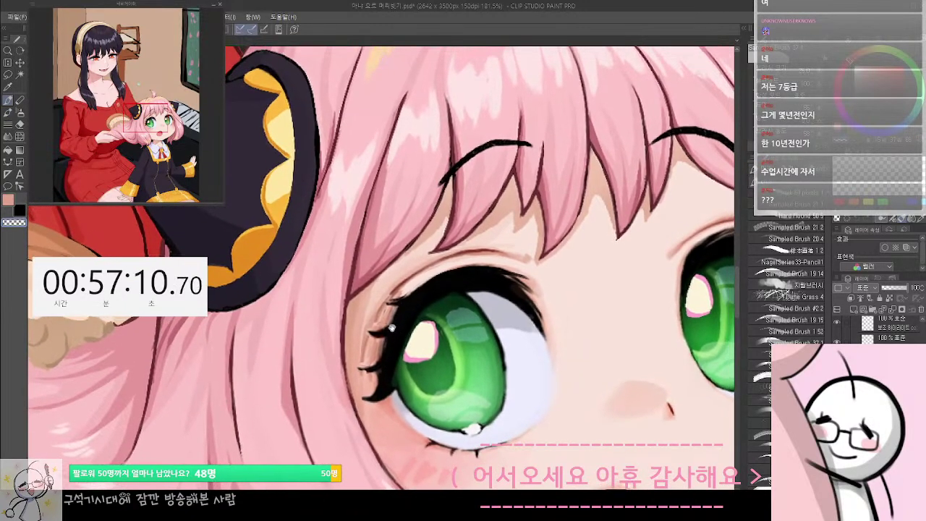
left_click(394, 287, "alt")
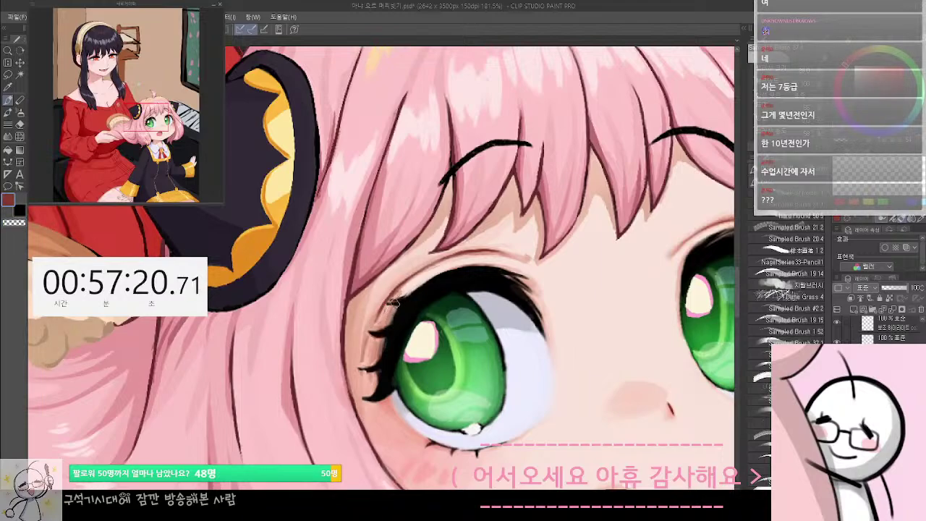
key("x")
left_click(373, 322, "alt")
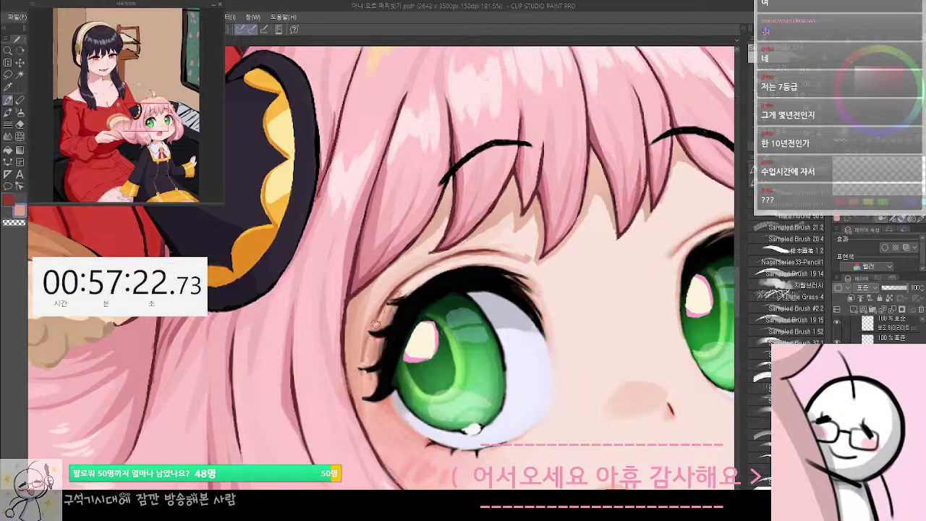
left_click(369, 341, "alt")
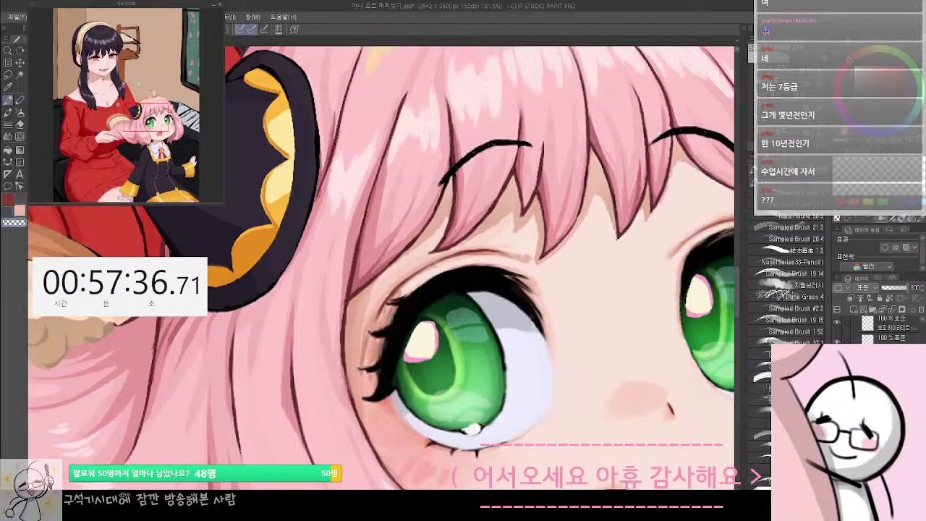
Compare the image-left eye with its earlier shape by stepping back and forth through the last changes
key("ctrl+z")
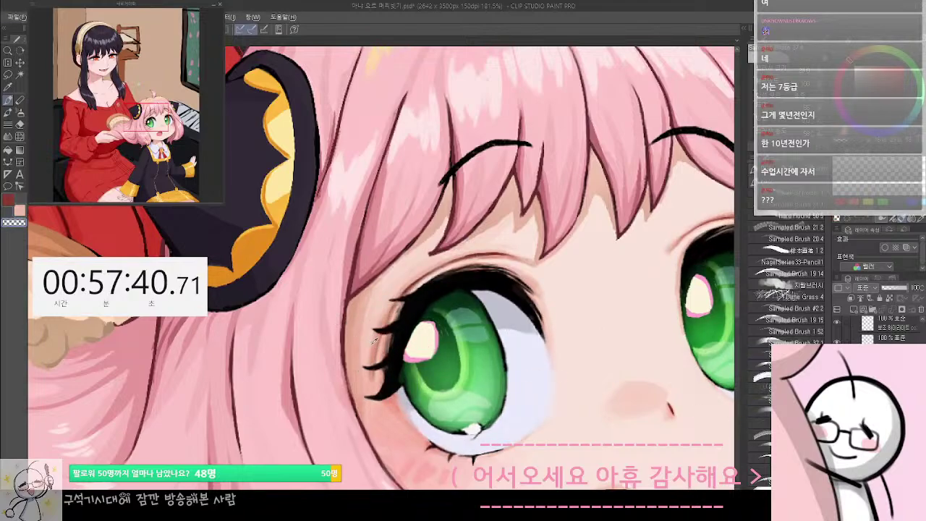
key("x")
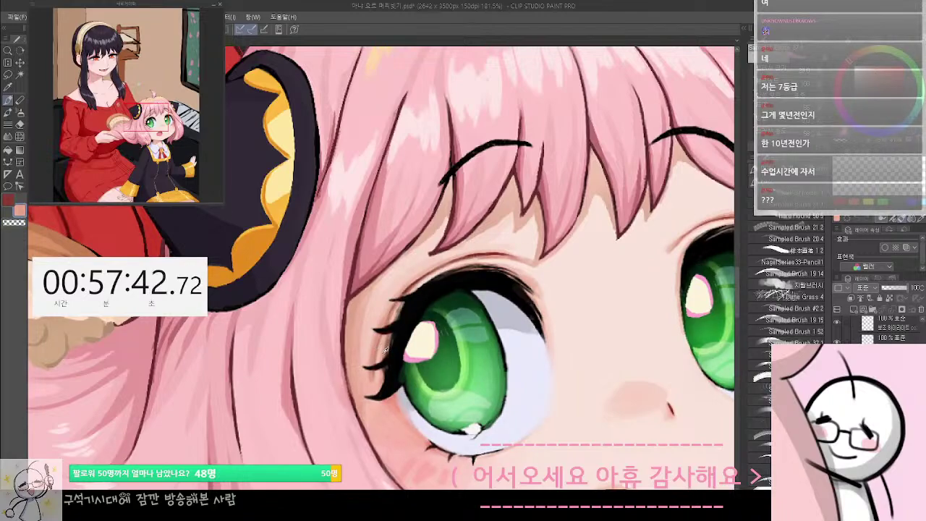
key("ctrl+z")
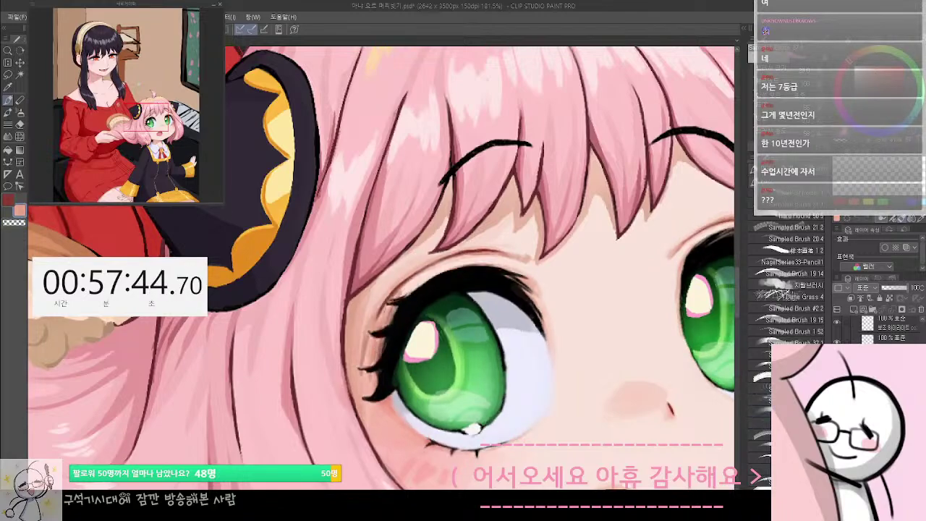
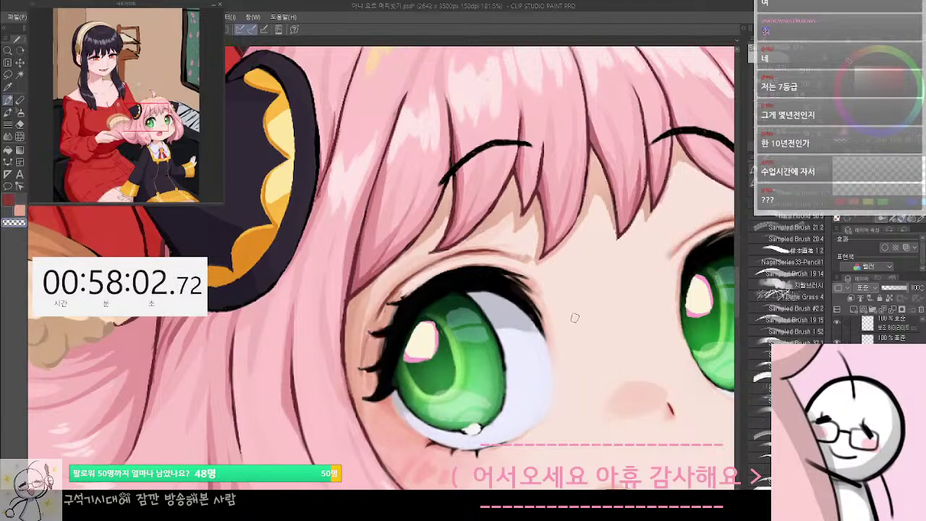
Touch up the skin beside the upper outer lashes of the image-left eye with sampled skin and crease tones, undoing strokes that do not fit
left_click(423, 275, "alt")
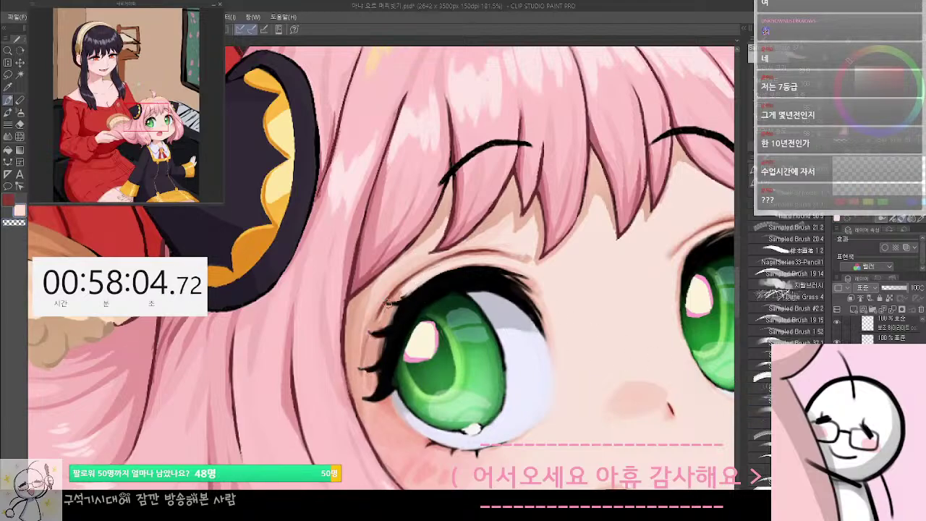
left_click_drag(387, 304, 378, 387)
key("ctrl+z")
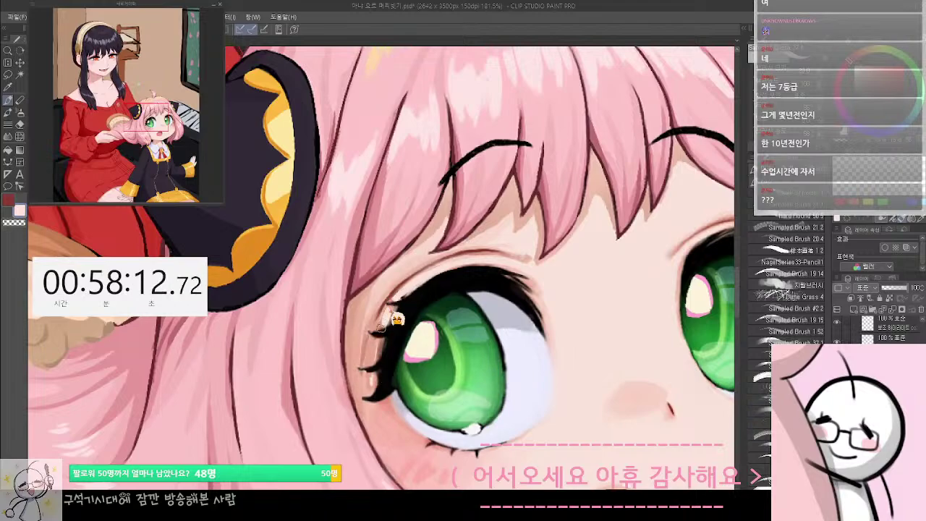
left_click(534, 279, "alt")
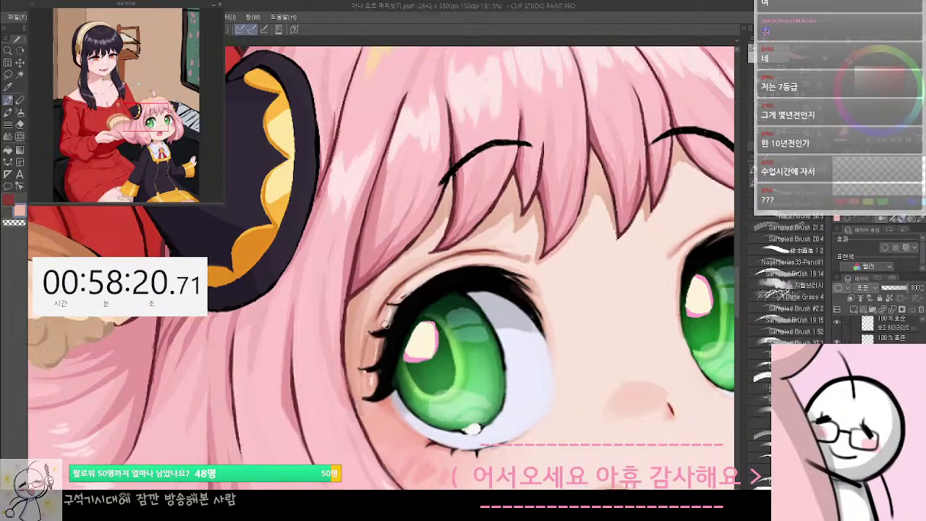
left_click(428, 264, "alt")
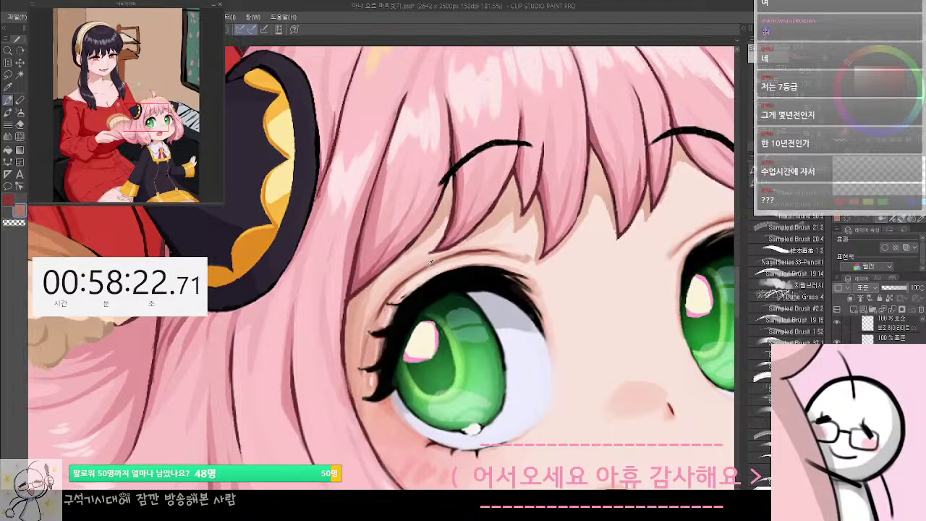
left_click(428, 265, "alt")
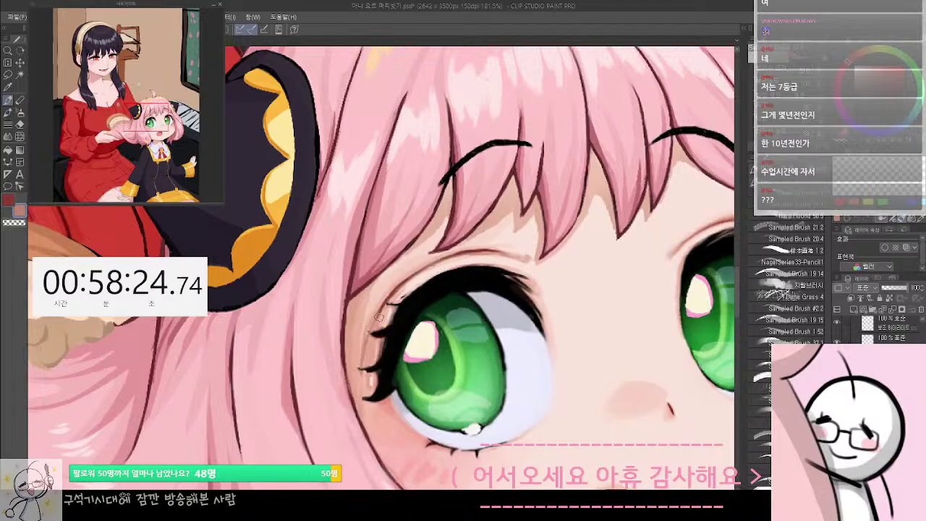
left_click_drag(390, 307, 382, 325)
key("ctrl+z")
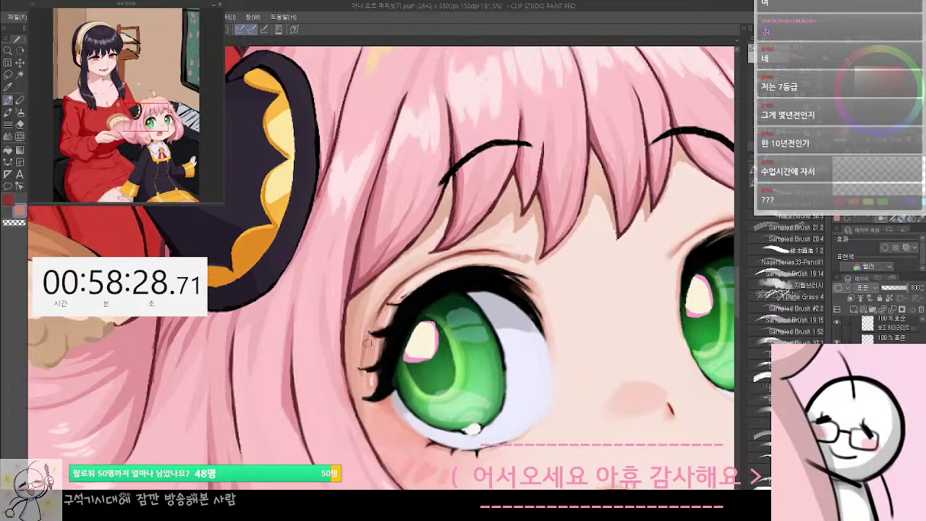
Clean the skin around the lower outer lashes with a sampled peach tone, and sample black from the upper lash line
left_click(380, 345, "alt")
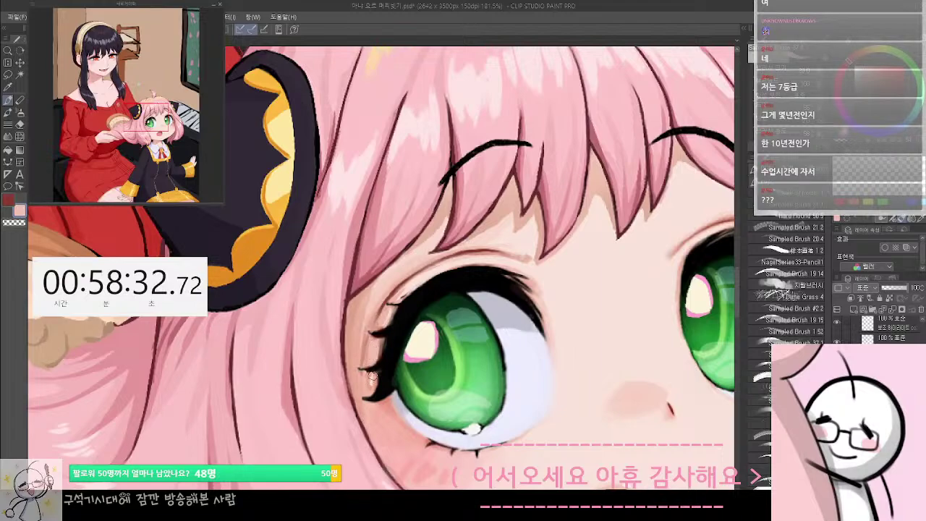
left_click_drag(388, 386, 369, 363)
left_click(398, 272, "alt")
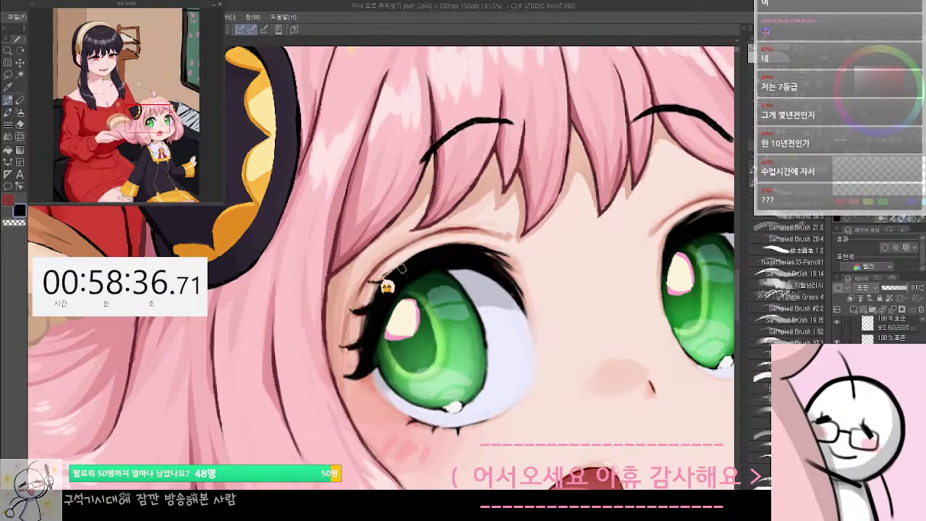
mouse_move(378, 294)
left_mouse_down()
mouse_move(300, 321)
mouse_move(328, 303)
mouse_move(320, 309)
left_mouse_up()
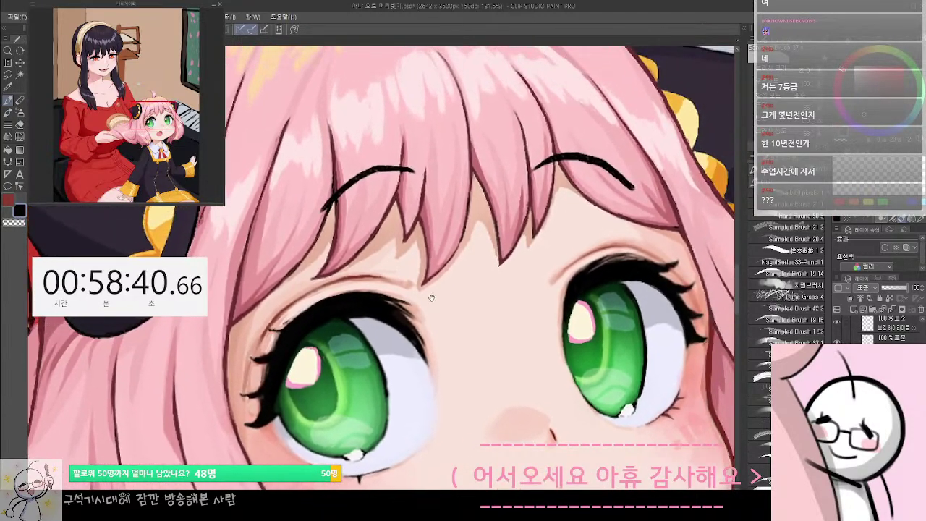
Split the inner end of the image-left eye's upper lash line into finer lashes, alternating black and sampled skin pink
left_click(408, 304, "alt")
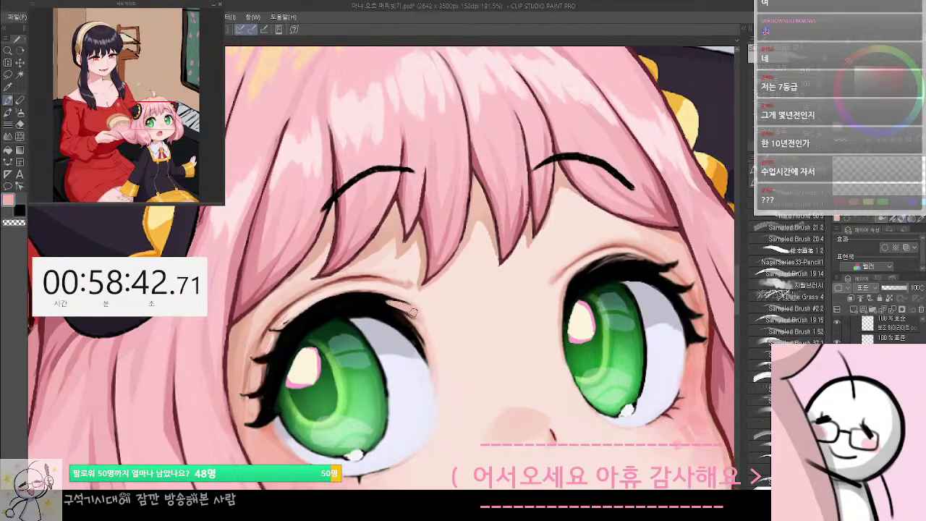
left_click(394, 302, "alt")
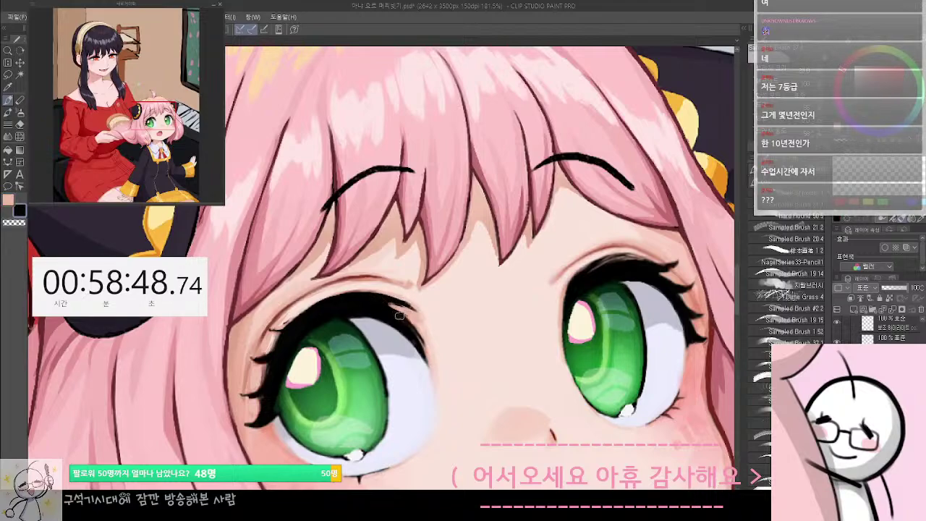
key("x")
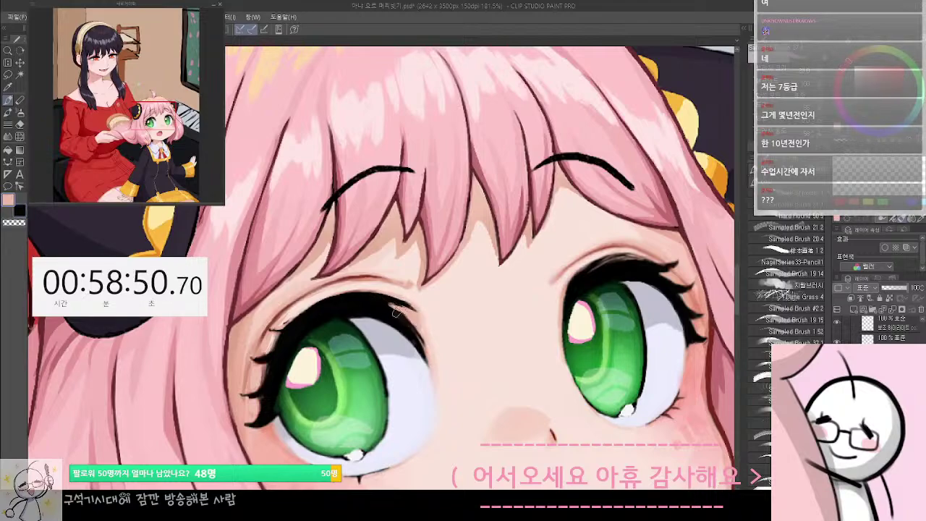
left_click_drag(396, 313, 381, 267)
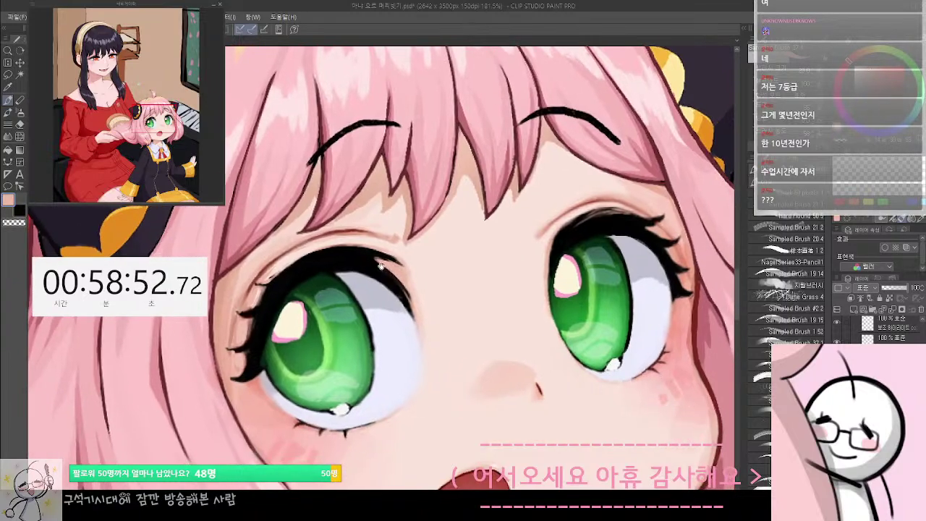
key("x")
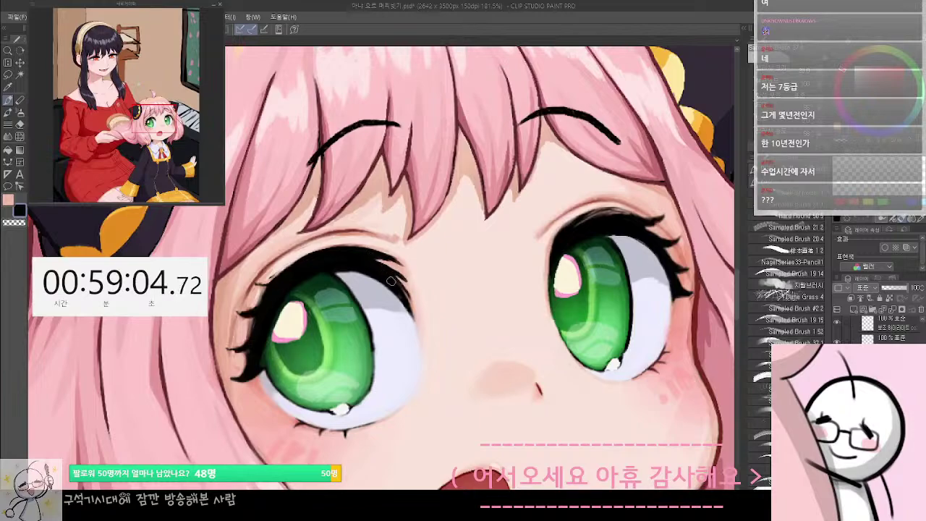
key("x")
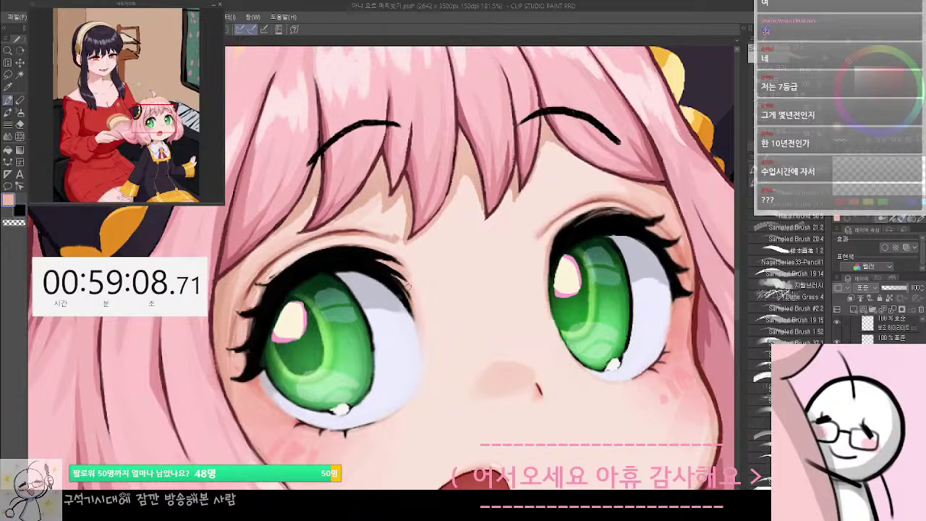
key("x")
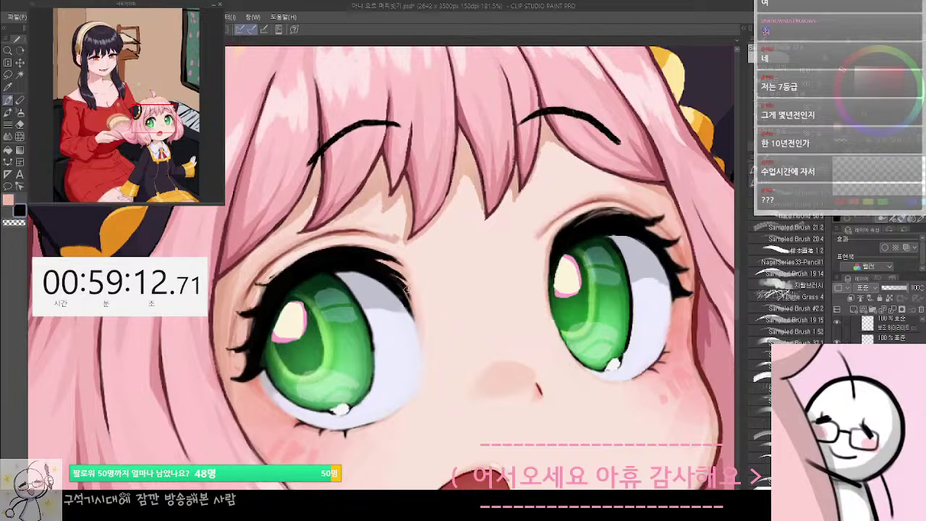
Taper the inner lash tips down beside the eye white, and trim the adjoining skin edge with sampled skin pink and black
left_click(408, 299, "alt")
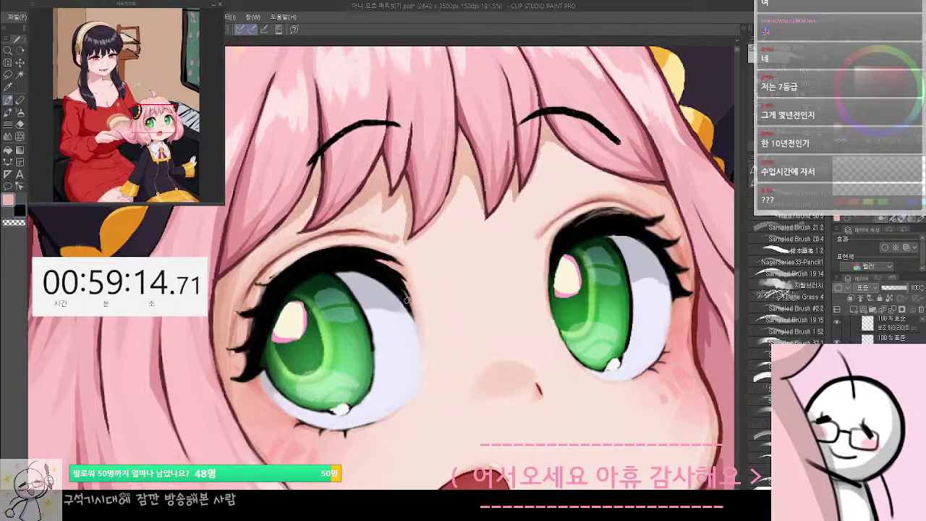
key("x")
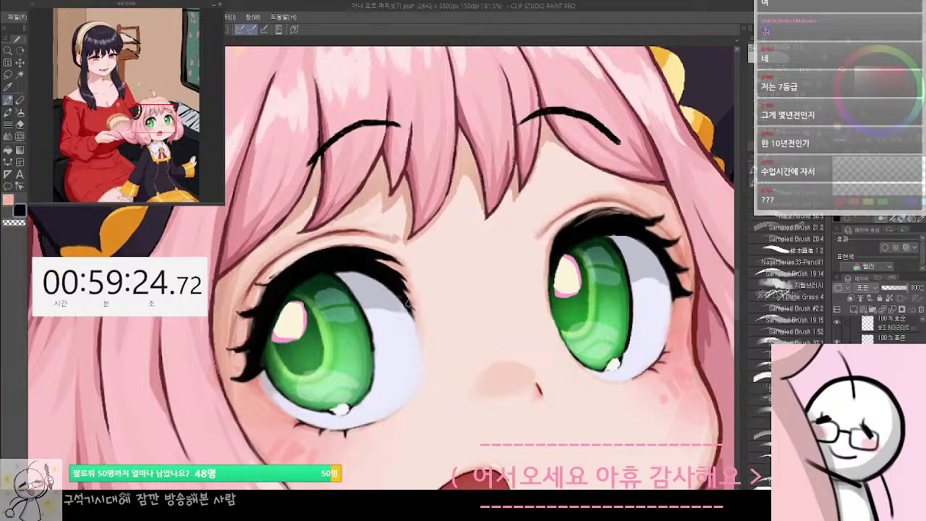
key("x")
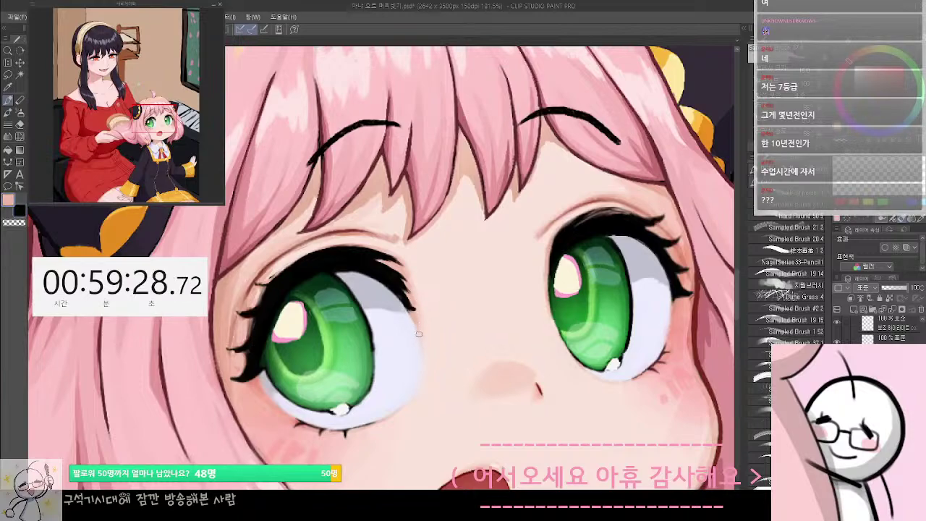
left_click_drag(421, 287, 426, 307)
key("x")
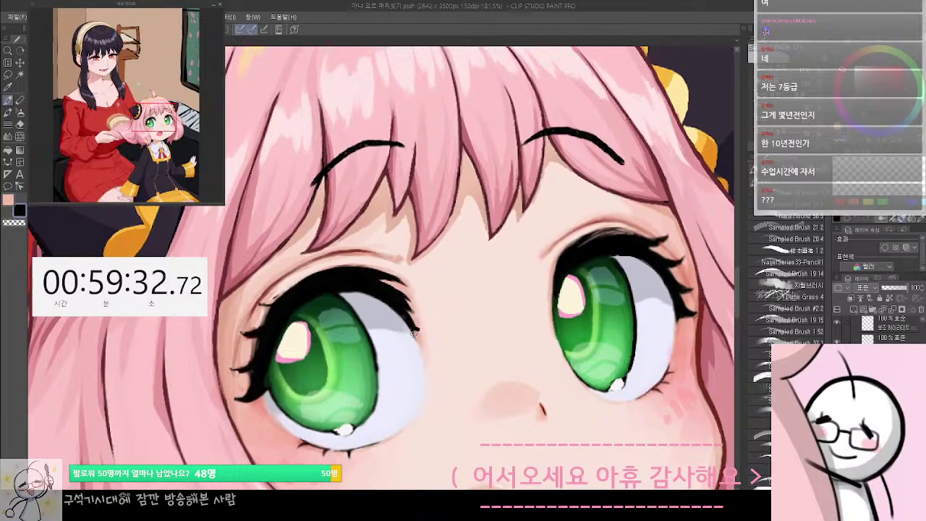
left_click_drag(413, 334, 499, 285)
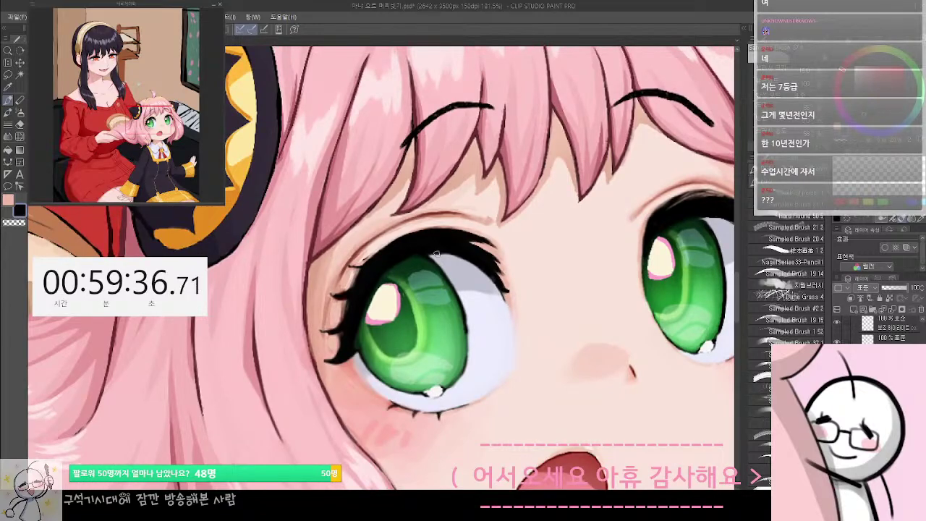
Check the whole face, then try a skin-pink stroke along the top of the image-left eye's upper lash line and undo it
scroll(379, 307, "down", 5)
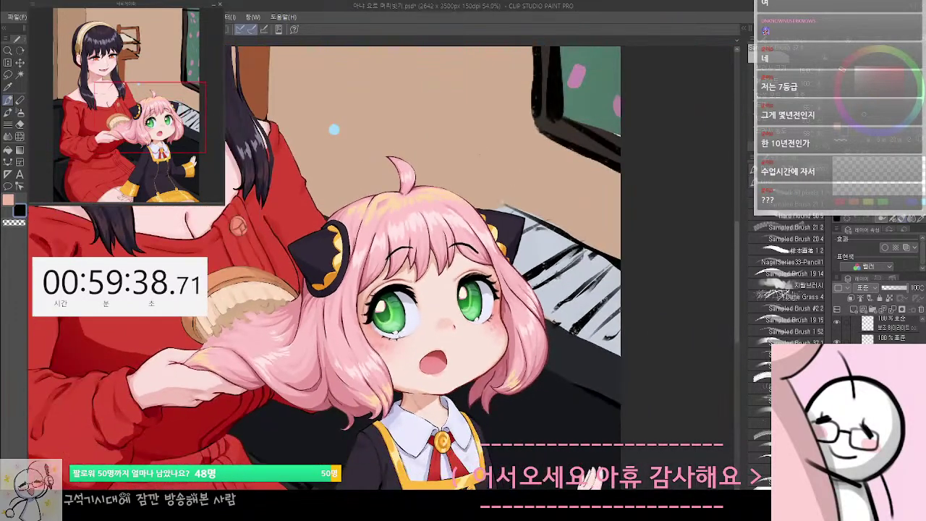
scroll(333, 129, "up", 4)
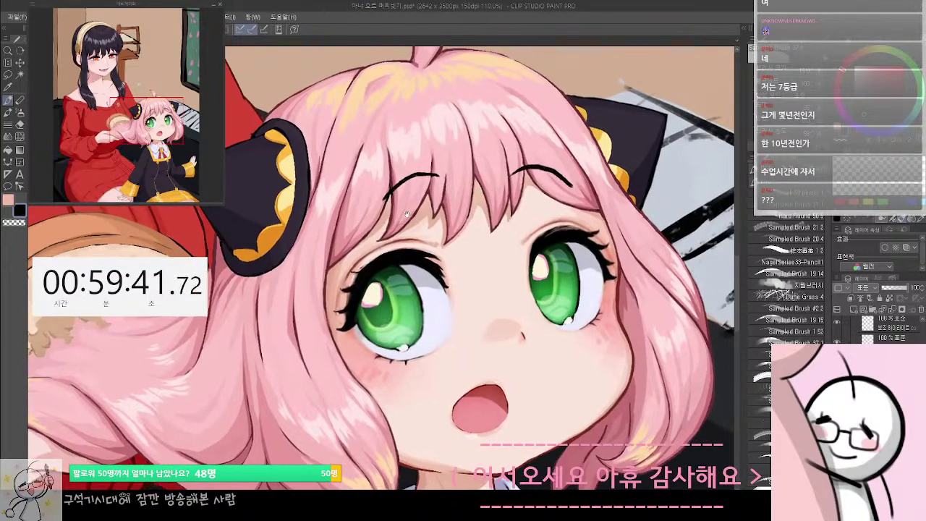
left_click_drag(406, 214, 402, 196)
key("x")
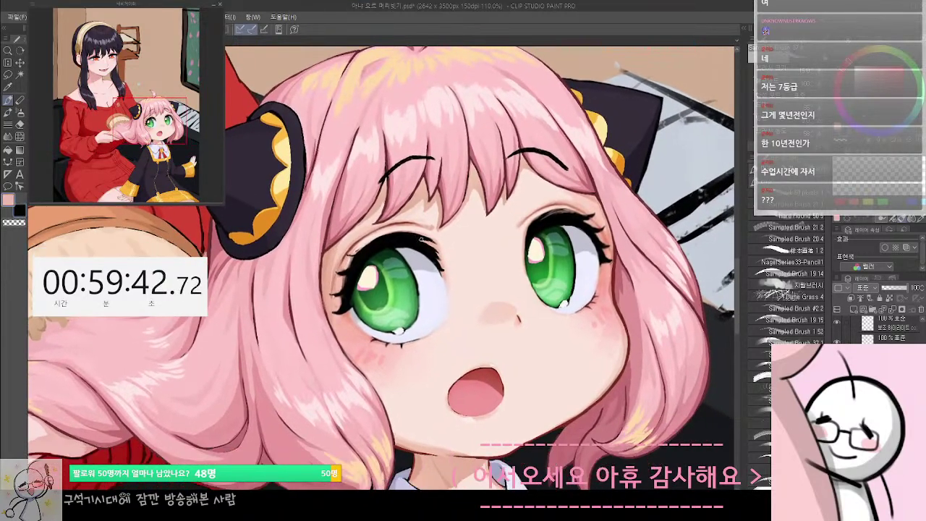
mouse_move(406, 239)
left_mouse_down()
mouse_move(439, 243)
mouse_move(431, 241)
left_mouse_up()
key("ctrl+z")
scroll(414, 247, "up", 2)
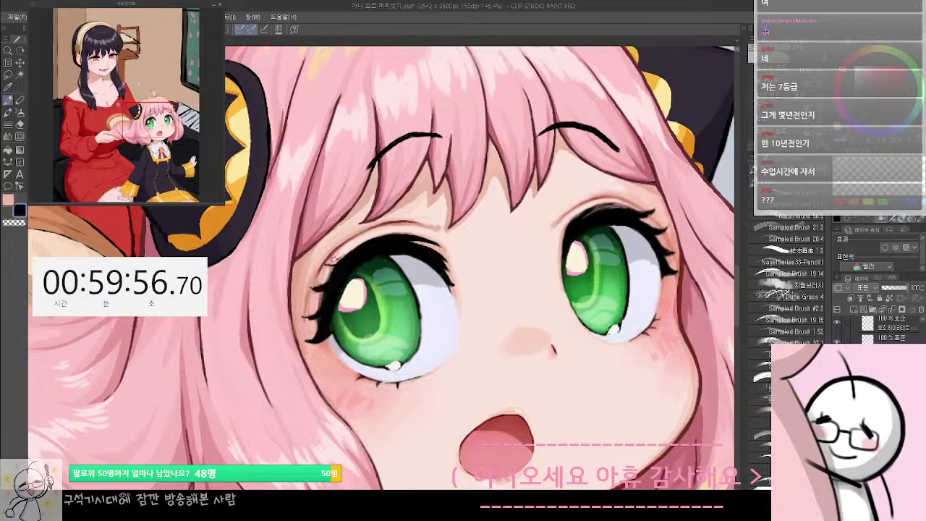
Reshape the outer lashes of the image-left eye, drawing tips in black and cutting the gaps between them with skin pink
key("x")
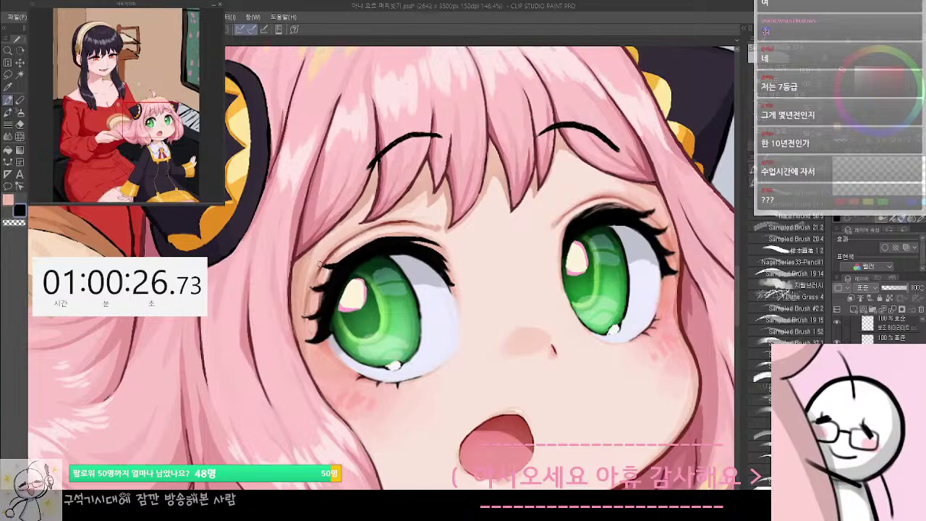
left_click_drag(349, 257, 346, 248)
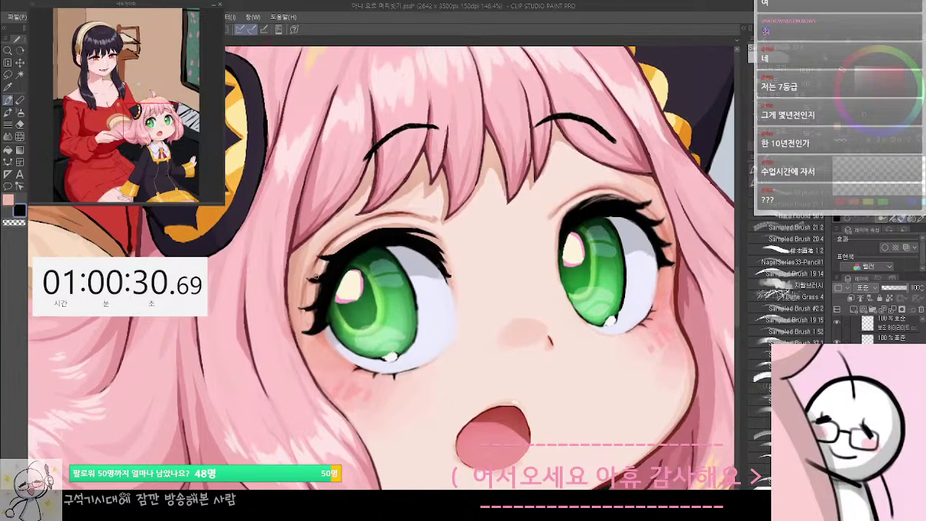
key("x")
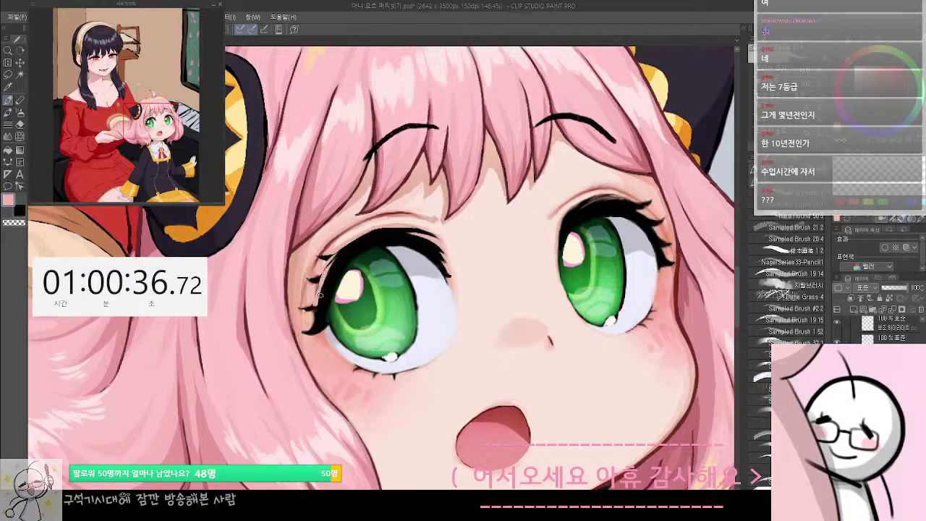
left_click_drag(325, 291, 311, 327)
key("x")
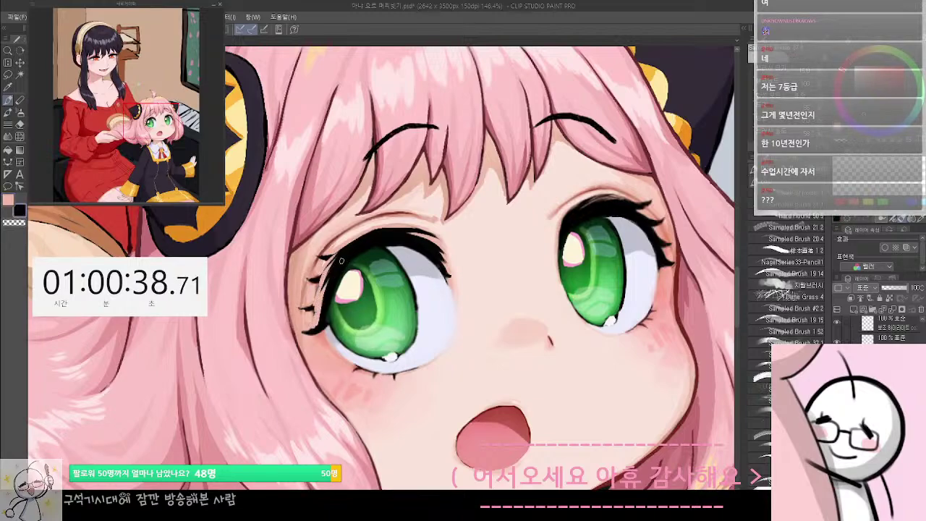
Try a black stroke down the outer edge of the image-left eye's lash line, and undo the latest strokes
mouse_move(330, 269)
left_mouse_down()
mouse_move(323, 285)
mouse_move(316, 279)
mouse_move(331, 282)
mouse_move(317, 311)
left_mouse_up()
key("ctrl+z")
key("ctrl+z")
key("ctrl+z")
key("ctrl+z")
Reshape the middle outer lashes of the girl's image-left eye, alternating between black and skin-pink strokes
mouse_move(366, 277)
left_mouse_down()
mouse_move(395, 240)
mouse_move(389, 249)
left_mouse_up()
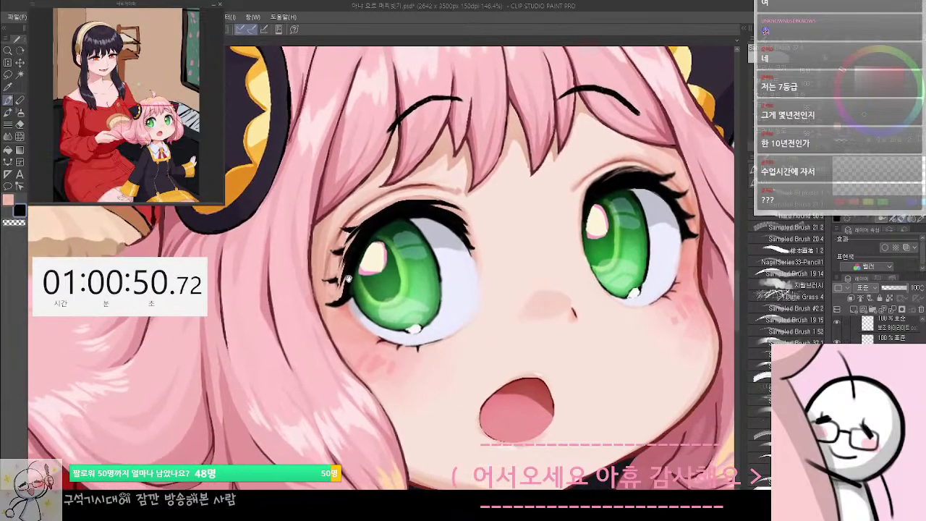
left_click_drag(339, 300, 329, 306)
left_click_drag(358, 233, 352, 261)
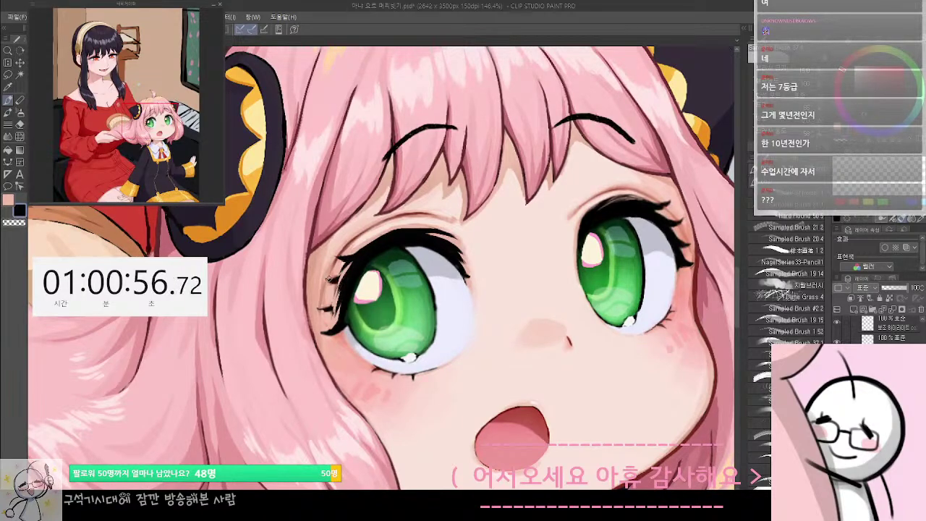
key("x")
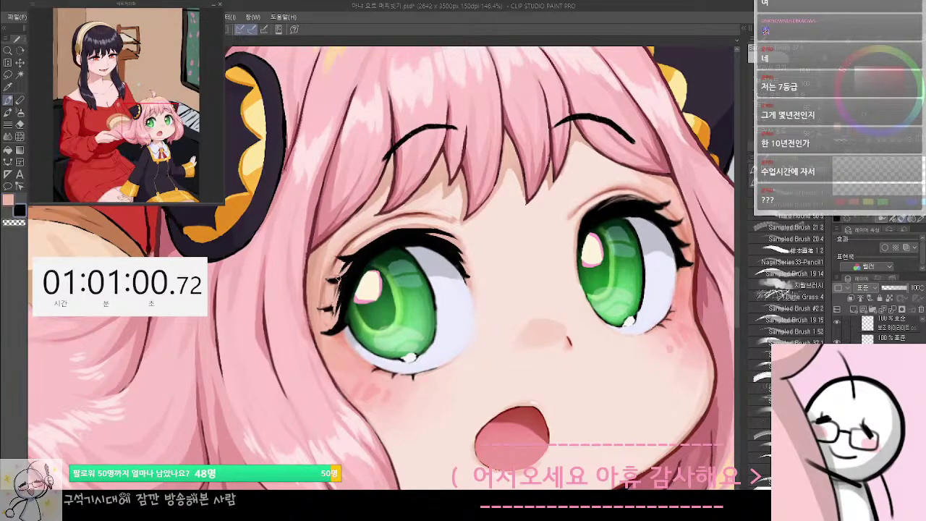
key("x")
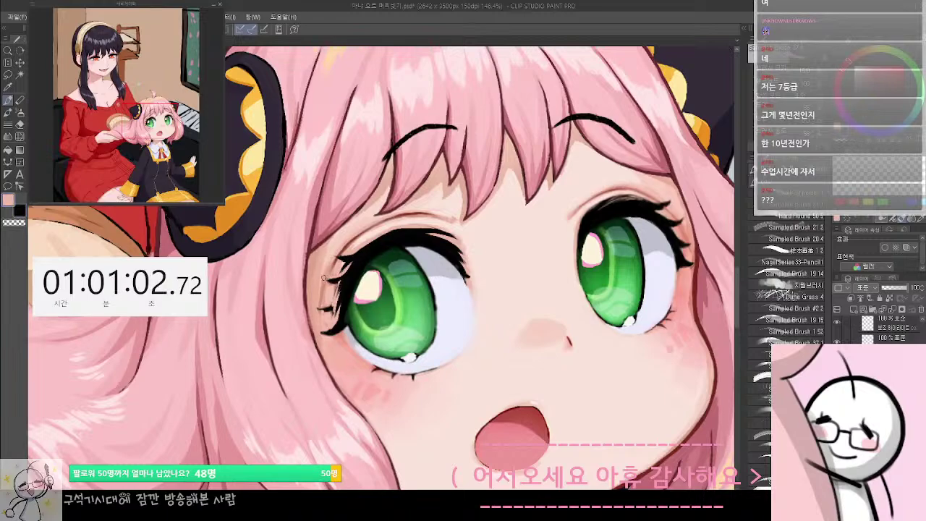
key("x")
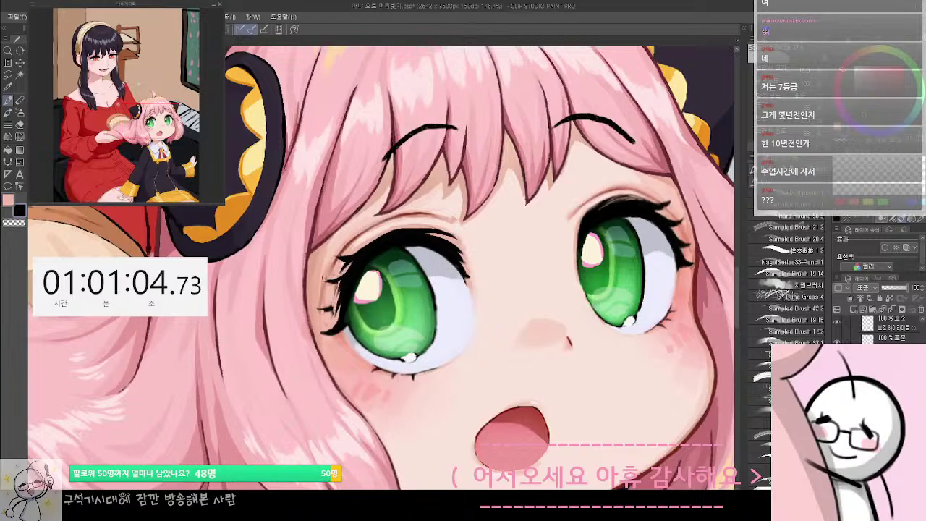
left_click_drag(316, 264, 381, 255)
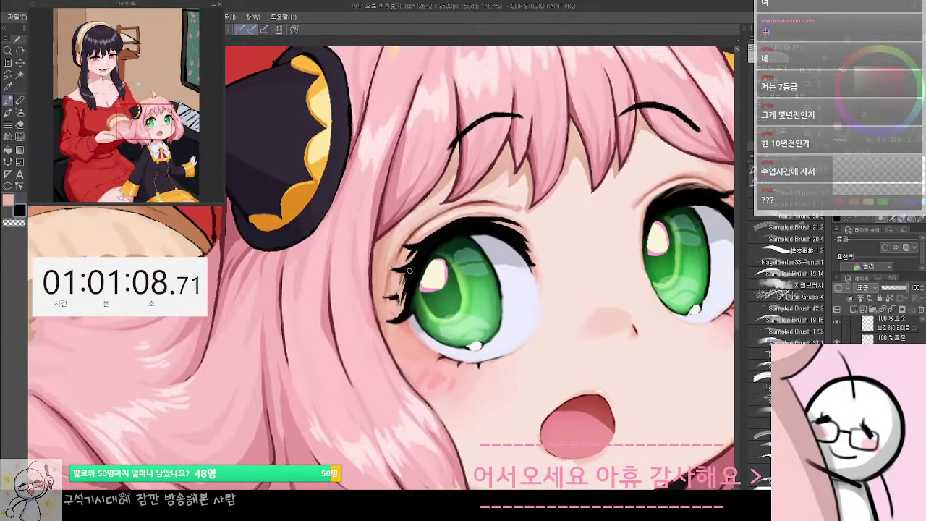
Thin the outer lash tips of the image-left eye and refine the gaps between them with a warmer skin pink and black
left_click_drag(436, 284, 446, 252)
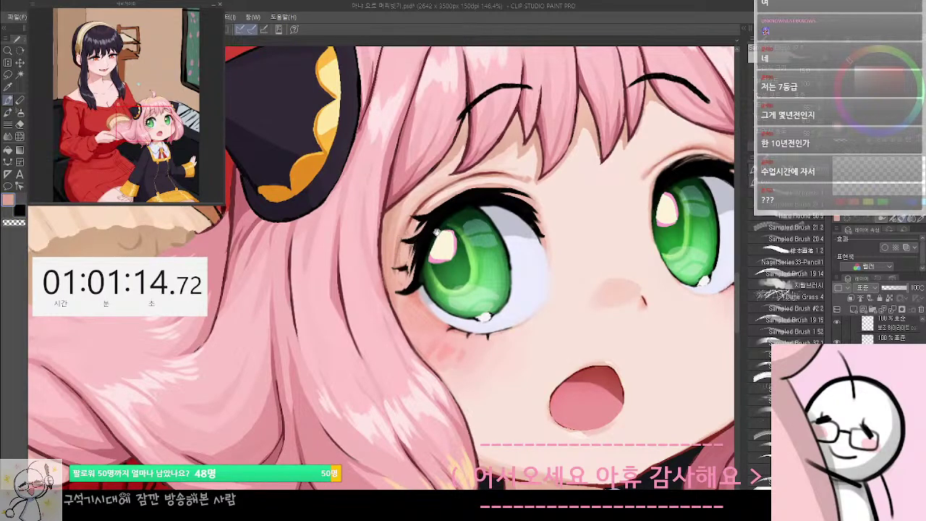
left_click_drag(437, 231, 421, 254)
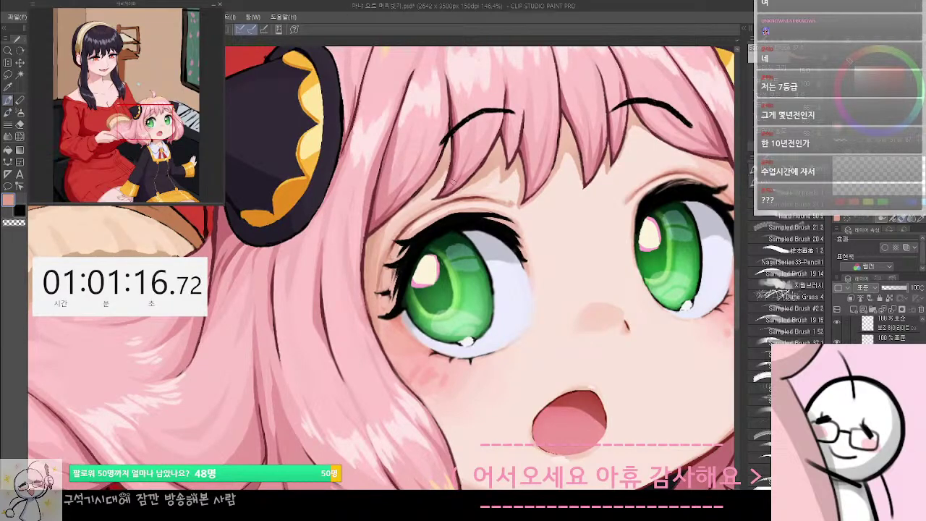
left_click_drag(431, 255, 415, 275)
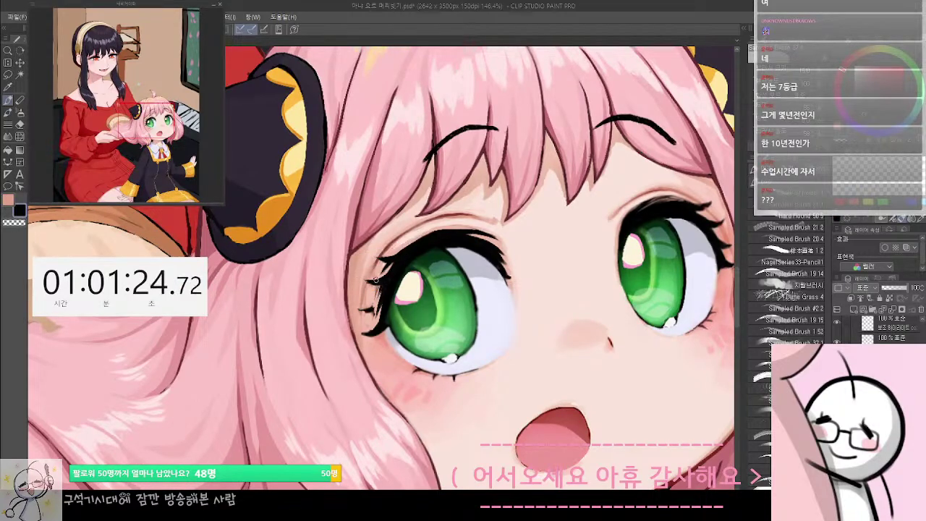
key("x")
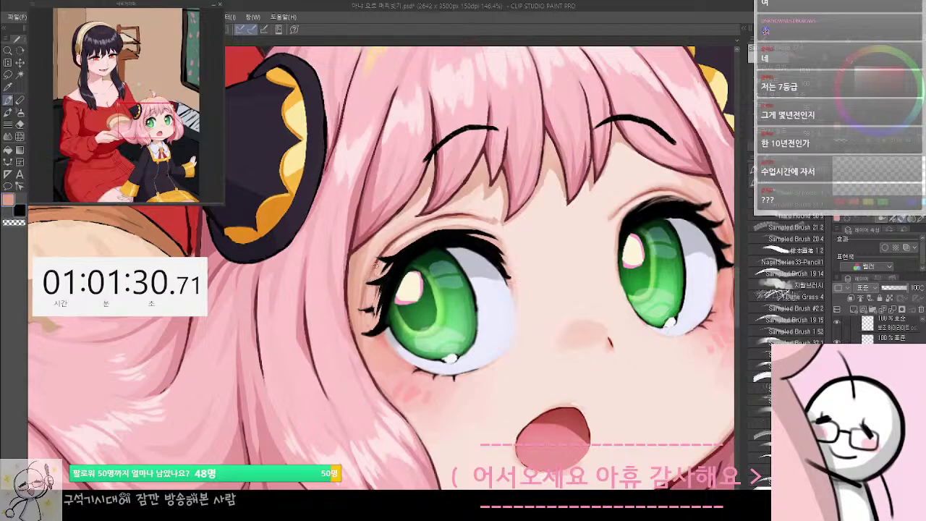
Join the loose lower outer lashes of the image-left eye to the lash line in black, and sample skin pink beside them
left_click(366, 271, "alt")
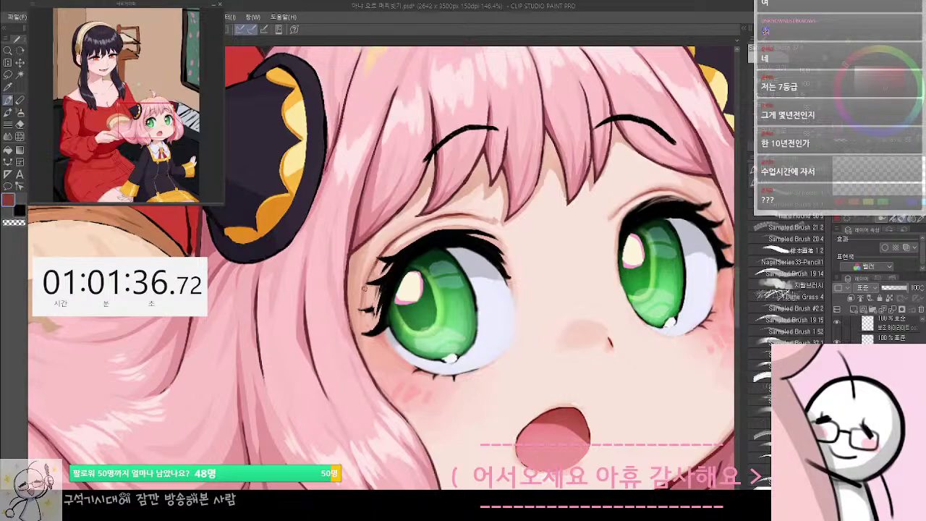
key("x")
mouse_move(368, 311)
left_mouse_down()
mouse_move(359, 303)
mouse_move(375, 310)
left_mouse_up()
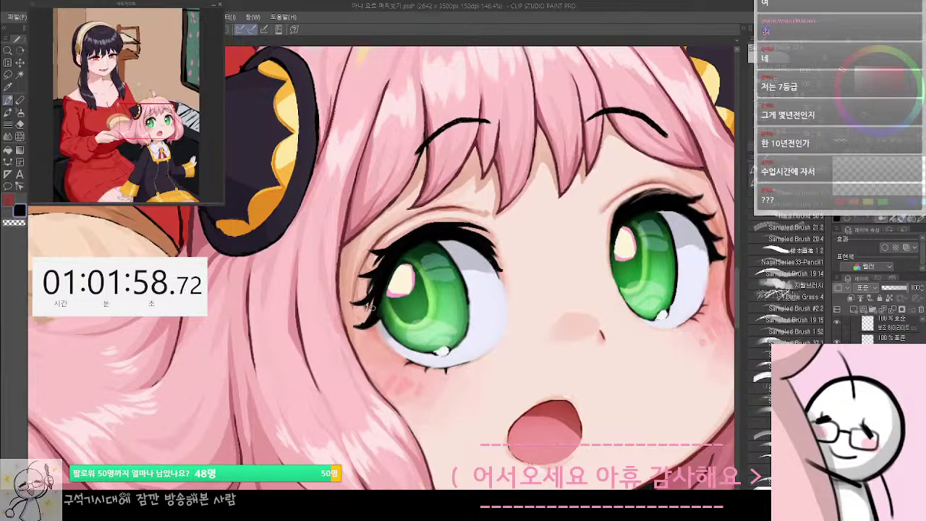
left_click(364, 308, "alt")
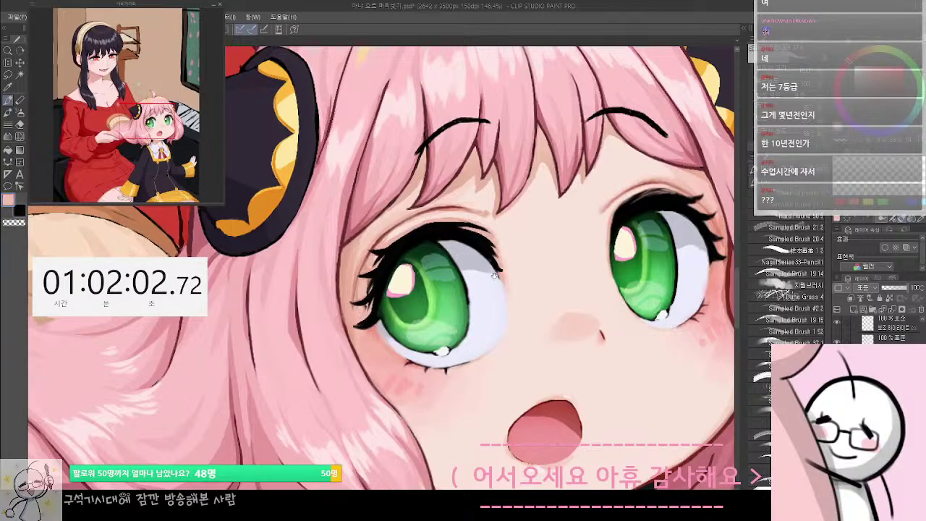
left_click_drag(495, 276, 445, 281)
Examine the whole illustration and compare earlier states in the edit history with the latest version of the girl's face
scroll(394, 224, "down", 10)
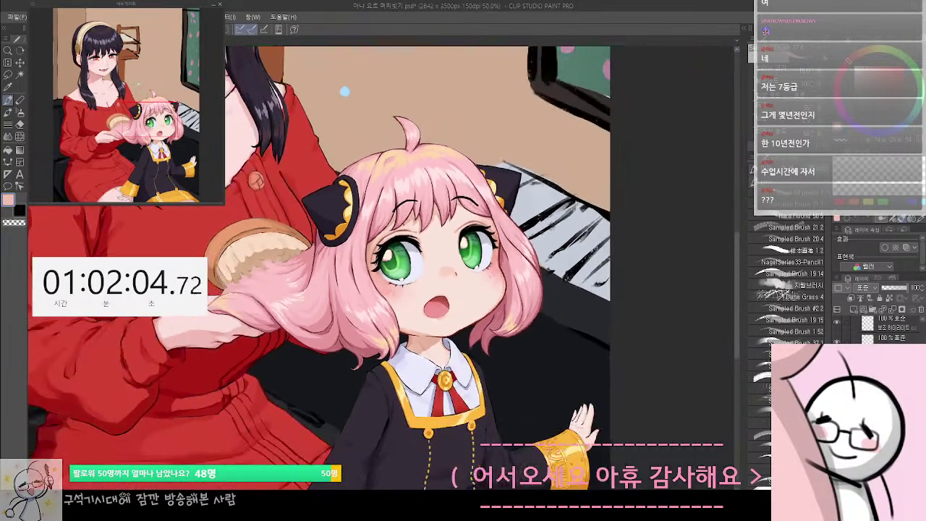
scroll(460, 257, "up", 4)
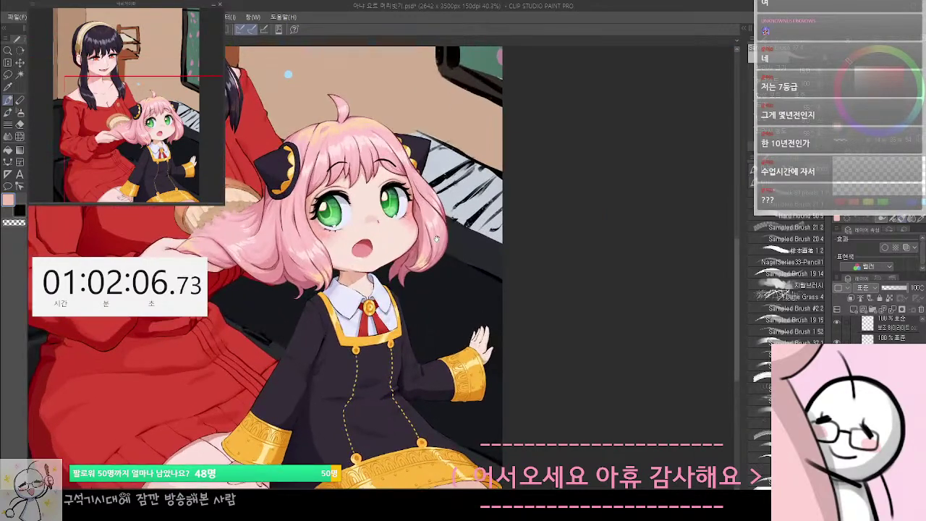
scroll(477, 253, "down", 2)
left_click_drag(491, 251, 531, 208)
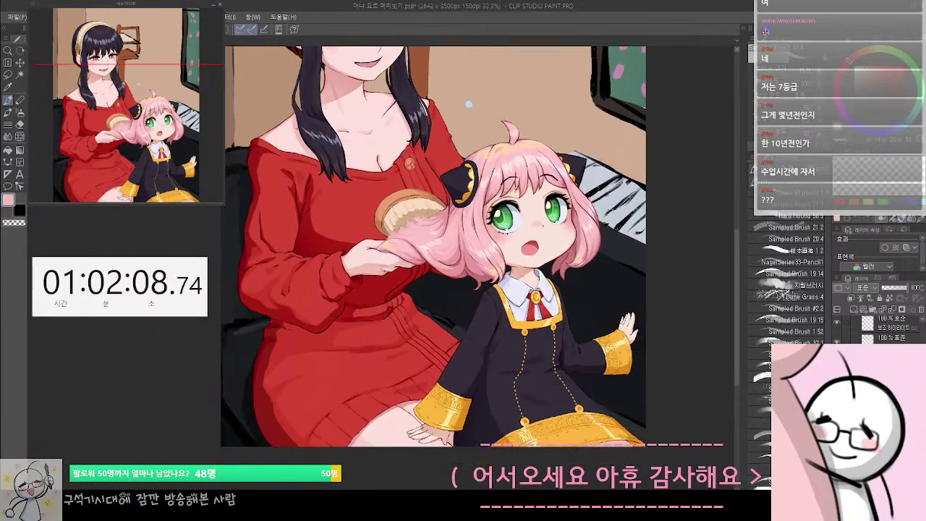
left_click(882, 278)
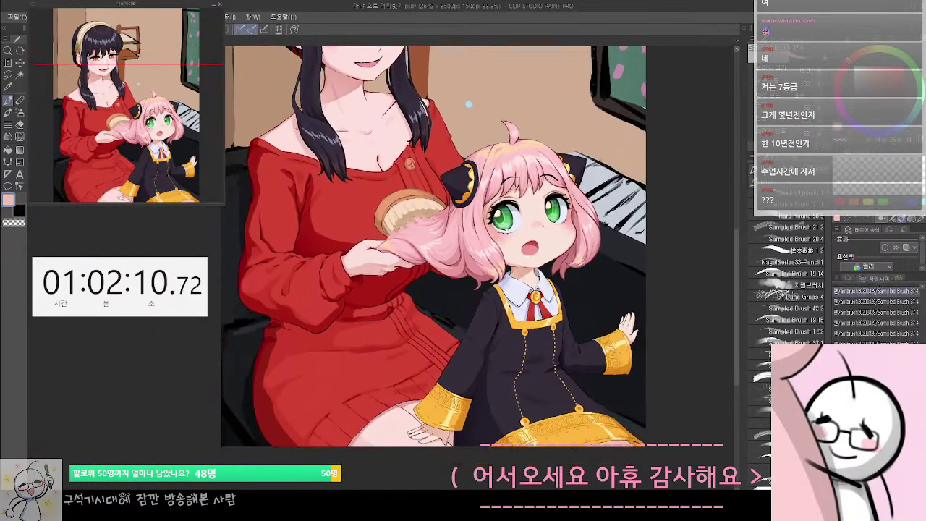
scroll(876, 312, "up", 4)
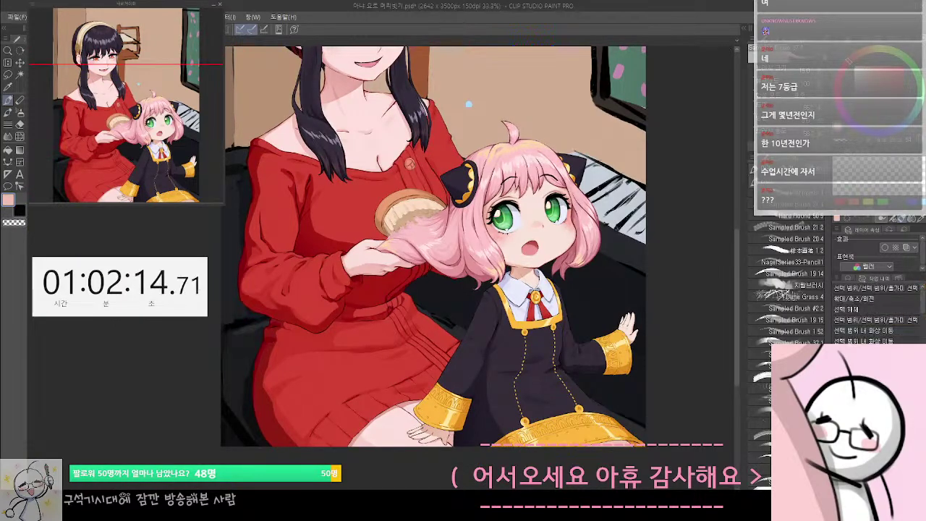
scroll(875, 311, "down", 4)
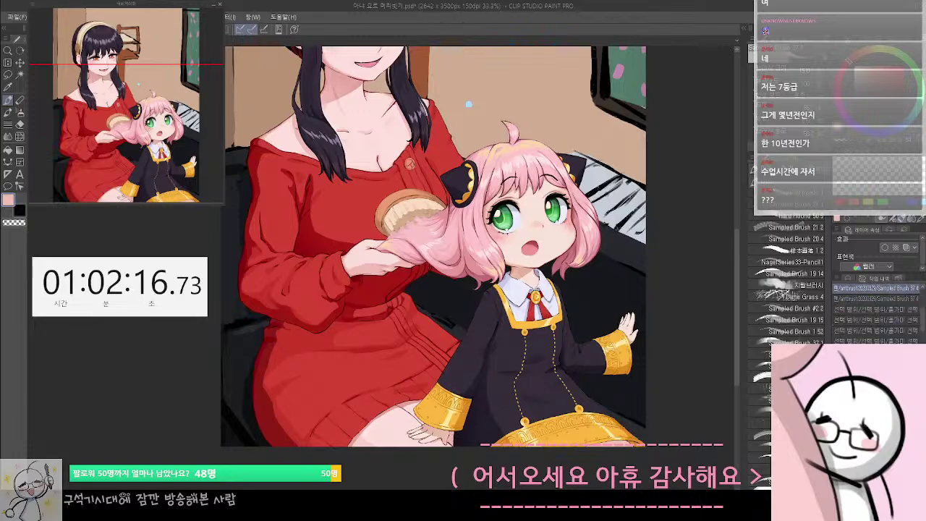
scroll(875, 311, "down", 3)
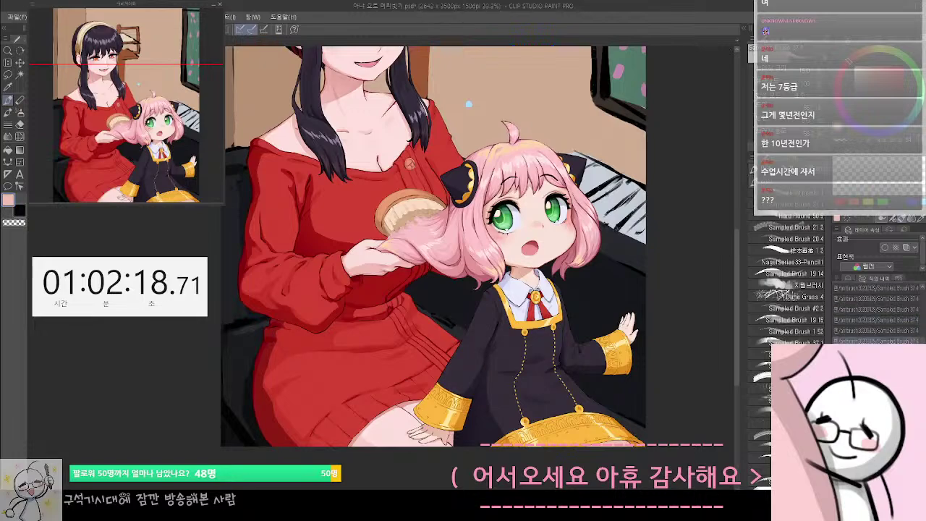
scroll(876, 311, "down", 3)
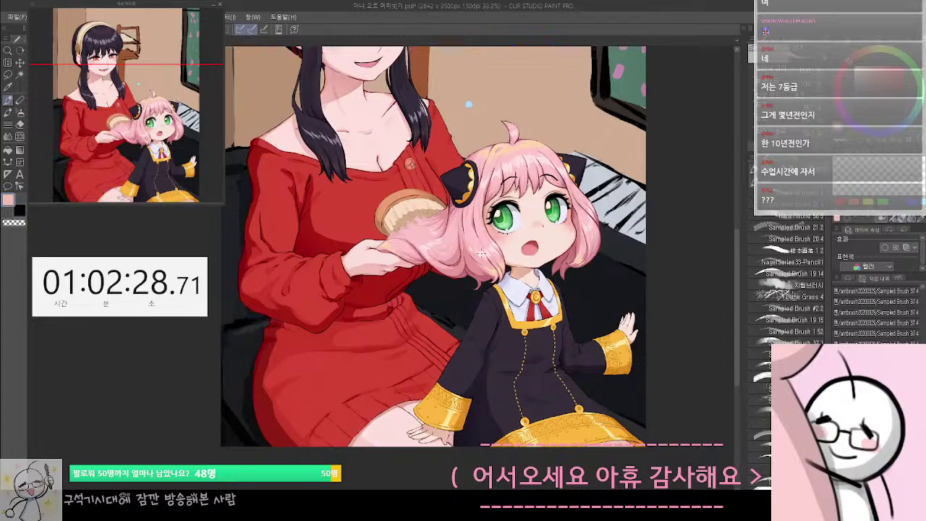
scroll(499, 249, "up", 2)
scroll(499, 249, "down", 5)
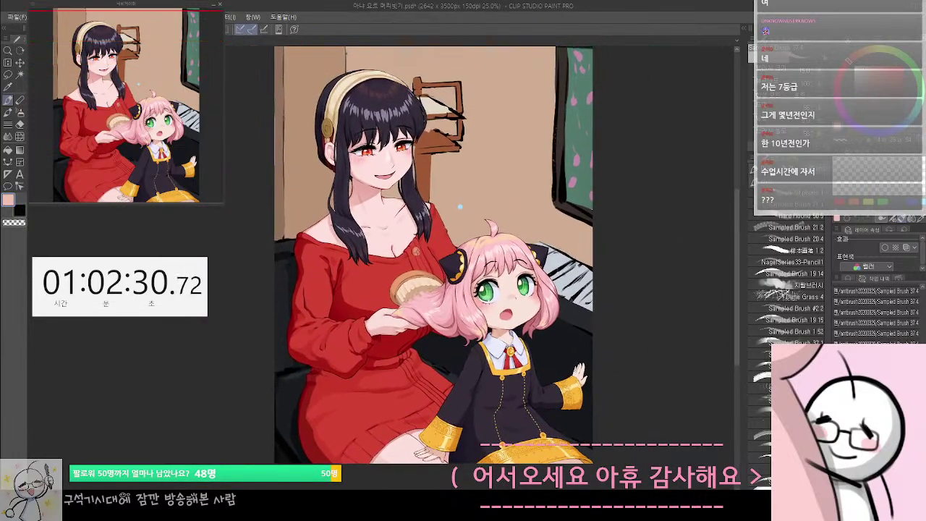
scroll(875, 311, "up", 2)
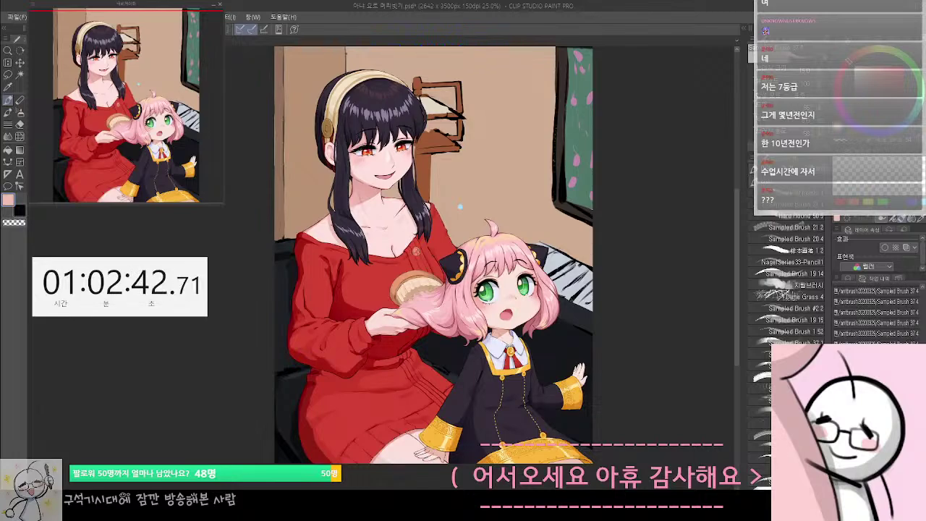
scroll(875, 314, "up", 10)
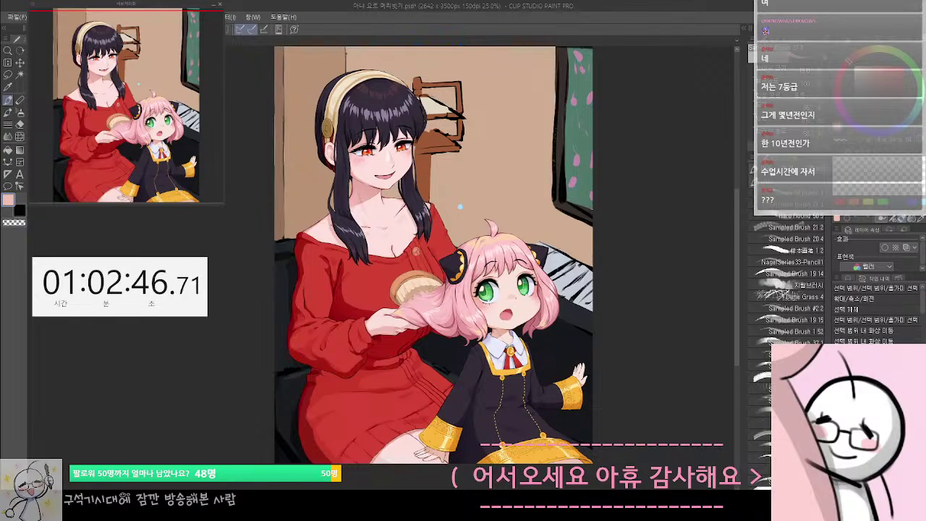
scroll(875, 313, "down", 3)
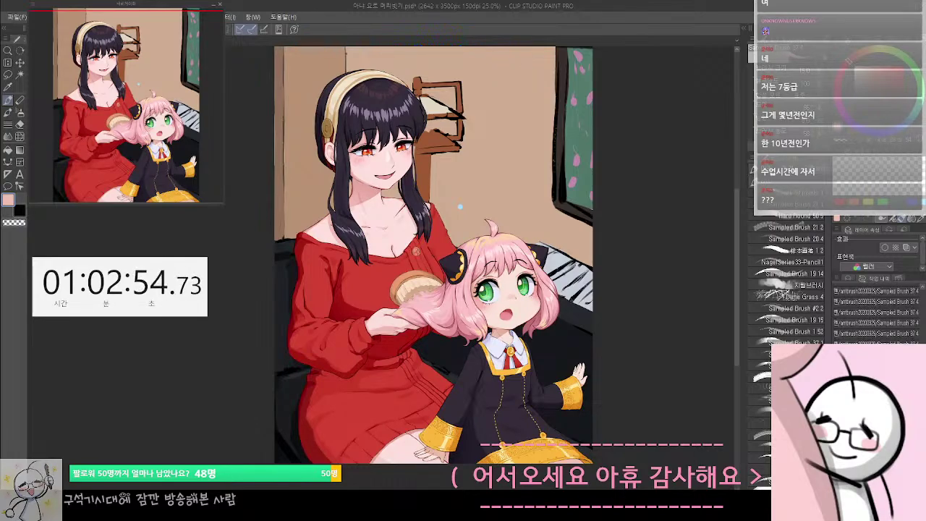
scroll(910, 302, "up", 10)
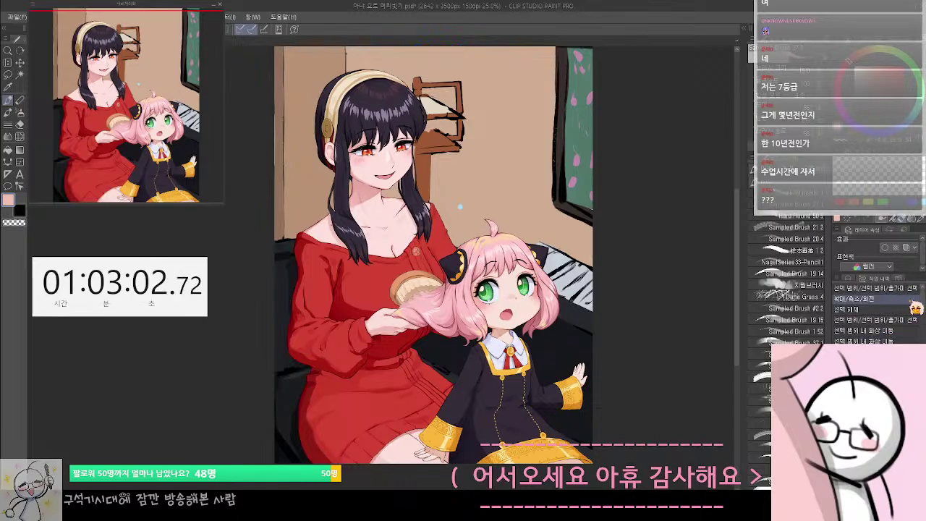
scroll(913, 307, "up", 10)
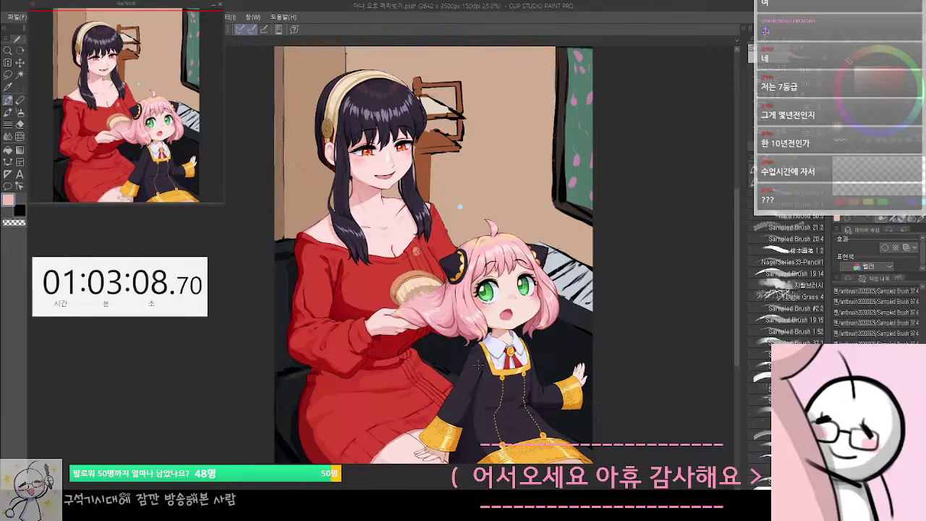
left_click_drag(449, 274, 543, 292)
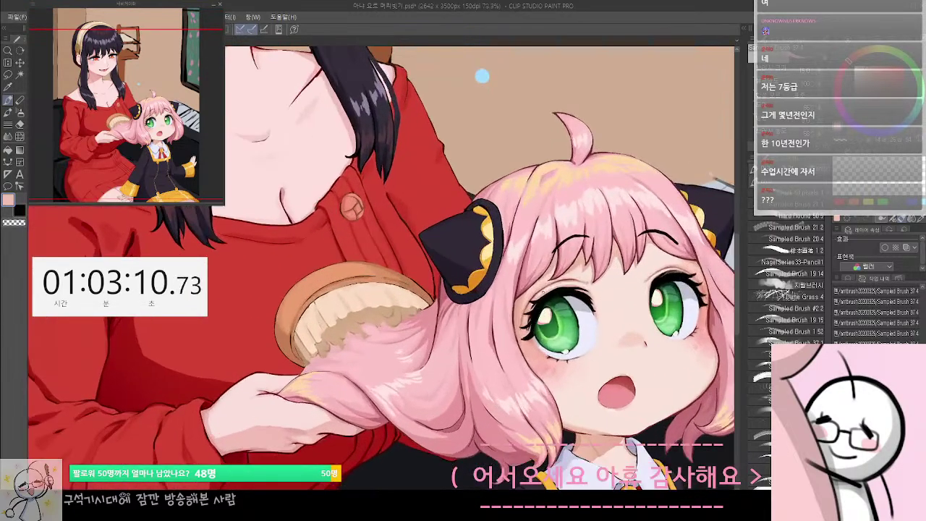
scroll(469, 327, "up", 2)
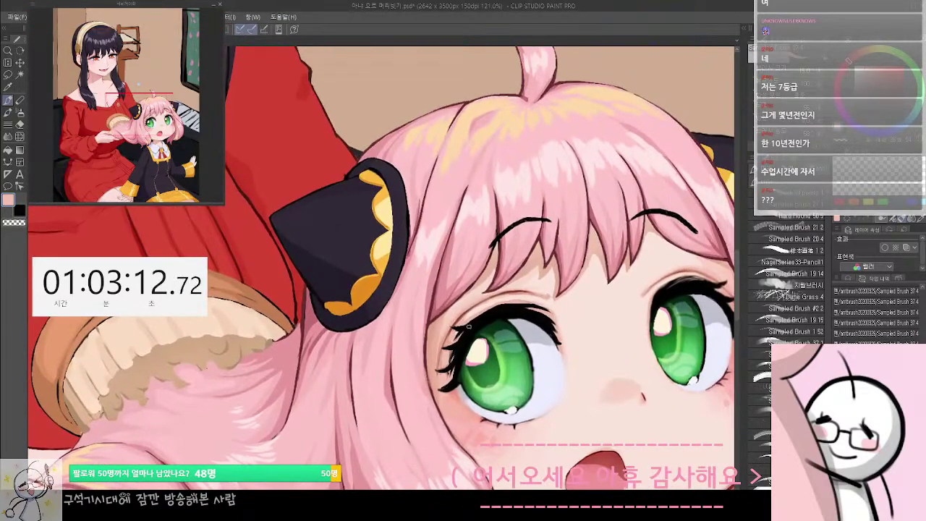
left_click(850, 278)
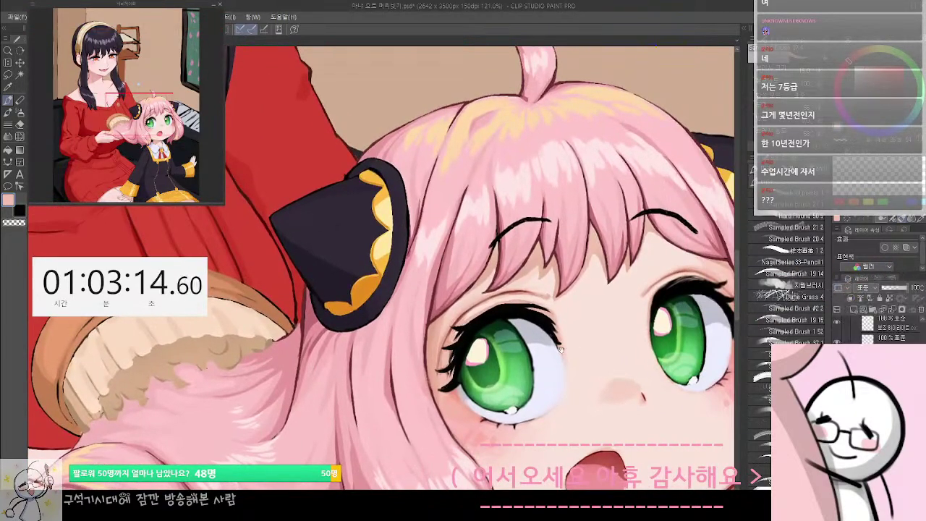
Lasso the girl's image-left eye with its outer lashes and try nudging it slightly down and to the right
left_click_drag(561, 349, 557, 357)
key("o")
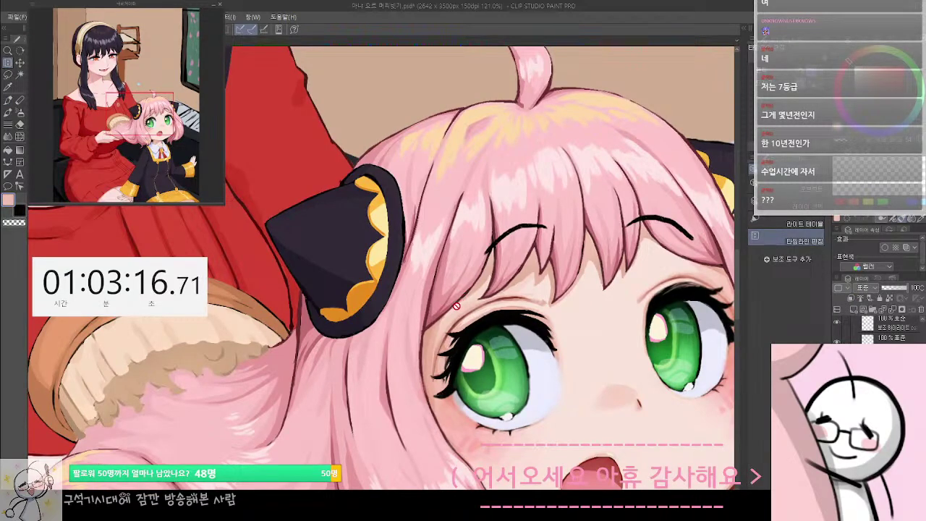
key("m")
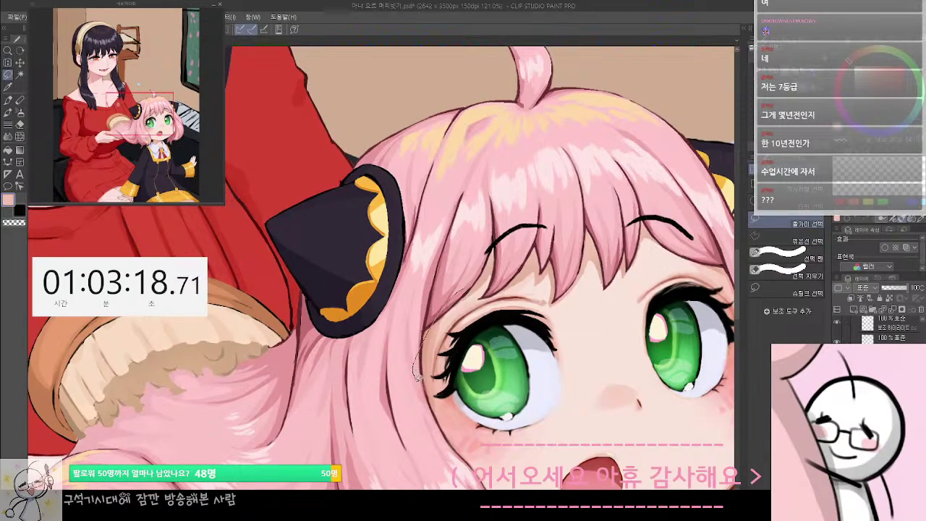
mouse_move(418, 377)
left_mouse_down()
mouse_move(437, 389)
mouse_move(444, 379)
mouse_move(432, 374)
mouse_move(444, 327)
mouse_move(515, 298)
mouse_move(551, 304)
mouse_move(535, 291)
left_mouse_up()
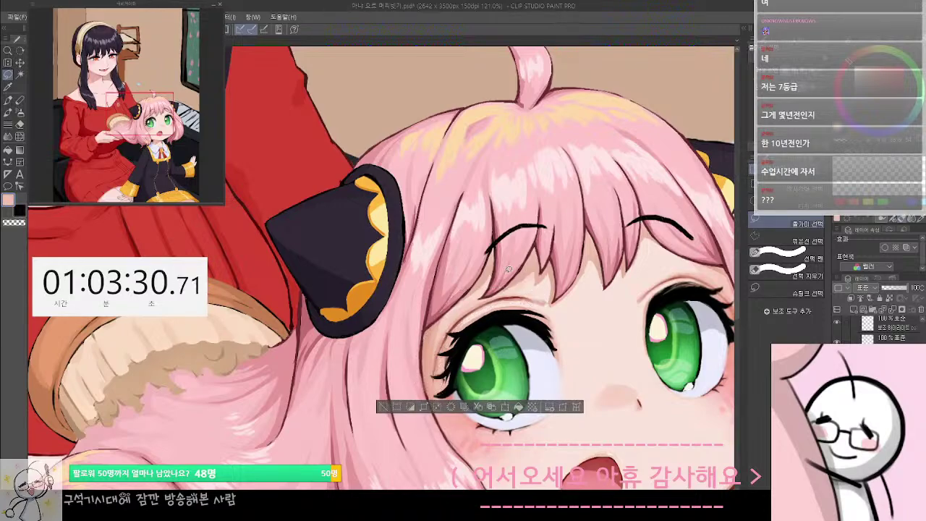
key("Down")
key("Down")
key("Down")
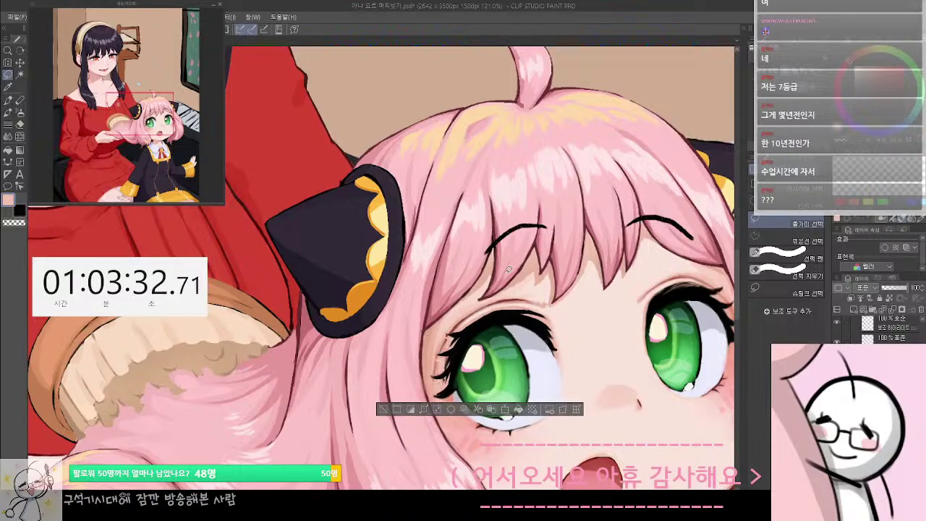
key("Up")
key("Right")
key("Down")
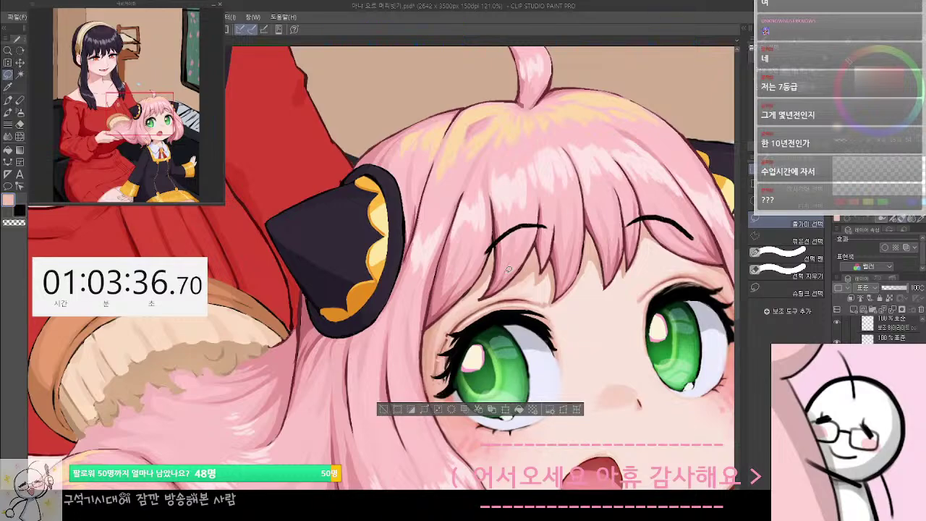
key("Right")
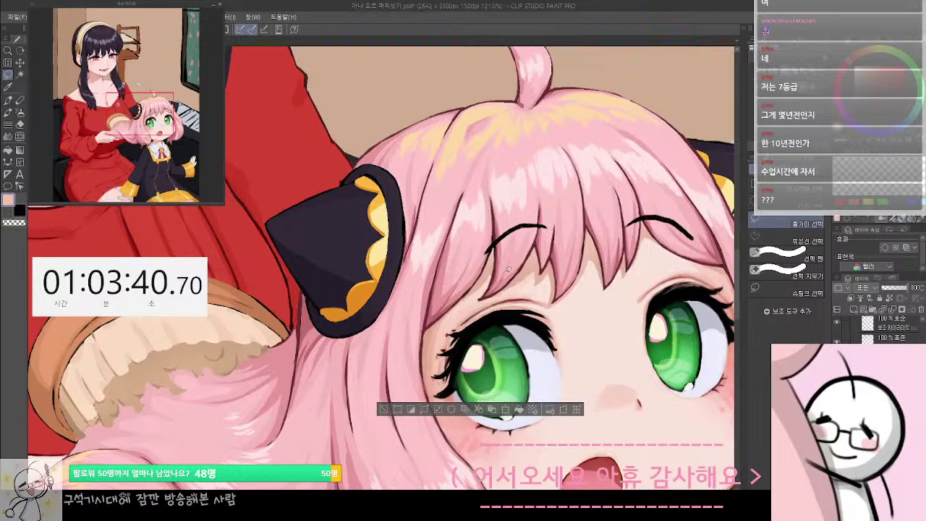
Compare the nudged image-left eye with its earlier states in the edit history, and clear the selection
key("ctrl+z")
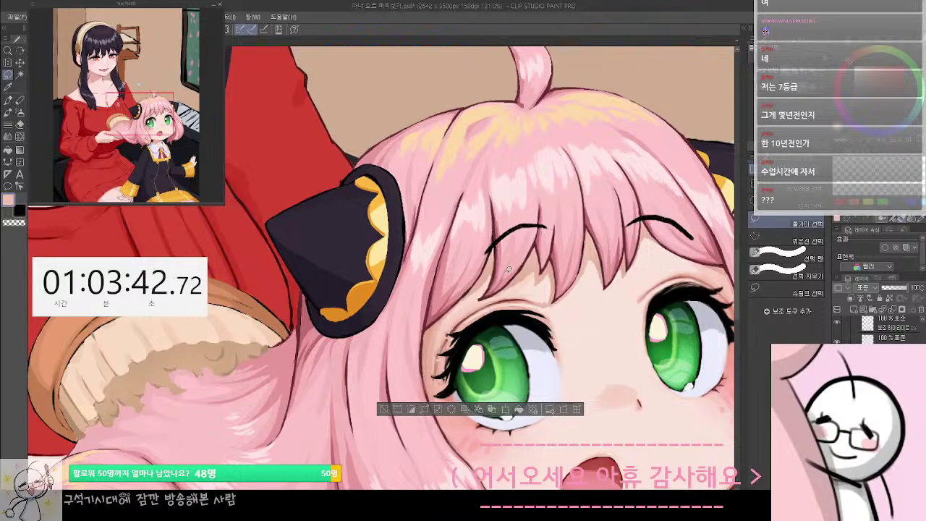
key("ctrl+z")
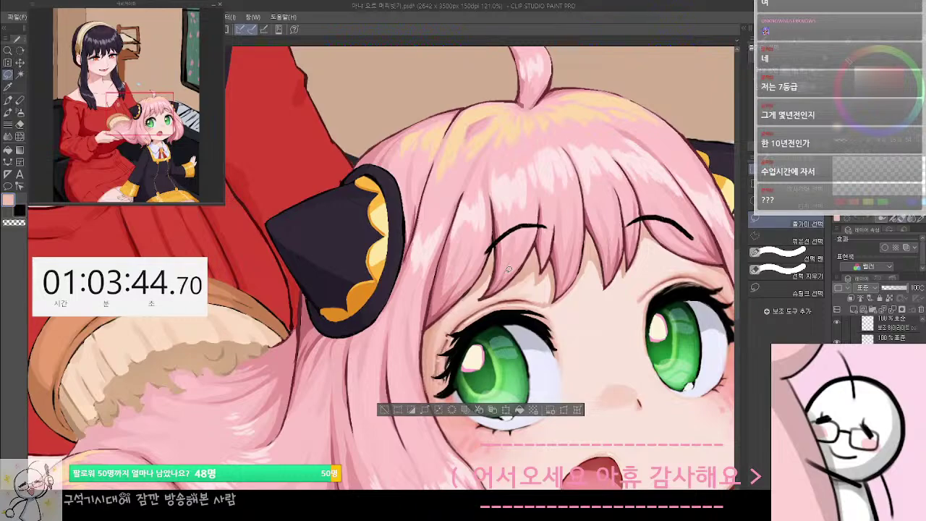
key("ctrl+z")
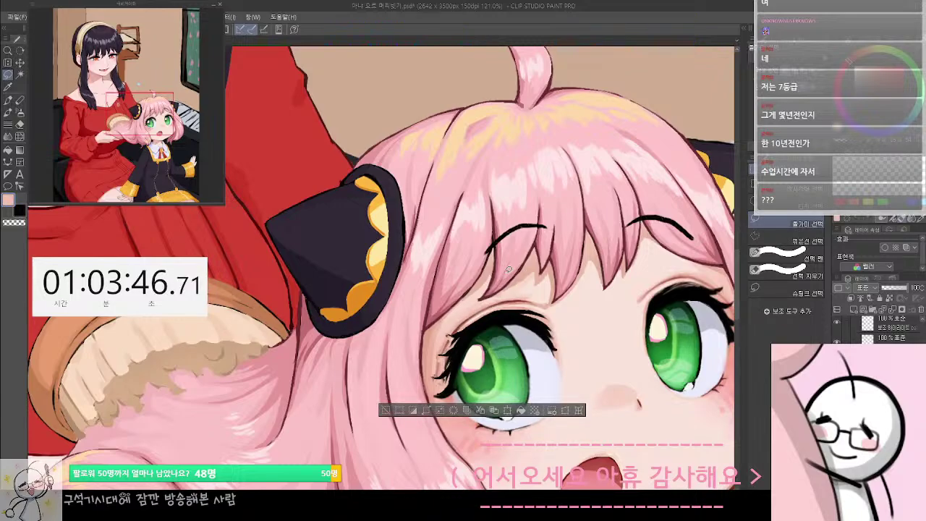
key("ctrl+z")
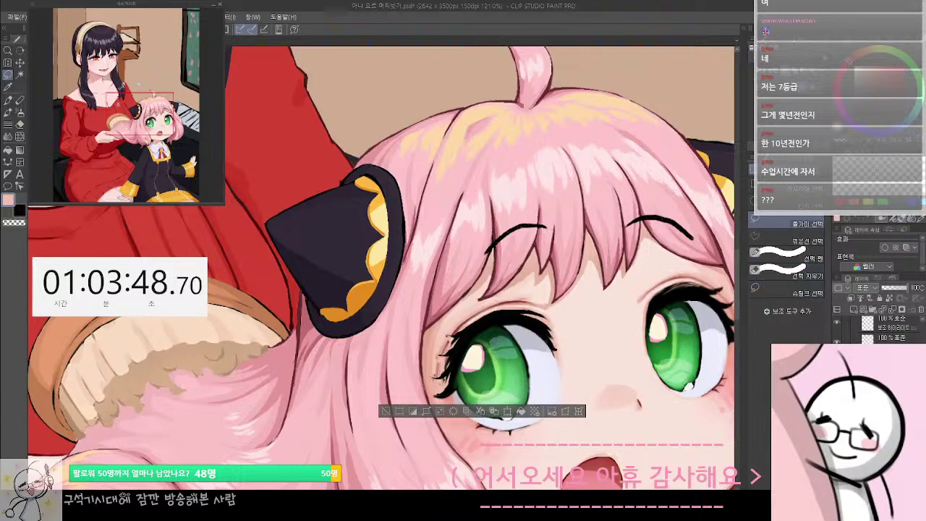
key("ctrl+y")
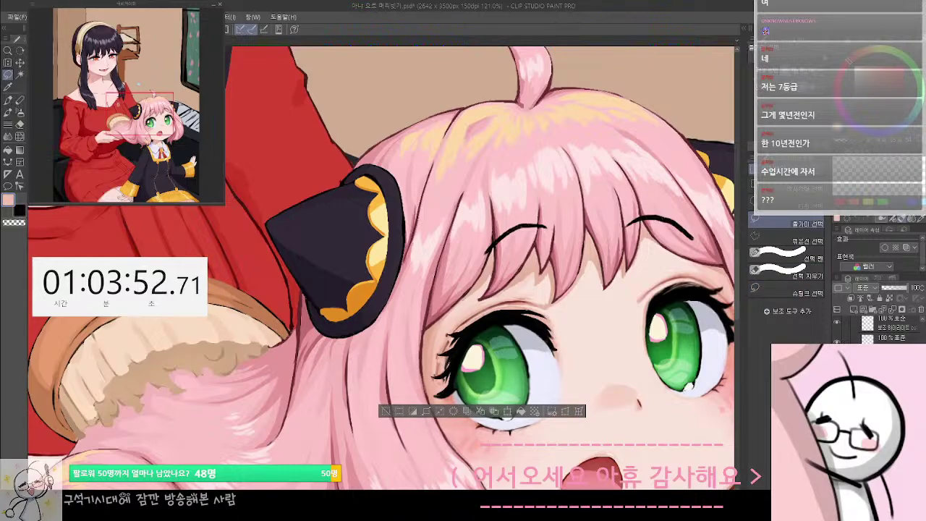
key("ctrl+z")
key("ctrl+y")
key("ctrl+z")
key("ctrl+z")
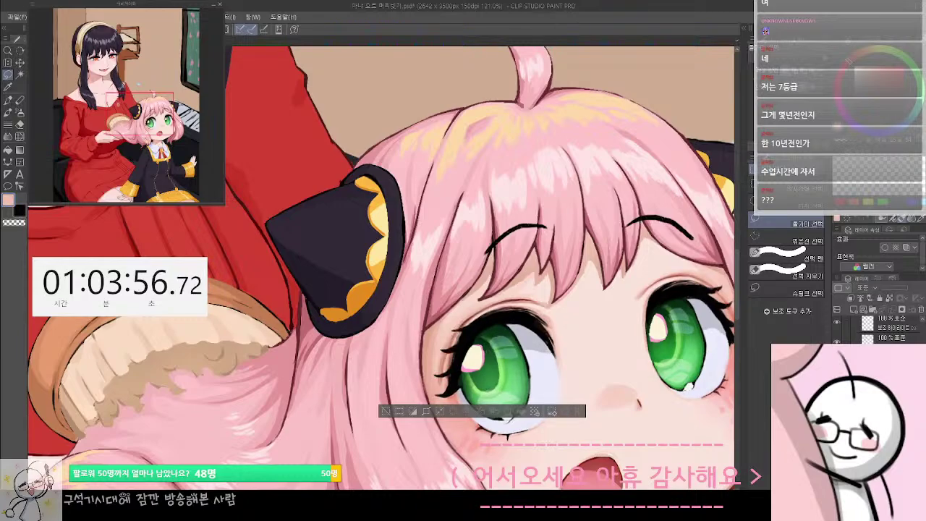
key("ctrl+y")
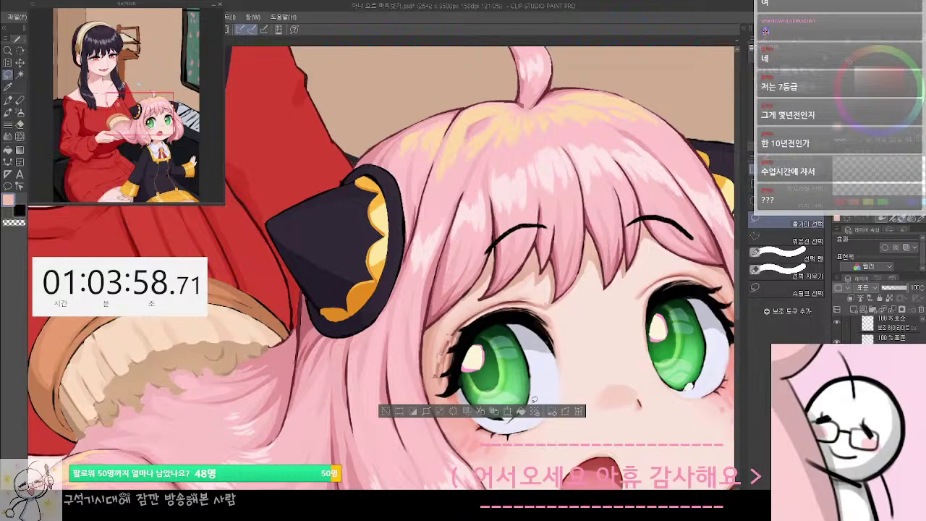
scroll(466, 338, "up", 2)
key("ctrl+d")
left_click_drag(392, 278, 413, 254)
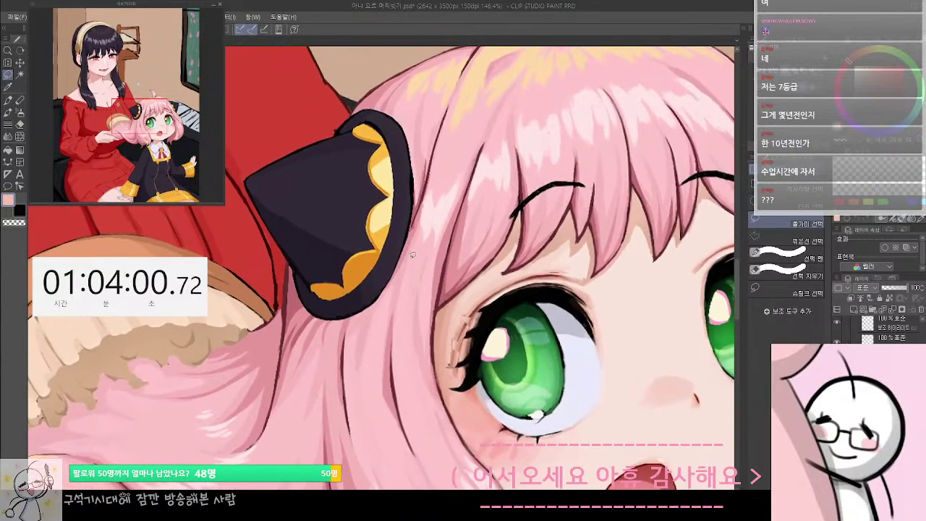
Clean up the leftover marks beside the outer lashes of the image-left eye with sampled skin tones and transparent strokes
key("b")
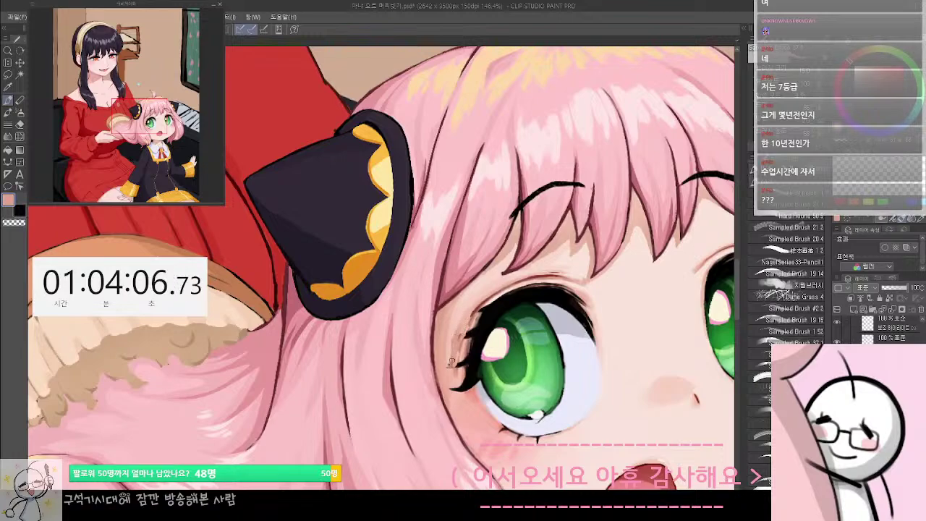
left_click(477, 308, "alt")
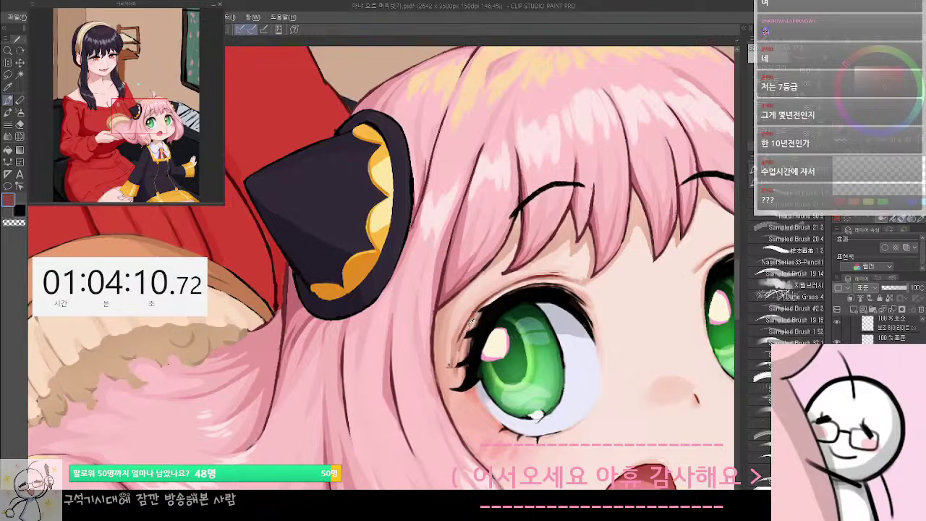
left_click(469, 323, "alt")
key("c")
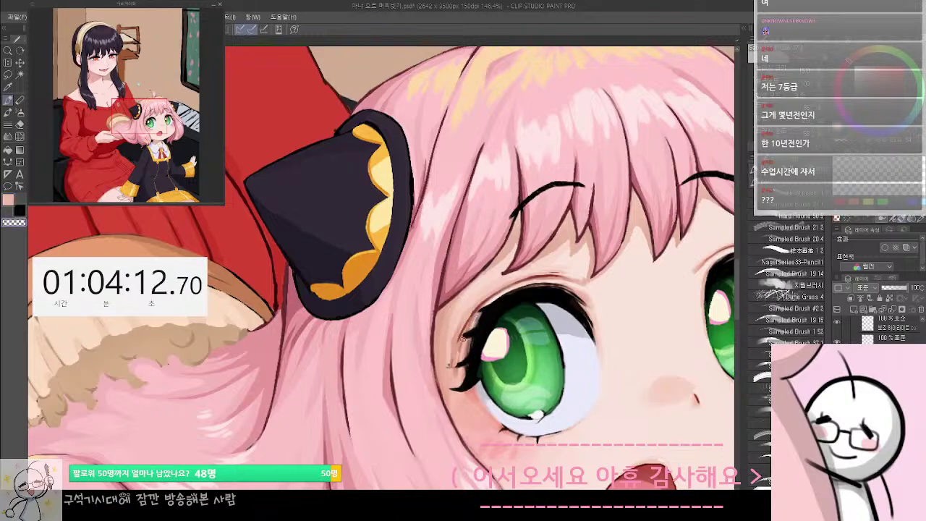
left_click(467, 333, "alt")
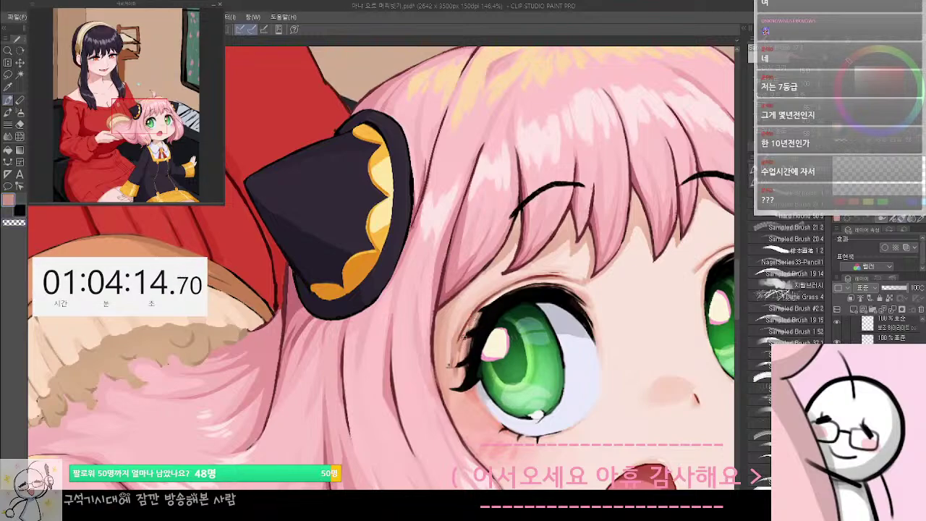
key("c")
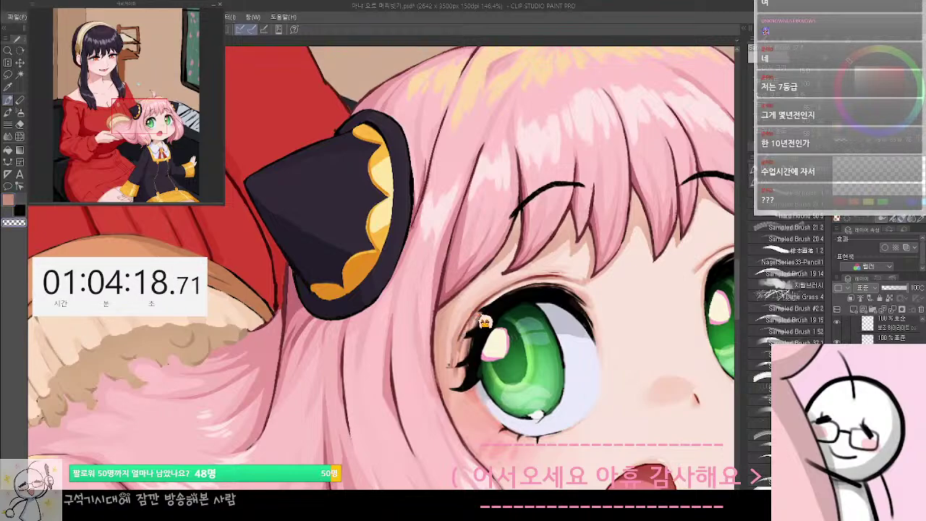
left_click(459, 334, "alt")
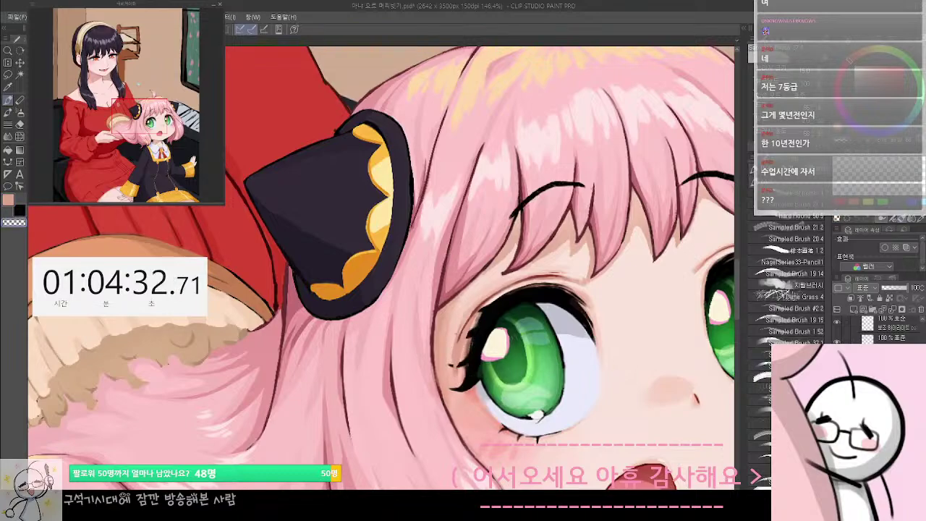
Revert the cleanup strokes and the repositioning of the image-left eye
left_click(836, 361)
key("ctrl+z")
key("ctrl+z")
key("ctrl+z")
key("ctrl+z")
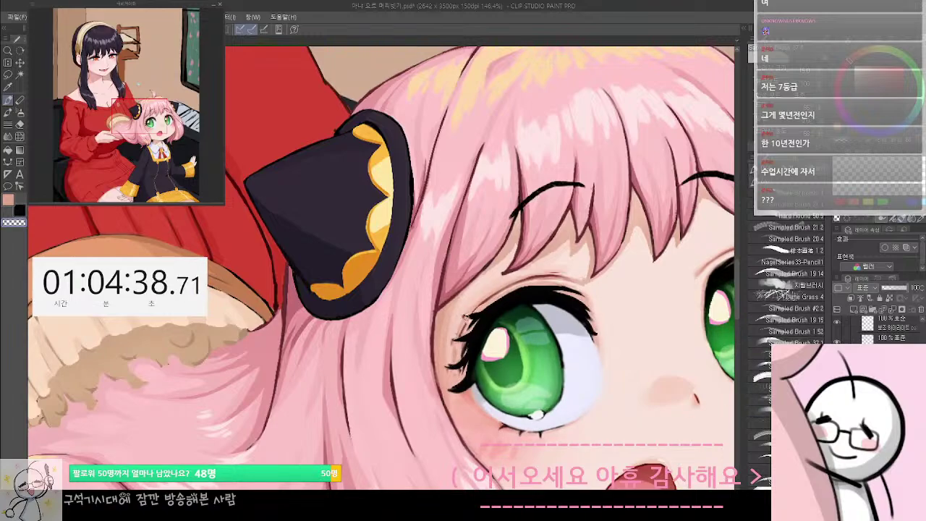
Refine the edges and gaps of the image-left eye's outer lashes with skin pink strokes
key("c")
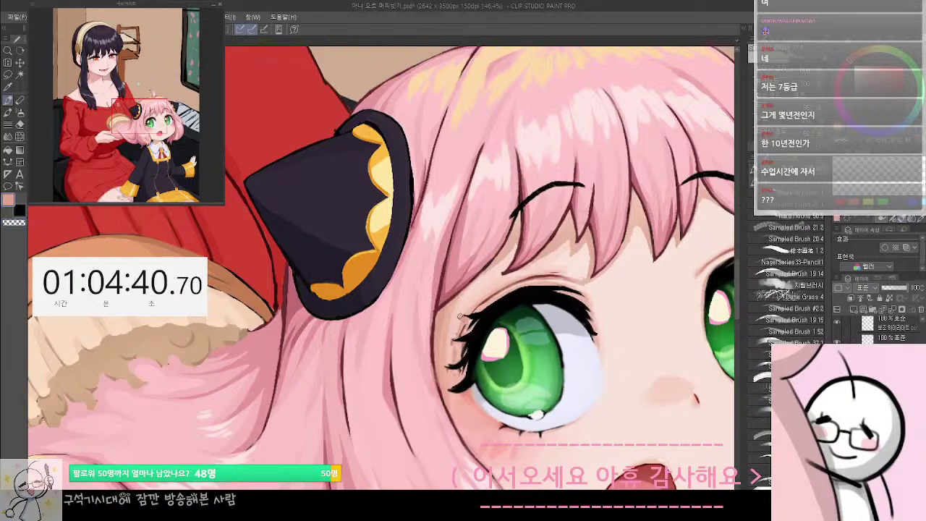
key("c")
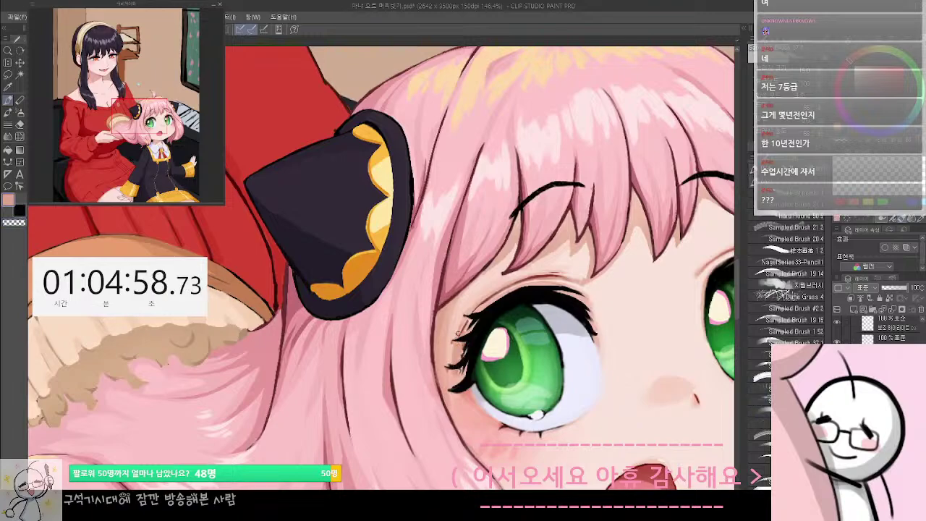
left_click_drag(458, 334, 457, 395)
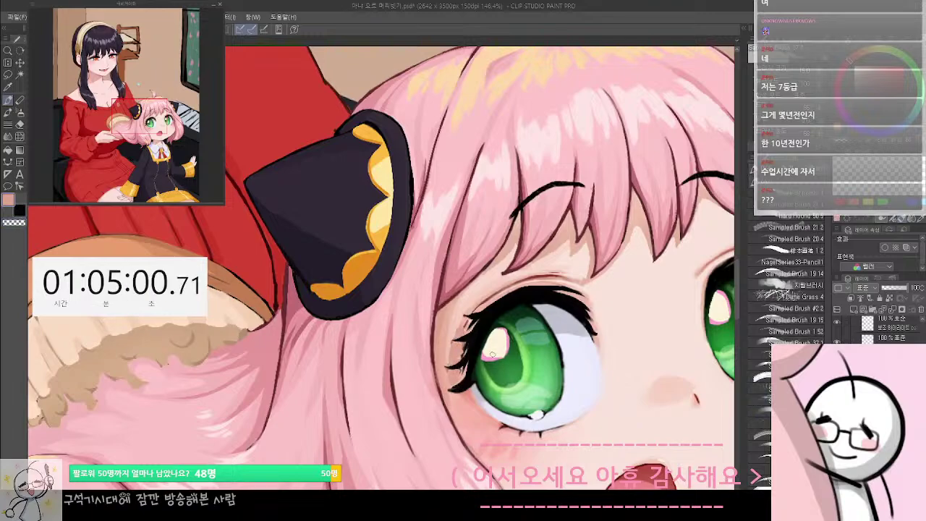
Retouch the skin above the image-left eye's upper outer lash line with a sampled pale skin tone, undoing the last stroke
left_click_drag(548, 351, 481, 345)
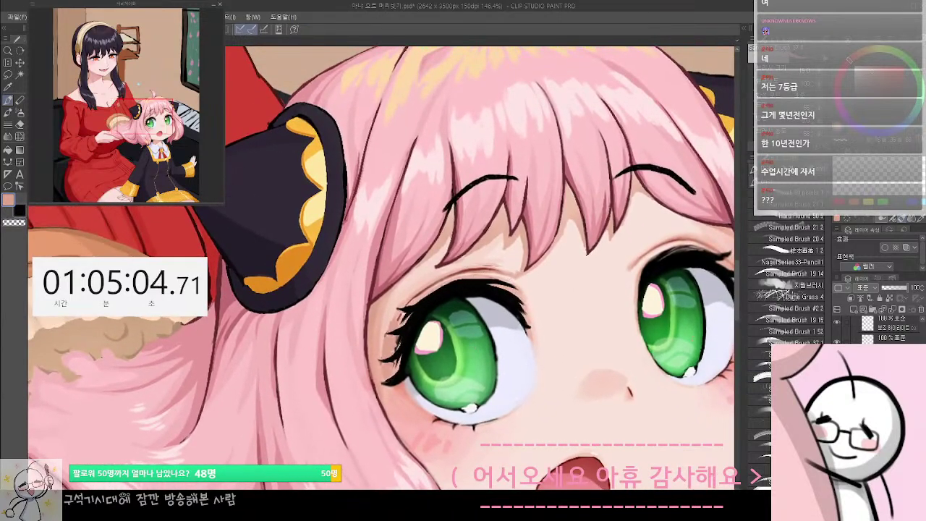
left_click(518, 275, "alt")
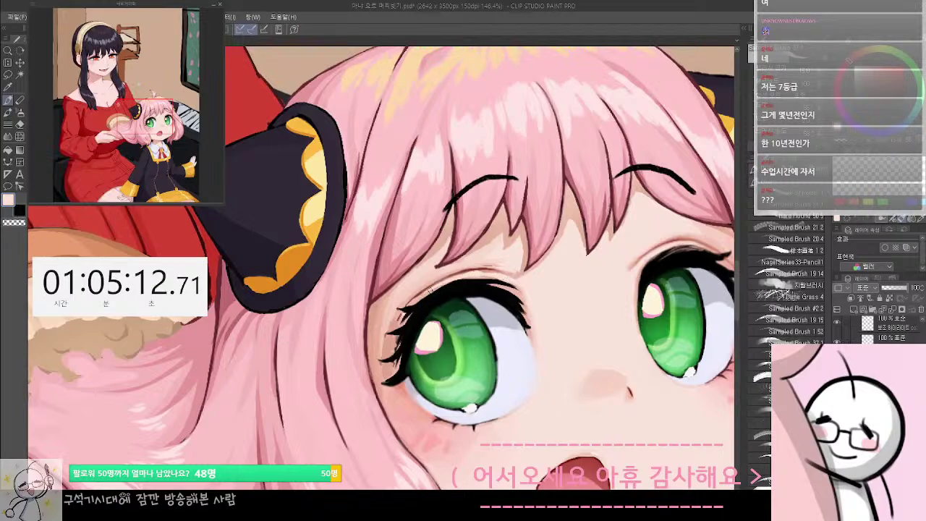
mouse_move(411, 301)
left_mouse_down()
mouse_move(450, 288)
mouse_move(424, 310)
left_mouse_up()
key("ctrl+z")
key("ctrl+y")
key("ctrl+z")
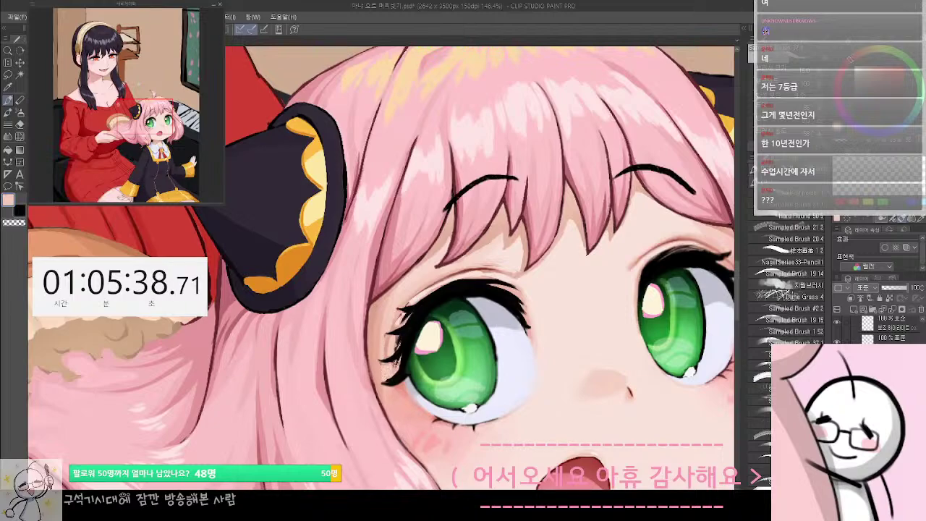
Touch up the lower outer lashes of the image-left eye with sampled black and neighbouring skin pinks
left_click(399, 347, "alt")
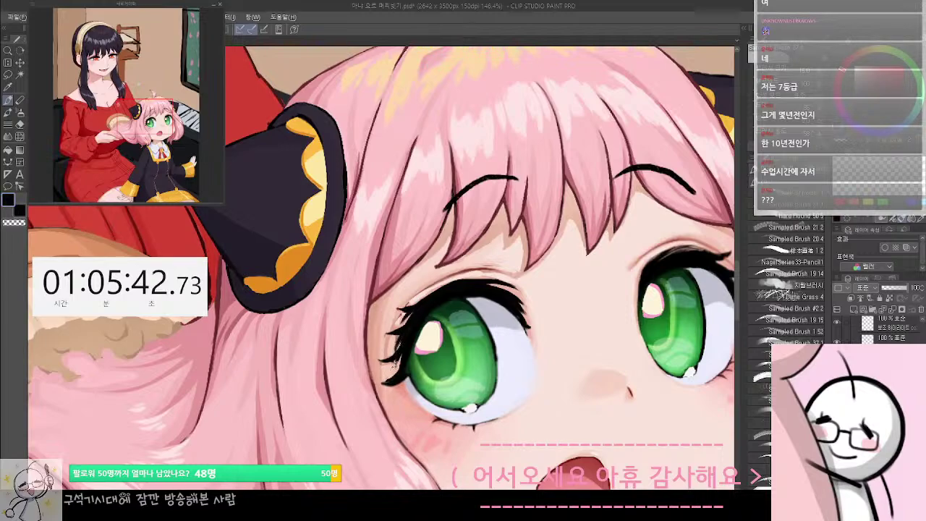
left_click(397, 364, "alt")
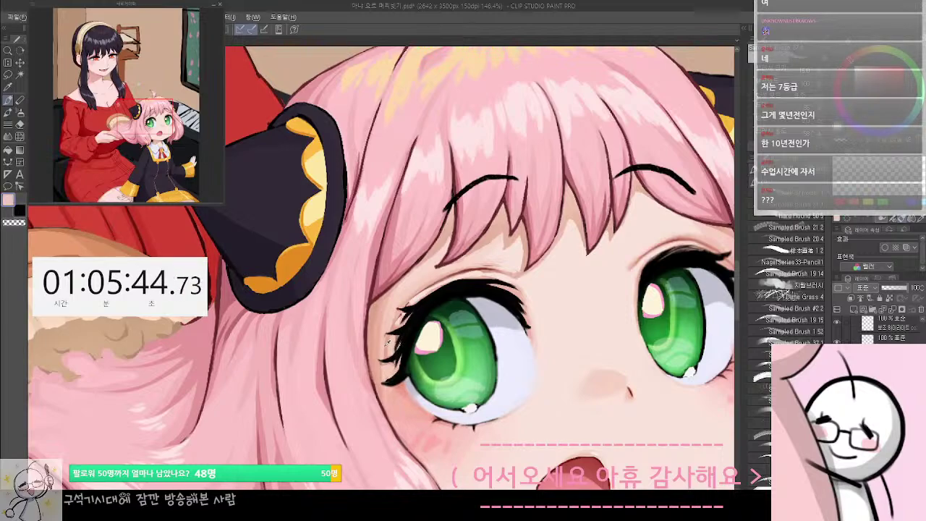
left_click(386, 365, "alt")
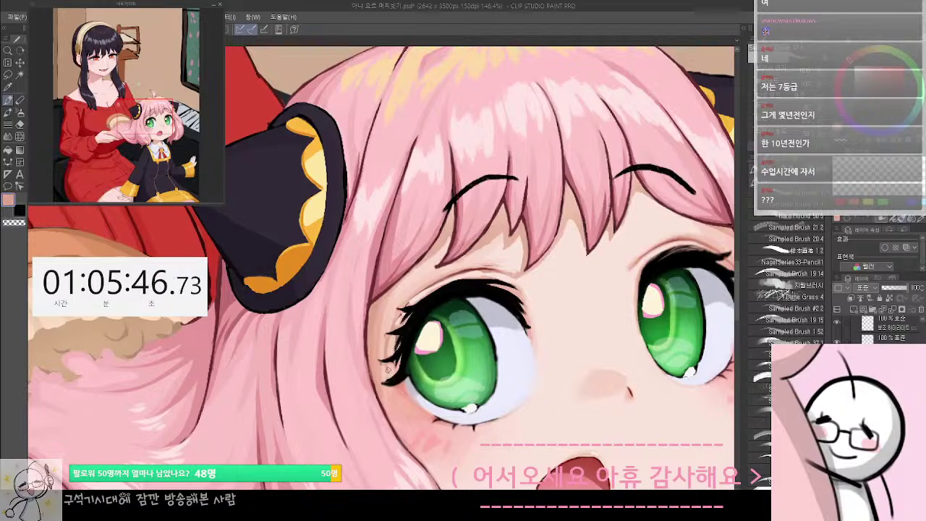
left_click(397, 363, "alt")
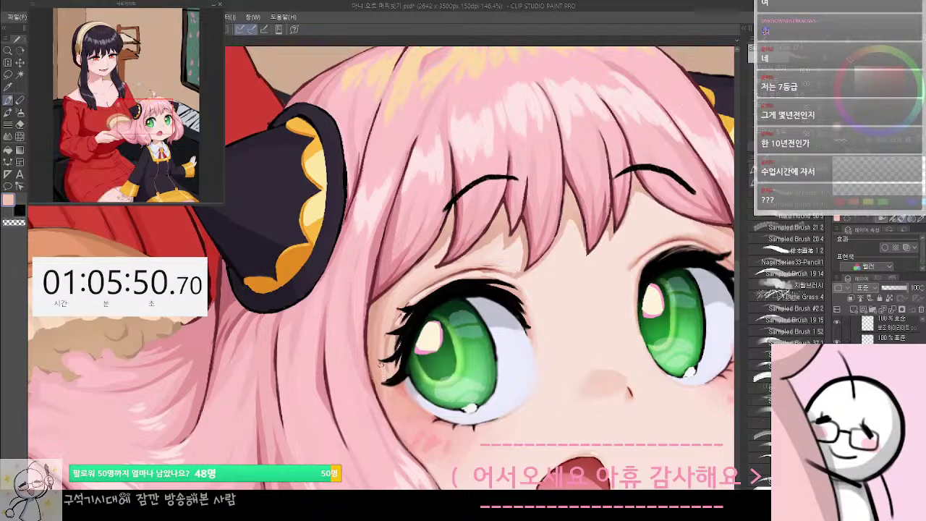
Sample salmon pink and dark red from the image-left eyelid crease and touch up the skin beside the upper outer lashes
left_click_drag(429, 309, 437, 301)
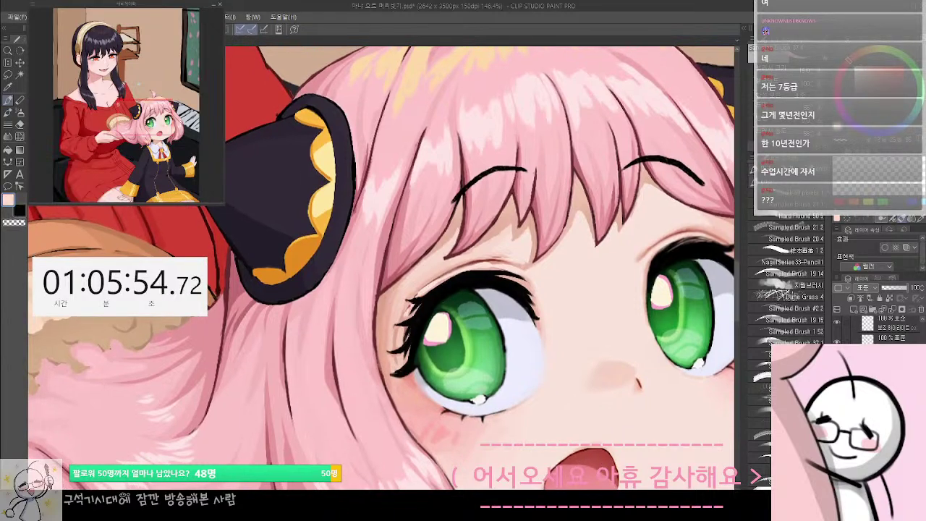
left_click(465, 268, "alt")
left_click(471, 261, "alt")
left_click(468, 261, "alt")
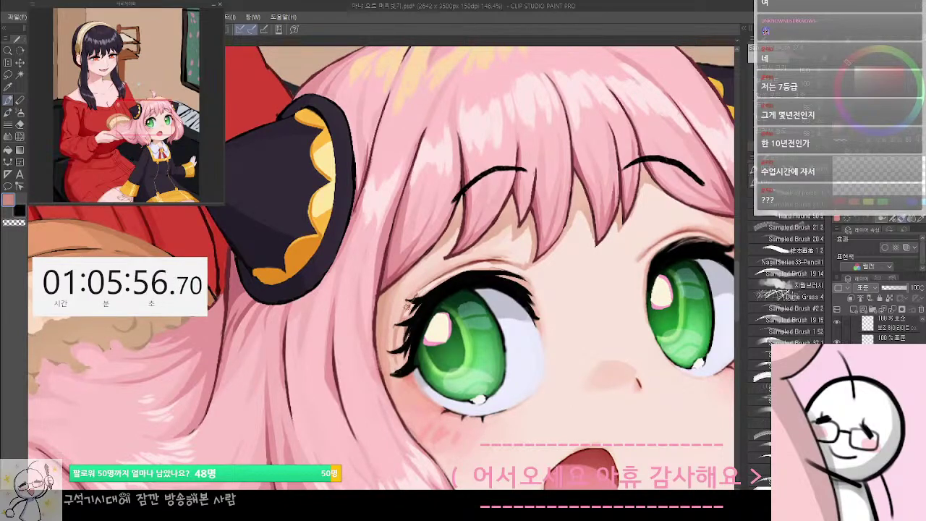
left_click(470, 260, "alt")
left_click(472, 261, "alt")
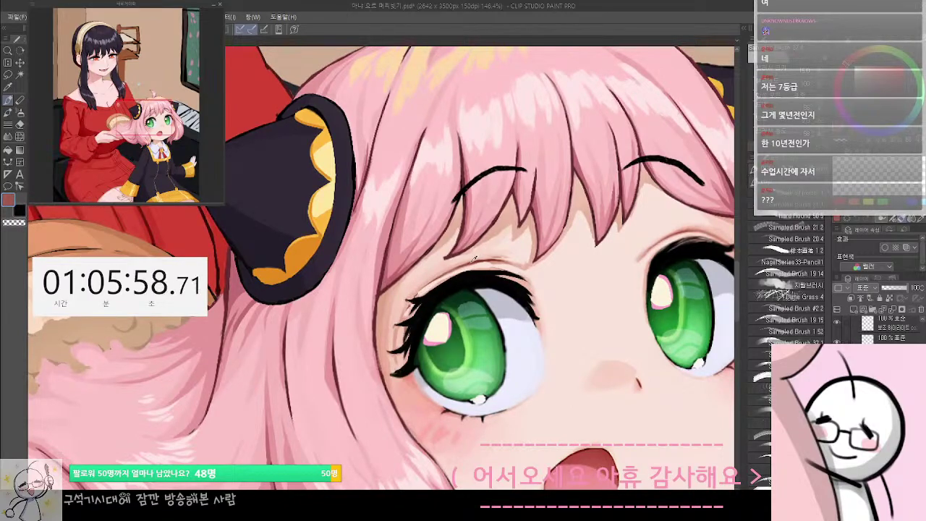
Try extending the image-left eyelid crease toward the outer lashes in dark red, and undo the strokes
left_click(473, 259, "alt")
left_click_drag(408, 305, 437, 288)
key("ctrl+z")
key("ctrl+z")
key("ctrl+z")
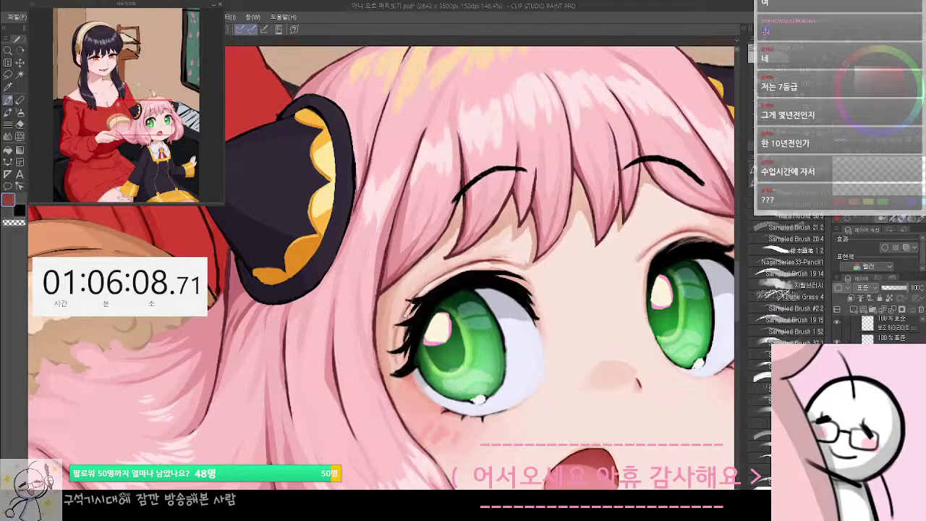
Touch up the outer lashes of the image-left eye with sampled black and the peach skin tone beside them
left_click(428, 297, "alt")
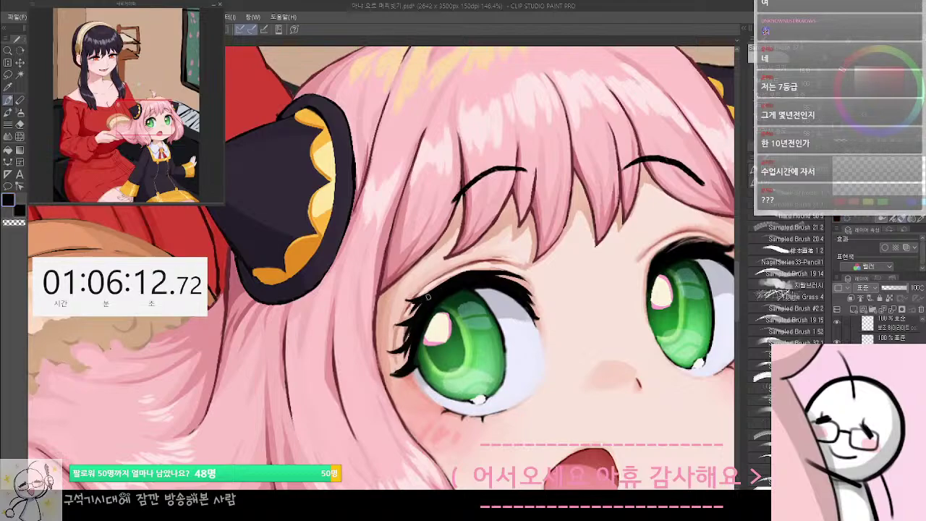
key("x")
left_click(400, 301, "alt")
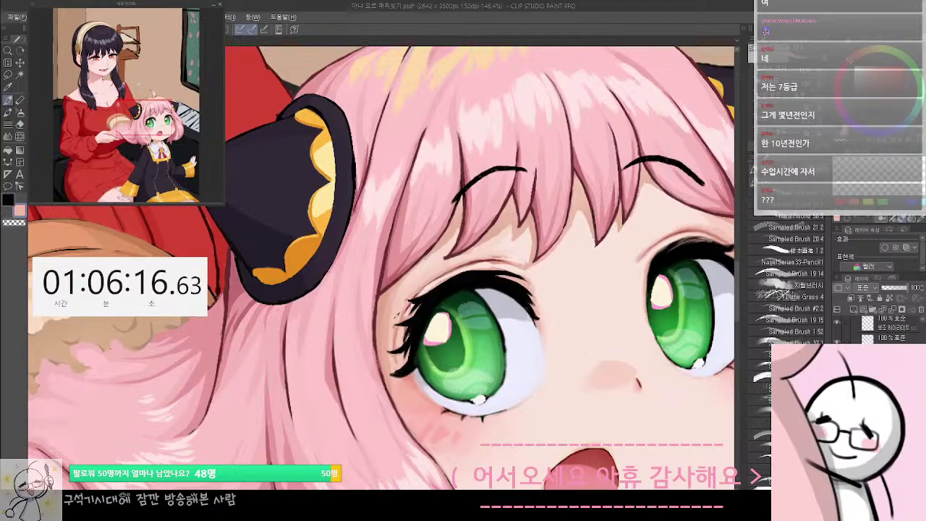
mouse_move(405, 372)
left_mouse_down()
mouse_move(394, 387)
mouse_move(379, 386)
left_mouse_up()
key("x")
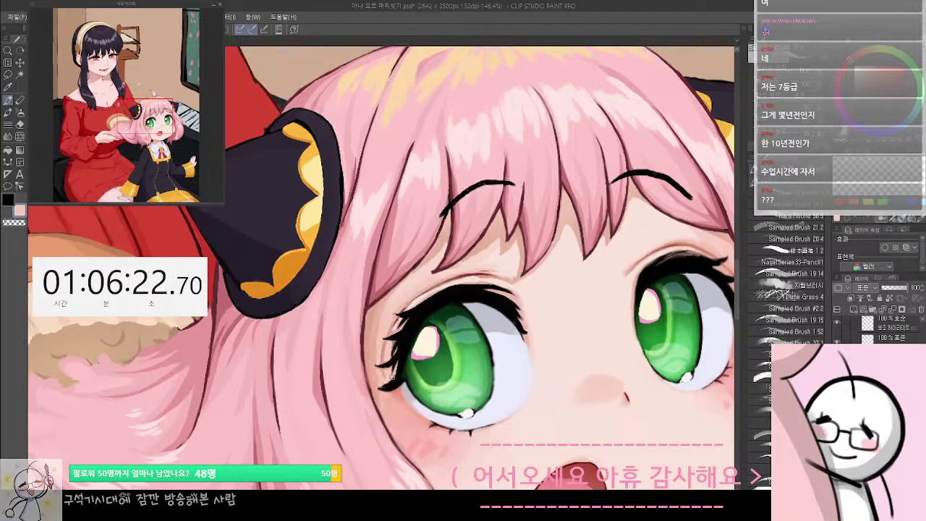
left_click_drag(416, 374, 397, 322)
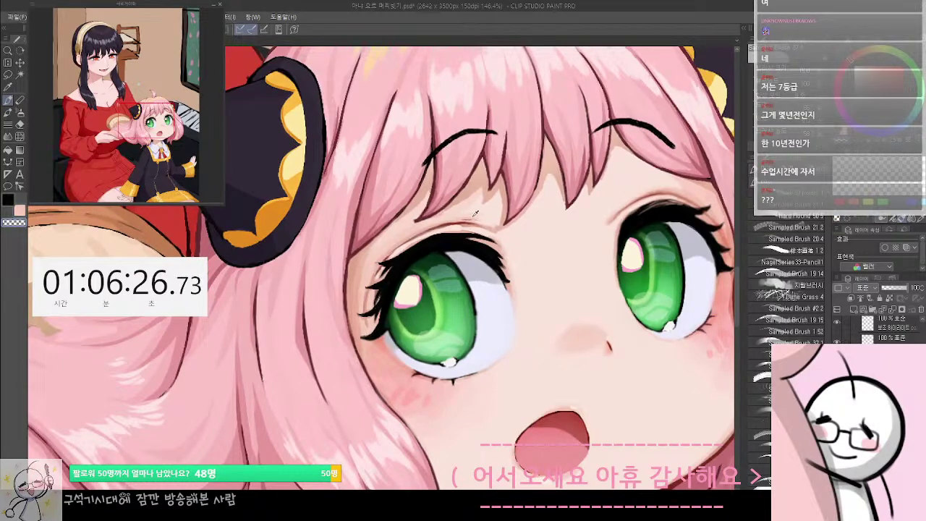
Erase the dark red tip at the inner end of the image-left eyelid crease using transparent colour
left_click(473, 216, "alt")
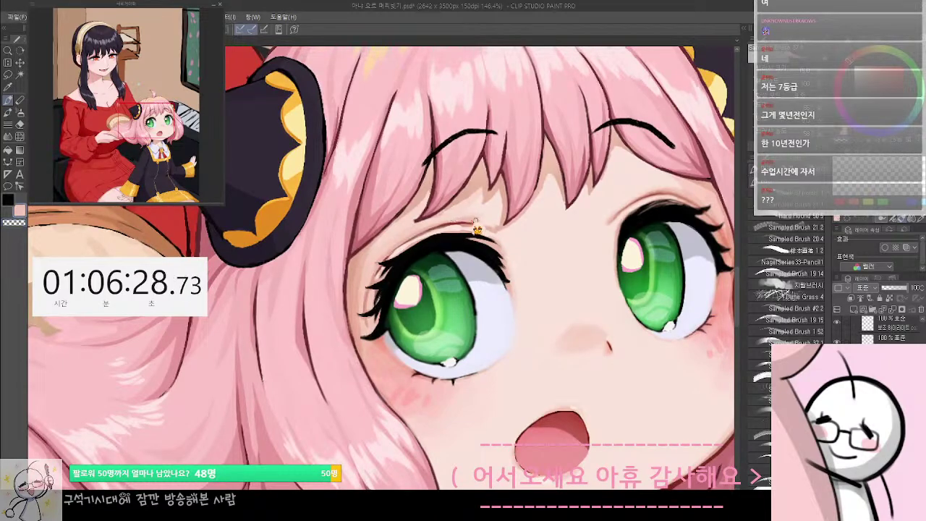
key("c")
left_click(457, 219, "alt")
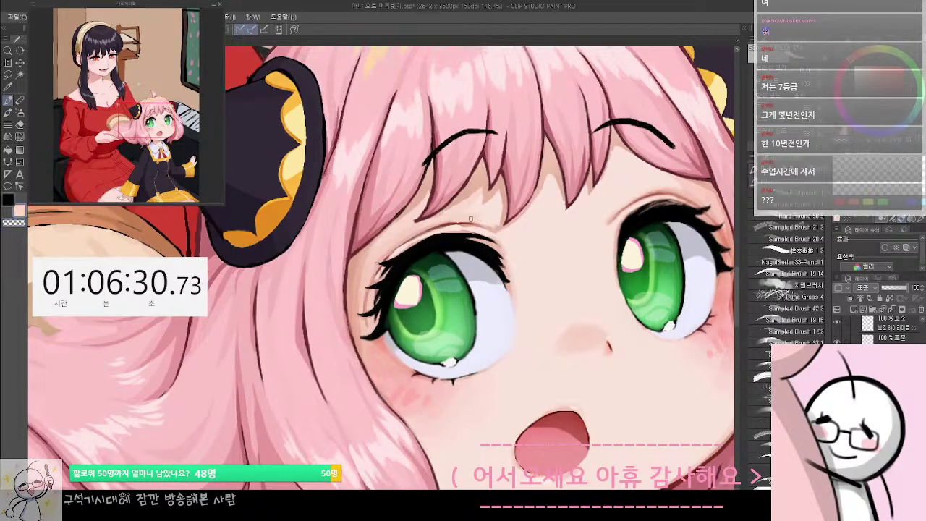
mouse_move(505, 241)
left_mouse_down()
mouse_move(531, 190)
mouse_move(522, 238)
left_mouse_up()
scroll(526, 272, "down", 6)
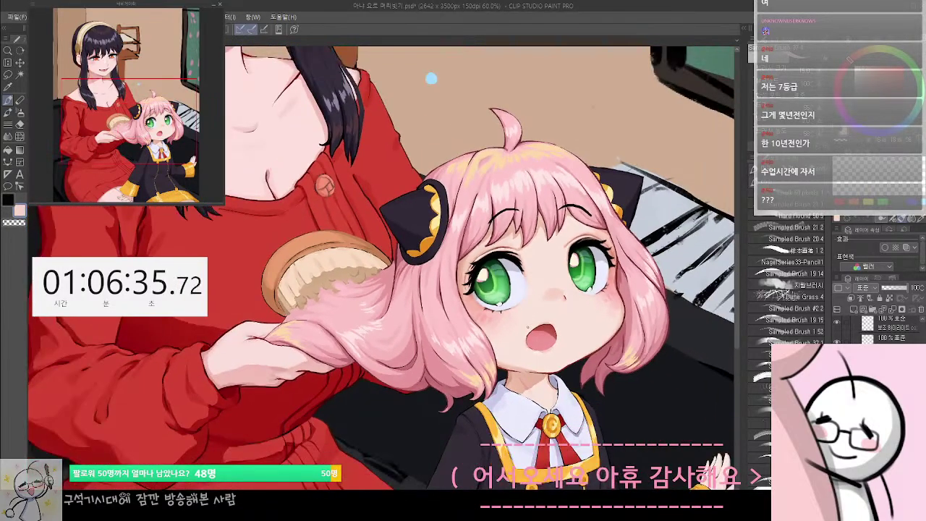
Refine the outer part of the image-left eyelid crease with reddish brown sampled from the crease
left_click_drag(431, 78, 489, 246)
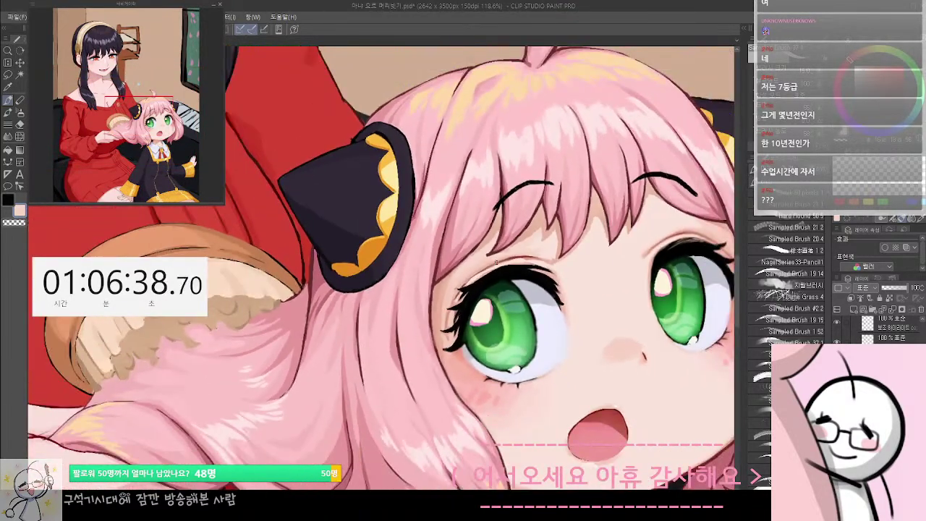
left_click_drag(475, 333, 466, 308)
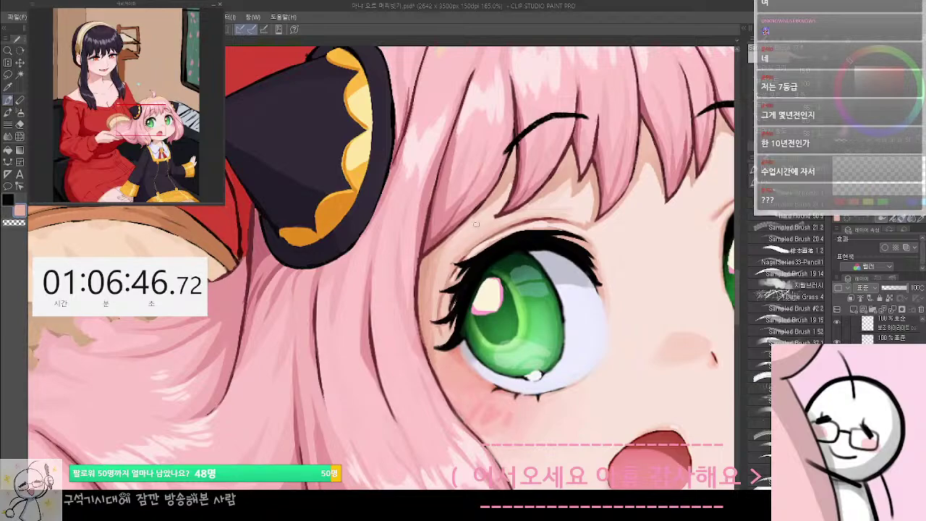
left_click_drag(480, 238, 473, 259)
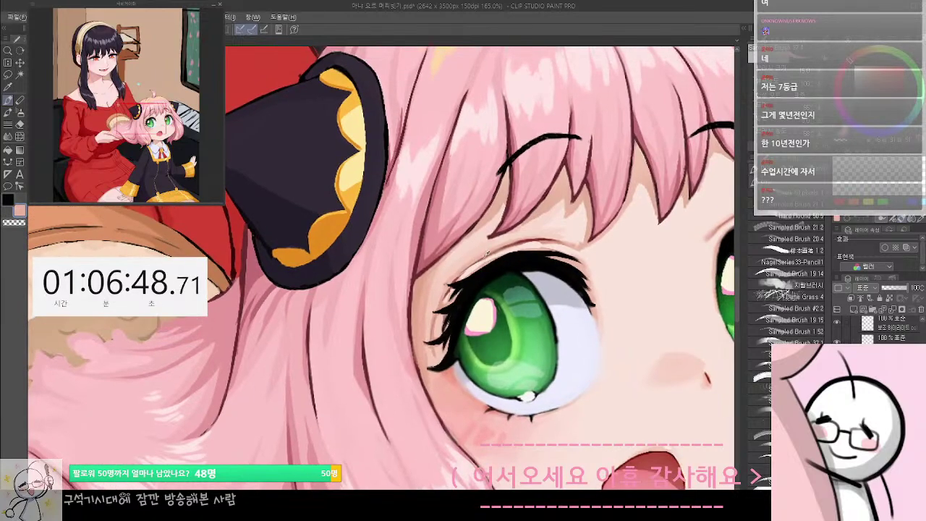
left_click(486, 254, "alt")
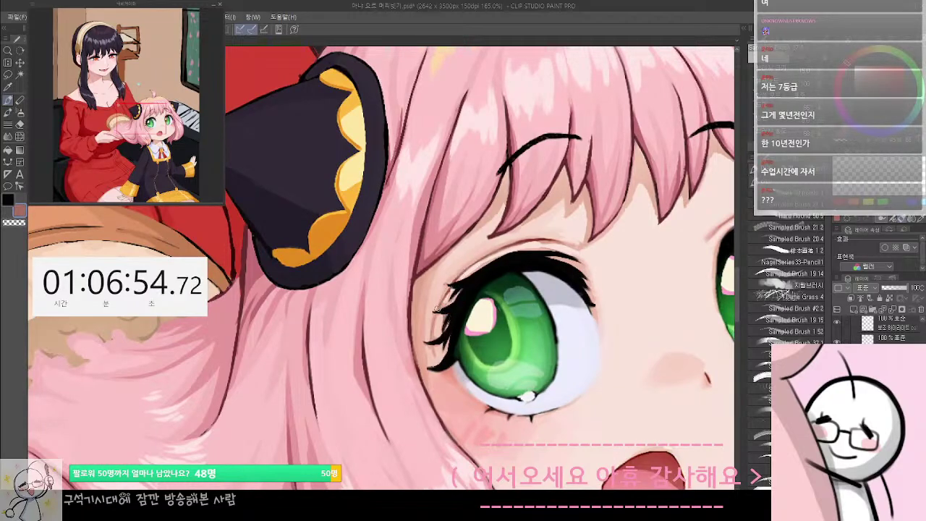
mouse_move(534, 254)
left_mouse_down()
mouse_move(470, 192)
mouse_move(478, 235)
mouse_move(467, 234)
left_mouse_up()
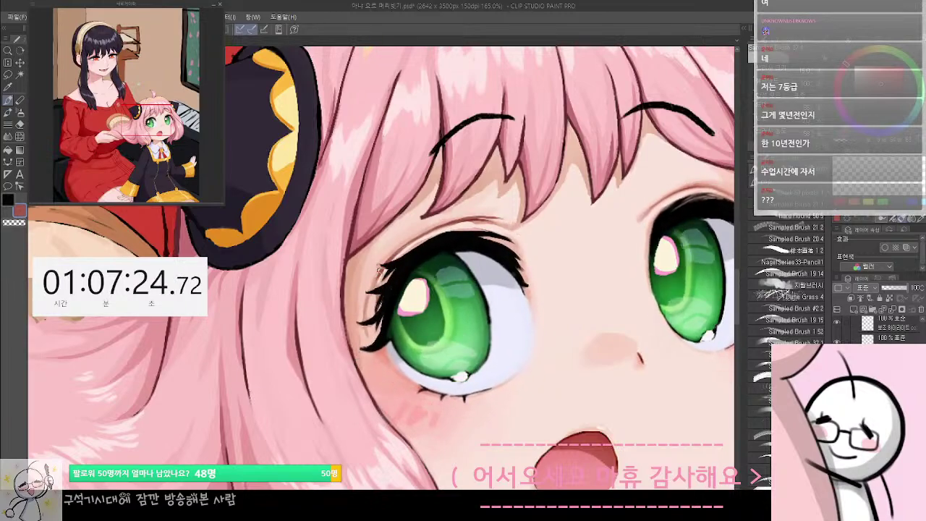
Try reworking the inner end of the image-left eyelid crease with sampled salmon pink, and undo the strokes
mouse_move(429, 252)
left_mouse_down()
mouse_move(371, 282)
mouse_move(407, 262)
mouse_move(454, 280)
mouse_move(413, 261)
mouse_move(438, 265)
mouse_move(482, 240)
mouse_move(489, 283)
mouse_move(465, 325)
mouse_move(441, 255)
mouse_move(523, 313)
left_mouse_up()
key("ctrl+z")
key("ctrl+z")
left_click(482, 240, "alt")
key("ctrl+z")
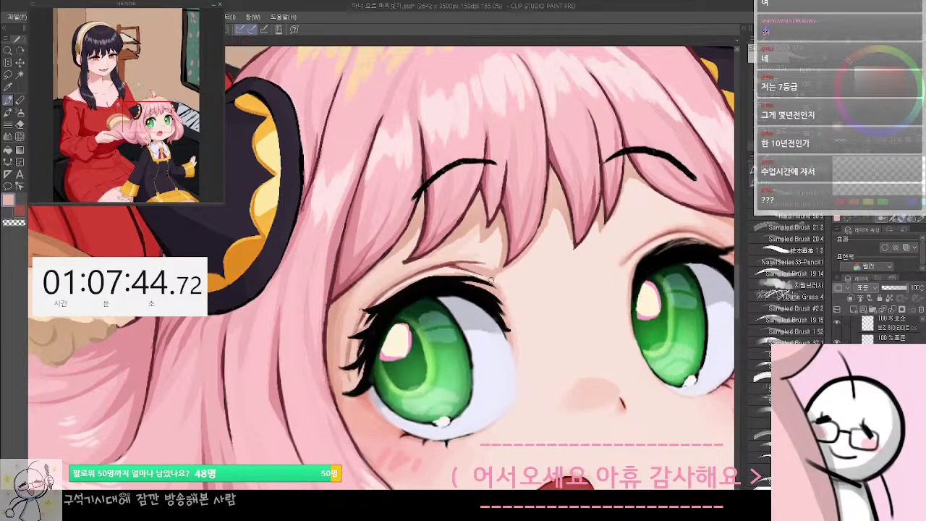
Clean up the skin around the inner end of the image-left eyelid crease with a sampled pale skin tone
key("x")
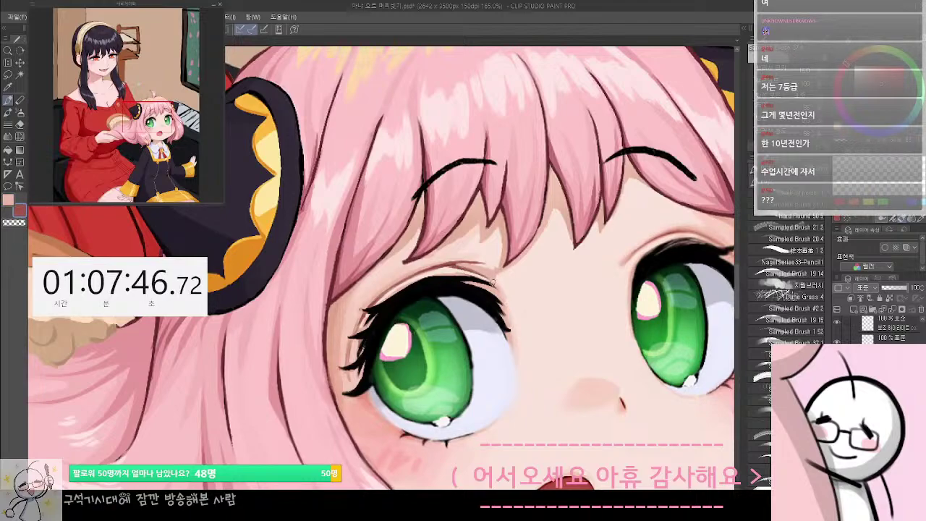
left_click(497, 279, "alt")
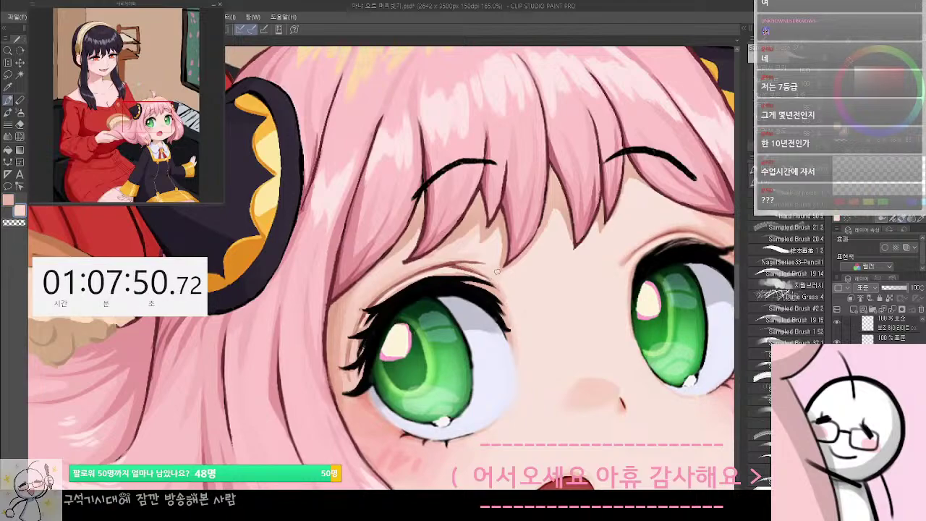
left_click_drag(544, 342, 539, 320)
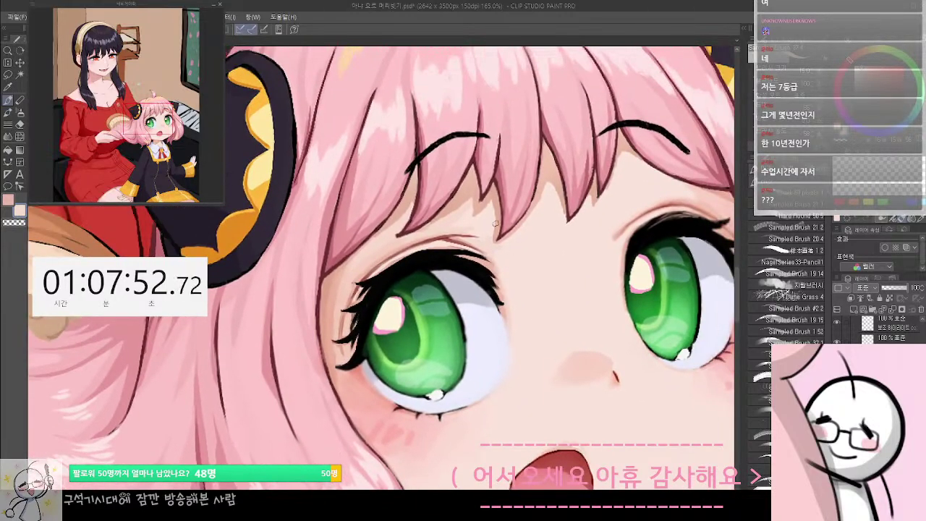
scroll(496, 223, "down", 4)
scroll(479, 188, "up", 2)
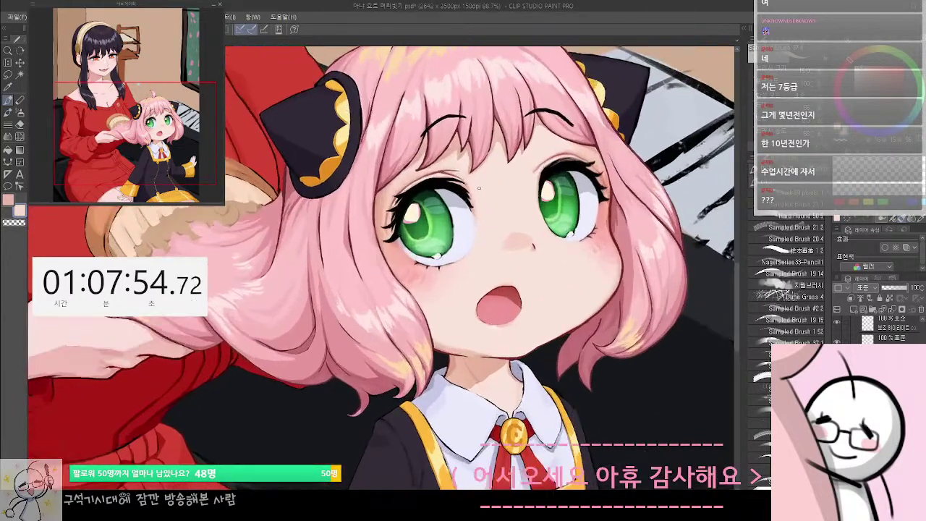
scroll(478, 188, "up", 3)
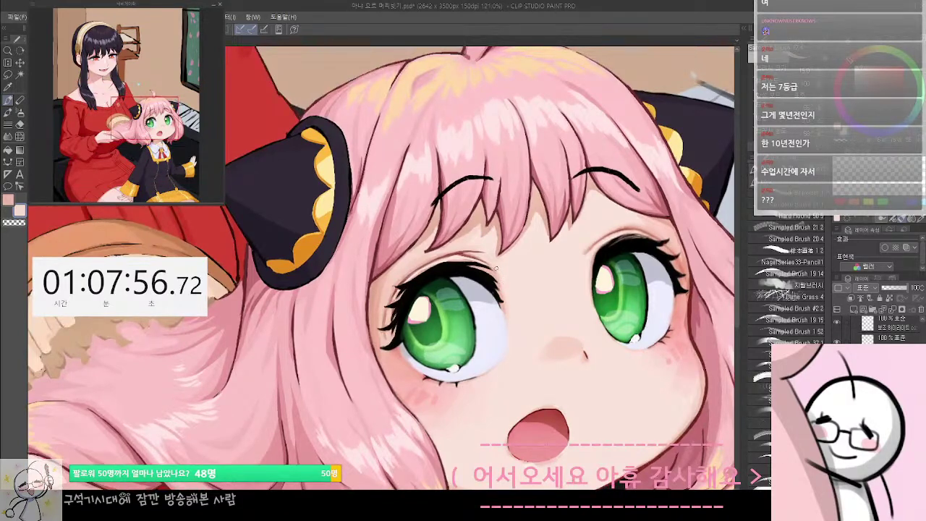
Sample the reddish brown of the image-right eyelid crease and retouch the image-left crease with it
left_click_drag(624, 292, 647, 301)
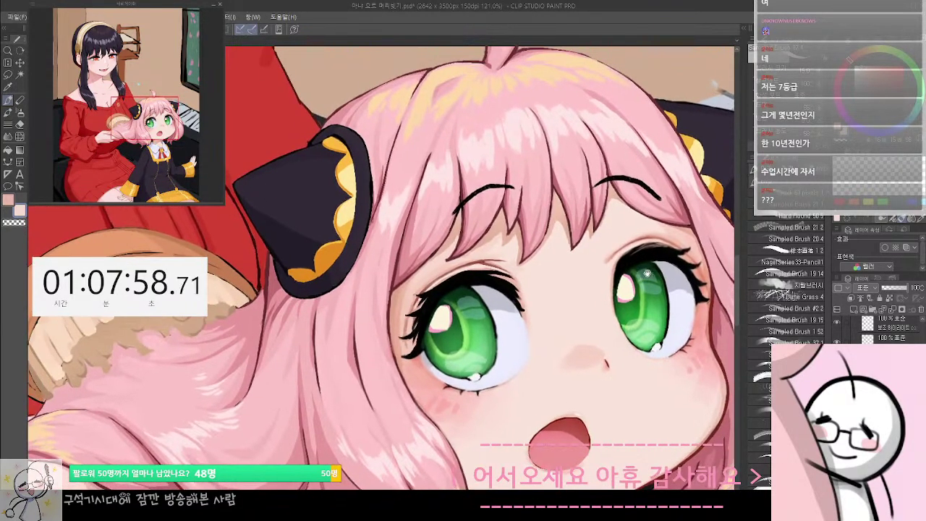
left_click(664, 238, "alt")
left_click_drag(458, 277, 482, 273)
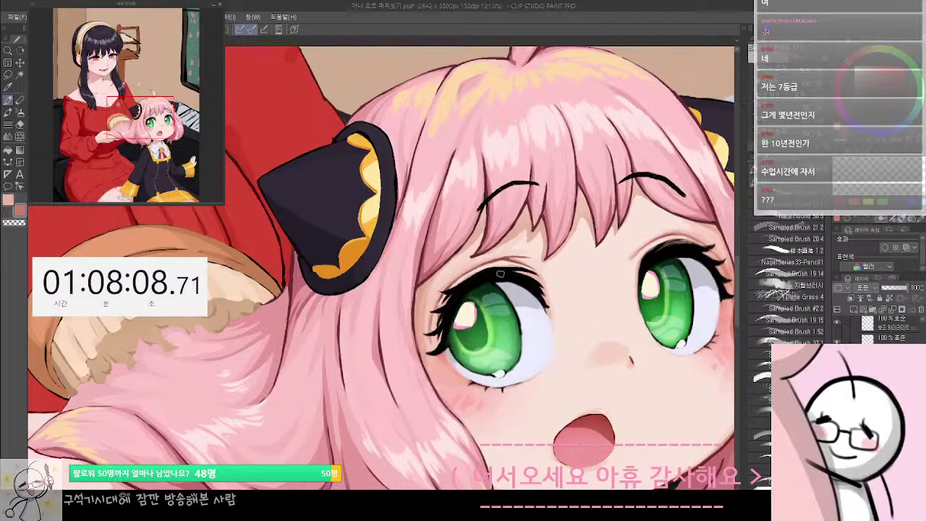
scroll(501, 273, "down", 4)
scroll(552, 297, "up", 5)
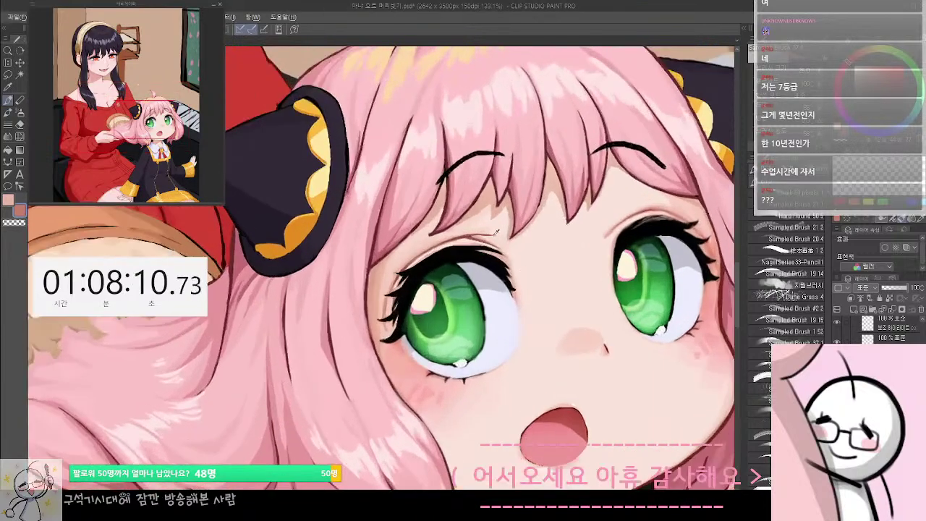
Soften and thin the image-left eyelid crease along the upper lashes with a sampled pale skin tone
left_click(495, 240, "alt")
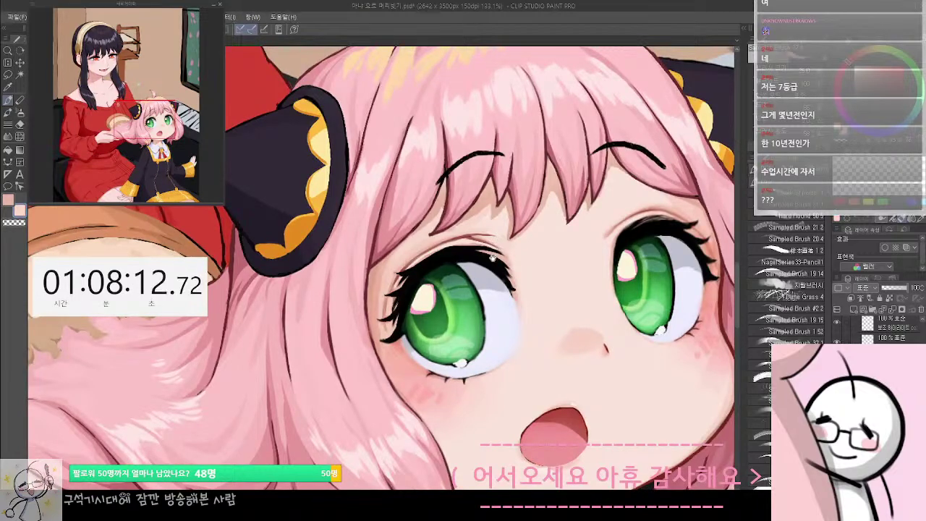
scroll(492, 258, "up", 2)
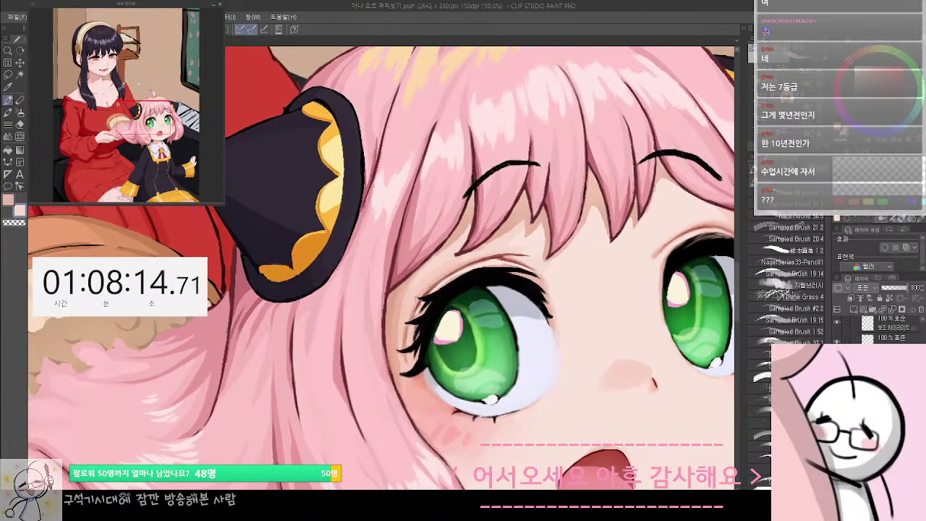
mouse_move(467, 264)
left_mouse_down()
mouse_move(509, 255)
mouse_move(530, 267)
left_mouse_up()
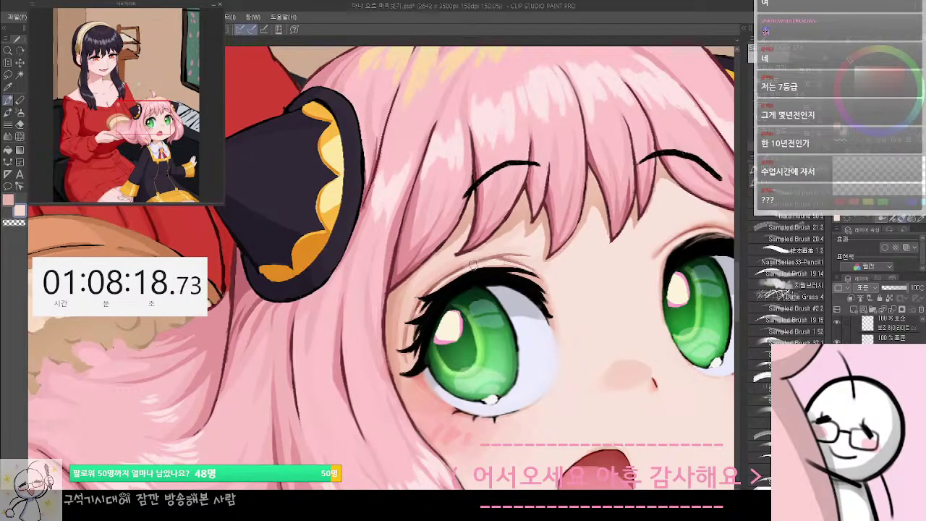
left_click_drag(404, 324, 308, 324)
left_click_drag(430, 402, 445, 302)
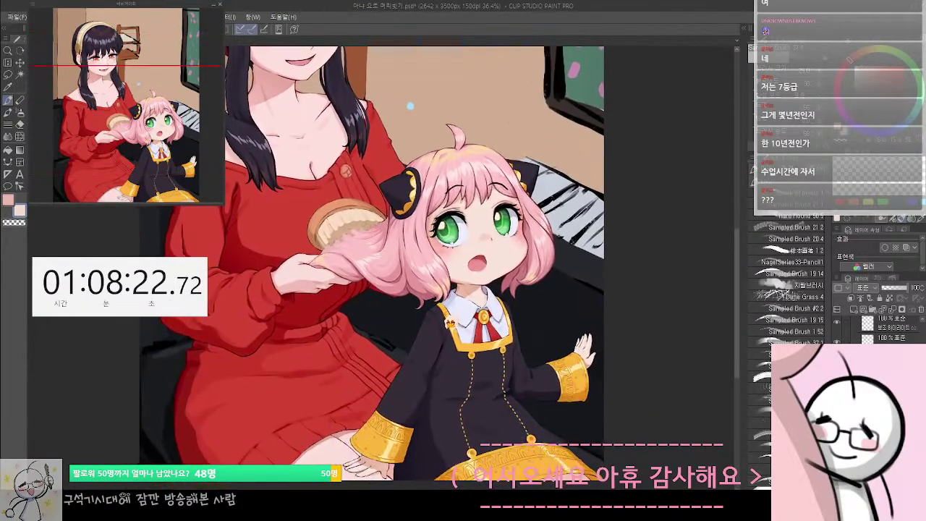
Lasso the inner part of the image-left eyelid crease, adjust it toward the nose, and clear the selection
scroll(461, 251, "up", 6)
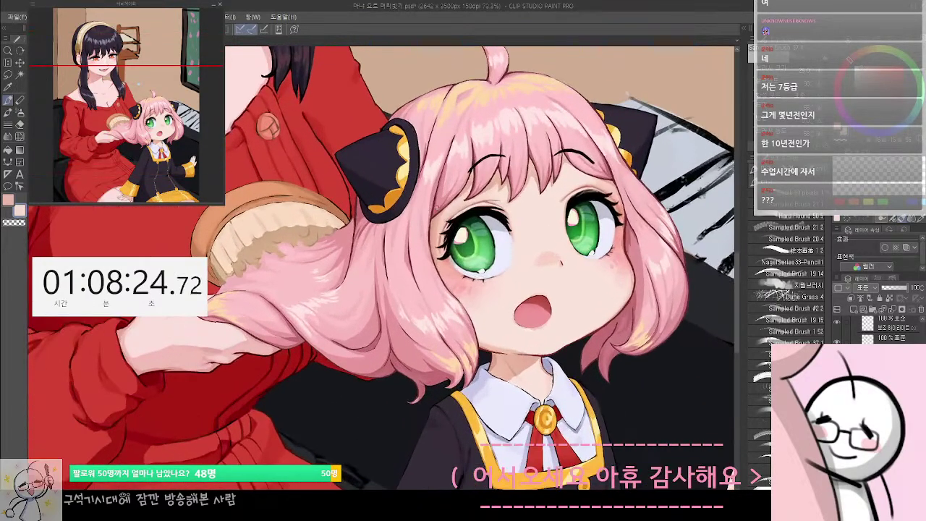
scroll(460, 251, "up", 3)
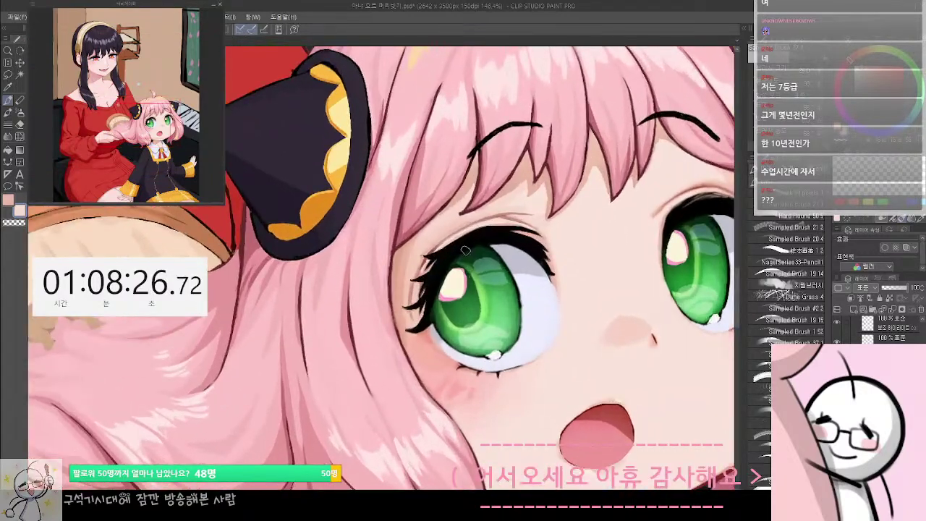
left_click_drag(545, 296, 460, 280)
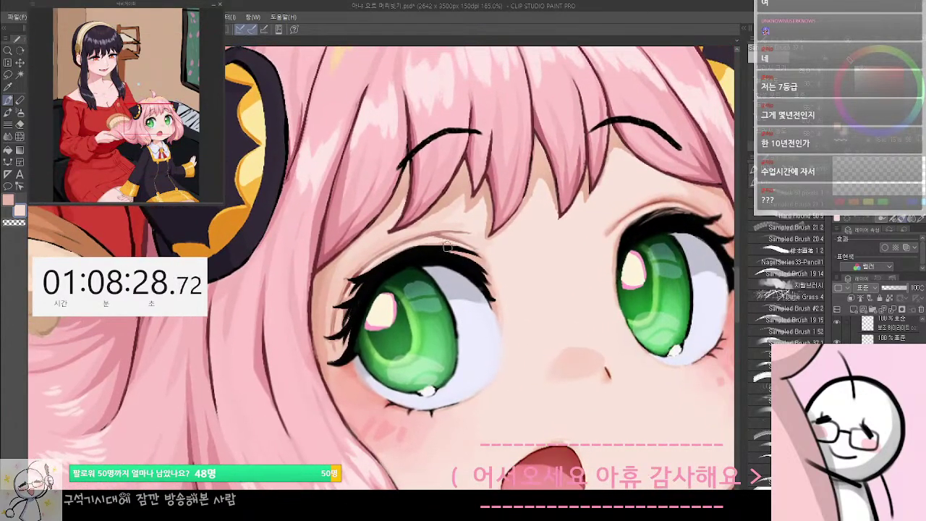
key("m")
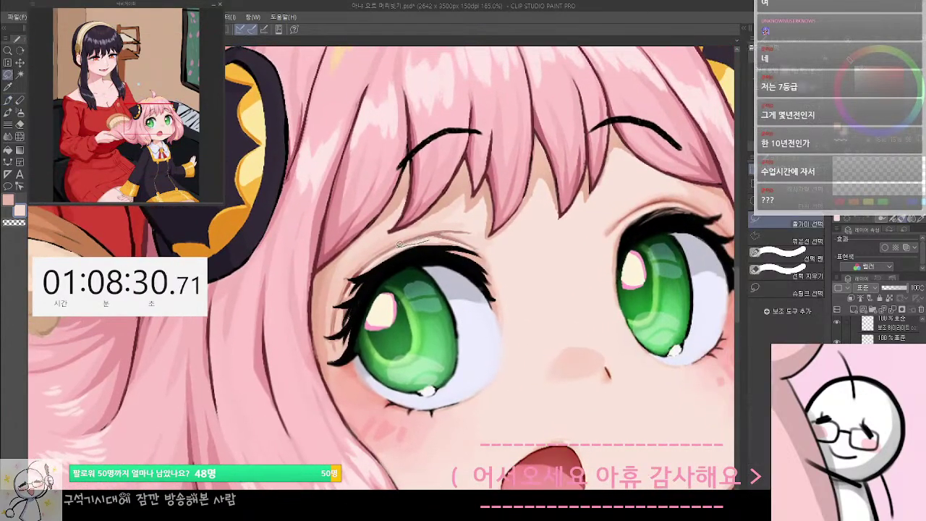
mouse_move(429, 239)
left_mouse_down()
mouse_move(437, 218)
mouse_move(460, 215)
mouse_move(482, 230)
mouse_move(484, 248)
mouse_move(441, 239)
mouse_move(476, 245)
left_mouse_up()
key("ctrl+d")
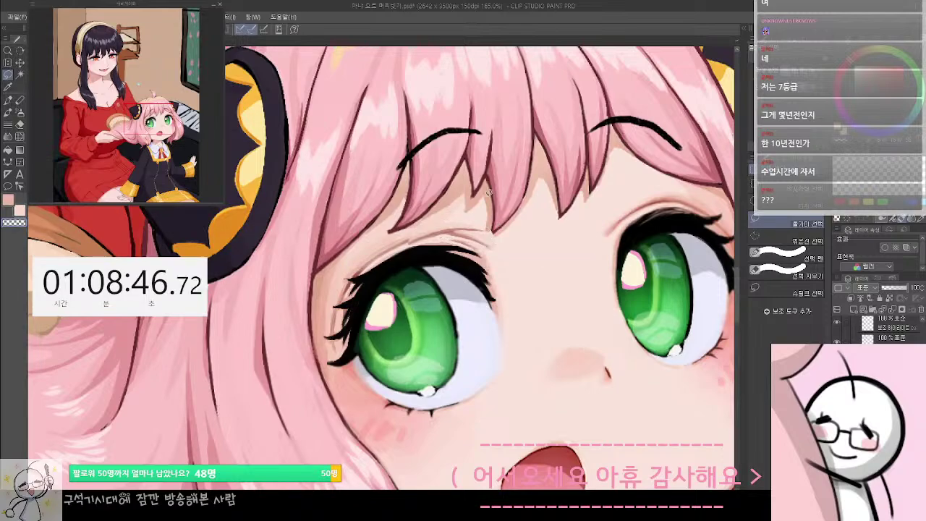
Transform the inner part of the image-left eyelid crease, nudging it a few pixels toward the outer lashes
scroll(485, 205, "down", 5)
scroll(485, 206, "down", 1)
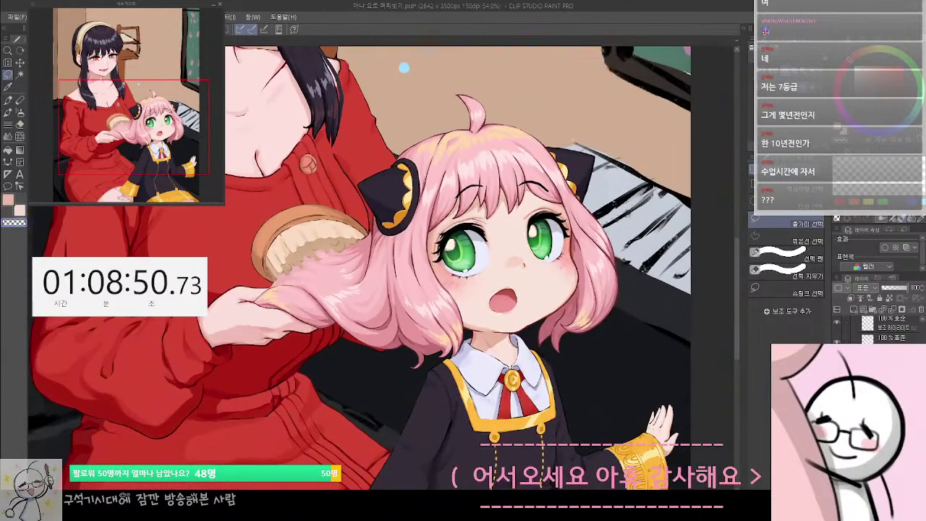
scroll(455, 188, "up", 5)
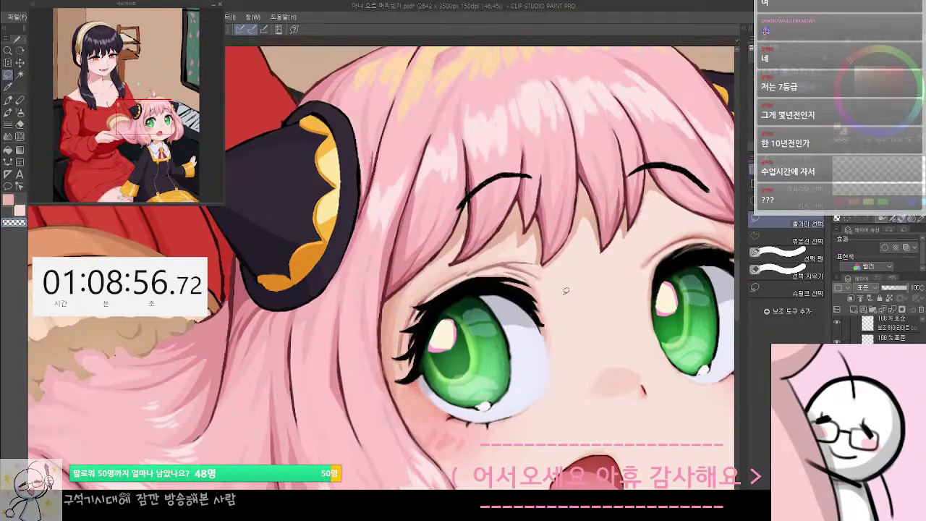
key("ctrl+t")
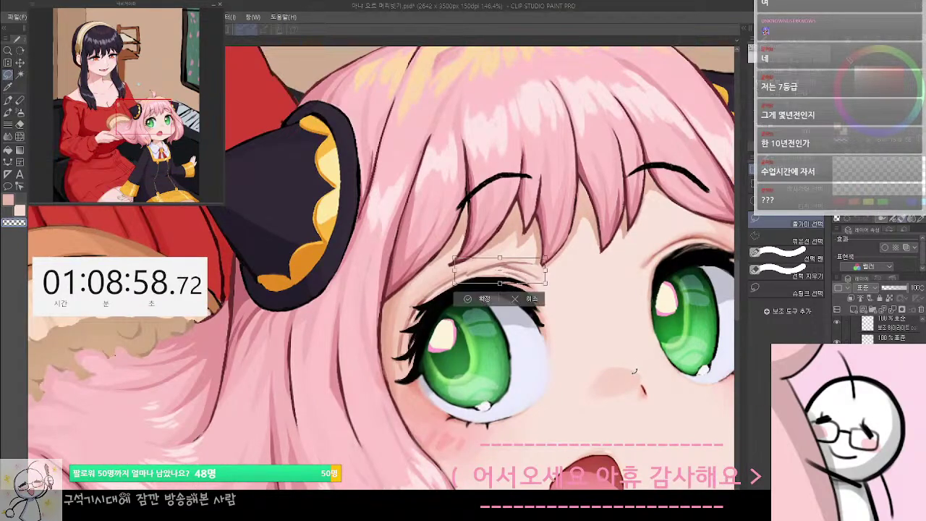
key("Left")
key("Left")
key("Left")
key("Left")
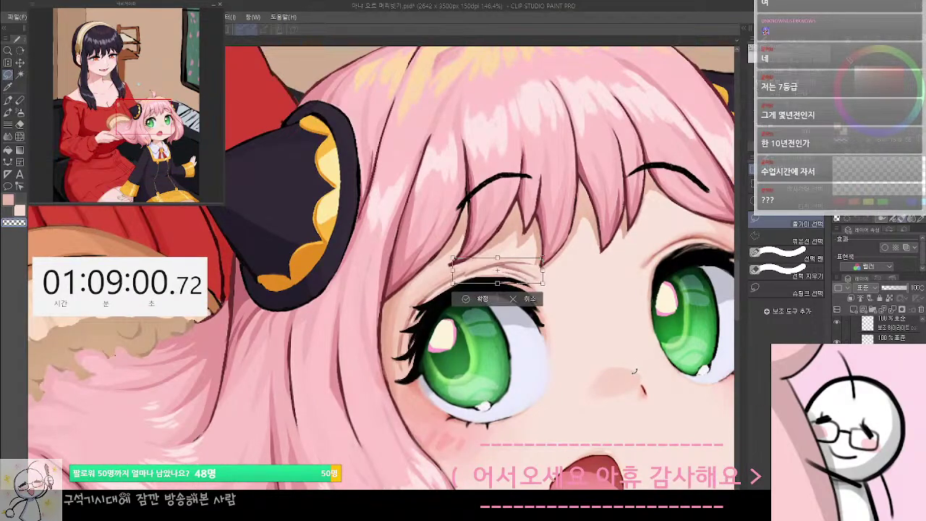
key("Left")
key("Left")
key("Return")
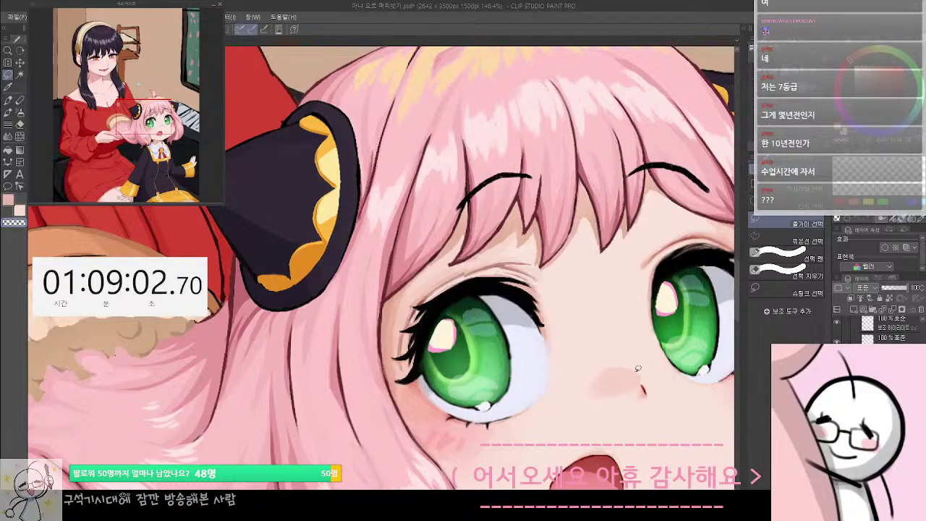
Retouch the inner part of the image-left eyelid crease with brush strokes, blending it along the upper lashes toward the nose
left_click_drag(455, 289, 502, 283)
key("e")
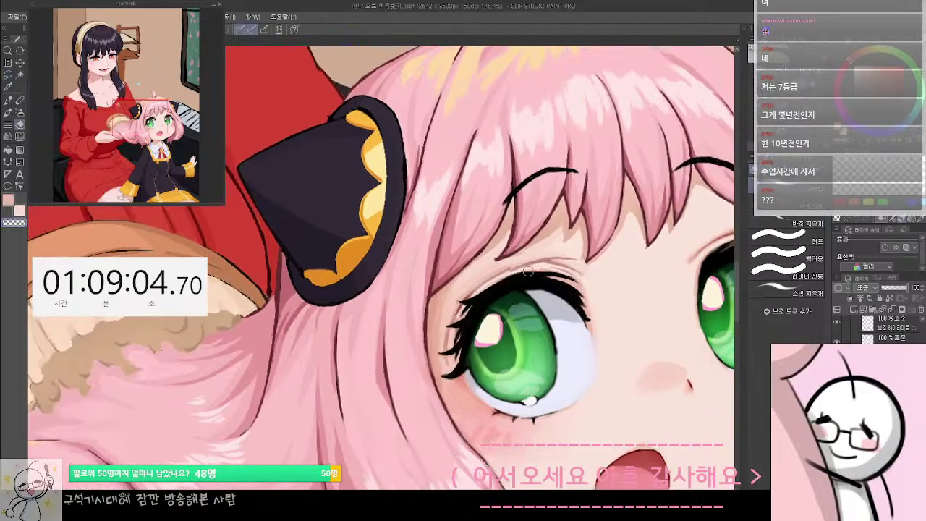
key("b")
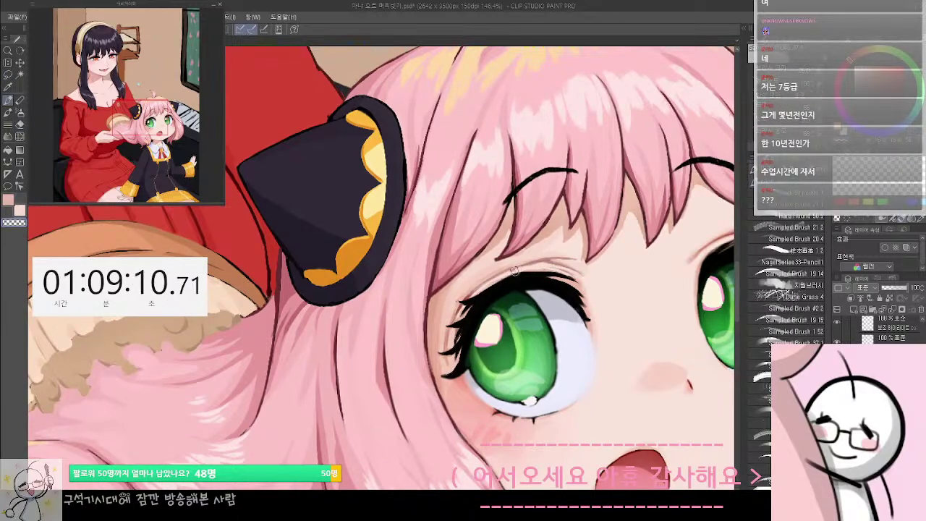
left_click_drag(506, 267, 544, 257)
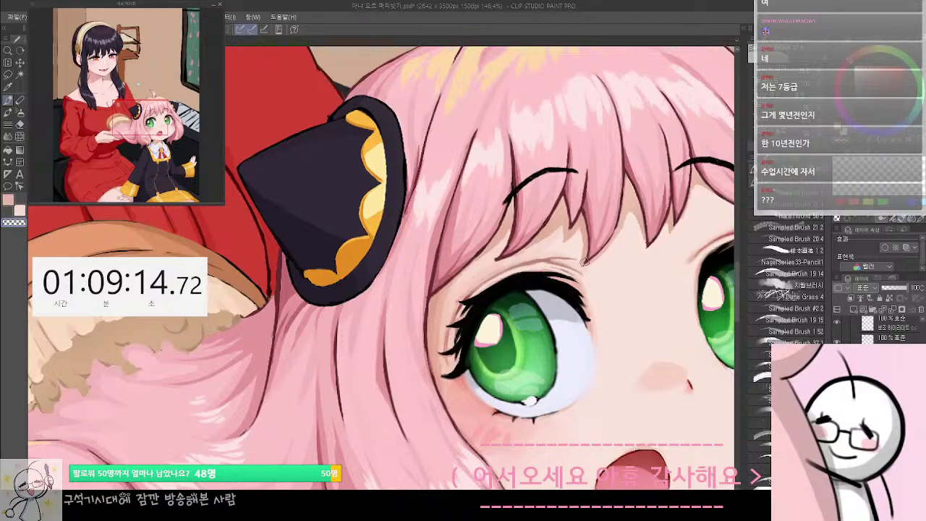
left_click_drag(588, 281, 574, 275)
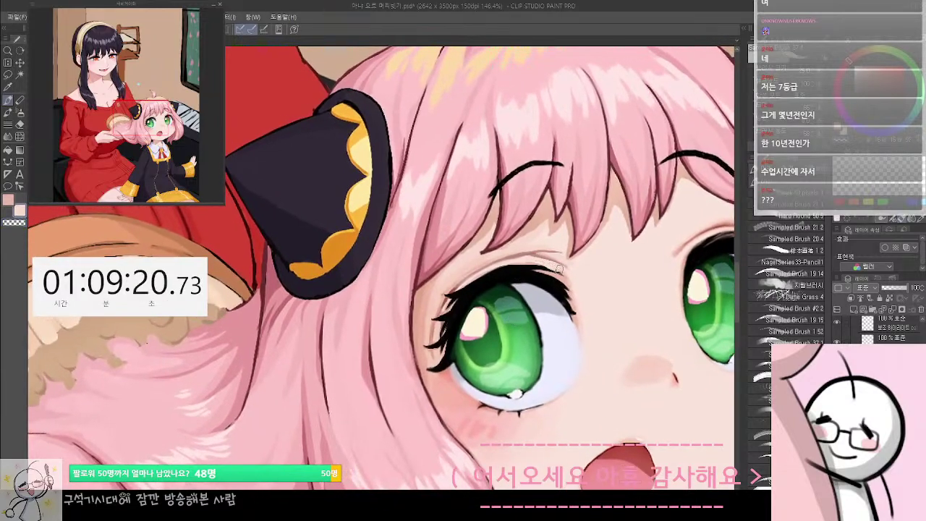
left_click_drag(613, 321, 568, 254)
Check the girl's face within the whole illustration and start a free transform on the inner part of the image-left eyelid crease
scroll(596, 283, "down", 3)
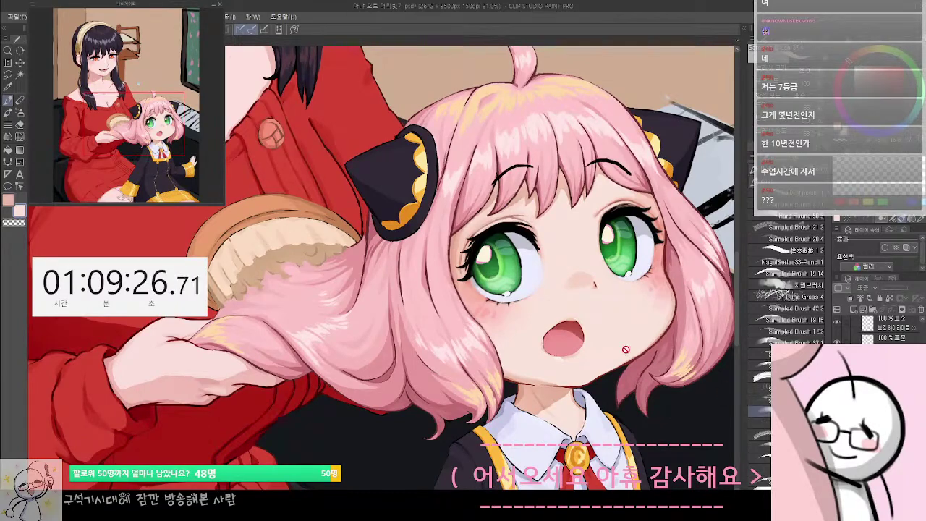
scroll(626, 349, "down", 5)
left_click_drag(675, 402, 667, 373)
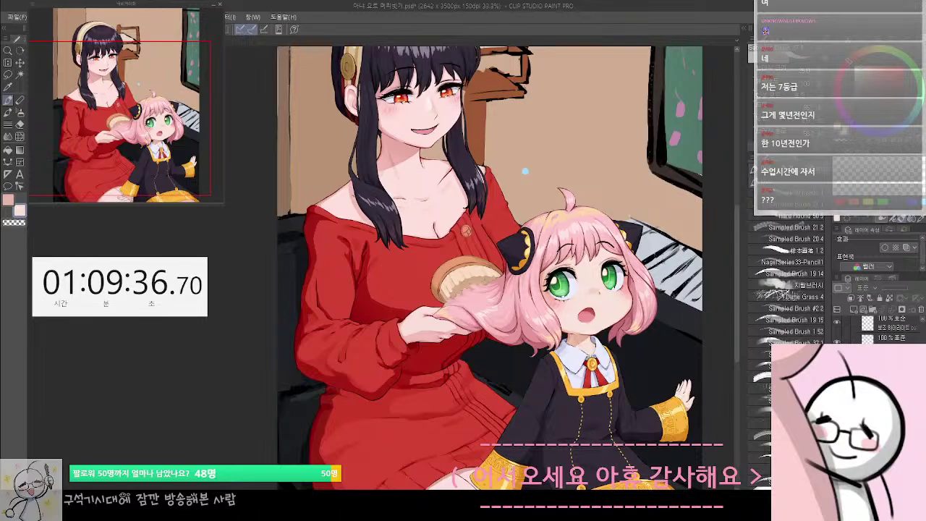
scroll(628, 297, "up", 3)
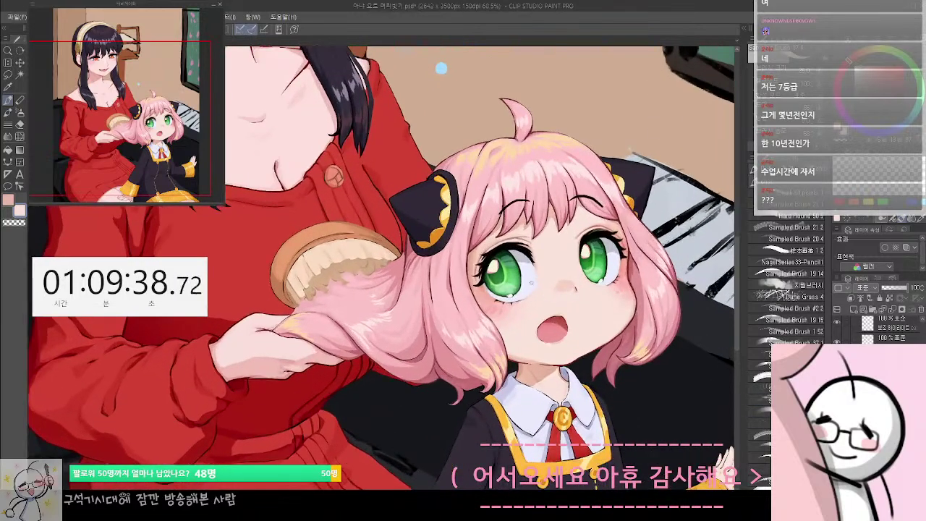
scroll(499, 172, "up", 1)
scroll(499, 172, "up", 1)
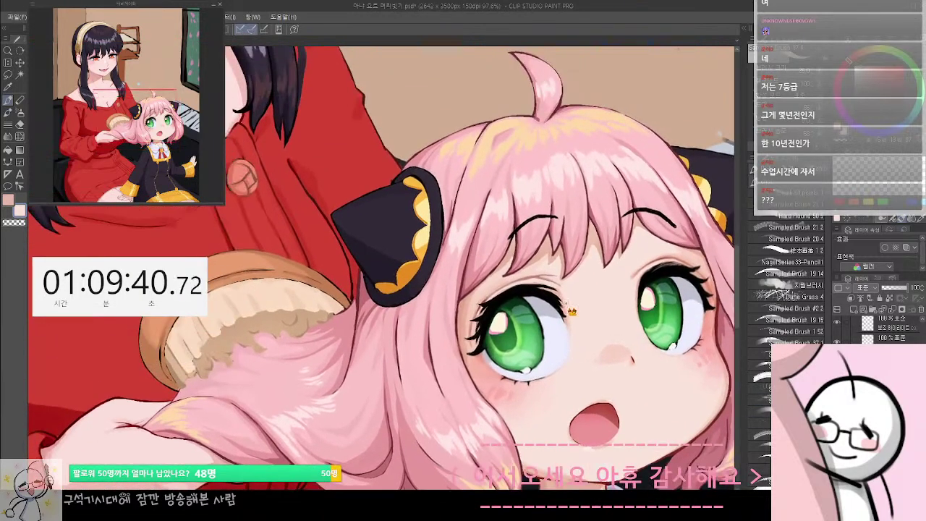
key("ctrl+t")
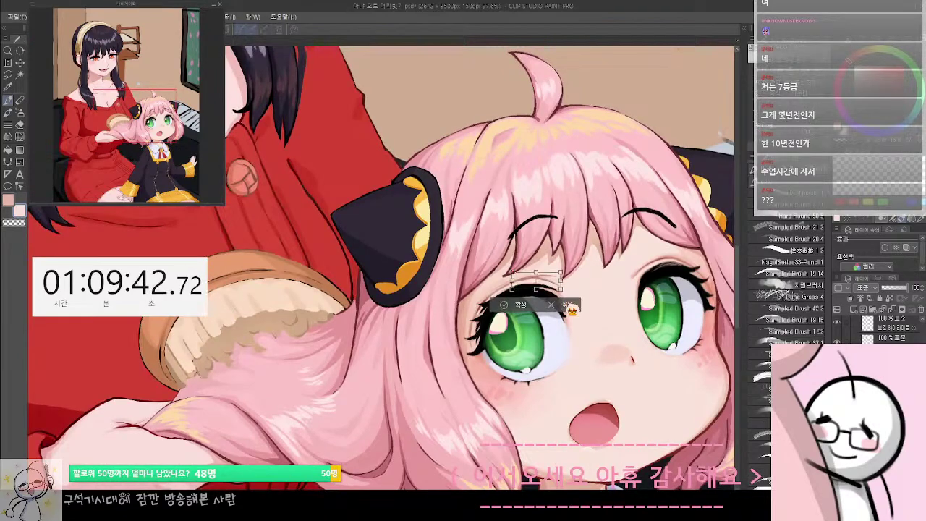
Cancel the transform of the eyelid crease above the child's eye nearest the brush
left_click(568, 306)
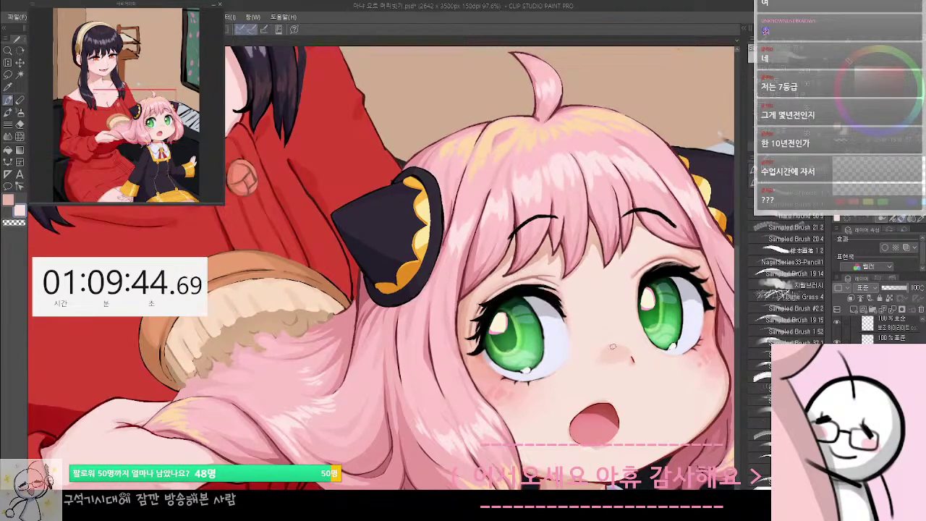
scroll(612, 347, "down", 3)
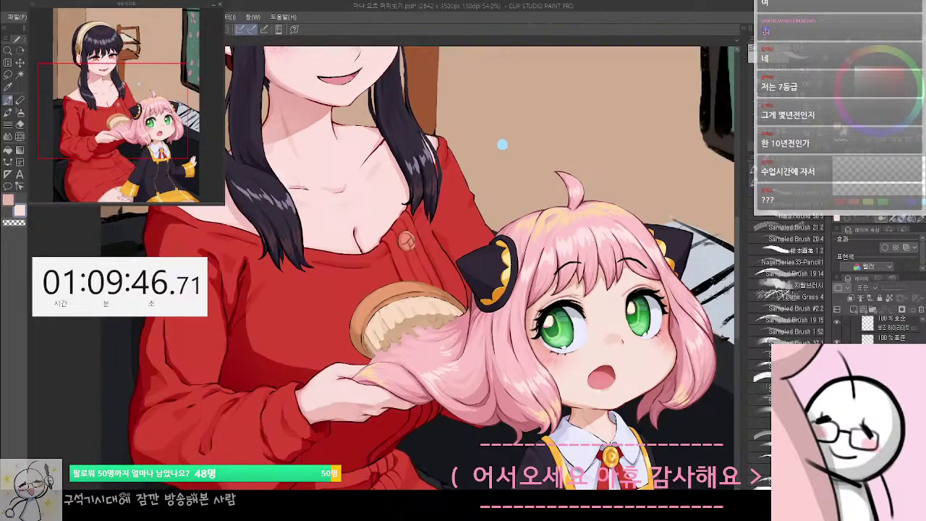
left_click_drag(620, 386, 590, 302)
left_click_drag(585, 285, 554, 214)
scroll(561, 213, "up", 5)
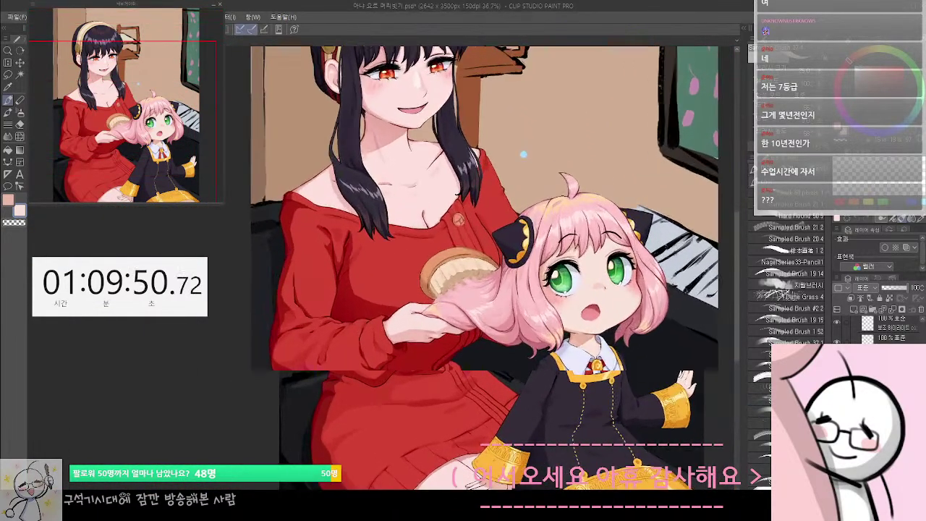
scroll(564, 282, "up", 3)
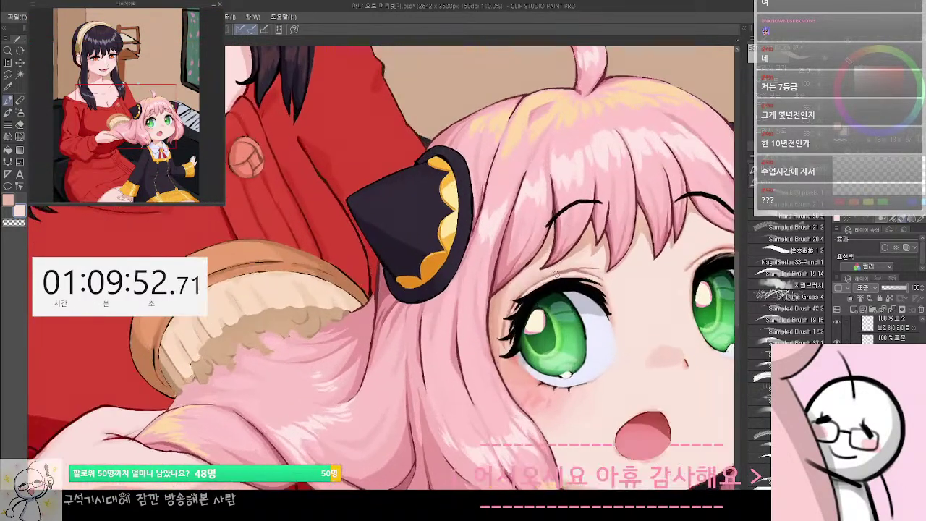
Compare the child's eye area with and without the last edit, finishing with that edit undone
key("ctrl+z")
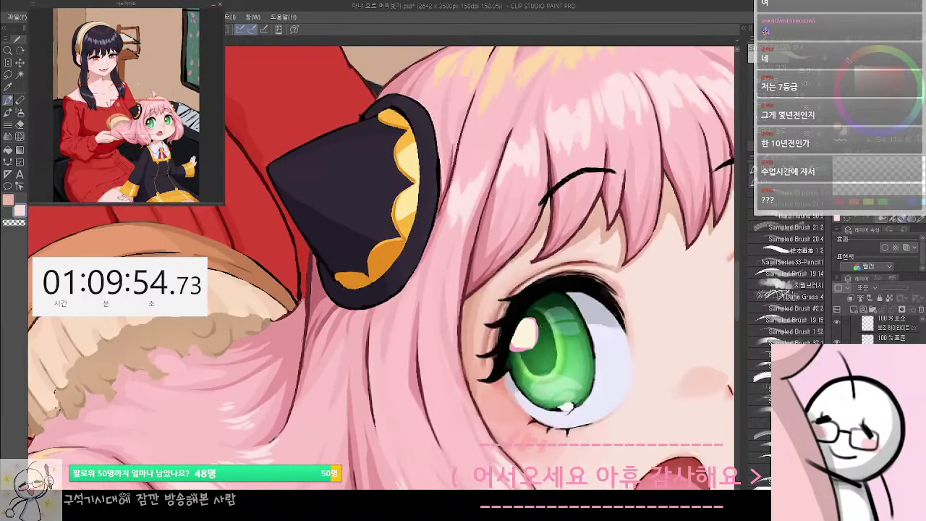
key("ctrl+y")
key("ctrl+z")
scroll(602, 351, "down", 5)
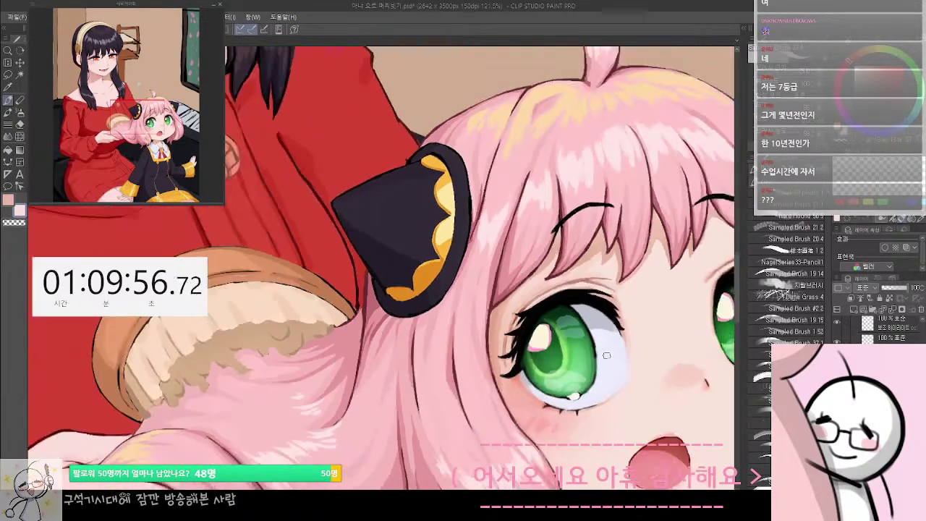
scroll(530, 172, "down", 2)
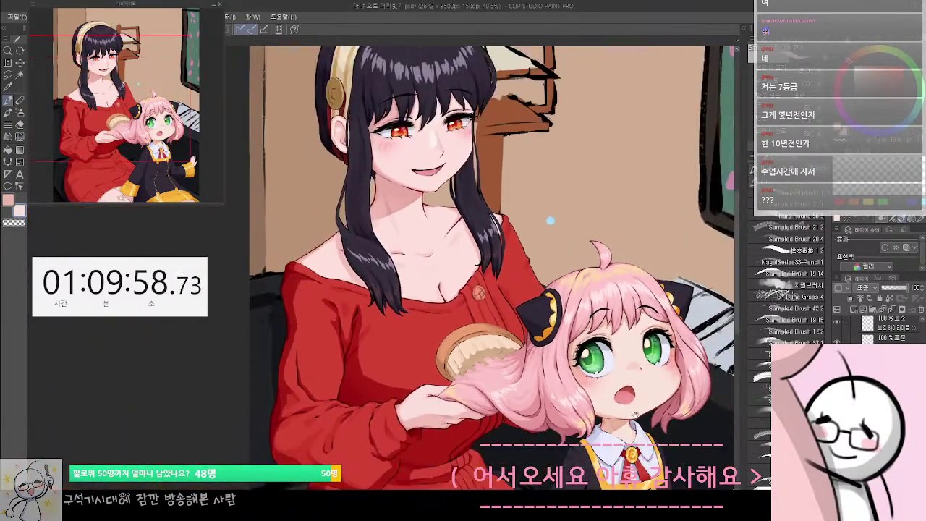
key("ctrl+y")
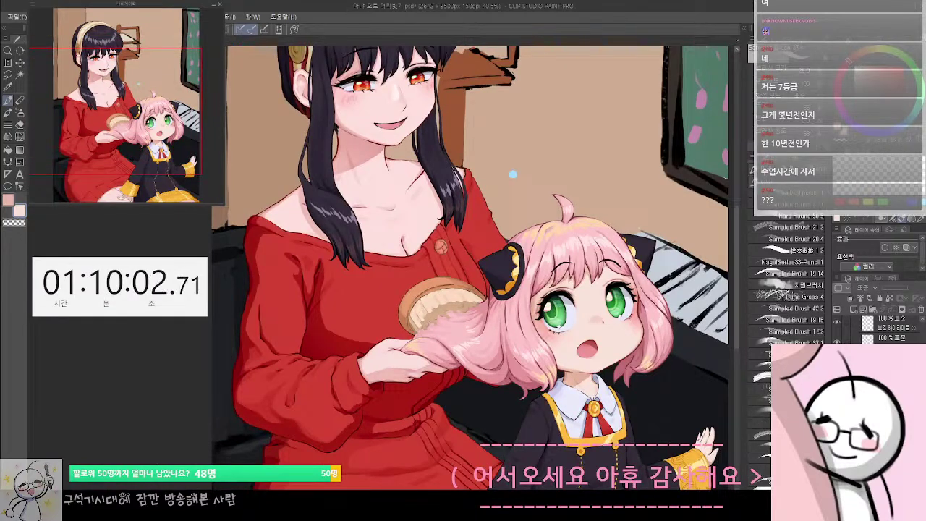
key("ctrl+z")
key("ctrl+y")
key("ctrl+z")
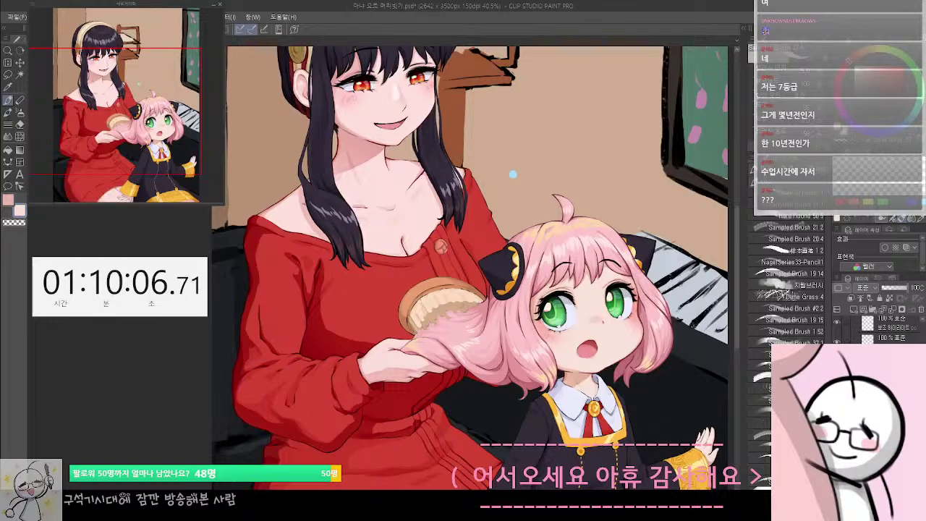
key("ctrl+y")
key("ctrl+z")
key("ctrl+y")
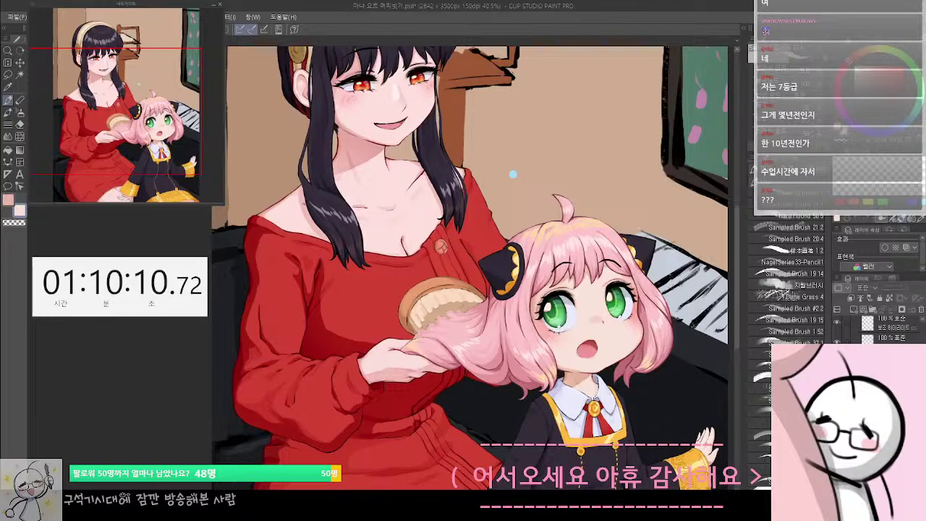
key("ctrl+z")
Compare the full illustration with and without the warm lighting effects, leaving the effects hidden
scroll(576, 343, "down", 4)
left_click_drag(687, 283, 636, 232)
scroll(805, 246, "up", 3)
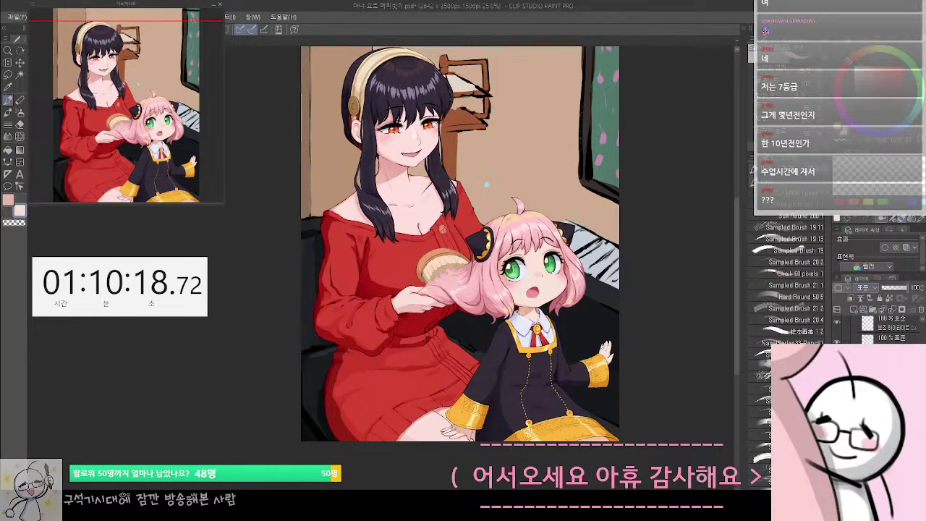
scroll(878, 326, "up", 3)
left_click(837, 322)
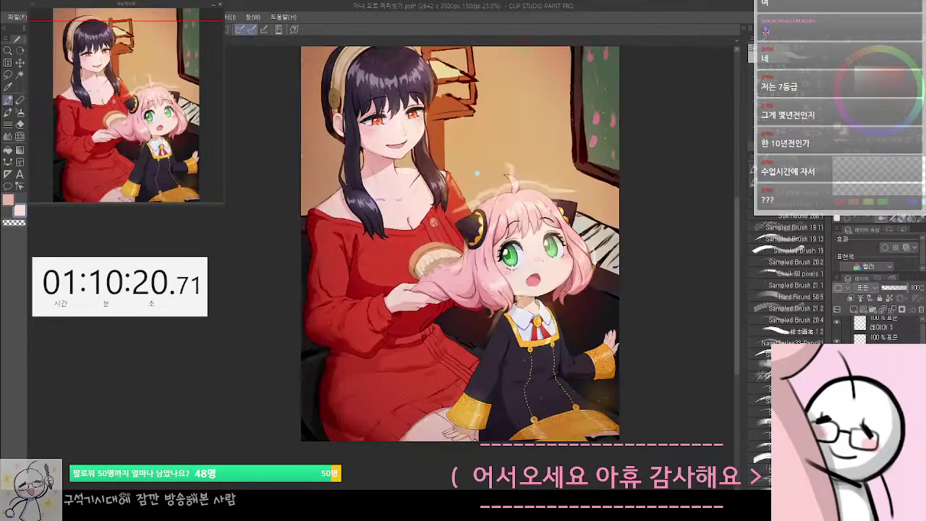
key("ctrl+z")
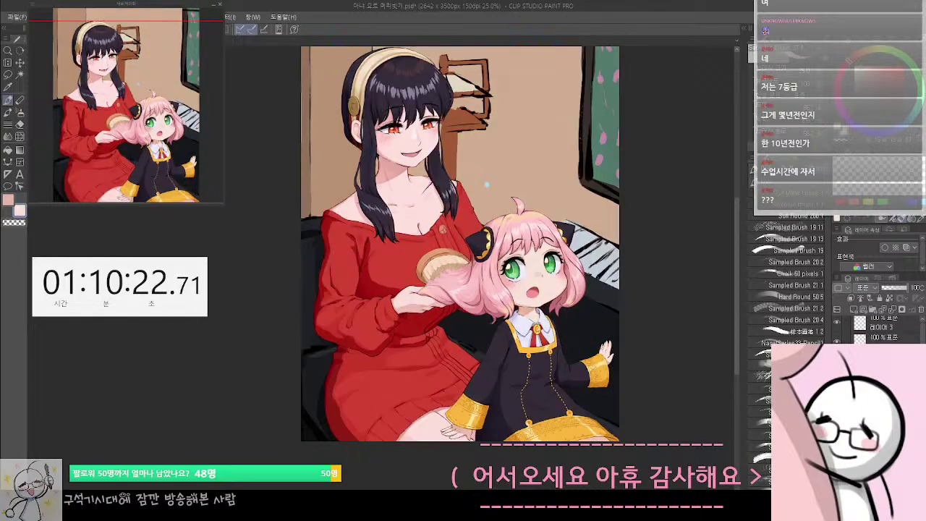
key("ctrl+y")
key("ctrl+z")
key("ctrl+y")
key("ctrl+z")
key("ctrl+y")
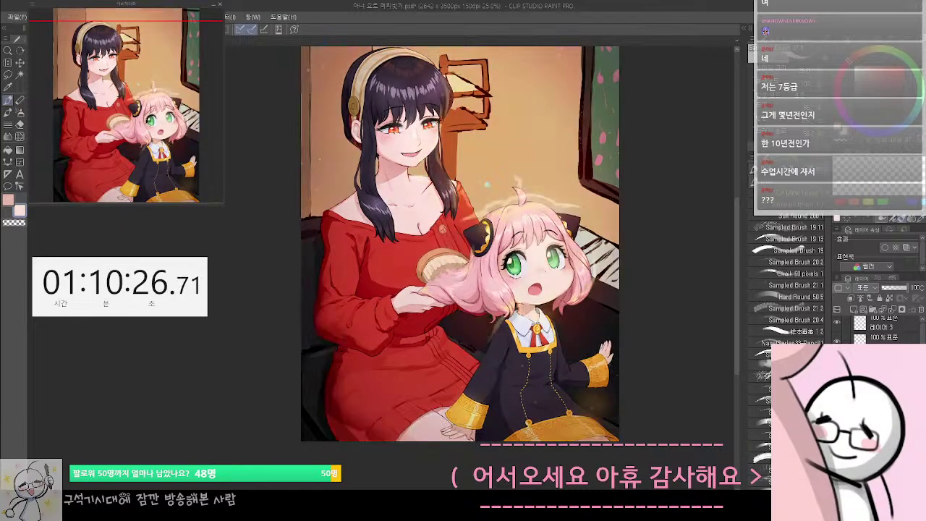
key("ctrl+z")
key("ctrl+y")
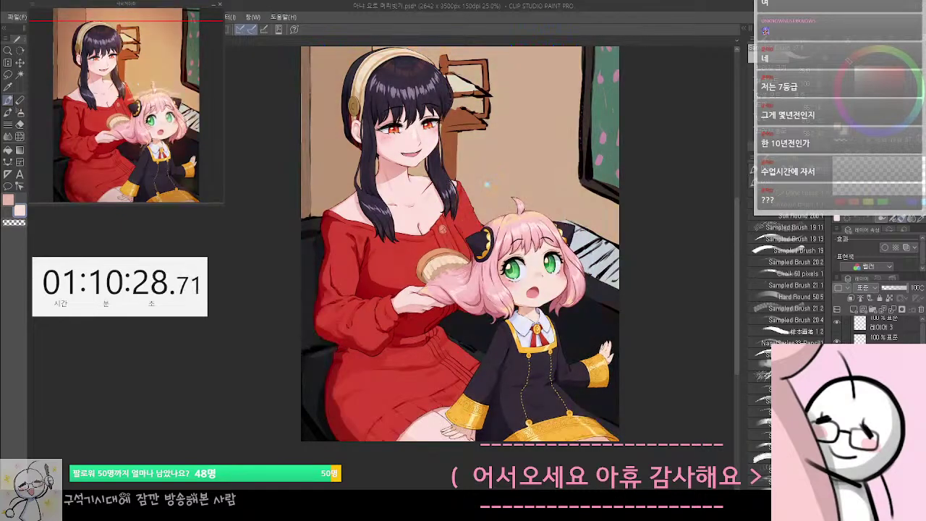
key("ctrl+z")
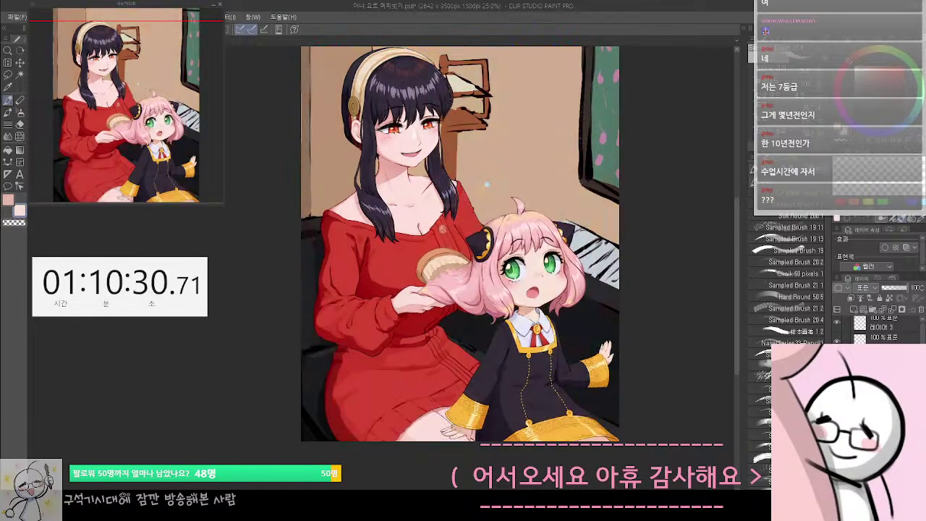
Examine the child's face, eyes and hair both close up and within the overall composition
scroll(879, 329, "down", 5)
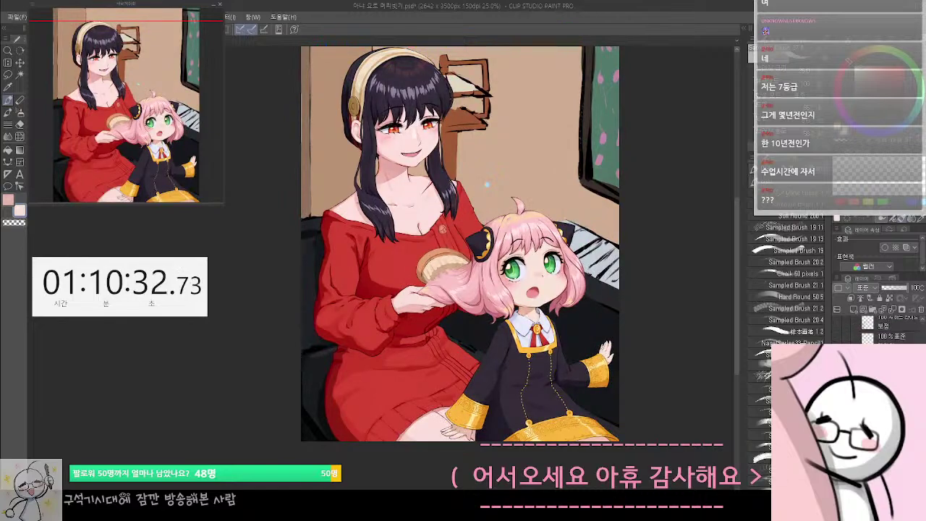
scroll(879, 329, "down", 2)
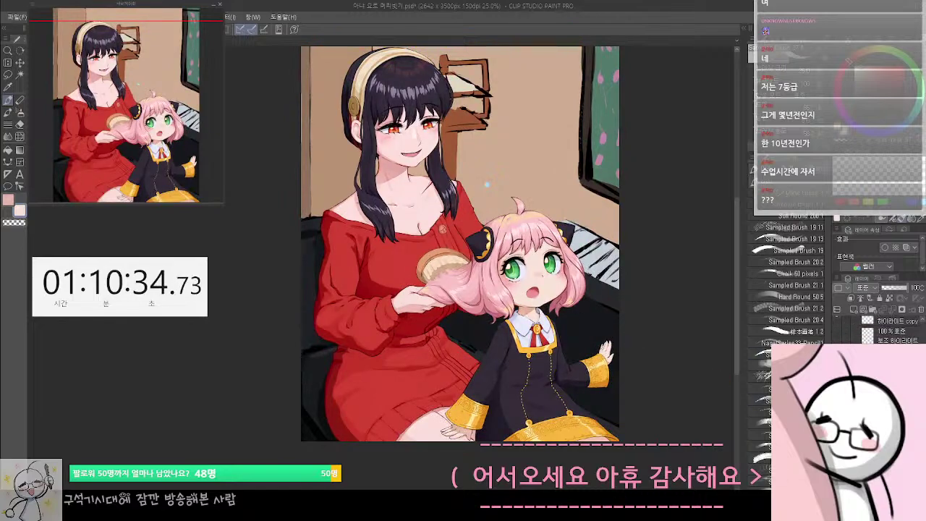
scroll(533, 279, "up", 6)
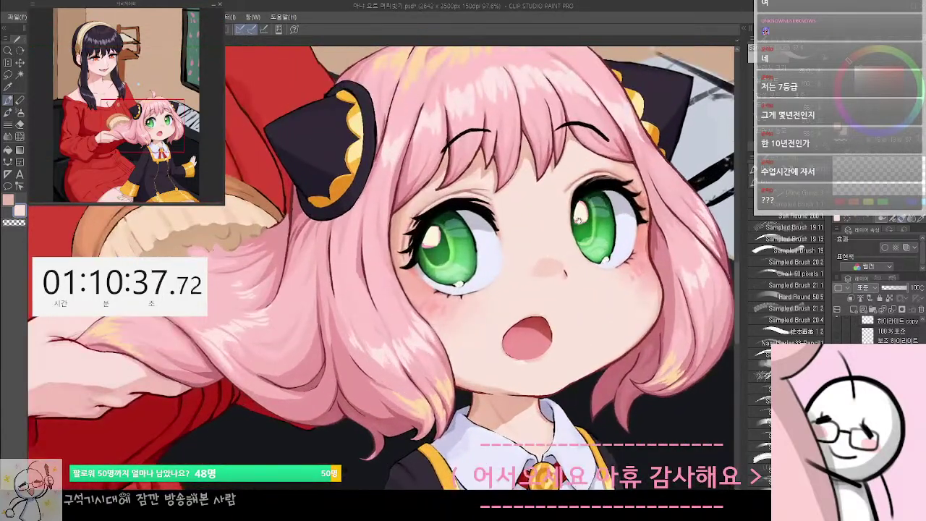
left_click_drag(579, 220, 550, 258)
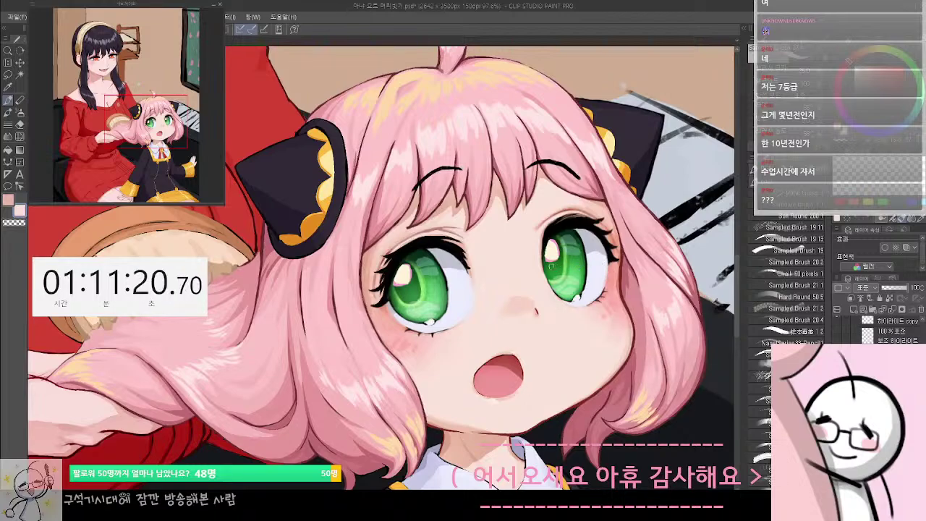
scroll(504, 359, "down", 1)
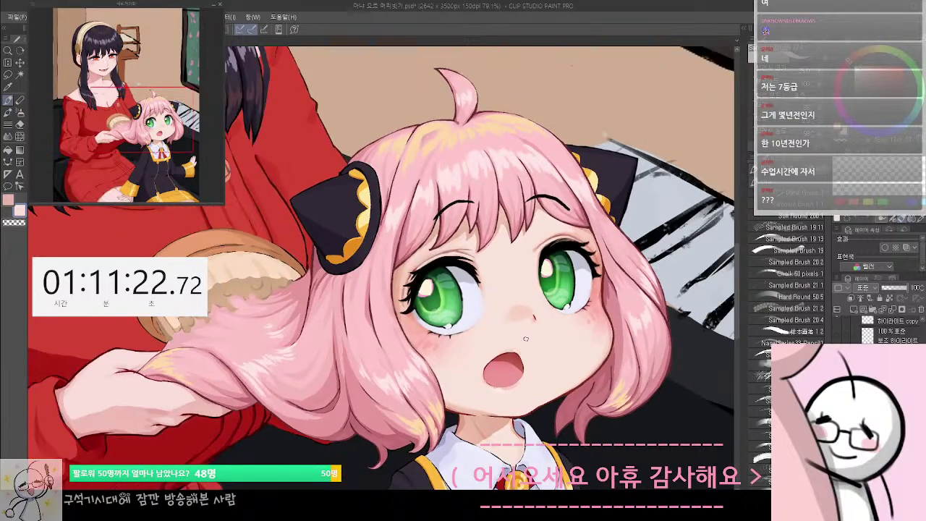
scroll(526, 338, "down", 5)
scroll(526, 361, "up", 1)
left_click_drag(523, 403, 531, 318)
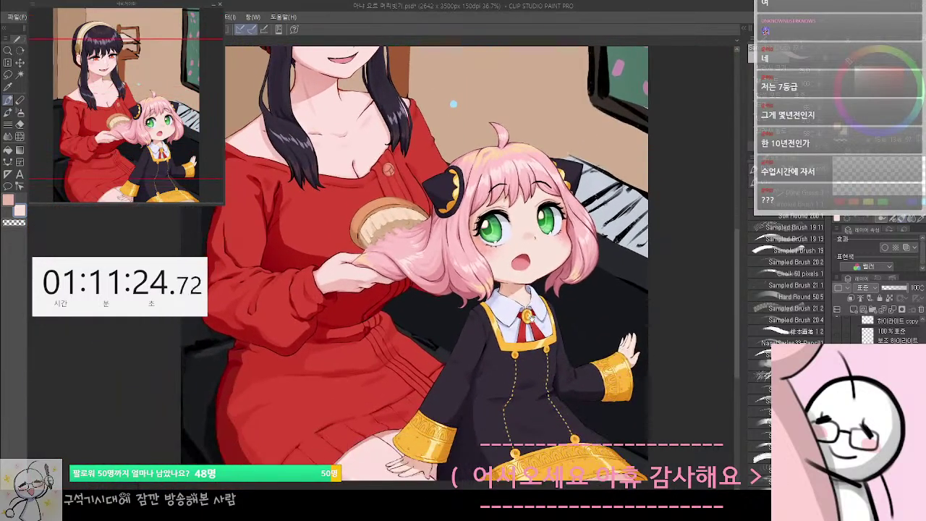
scroll(466, 231, "up", 3)
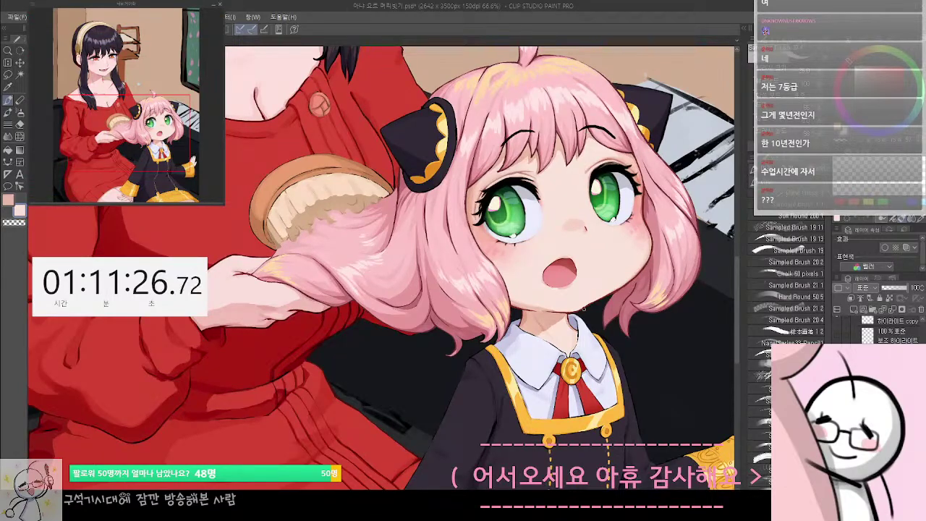
left_click_drag(567, 257, 561, 284)
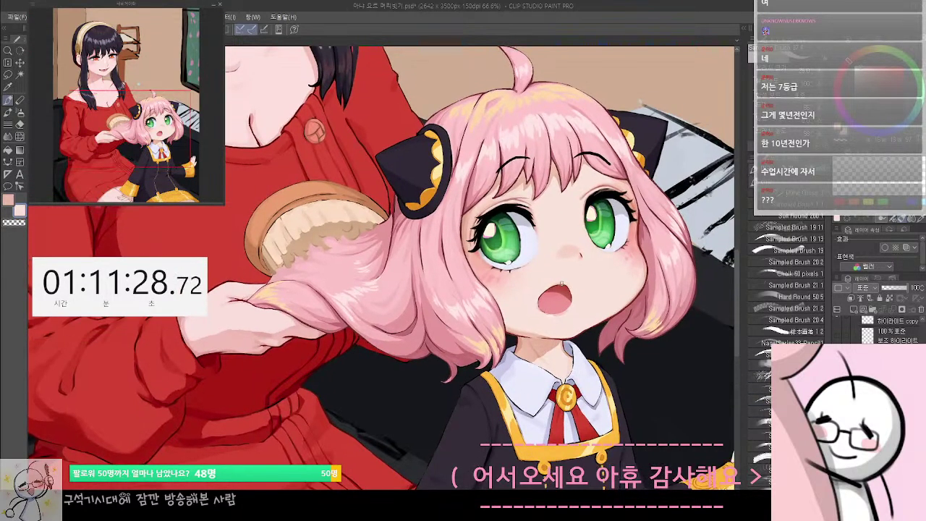
scroll(562, 284, "up", 1)
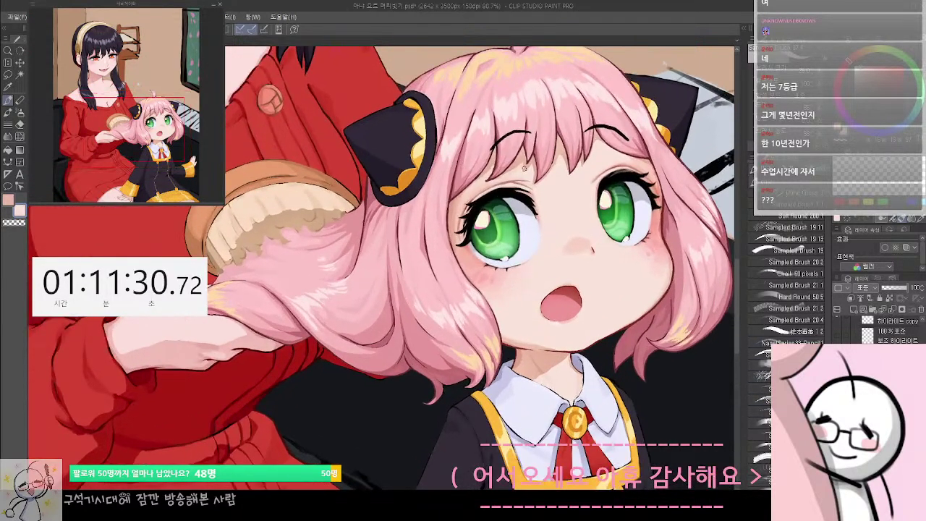
scroll(525, 167, "up", 1)
scroll(605, 339, "up", 2)
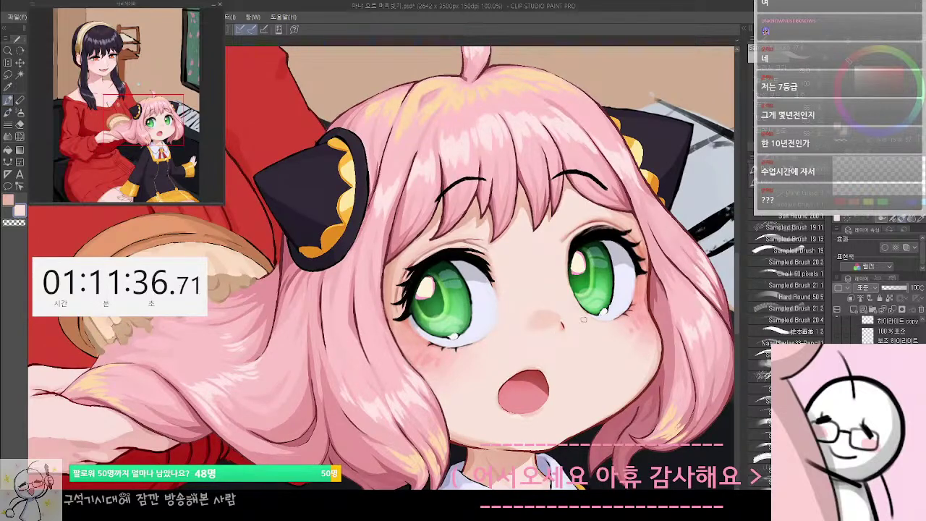
scroll(641, 207, "up", 3)
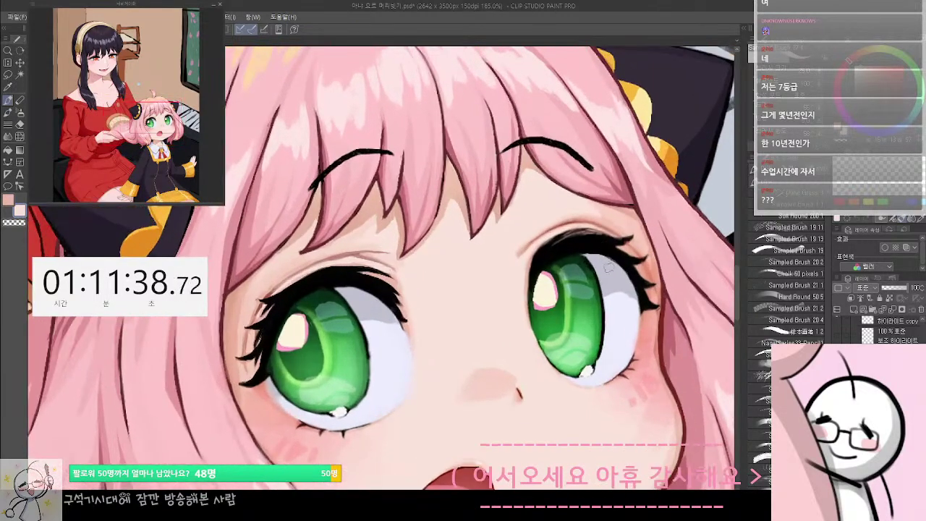
Try to select the black upper lashes of the child's eye farther from the brush, and clear the selection
key("w")
left_click(583, 248)
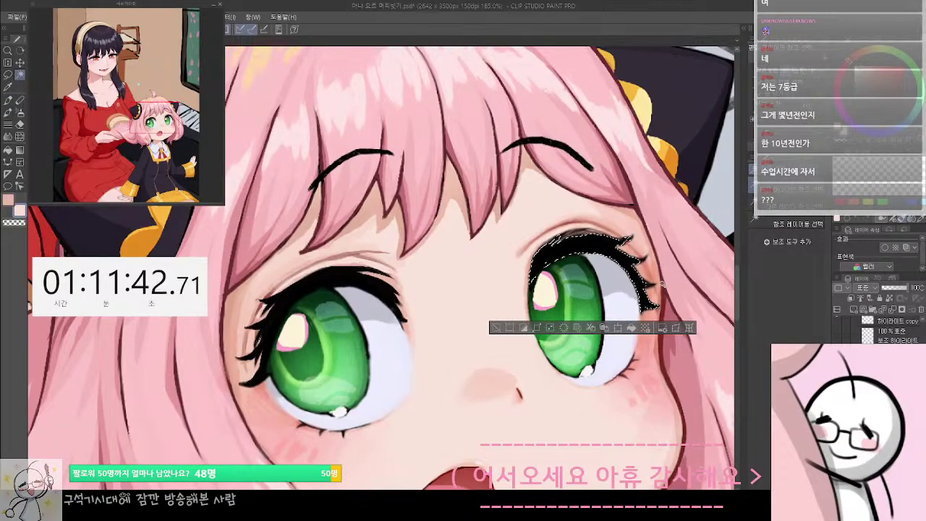
left_click_drag(460, 254, 472, 241)
key("o")
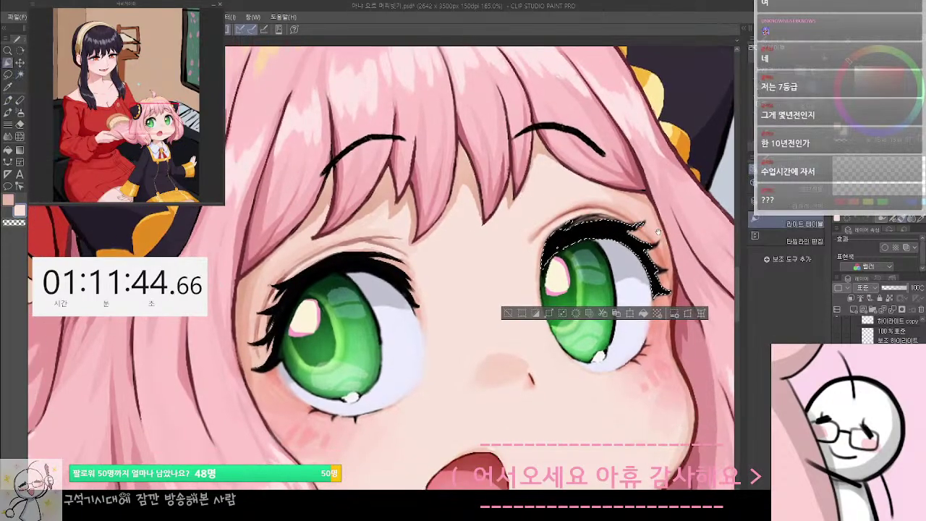
left_click_drag(638, 236, 623, 238)
key("m")
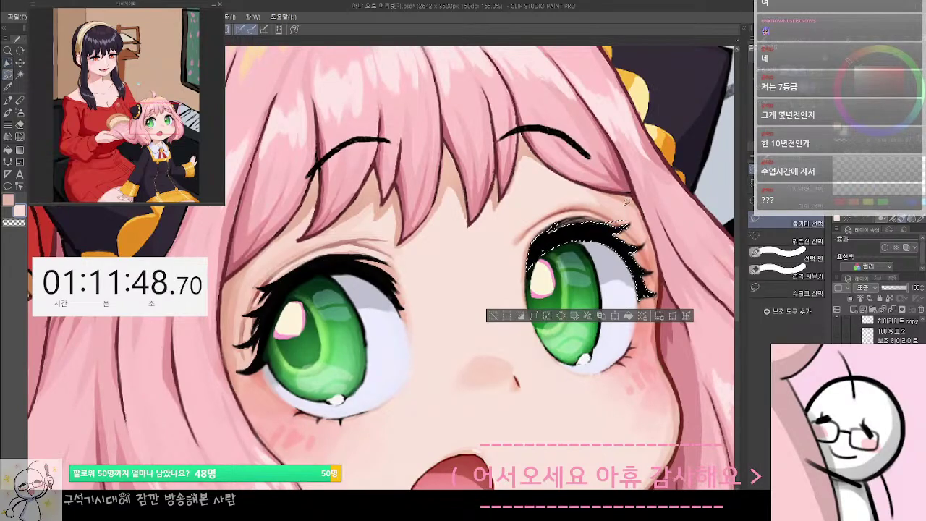
scroll(627, 202, "up", 3)
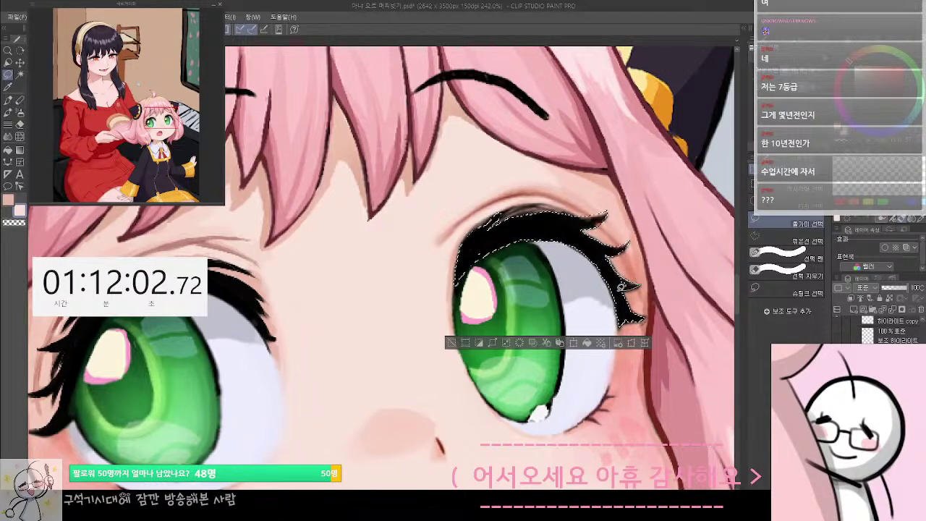
left_click_drag(621, 286, 628, 285)
key("ctrl+z")
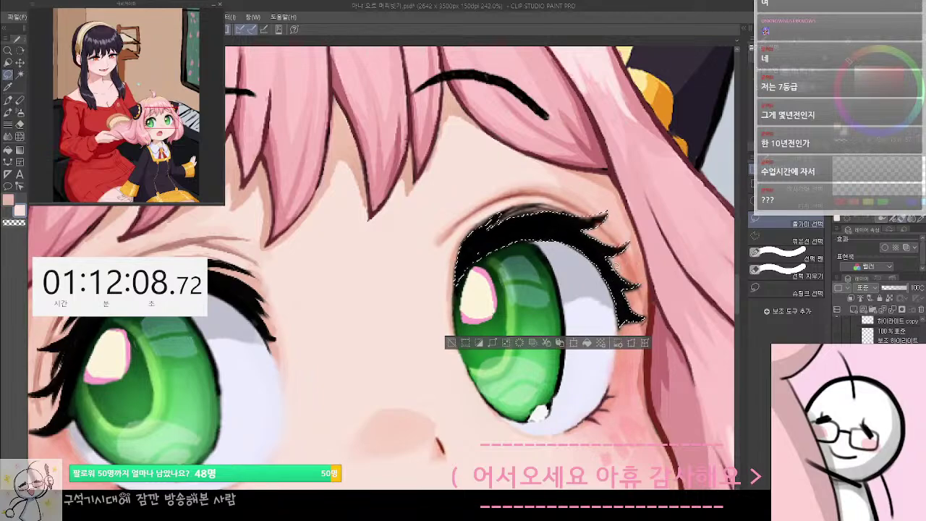
left_click_drag(619, 285, 623, 268)
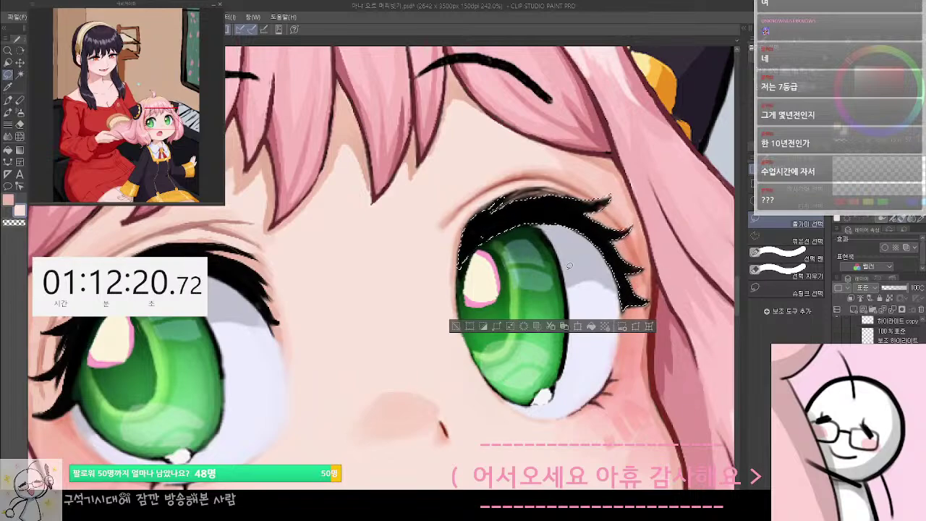
key("ctrl+d")
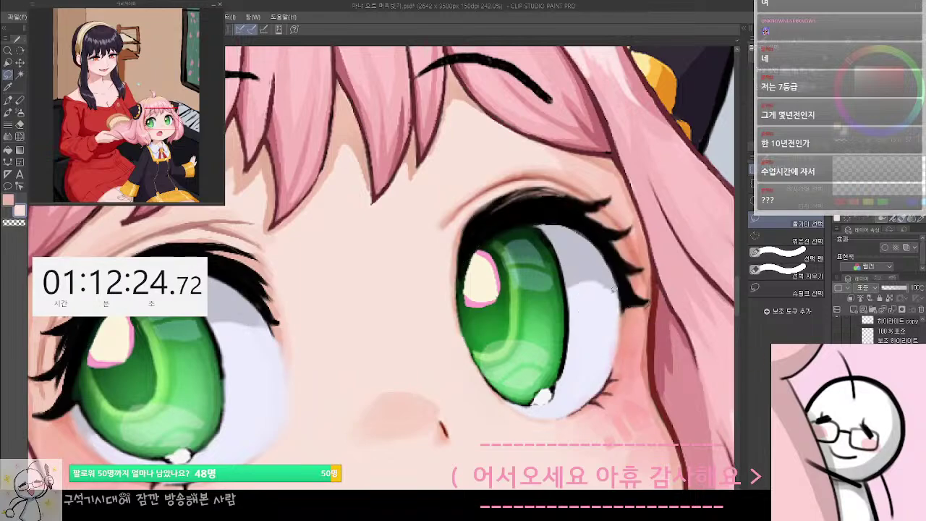
left_click_drag(518, 227, 612, 254)
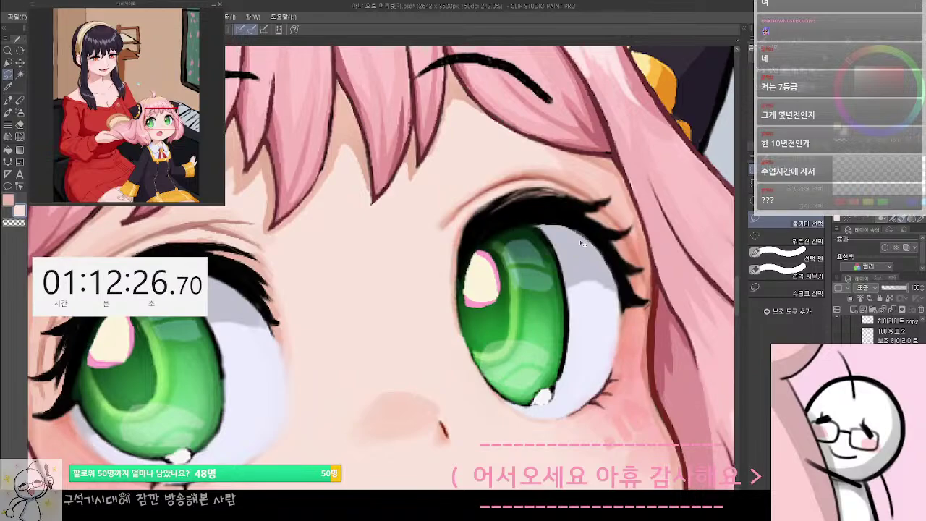
key("ctrl+t")
left_click_drag(574, 228, 528, 153)
key("Escape")
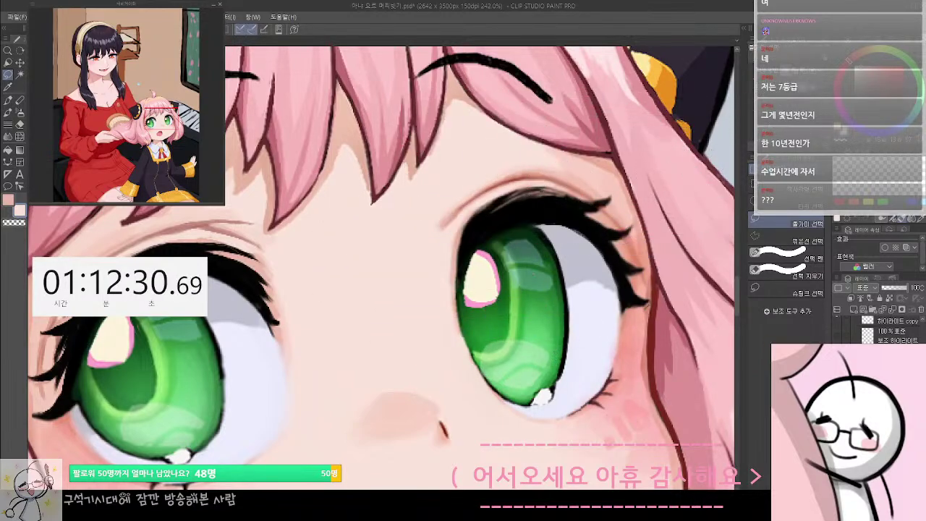
Paint out the protruding outer lashes of the child's right-hand eye with skin tones sampled around the eyelid
scroll(582, 295, "down", 1)
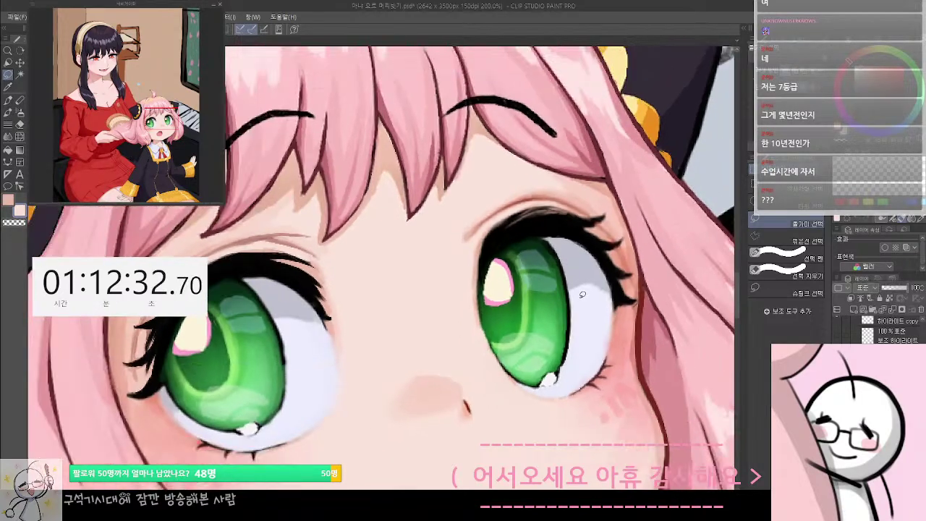
scroll(583, 295, "down", 1)
scroll(577, 228, "up", 1)
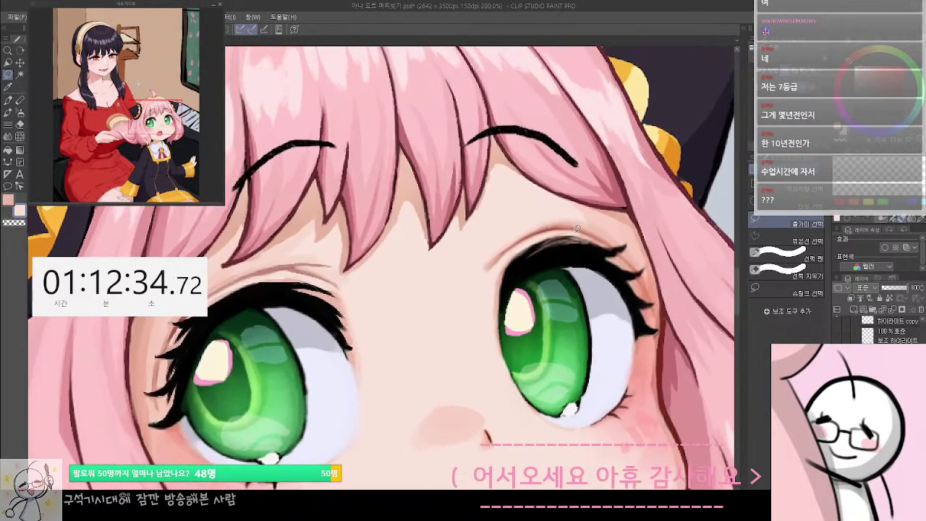
key("b")
left_click_drag(555, 250, 517, 233)
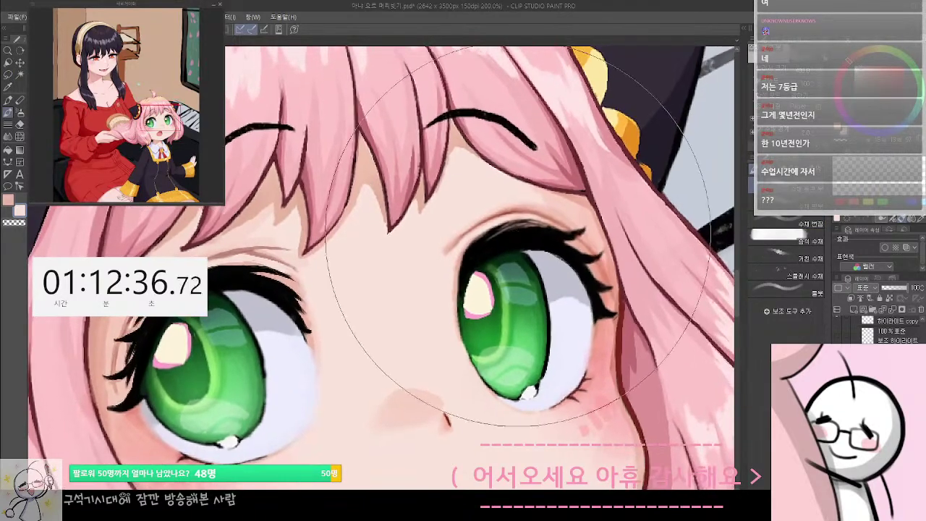
key("p")
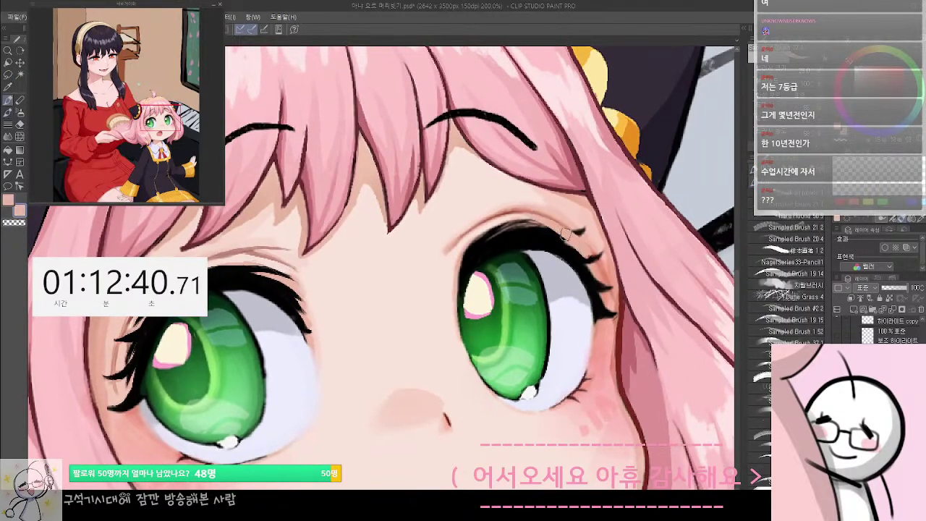
left_click_drag(570, 235, 583, 229)
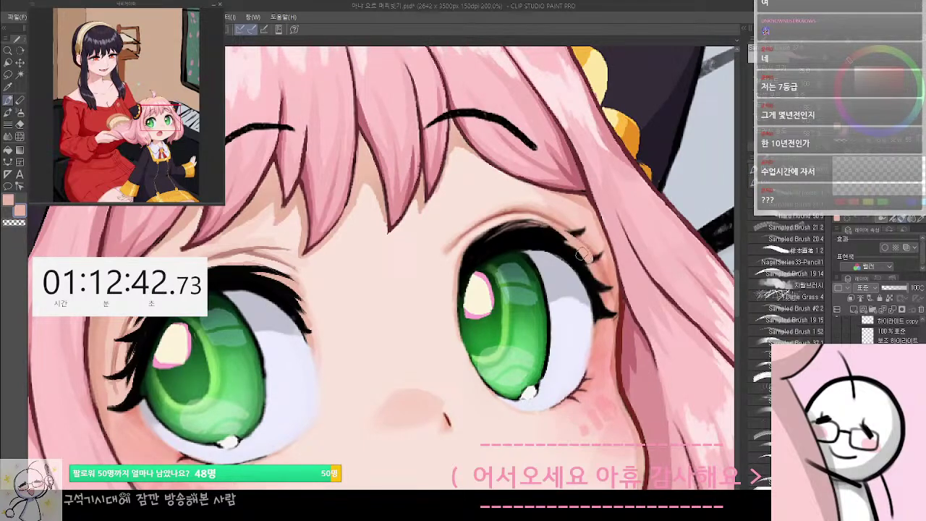
left_click(569, 217, "alt")
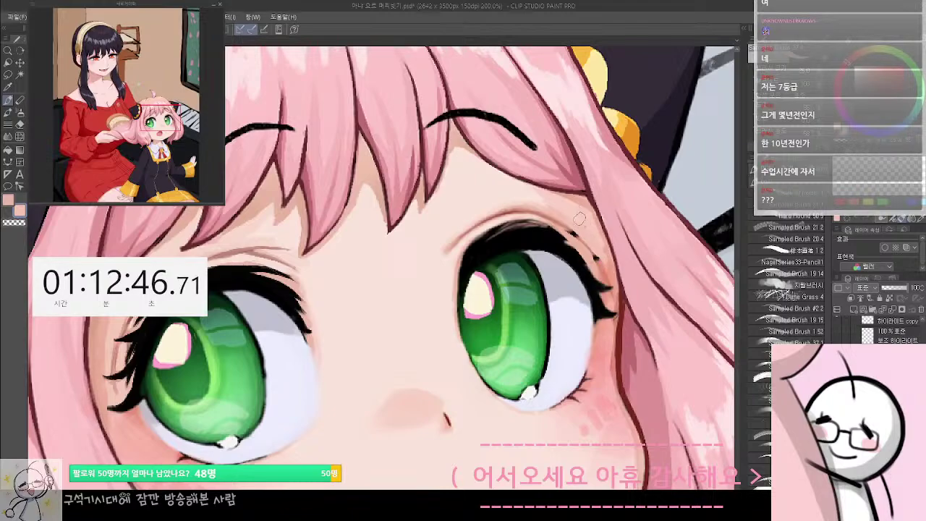
left_click(612, 250, "alt")
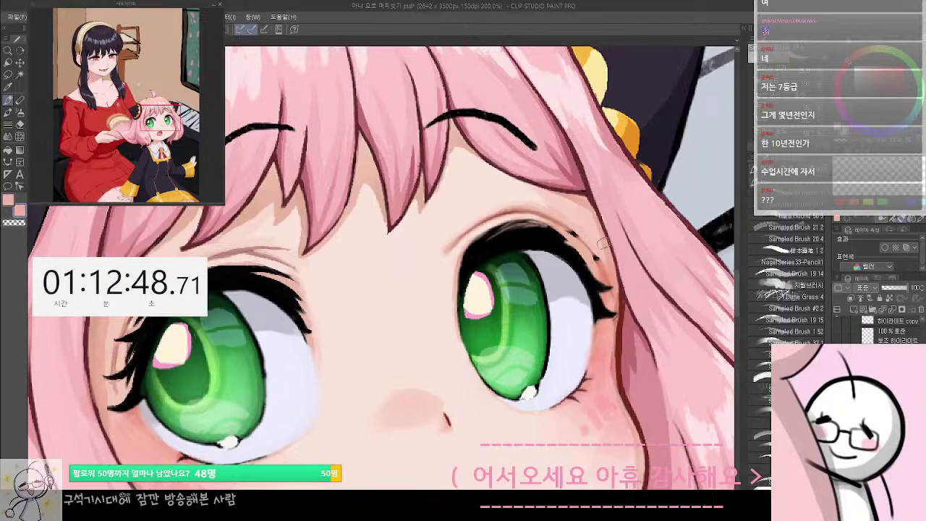
left_click(603, 263, "alt")
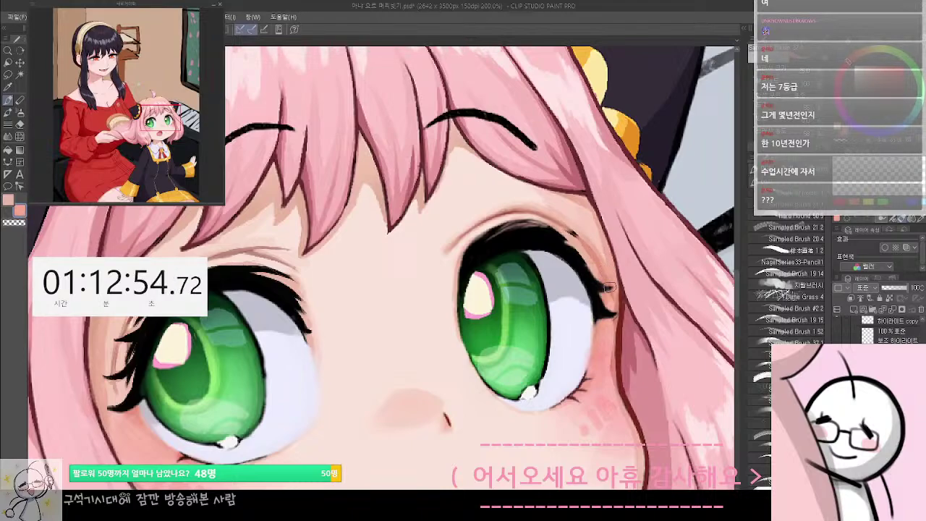
left_click(569, 228, "alt")
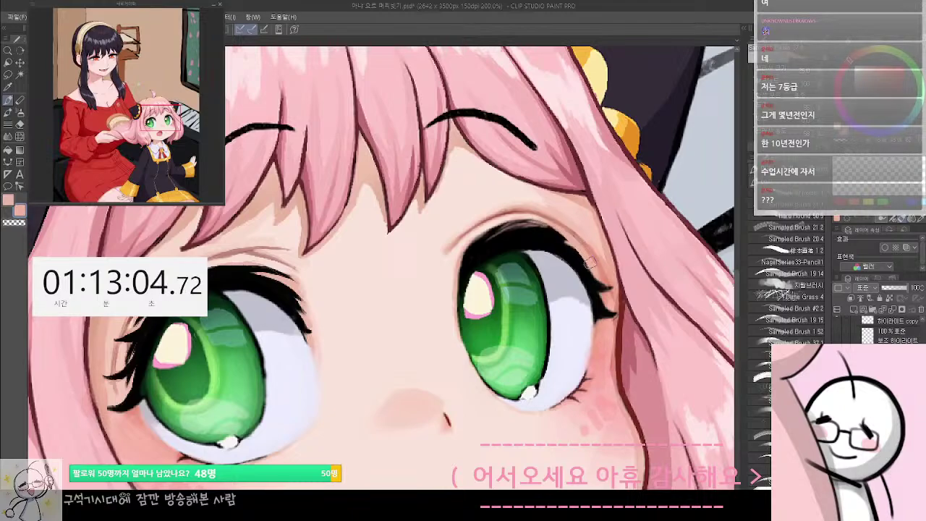
scroll(603, 326, "down", 2)
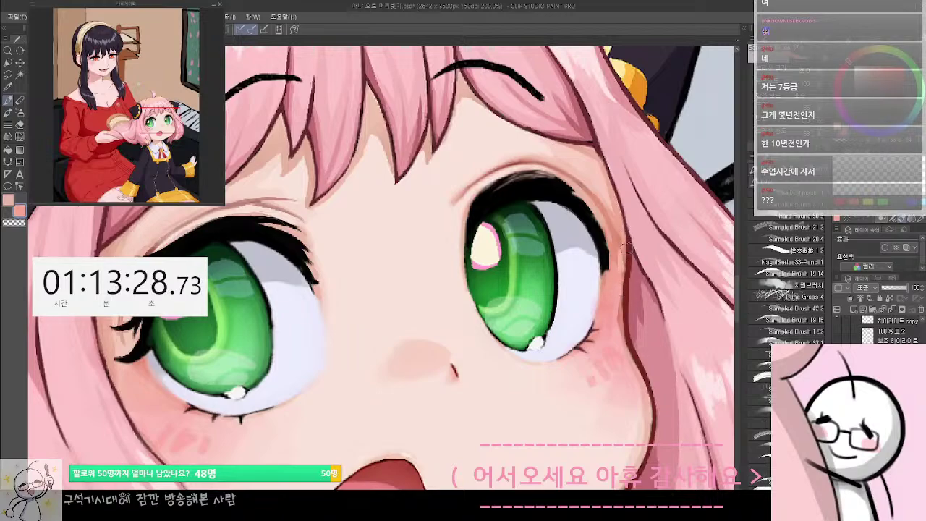
Compare the child's whole face with and without the protruding outer lashes on the right-hand eye
scroll(531, 128, "down", 2)
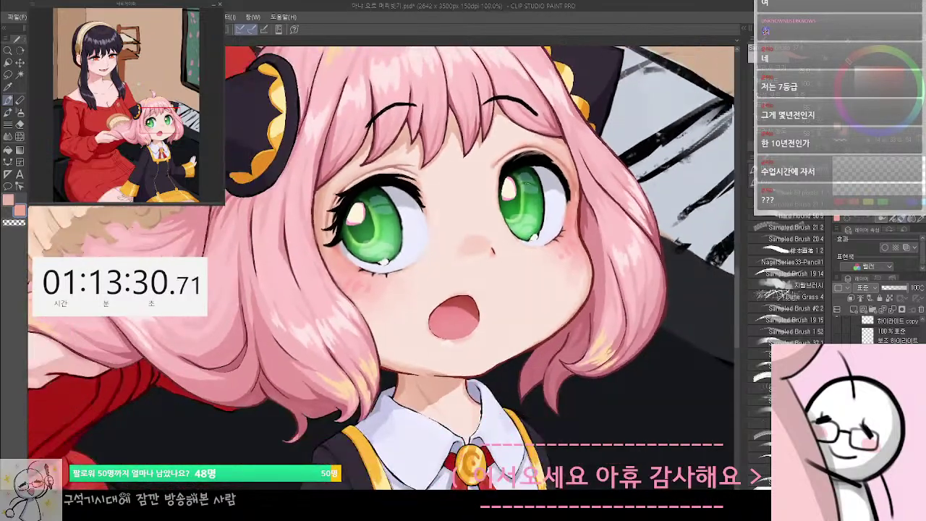
left_click_drag(518, 241, 641, 335)
scroll(641, 331, "up", 1)
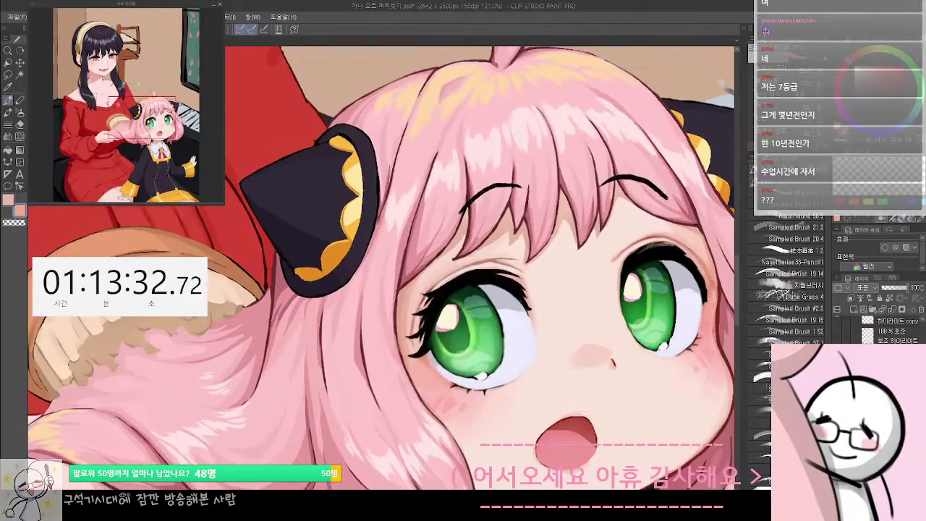
left_click_drag(706, 344, 620, 305)
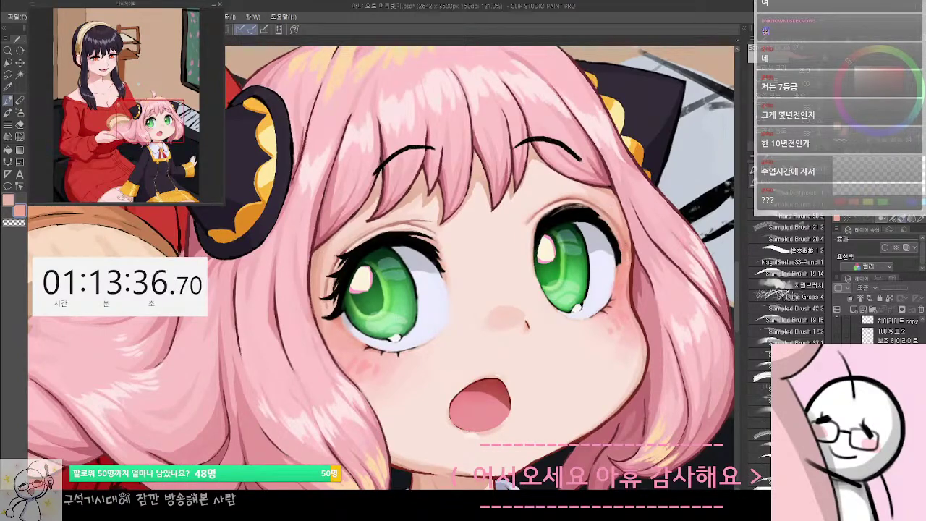
key("ctrl+y")
key("ctrl+z")
key("ctrl+z")
key("ctrl+y")
key("ctrl+y")
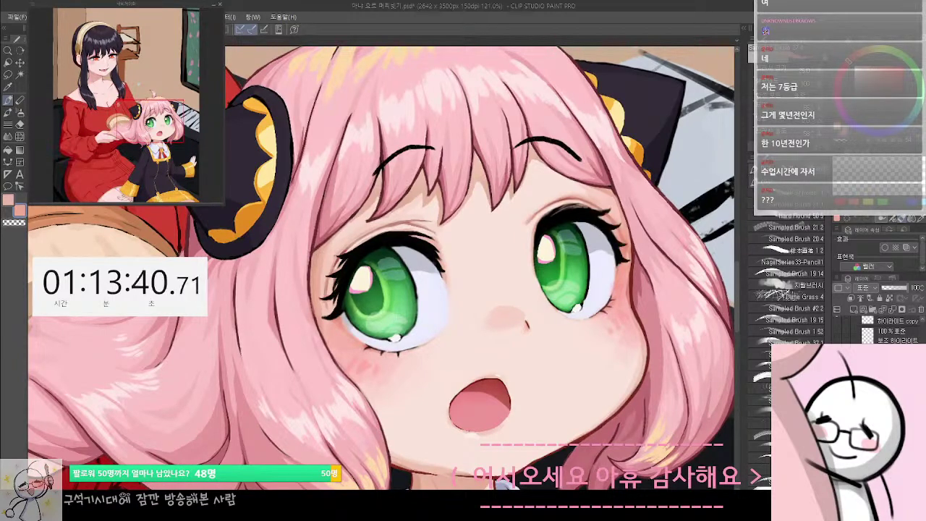
scroll(599, 382, "up", 1)
scroll(593, 374, "up", 1)
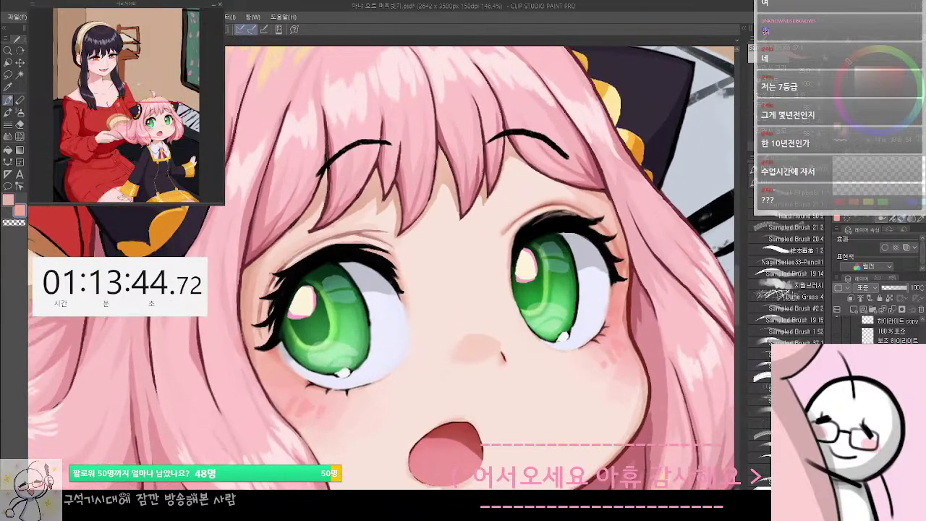
Compare both eyes closer up with and without the right-hand eye's outer lashes, finishing with the lashes removed
left_click_drag(553, 314, 552, 353)
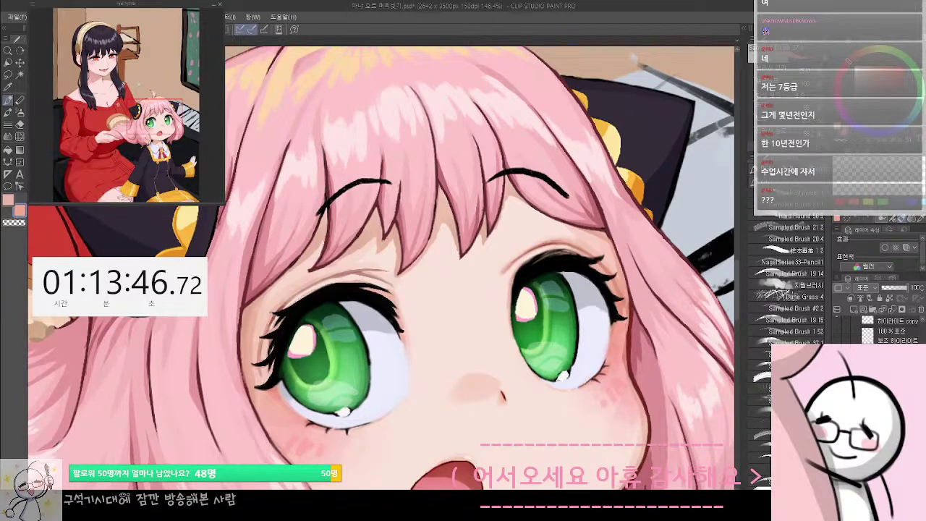
key("ctrl+z")
key("ctrl+y")
key("ctrl+z")
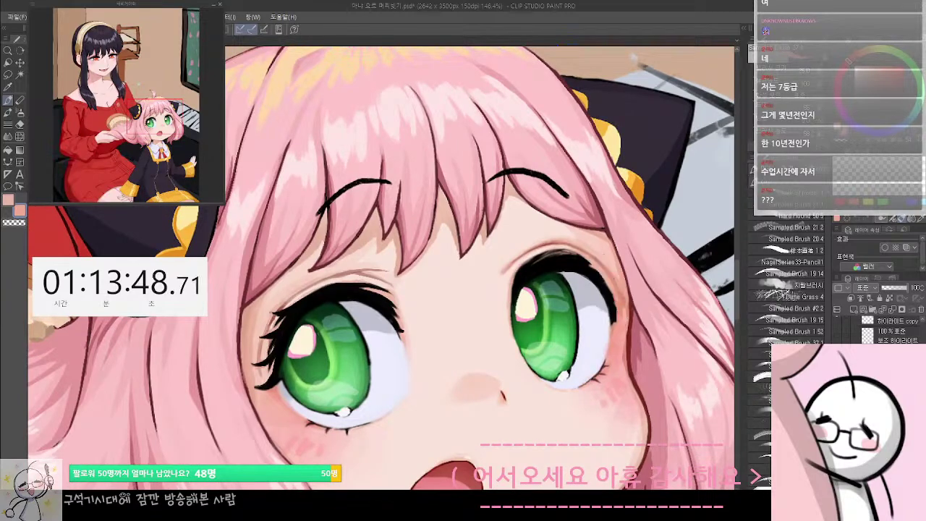
key("ctrl+y")
key("ctrl+z")
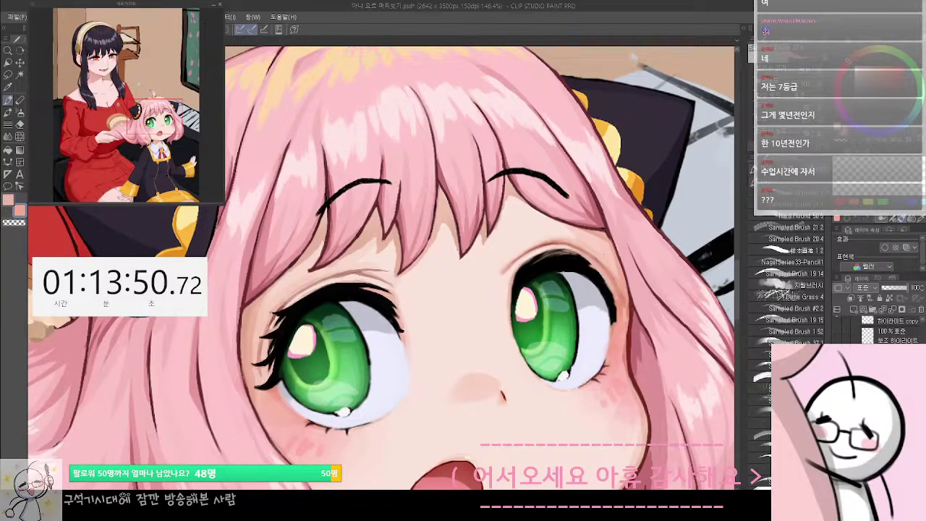
key("ctrl+y")
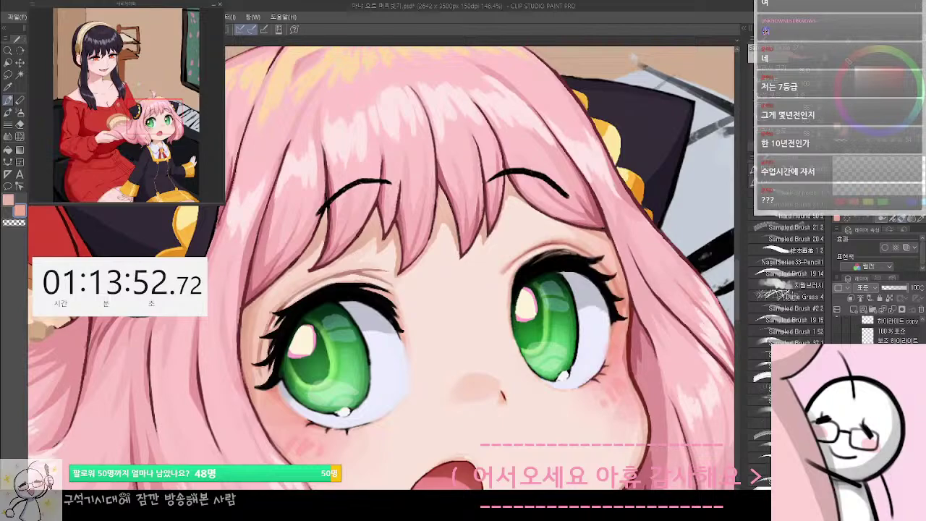
key("ctrl+z")
key("ctrl+y")
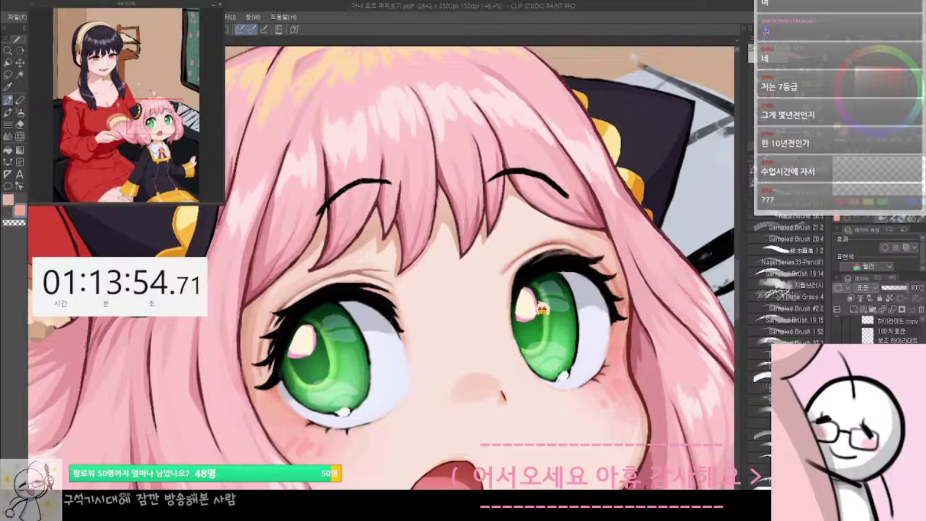
key("ctrl+y")
key("ctrl+z")
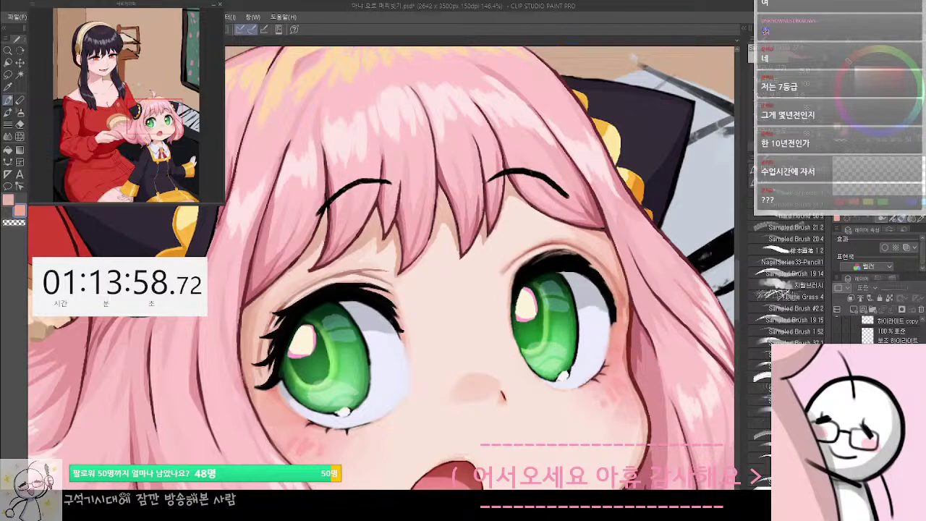
key("ctrl+y")
key("ctrl+z")
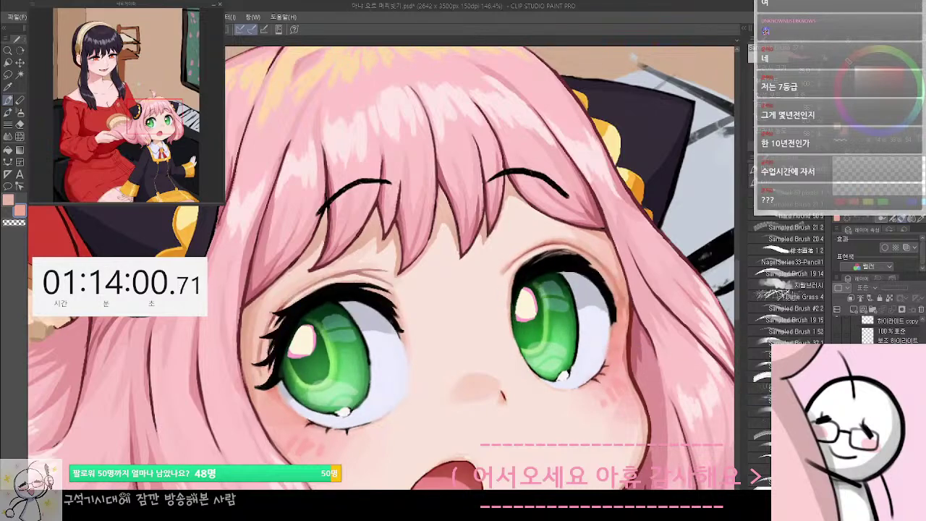
Trim the inner corner of the right-hand eye's upper lash line with skin color, and sample the lash black
left_click_drag(542, 275, 519, 269)
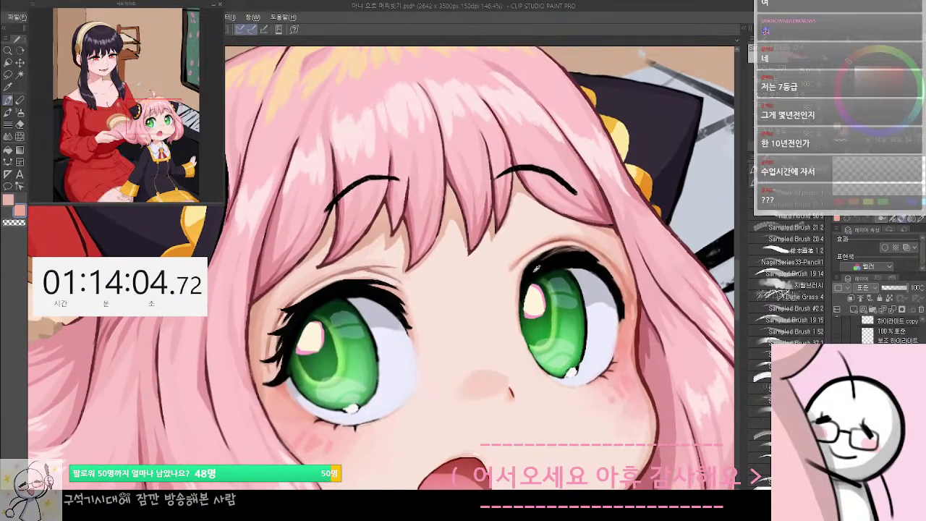
left_click(534, 266, "alt")
key("x")
left_click(524, 269, "alt")
mouse_move(554, 252)
left_mouse_down()
mouse_move(521, 276)
mouse_move(534, 272)
mouse_move(519, 293)
left_mouse_up()
key("ctrl+z")
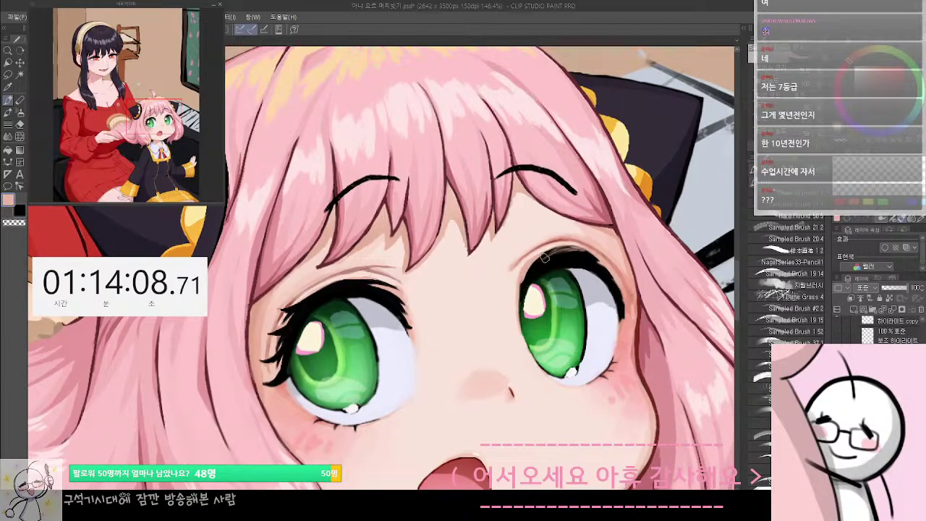
Try black strokes along the inner corner of the right-hand eye's upper lash line, and undo them
mouse_move(546, 257)
left_mouse_down()
mouse_move(517, 286)
mouse_move(570, 251)
mouse_move(537, 261)
mouse_move(591, 257)
mouse_move(560, 250)
mouse_move(578, 245)
mouse_move(593, 258)
mouse_move(570, 253)
mouse_move(605, 268)
mouse_move(565, 249)
mouse_move(518, 283)
left_mouse_up()
key("x")
key("ctrl+z")
mouse_move(552, 256)
left_mouse_down()
mouse_move(519, 275)
mouse_move(515, 284)
mouse_move(536, 259)
mouse_move(529, 287)
mouse_move(516, 287)
mouse_move(528, 264)
mouse_move(569, 255)
mouse_move(561, 233)
mouse_move(589, 181)
left_mouse_up()
key("ctrl+z")
key("ctrl+z")
key("ctrl+z")
left_click_drag(554, 213, 587, 182)
key("ctrl+z")
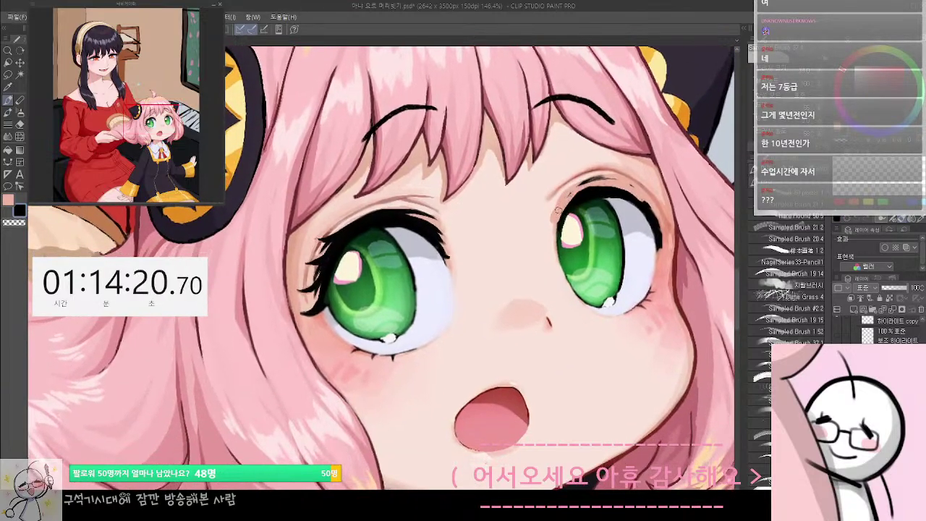
Draw a thin black curve above the inner corner of the right-hand eye's upper lashes, resample black and browse the brushes
mouse_move(559, 209)
left_mouse_down()
mouse_move(589, 180)
mouse_move(592, 187)
mouse_move(555, 212)
mouse_move(604, 176)
left_mouse_up()
left_click(587, 236, "alt")
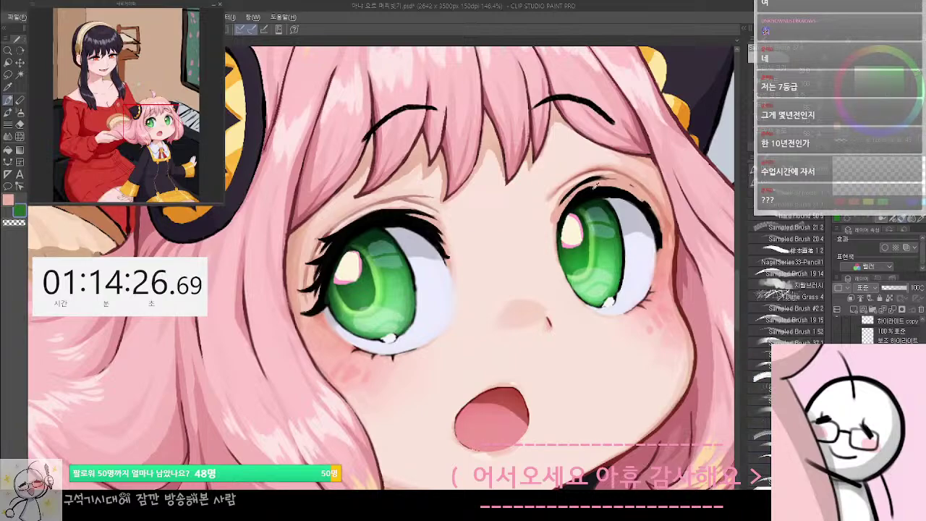
left_click(594, 187, "alt")
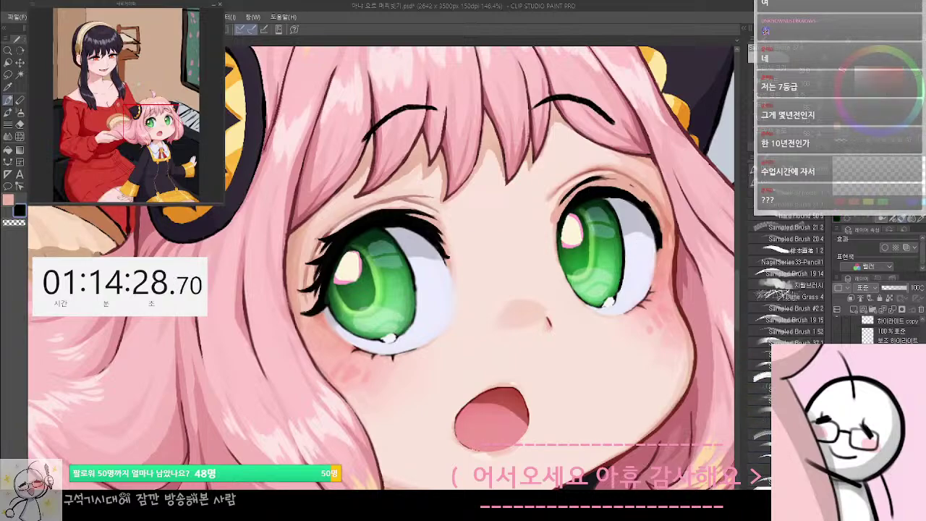
left_click_drag(829, 308, 827, 309)
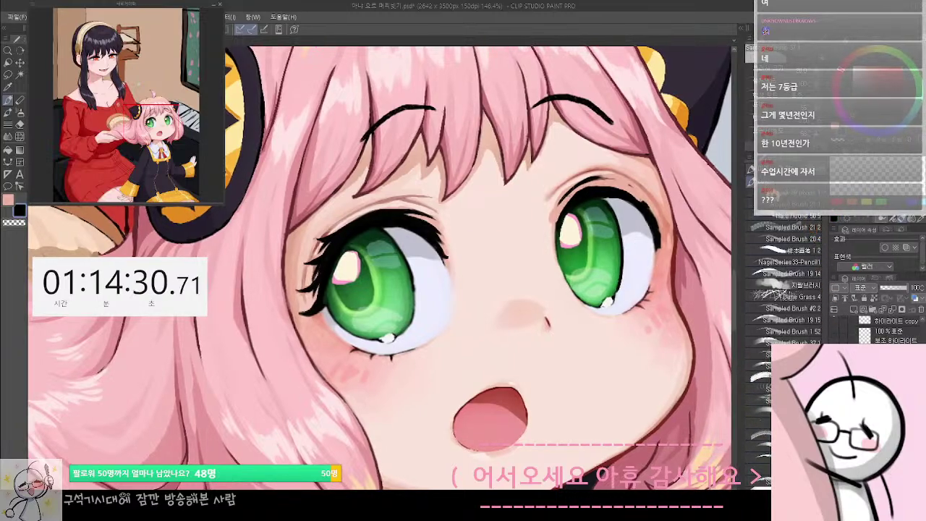
scroll(783, 326, "down", 5)
scroll(784, 325, "up", 3)
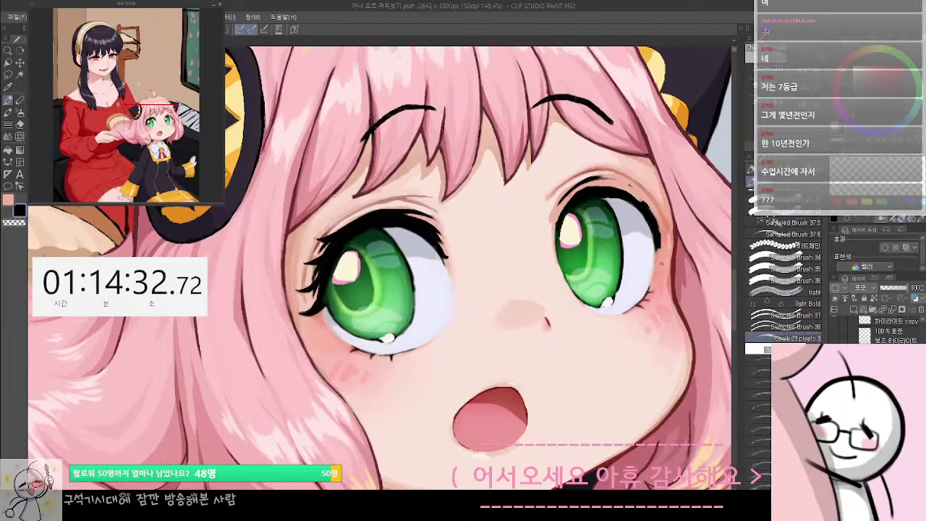
Try further thin black strokes above the right-hand eye's inner upper lid, undoing each one
left_click_drag(532, 212, 584, 182)
key("ctrl+z")
left_click_drag(545, 243, 475, 296)
key("ctrl+z")
mouse_move(489, 260)
left_mouse_down()
mouse_move(511, 240)
mouse_move(504, 244)
left_mouse_up()
key("ctrl+z")
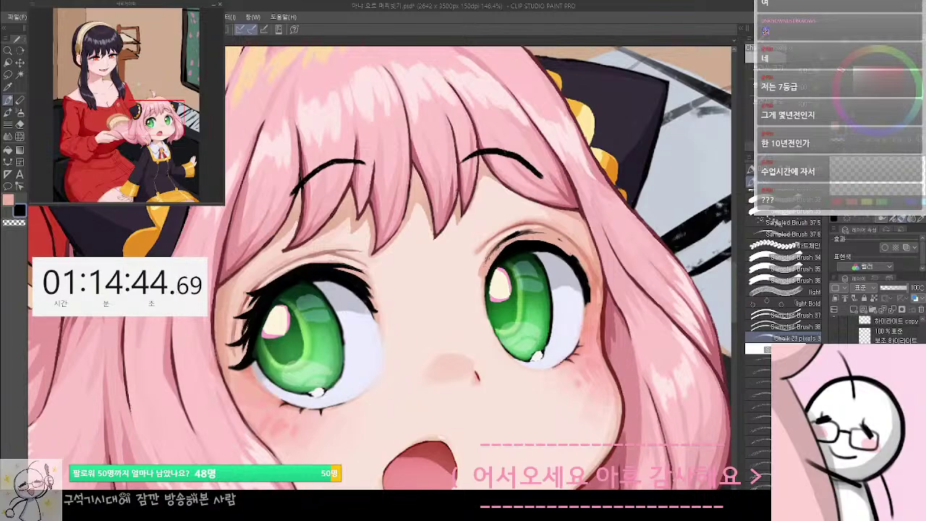
Rework the fine black strokes at the inner end of the right-hand eye's upper lashes, undoing the unwanted ones
mouse_move(535, 230)
left_mouse_down()
mouse_move(571, 252)
mouse_move(559, 238)
mouse_move(568, 244)
mouse_move(498, 253)
mouse_move(489, 264)
mouse_move(518, 240)
left_mouse_up()
key("ctrl+z")
key("ctrl+z")
key("ctrl+y")
key("ctrl+z")
key("ctrl+z")
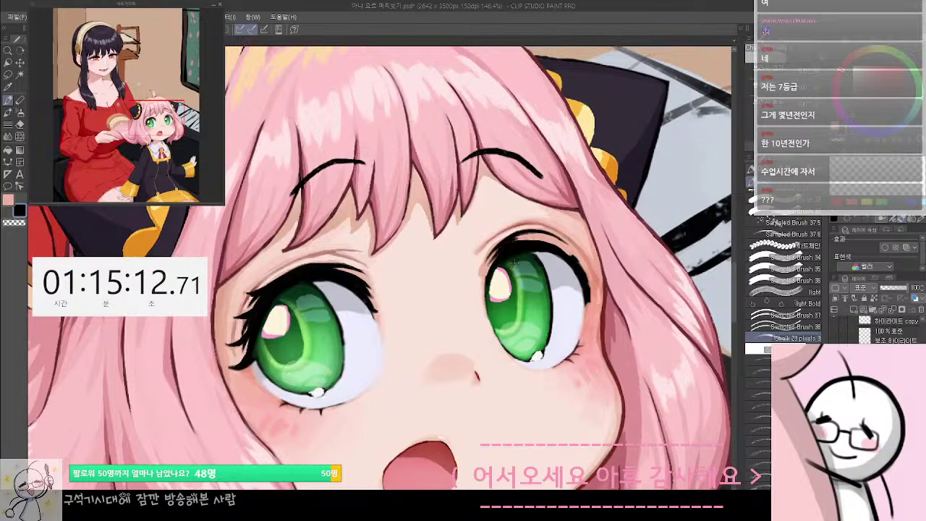
Lasso the thin skin strip above the right-hand eye's inner upper lashes, extend the selection along the lid, and deselect it
key("o")
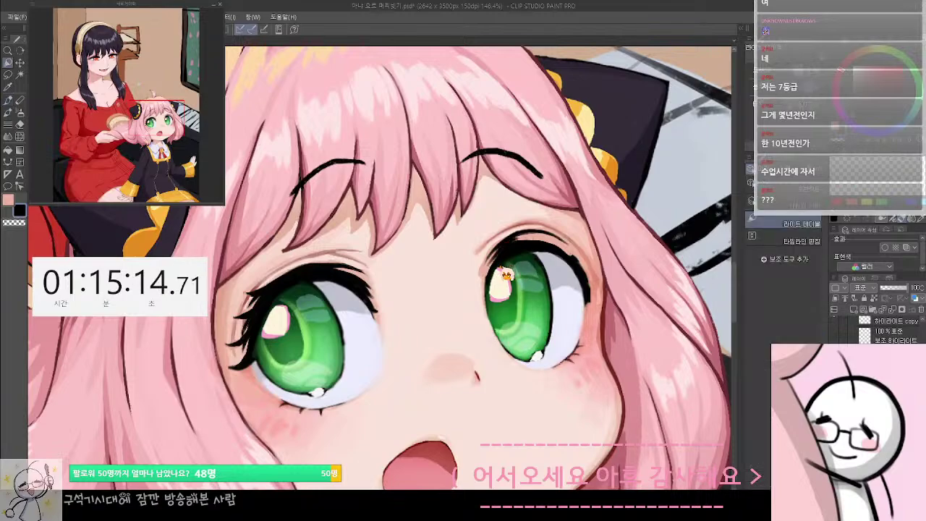
key("m")
mouse_move(505, 250)
left_mouse_down()
mouse_move(483, 273)
mouse_move(504, 232)
mouse_move(482, 267)
left_mouse_up()
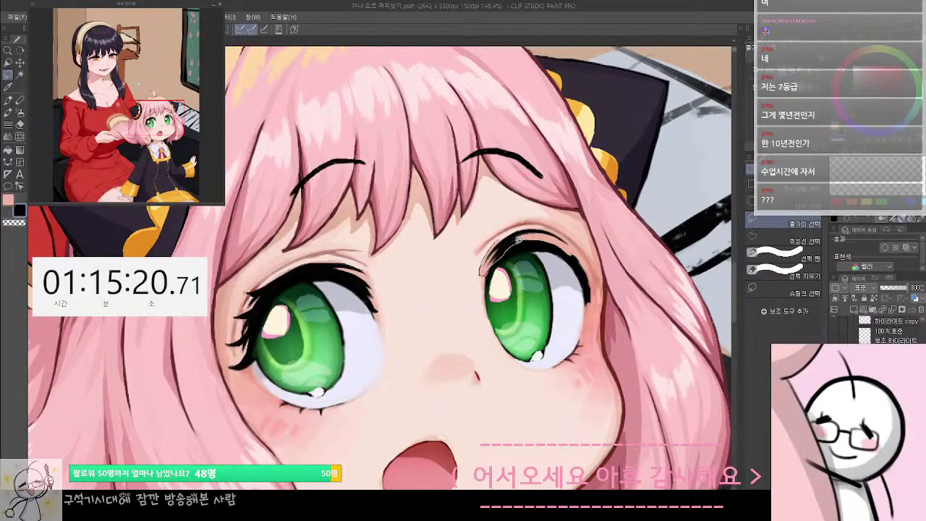
mouse_move(518, 240)
left_mouse_down()
mouse_move(568, 243)
mouse_move(554, 228)
mouse_move(510, 230)
left_mouse_up()
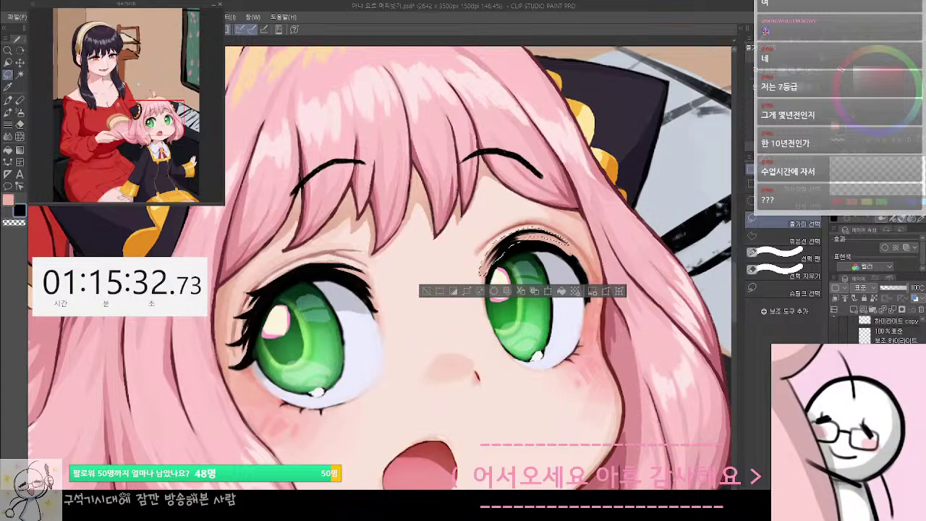
key("ctrl+d")
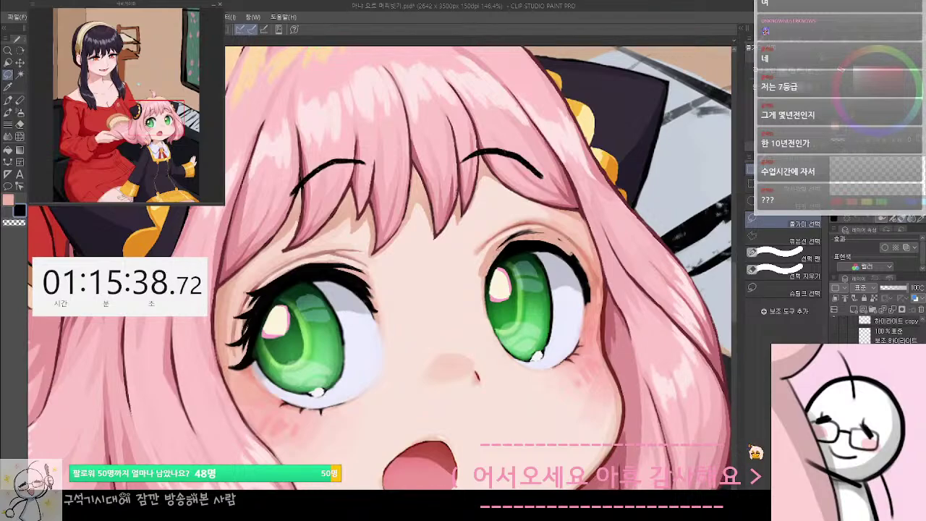
Undo and redo the recent lash edits to compare variants, going back to the right-hand eye's version with spiky outer lashes
key("ctrl+z")
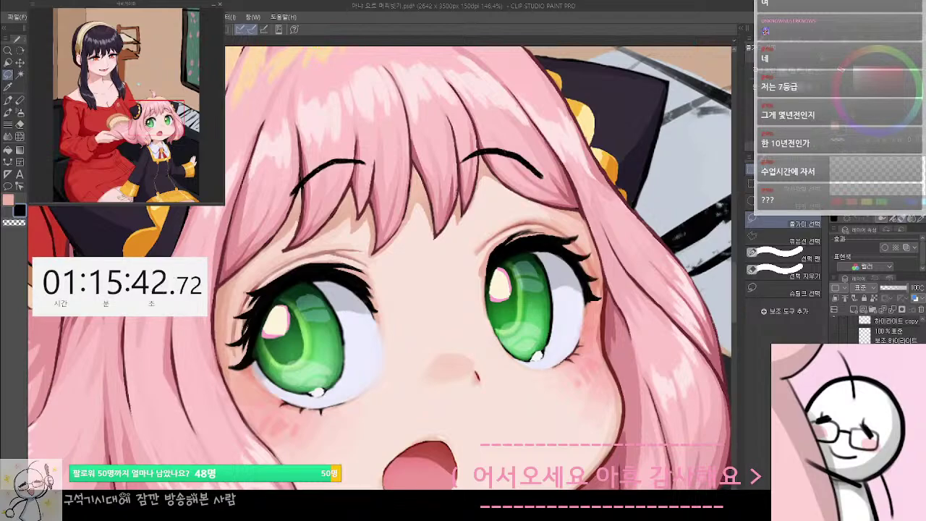
key("ctrl+z")
key("ctrl+y")
key("ctrl+z")
key("ctrl+y")
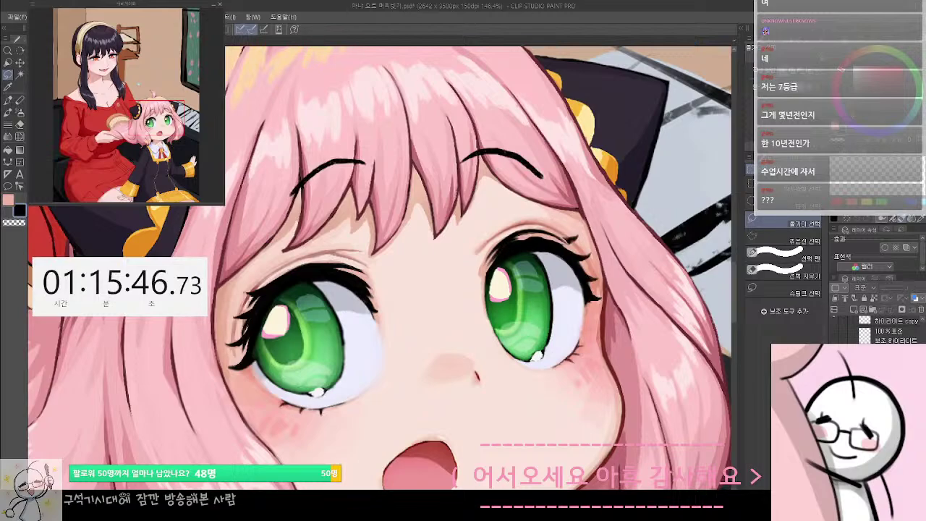
key("ctrl+z")
Erase along the upper edge of the right-hand eye's black lash line, comparing the result with the previous state
scroll(557, 237, "up", 2)
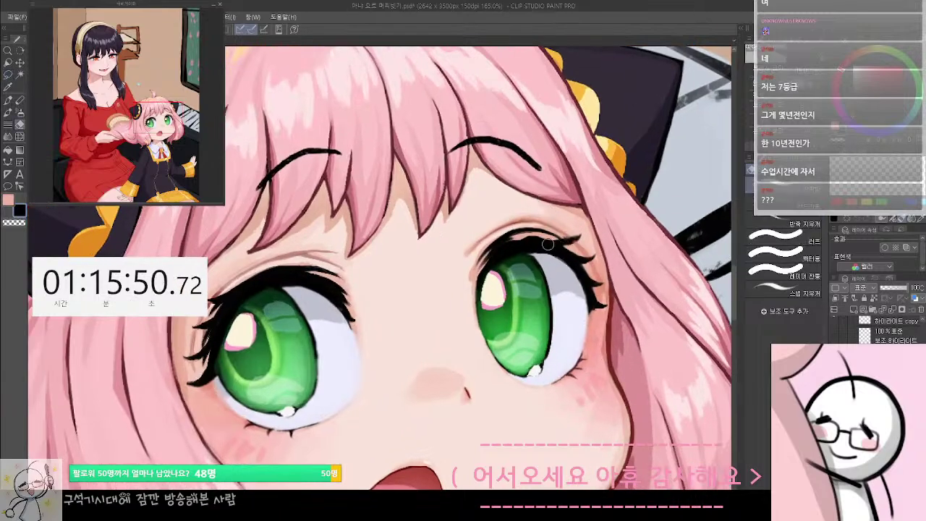
left_click_drag(563, 243, 523, 240)
key("ctrl+z")
key("ctrl+y")
left_click_drag(546, 287, 596, 324)
Draw fine black strokes along the inner corner and top of the right-hand eye's upper lashes, using a sampled colour
key("p")
left_click_drag(564, 275, 573, 255)
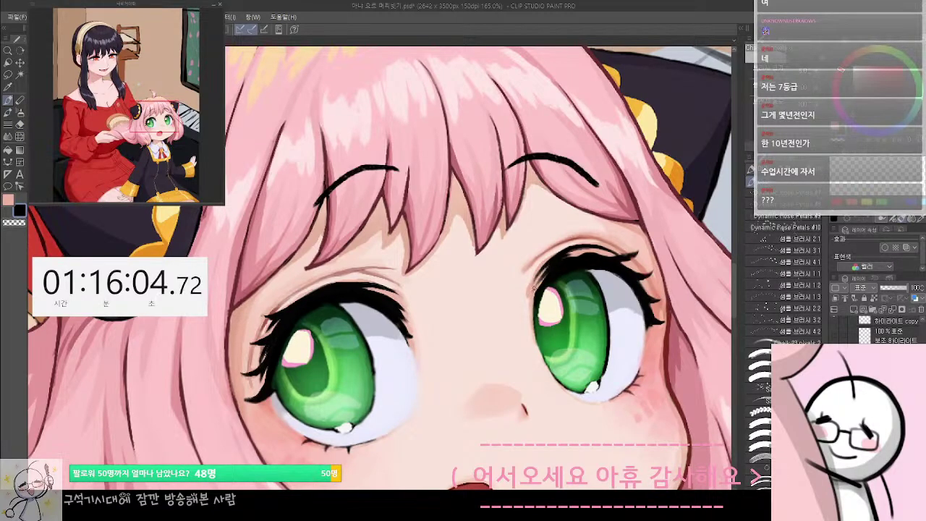
left_click_drag(543, 290, 534, 256)
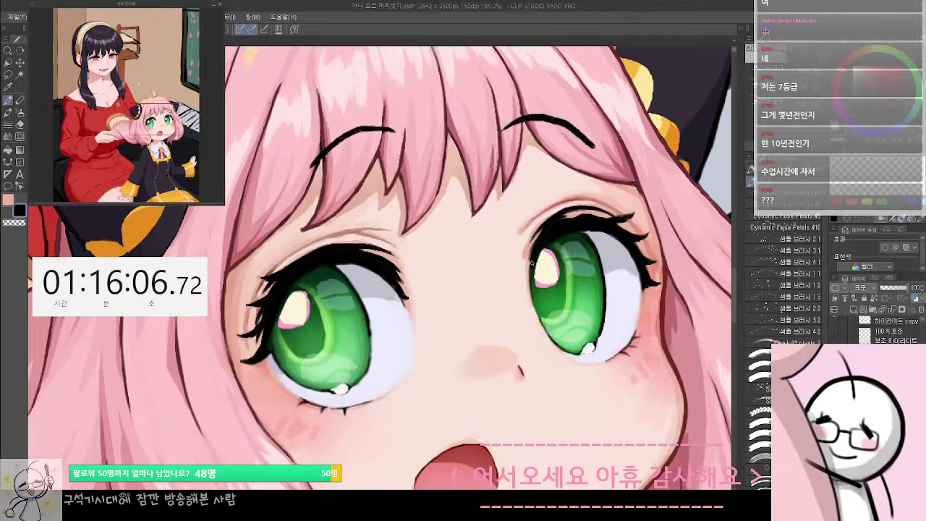
left_click(531, 261, "alt")
left_click_drag(528, 264, 541, 234)
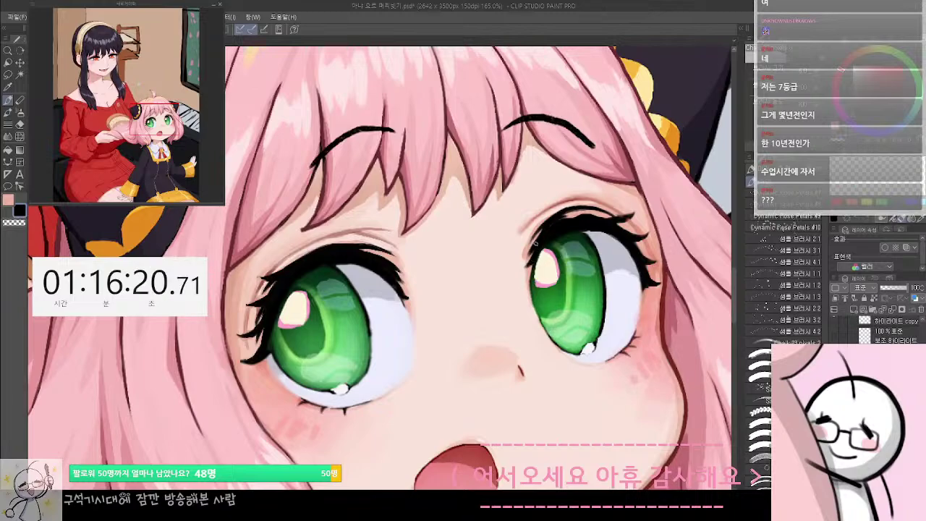
left_click_drag(578, 228, 522, 244)
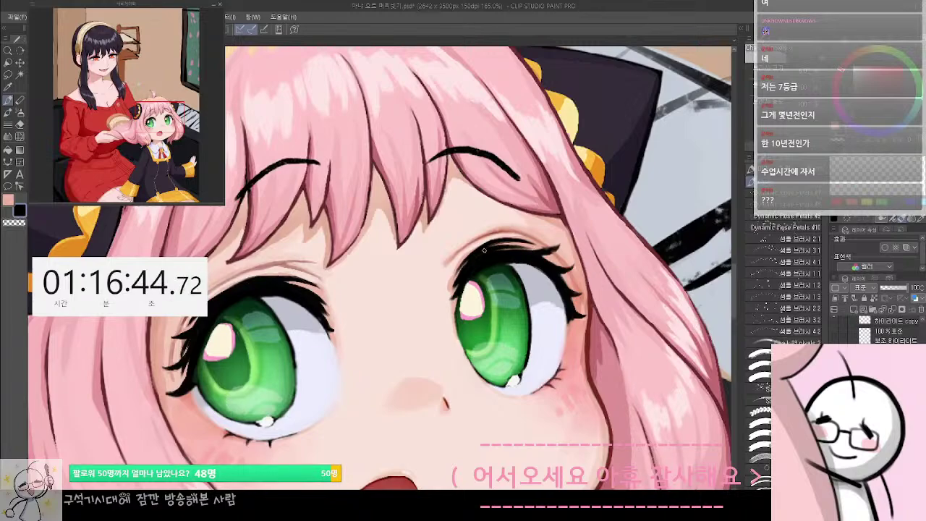
left_click_drag(510, 243, 471, 252)
Trim the roots of the right-hand eye's outer lashes with the pink skin colour, and undo the trial black strokes
key("x")
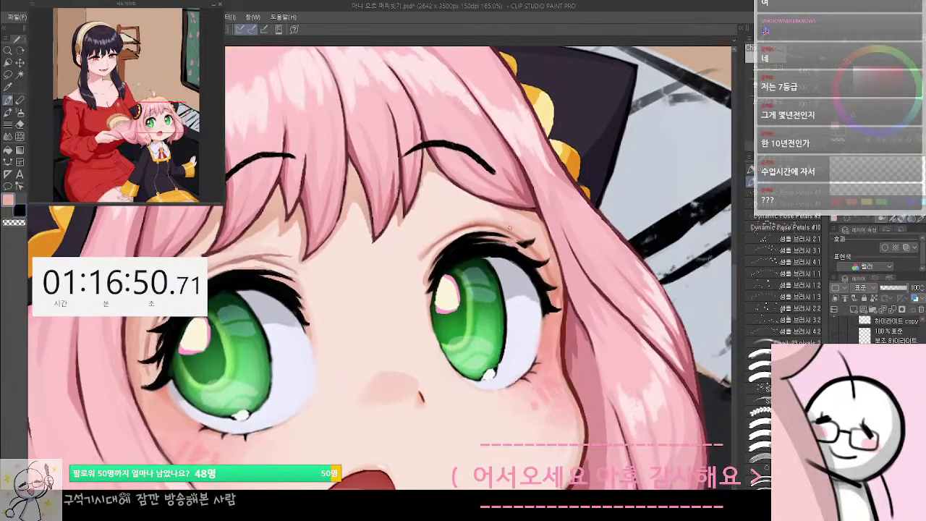
left_click_drag(508, 249, 559, 316)
key("x")
left_click_drag(508, 265, 532, 271)
key("ctrl+z")
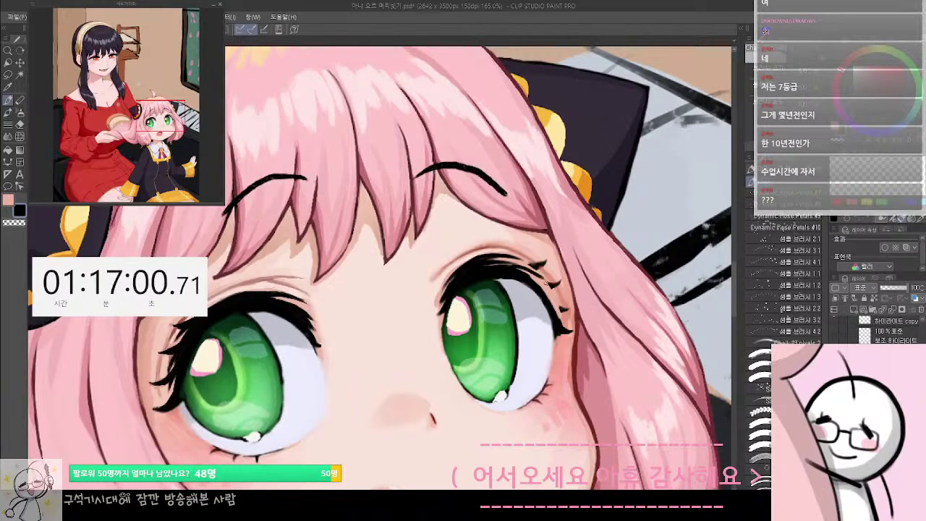
key("ctrl+z")
Build up thin black strokes along the right-hand eye's upper lash line, from the outer lashes to the inner corner
mouse_move(509, 265)
left_mouse_down()
mouse_move(539, 281)
mouse_move(518, 260)
left_mouse_up()
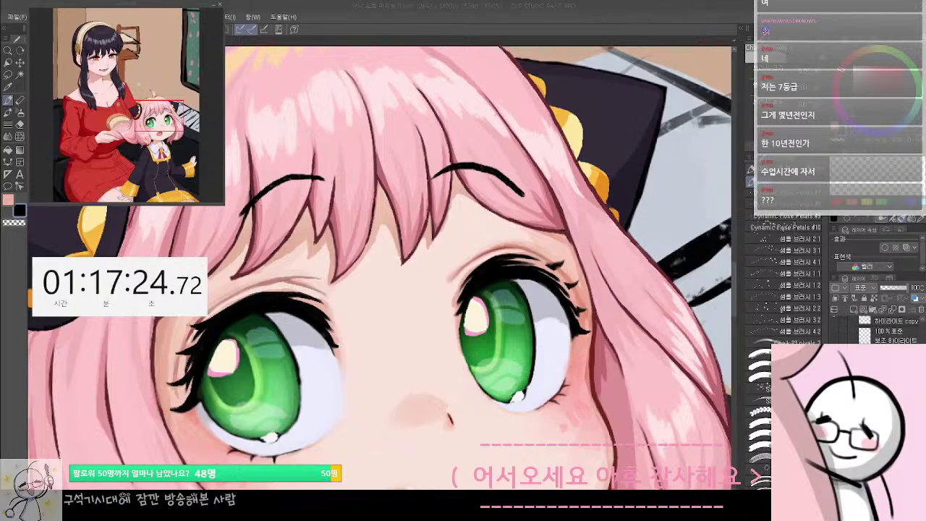
left_click_drag(554, 280, 539, 264)
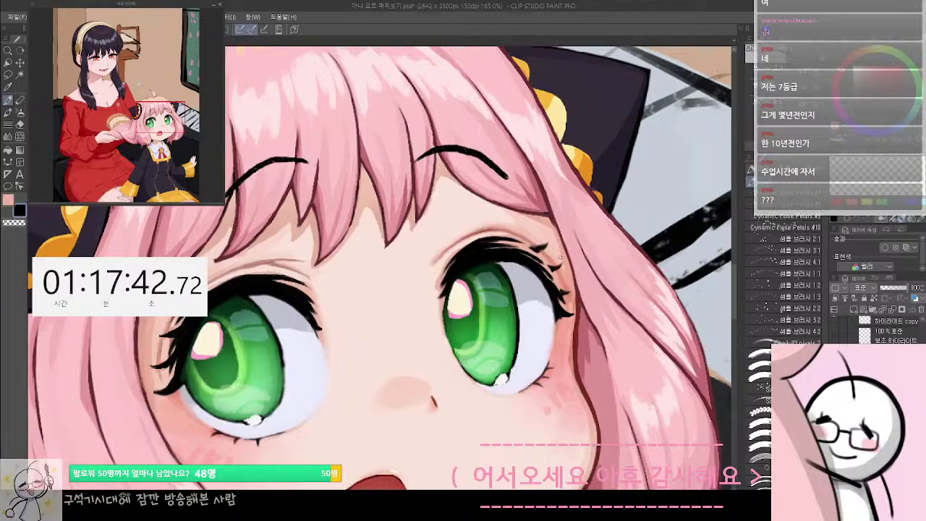
left_click_drag(551, 279, 559, 278)
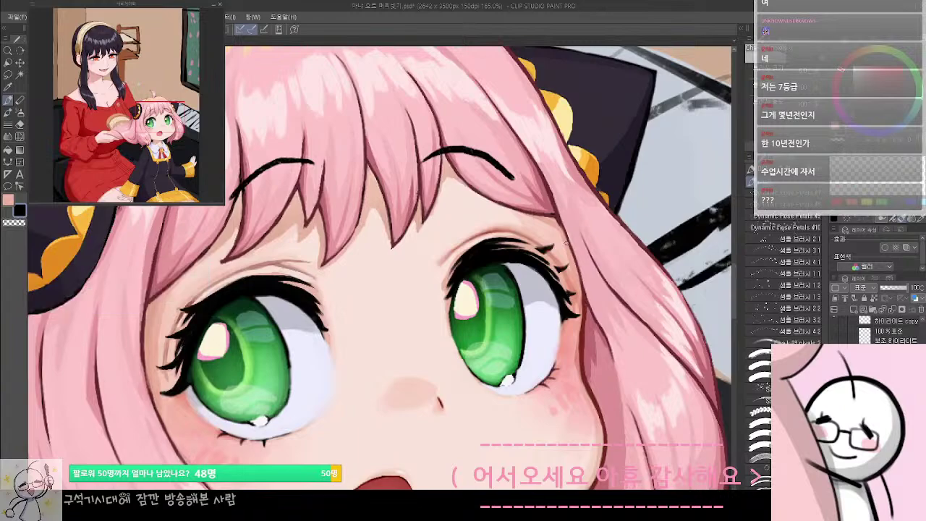
scroll(464, 289, "up", 2)
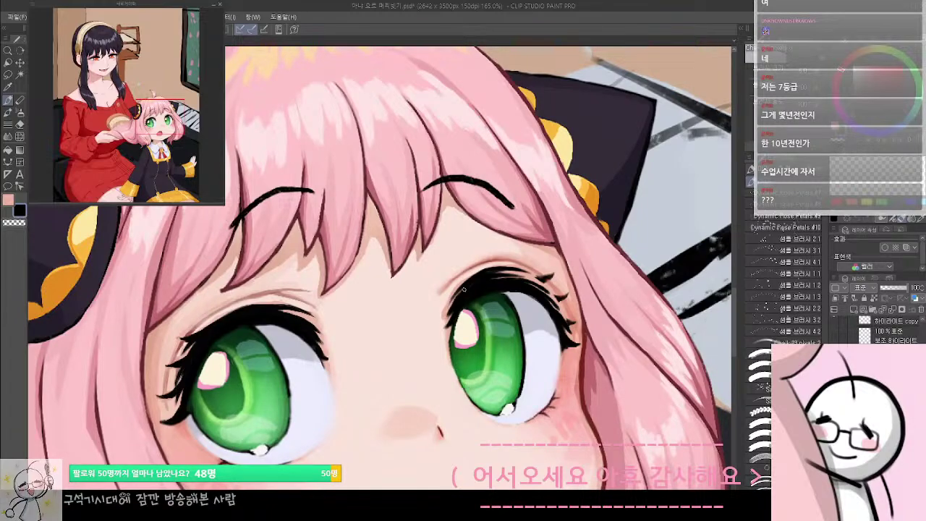
left_click_drag(463, 290, 464, 260)
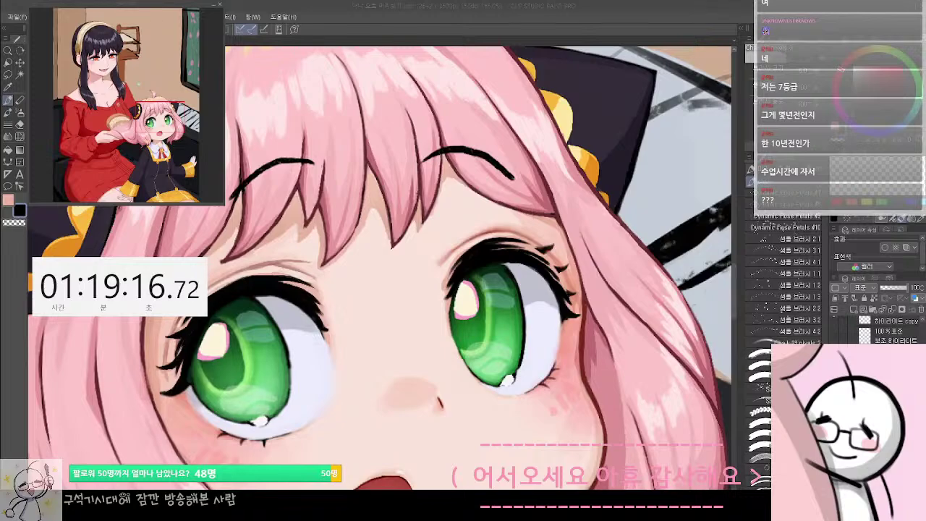
Thicken the right-hand eye's outer lashes and join them to the black upper lash line
left_click(719, 392)
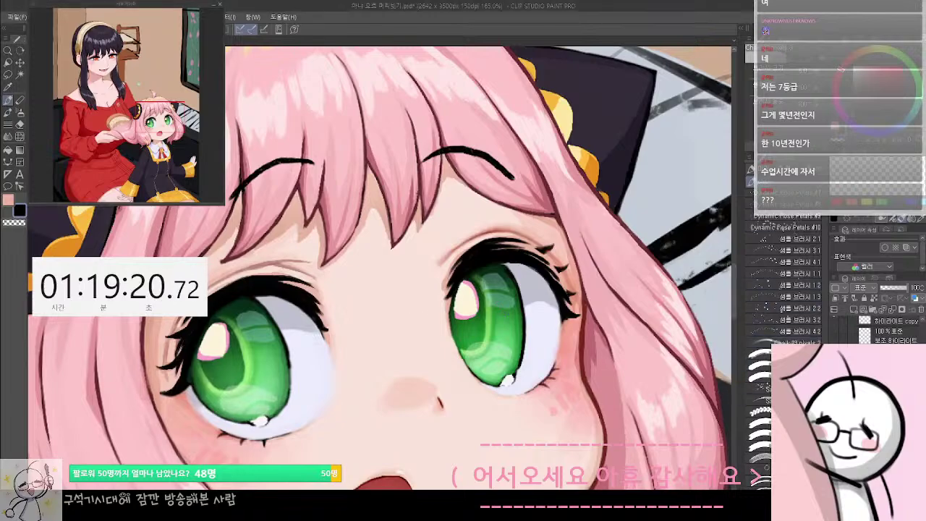
scroll(537, 284, "up", 2)
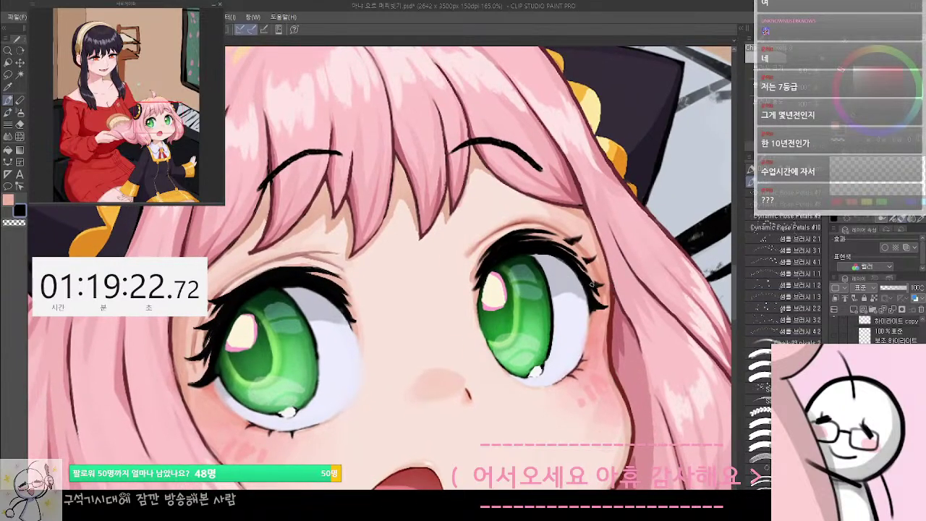
scroll(592, 284, "up", 1)
scroll(615, 282, "up", 1)
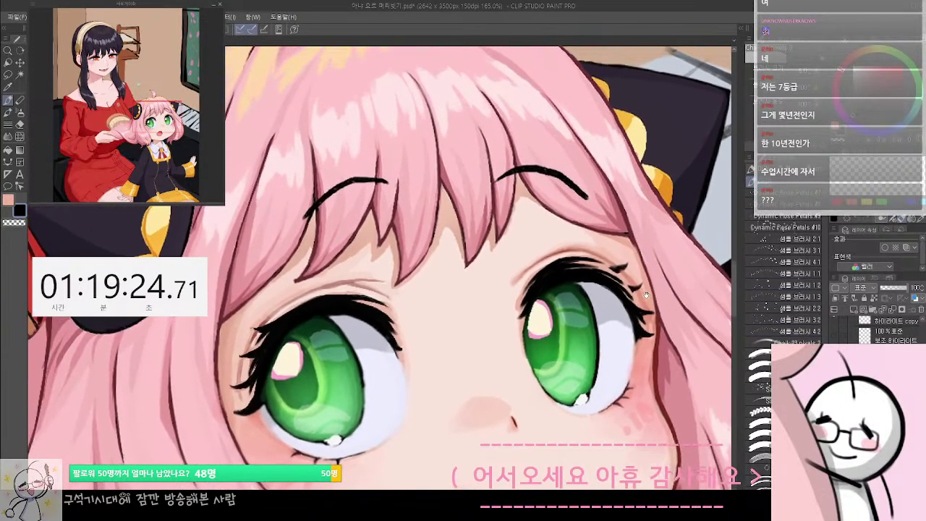
left_click_drag(646, 295, 652, 287)
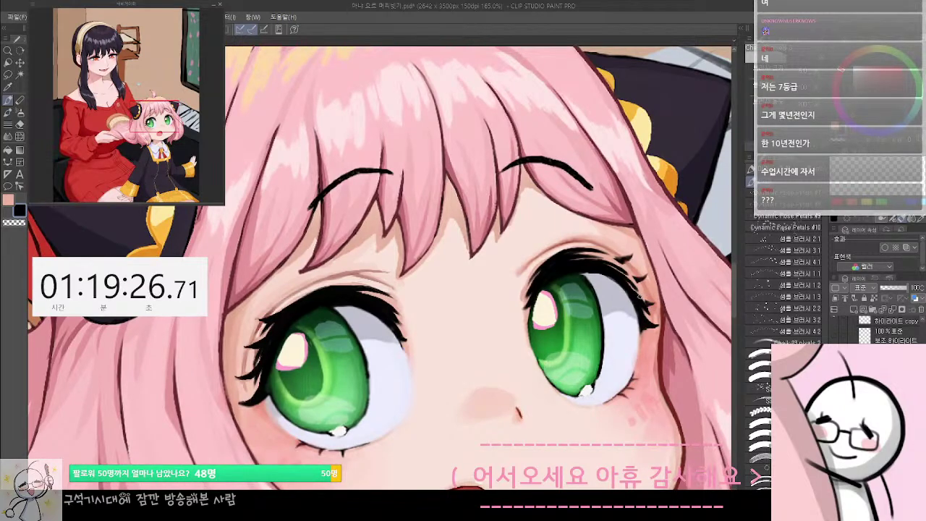
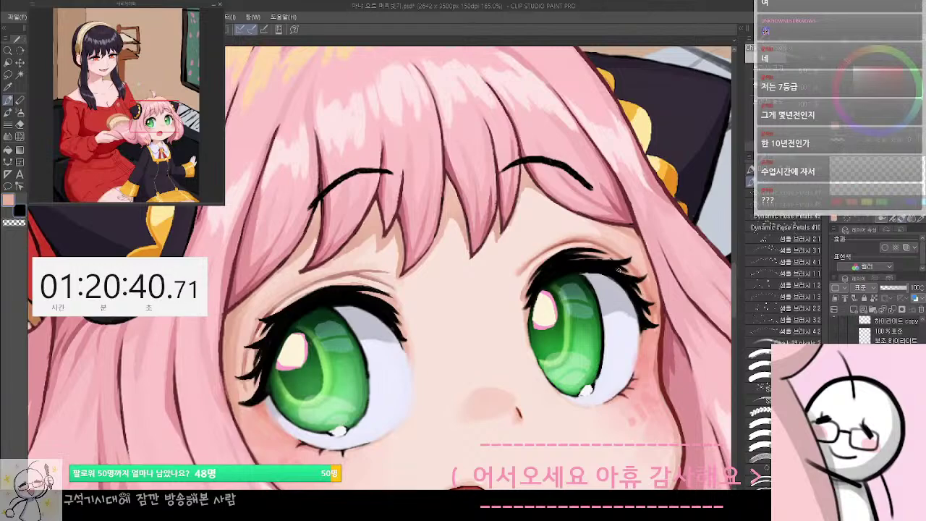
scroll(637, 235, "down", 2)
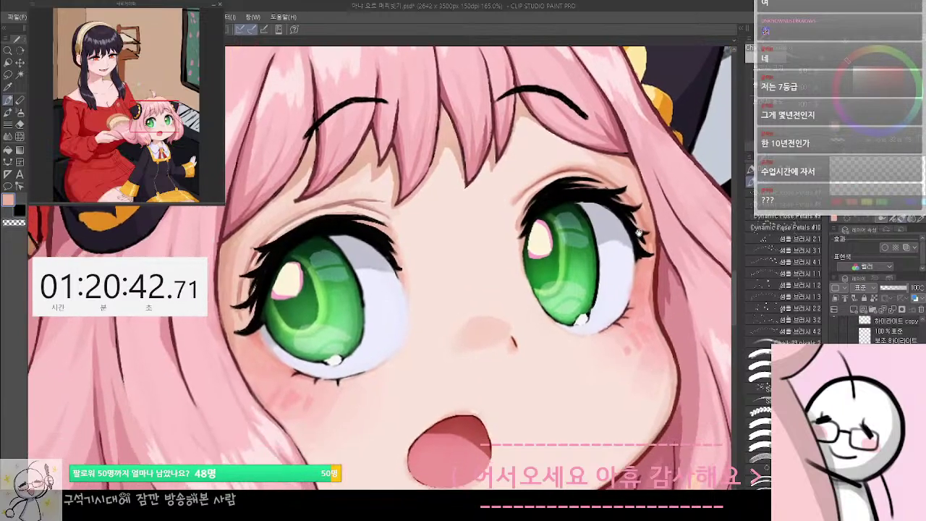
left_click_drag(639, 232, 631, 227)
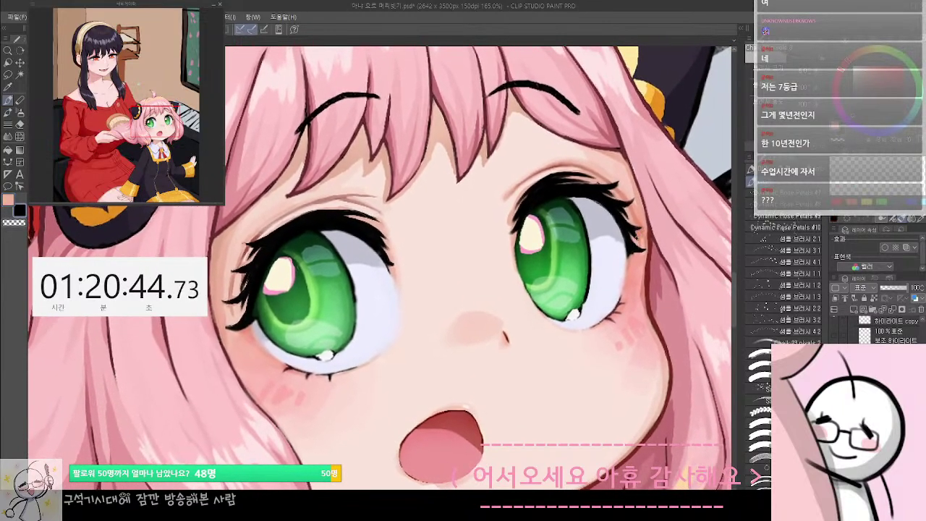
Undo the last few touch-ups around the right-hand eye's outer lashes
key("ctrl+z")
key("ctrl+z")
key("ctrl+z")
key("ctrl+z")
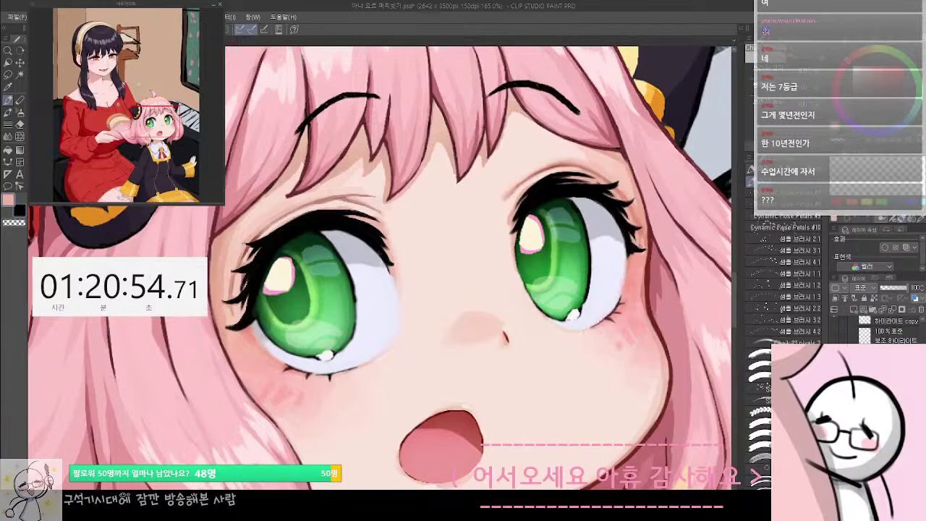
Examine the reworked lashes of both eyes against the child's whole face at several magnifications
key("ctrl+minus")
key("ctrl+minus")
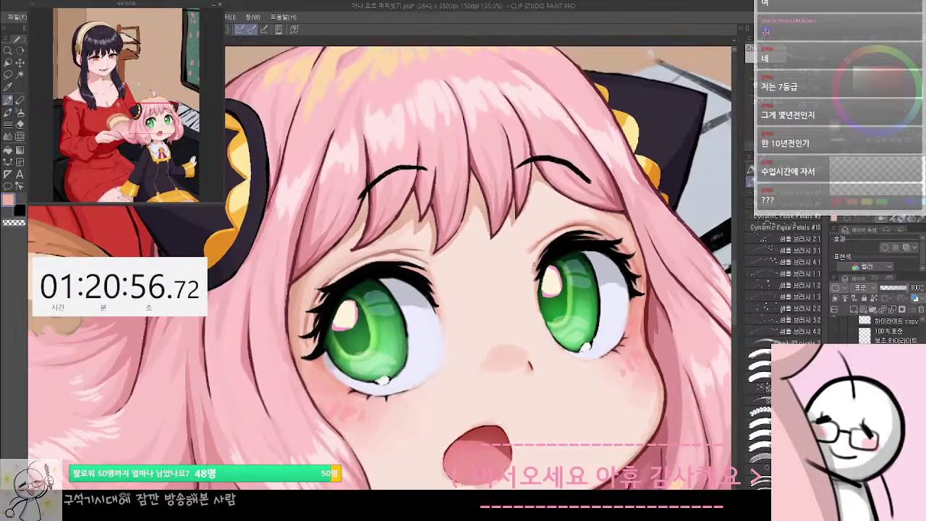
scroll(575, 213, "down", 3)
scroll(575, 213, "up", 3)
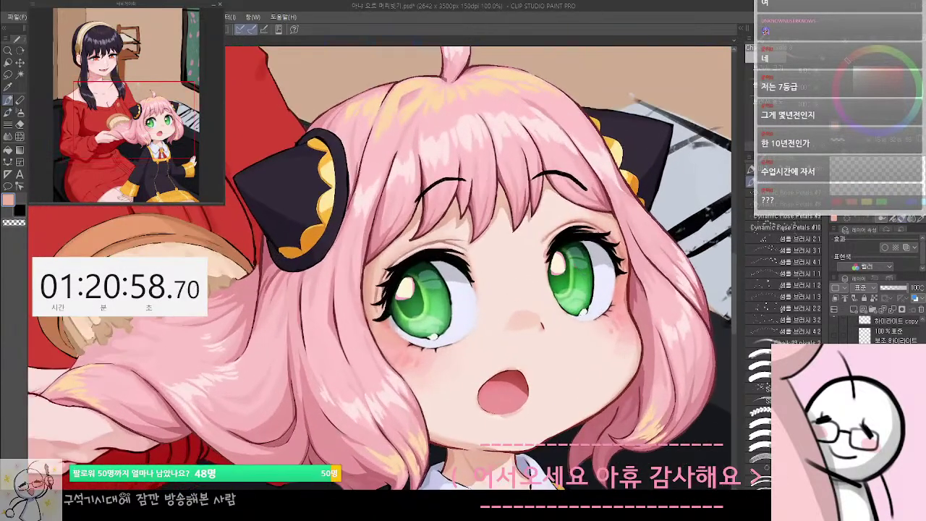
scroll(575, 212, "up", 2)
scroll(526, 197, "down", 2)
scroll(572, 233, "up", 2)
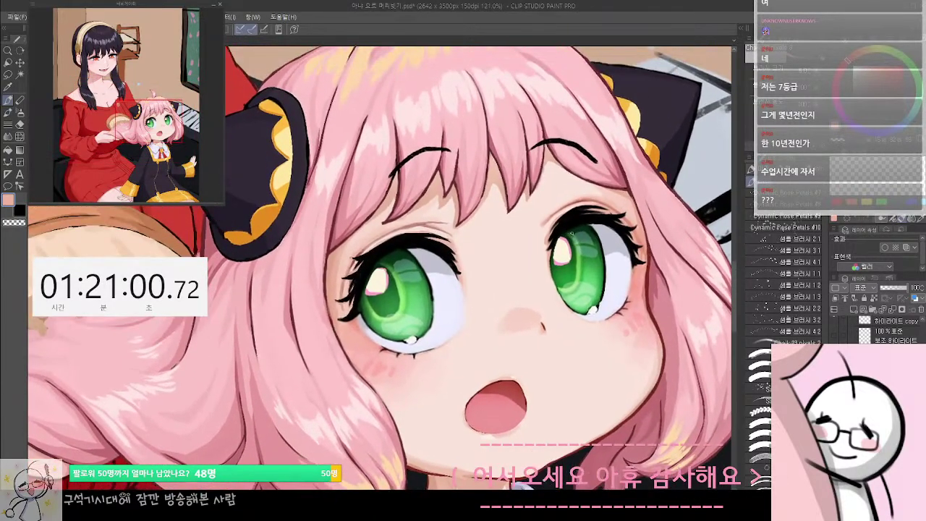
scroll(586, 290, "up", 1)
scroll(586, 290, "up", 1)
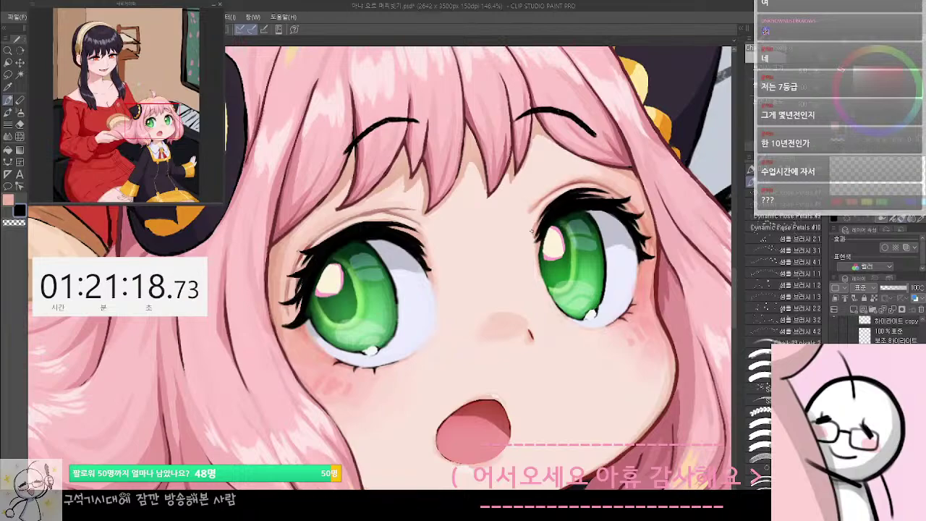
Clean up the skin beside the right-hand eye's inner lashes with a sampled pale skin tone
key("x")
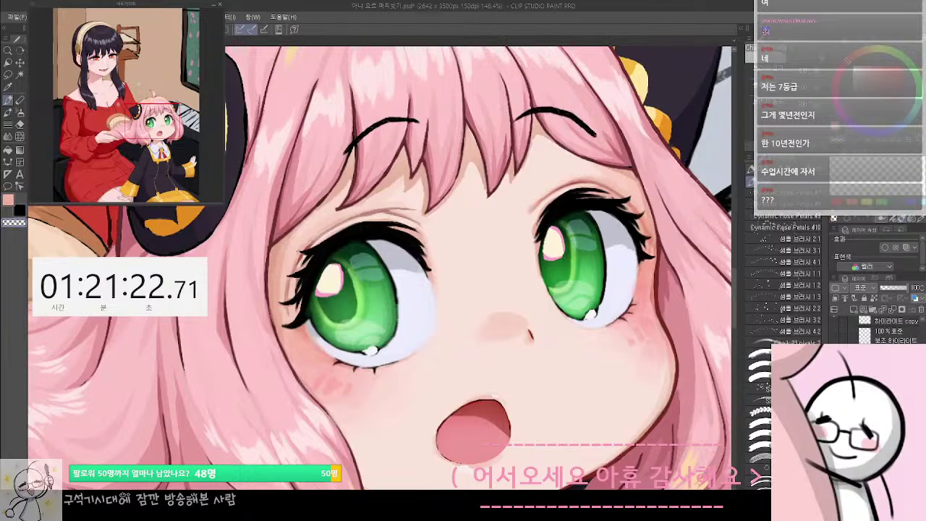
left_click(537, 229, "alt")
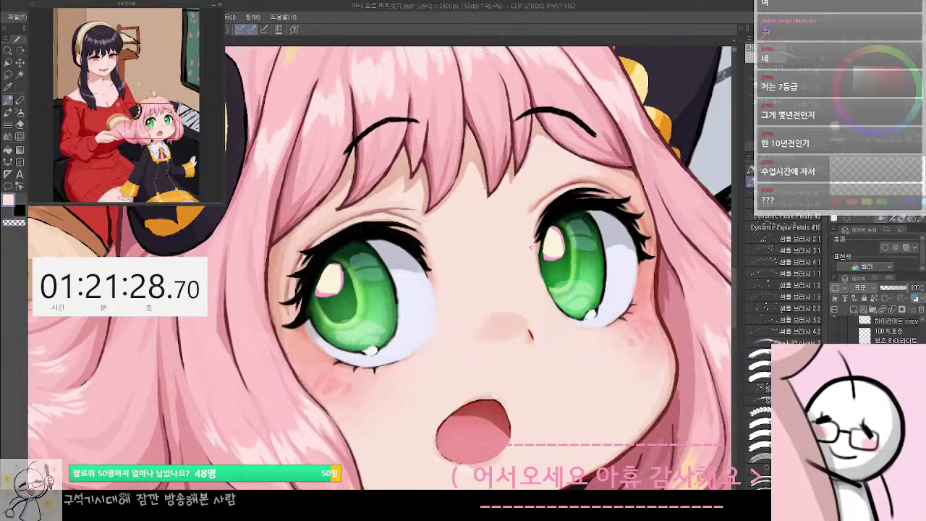
scroll(531, 247, "down", 5)
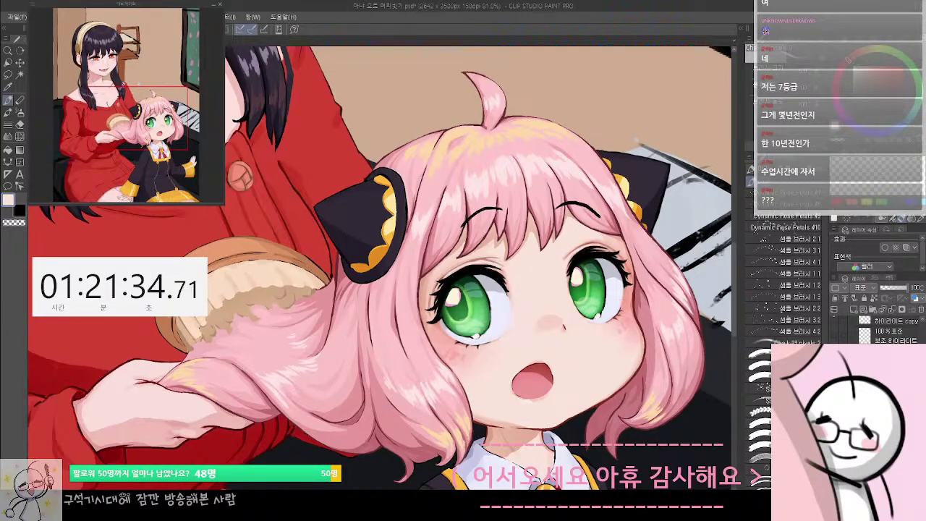
Sample the pink skin tones above the right-hand eye and tidy the edges of its upper and outer lashes
scroll(607, 272, "up", 3)
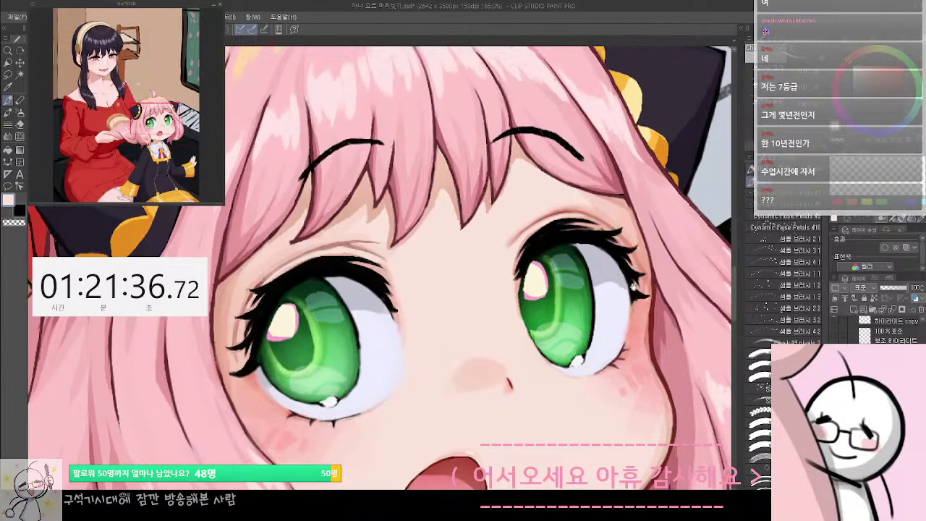
scroll(717, 184, "up", 1)
left_click(579, 257, "alt")
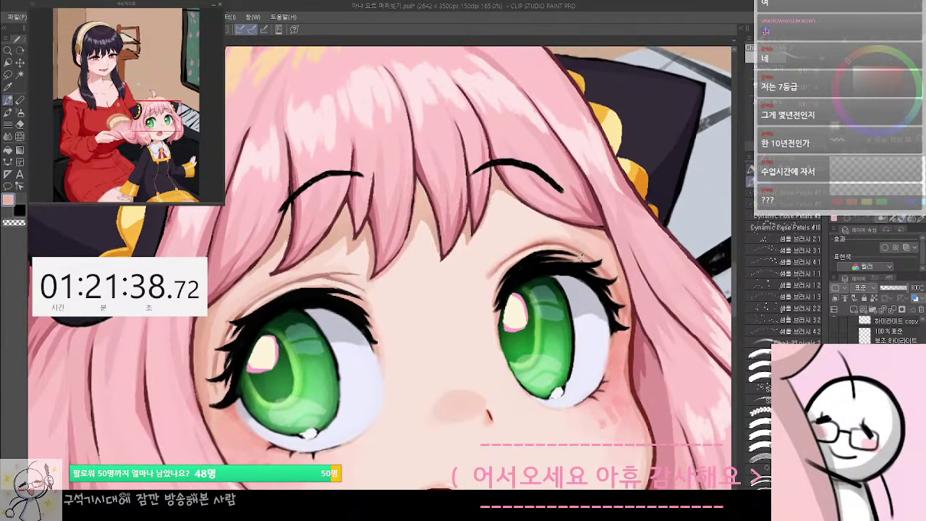
left_click(601, 274, "alt")
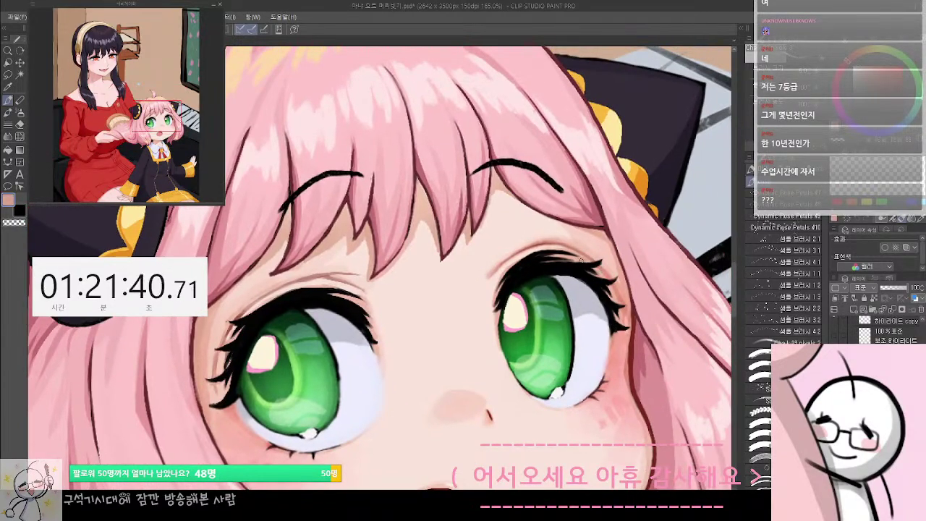
left_click_drag(595, 323, 628, 277)
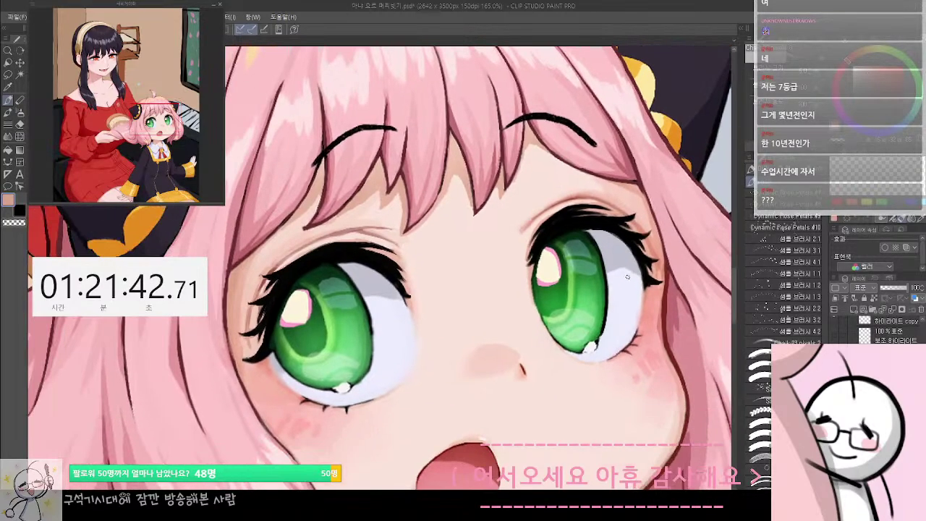
scroll(627, 276, "down", 5)
scroll(615, 258, "up", 4)
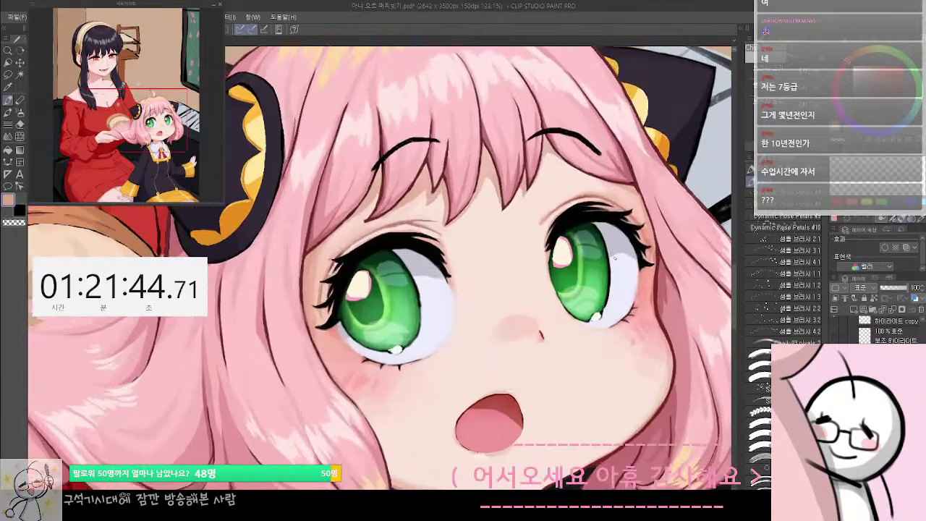
scroll(615, 259, "up", 1)
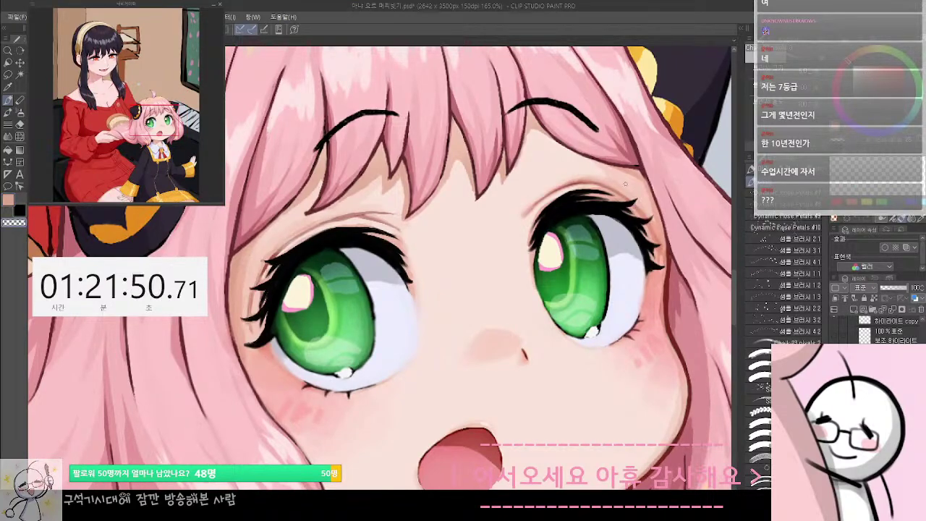
Compare the child's face with and without the latest right-hand lash changes by repeatedly undoing and redoing them at two magnifications
scroll(625, 184, "down", 3)
left_click_drag(691, 353, 690, 369)
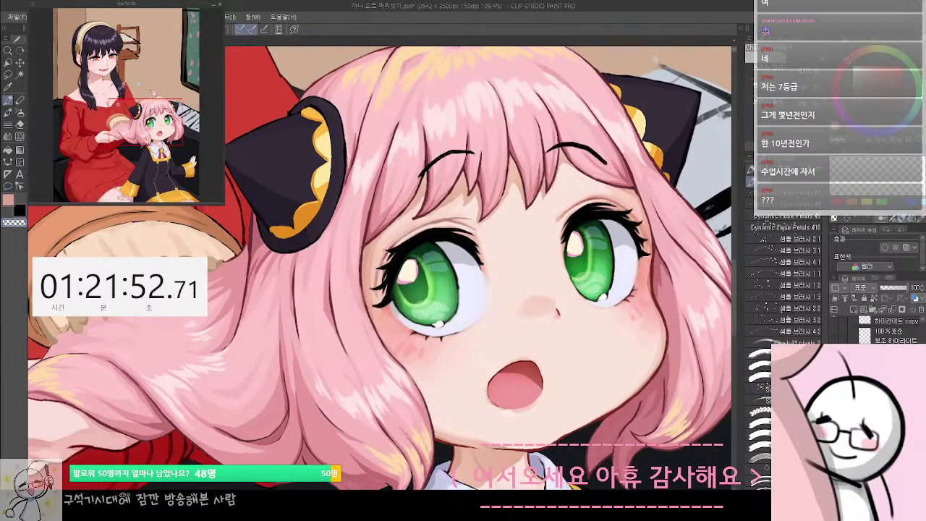
key("ctrl+z")
key("ctrl+y")
key("ctrl+z")
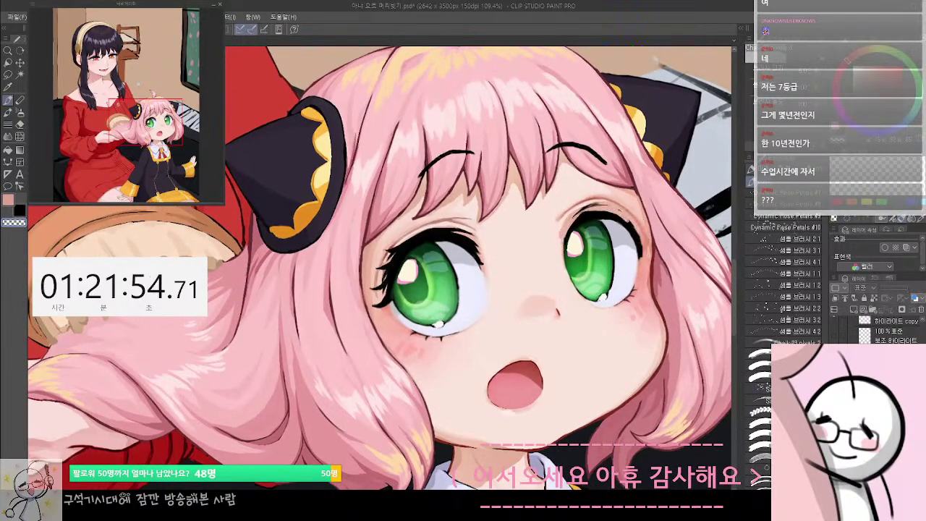
key("ctrl+y")
key("ctrl+z")
key("ctrl+y")
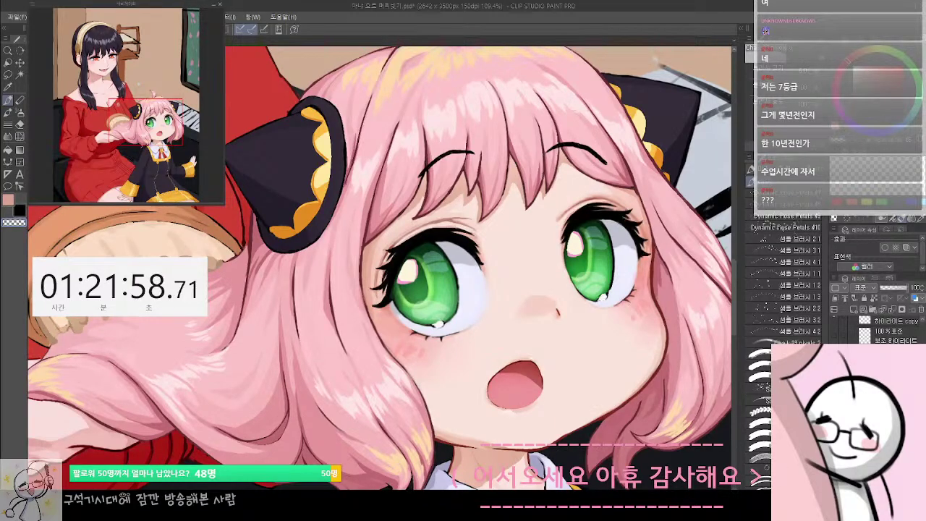
key("ctrl+z")
key("ctrl+y")
scroll(625, 314, "down", 2)
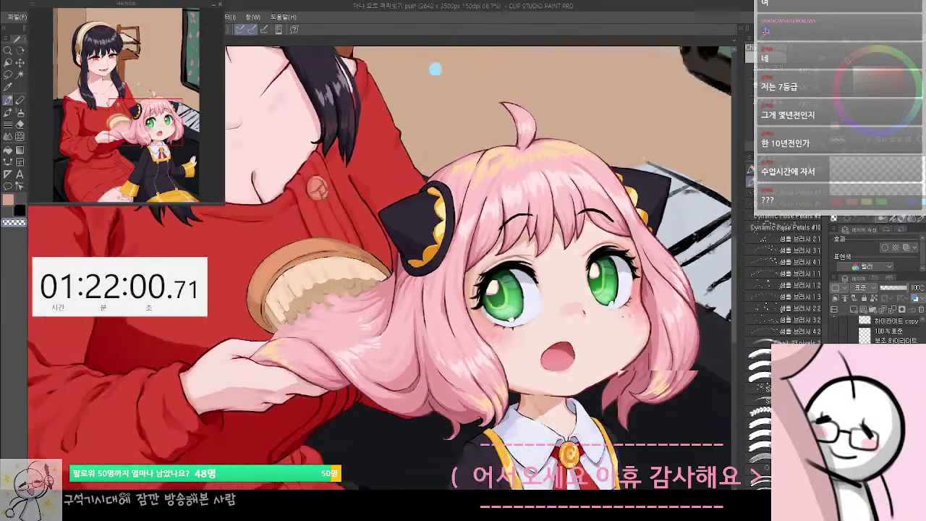
scroll(435, 69, "down", 3)
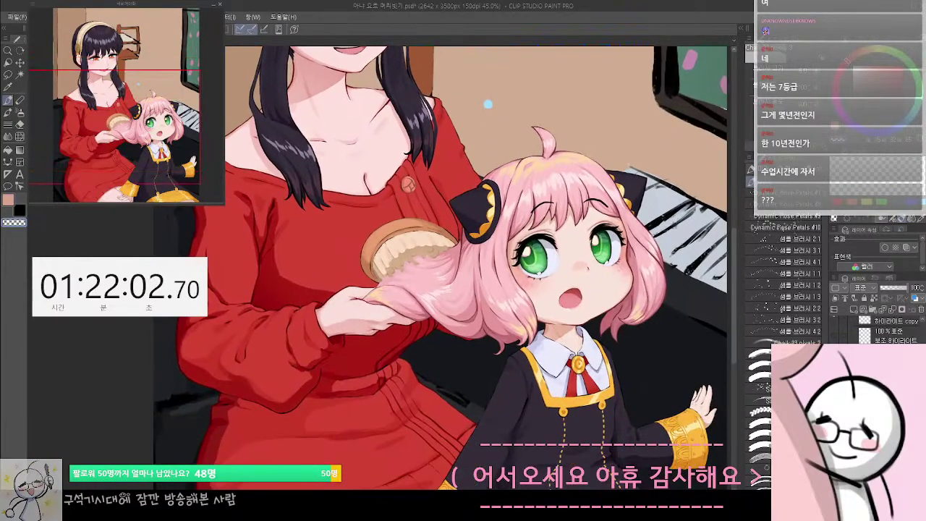
key("ctrl+z")
key("ctrl+y")
key("ctrl+z")
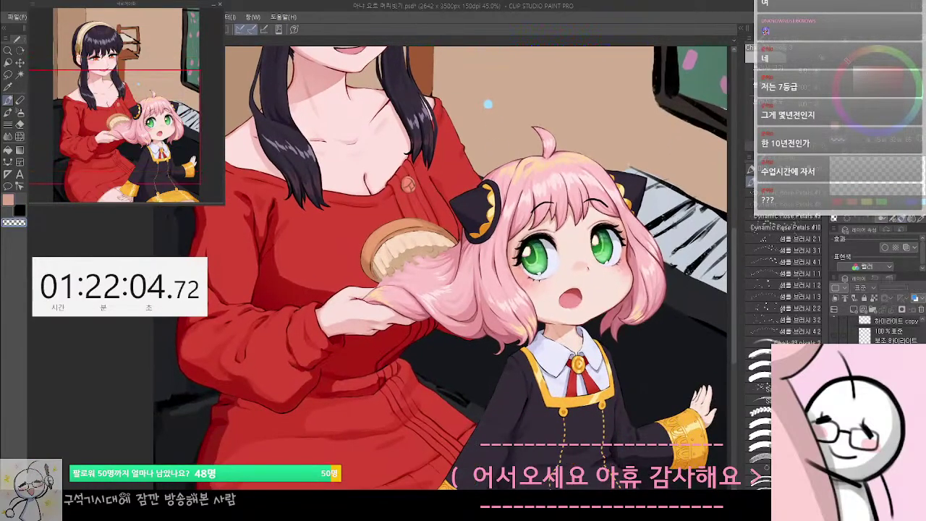
key("ctrl+y")
key("ctrl+z")
key("ctrl+y")
Trim and tidy the left-hand eye's outer lashes using a light pink sampled from the surrounding skin
left_click_drag(576, 229, 665, 228)
left_click_drag(513, 353, 506, 347)
scroll(505, 348, "up", 3)
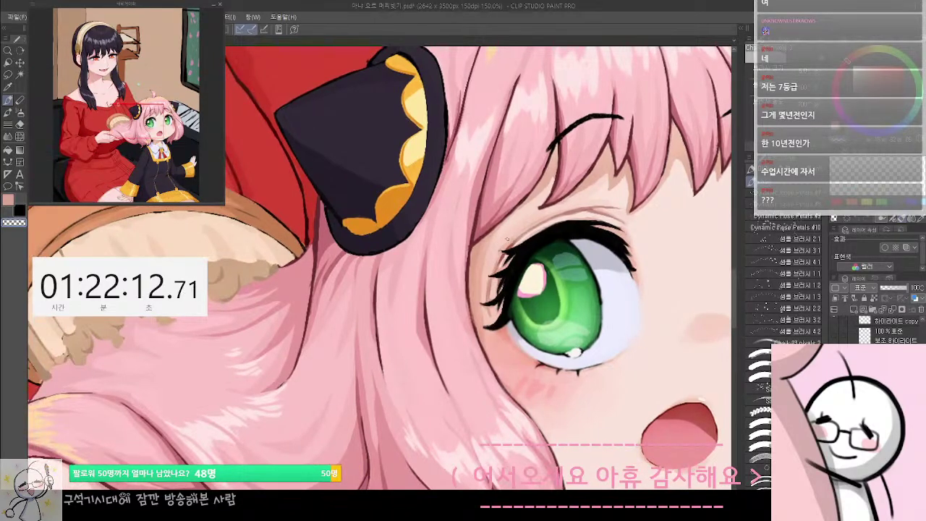
left_click(495, 260, "alt")
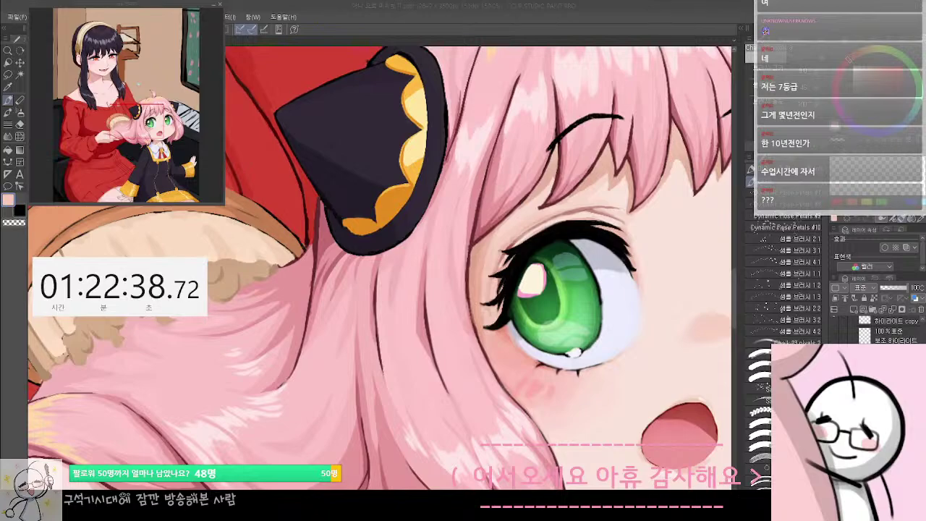
left_click(493, 293)
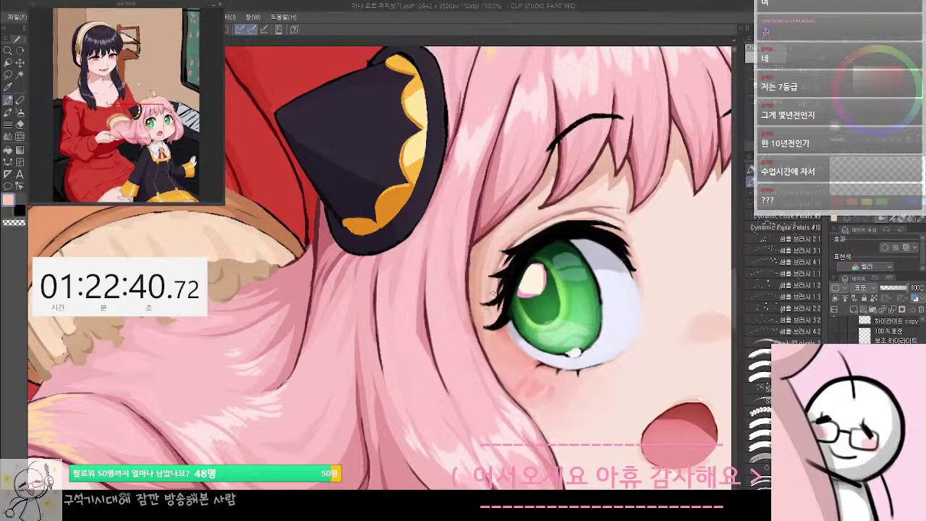
left_click_drag(535, 279, 518, 271)
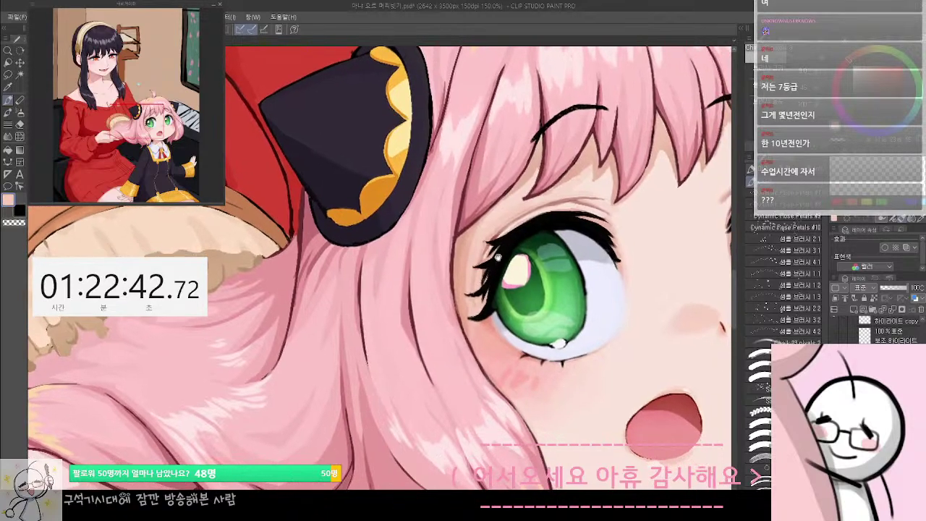
key("ctrl+z")
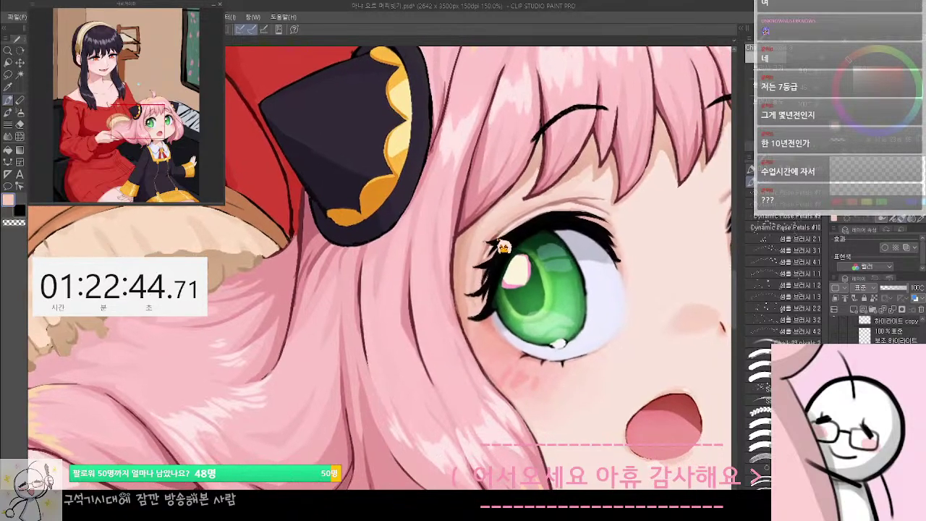
key("ctrl+y")
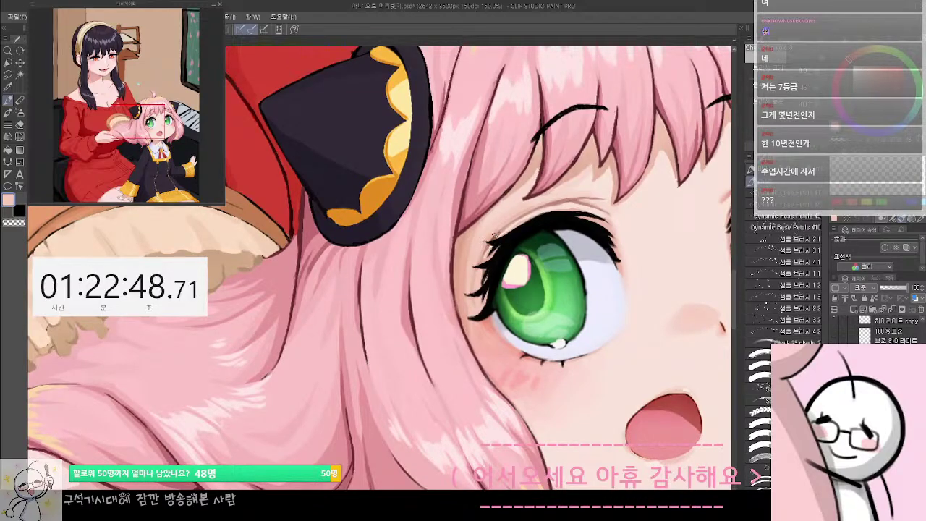
Check both eyes against the whole face and switch to a sampled brush for the eyelid line work
left_click_drag(614, 321, 497, 327)
scroll(497, 328, "down", 3)
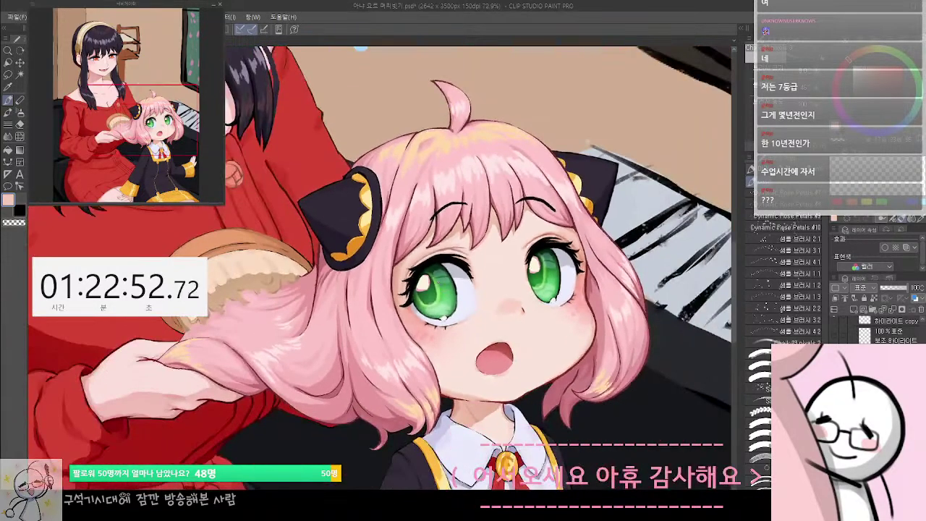
scroll(438, 299, "up", 3)
scroll(437, 299, "down", 4)
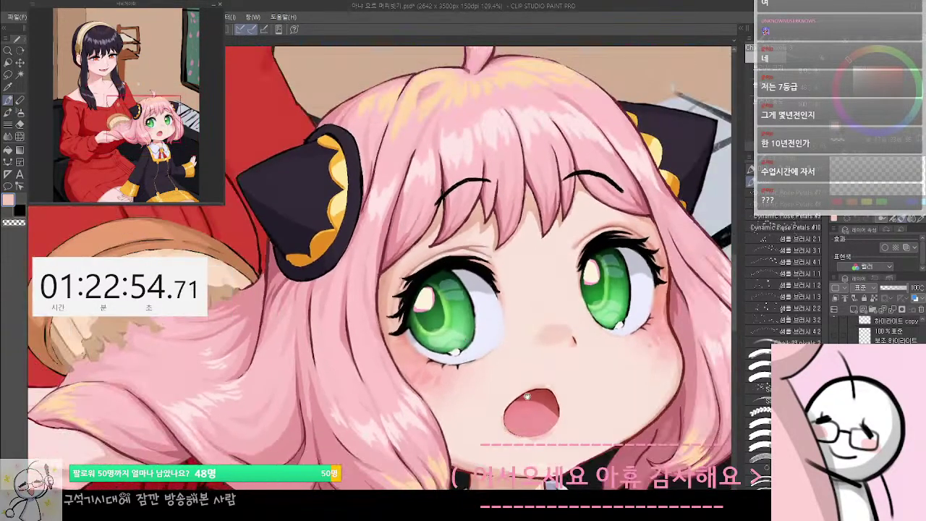
scroll(591, 322, "up", 3)
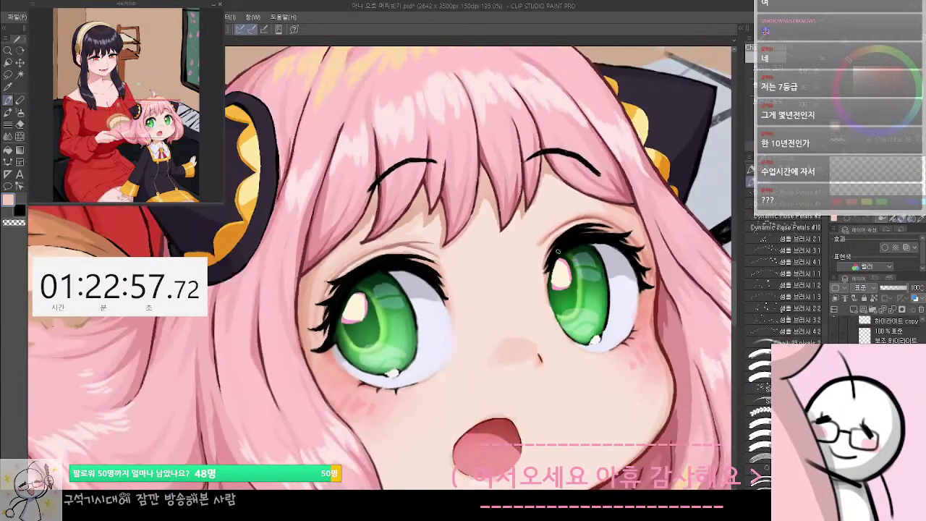
left_click_drag(561, 274, 592, 302)
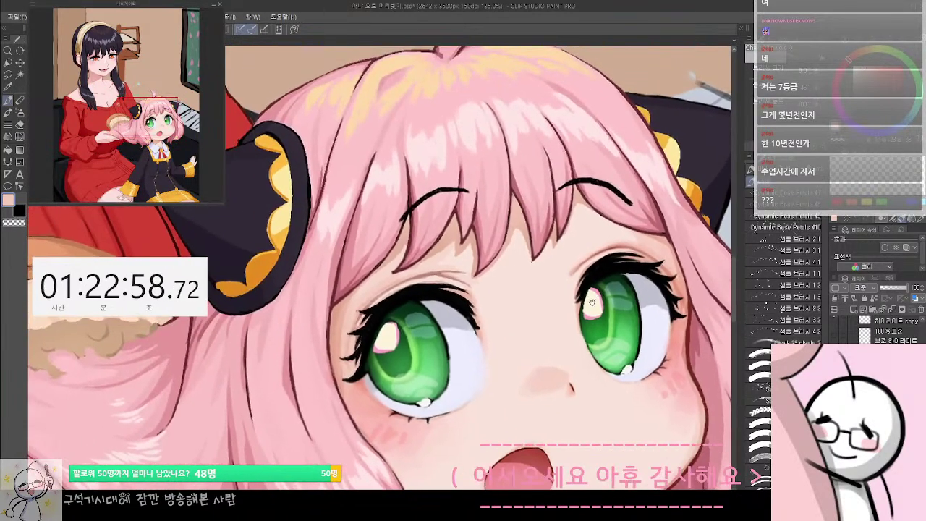
key("p")
key("p")
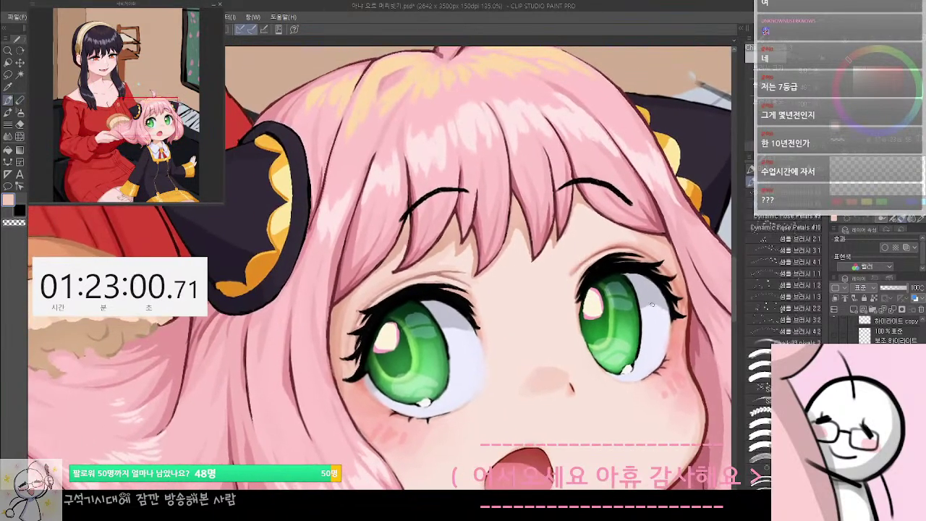
scroll(781, 275, "down", 5)
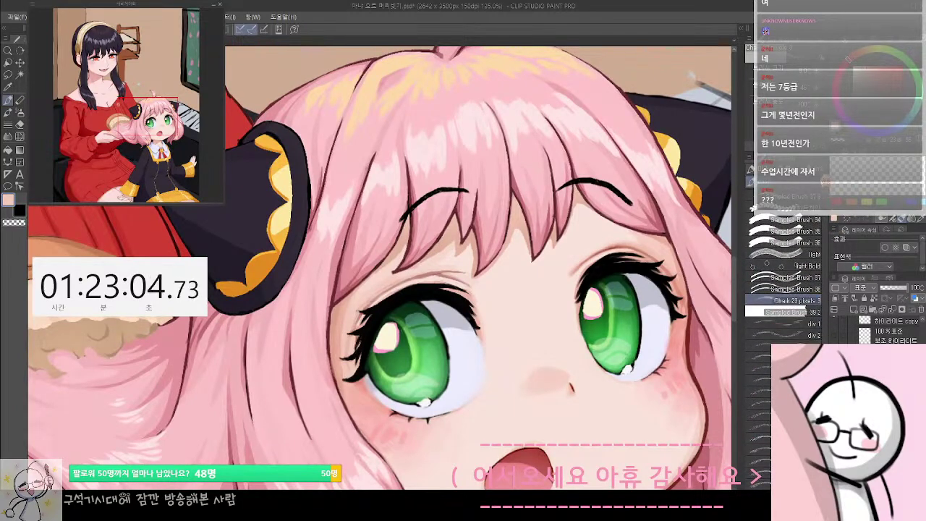
scroll(785, 282, "down", 5)
scroll(792, 289, "down", 3)
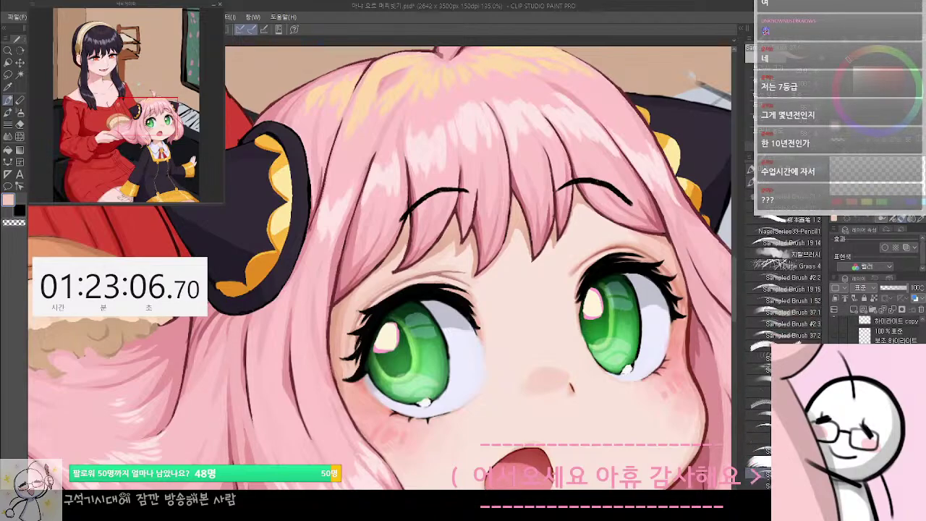
Redraw the right-hand eye's upper eyelid crease with thin strokes in a sampled reddish tone
left_click_drag(602, 253, 622, 246)
left_click_drag(602, 256, 599, 259)
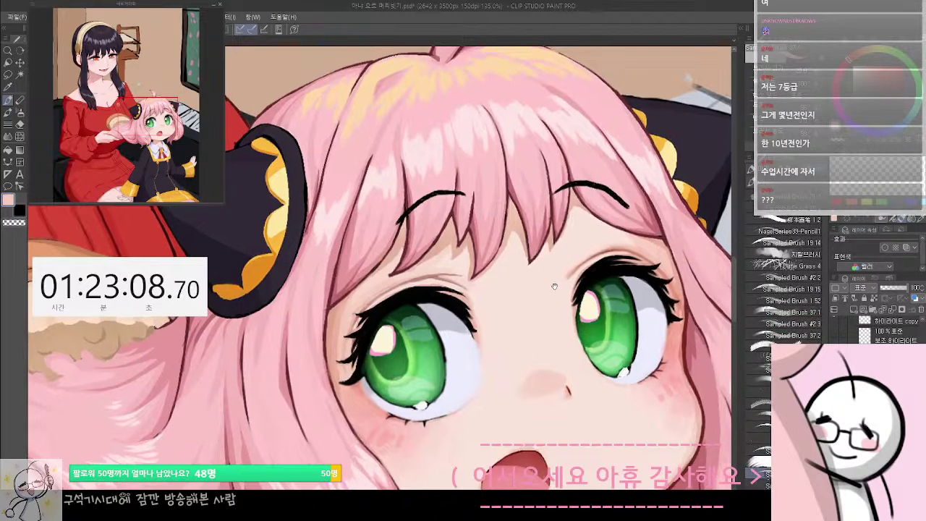
left_click(600, 253, "alt")
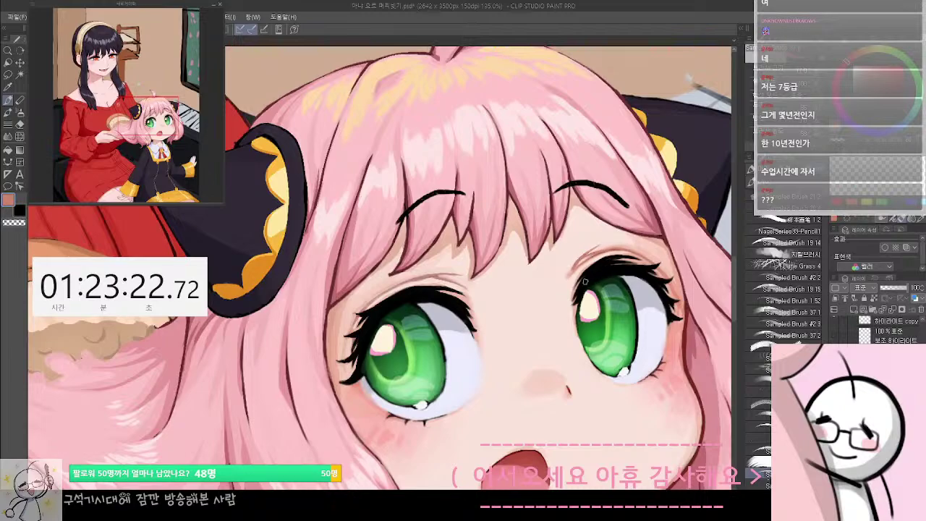
scroll(585, 282, "up", 2)
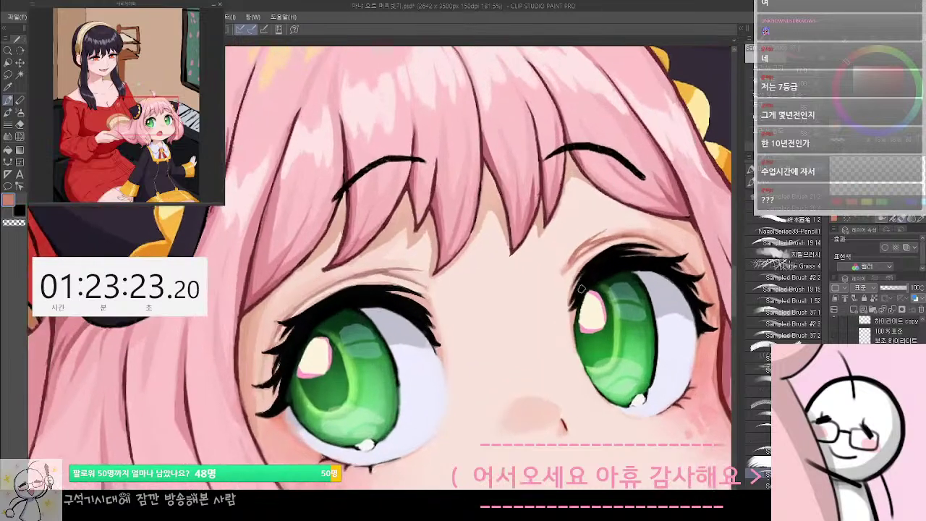
Refine the right-hand eyelid crease, alternating the reddish line colour with sampled skin tones to clean the skin around it
left_click(592, 251, "alt")
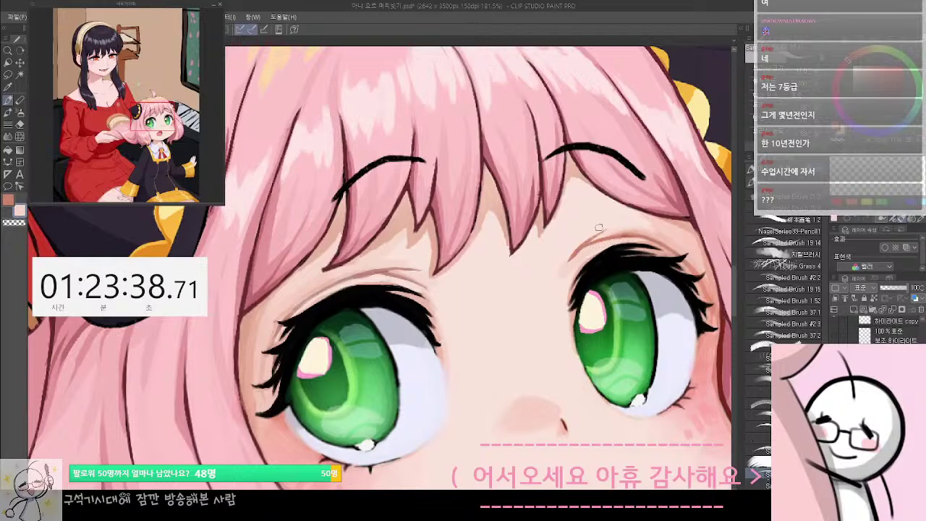
key("x")
key("x")
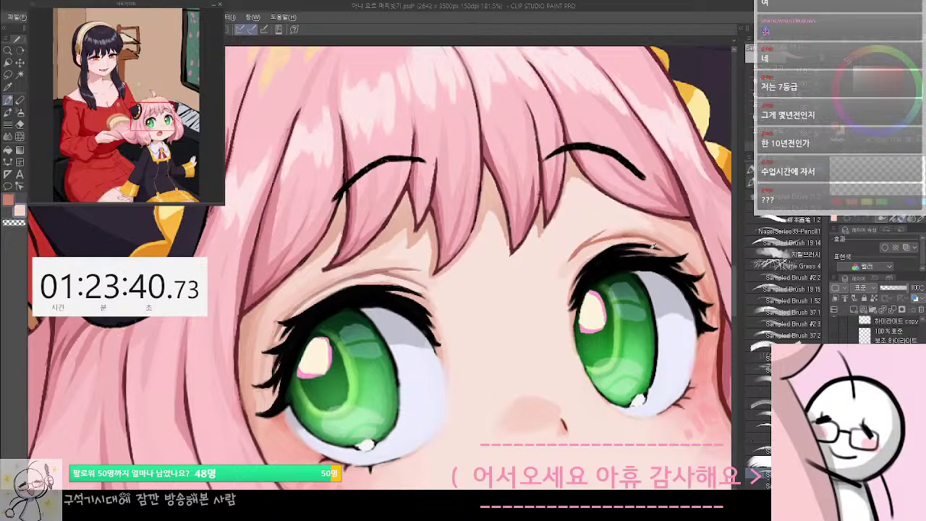
left_click(654, 247, "alt")
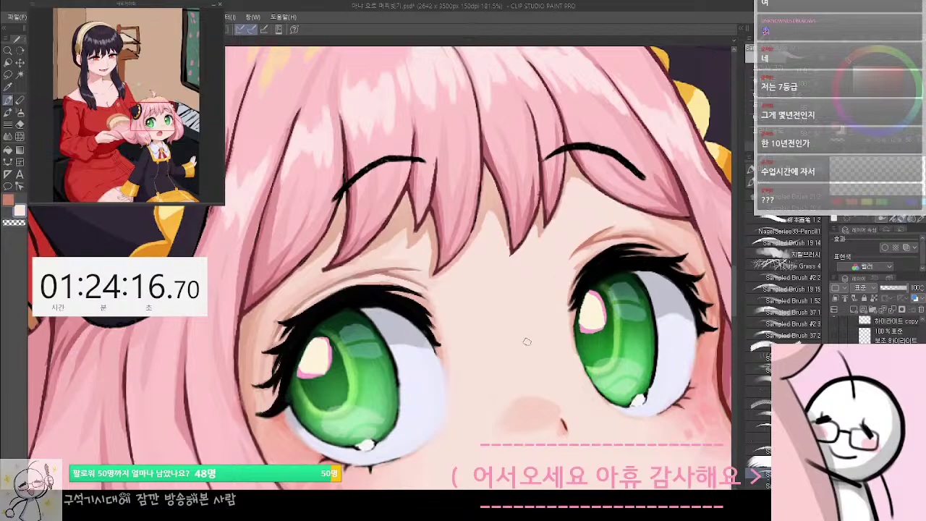
scroll(527, 341, "down", 5)
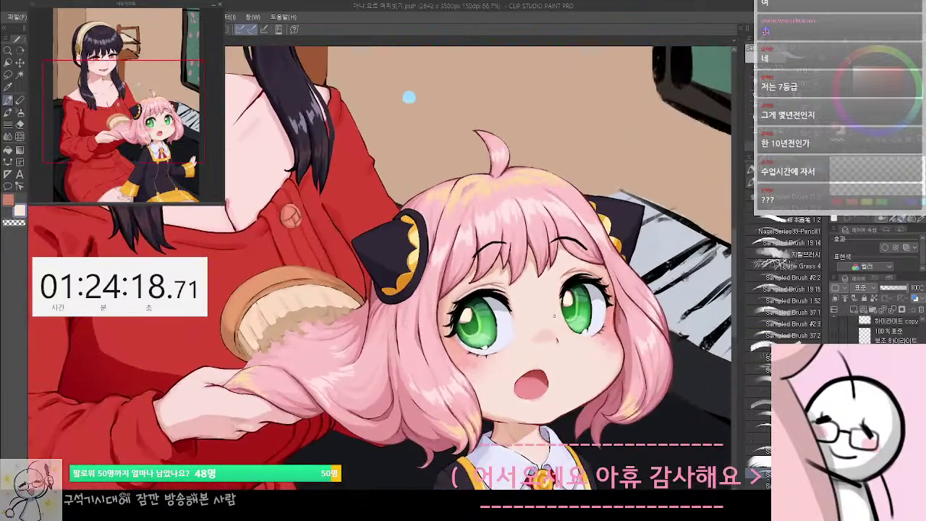
Lasso the inner end of the right-hand eye's upper eyelid crease and rotate it slightly counter-clockwise
scroll(554, 315, "up", 1)
scroll(554, 314, "up", 2)
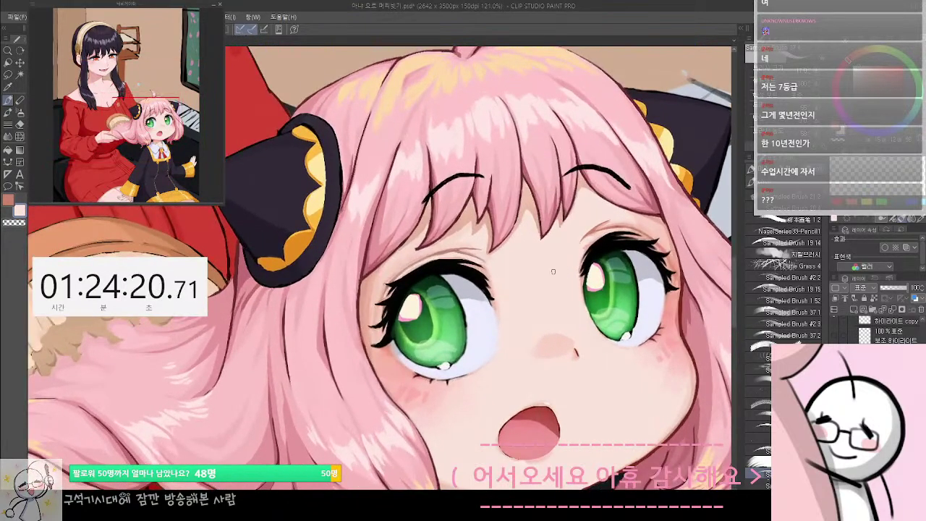
scroll(558, 260, "up", 1)
scroll(571, 232, "up", 1)
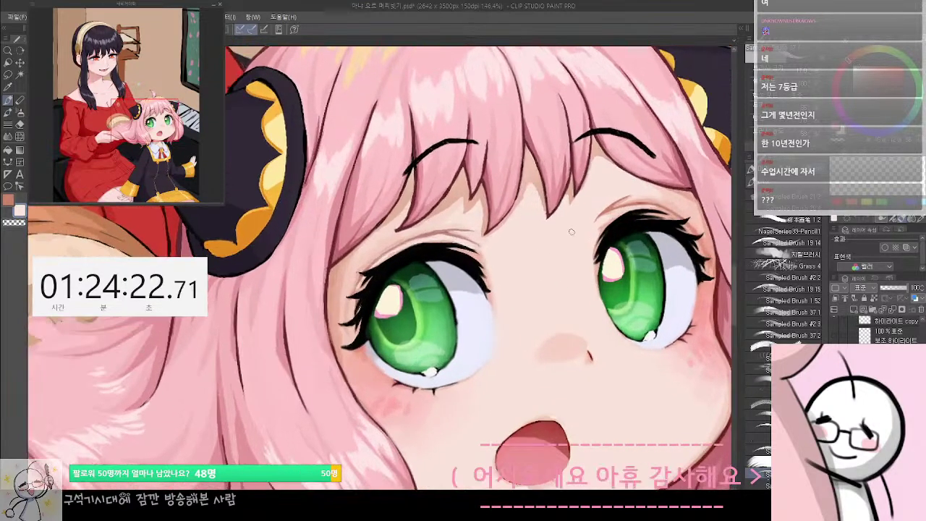
scroll(572, 232, "up", 1)
key("o")
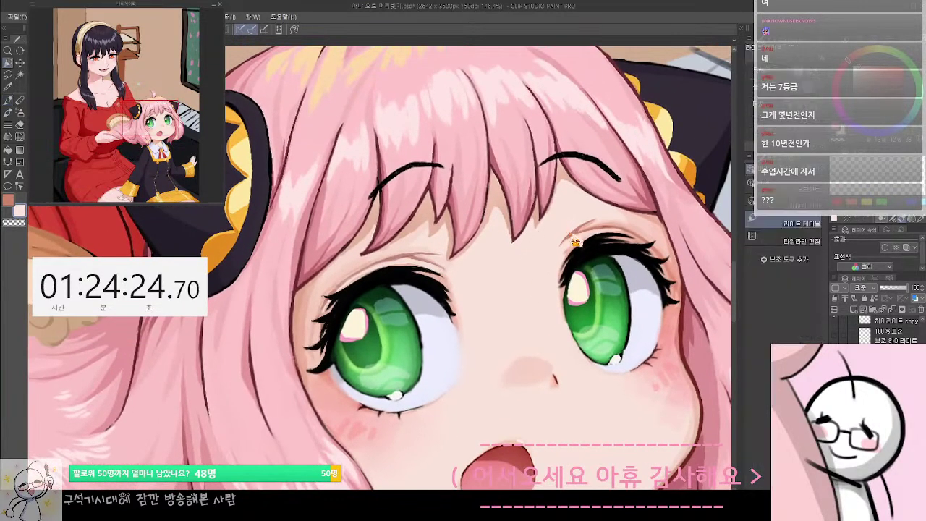
key("m")
mouse_move(581, 213)
left_mouse_down()
mouse_move(549, 263)
mouse_move(601, 230)
left_mouse_up()
key("ctrl+t")
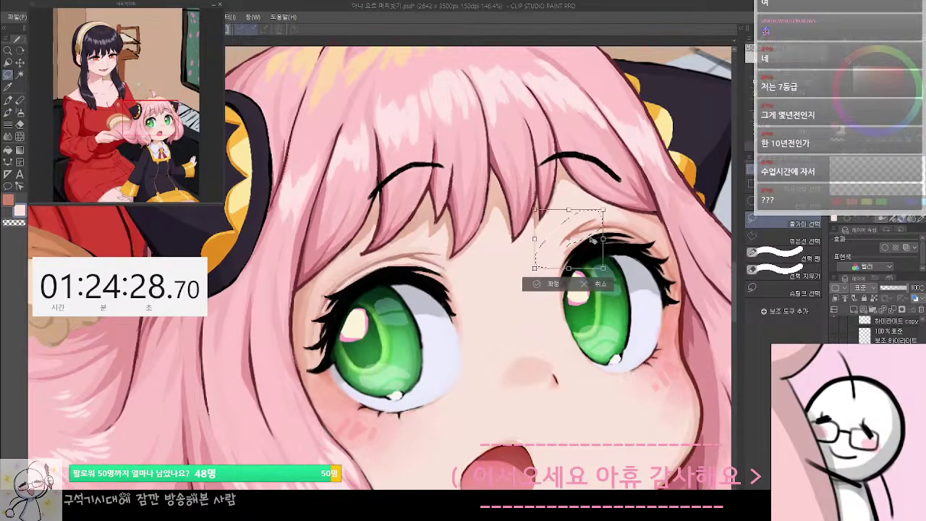
left_click_drag(497, 259, 491, 282)
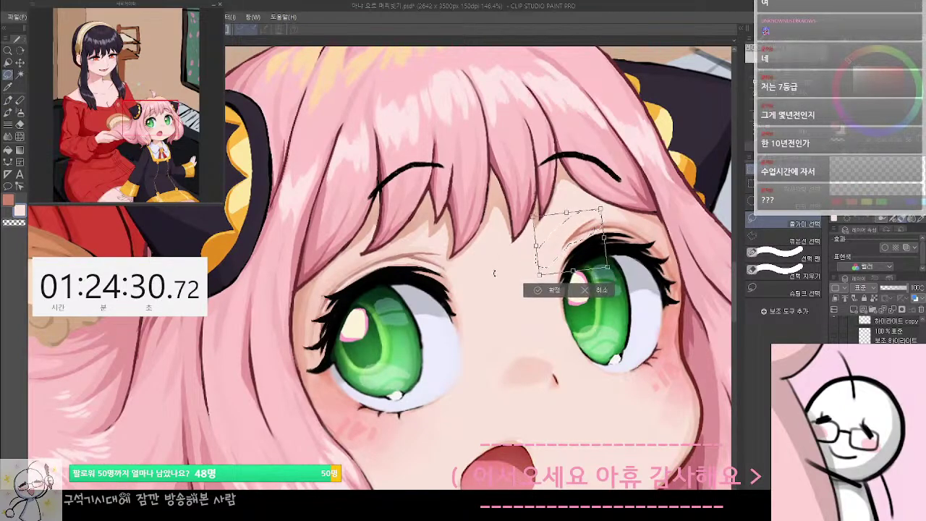
key("Return")
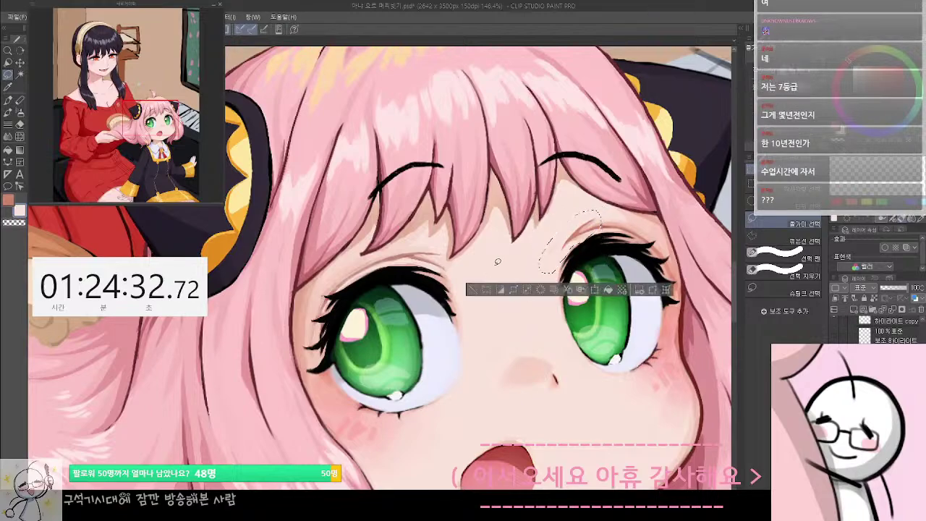
Enlarge the floating preview of the whole illustration so both characters show at a larger size
scroll(499, 281, "down", 4)
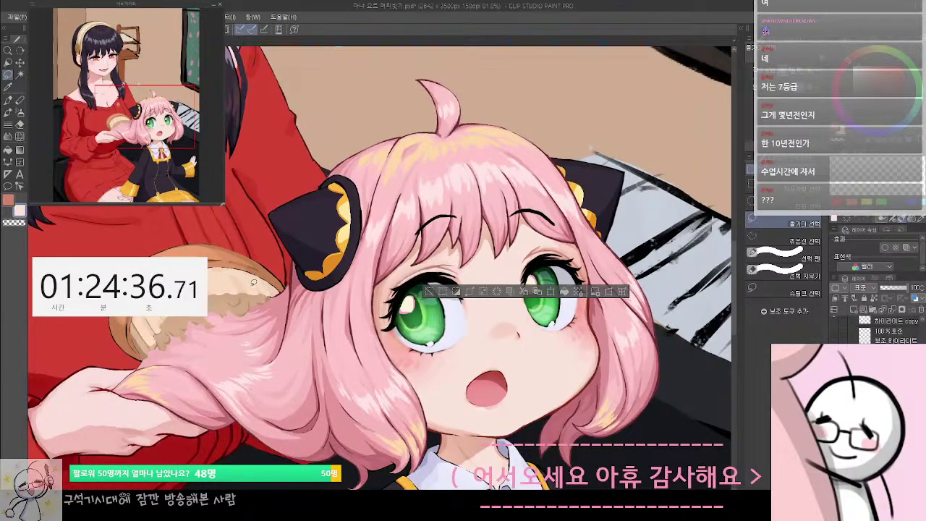
left_click_drag(253, 292, 325, 448)
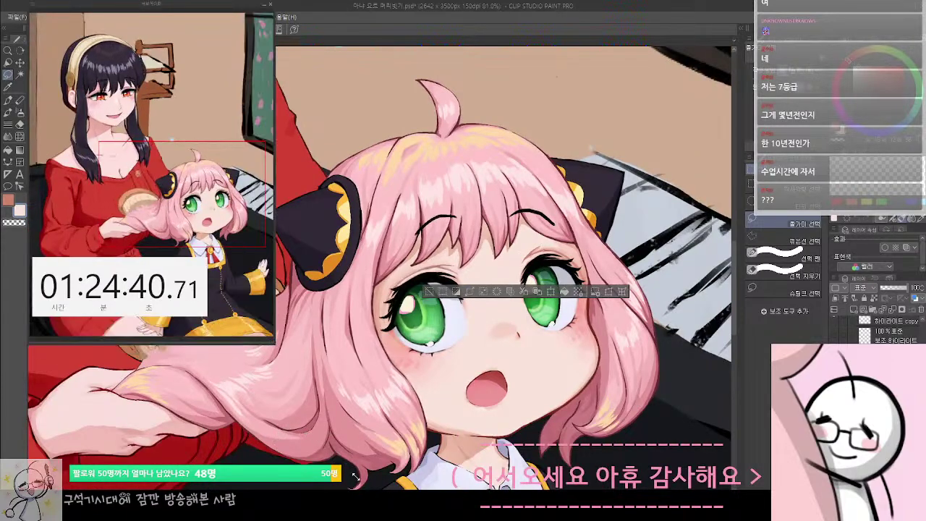
left_click_drag(356, 476, 337, 466)
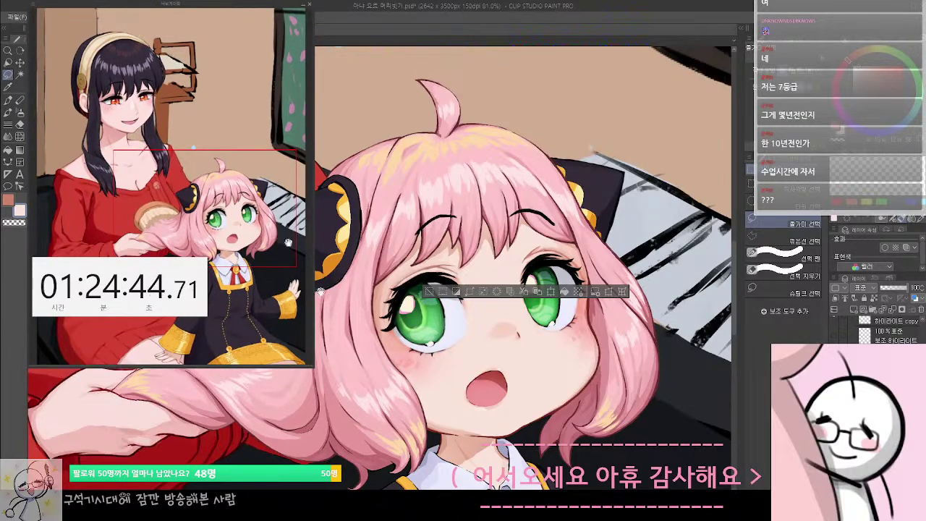
Rotate the selected inner part of the right-hand eyelid crease slightly further counter-clockwise and deselect it
scroll(535, 339, "up", 4)
scroll(534, 339, "up", 2)
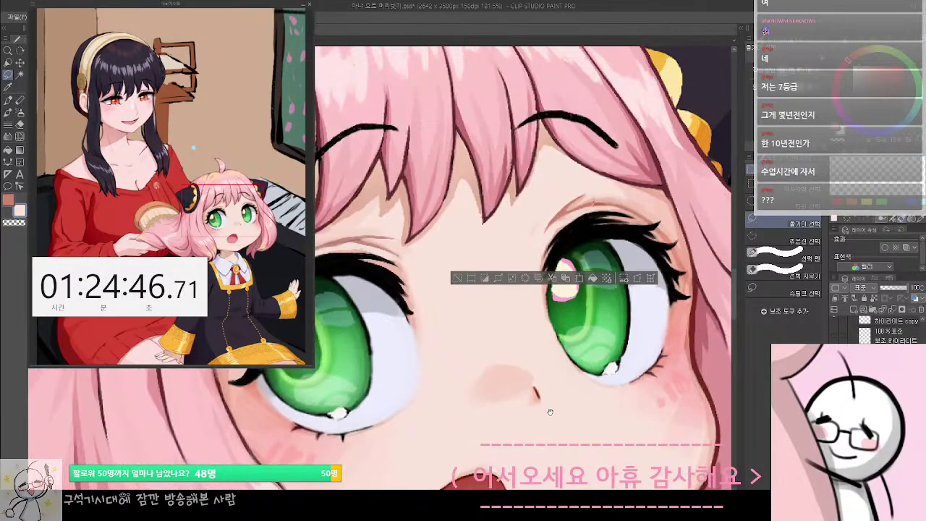
left_click_drag(611, 385, 613, 386)
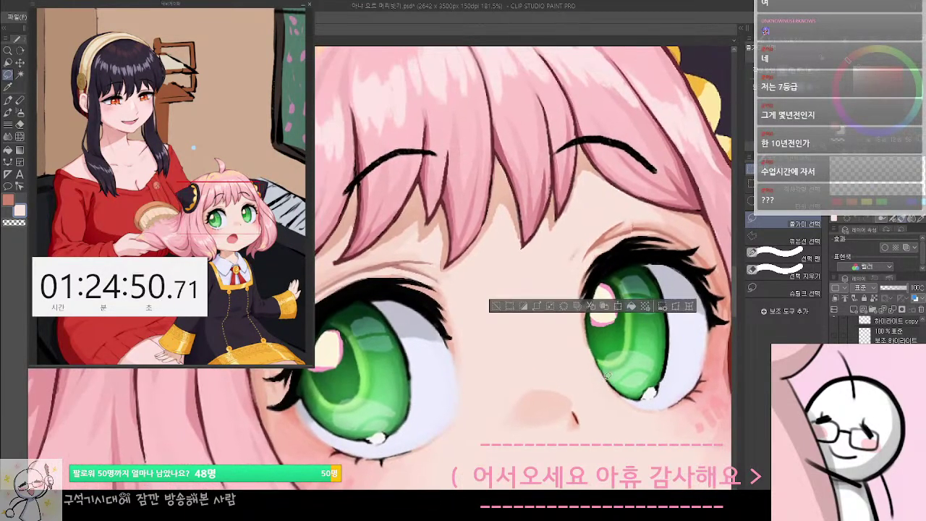
key("ctrl+t")
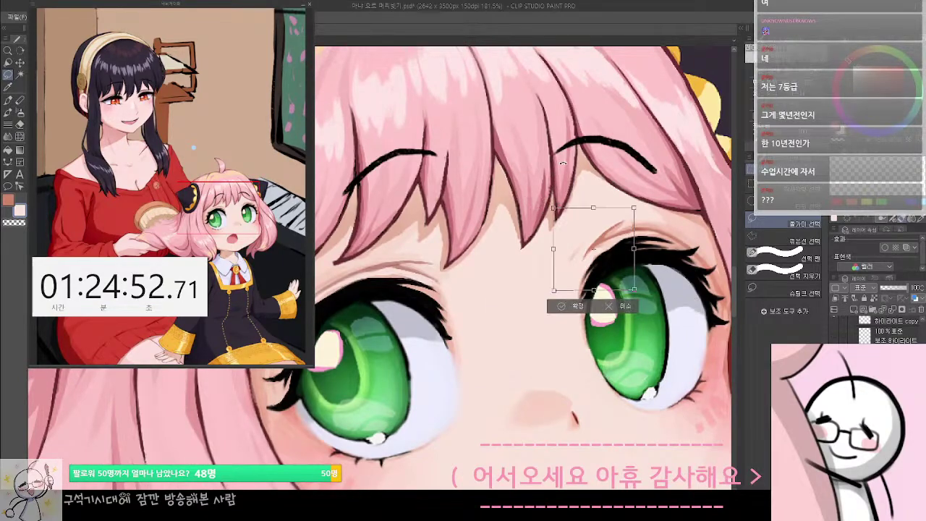
left_click_drag(563, 163, 559, 160)
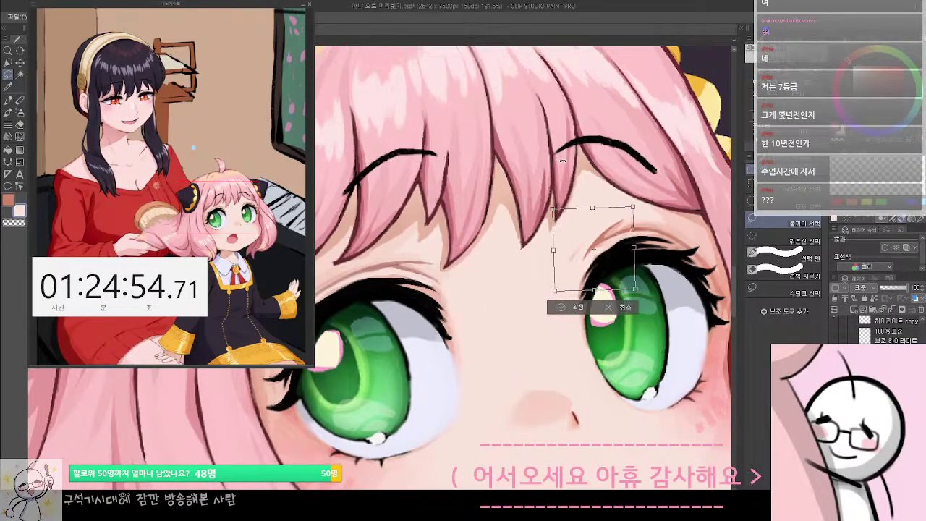
key("Return")
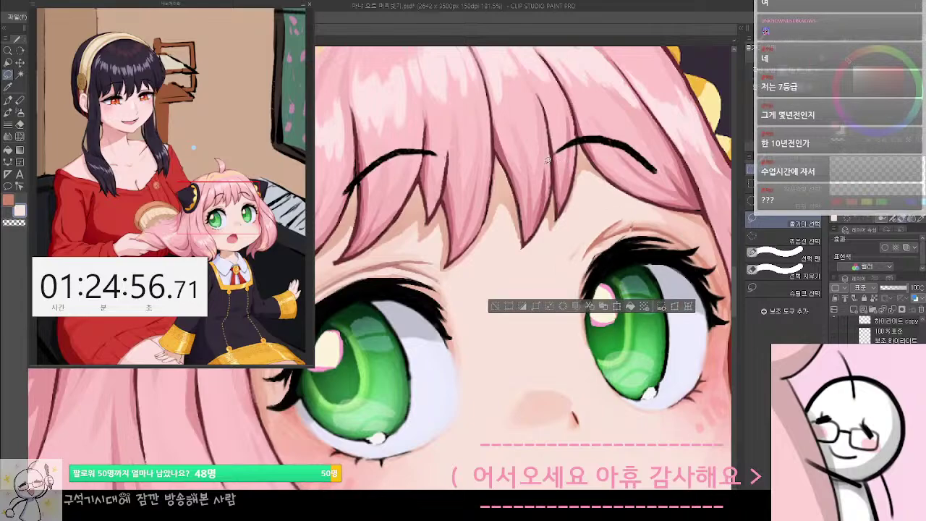
key("ctrl+d")
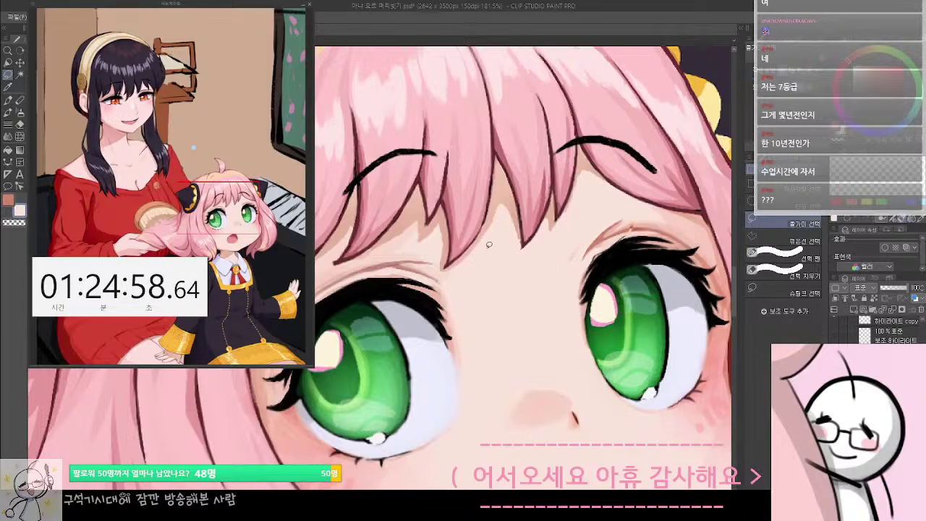
Clean up the inner end of the right-hand eyelid crease with the sampled brush, including strokes in transparent colour
key("b")
key("p")
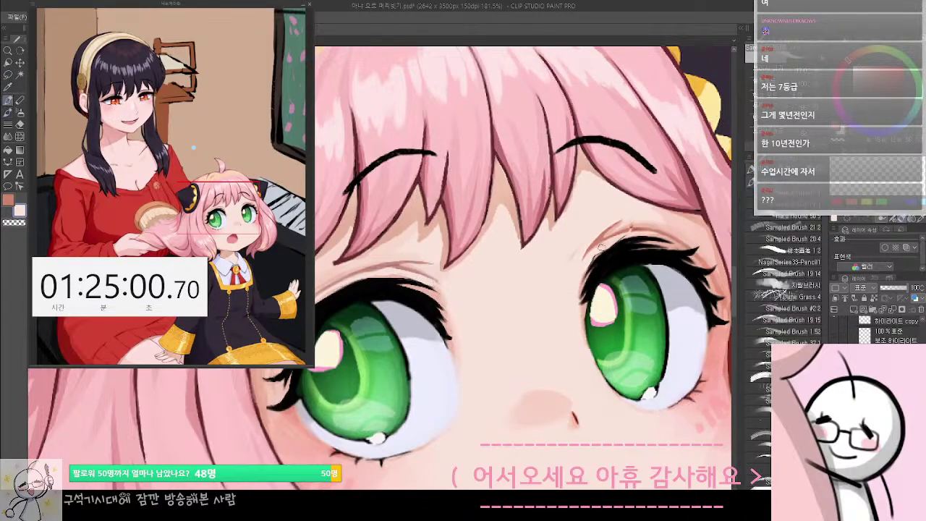
key("p")
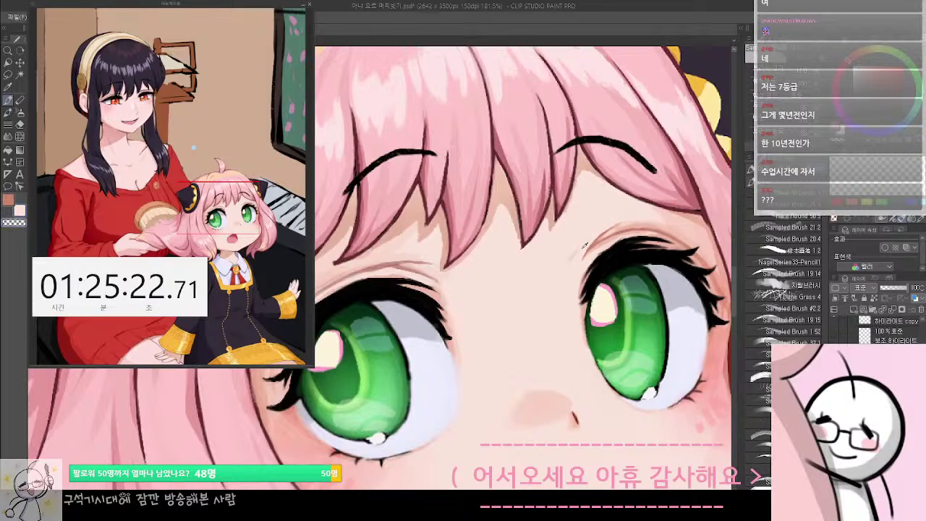
left_click_drag(573, 297, 546, 285)
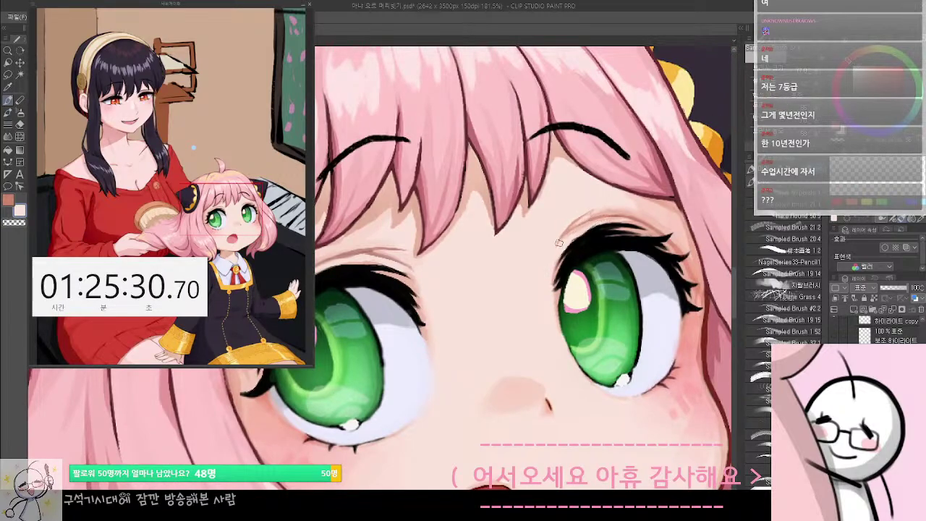
scroll(616, 216, "down", 4)
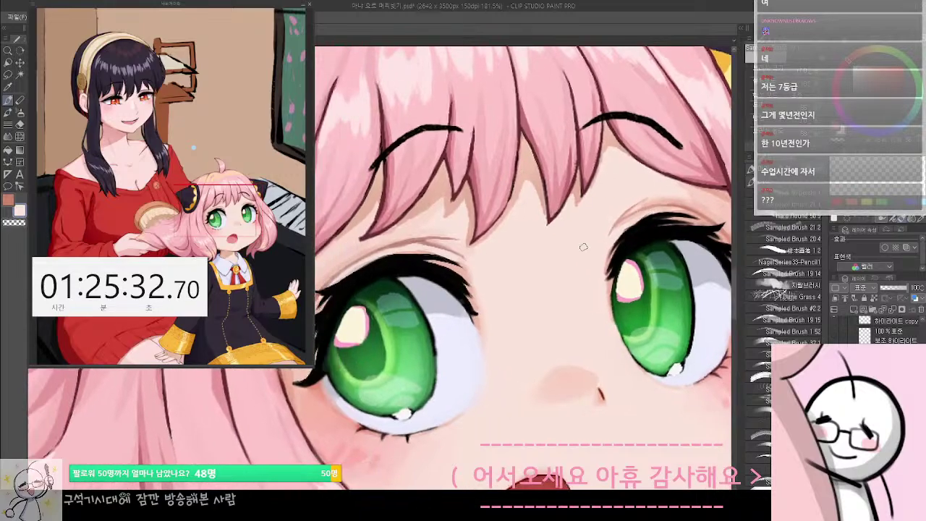
scroll(559, 309, "up", 3)
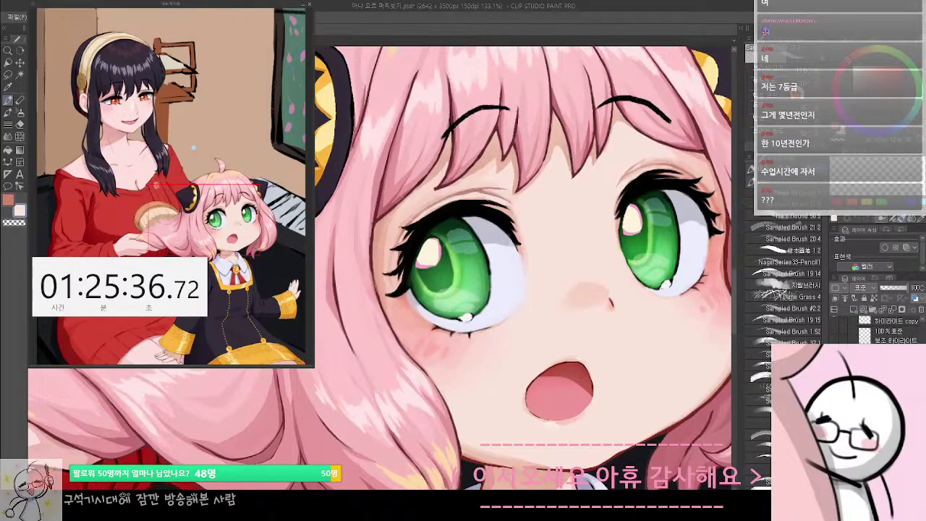
Touch up the right-hand eyelid crease with a sampled pink tone and check it against the whole illustration
left_click_drag(554, 212, 510, 241)
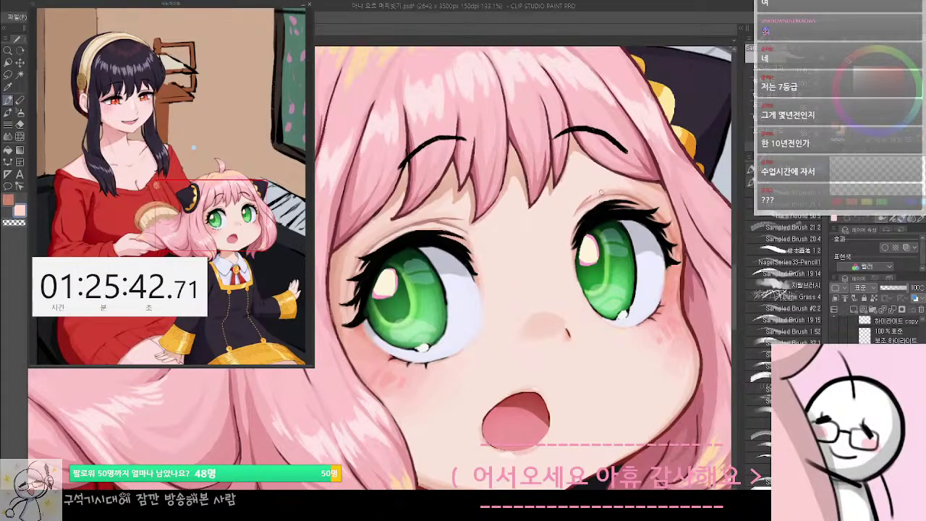
left_click(592, 196, "alt")
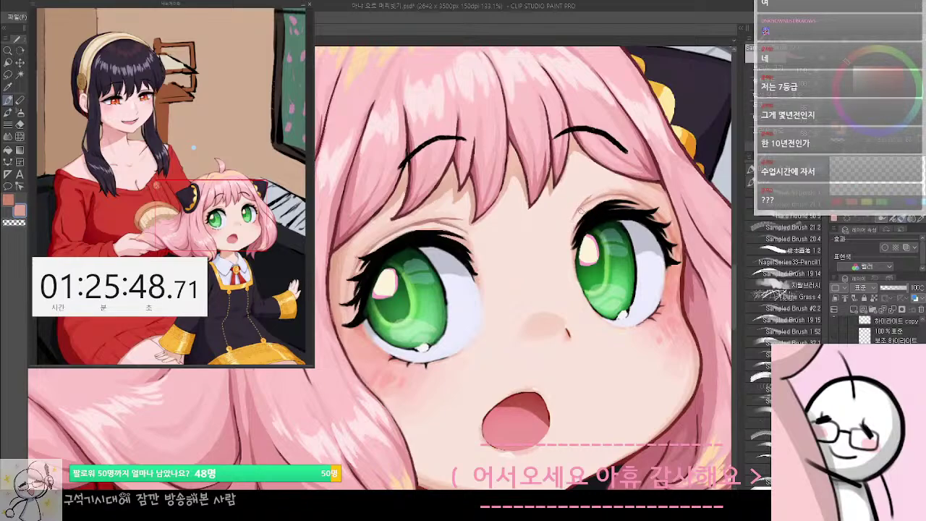
scroll(444, 311, "down", 5)
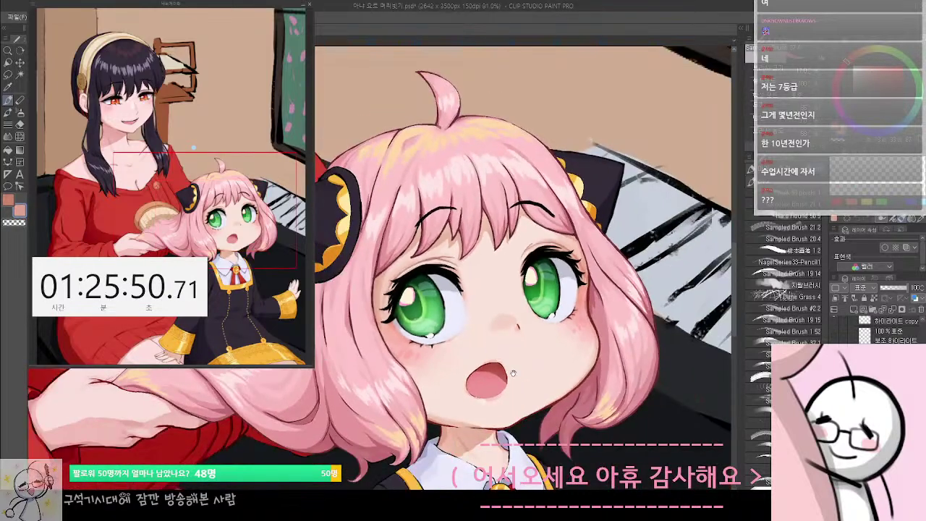
left_click_drag(480, 380, 535, 345)
scroll(535, 345, "down", 6)
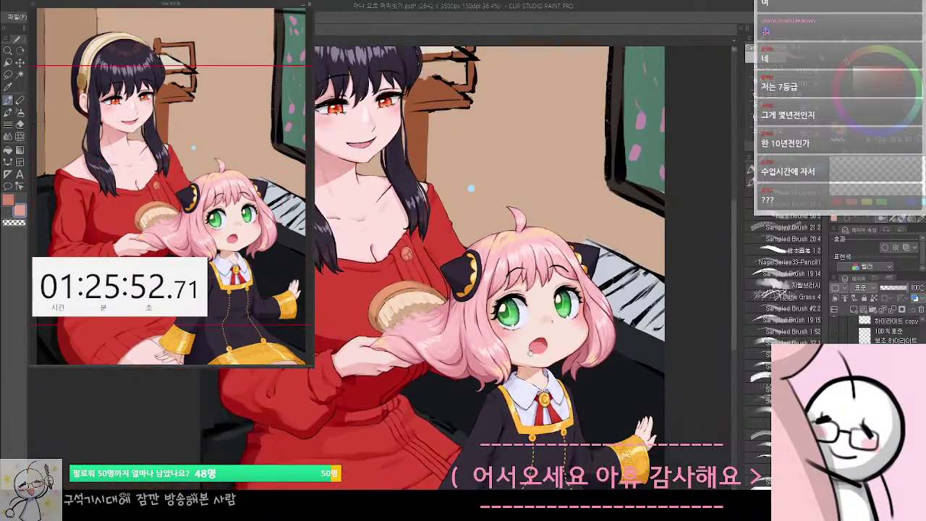
scroll(541, 320, "up", 5)
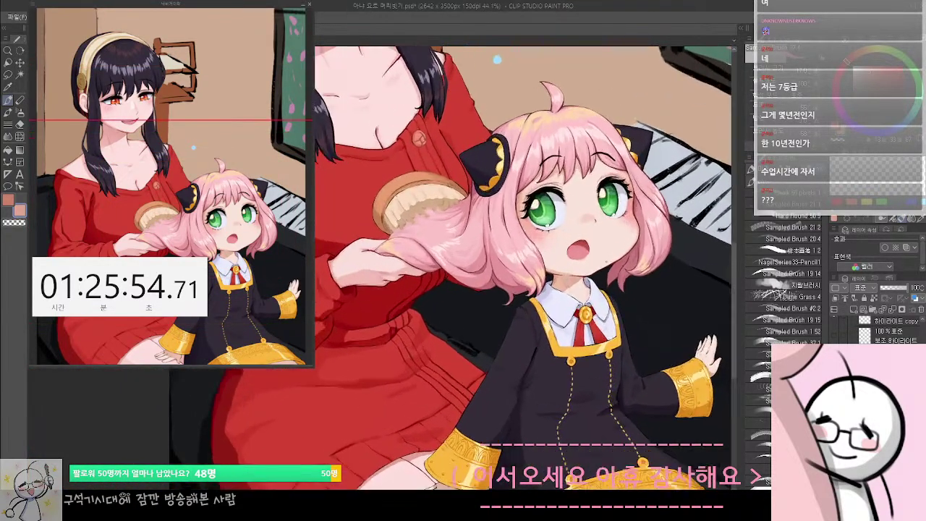
scroll(584, 201, "up", 5)
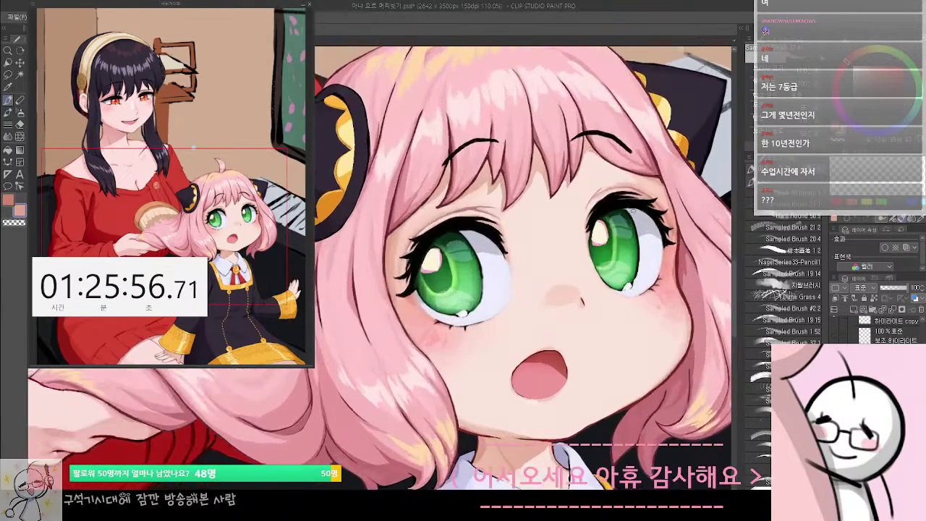
Refine the skin between the right-hand eye's crease and upper lashes, alternating sampled skin and black lash colours
left_click(635, 178, "alt")
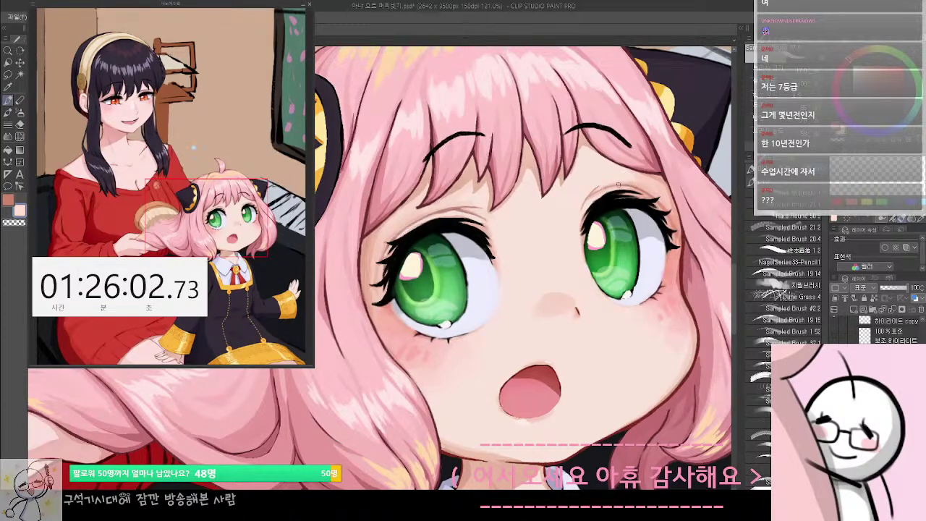
scroll(619, 184, "down", 2)
scroll(566, 190, "up", 2)
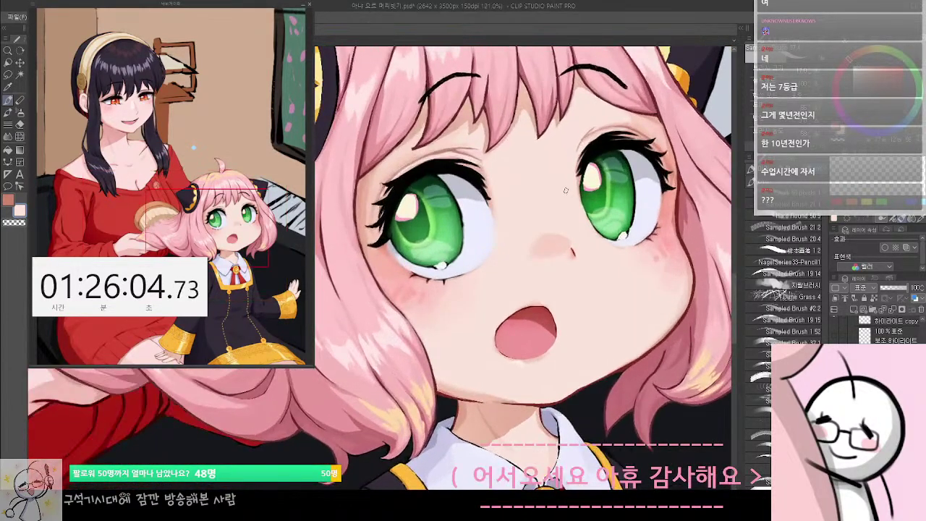
left_click(598, 144, "alt")
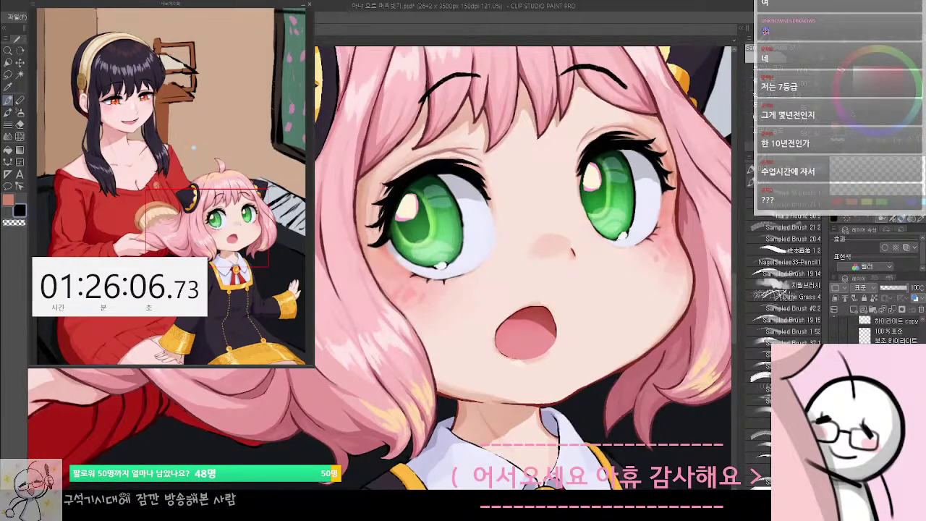
key("ctrl+z")
key("ctrl+y")
left_click(592, 135, "alt")
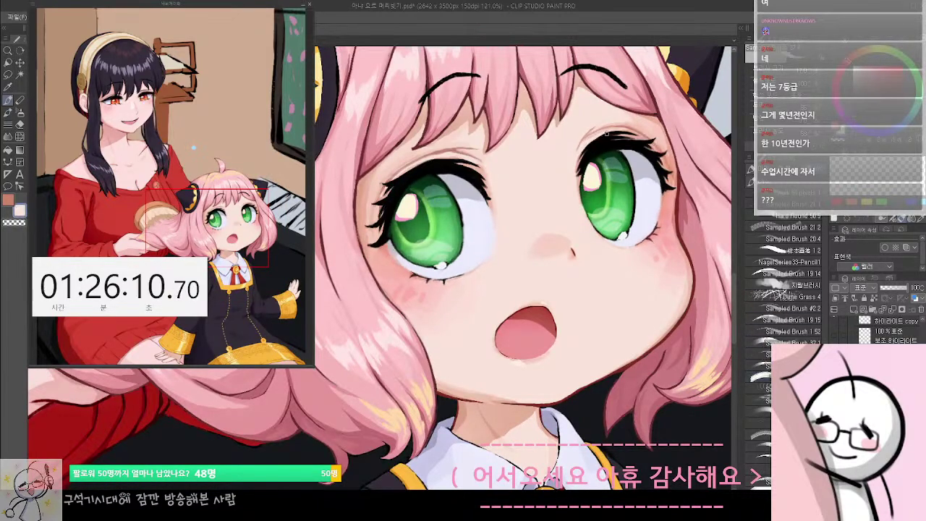
Touch up the right-hand eye's upper lashes with sampled black and compare both eyes against the whole figure
left_click(605, 139, "alt")
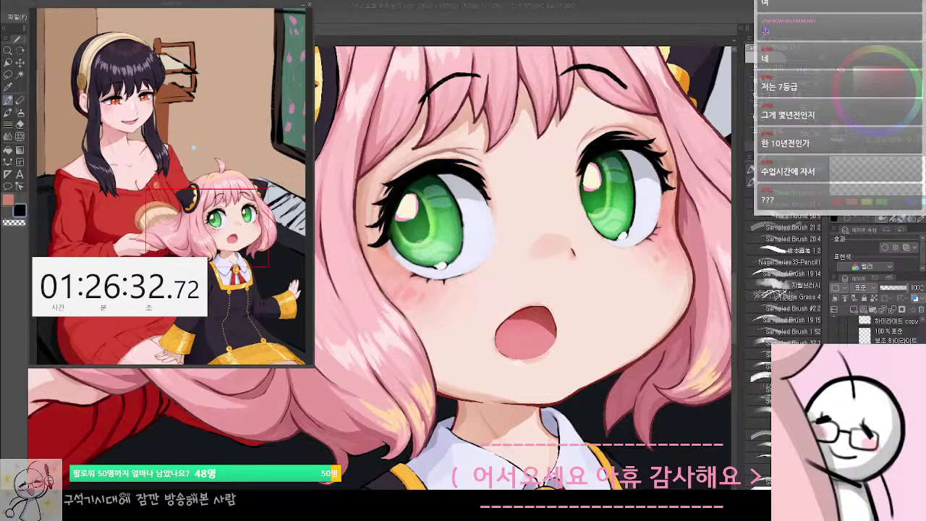
left_click(538, 246)
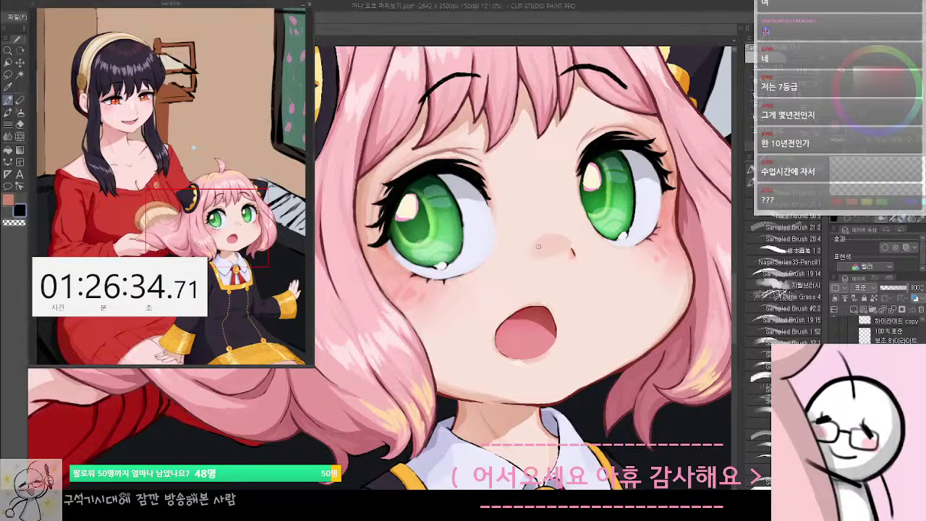
scroll(538, 247, "up", 2)
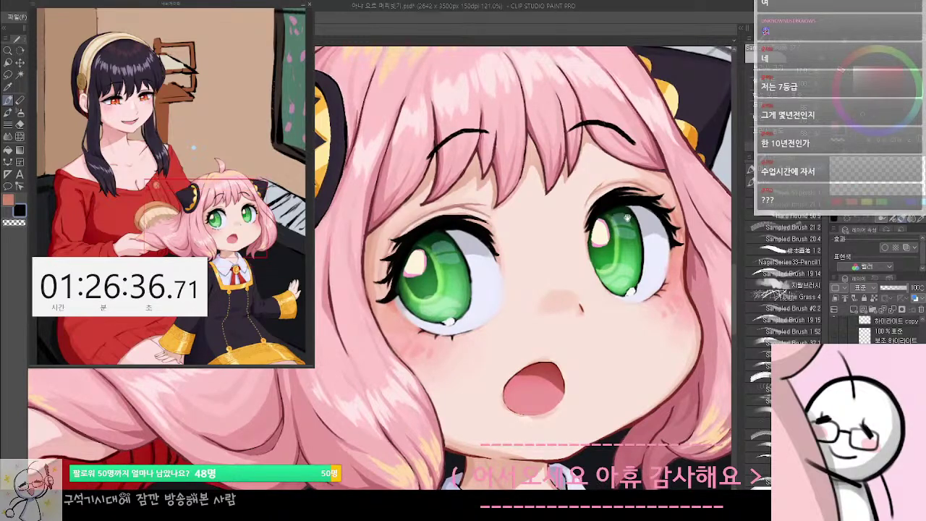
scroll(626, 217, "up", 3)
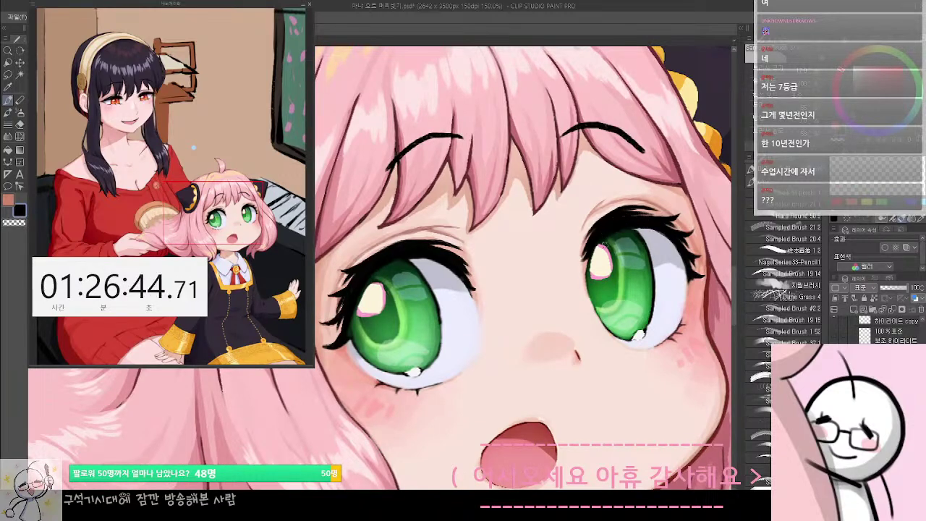
scroll(604, 244, "down", 5)
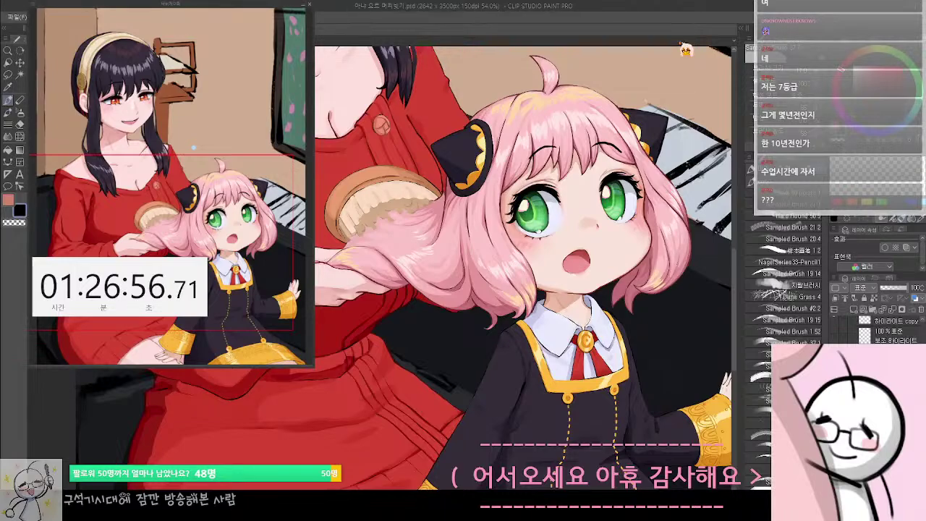
Compare the latest eye edits on the child by undoing and redoing them, finishing with them undone
scroll(644, 278, "down", 2)
scroll(630, 279, "down", 1)
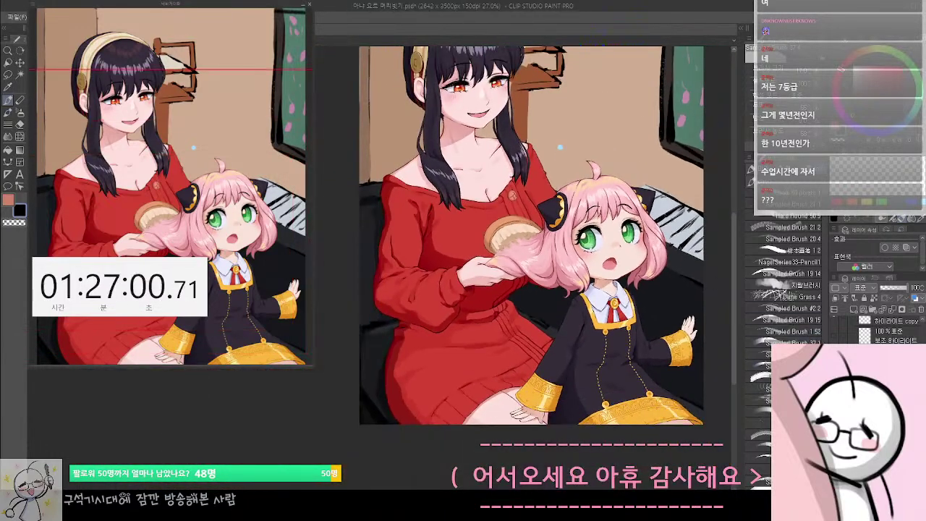
left_click_drag(640, 336, 588, 368)
scroll(547, 276, "up", 3)
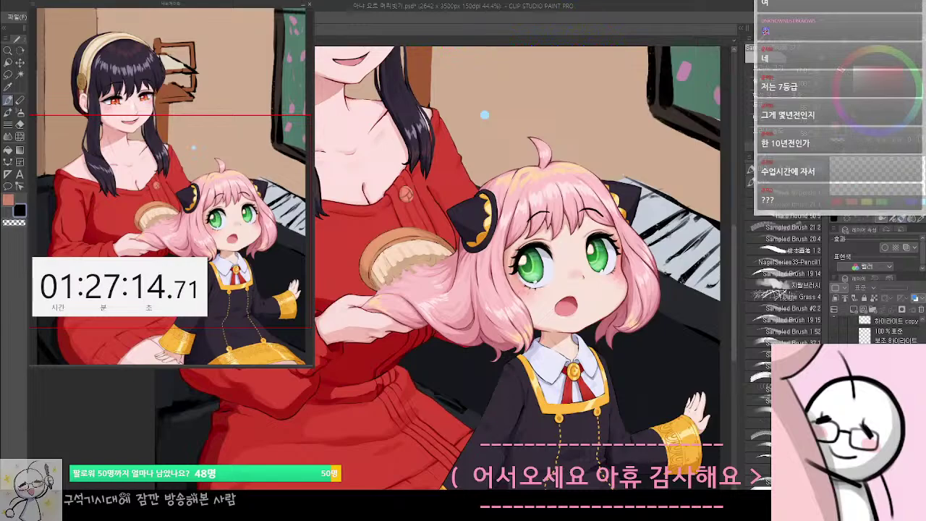
key("ctrl+z")
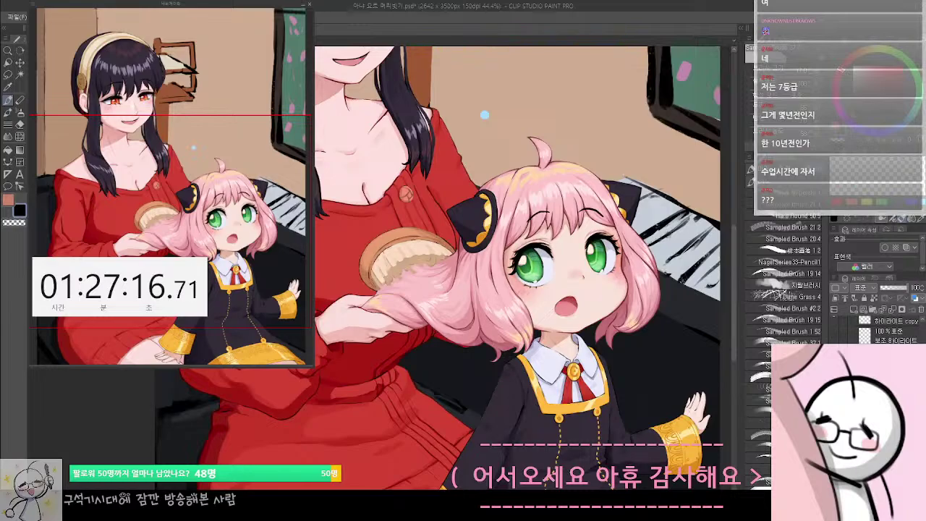
key("ctrl+z")
key("ctrl+y")
key("ctrl+z")
key("ctrl+y")
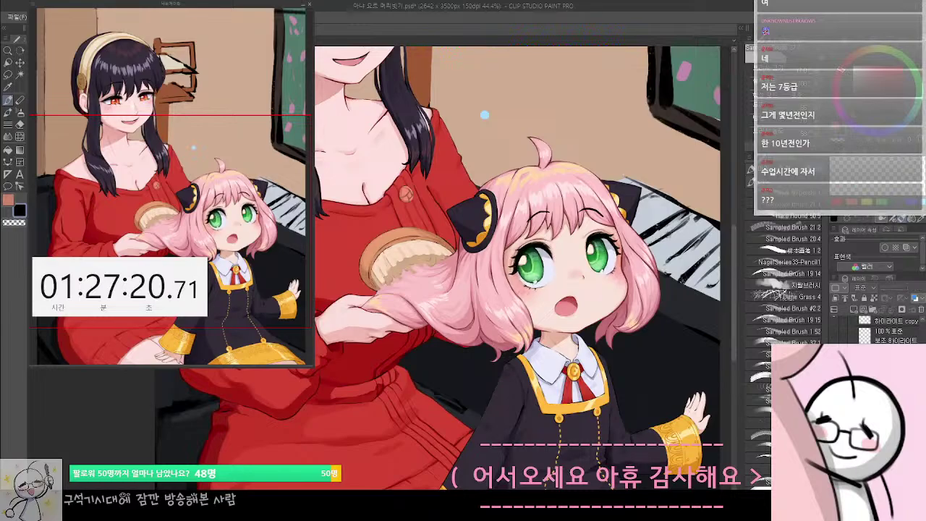
key("ctrl+z")
Examine the child's eyes and face against the whole two-character illustration at several magnifications
scroll(692, 339, "down", 3)
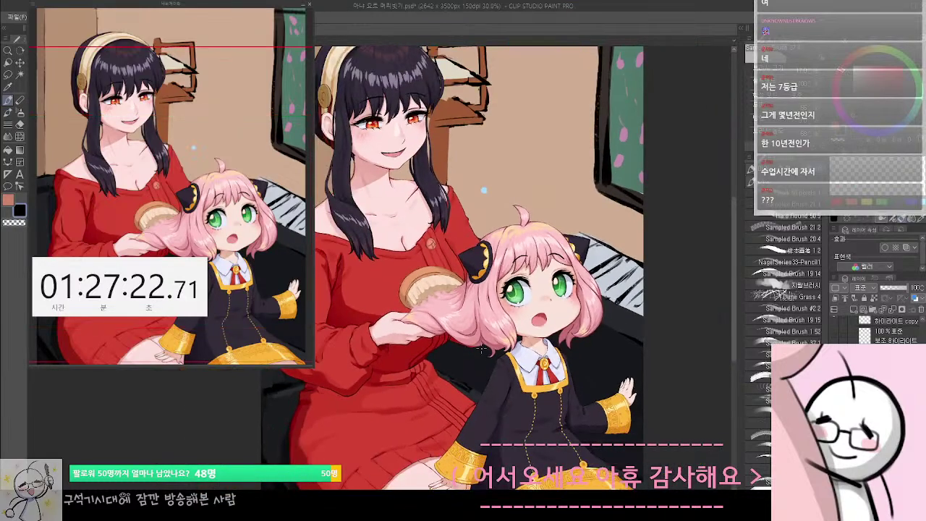
scroll(543, 346, "up", 1)
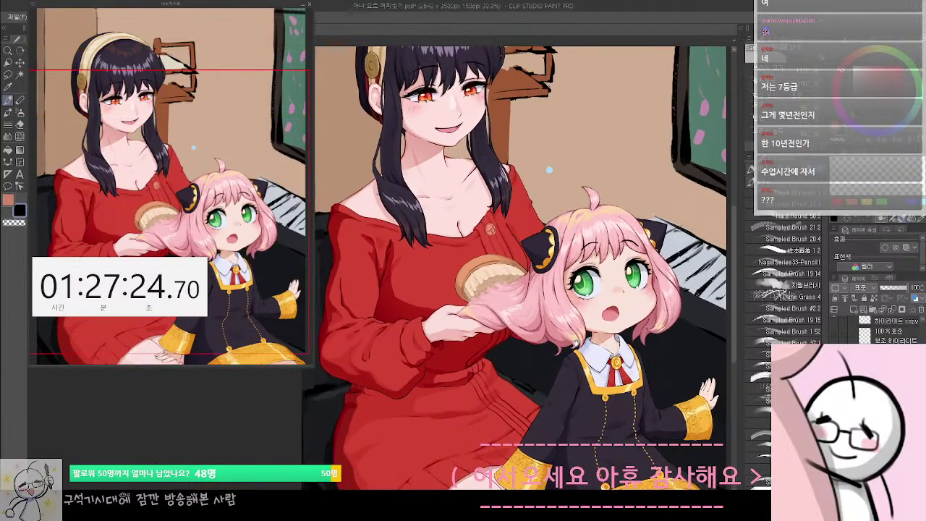
left_click_drag(556, 364, 619, 343)
scroll(569, 323, "down", 4)
scroll(571, 326, "up", 3)
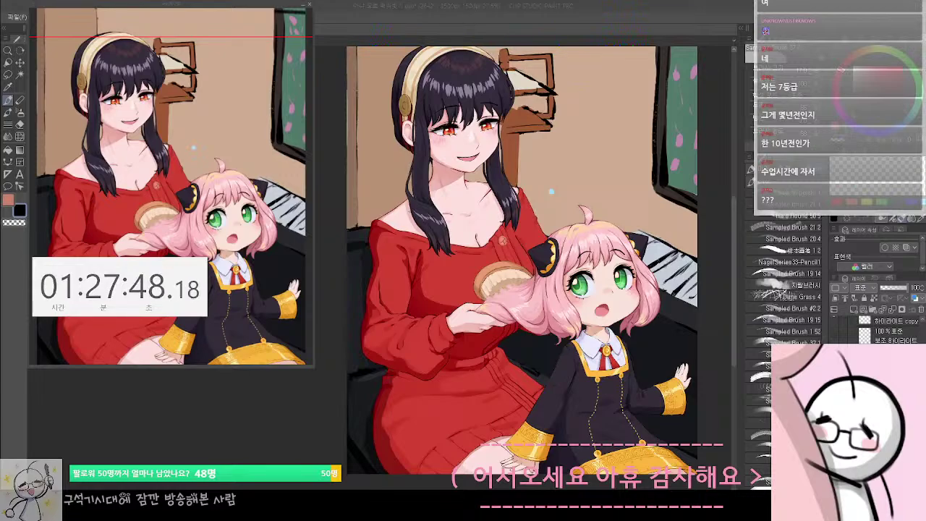
left_click(672, 386)
scroll(671, 385, "up", 4)
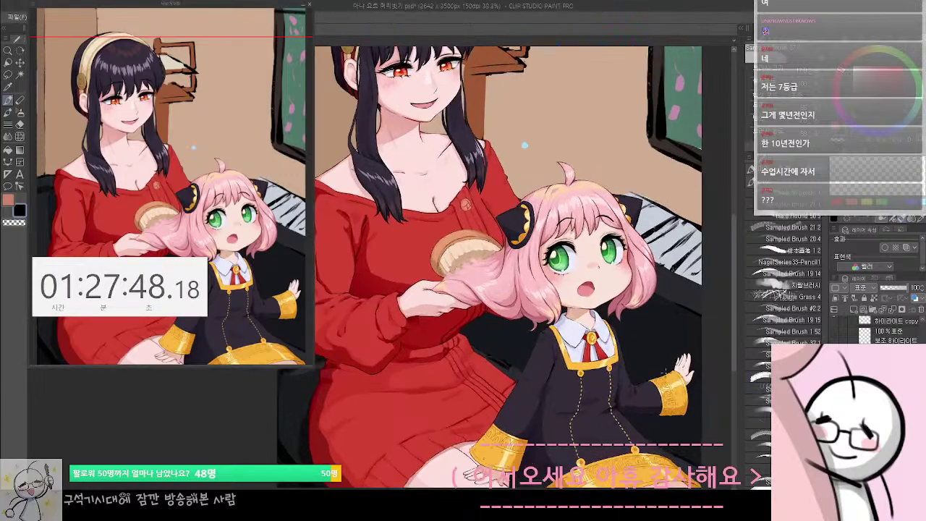
scroll(671, 385, "up", 1)
left_click_drag(568, 220, 630, 356)
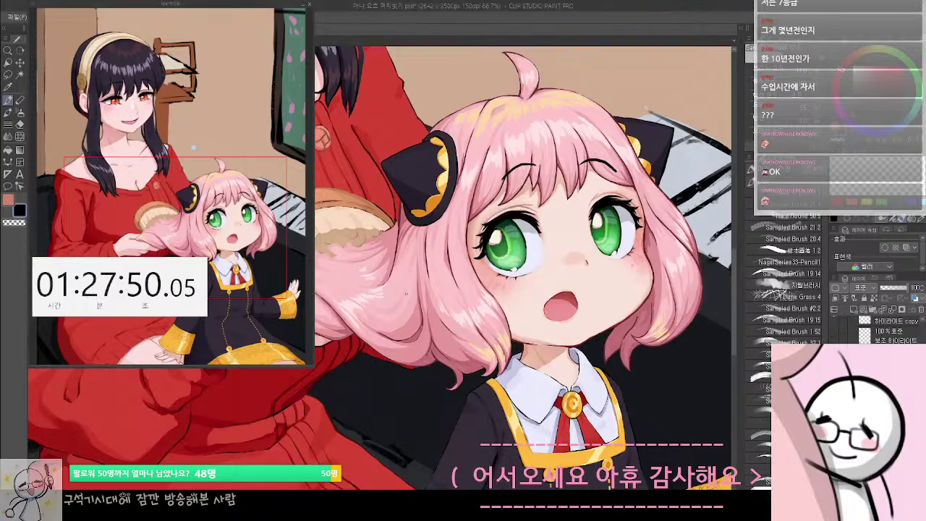
scroll(449, 220, "down", 1)
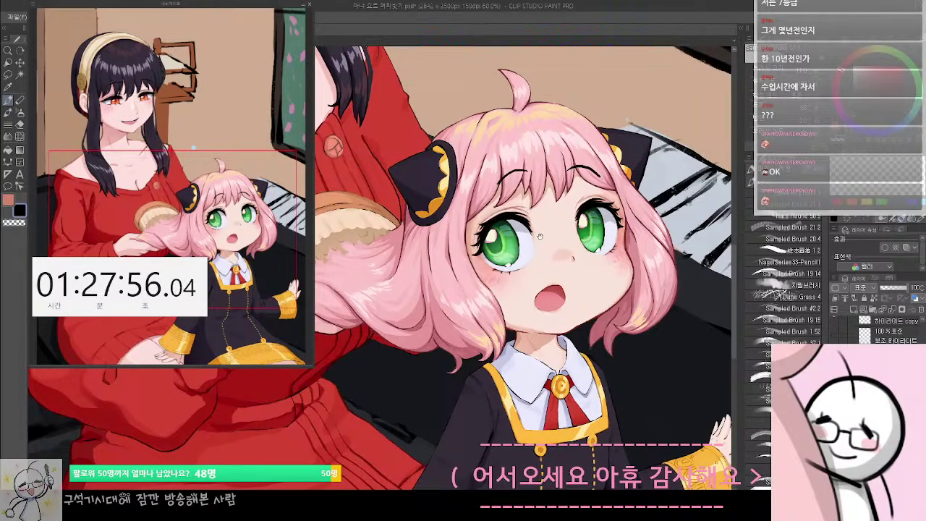
scroll(508, 134, "down", 3)
scroll(507, 133, "down", 2)
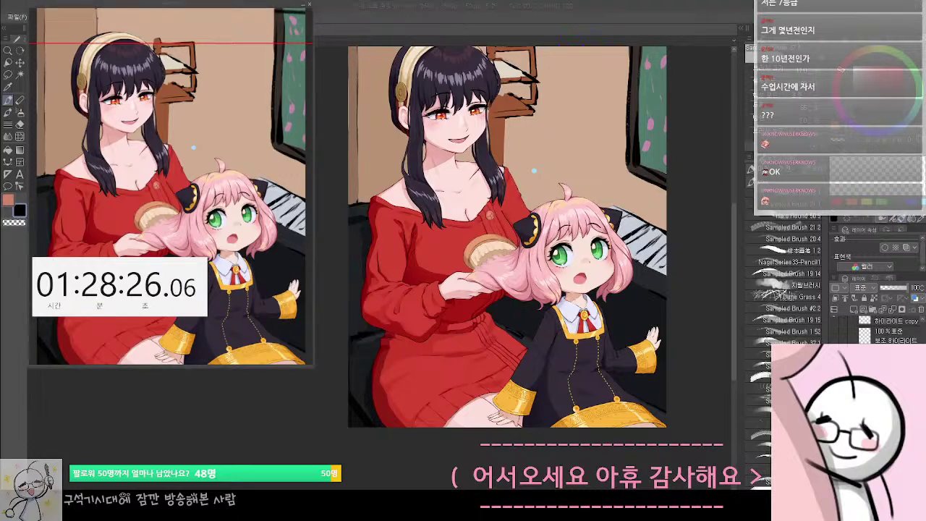
scroll(471, 351, "up", 3)
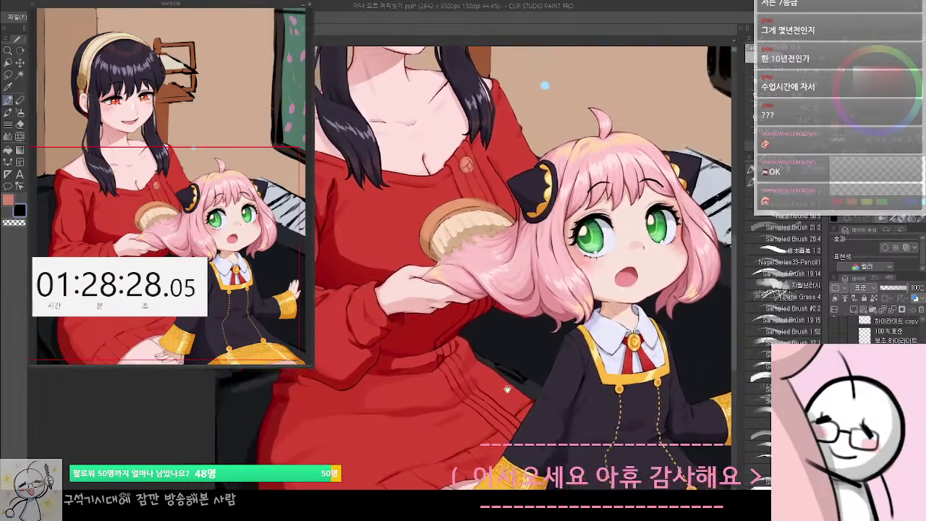
scroll(507, 345, "down", 3)
scroll(507, 345, "up", 4)
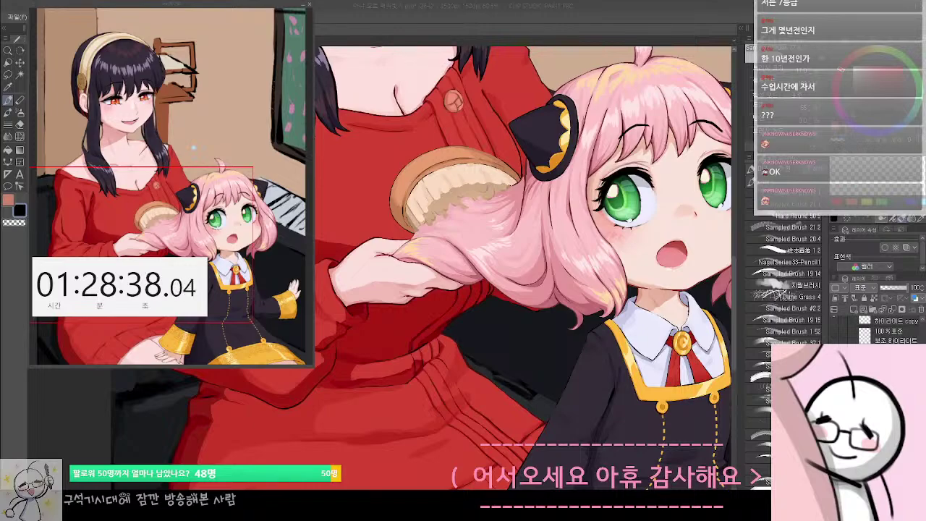
left_click_drag(592, 314, 477, 358)
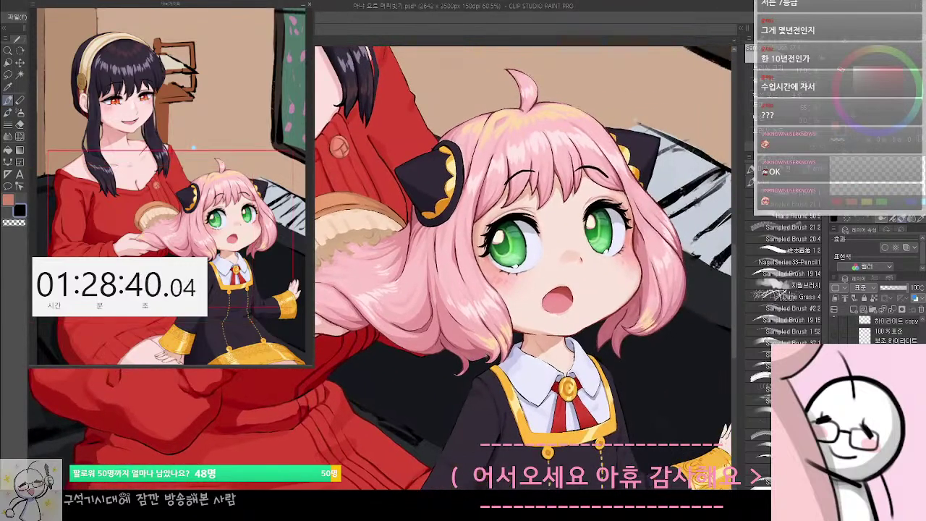
scroll(479, 359, "down", 3)
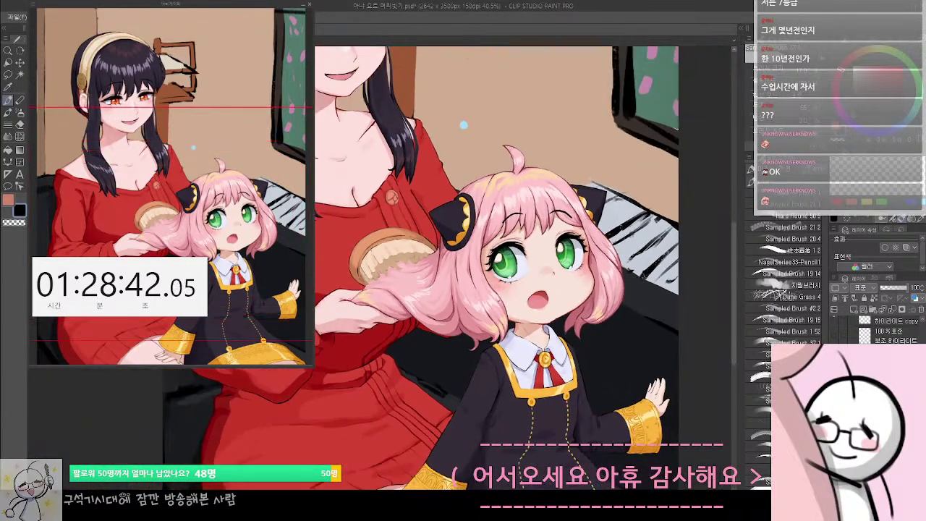
Touch up the outer end of the right-hand eye's upper lashes with a sampled skin tone and check it against the whole illustration
scroll(535, 311, "up", 5)
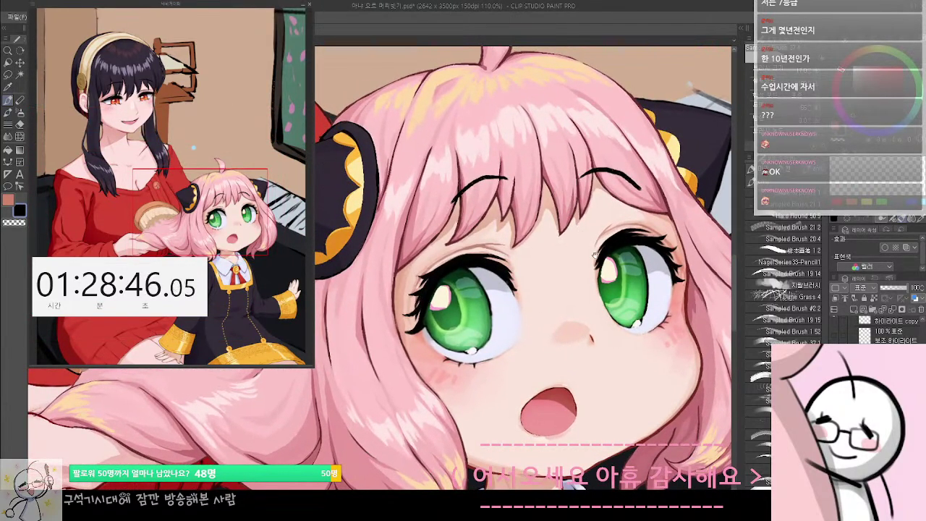
scroll(536, 311, "up", 1)
left_click(641, 226, "alt")
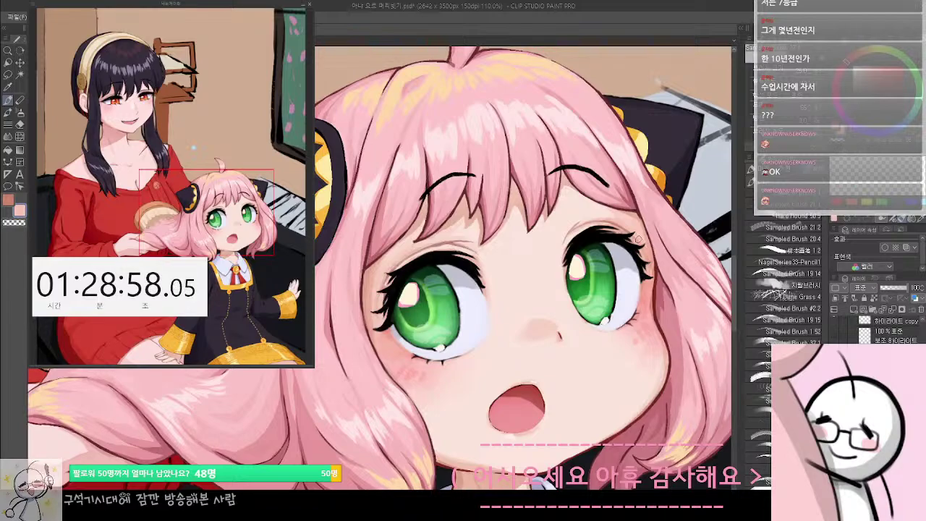
scroll(646, 270, "down", 3)
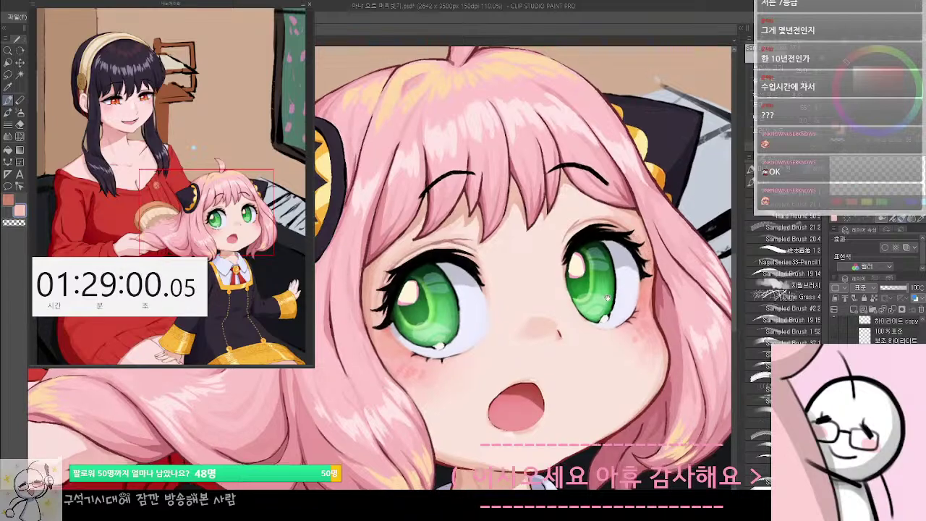
scroll(524, 252, "down", 2)
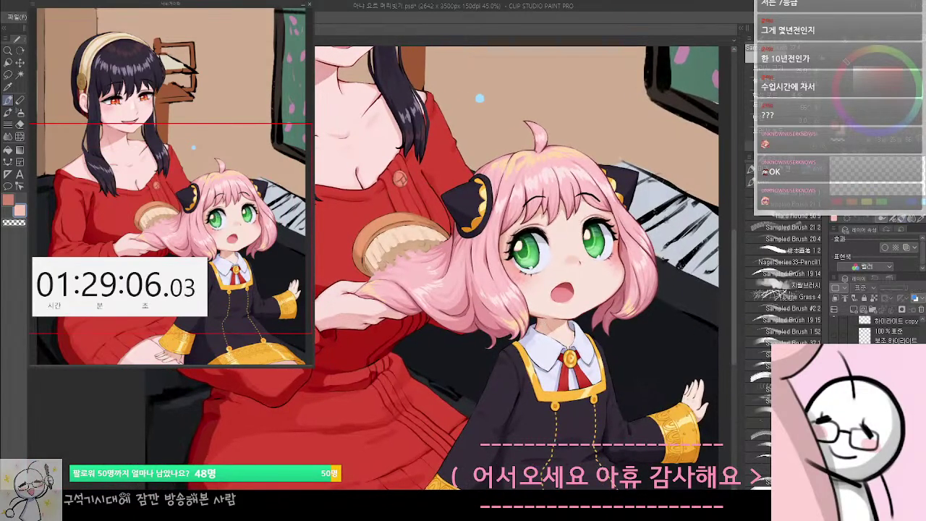
scroll(462, 239, "down", 2)
scroll(555, 286, "up", 2)
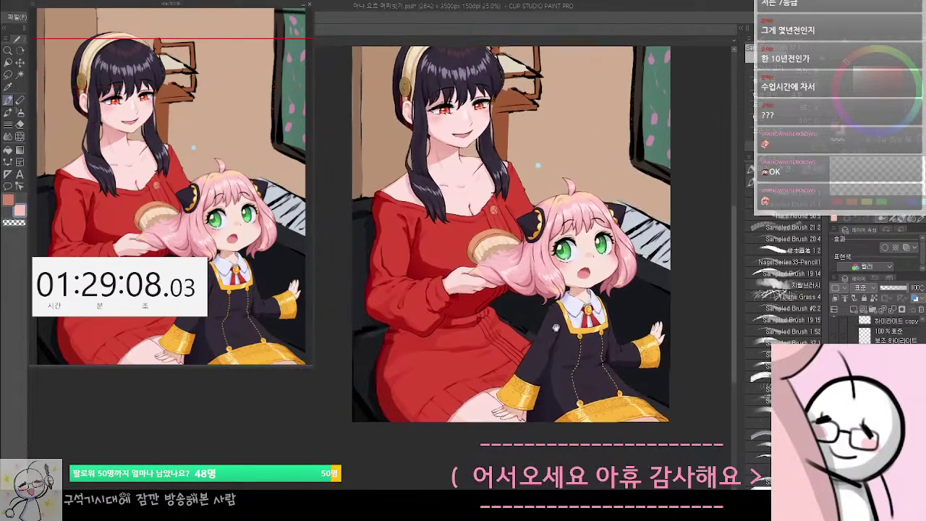
left_click_drag(556, 286, 557, 336)
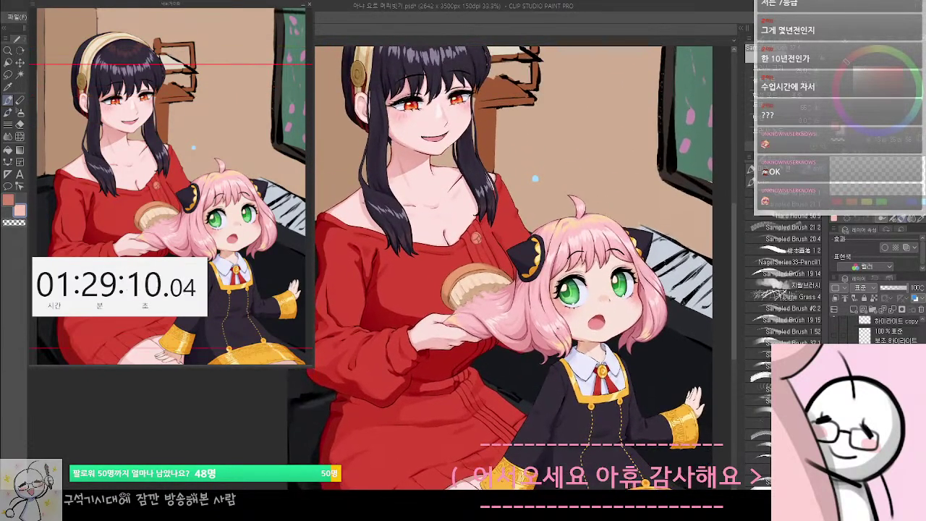
scroll(620, 309, "up", 3)
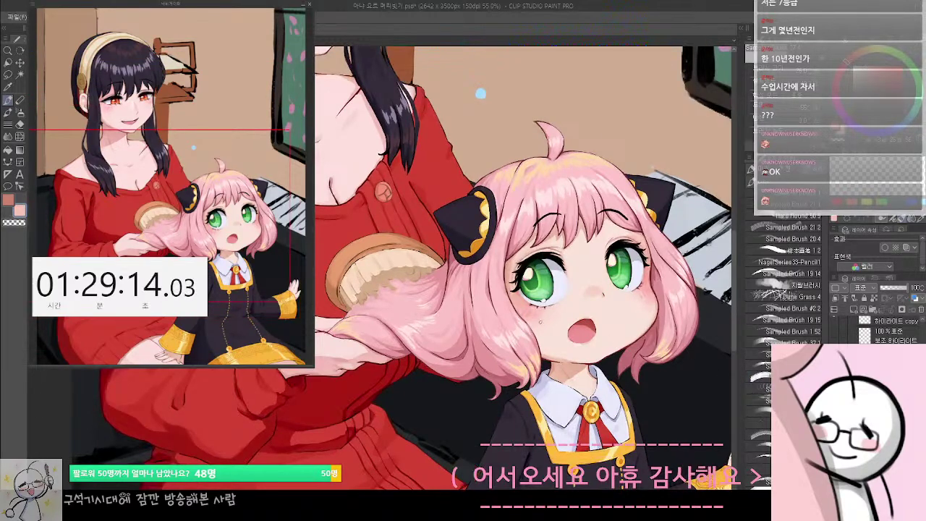
Lasso the child's open mouth and transform it: shift it slightly toward the right-hand cheek, narrow it and rotate it slightly clockwise
scroll(523, 317, "up", 3)
key("m")
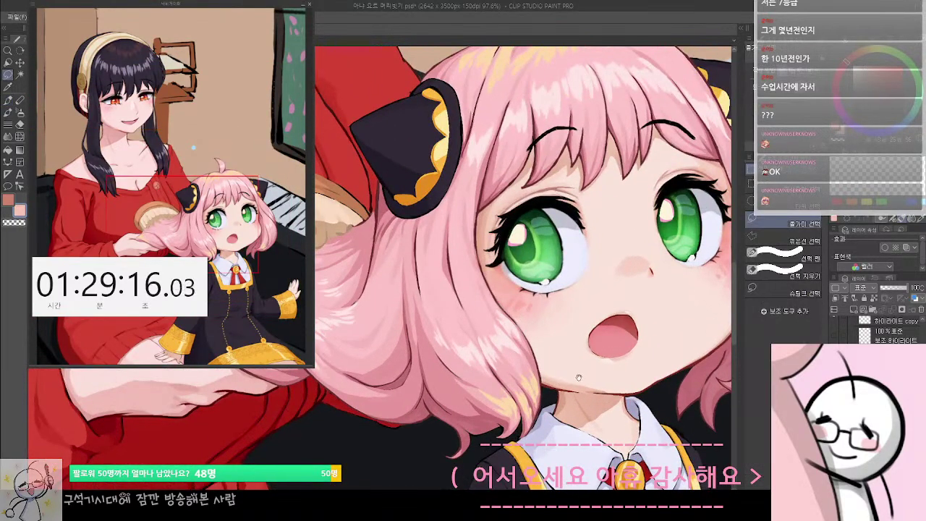
mouse_move(579, 378)
left_mouse_down()
mouse_move(469, 393)
mouse_move(484, 371)
mouse_move(491, 331)
mouse_move(556, 312)
mouse_move(560, 376)
left_mouse_up()
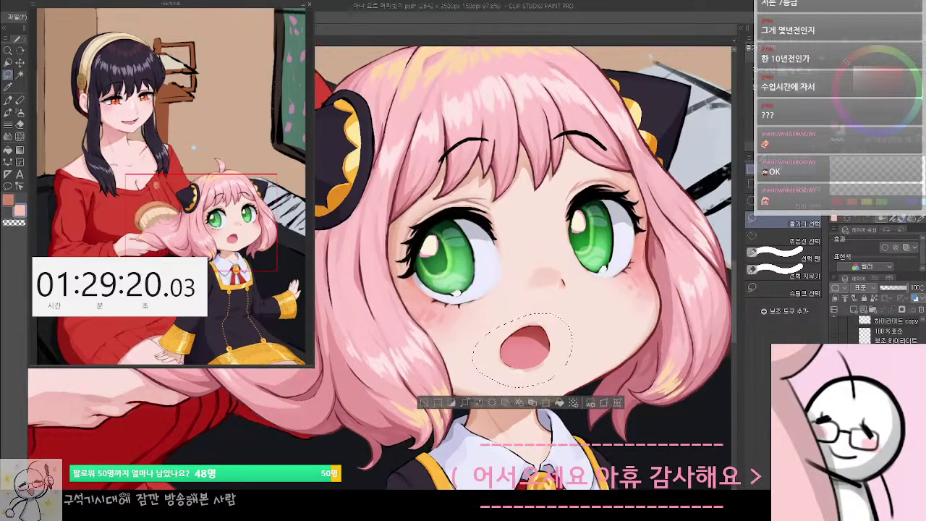
key("ctrl+t")
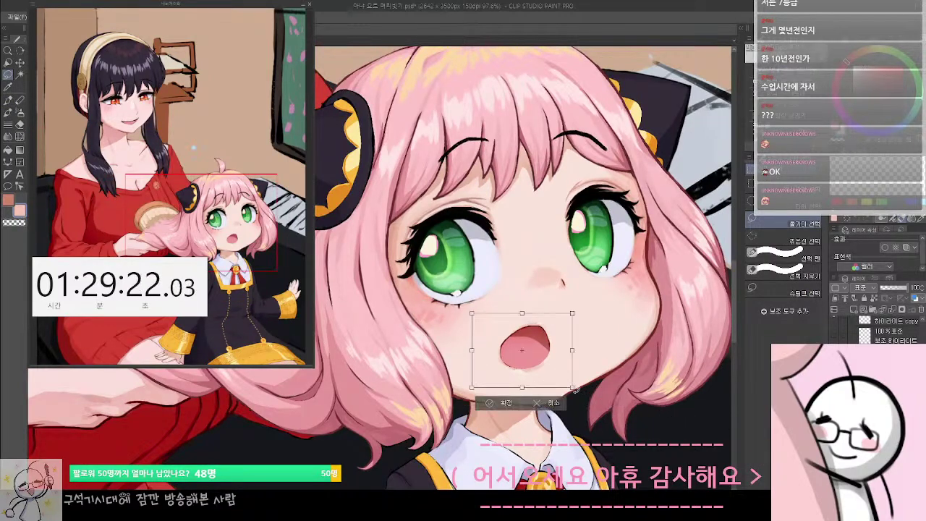
left_click_drag(534, 360, 552, 359)
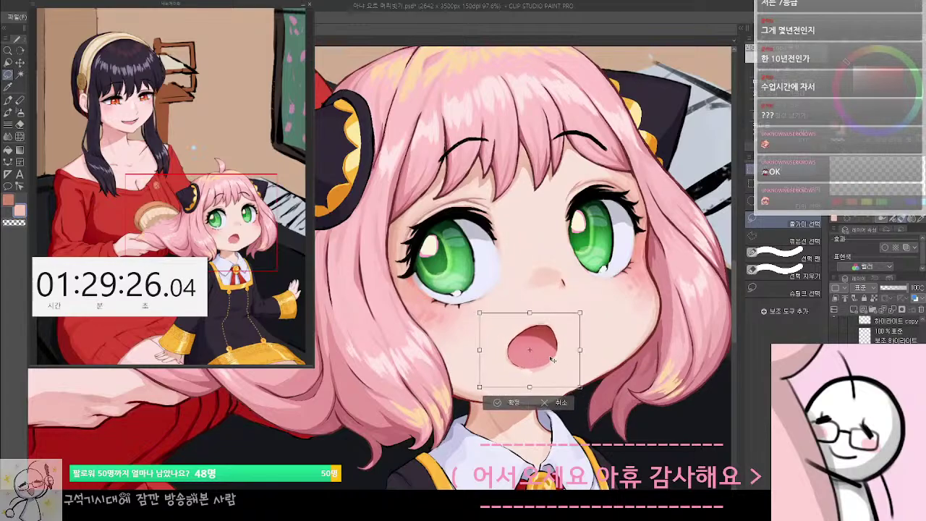
left_click_drag(482, 348, 486, 351)
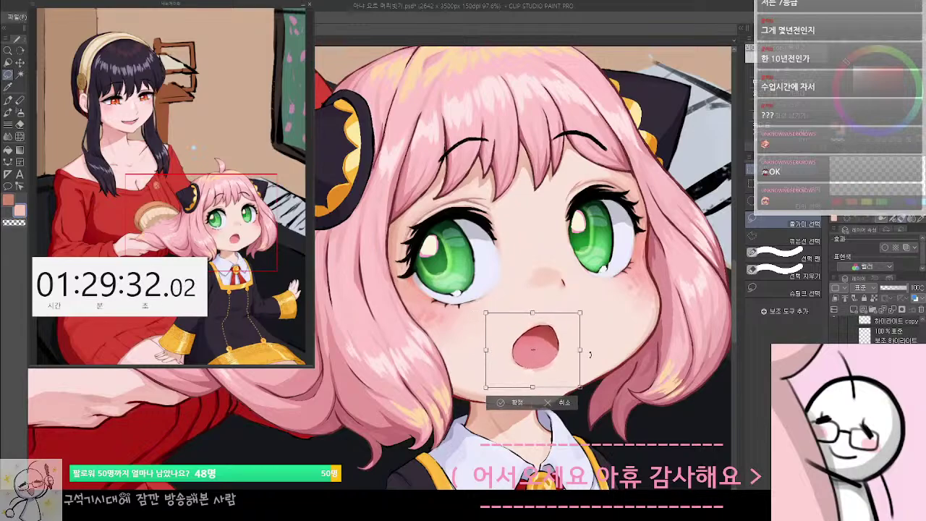
left_click_drag(579, 349, 618, 357)
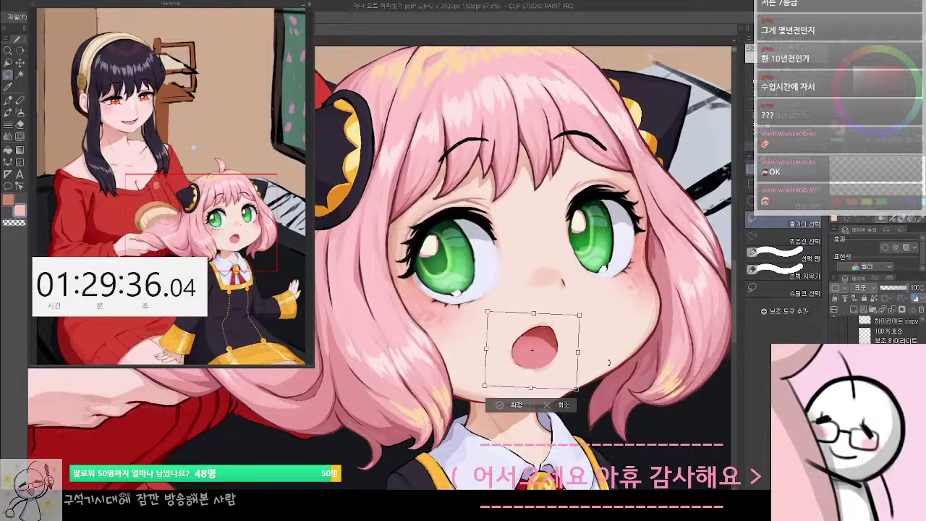
left_click(510, 404)
Check the mouth against the whole picture, lasso it again and shift it slightly toward the right-hand cheek with a transform
scroll(477, 405, "down", 4)
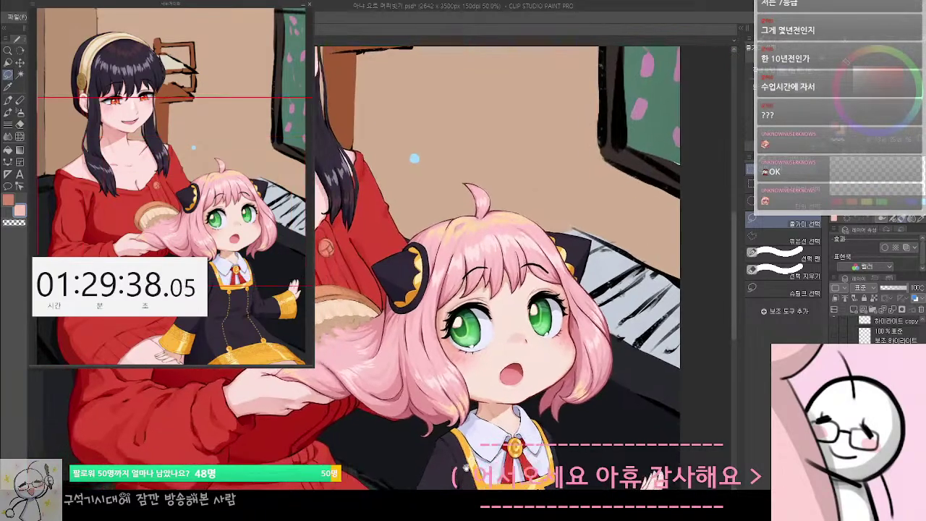
left_click_drag(465, 466, 557, 391)
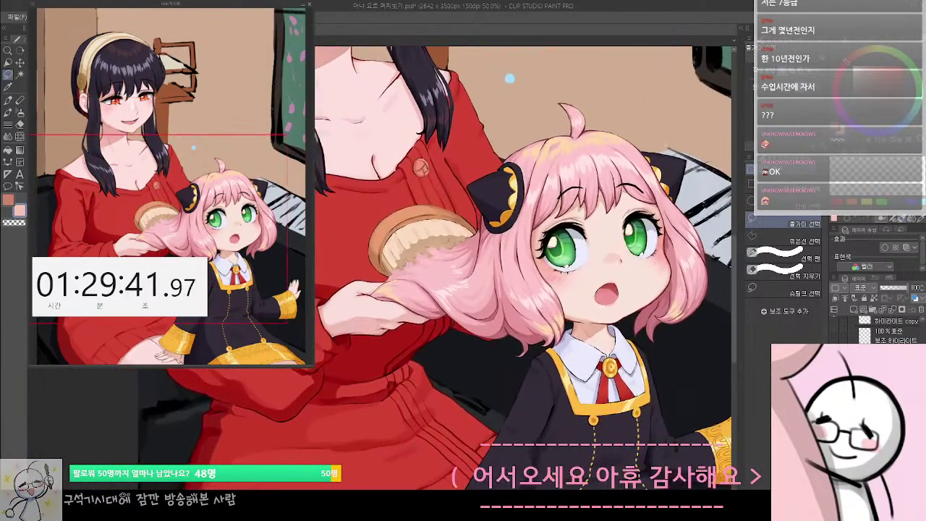
scroll(651, 419, "down", 3)
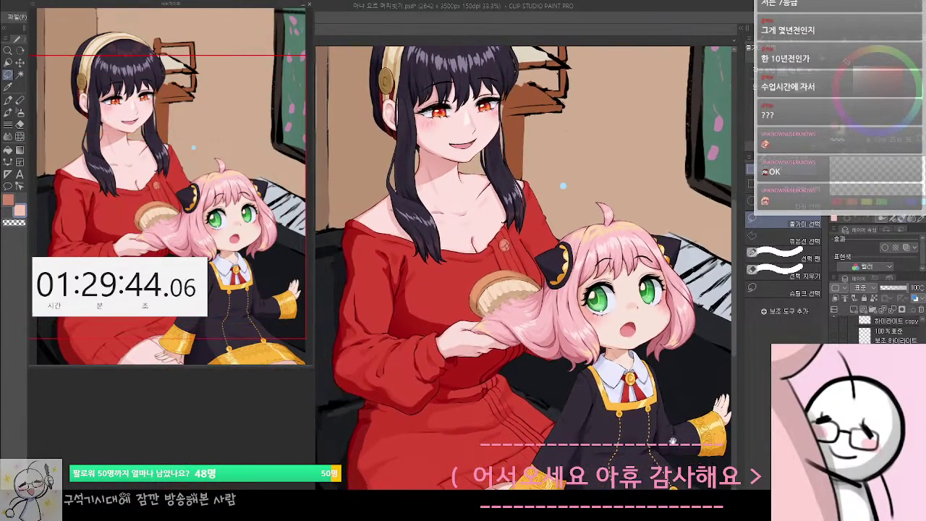
scroll(630, 398, "down", 2)
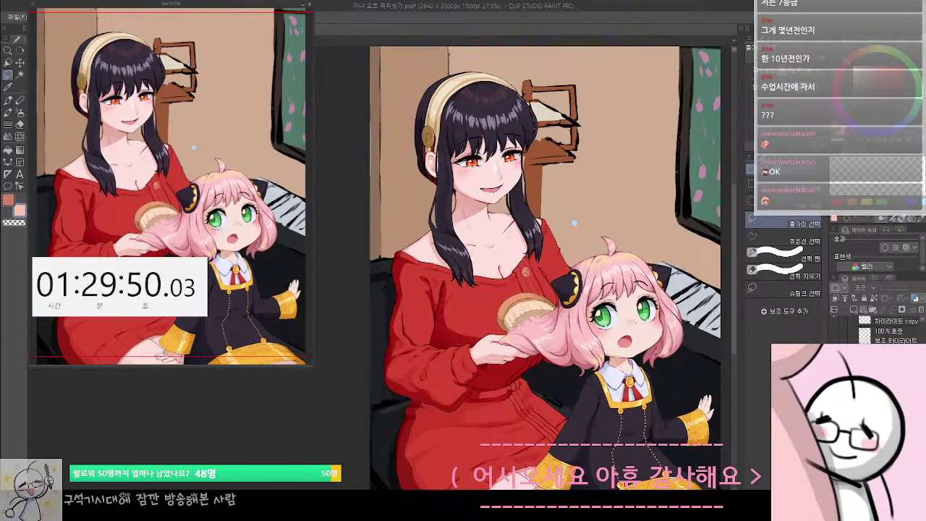
scroll(629, 390, "up", 3)
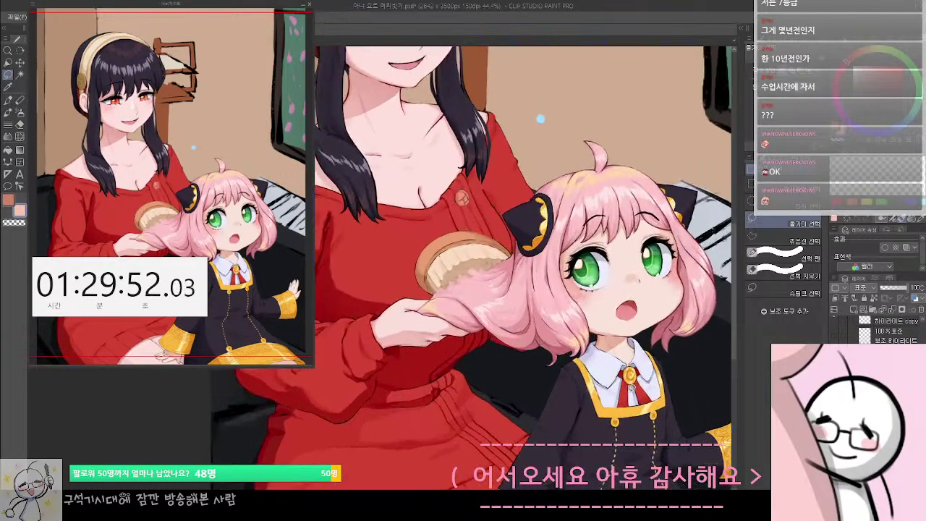
mouse_move(635, 314)
left_mouse_down()
mouse_move(625, 316)
mouse_move(646, 328)
mouse_move(640, 312)
mouse_move(661, 302)
left_mouse_up()
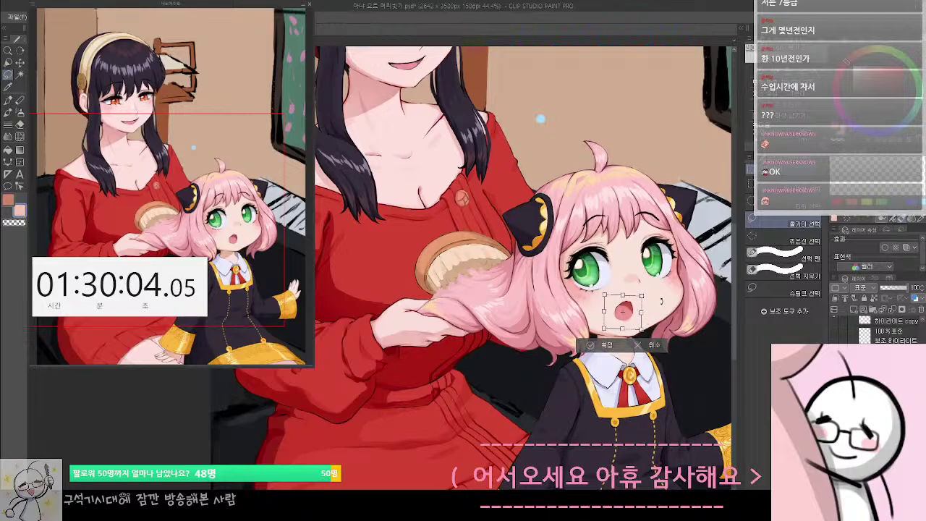
key("Return")
key("ctrl+t")
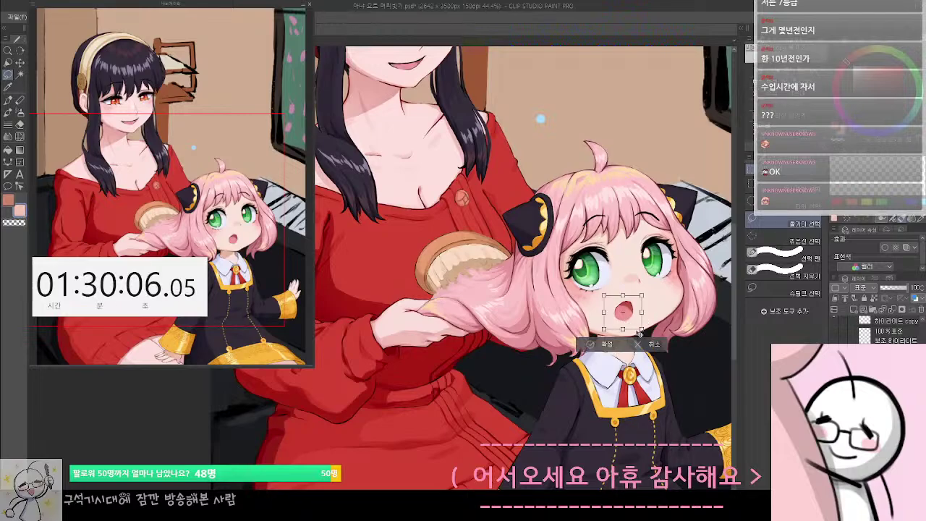
left_click_drag(633, 324, 636, 324)
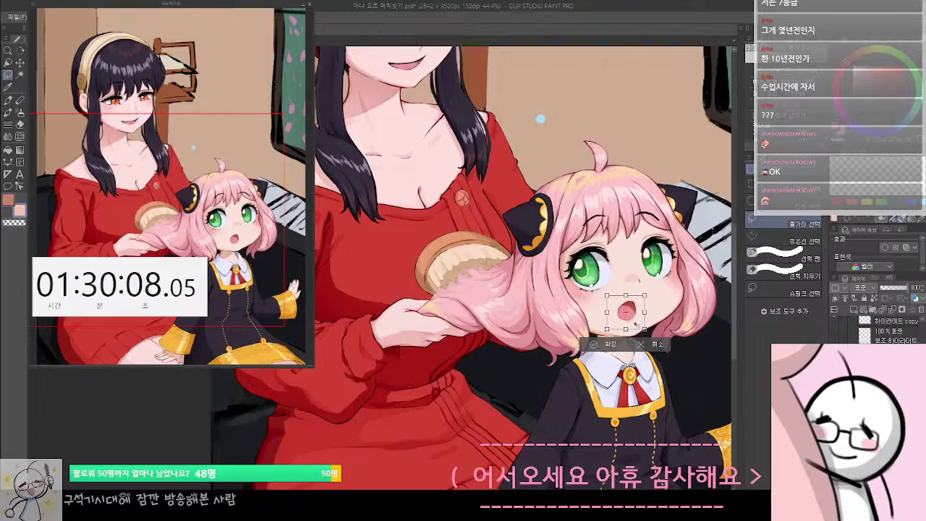
Fine-tune the mouth's position with small nudges downward and toward the left-hand cheek, and apply the transform
key("Left")
key("Down")
key("Down")
key("Down")
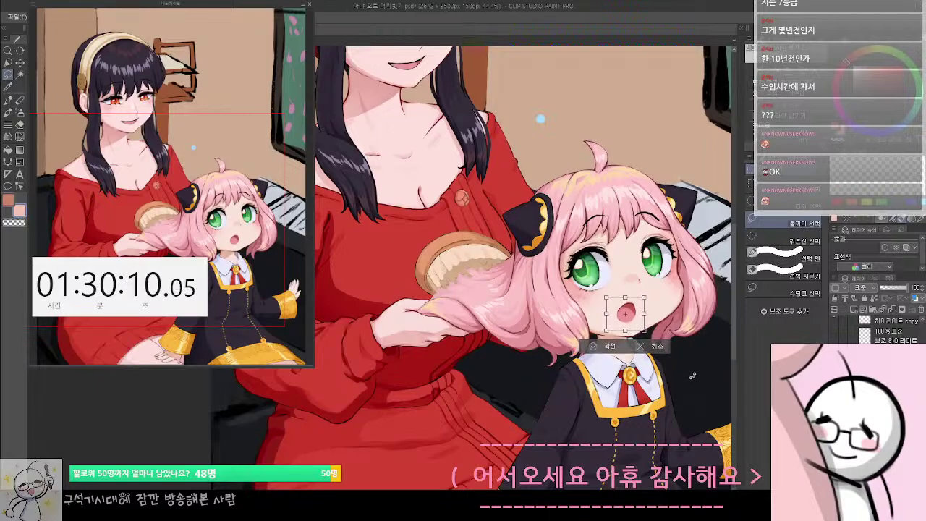
key("Left")
key("Up")
key("Up")
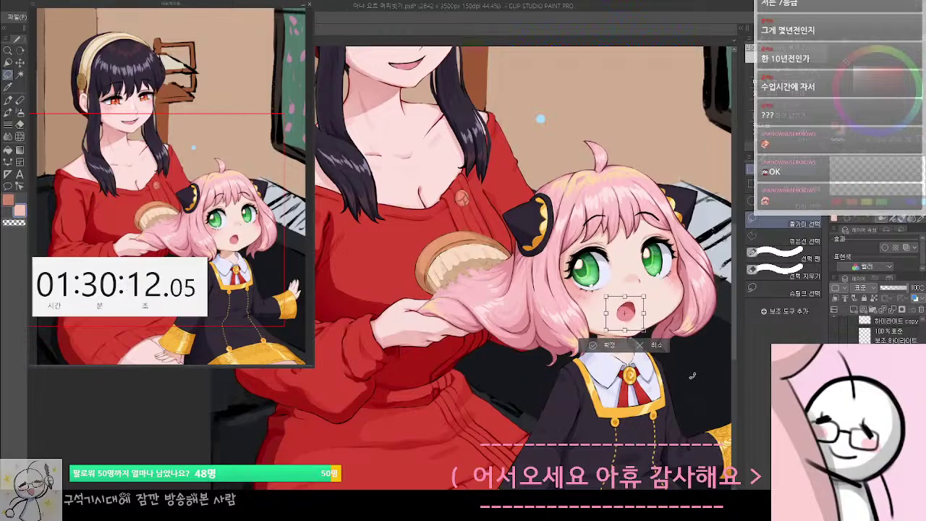
key("Return")
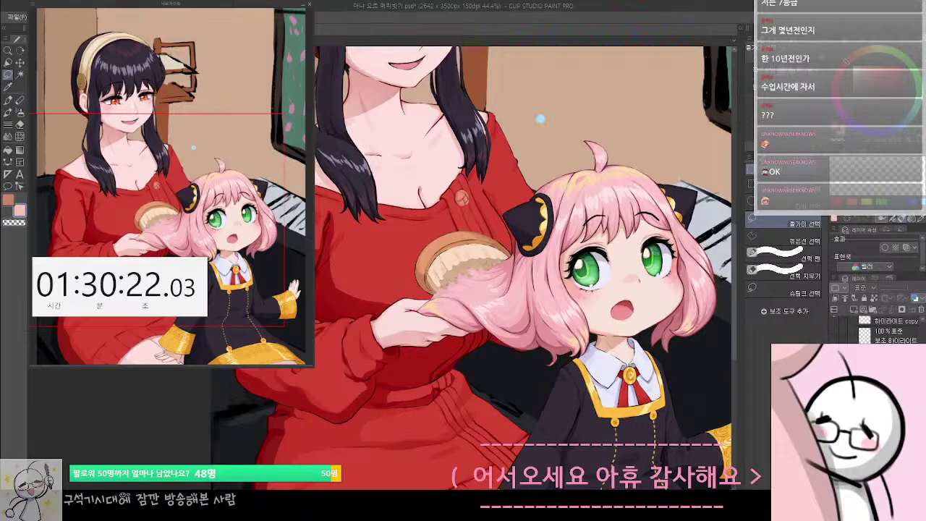
Examine the repositioned mouth against the whole two-character illustration
scroll(643, 408, "down", 3)
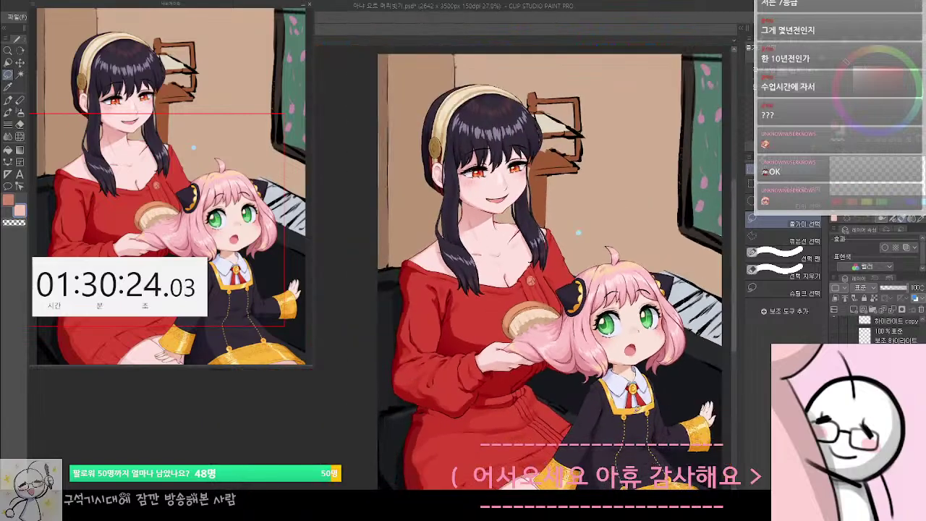
scroll(624, 425, "up", 1)
scroll(580, 227, "up", 3)
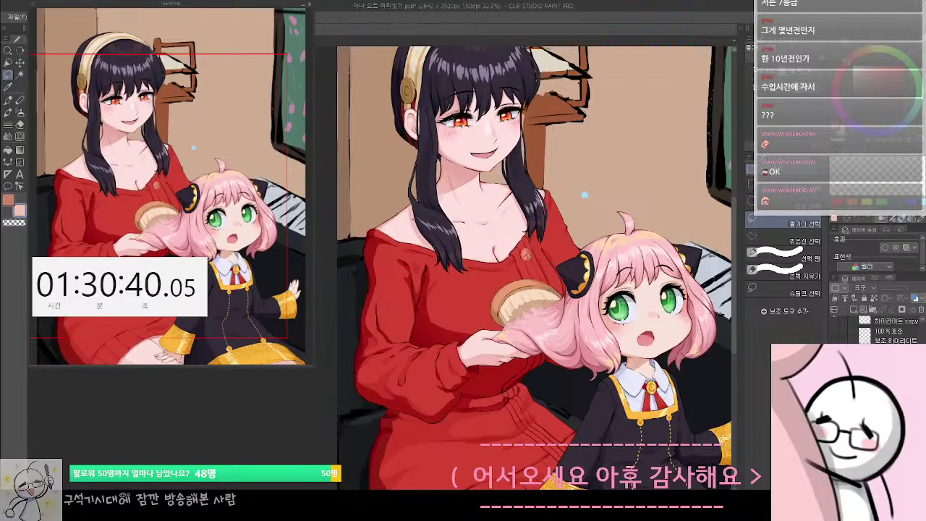
scroll(897, 340, "down", 1)
Try a lasso selection around the white highlight of the child's left-hand eye and clear it
left_click(889, 344)
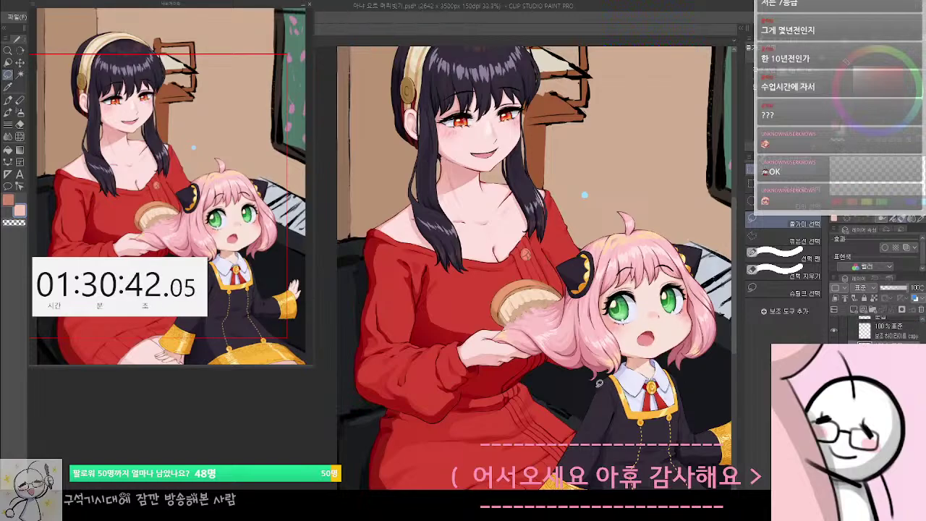
left_click_drag(643, 376, 644, 365)
scroll(615, 289, "up", 5)
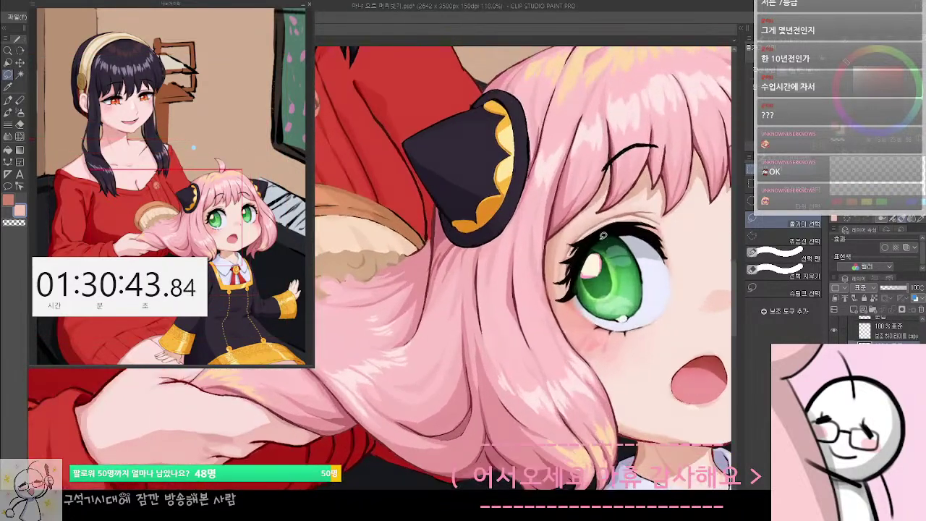
mouse_move(593, 286)
left_mouse_down()
mouse_move(610, 269)
mouse_move(597, 244)
left_mouse_up()
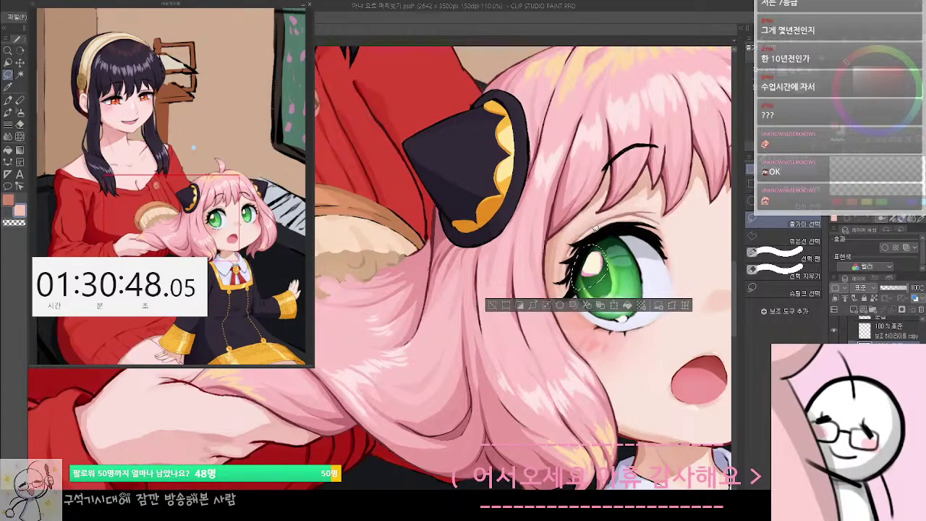
key("ctrl+d")
scroll(580, 234, "down", 3)
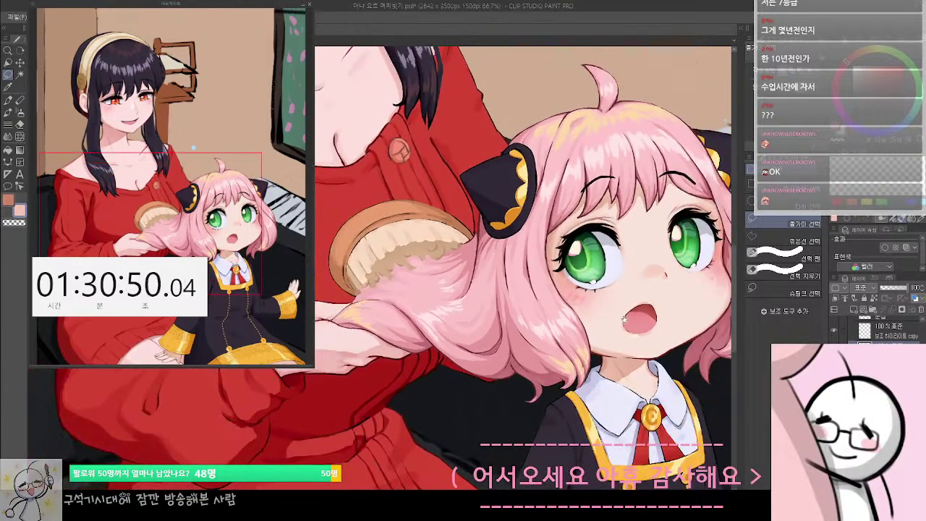
Examine the child's eyes and face up close and in the context of the full illustration
left_click_drag(626, 328, 586, 360)
scroll(608, 349, "down", 2)
scroll(607, 348, "down", 3)
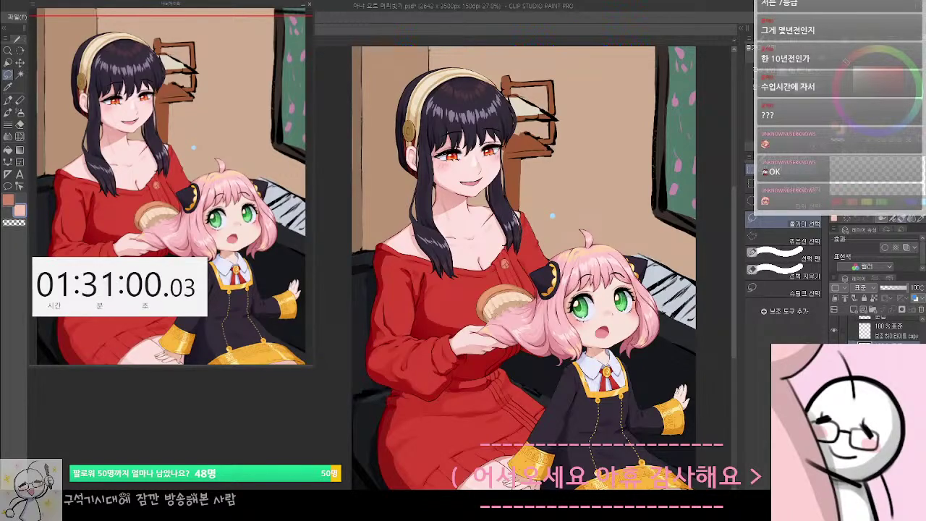
scroll(567, 322, "up", 5)
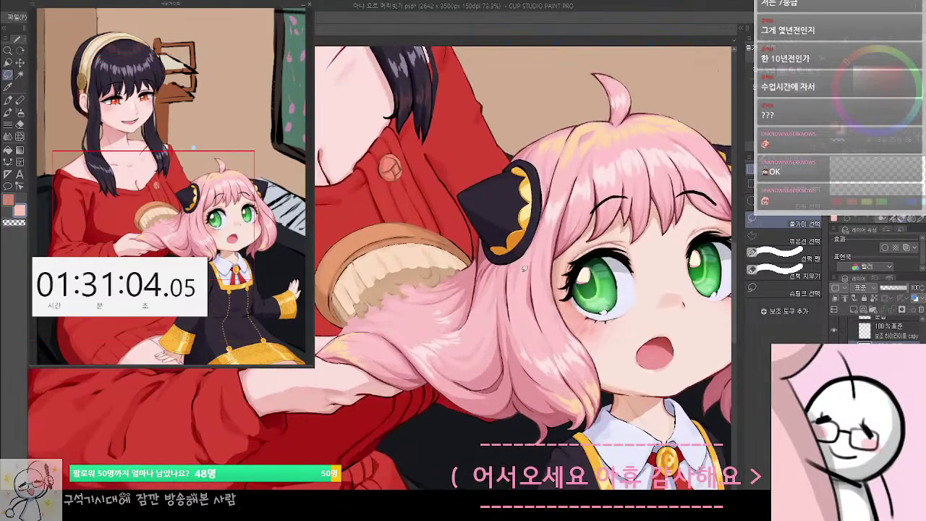
scroll(493, 333, "up", 3)
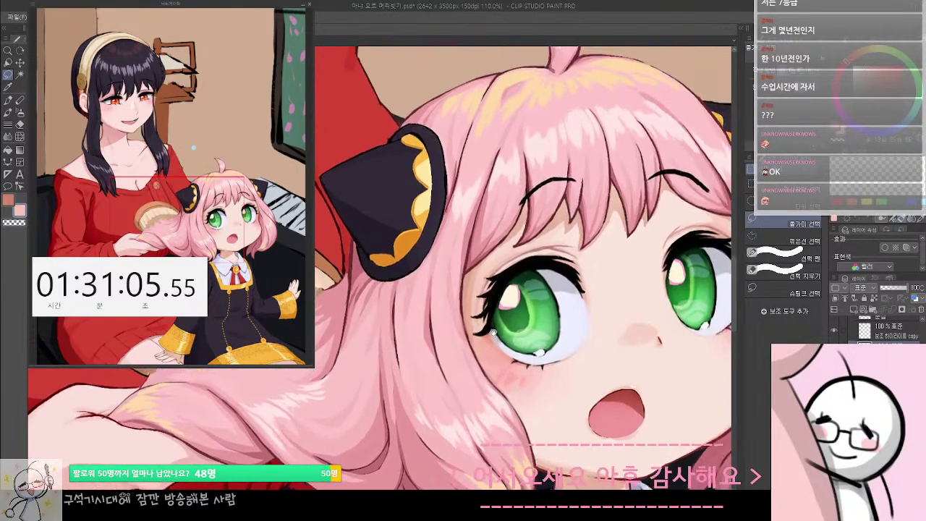
left_click_drag(493, 332, 494, 335)
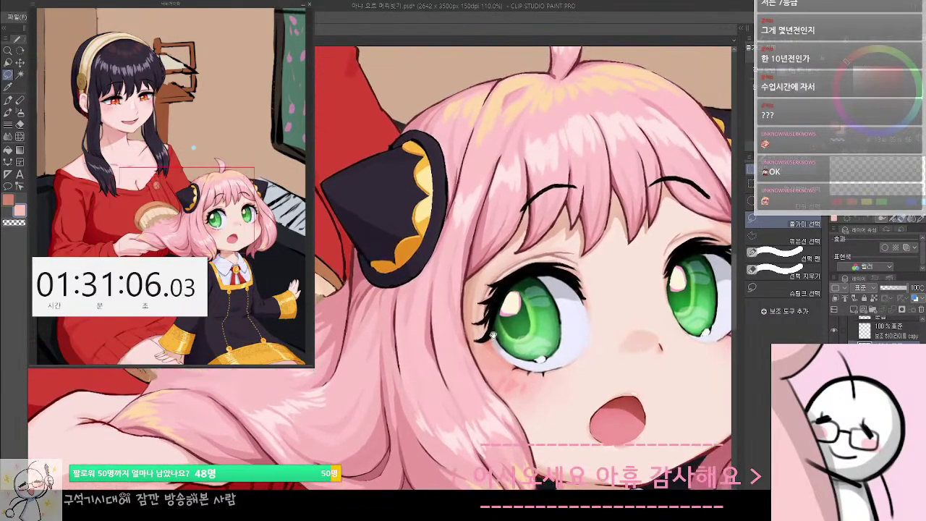
scroll(461, 263, "down", 2)
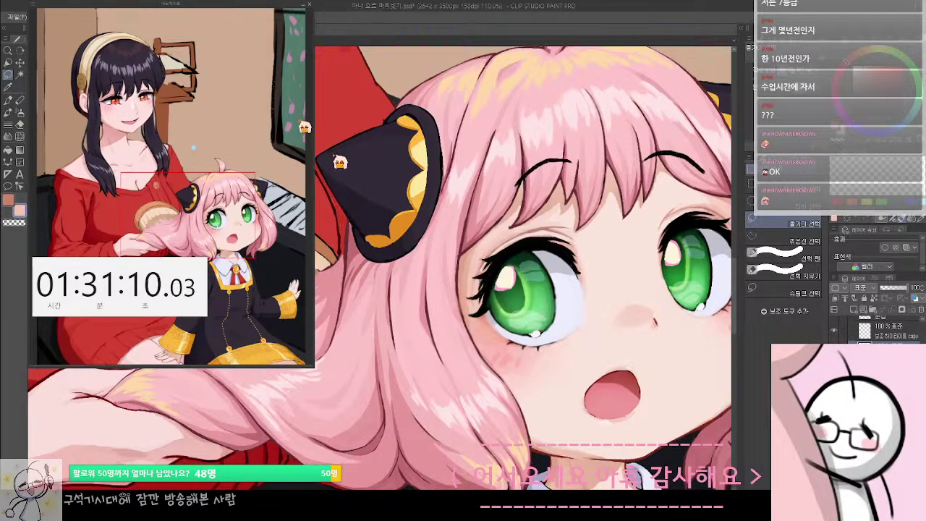
Liquify the left-hand iris's outer edge and the mouth's left-hand corner with a smaller brush, checking against the whole picture
left_click(20, 136)
key("bracketleft")
key("bracketleft")
key("bracketleft")
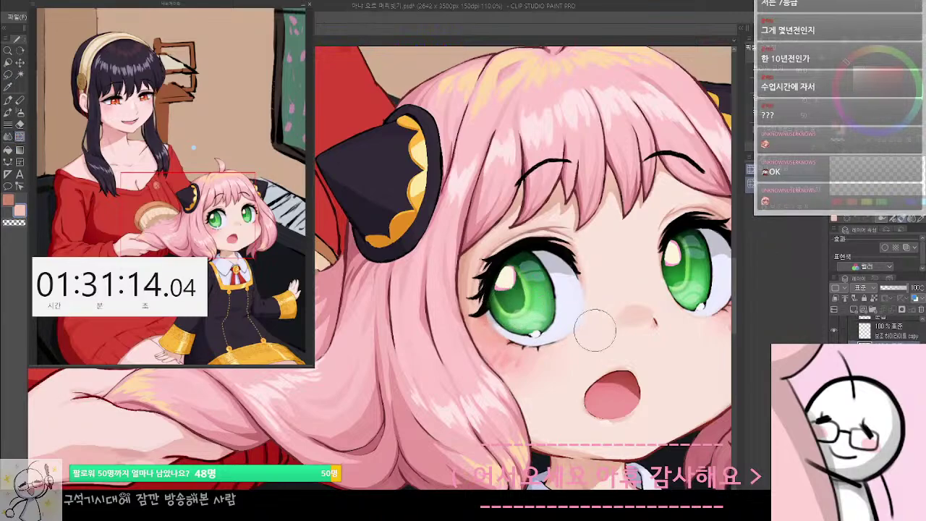
left_click_drag(493, 312, 501, 308)
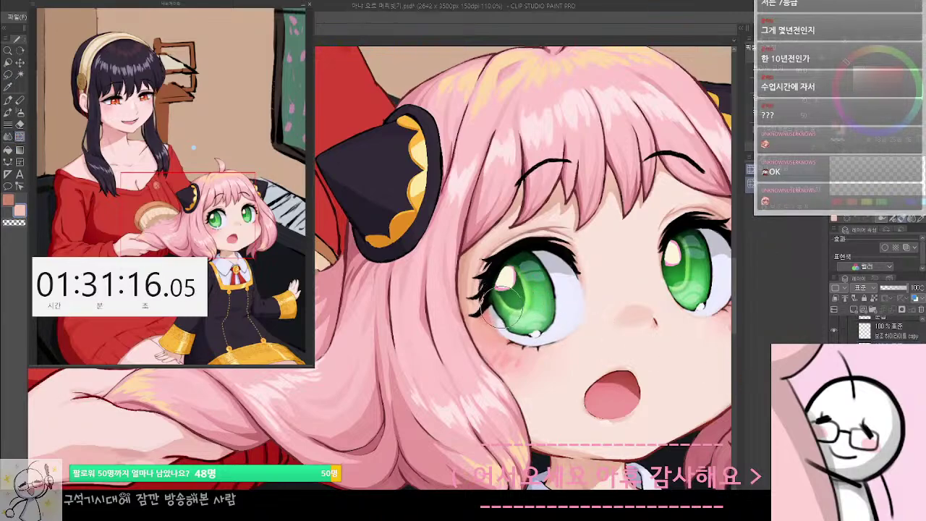
mouse_move(581, 368)
left_mouse_down()
mouse_move(574, 337)
mouse_move(591, 372)
left_mouse_up()
scroll(590, 372, "down", 6)
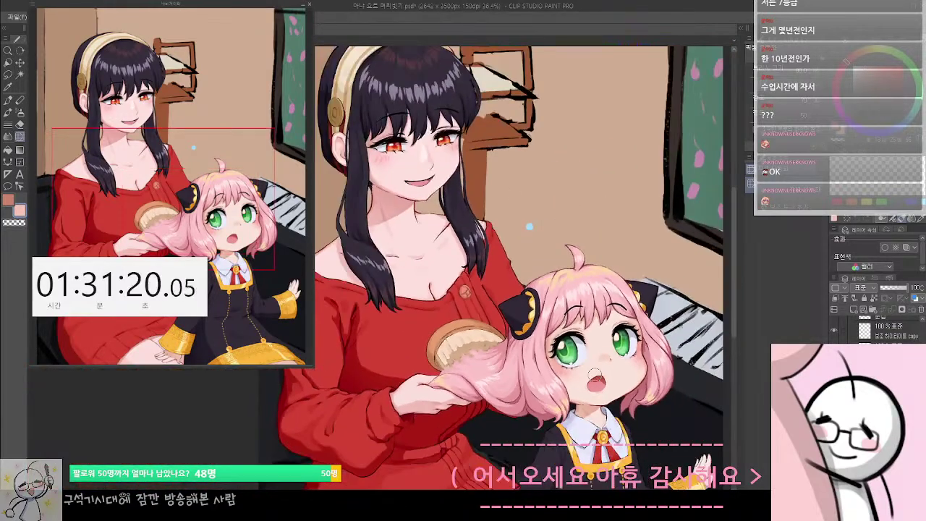
scroll(625, 414, "up", 6)
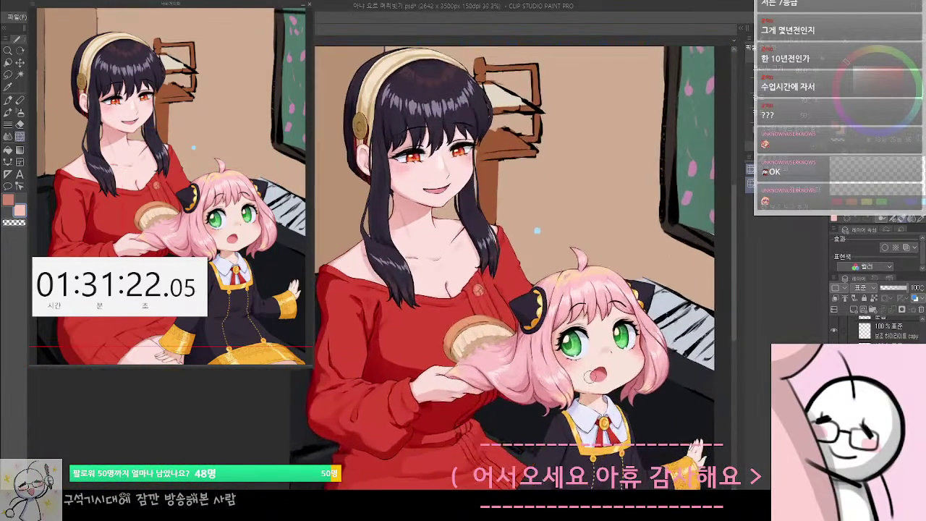
scroll(568, 390, "up", 2)
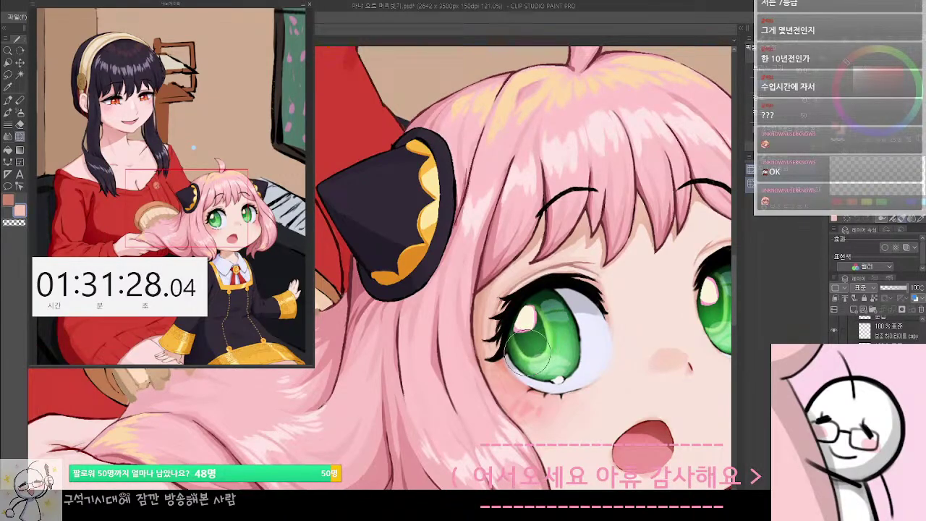
Lasso the child's left-hand iris together with its white highlights and try a free transform on it
key("k")
key("o")
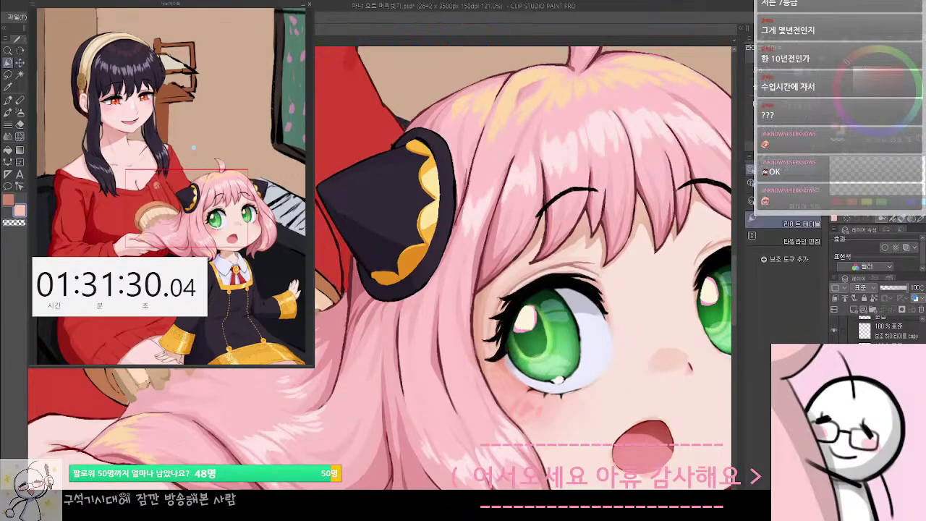
left_click_drag(677, 399, 692, 366)
key("m")
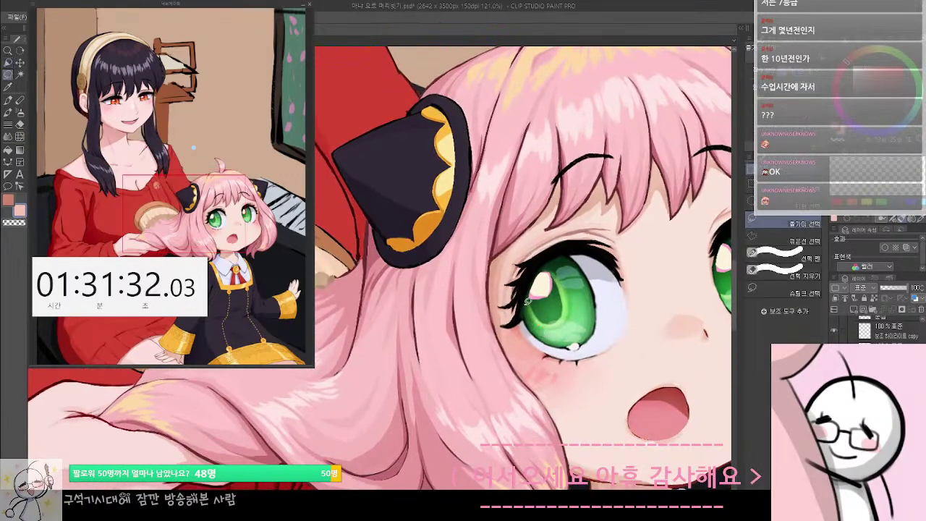
left_click_drag(531, 334, 550, 351)
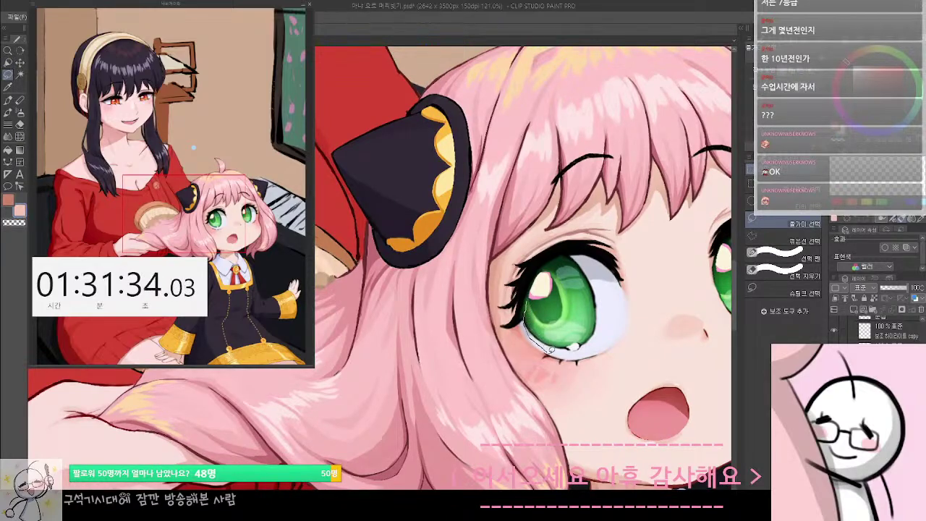
mouse_move(597, 334)
left_mouse_down()
mouse_move(598, 276)
mouse_move(577, 253)
mouse_move(549, 262)
left_mouse_up()
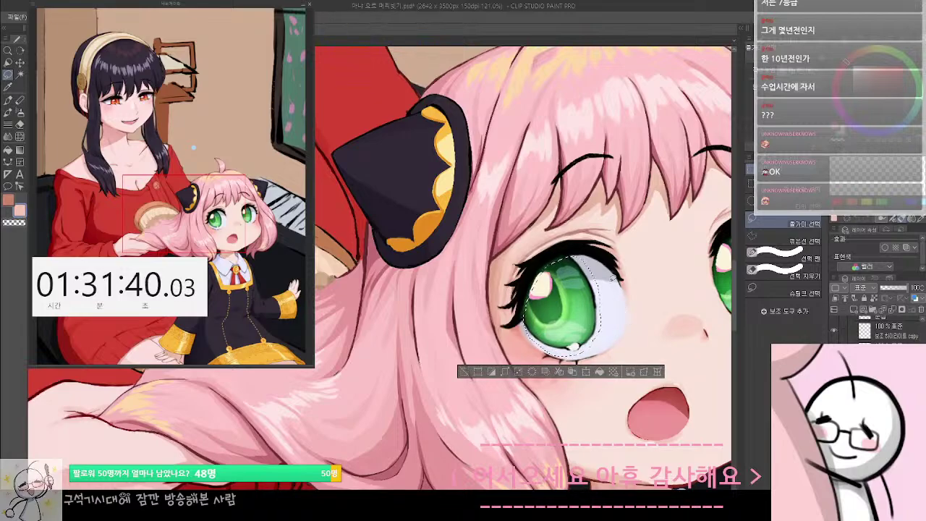
key("ctrl+t")
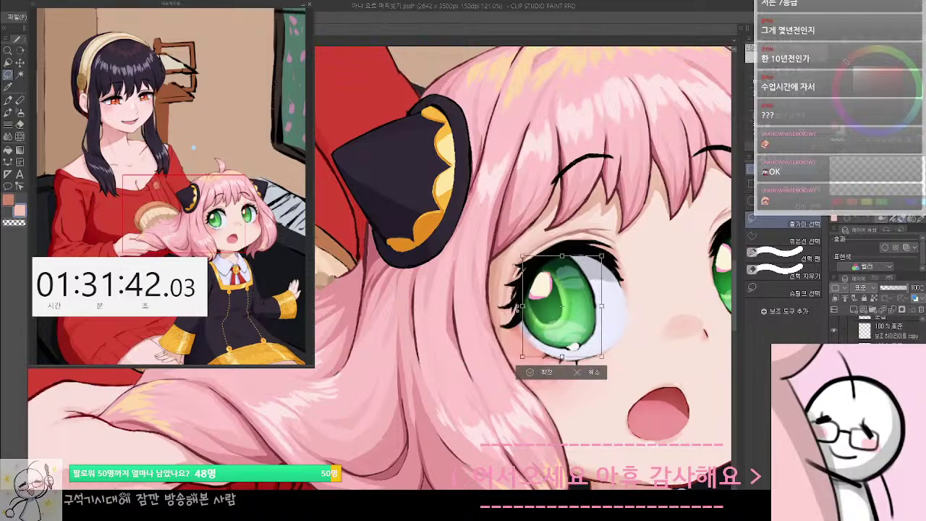
key("Return")
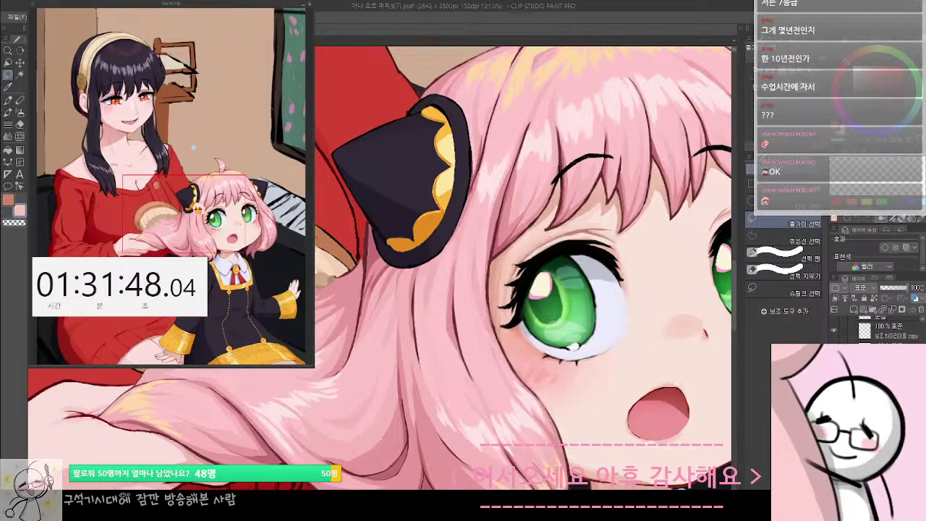
Mesh-transform the selected left-hand iris, nudging its outer edge, upper edge and inner grid points slightly inward to refine its shape
key("ctrl+t")
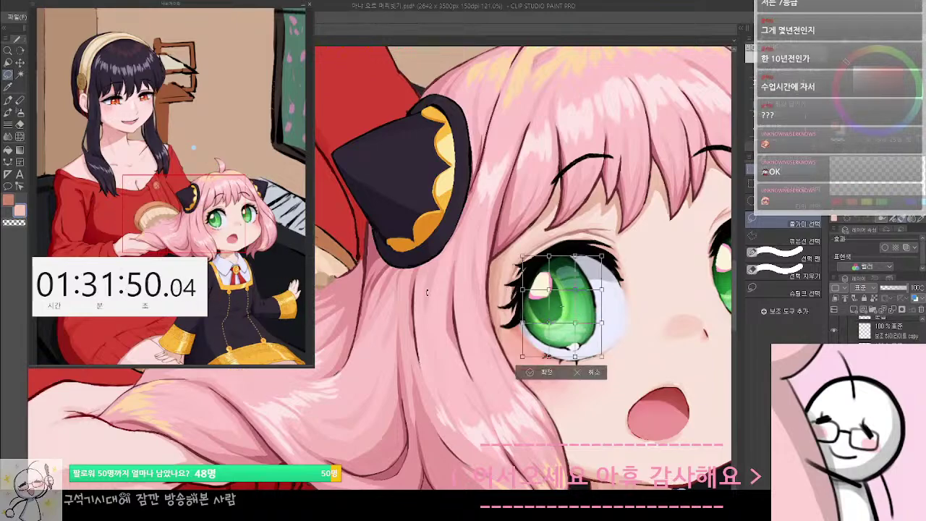
left_click_drag(523, 288, 522, 281)
mouse_move(536, 320)
left_mouse_down()
mouse_move(523, 320)
mouse_move(552, 322)
left_mouse_up()
key("ctrl+z")
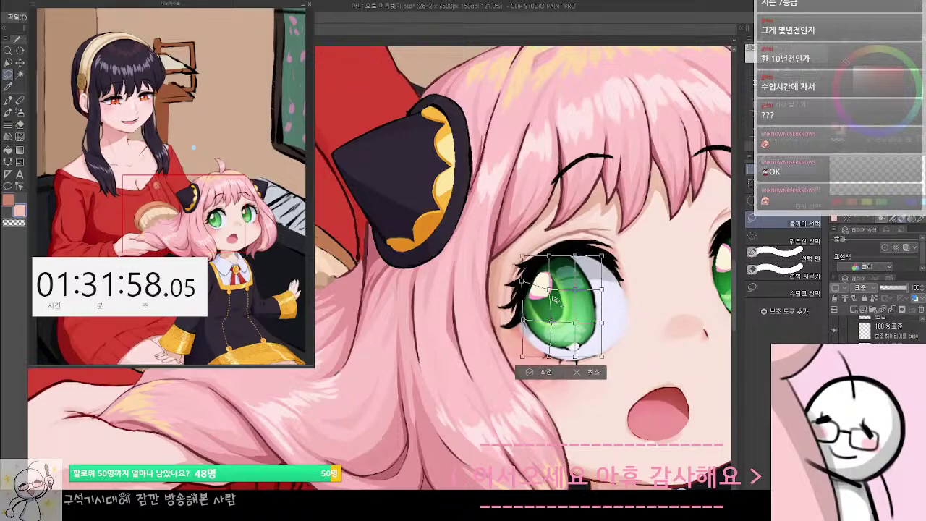
left_click_drag(549, 289, 579, 292)
left_click_drag(550, 319, 553, 322)
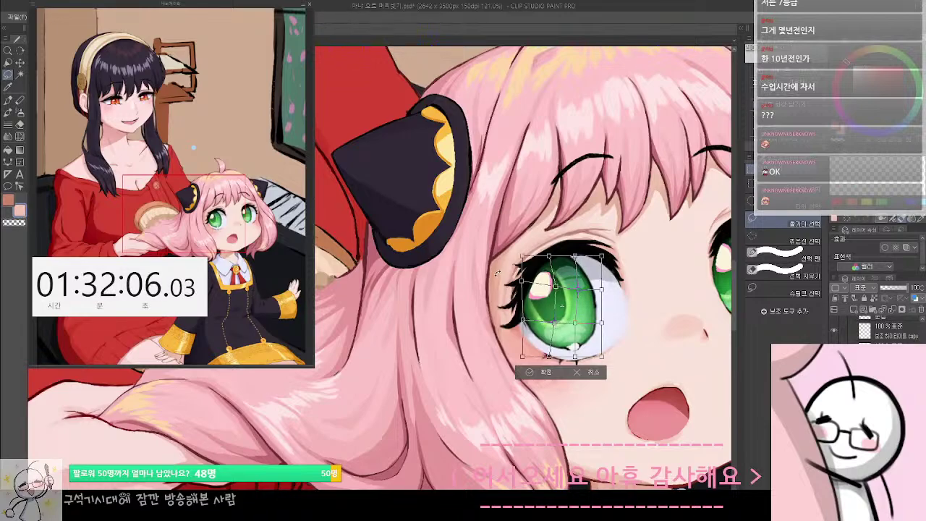
left_click_drag(523, 282, 528, 279)
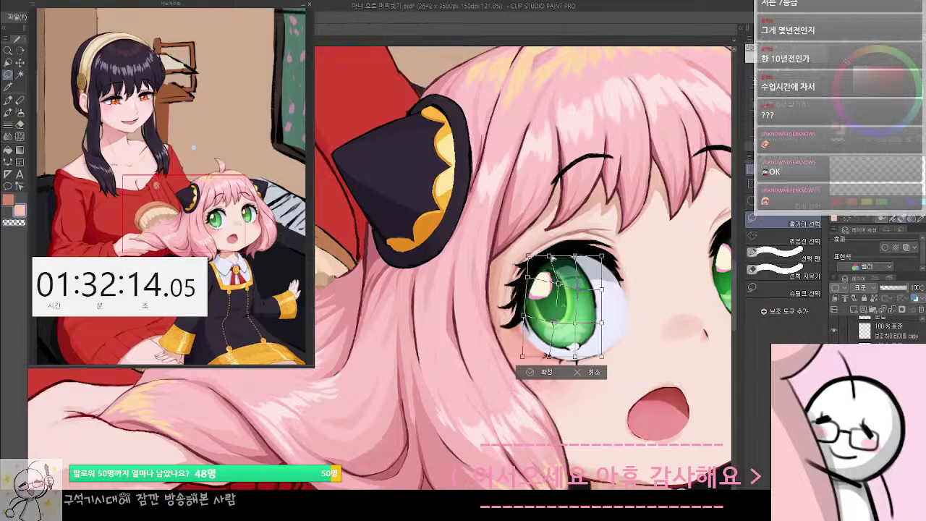
left_click_drag(549, 256, 556, 257)
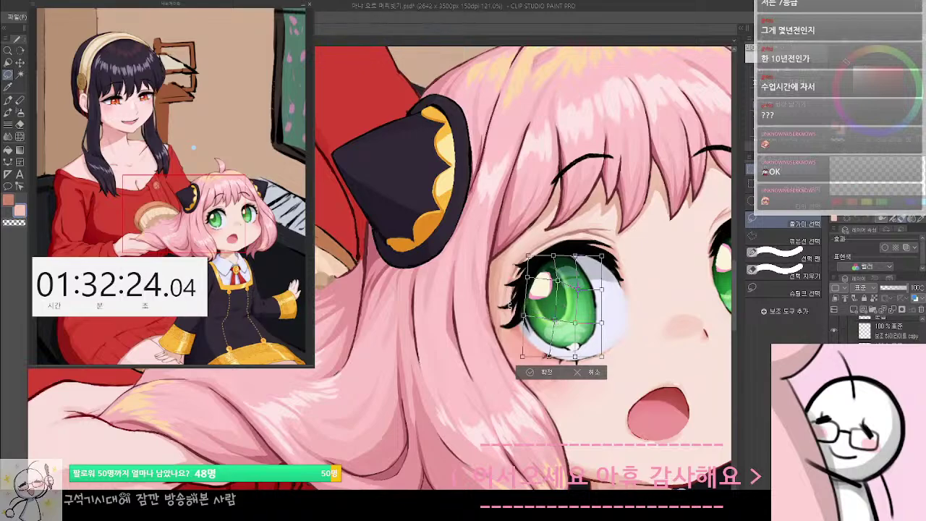
key("Return")
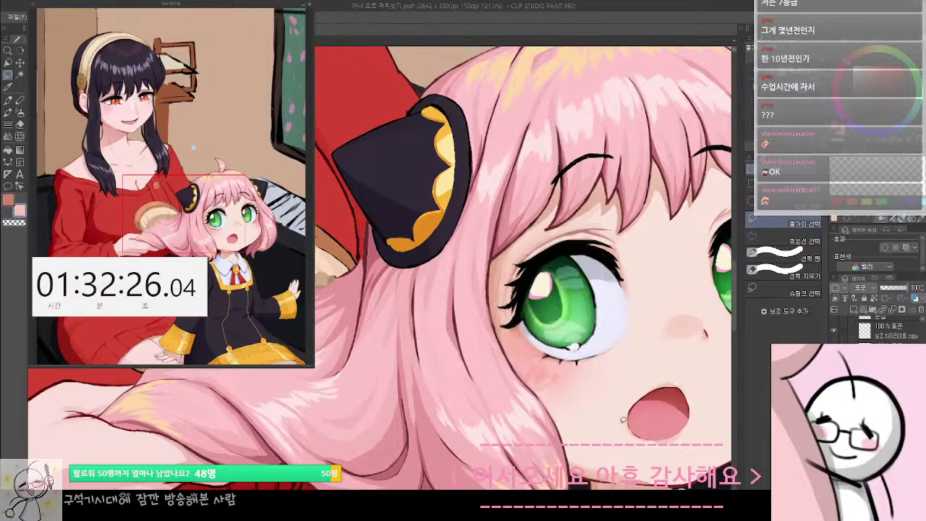
Clear the selection around the left-hand iris and compare the reshaped eye with its state before the warp
key("ctrl+z")
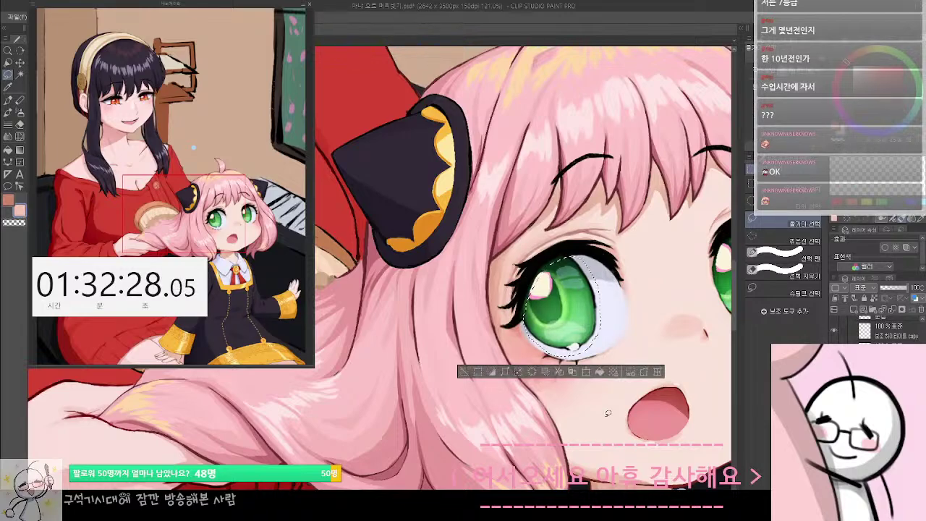
key("ctrl+d")
key("ctrl+z")
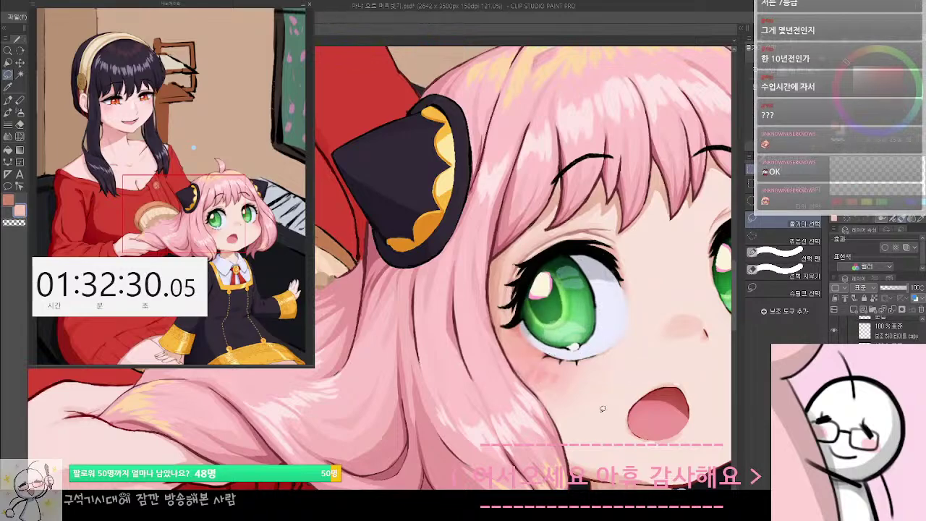
left_click_drag(594, 410, 502, 370)
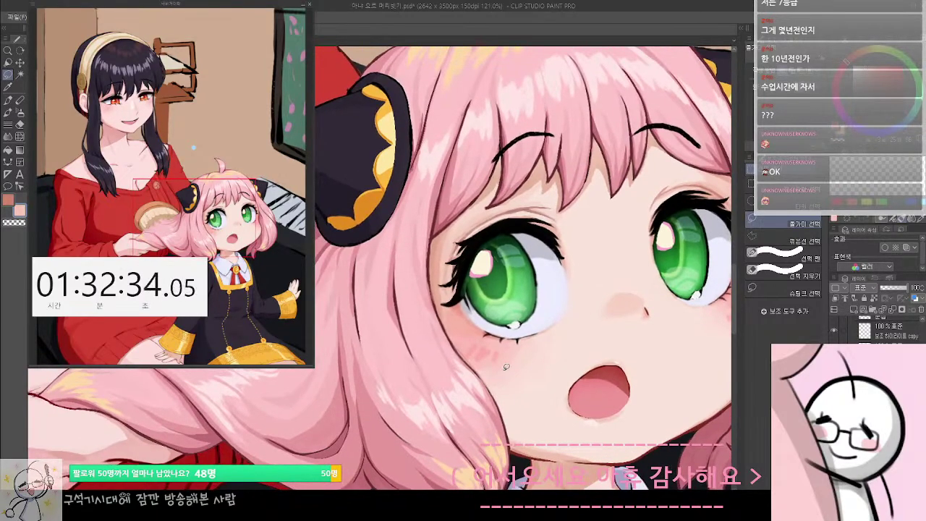
scroll(492, 228, "up", 1)
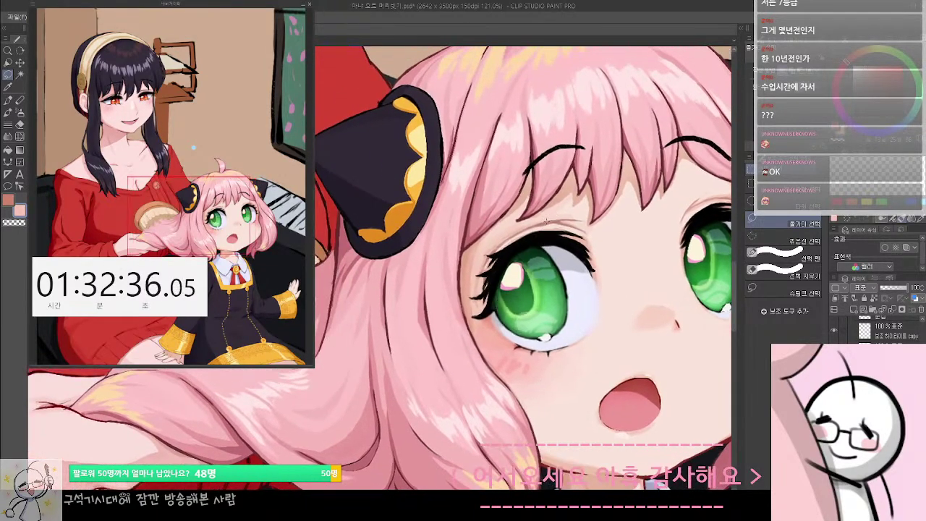
key("ctrl+z")
left_click_drag(515, 260, 501, 239)
Retouch the outer edge of the left-hand iris and eye white with sampled eye-white, dark lash and green colours
key("b")
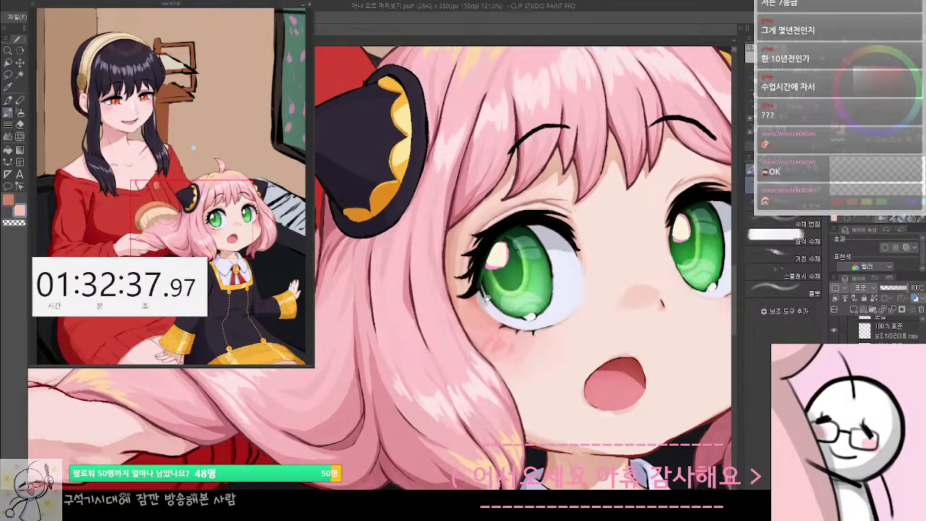
left_click_drag(489, 290, 515, 303)
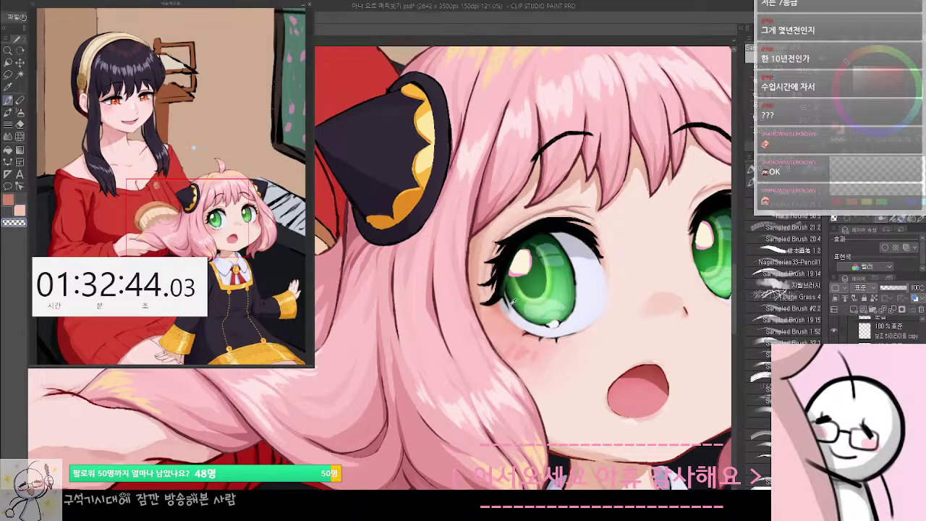
left_click(510, 305, "alt")
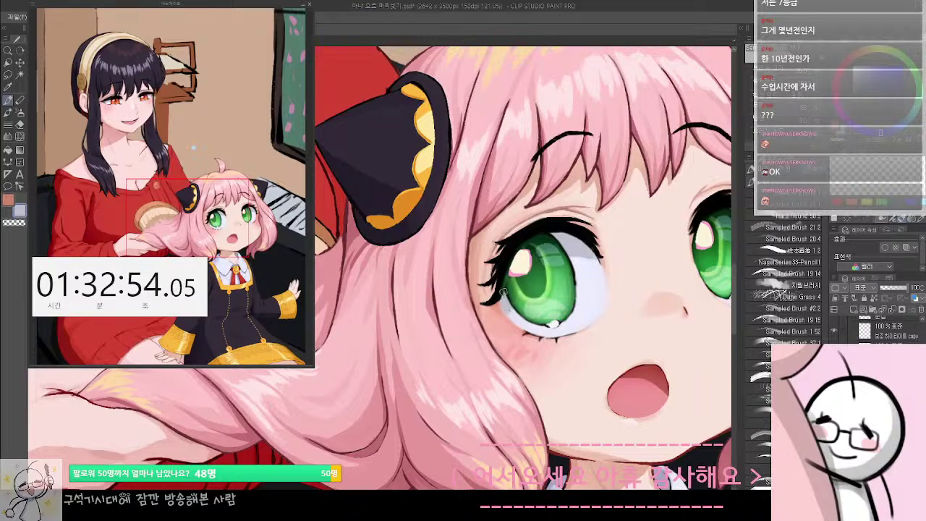
left_click(505, 297, "alt")
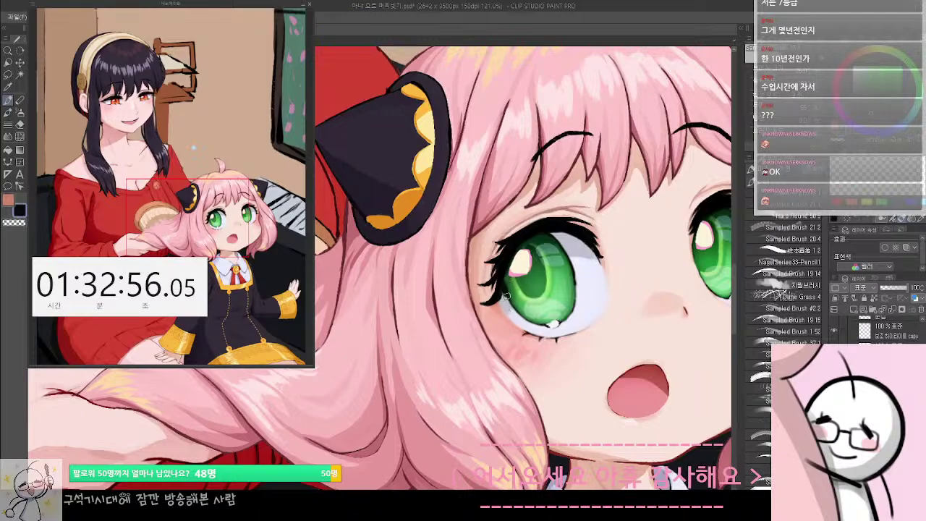
left_click(511, 280, "alt")
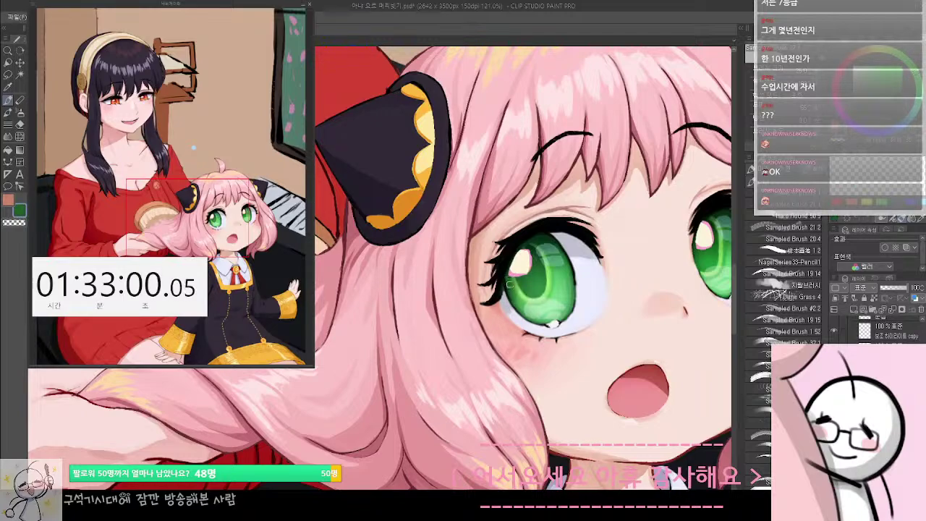
left_click(502, 287, "alt")
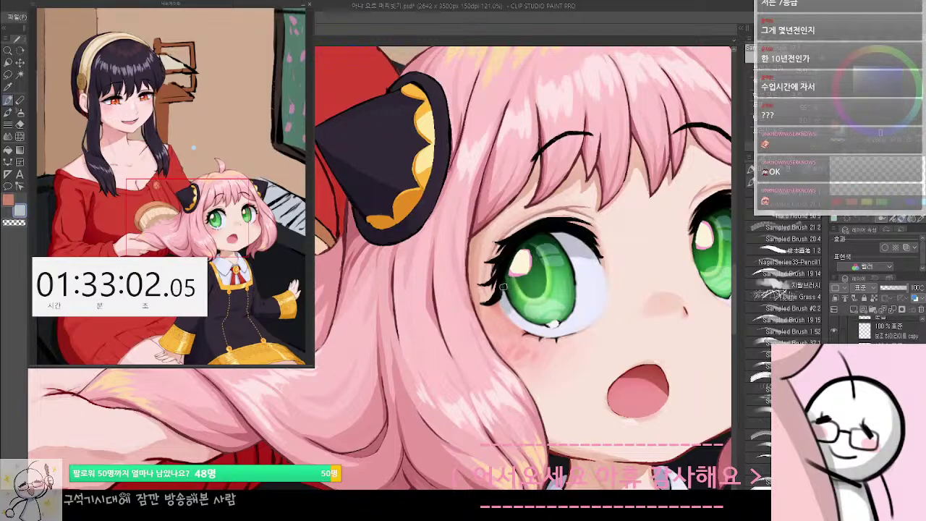
left_click_drag(507, 312, 483, 237)
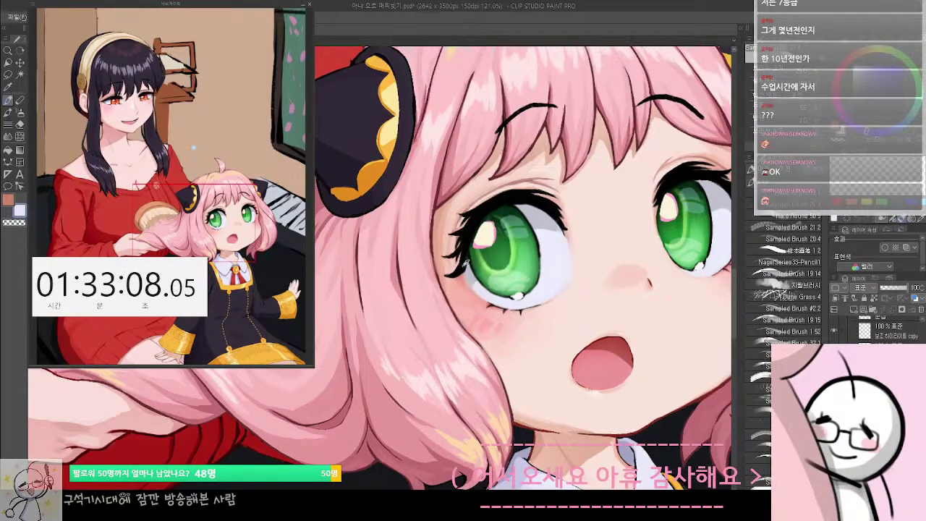
Clean up the left-hand eye's outer lower corner with sampled lash, skin-pink and eye-white colours
left_click(460, 268, "alt")
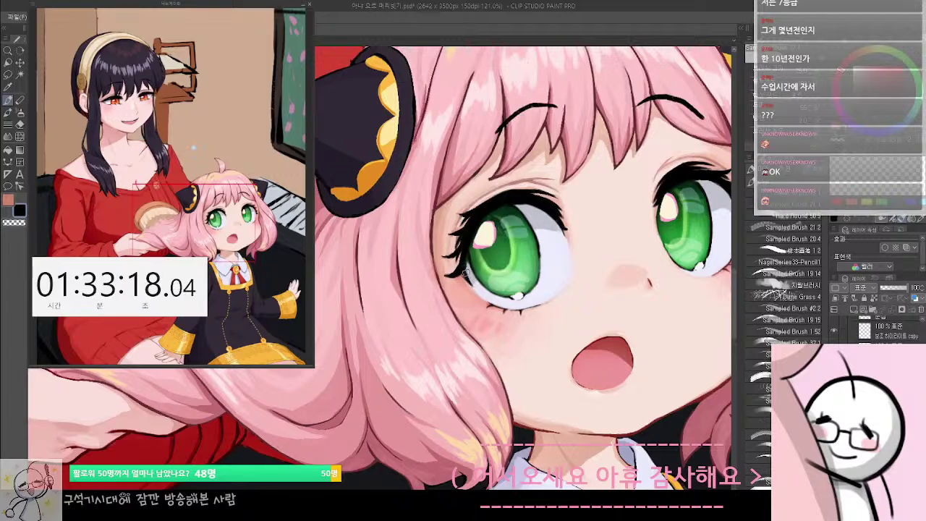
key("x")
left_click(467, 280, "alt")
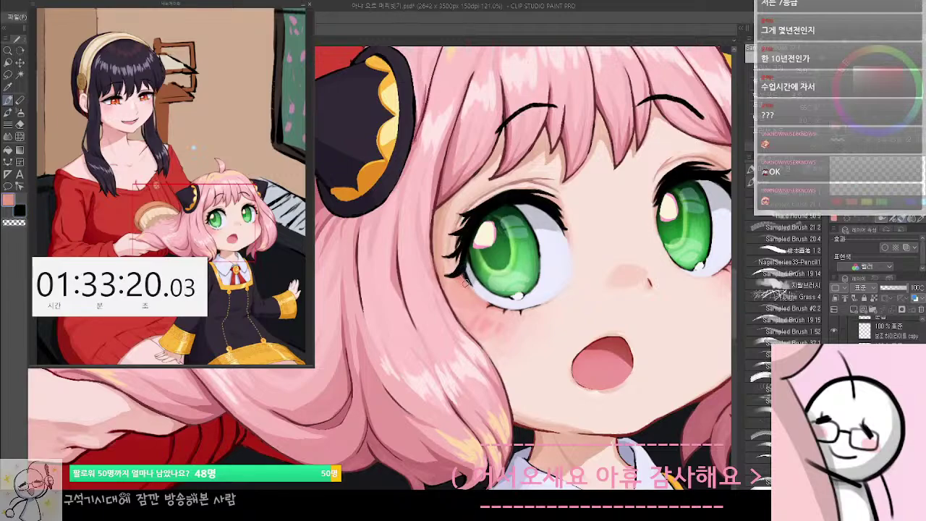
left_click(470, 284, "alt")
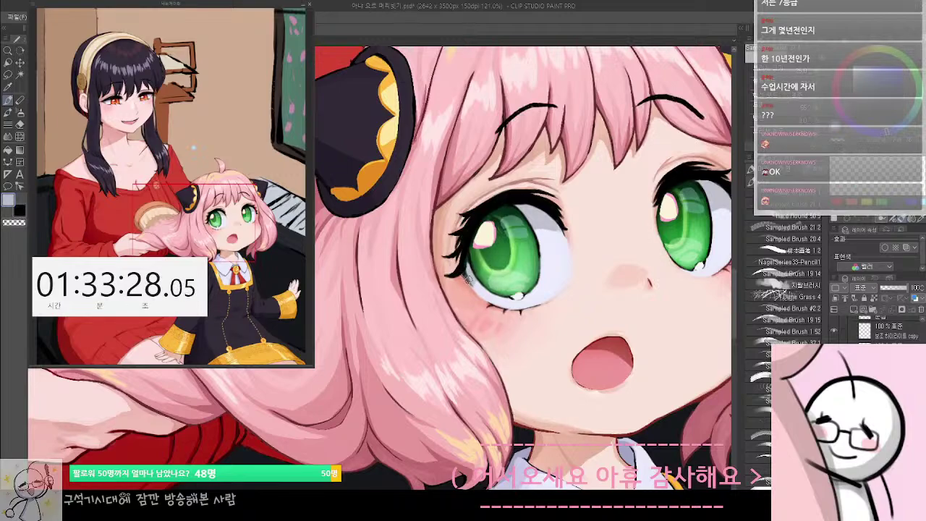
left_click_drag(545, 305, 460, 289)
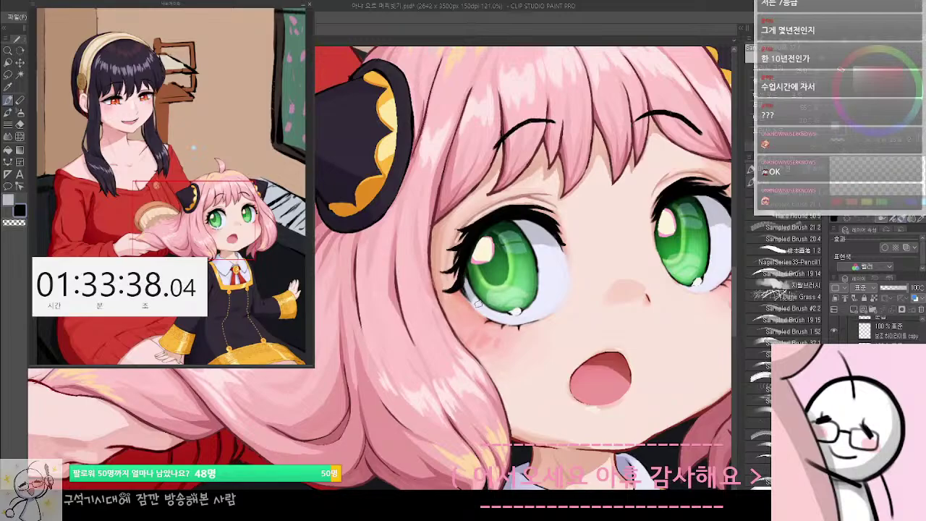
Touch up the outer edge of the child's right-hand eye with sampled skin-pink and eye-white colours
scroll(479, 304, "down", 2)
scroll(487, 330, "down", 1)
scroll(542, 338, "up", 2)
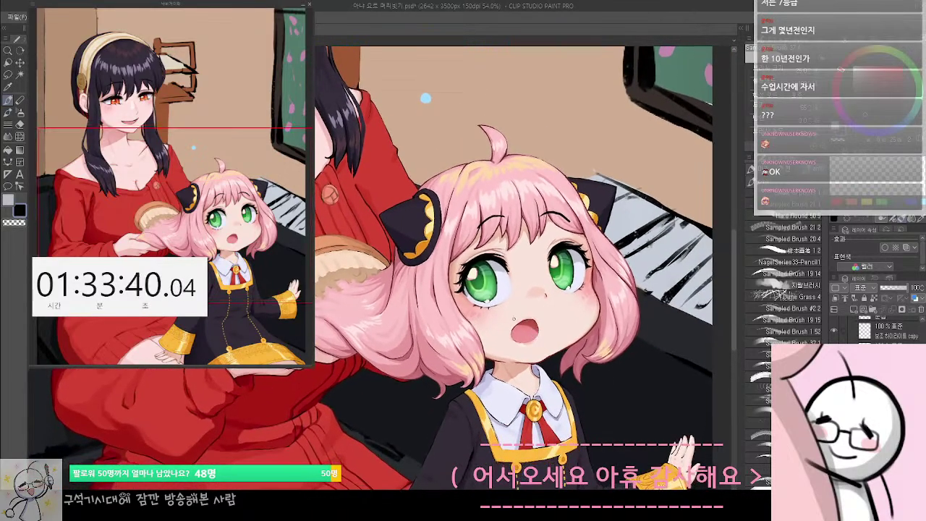
scroll(543, 327, "up", 4)
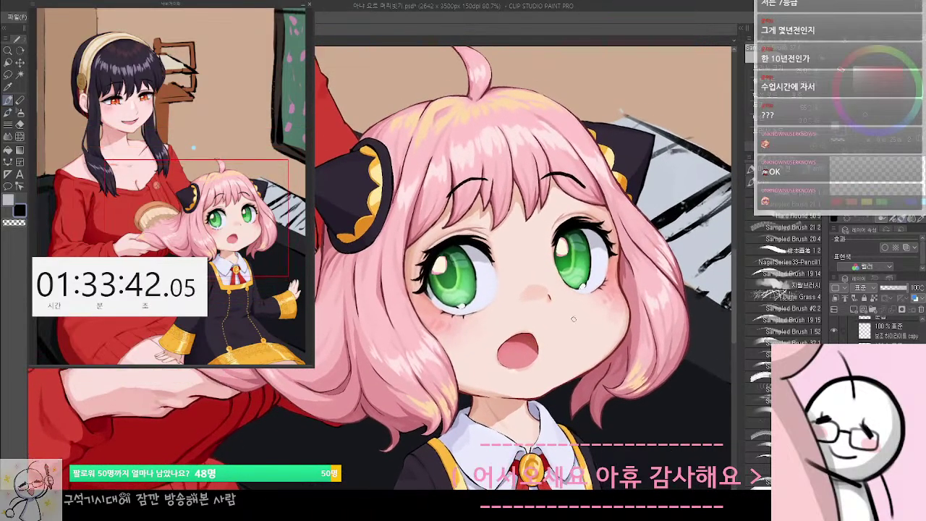
scroll(601, 288, "up", 2)
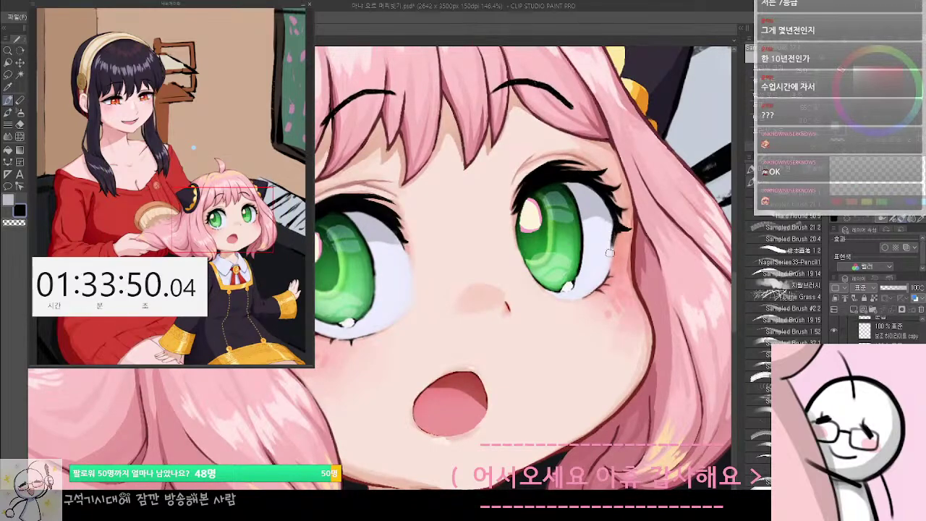
key("x")
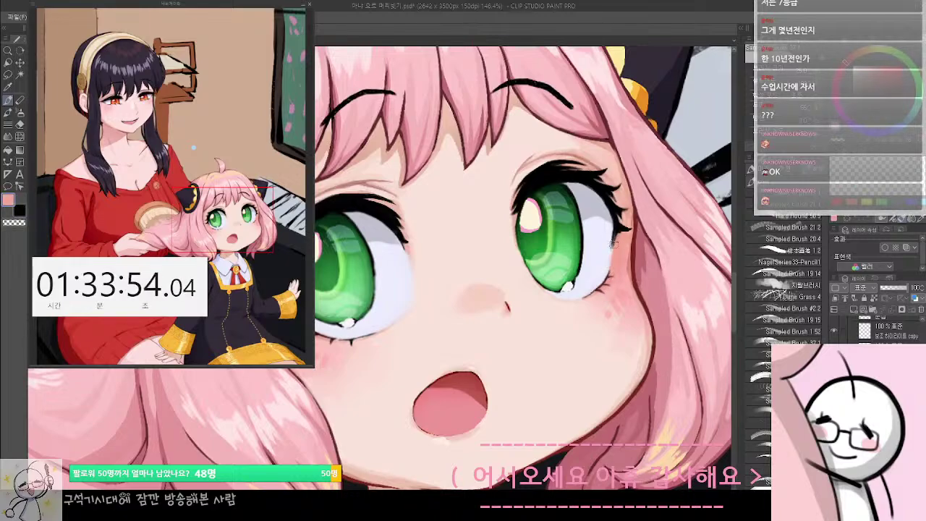
left_click(605, 260, "alt")
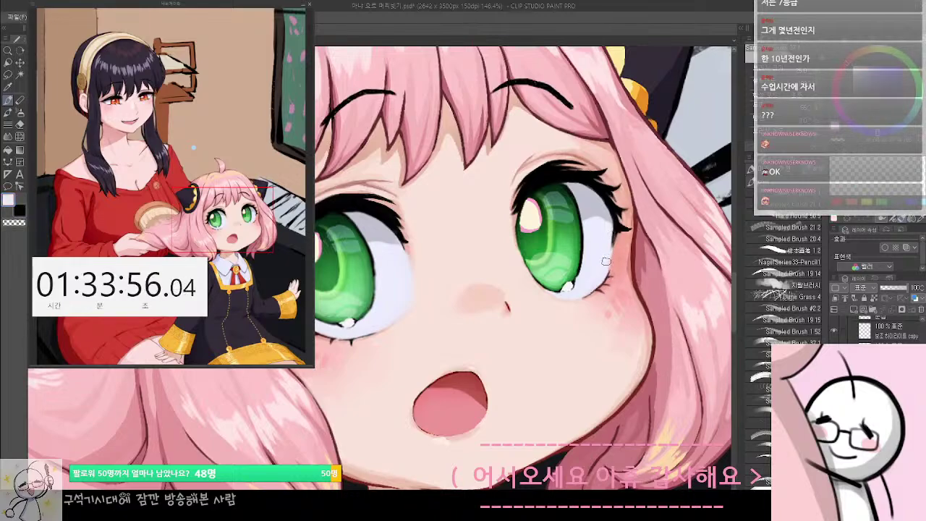
Examine the retouched eyes in the context of the whole two-character illustration
scroll(607, 214, "down", 5)
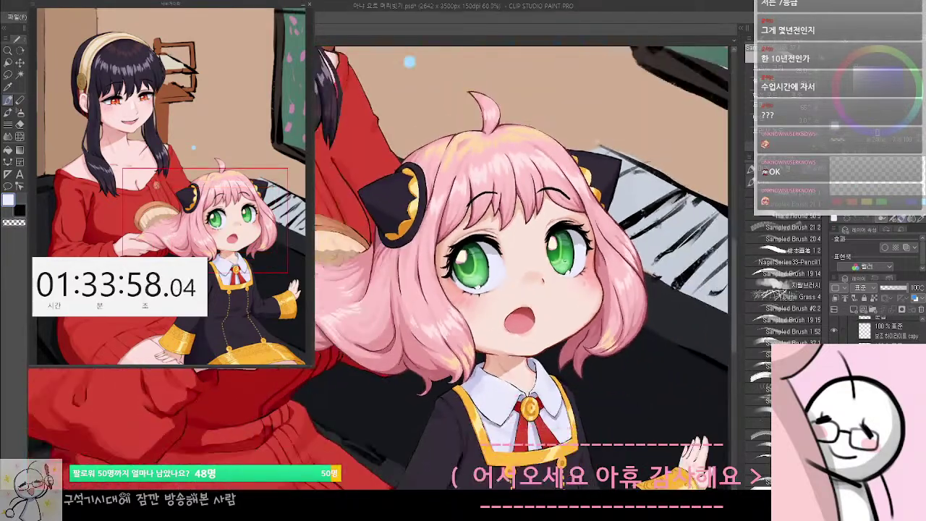
scroll(426, 81, "down", 4)
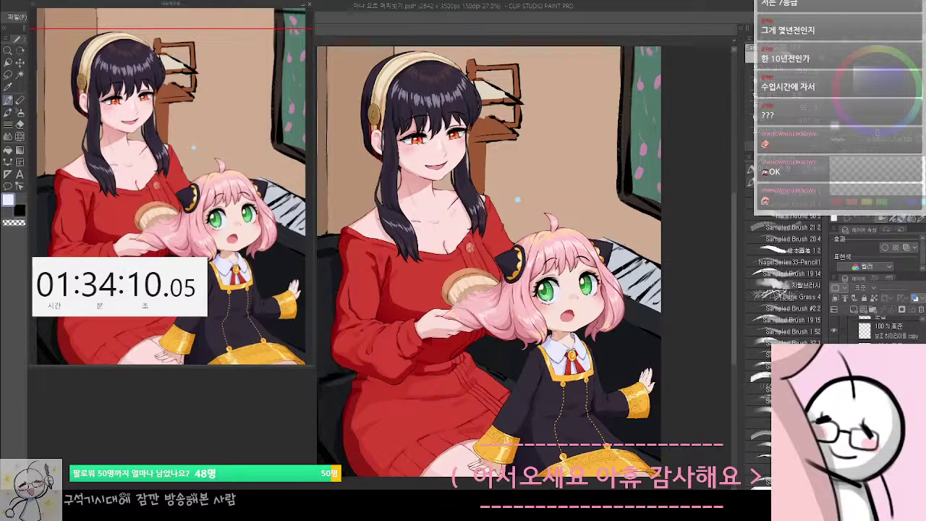
left_click_drag(668, 397, 662, 374)
scroll(875, 329, "up", 2)
scroll(875, 329, "down", 5)
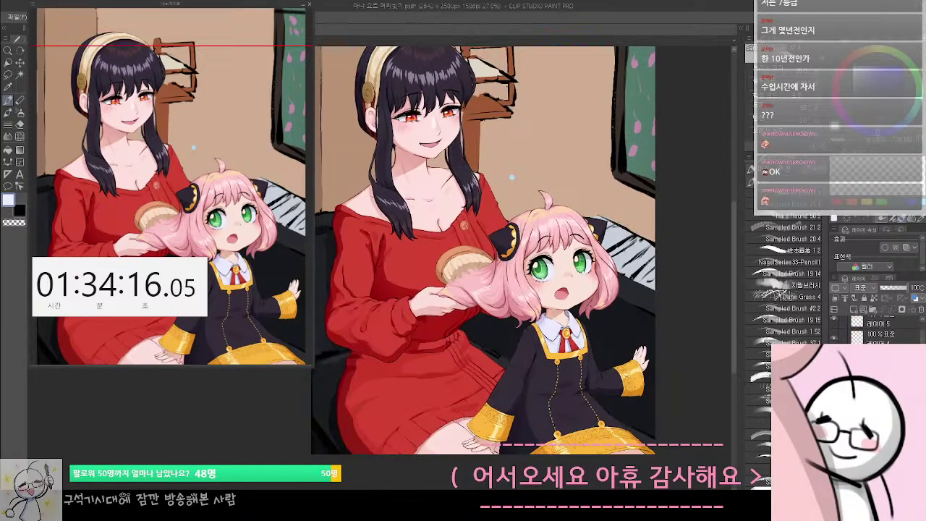
Compare the whole illustration with and without its warm glow and lighting effects
key("ctrl+z")
key("ctrl+y")
key("ctrl+z")
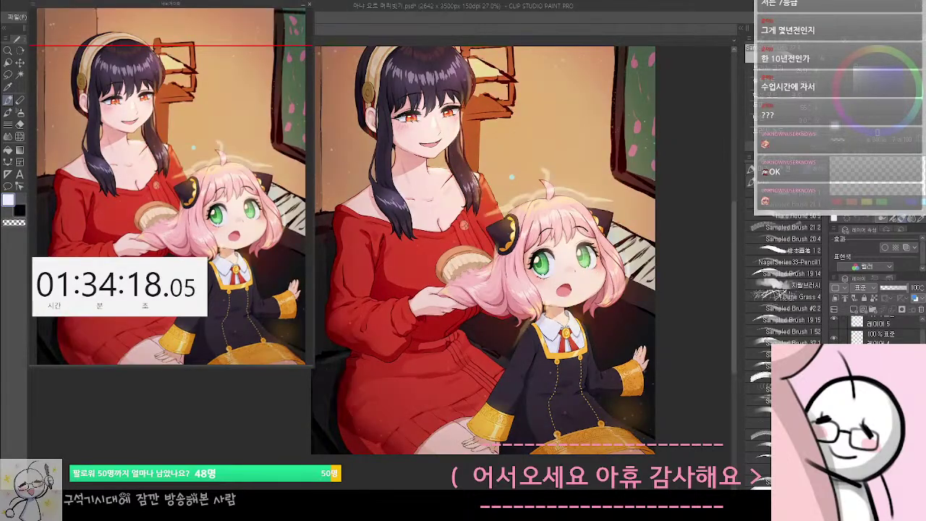
key("ctrl+y")
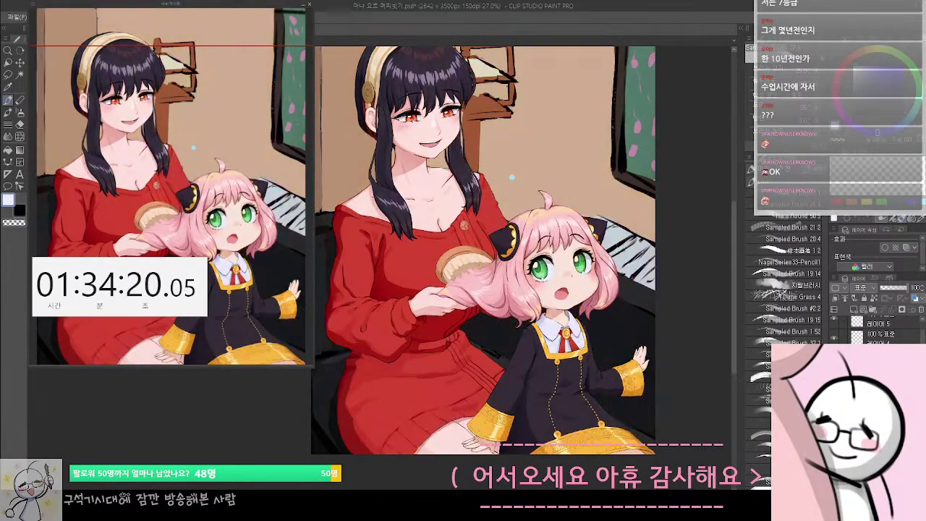
key("ctrl+z")
key("ctrl+y")
Examine the child's eyes and mouth up close and in the context of the whole illustration
scroll(877, 329, "down", 2)
scroll(877, 329, "up", 2)
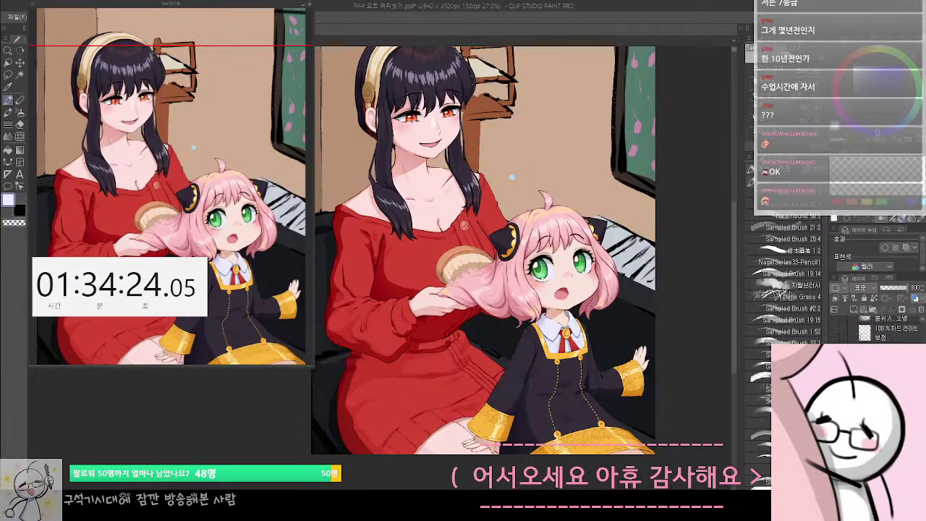
scroll(879, 329, "down", 3)
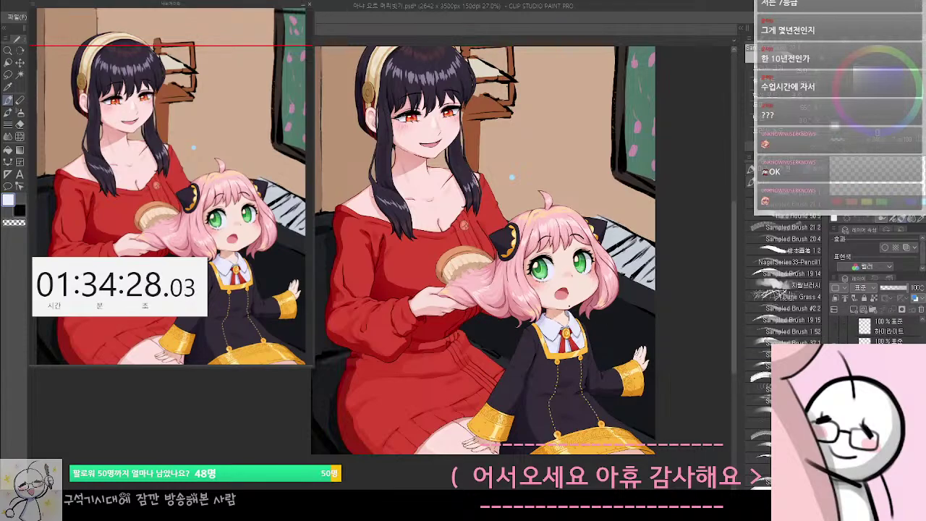
scroll(563, 279, "up", 4)
scroll(600, 359, "up", 2)
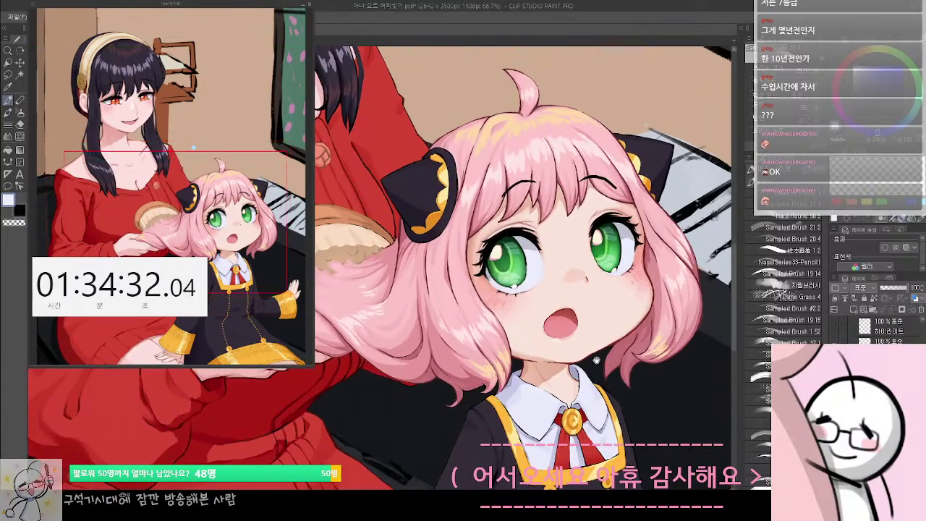
left_click_drag(597, 360, 616, 379)
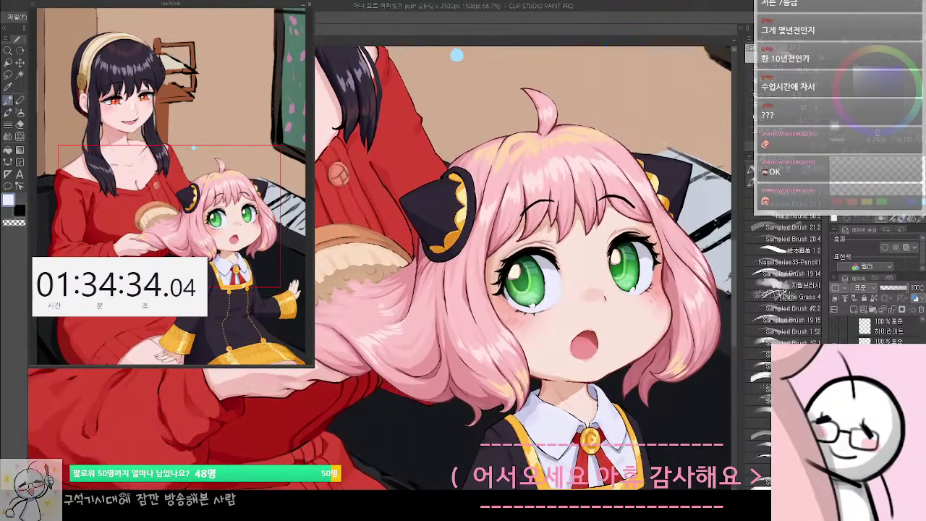
scroll(487, 262, "down", 5)
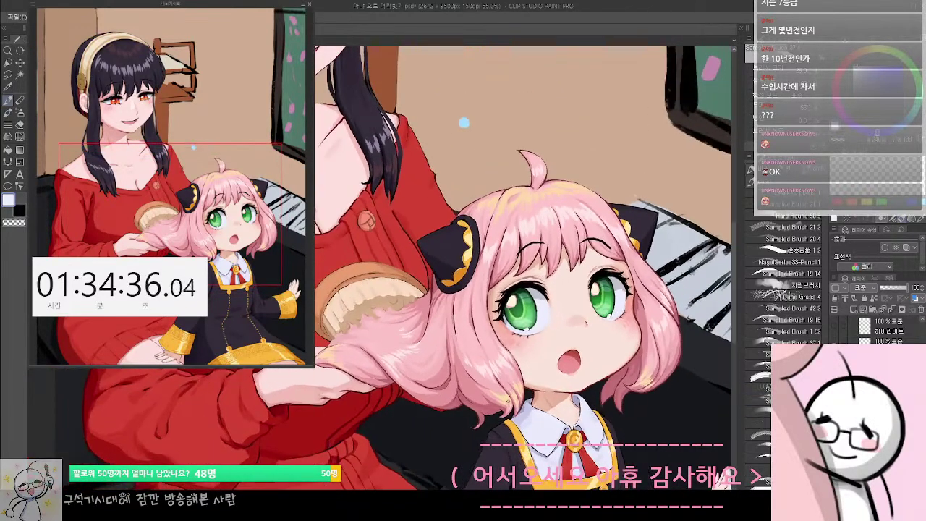
scroll(484, 263, "down", 2)
scroll(502, 227, "up", 3)
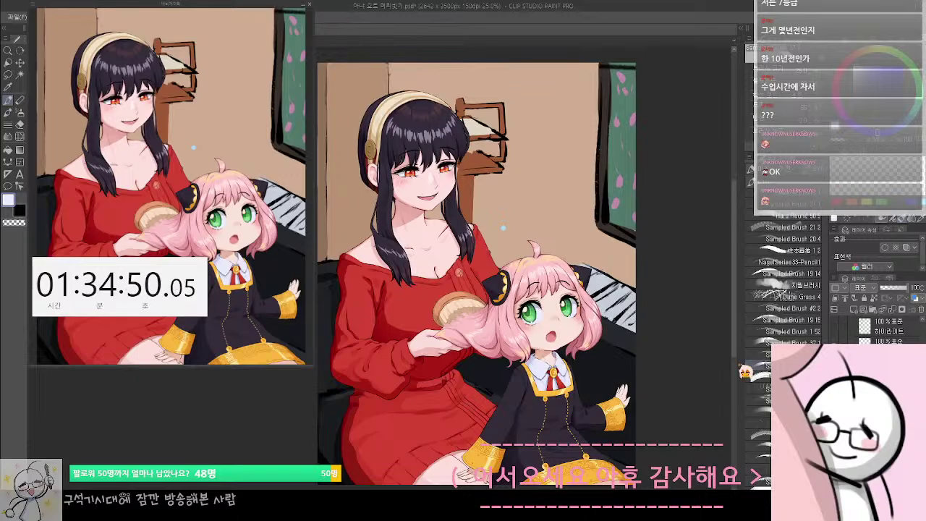
Transform the child's mouth to sit slightly higher and toward the right-hand cheek, and check it against both characters
scroll(605, 337, "up", 6)
key("ctrl+t")
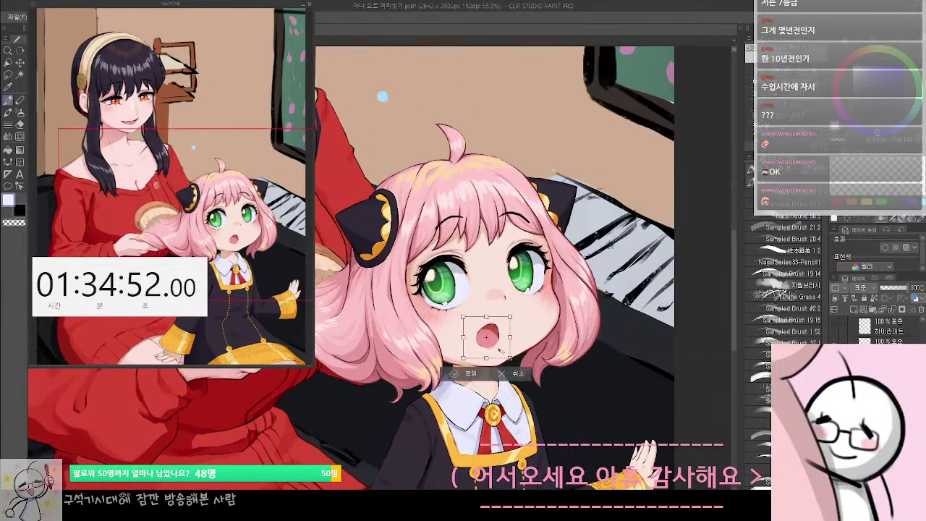
left_click_drag(502, 349, 505, 347)
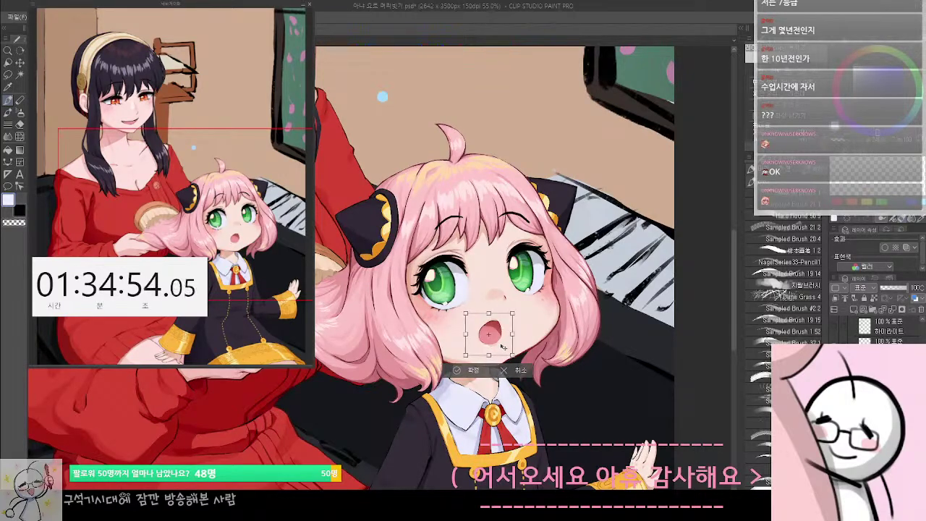
key("Return")
scroll(579, 369, "down", 3)
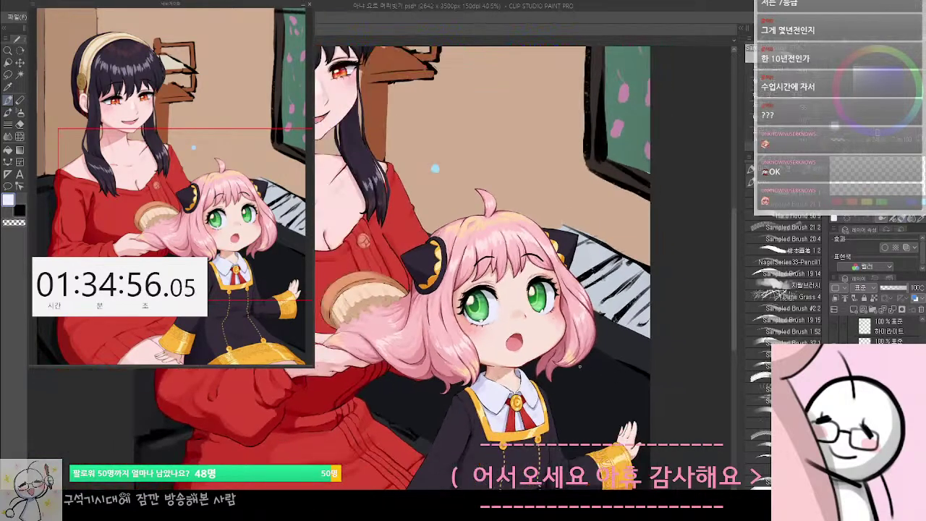
left_click_drag(548, 388, 566, 376)
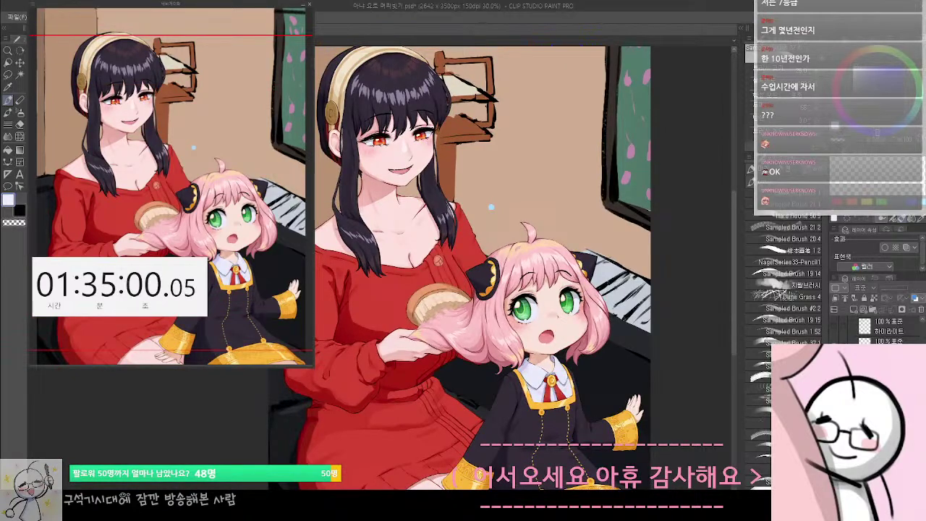
left_click_drag(676, 443, 700, 432)
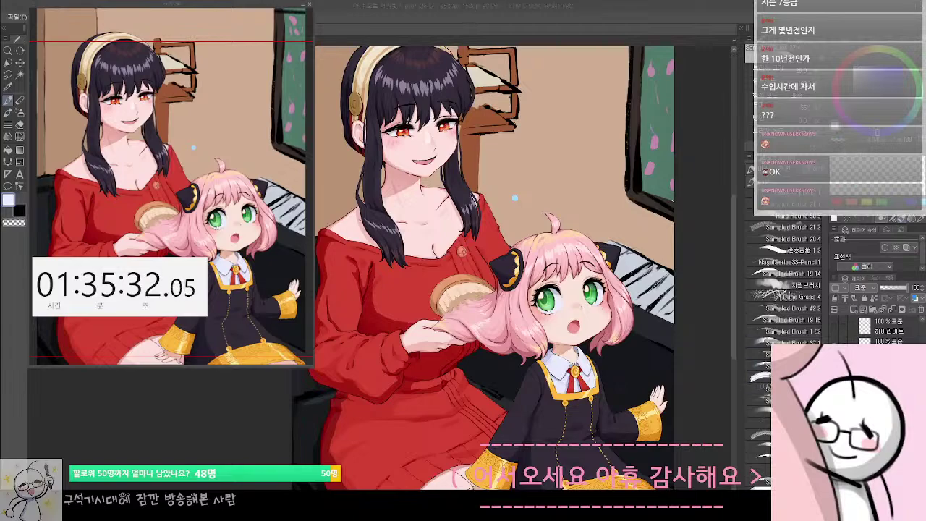
Try a larger, wider mouth on the child by scaling it toward the left-hand cheek and chin
scroll(586, 324, "down", 2)
scroll(586, 324, "up", 6)
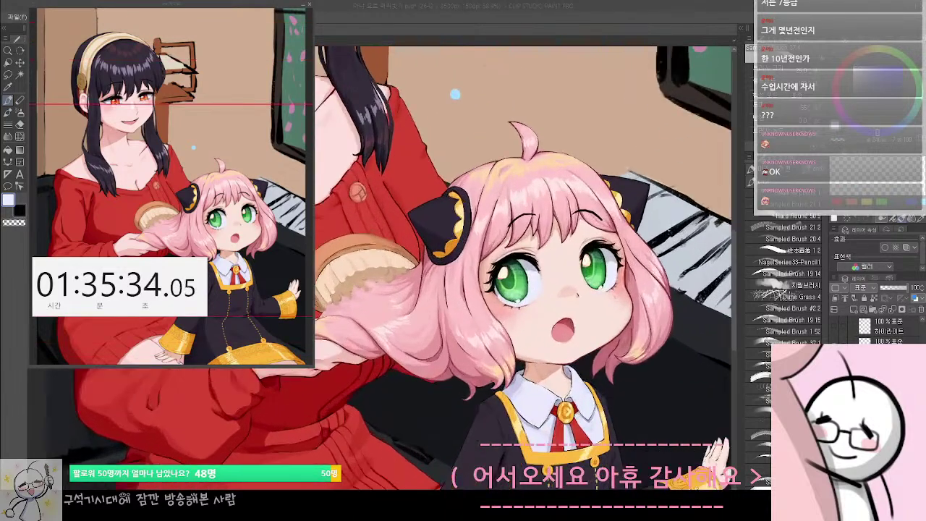
scroll(583, 345, "down", 3)
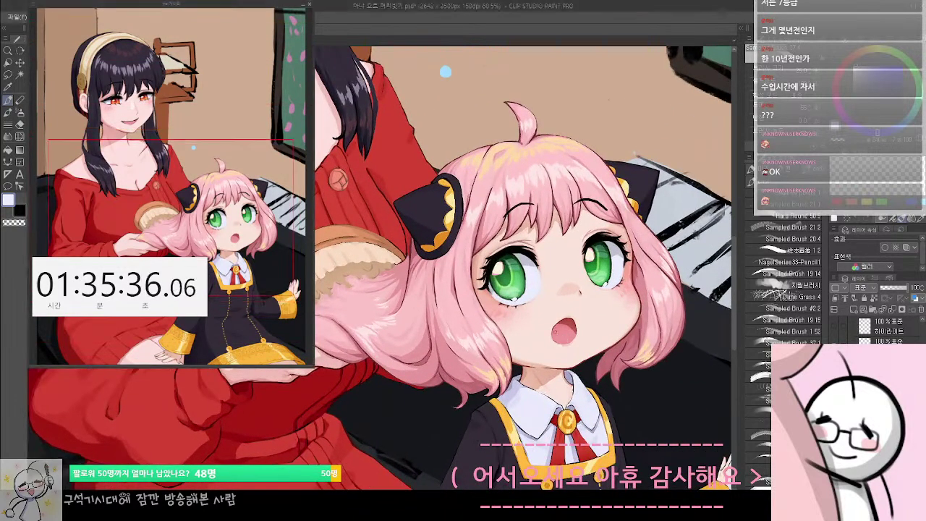
scroll(582, 312, "up", 1)
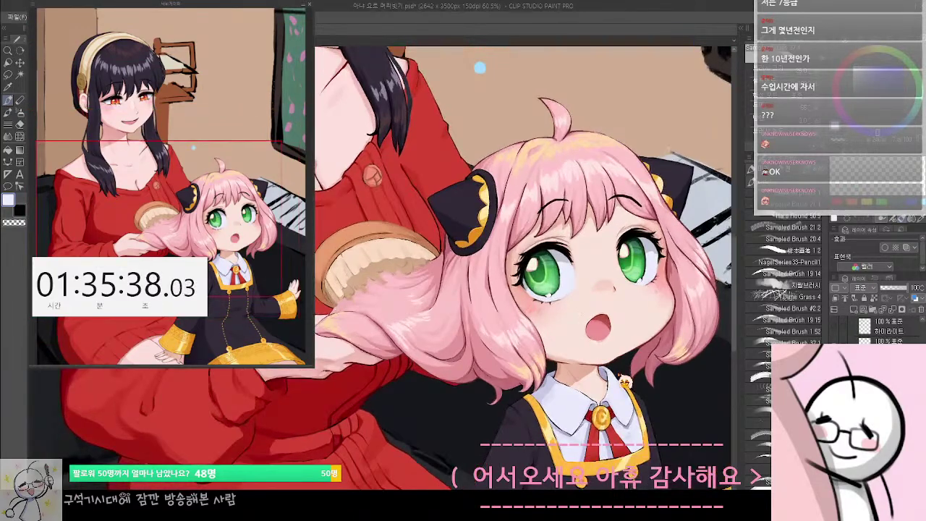
key("ctrl+t")
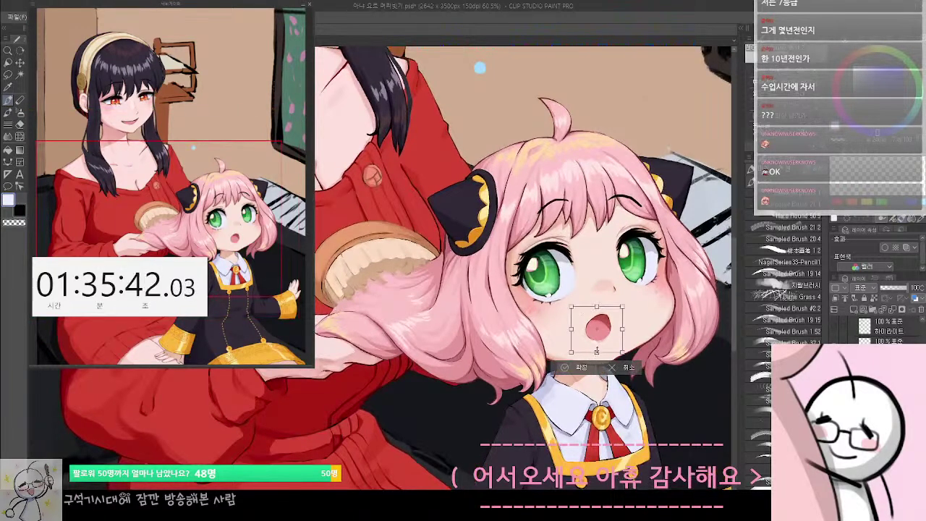
left_click(611, 368)
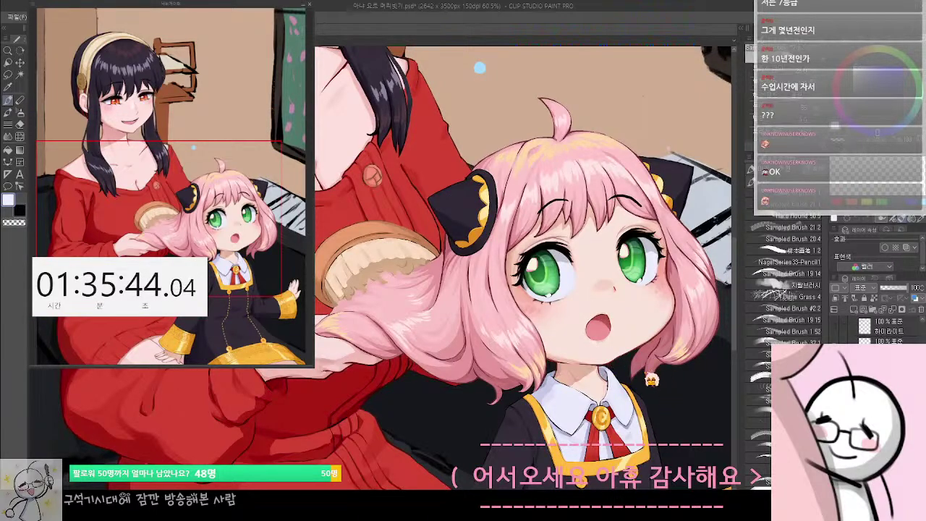
key("ctrl+t")
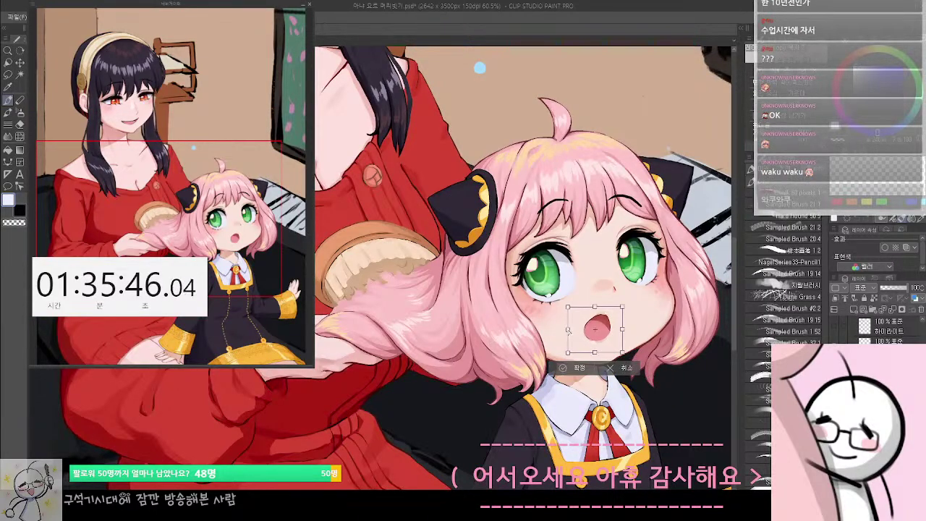
left_click_drag(571, 329, 584, 362)
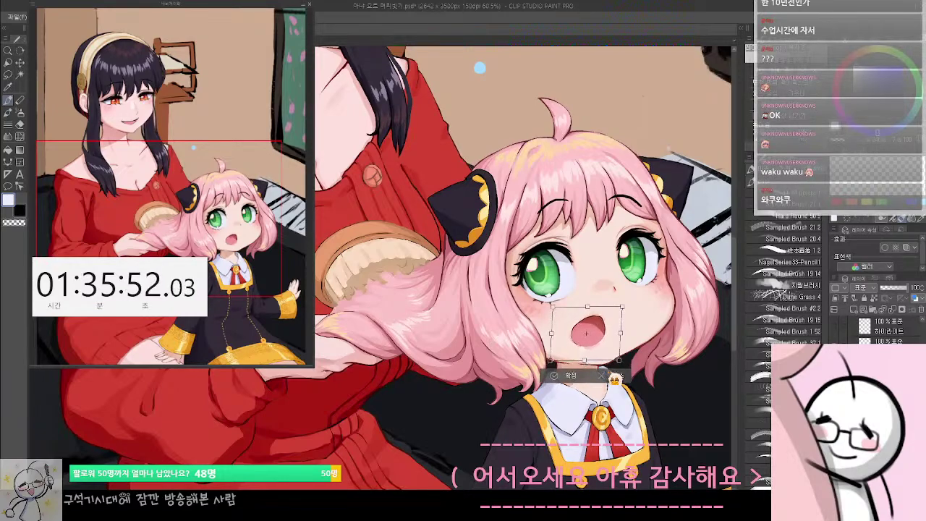
key("Return")
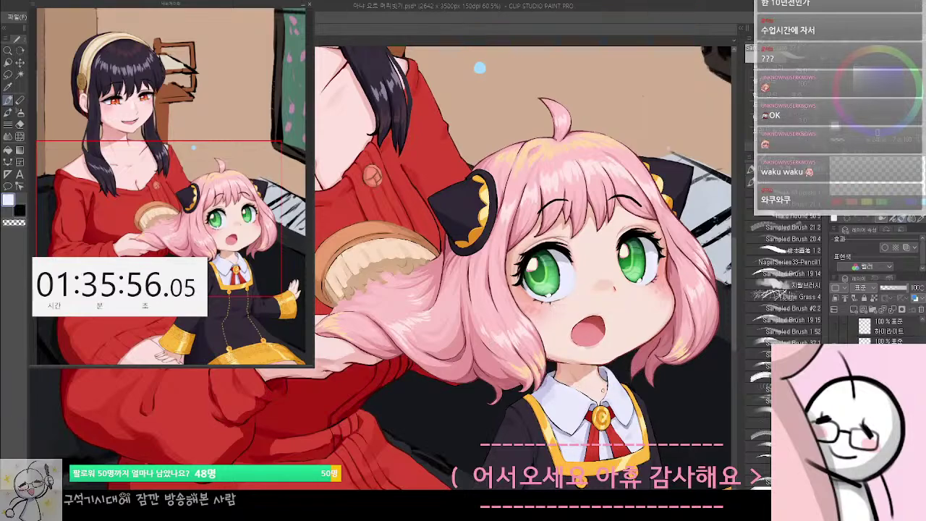
Try scaling the child's mouth up further with its centre slightly lower on the face
scroll(599, 332, "down", 5)
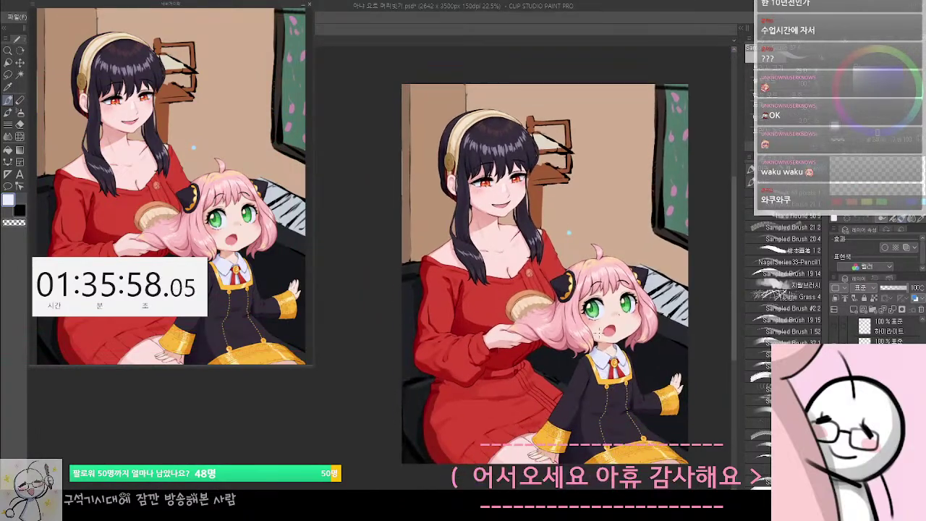
scroll(599, 332, "up", 3)
key("ctrl+t")
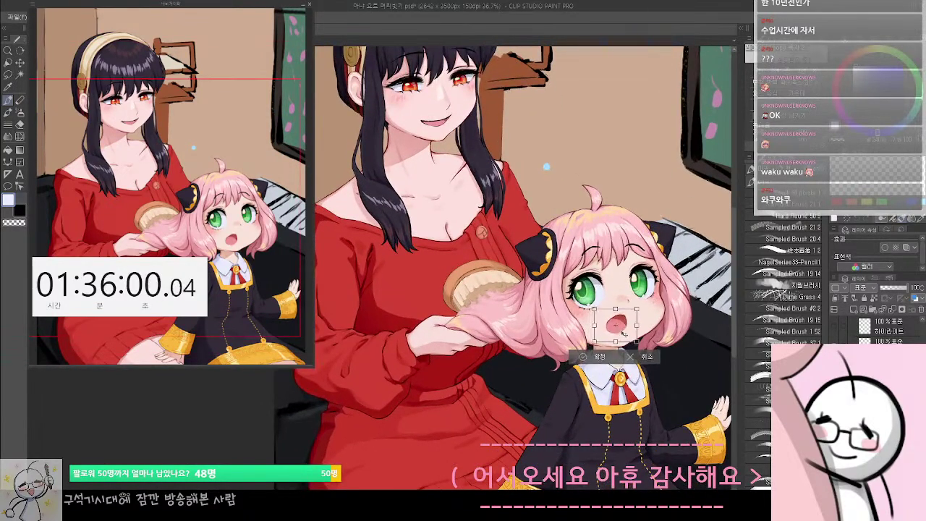
left_click_drag(595, 342, 638, 340)
key("Return")
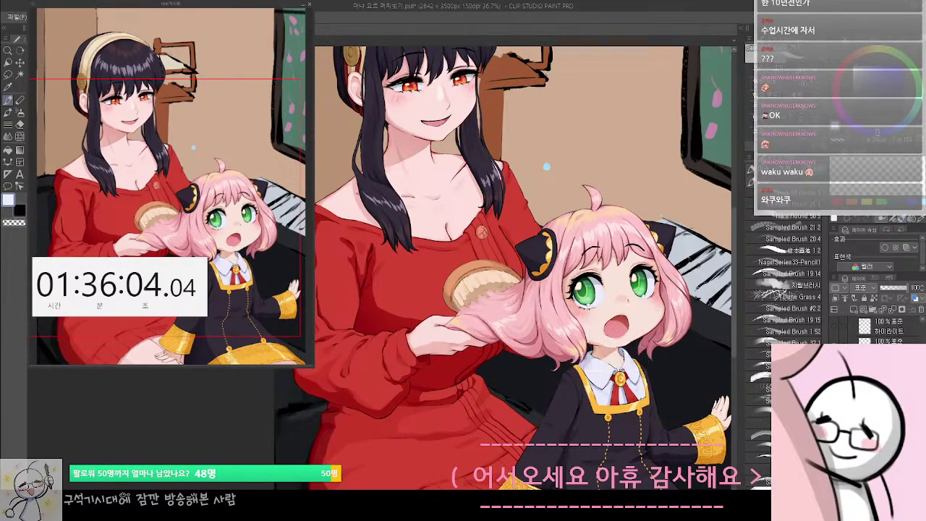
Check the enlarged mouth against the whole picture and undo the mouth enlargements
key("e")
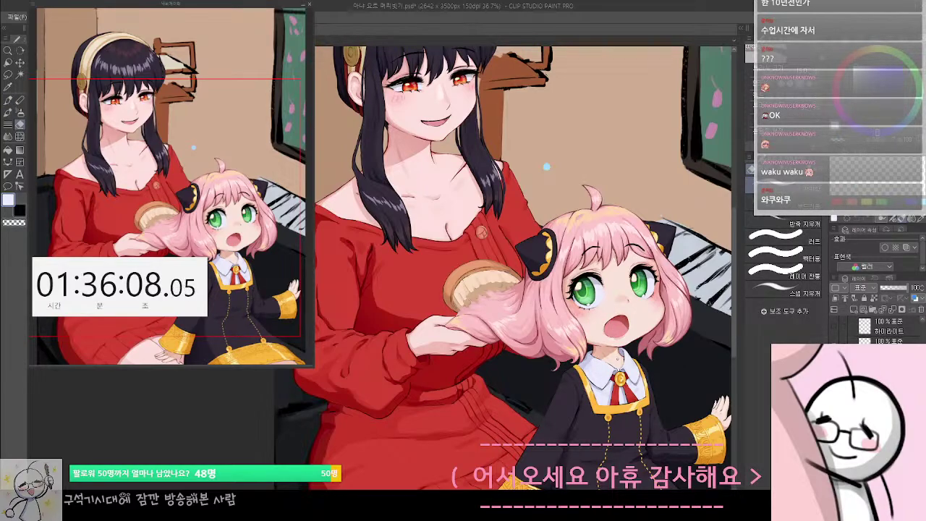
scroll(673, 356, "down", 1)
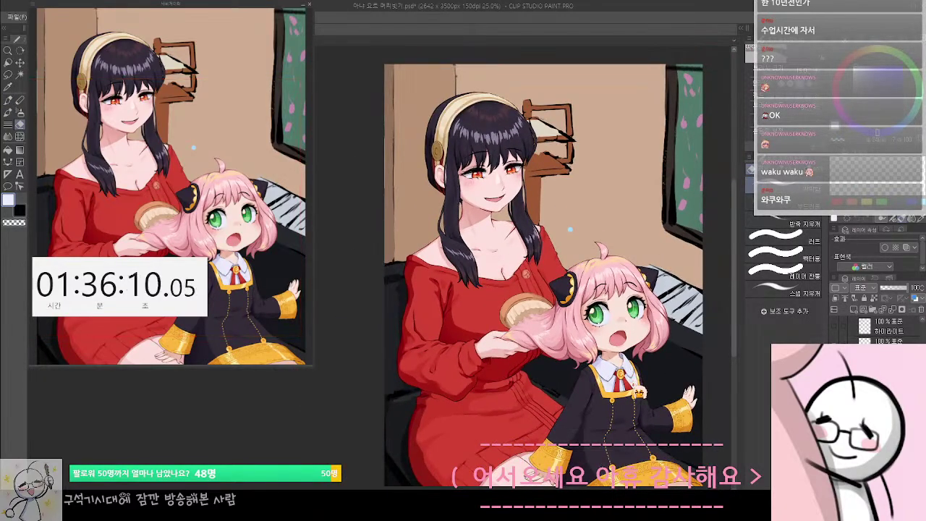
scroll(611, 350, "up", 1)
scroll(607, 366, "up", 2)
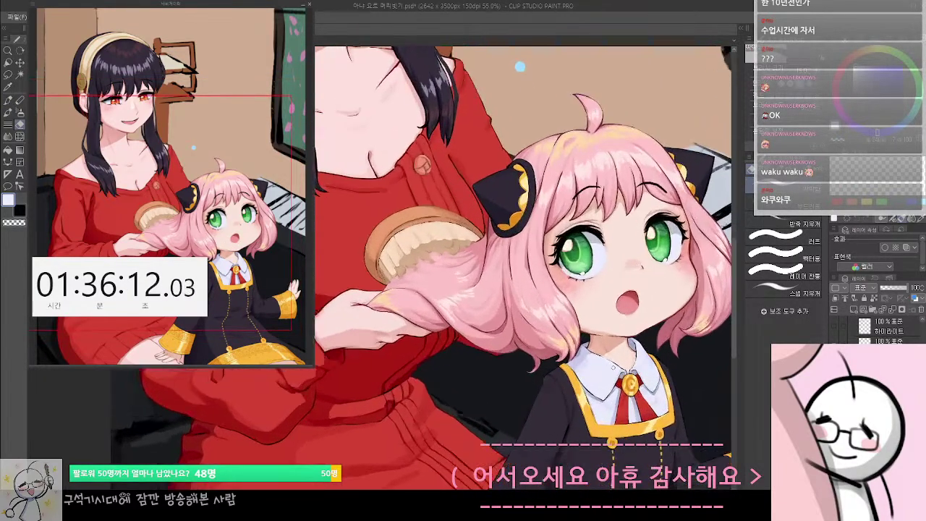
key("ctrl+z")
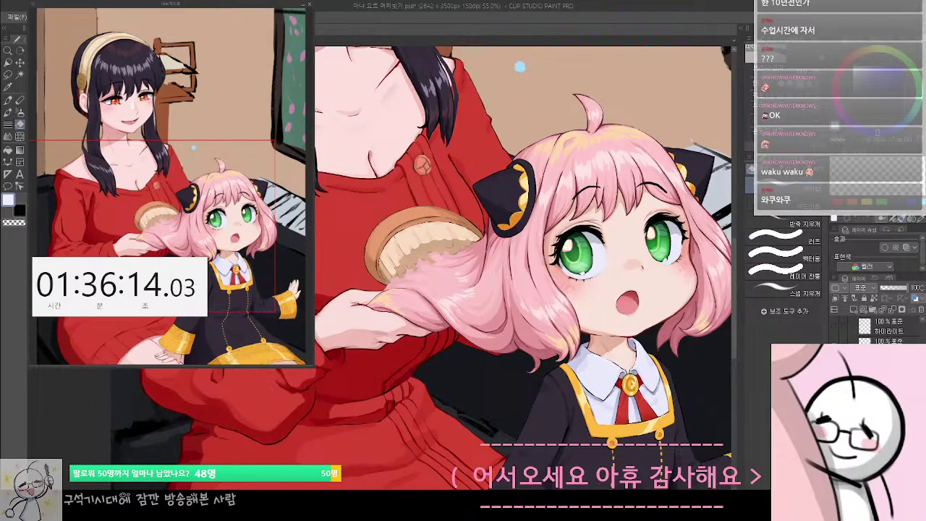
key("ctrl+z")
Try narrowing the child's mouth and shifting it slightly toward the left-hand cheek
scroll(595, 397, "down", 4)
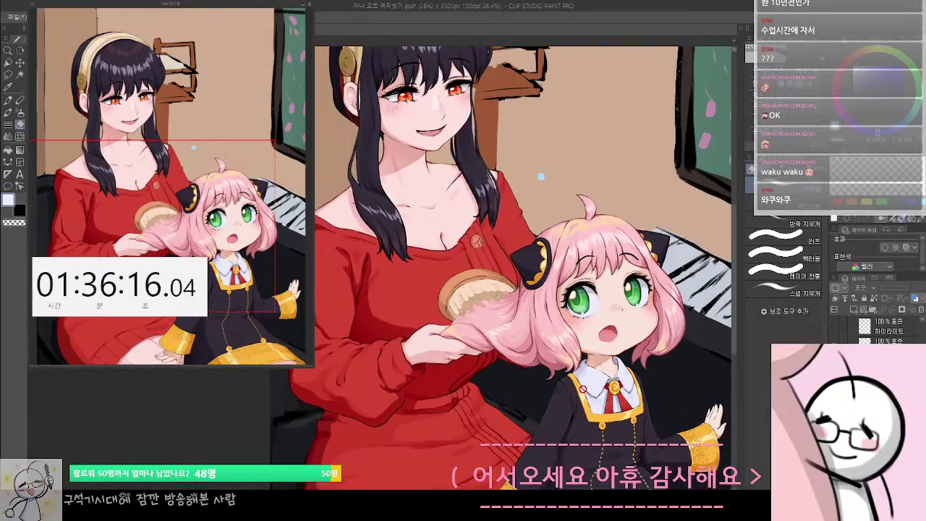
scroll(594, 398, "up", 2)
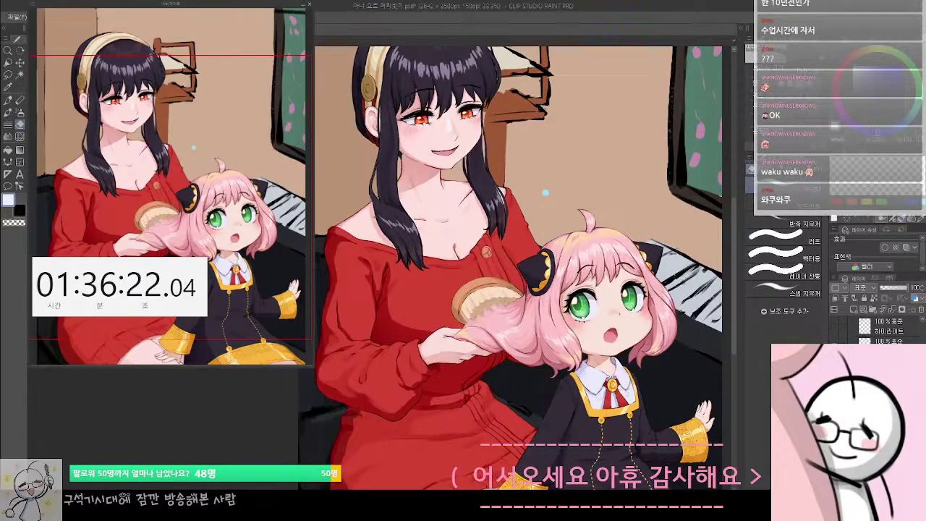
scroll(571, 354, "up", 4)
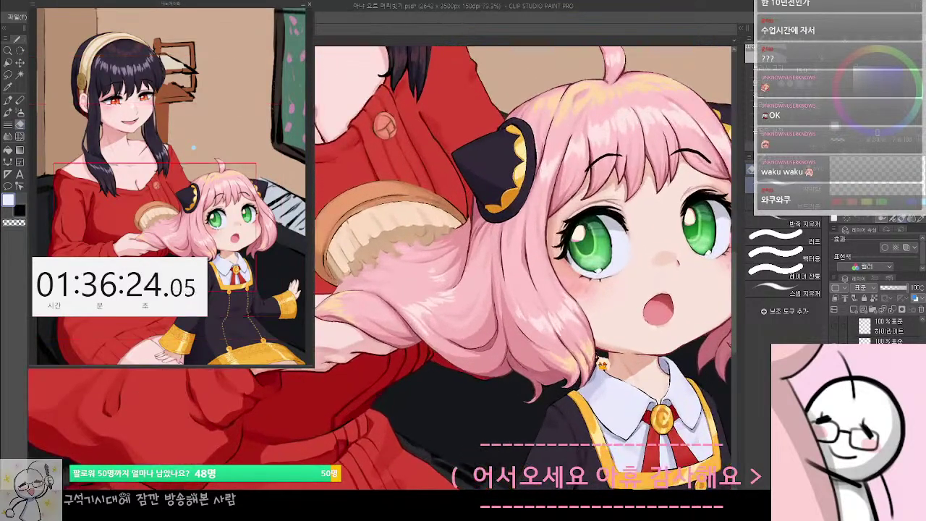
key("ctrl+t")
left_click_drag(628, 313, 670, 321)
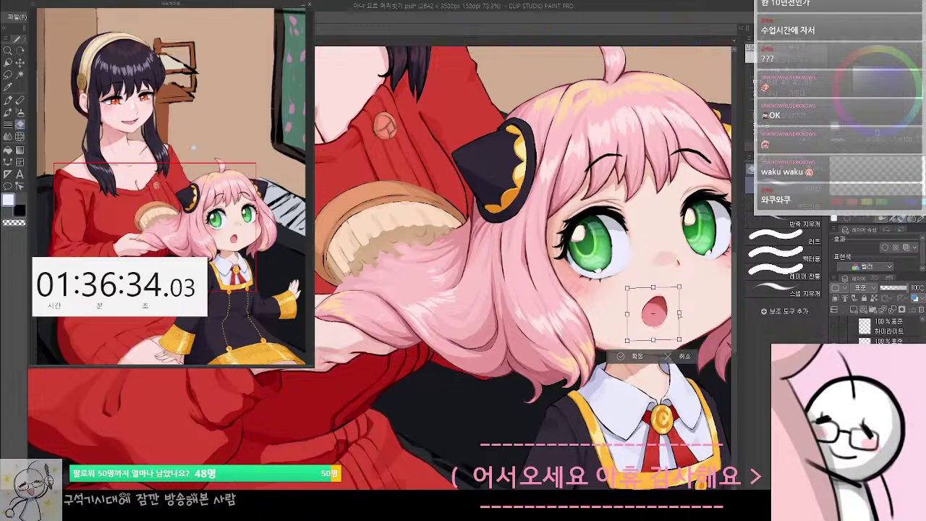
left_click_drag(680, 314, 655, 288)
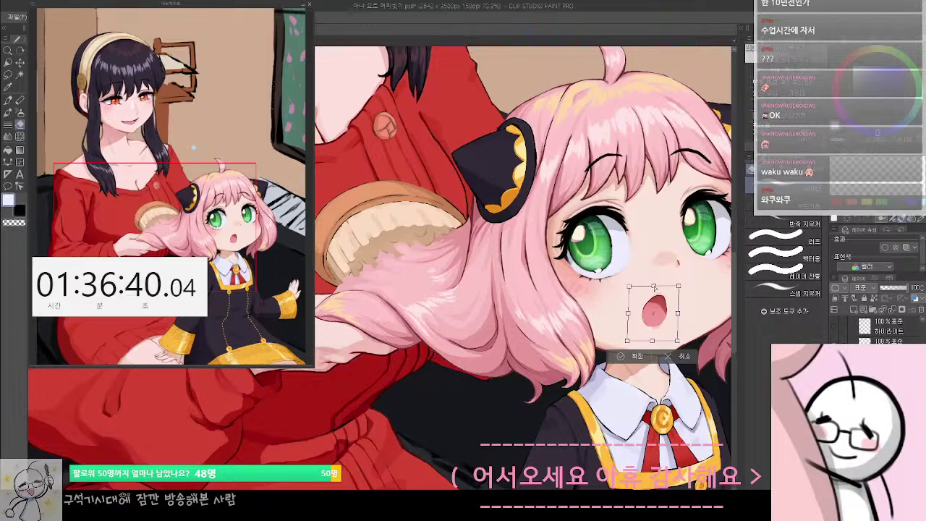
key("Return")
Check the narrowed mouth in the whole illustration and undo the last mouth transformation
scroll(651, 375, "down", 5)
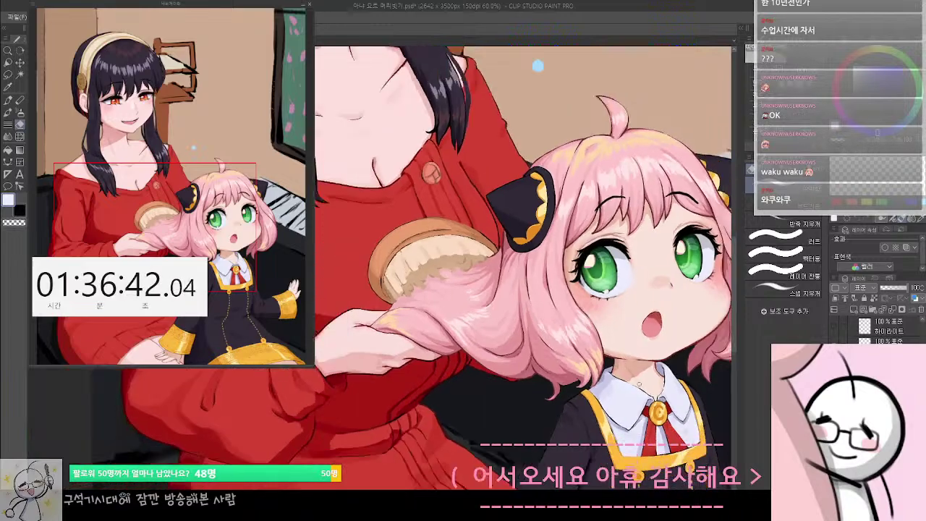
left_click_drag(621, 362, 553, 334)
key("ctrl+z")
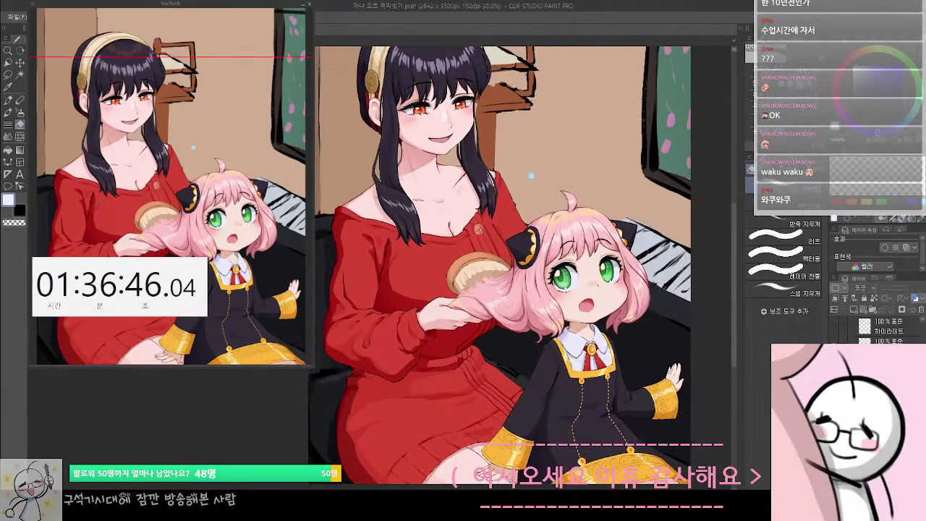
Transform the child's mouth for a slight placement adjustment on the face and apply it
scroll(629, 372, "down", 2)
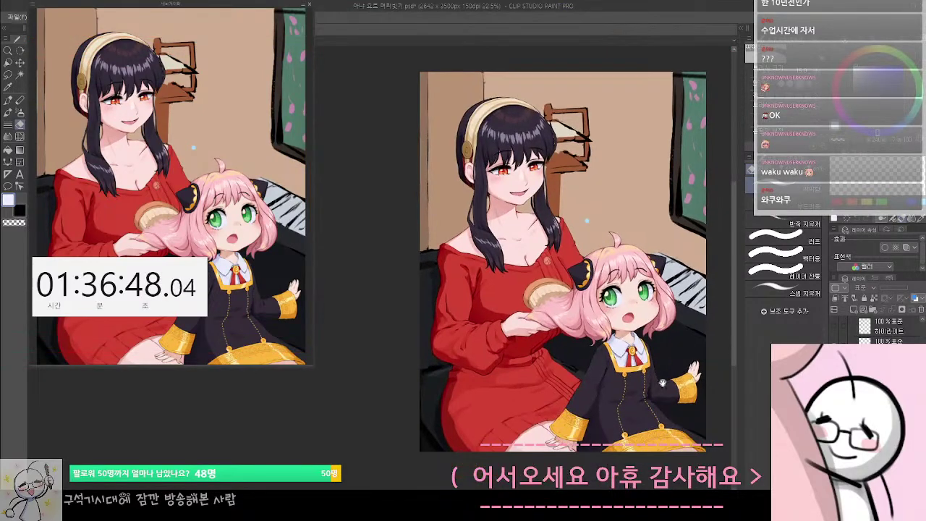
scroll(629, 304, "up", 5)
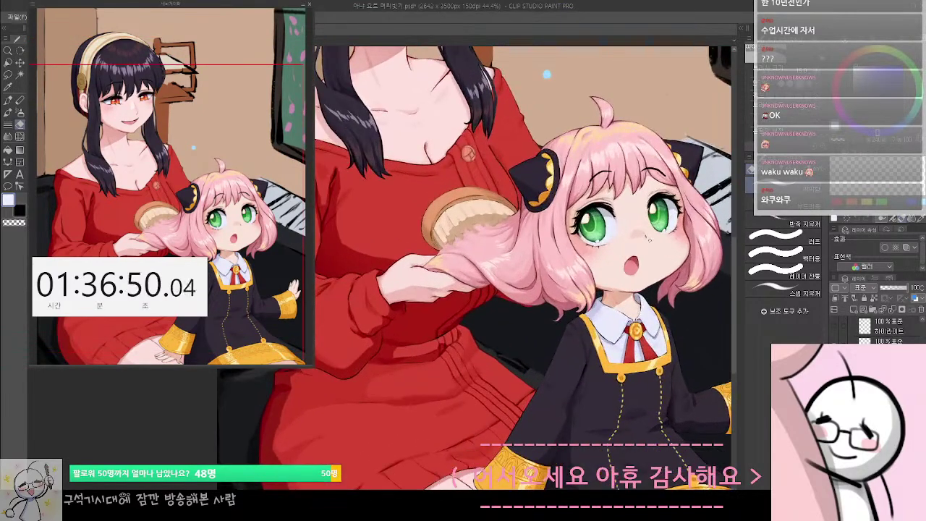
scroll(655, 192, "up", 1)
key("ctrl+t")
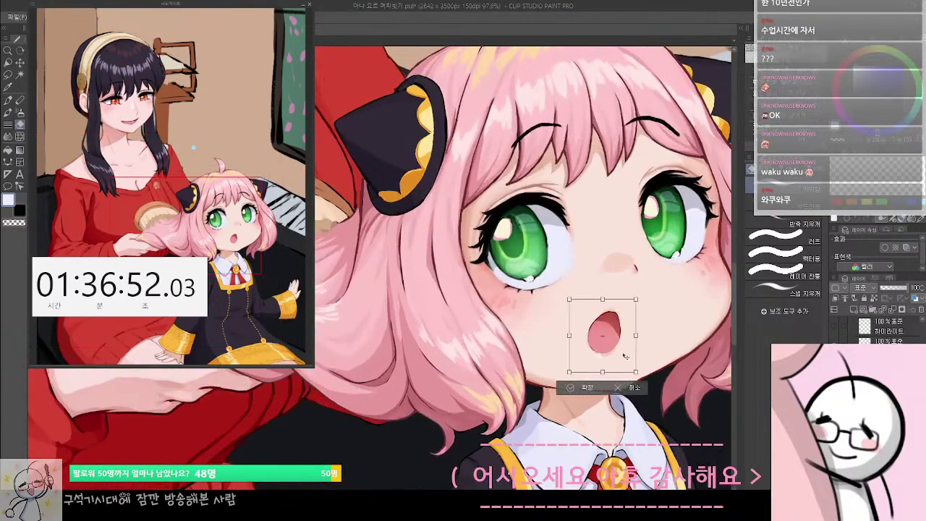
key("Return")
Examine the child's adjusted mouth against both characters' faces in the whole illustration
scroll(624, 358, "down", 4)
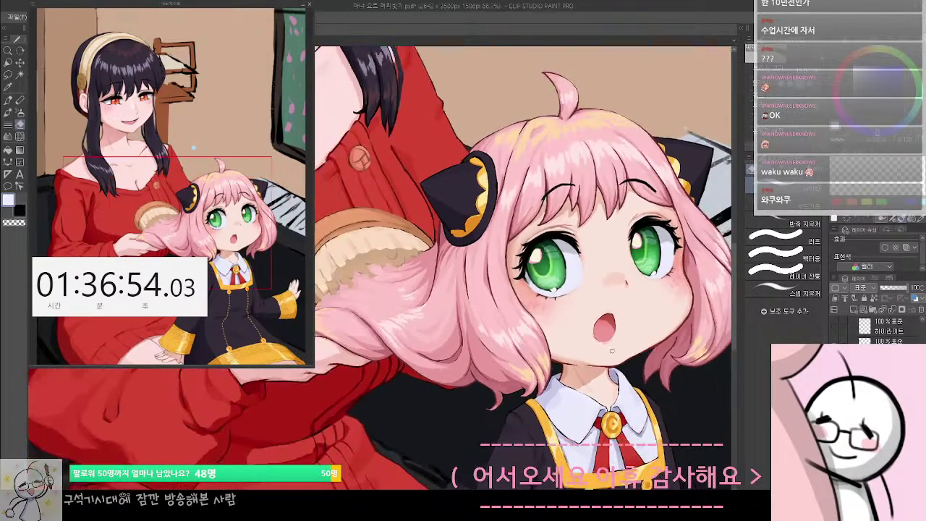
scroll(623, 357, "down", 3)
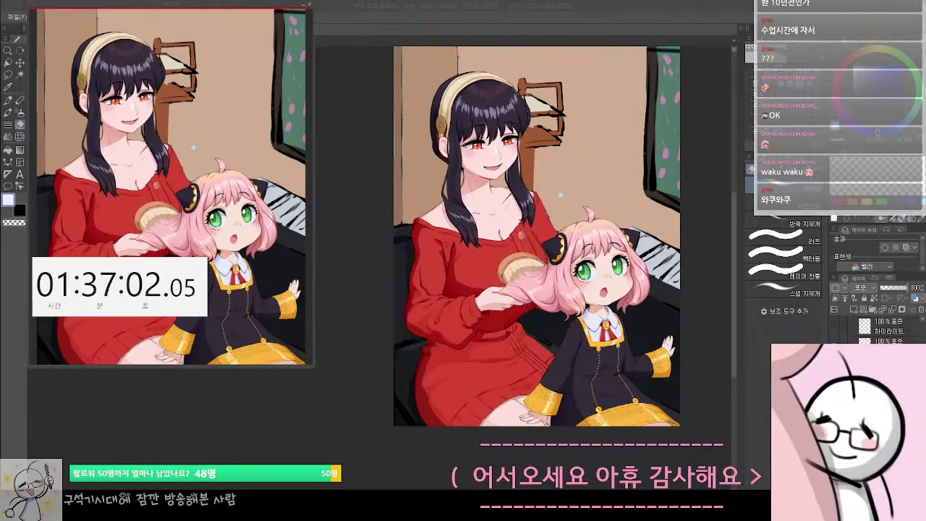
left_click_drag(515, 322, 470, 322)
left_click_drag(547, 323, 608, 322)
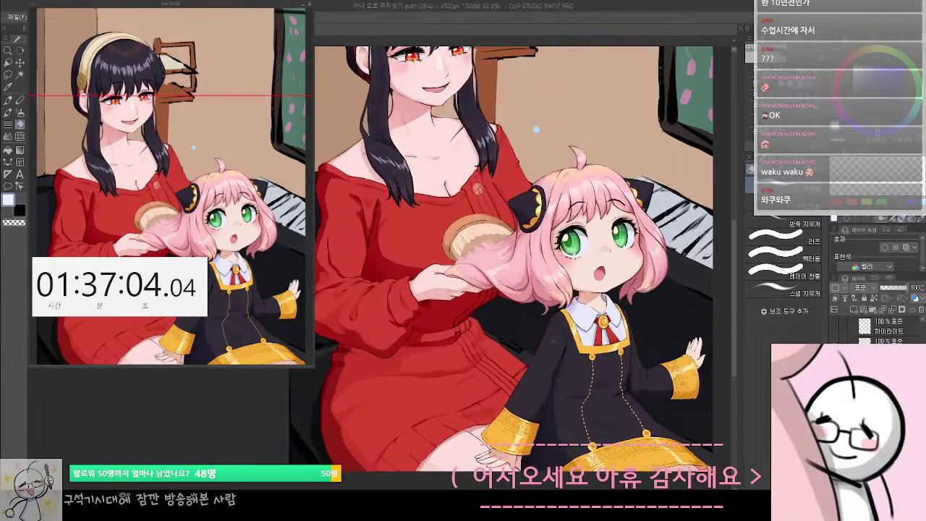
left_click_drag(559, 398, 567, 440)
scroll(547, 402, "down", 2)
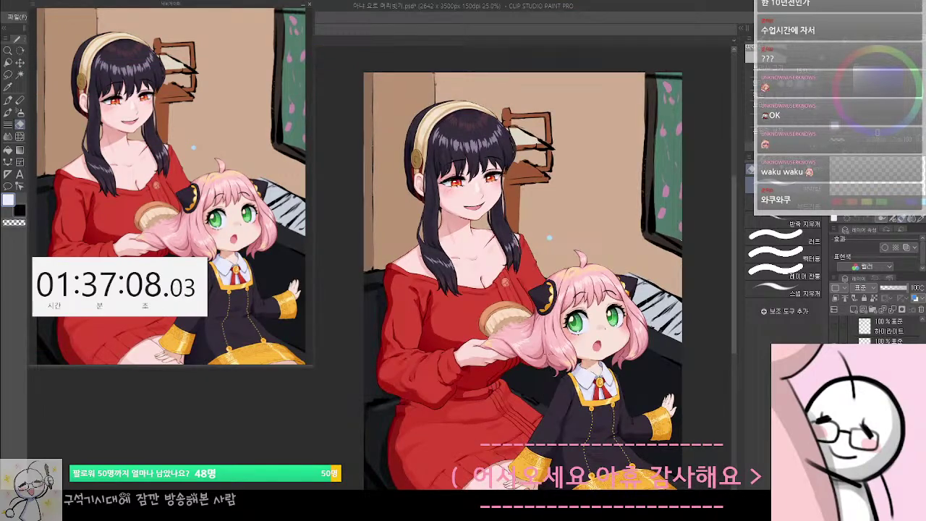
scroll(551, 370, "up", 2)
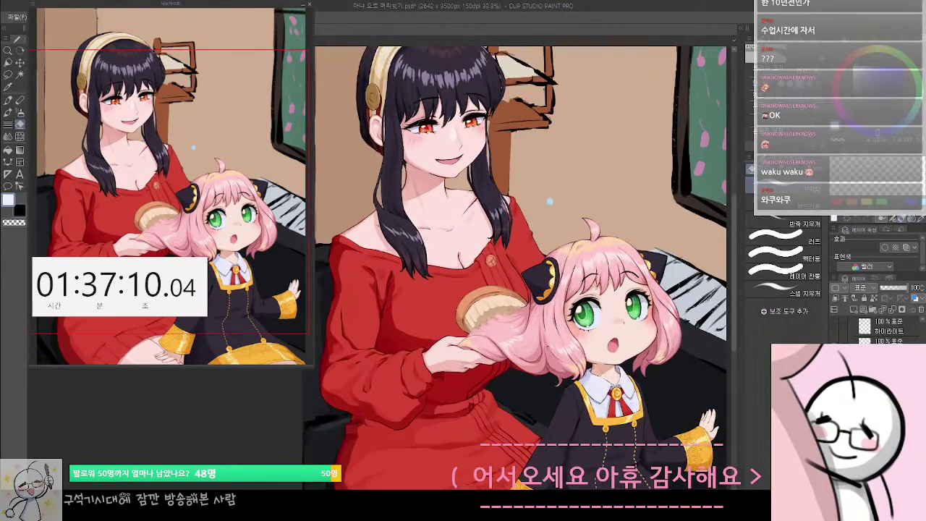